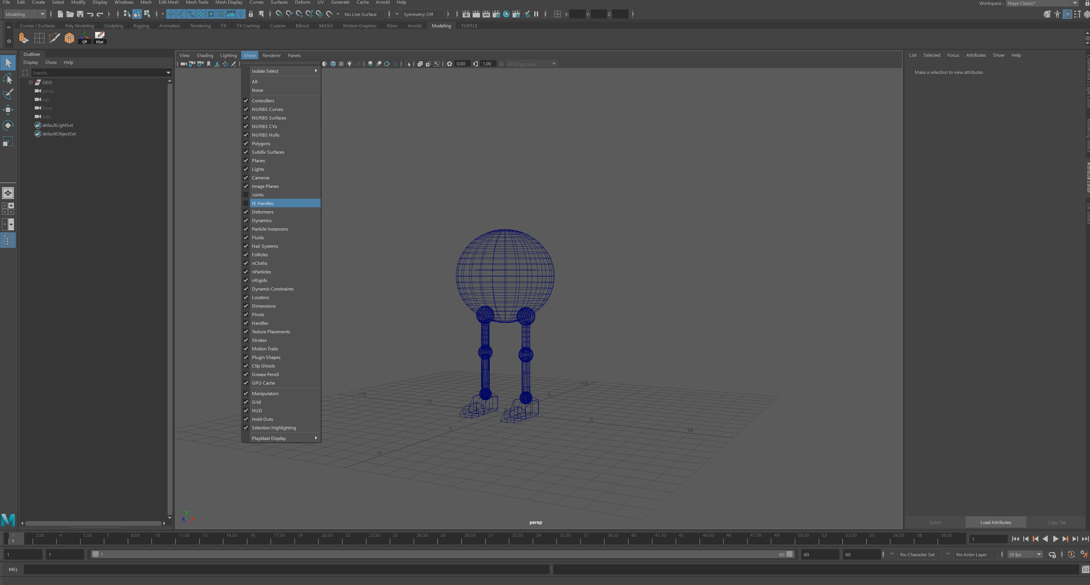
# Step: Show all object types, including joints and IK handles, in the perspective viewport
pyautogui.click(256, 81)
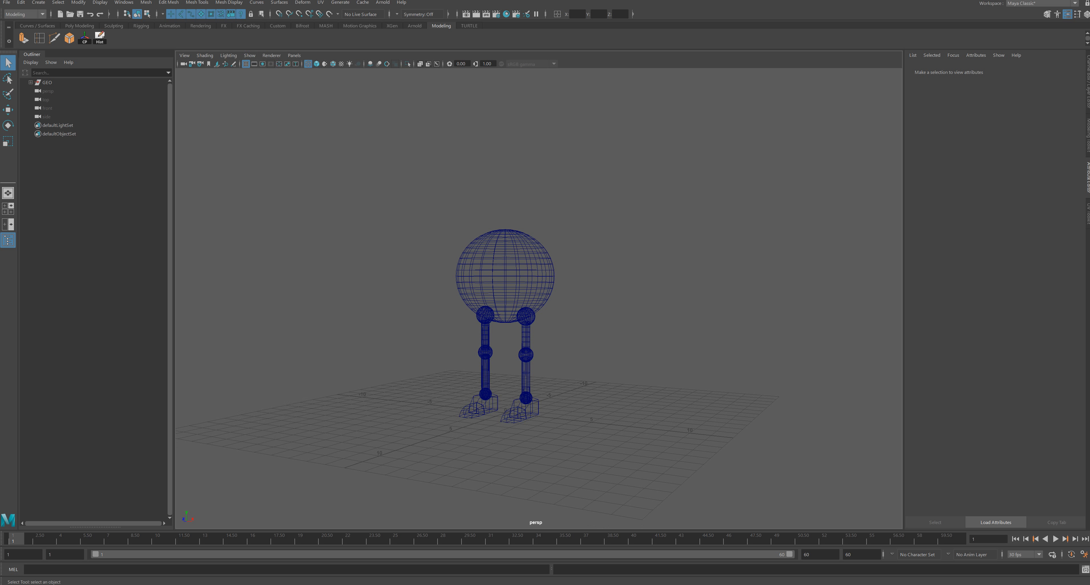
# Step: Examine the two-legged sphere model in perspective from several angles and distances
pyautogui.keyDown('alt'); pyautogui.moveTo(550, 305); pyautogui.dragTo(518, 334); pyautogui.keyUp('alt')
pyautogui.keyDown('alt'); pyautogui.moveTo(518, 335); pyautogui.dragTo(529, 287, button='middle'); pyautogui.keyUp('alt')
pyautogui.keyDown('alt'); pyautogui.moveTo(529, 287); pyautogui.dragTo(592, 254); pyautogui.keyUp('alt')
pyautogui.keyDown('alt'); pyautogui.moveTo(592, 254); pyautogui.dragTo(634, 262, button='right'); pyautogui.keyUp('alt')
pyautogui.keyDown('alt'); pyautogui.moveTo(635, 263); pyautogui.dragTo(592, 288); pyautogui.keyUp('alt')
pyautogui.keyDown('alt'); pyautogui.moveTo(592, 288); pyautogui.dragTo(563, 283, button='right'); pyautogui.keyUp('alt')
pyautogui.keyDown('alt'); pyautogui.moveTo(563, 283); pyautogui.dragTo(527, 277); pyautogui.keyUp('alt')
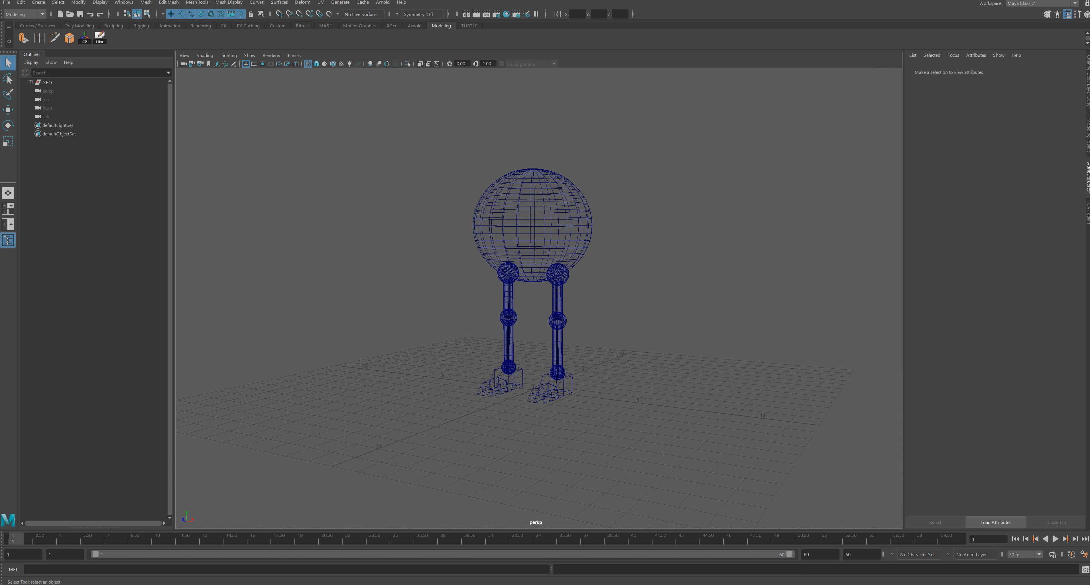
pyautogui.keyDown('alt'); pyautogui.moveTo(527, 277); pyautogui.dragTo(493, 275, button='right'); pyautogui.keyUp('alt')
pyautogui.keyDown('alt'); pyautogui.moveTo(493, 275); pyautogui.dragTo(497, 298, button='middle'); pyautogui.keyUp('alt')
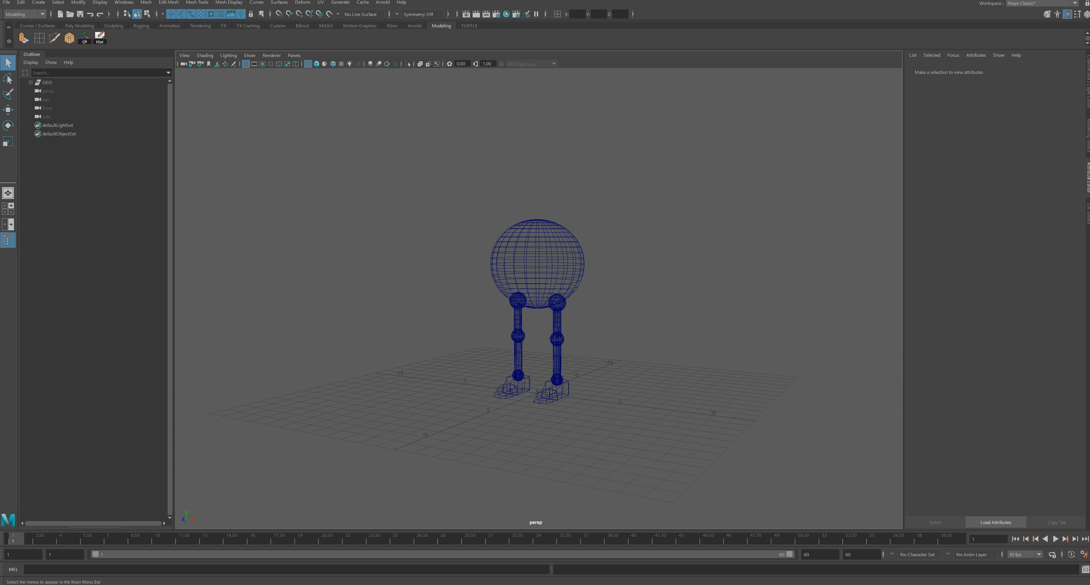
# Step: Switch to the Rigging menu set and create a new shelf named Riggin
pyautogui.click(24, 14)
pyautogui.click(23, 33)
pyautogui.click(9, 41)
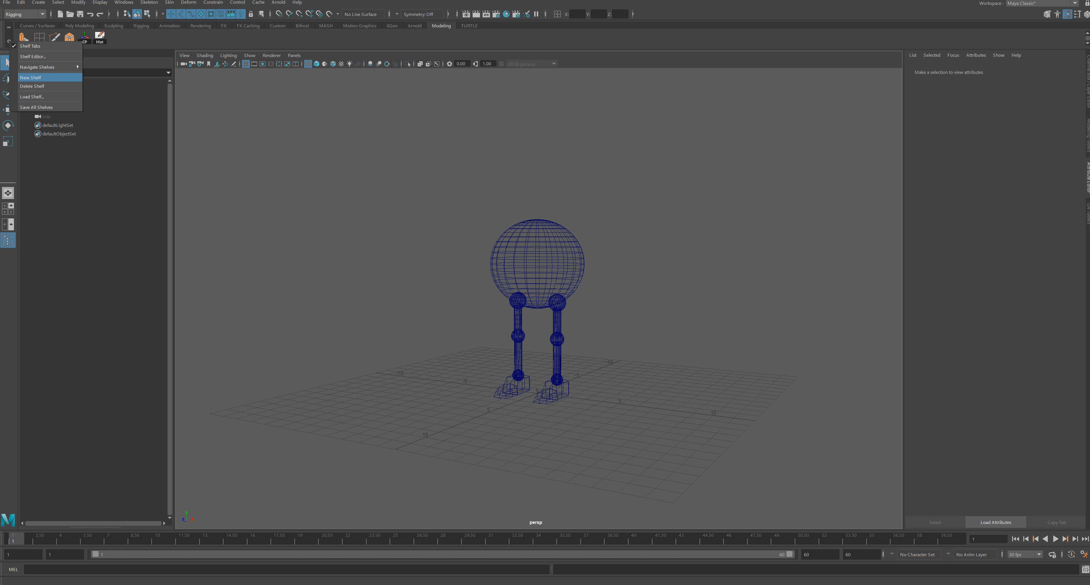
pyautogui.click(38, 77)
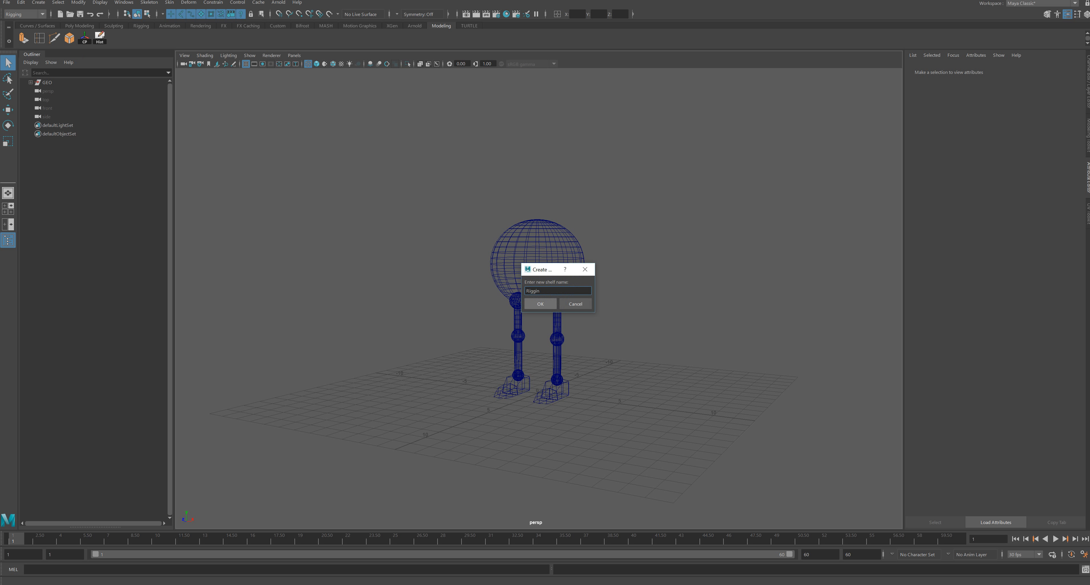
pyautogui.press('Return')
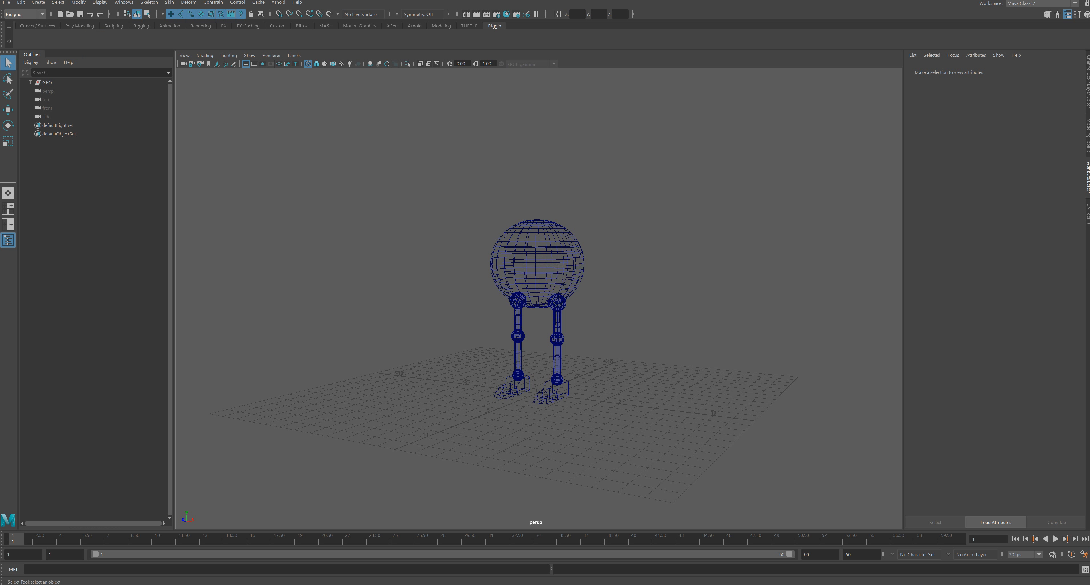
# Step: Add the Create Joints tool to the Riggin shelf and activate it from there
pyautogui.click(149, 3)
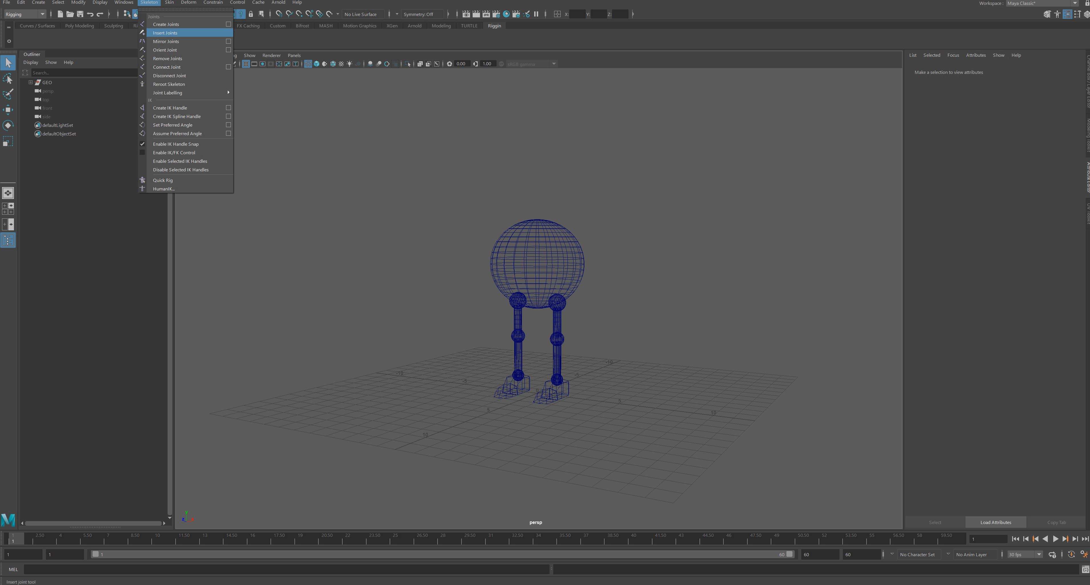
pyautogui.keyDown('ctrl'); pyautogui.keyDown('shift'); pyautogui.click(165, 24); pyautogui.keyUp('shift'); pyautogui.keyUp('ctrl')
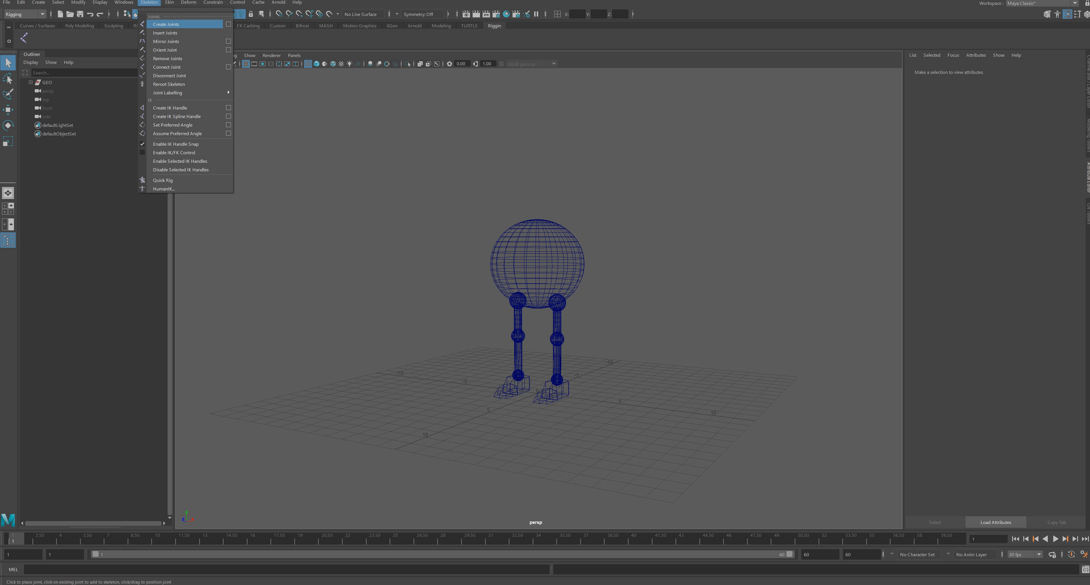
pyautogui.click(76, 39)
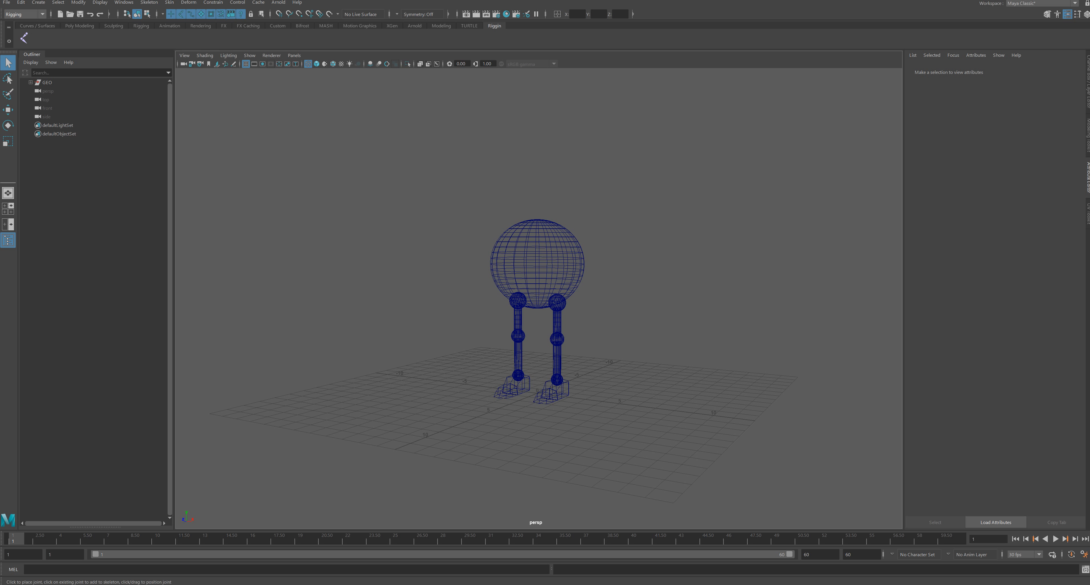
pyautogui.click(25, 39)
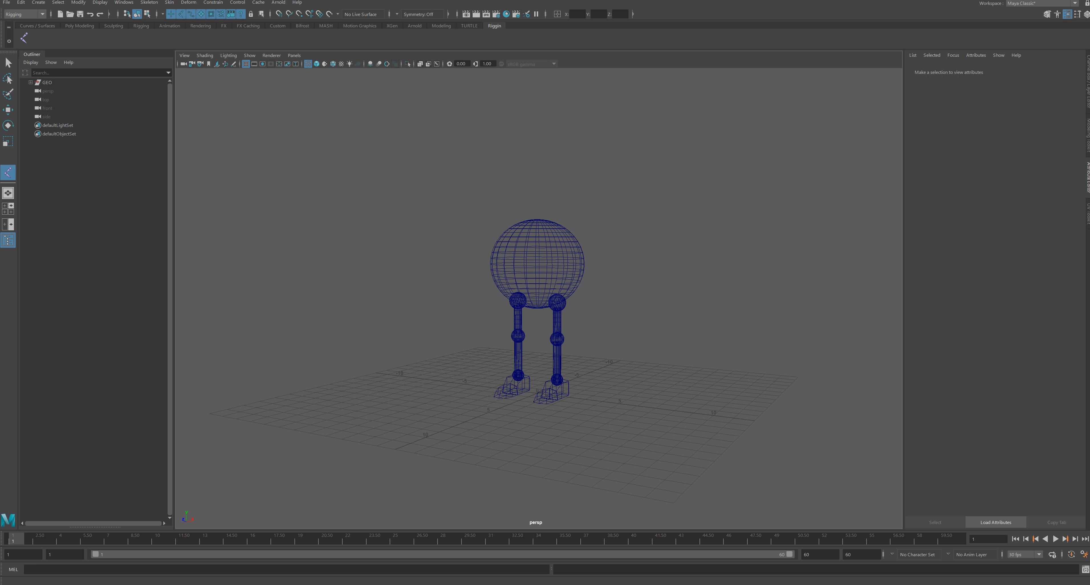
# Step: Place a test chain of four joints freehand on the ground grid in perspective, and undo all of them
pyautogui.keyDown('alt'); pyautogui.moveTo(545, 313); pyautogui.dragTo(530, 275, button='middle'); pyautogui.keyUp('alt')
pyautogui.keyDown('alt'); pyautogui.moveTo(530, 275); pyautogui.dragTo(558, 303); pyautogui.keyUp('alt')
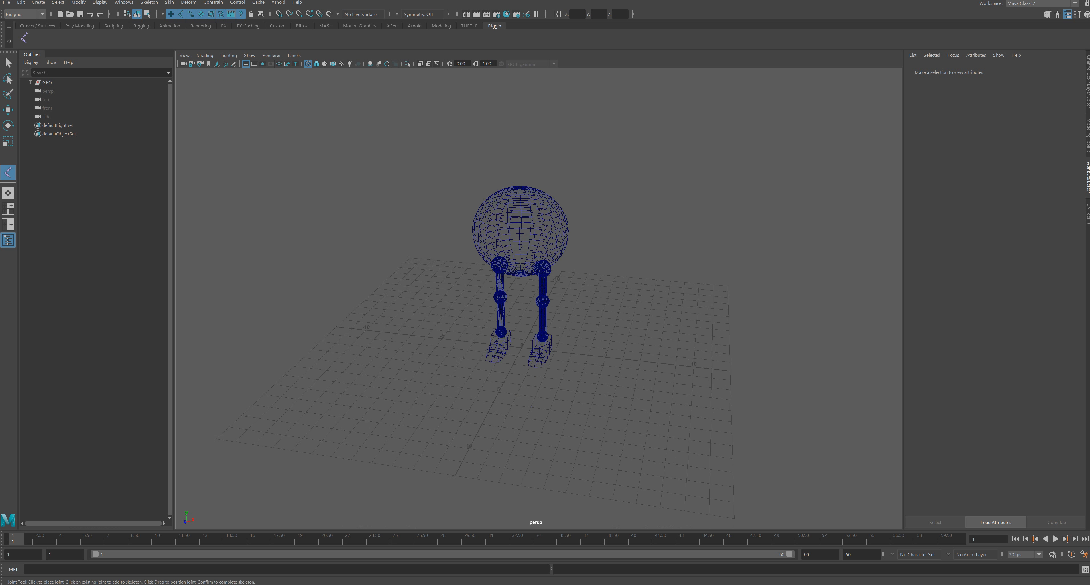
pyautogui.keyDown('alt'); pyautogui.moveTo(559, 302); pyautogui.dragTo(574, 271, button='middle'); pyautogui.keyUp('alt')
pyautogui.keyDown('alt'); pyautogui.moveTo(574, 271); pyautogui.dragTo(567, 273); pyautogui.keyUp('alt')
pyautogui.click(517, 407)
pyautogui.click(584, 388)
pyautogui.click(622, 308)
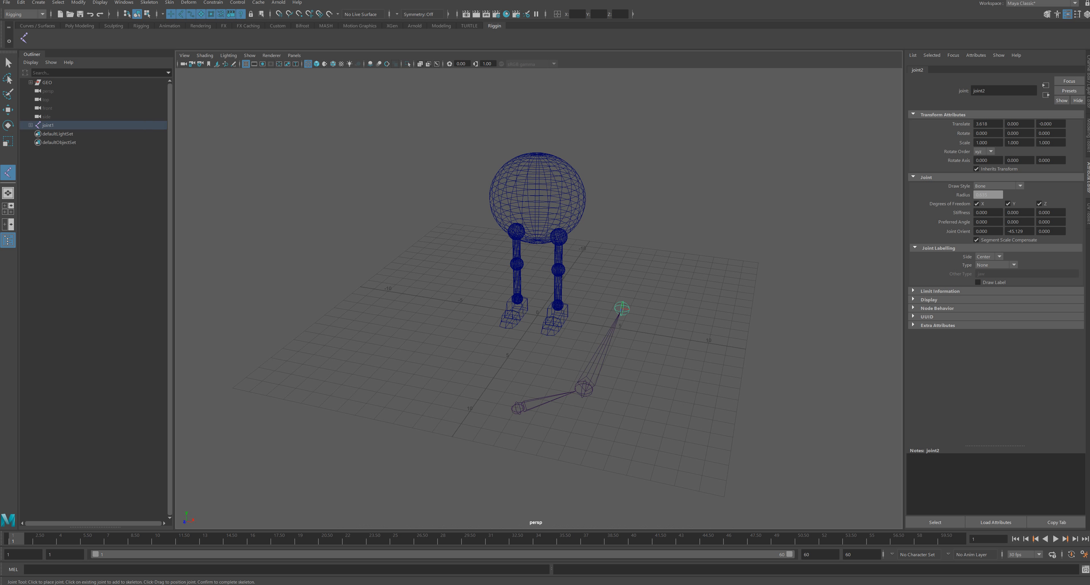
pyautogui.click(682, 276)
pyautogui.keyDown('alt'); pyautogui.moveTo(682, 276); pyautogui.dragTo(645, 285); pyautogui.keyUp('alt')
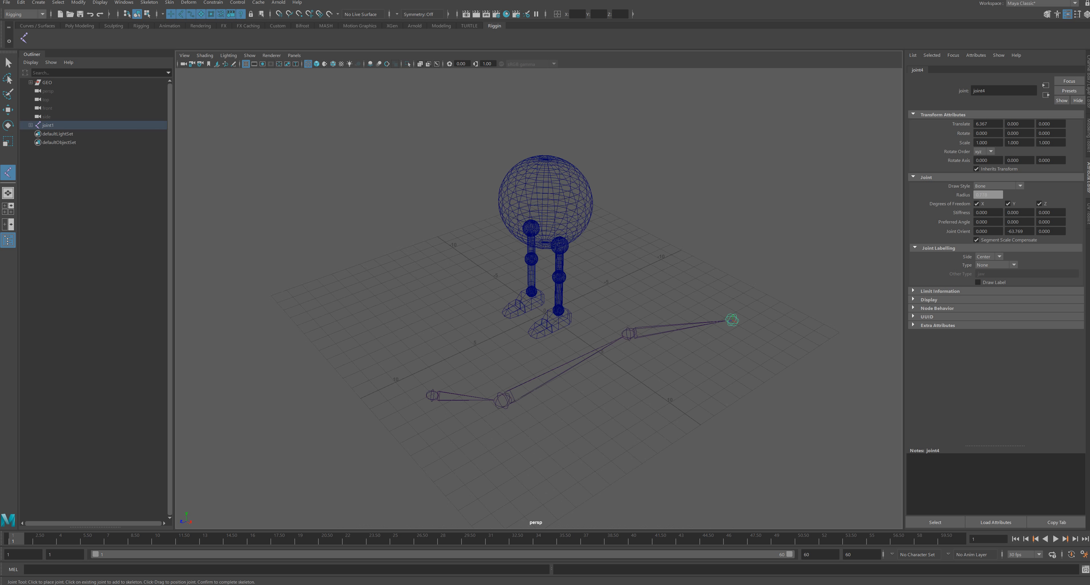
pyautogui.hotkey('ctrl', 'z')
pyautogui.hotkey('ctrl', 'z')
pyautogui.hotkey('ctrl', 'z')
pyautogui.hotkey('ctrl', 'z')
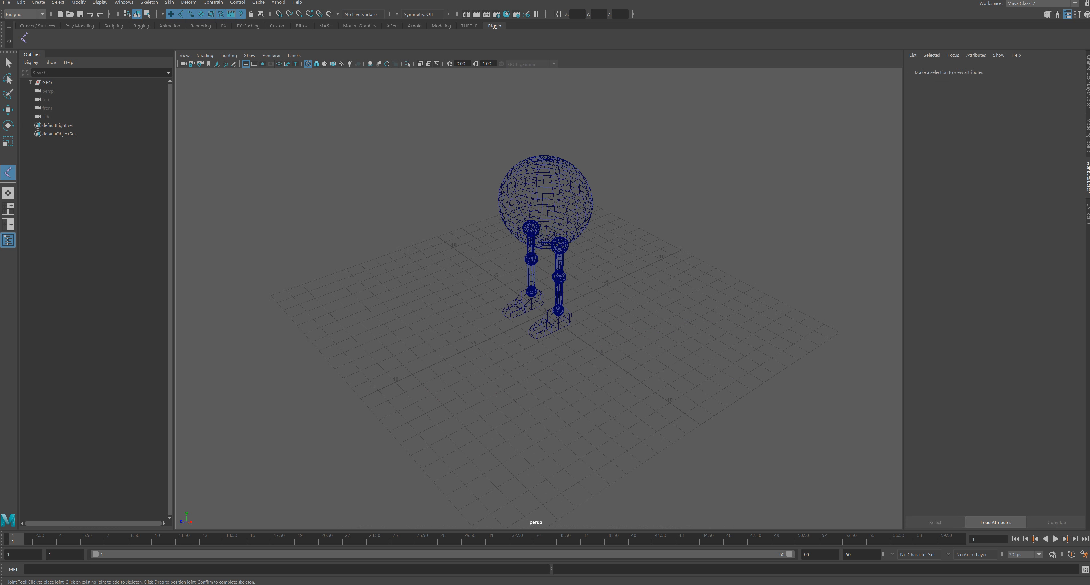
# Step: Place a single test joint above the sphere body in perspective, orbit to check its depth, and undo it
pyautogui.keyDown('alt'); pyautogui.moveTo(626, 284); pyautogui.dragTo(662, 286); pyautogui.keyUp('alt')
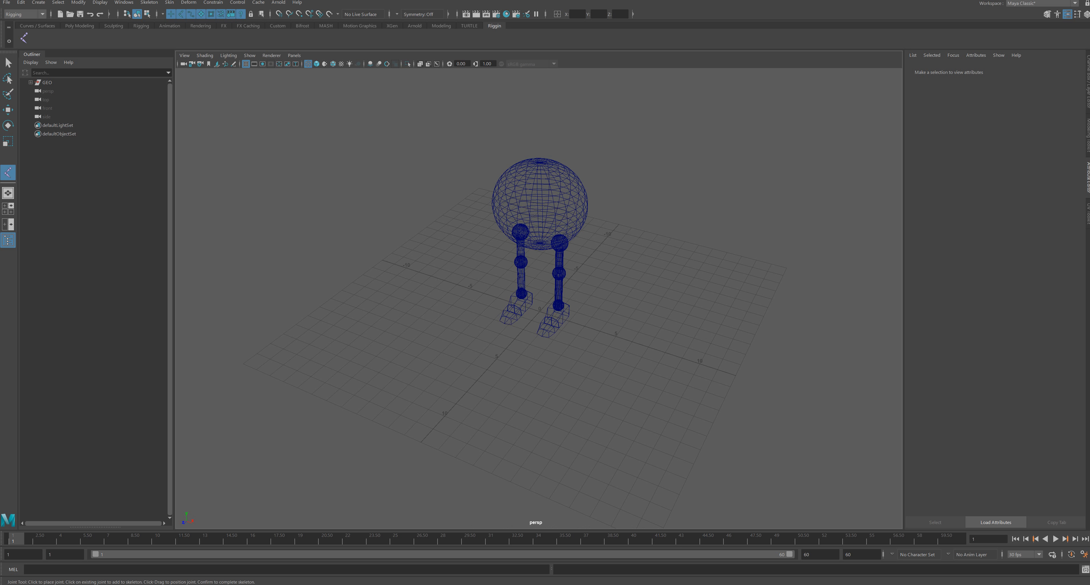
pyautogui.click(576, 87)
pyautogui.keyDown('alt'); pyautogui.moveTo(586, 127); pyautogui.dragTo(556, 106); pyautogui.keyUp('alt')
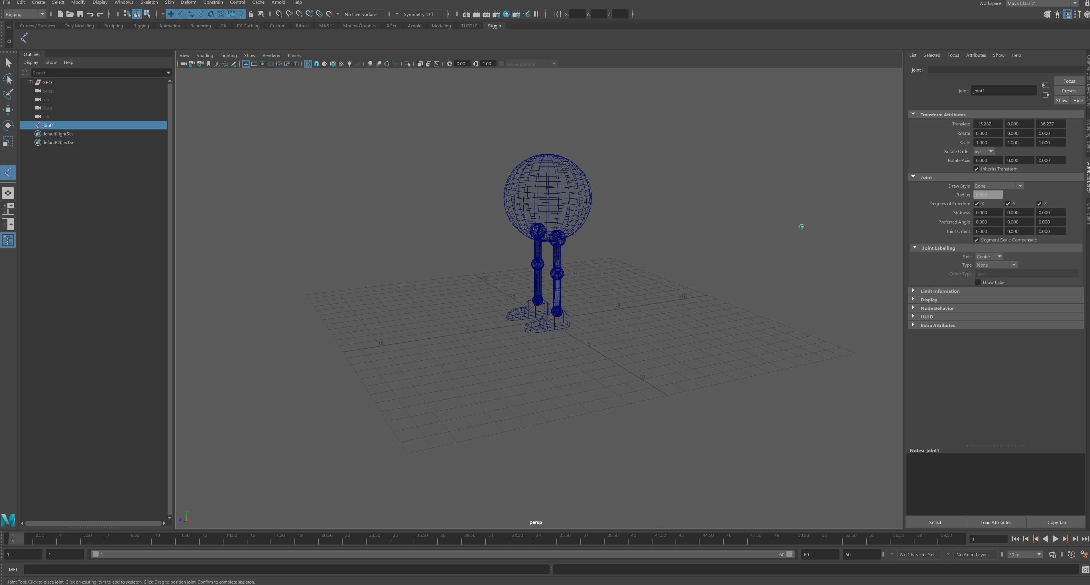
pyautogui.hotkey('ctrl', 'z')
# Step: Try placing hip, knee and ankle joints over one leg in perspective, check their depth, and undo them
pyautogui.keyDown('alt'); pyautogui.moveTo(550, 271); pyautogui.dragTo(559, 243); pyautogui.keyUp('alt')
pyautogui.scroll(6, 566, 296)
pyautogui.scroll(2, 559, 244)
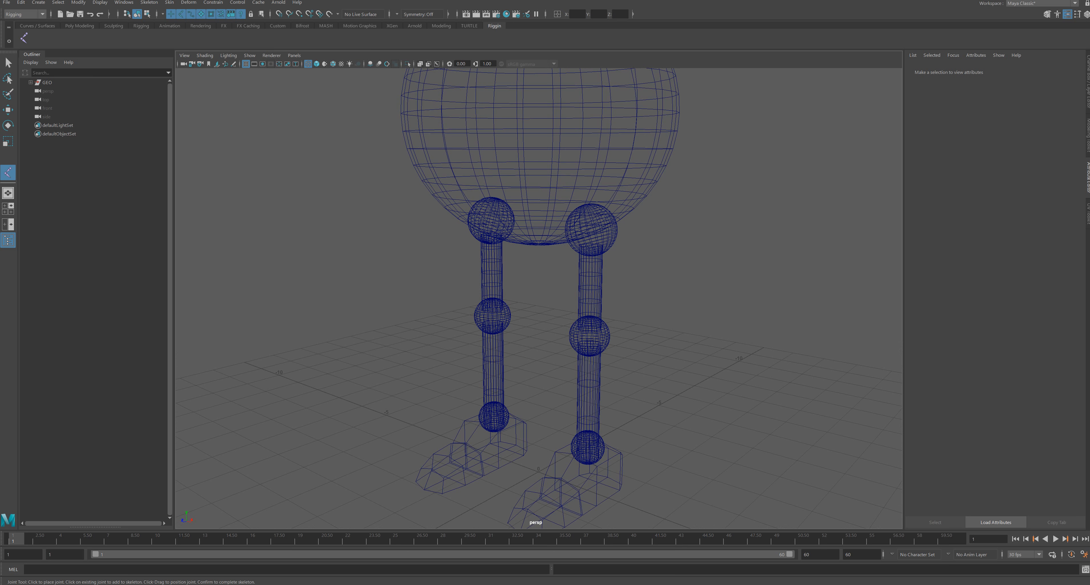
pyautogui.click(591, 230)
pyautogui.click(591, 341)
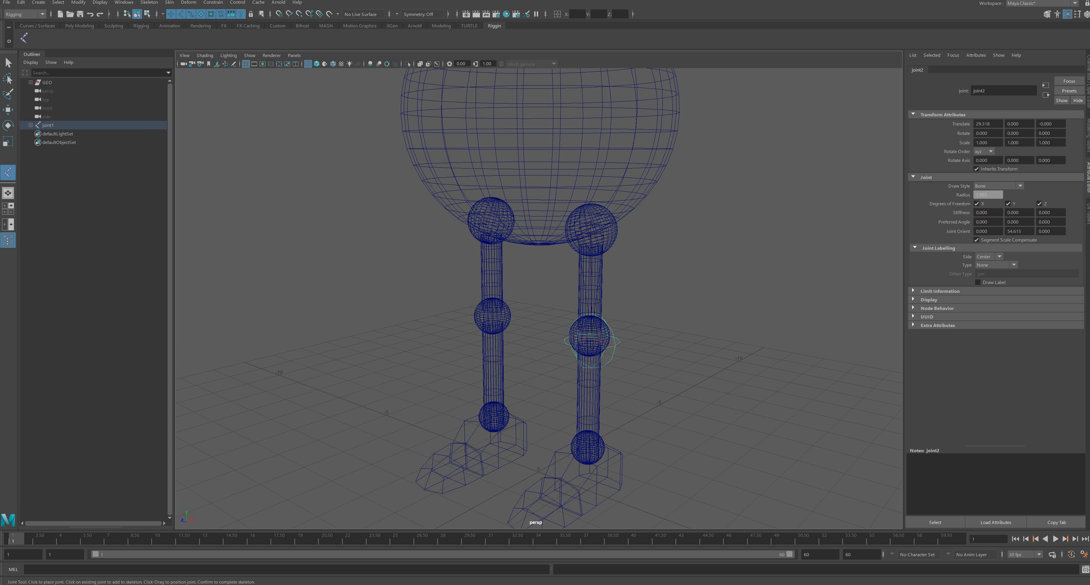
pyautogui.click(588, 447)
pyautogui.keyDown('alt'); pyautogui.moveTo(588, 423); pyautogui.dragTo(495, 415); pyautogui.keyUp('alt')
pyautogui.scroll(-6, 495, 415)
pyautogui.scroll(-4, 537, 292)
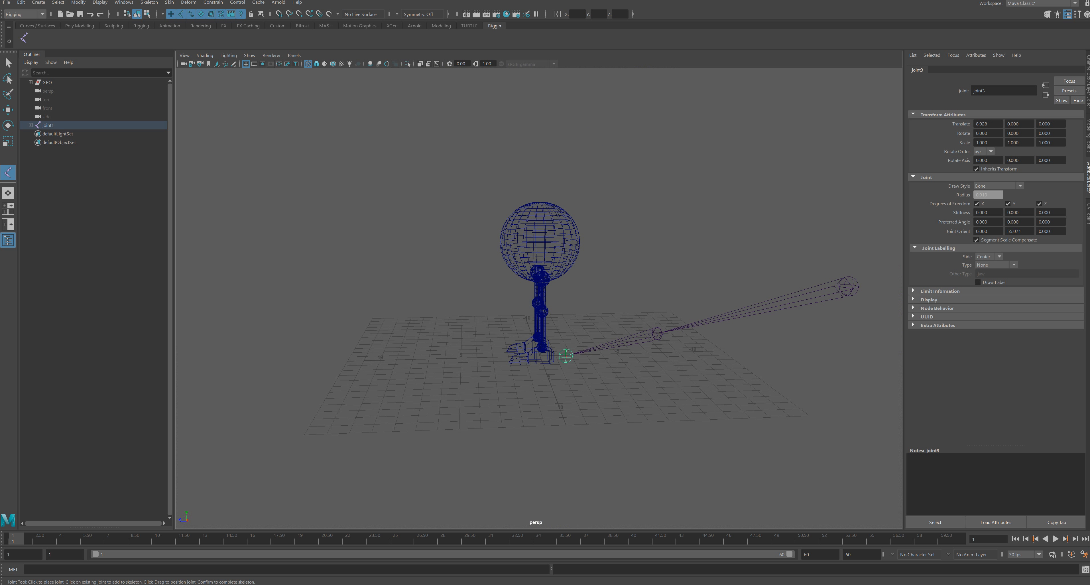
pyautogui.hotkey('ctrl', 'z')
pyautogui.hotkey('ctrl', 'z')
pyautogui.hotkey('ctrl', 'z')
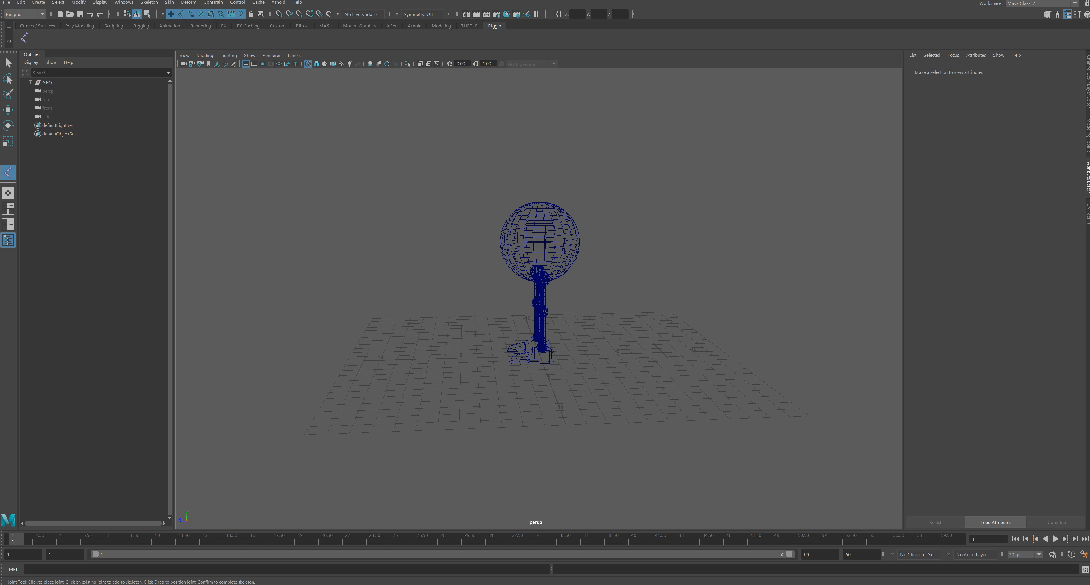
# Step: Place the first joint at the centre of the hip sphere in the side view, at a height of about 5.2 units
pyautogui.keyDown('alt'); pyautogui.moveTo(504, 296); pyautogui.dragTo(605, 296); pyautogui.keyUp('alt')
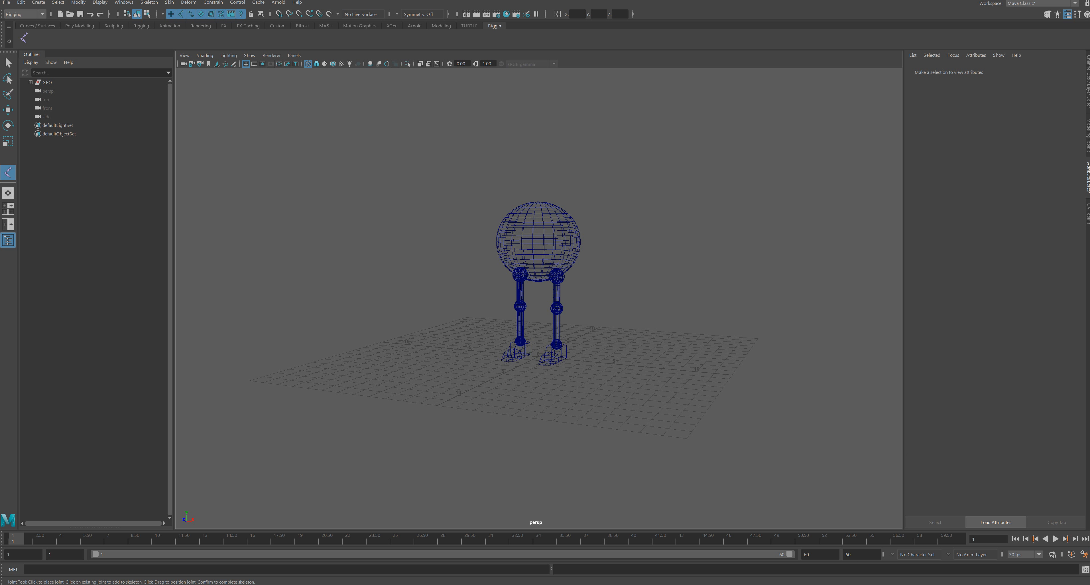
pyautogui.press('space')
pyautogui.press('space')
pyautogui.keyDown('alt'); pyautogui.moveTo(677, 381); pyautogui.dragTo(753, 381, button='right'); pyautogui.keyUp('alt')
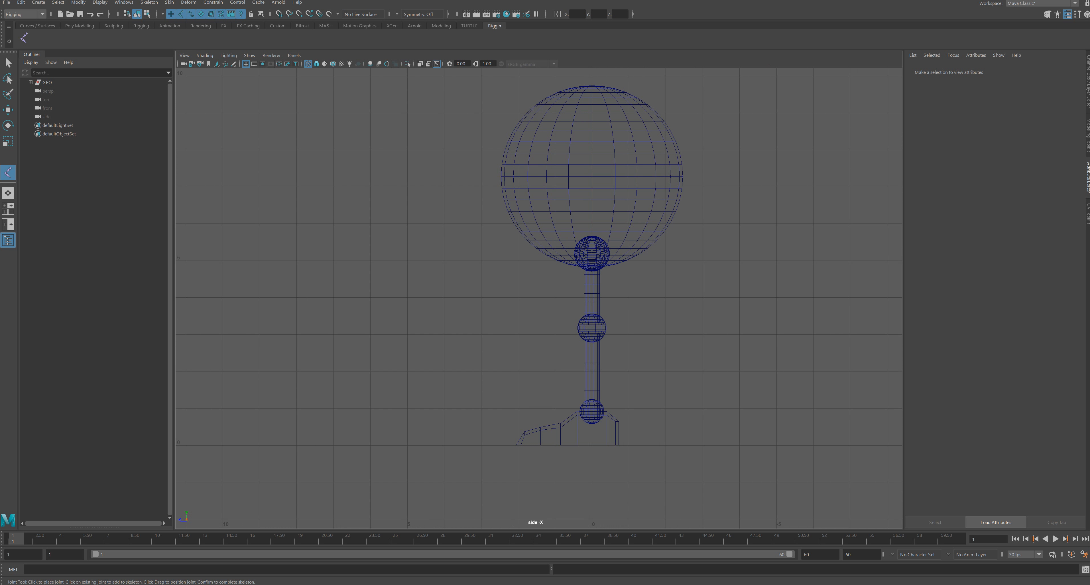
pyautogui.keyDown('alt'); pyautogui.moveTo(598, 252); pyautogui.dragTo(584, 270, button='middle'); pyautogui.keyUp('alt')
pyautogui.scroll(1, 584, 270)
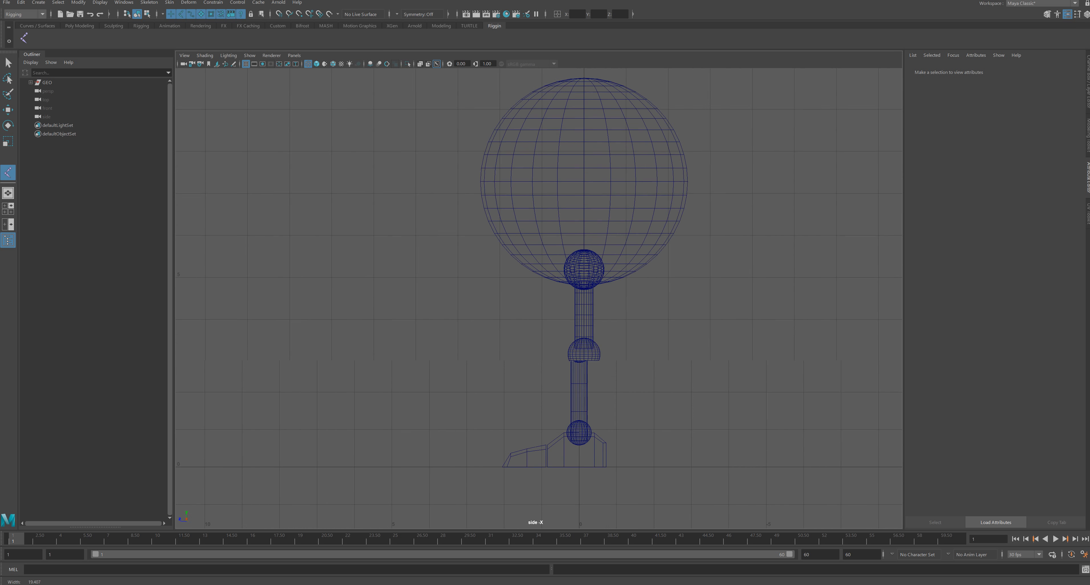
pyautogui.moveTo(583, 270); pyautogui.dragTo(585, 270)
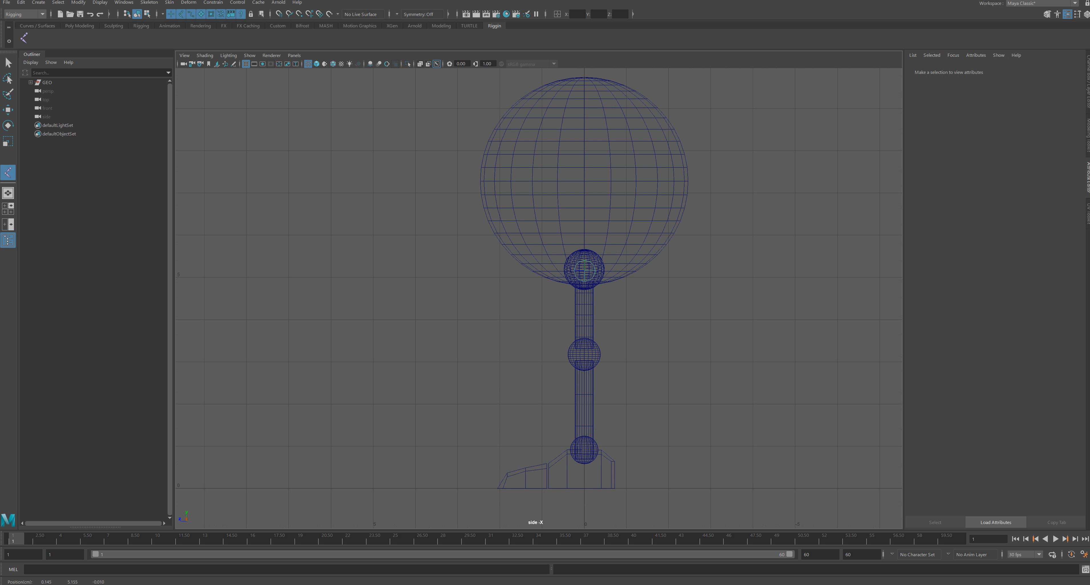
pyautogui.press('Return')
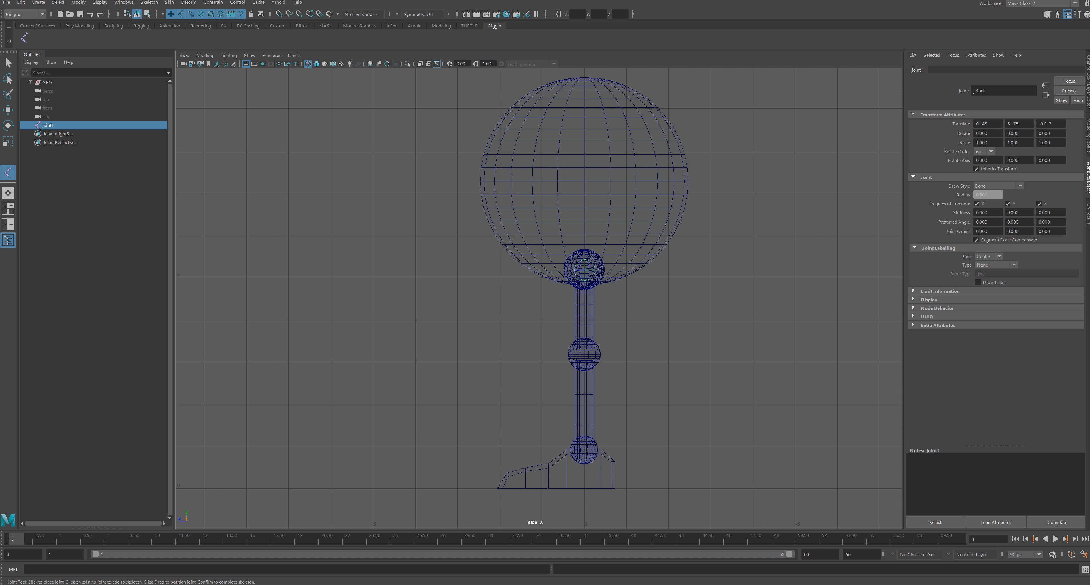
# Step: Extend the chain with a knee joint about 2 units below the hip and an ankle joint at the ankle sphere's centre
pyautogui.click(584, 355)
pyautogui.press('Return')
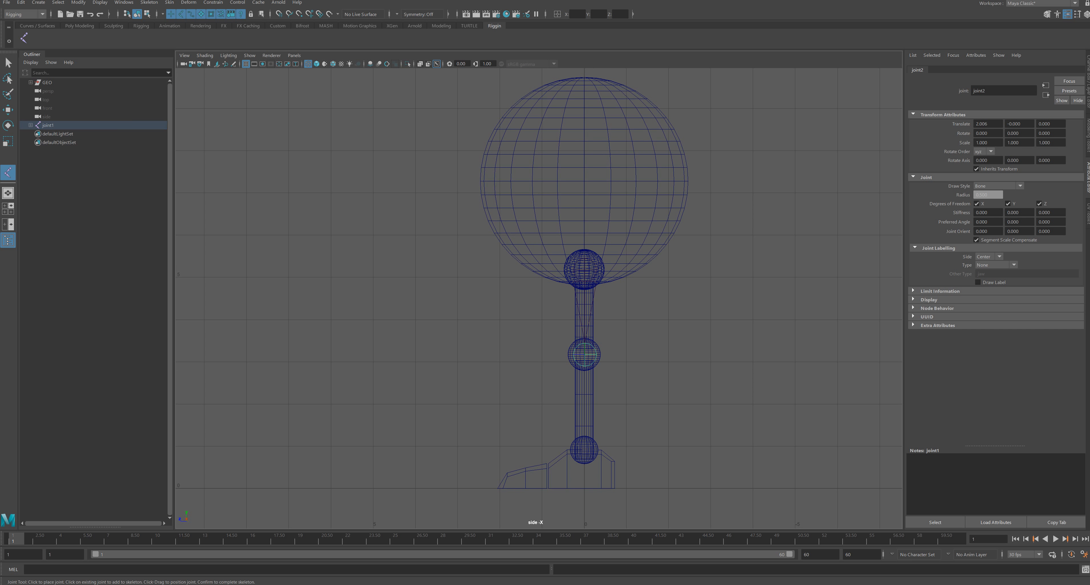
pyautogui.click(584, 449)
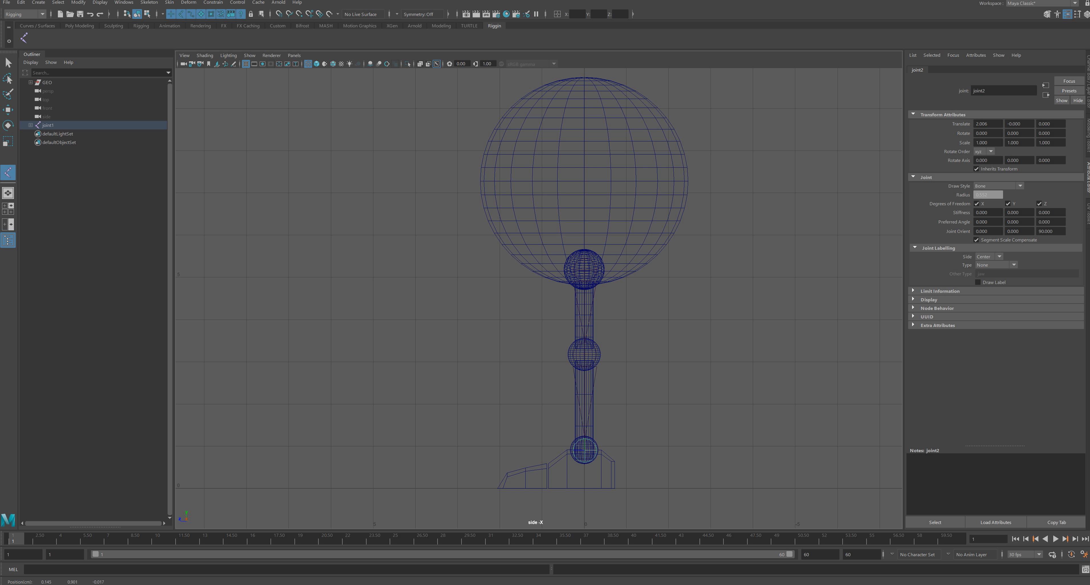
pyautogui.press('Return')
# Step: Add a ball joint about 1.06 units from the ankle and a toe joint about 1.2 units further at the foot's tip
pyautogui.click(547, 476)
pyautogui.press('Return')
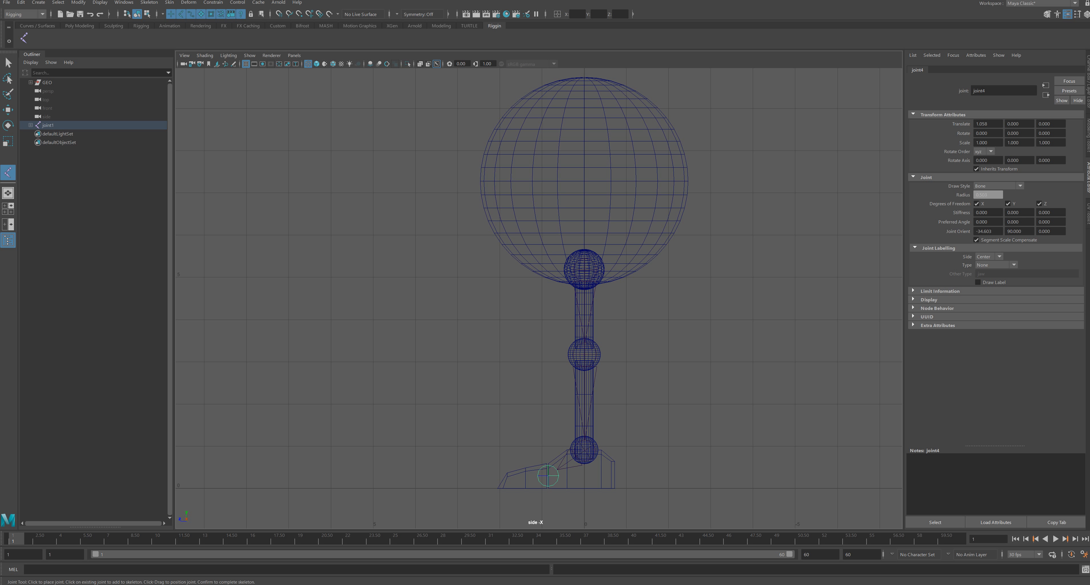
pyautogui.click(494, 475)
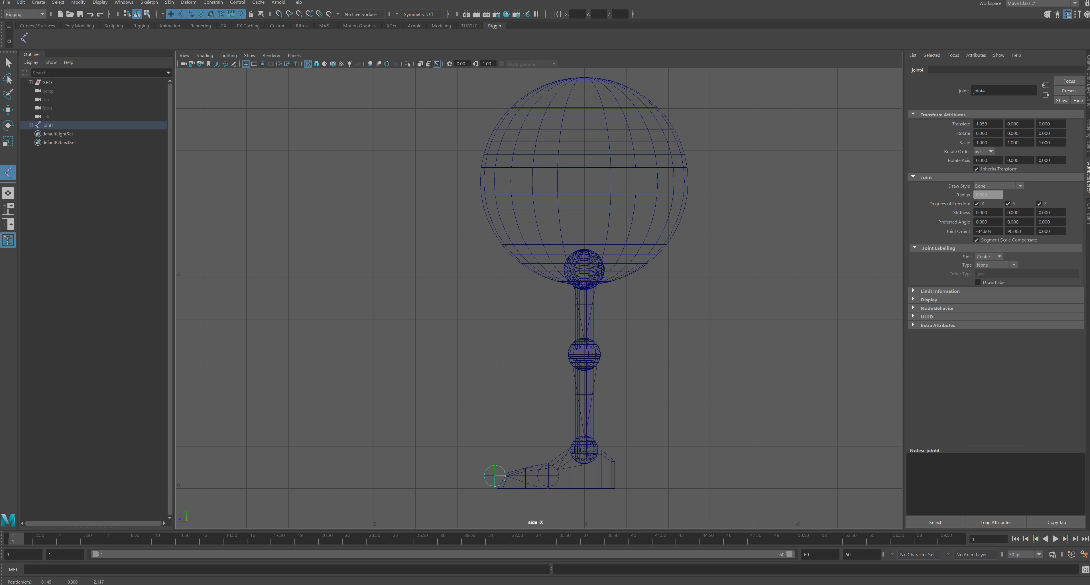
pyautogui.moveTo(495, 475); pyautogui.dragTo(497, 475)
pyautogui.press('Return')
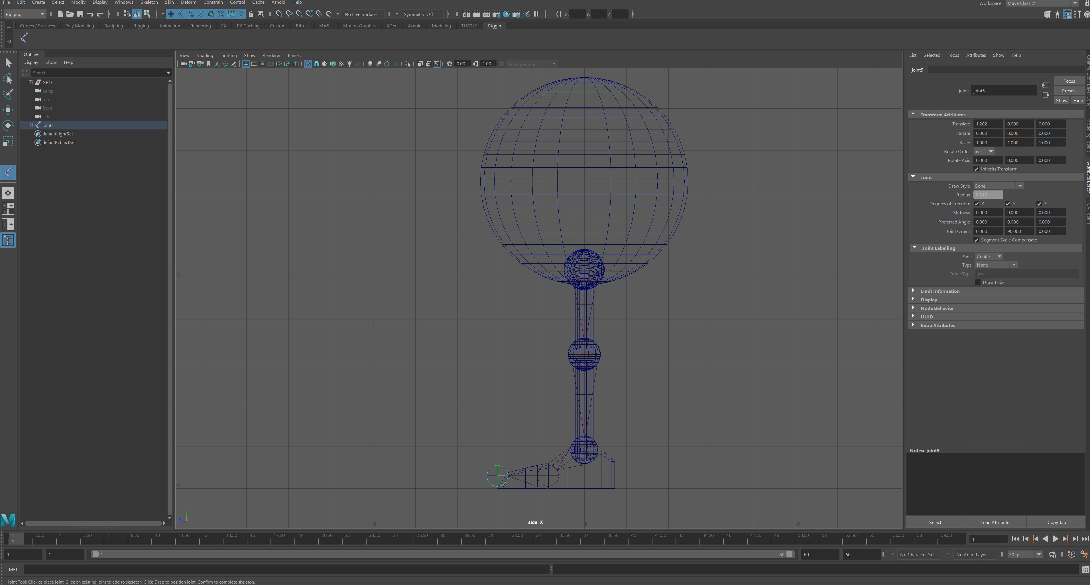
# Step: Move the whole leg joint chain sideways in the front view to the centre of the character's left leg, at about X 1.252
pyautogui.press('q')
pyautogui.click(48, 124)
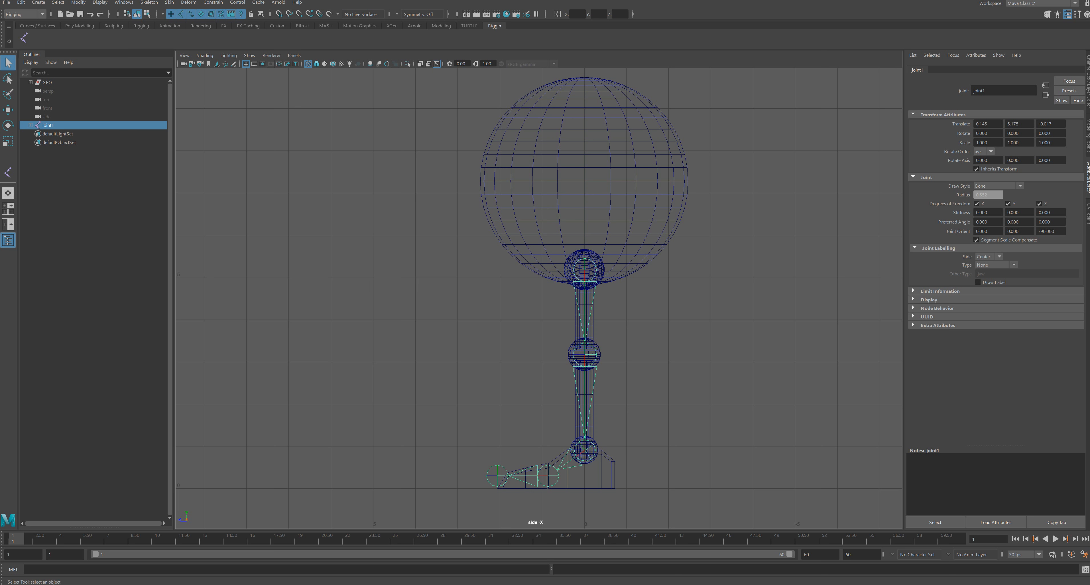
pyautogui.keyDown('alt'); pyautogui.moveTo(584, 313); pyautogui.dragTo(545, 289, button='middle'); pyautogui.keyUp('alt')
pyautogui.press('space')
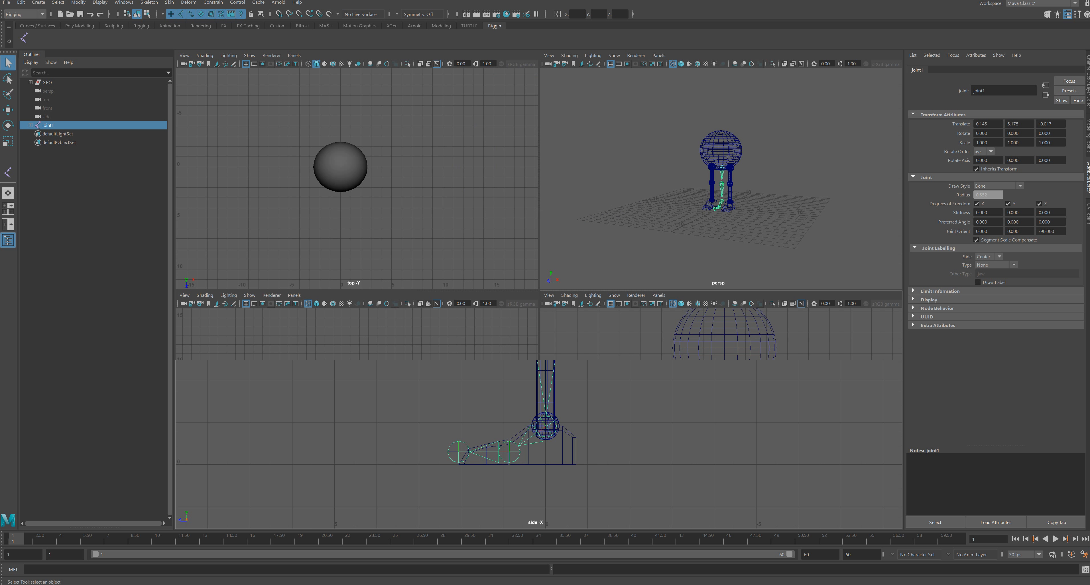
pyautogui.press('space')
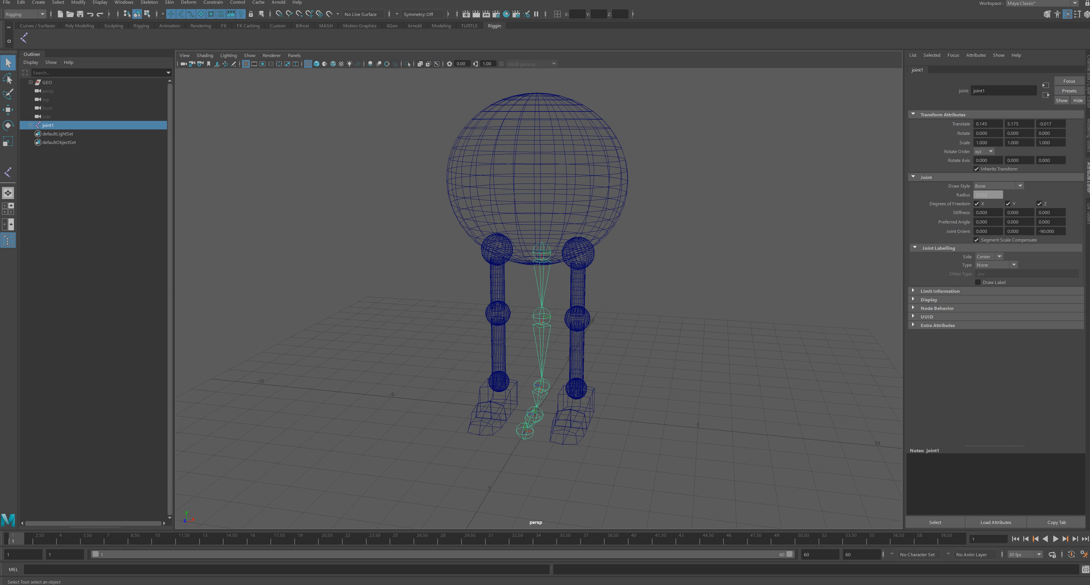
pyautogui.press('w')
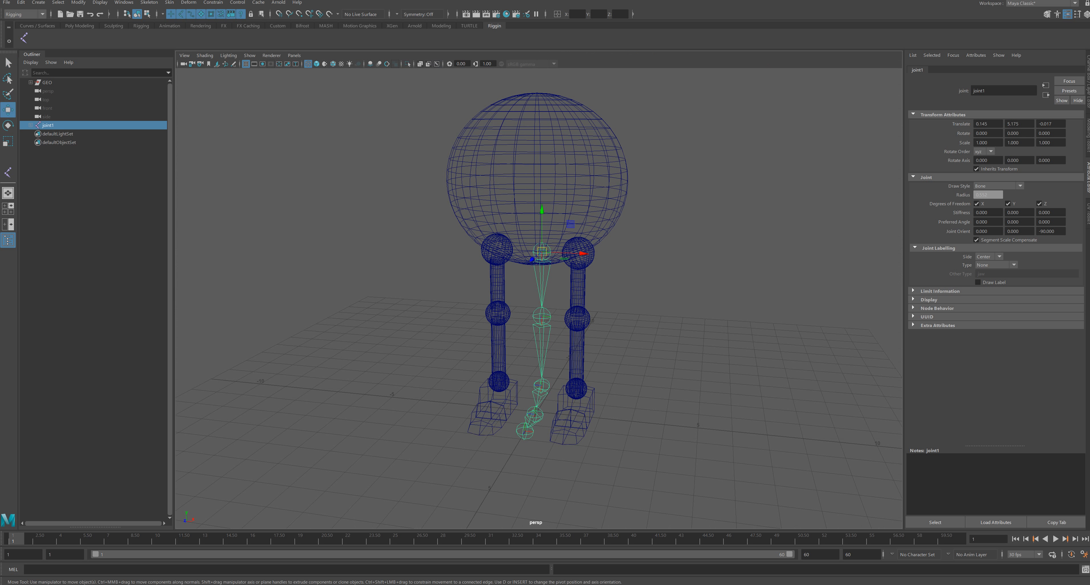
pyautogui.press('space')
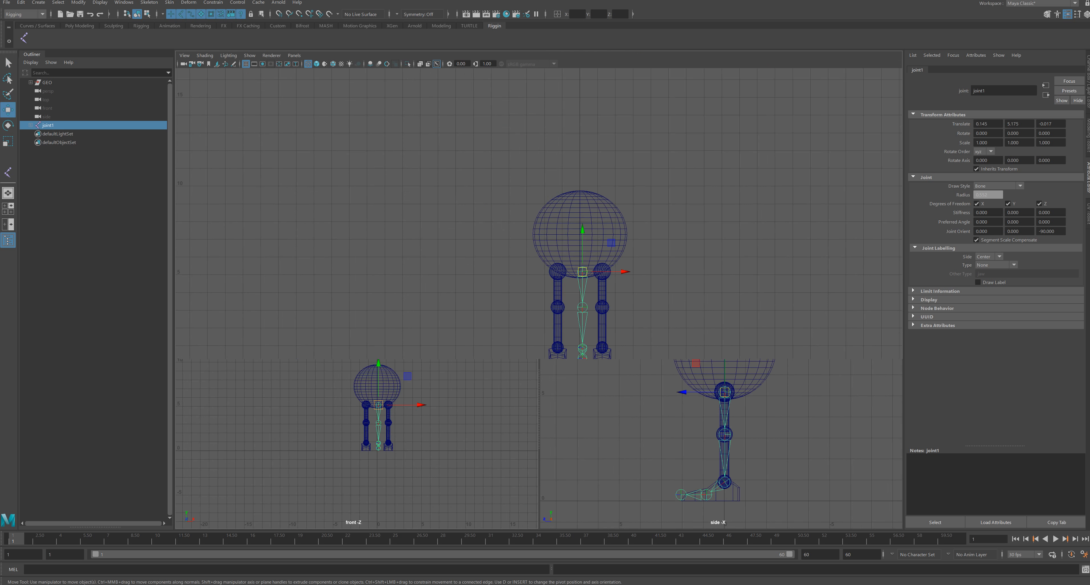
pyautogui.keyDown('alt'); pyautogui.moveTo(588, 262); pyautogui.dragTo(633, 262, button='right'); pyautogui.keyUp('alt')
pyautogui.keyDown('alt'); pyautogui.moveTo(633, 263); pyautogui.dragTo(563, 273, button='middle'); pyautogui.keyUp('alt')
pyautogui.keyDown('alt'); pyautogui.moveTo(562, 273); pyautogui.dragTo(609, 274, button='right'); pyautogui.keyUp('alt')
pyautogui.moveTo(561, 263)
pyautogui.mouseDown()
pyautogui.moveTo(599, 263)
pyautogui.moveTo(558, 263)
pyautogui.mouseUp()
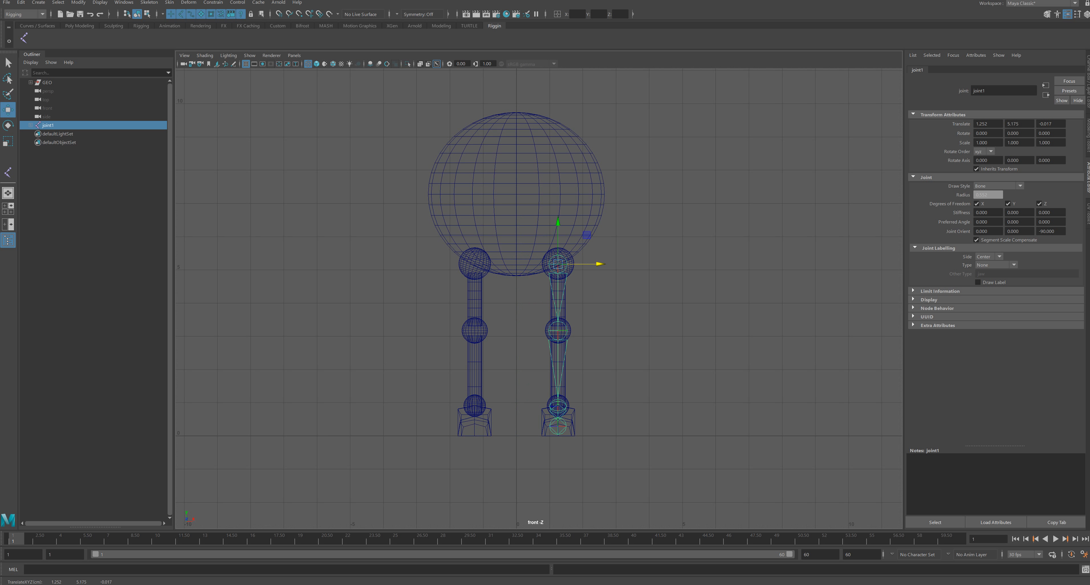
# Step: Create a single joint at the centre of the body sphere in the front view, at a height of about 7.27 units
pyautogui.click(8, 172)
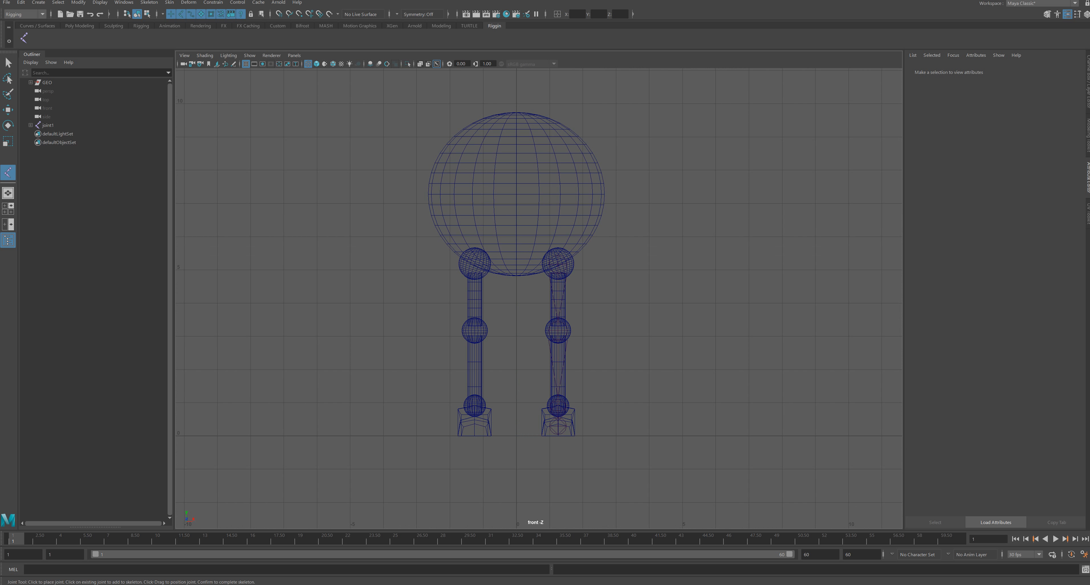
pyautogui.click(516, 195)
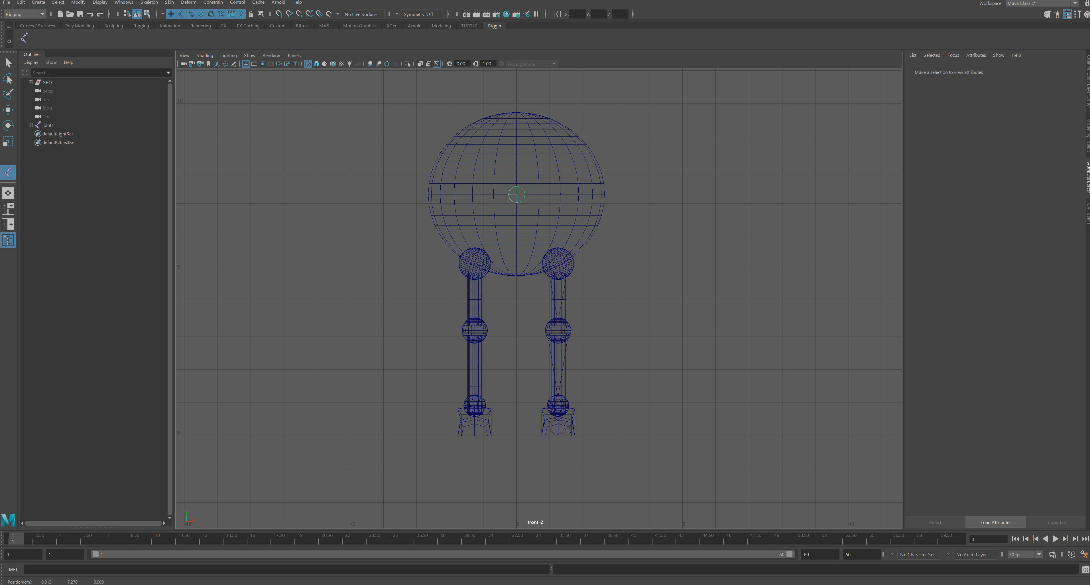
pyautogui.press('Return')
pyautogui.press('w')
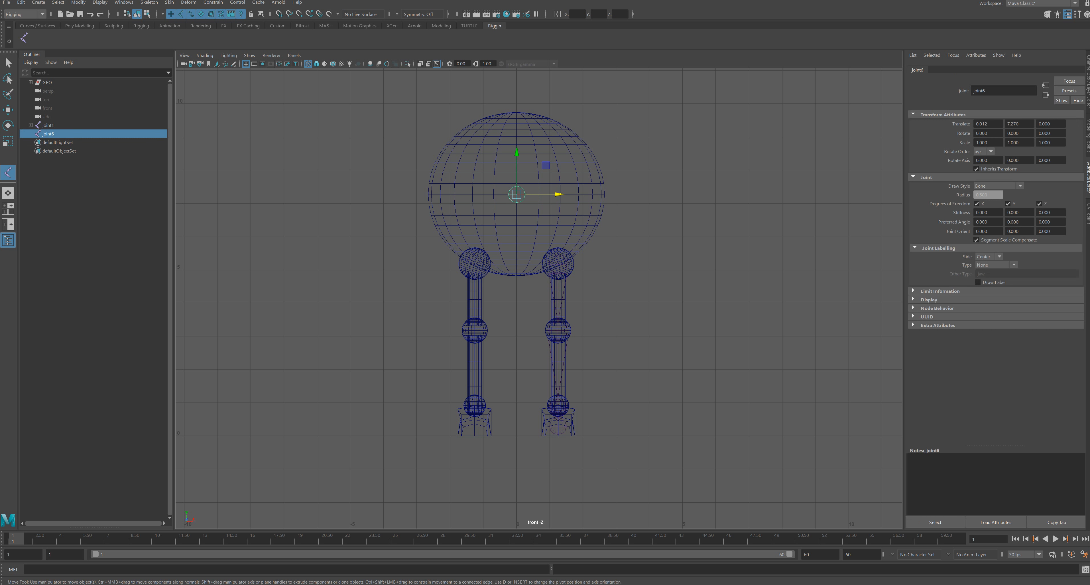
pyautogui.press('space')
pyautogui.press('space')
pyautogui.press('space')
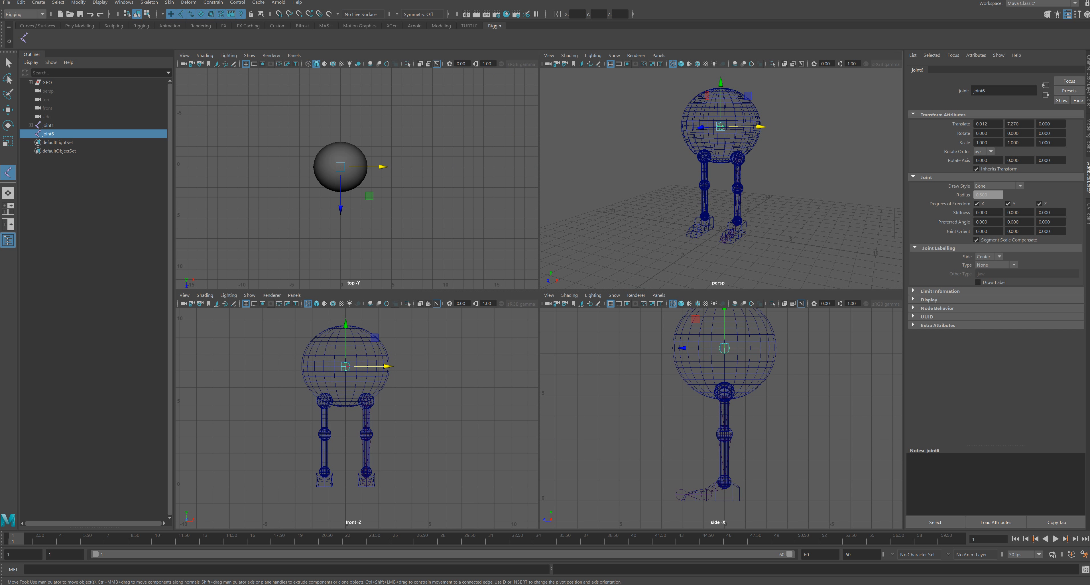
# Step: Rename the joint at the body sphere's centre as Pelvis
pyautogui.hotkey('ctrl', 'a')
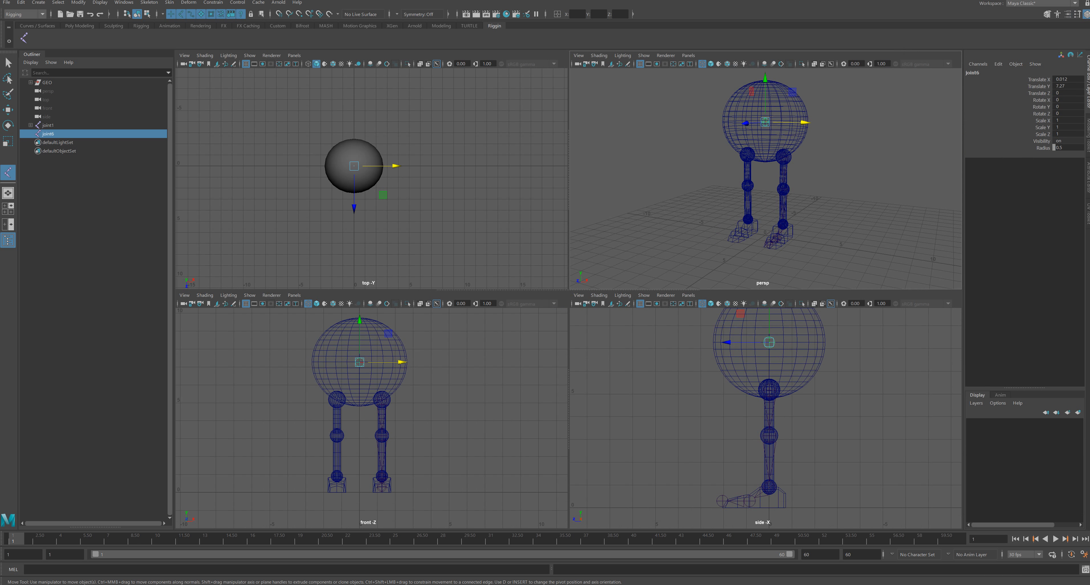
pyautogui.click(973, 72)
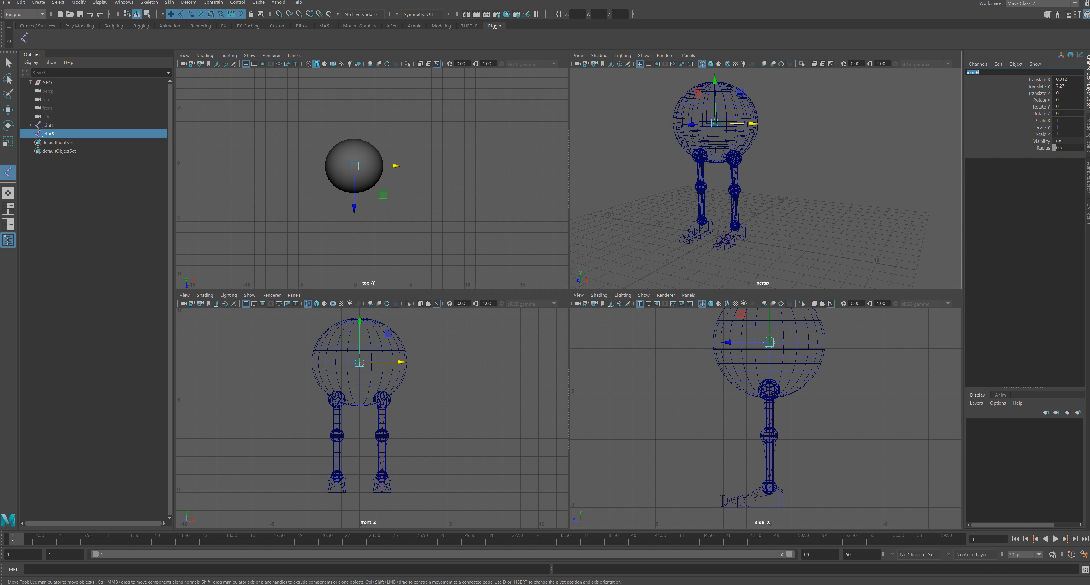
pyautogui.write('Pelvis')
pyautogui.press('Return')
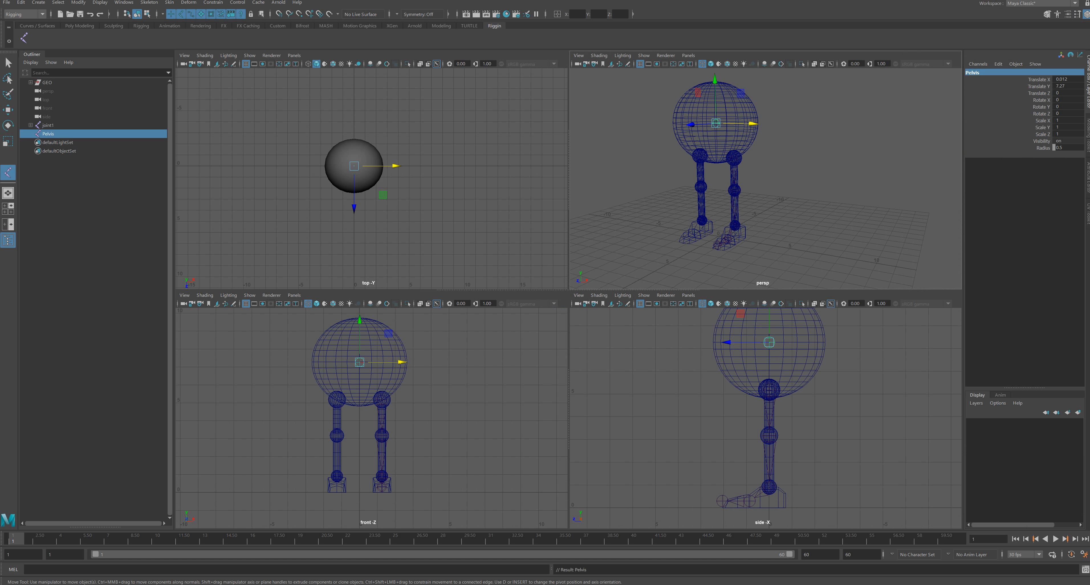
# Step: Rename the root joint of the leg chain as LeftHip
pyautogui.click(48, 126)
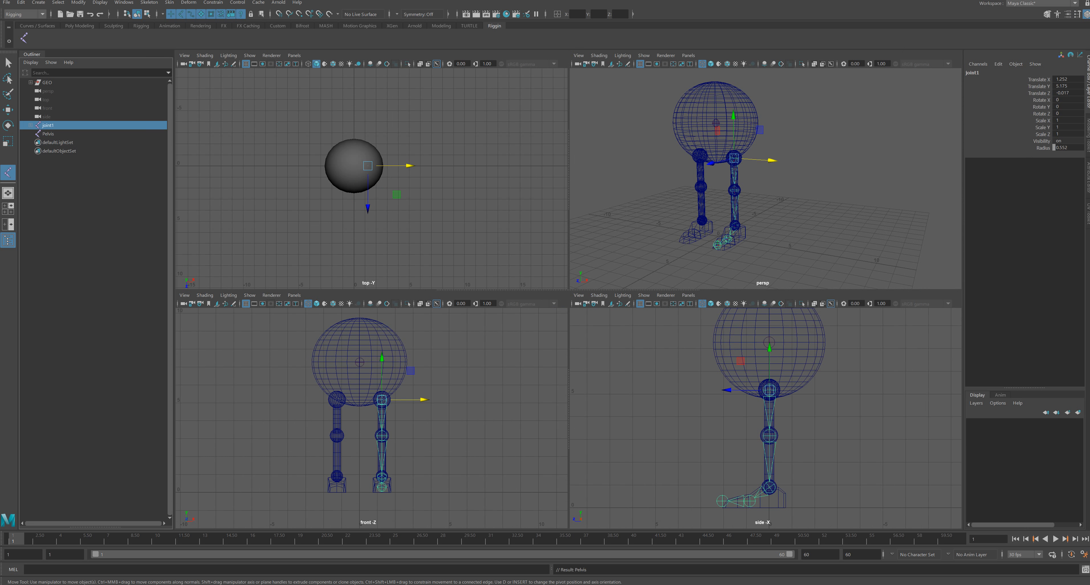
pyautogui.click(972, 72)
pyautogui.write('LeftHip')
pyautogui.press('Return')
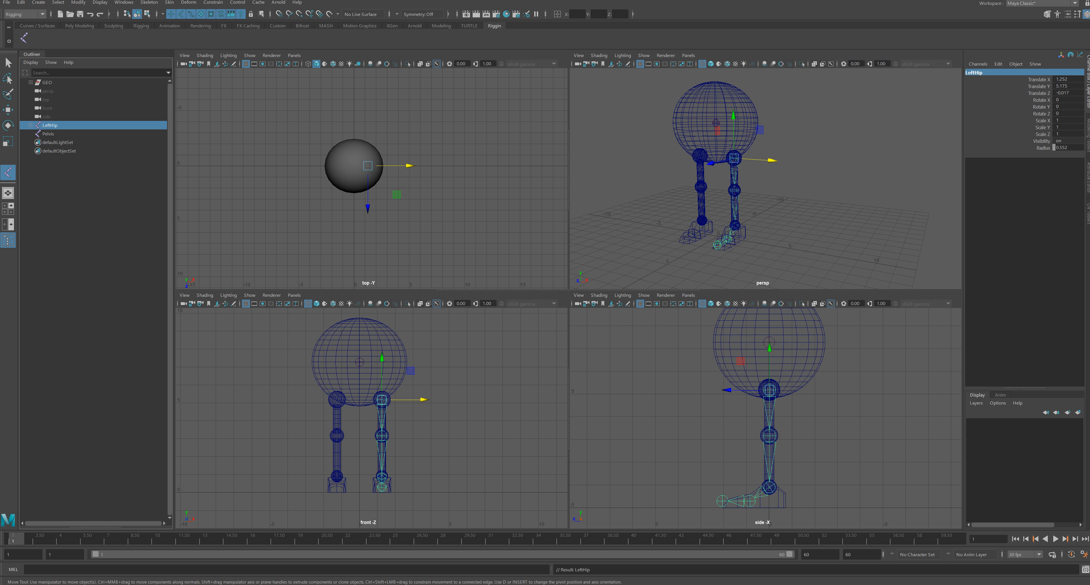
# Step: Rename the joint directly below the hip as LeftKnee
pyautogui.press('Down')
pyautogui.click(972, 72)
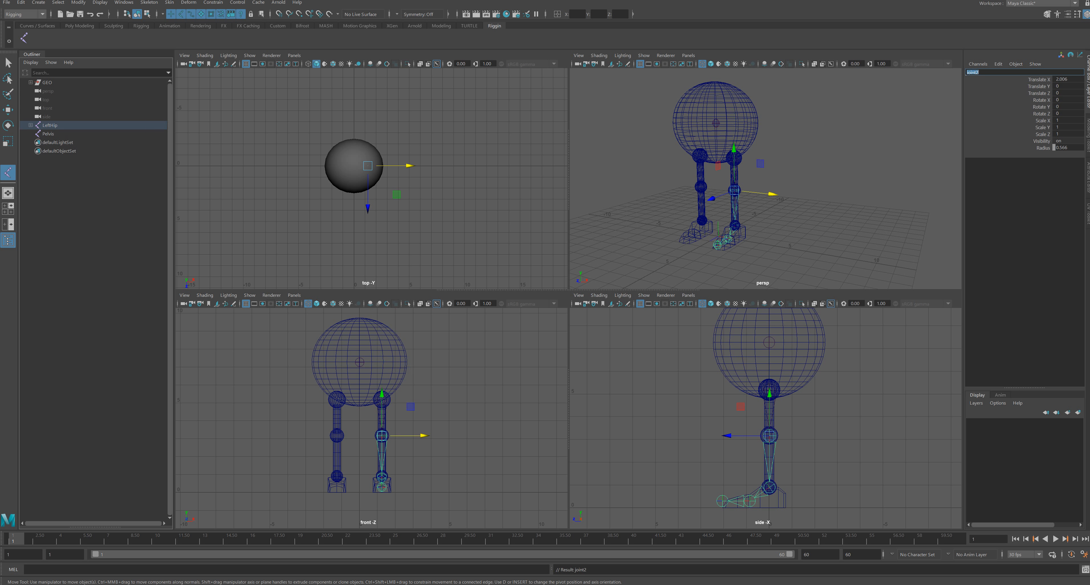
pyautogui.write('LeftHip')
pyautogui.press('Return')
pyautogui.click(982, 72)
pyautogui.click(983, 72)
pyautogui.press('Return')
pyautogui.press('Up')
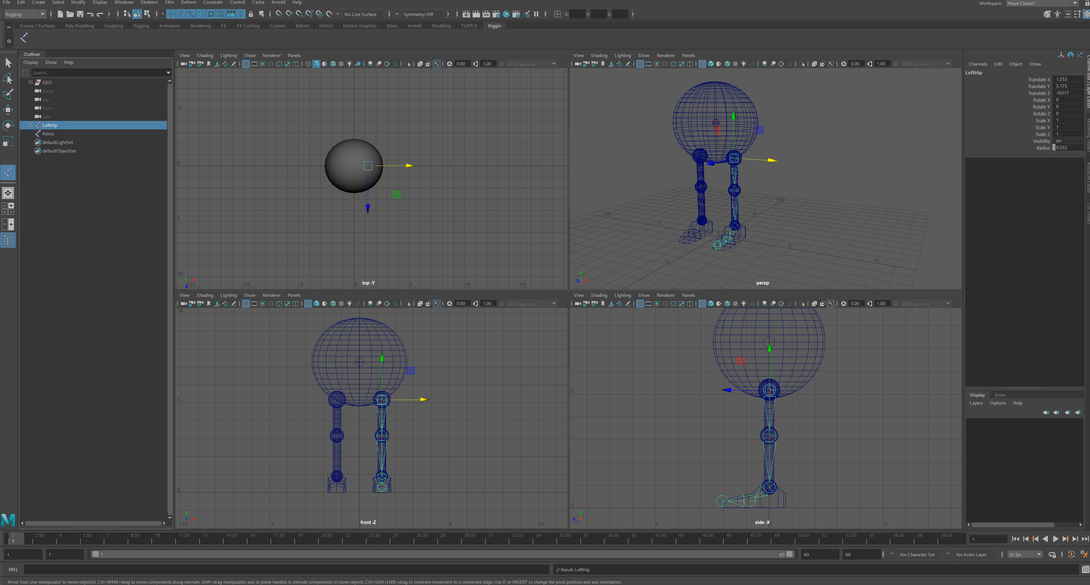
# Step: Step up and down through the leg chain's hierarchy to examine the order of its joints
pyautogui.press('Down')
pyautogui.press('Down')
pyautogui.press('Up')
pyautogui.press('Up')
pyautogui.press('Down')
pyautogui.press('Down')
pyautogui.press('Down')
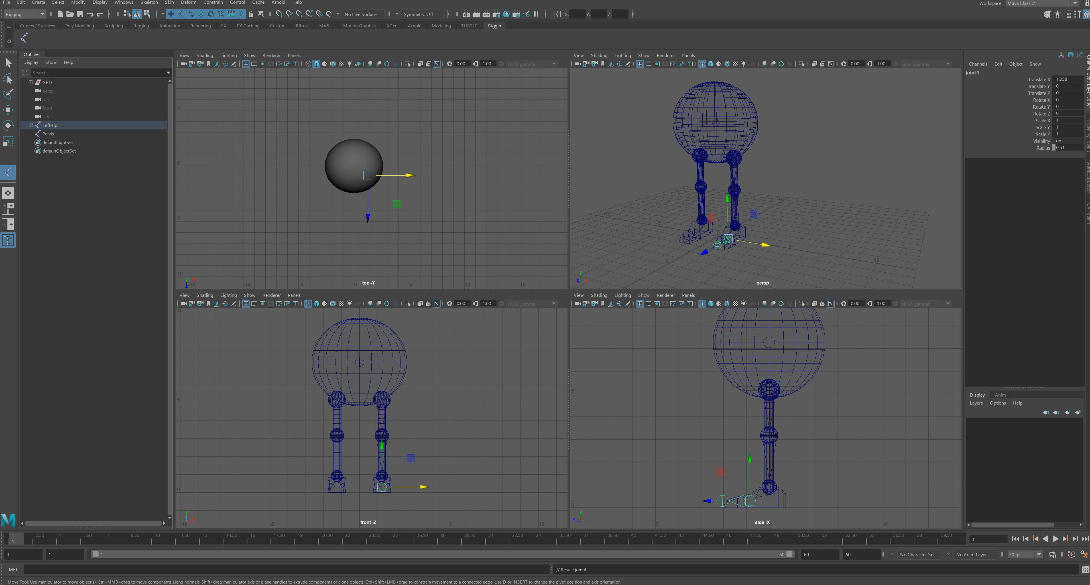
pyautogui.press('Up')
pyautogui.press('Up')
pyautogui.press('Up')
pyautogui.press('Down')
pyautogui.press('Down')
pyautogui.press('Up')
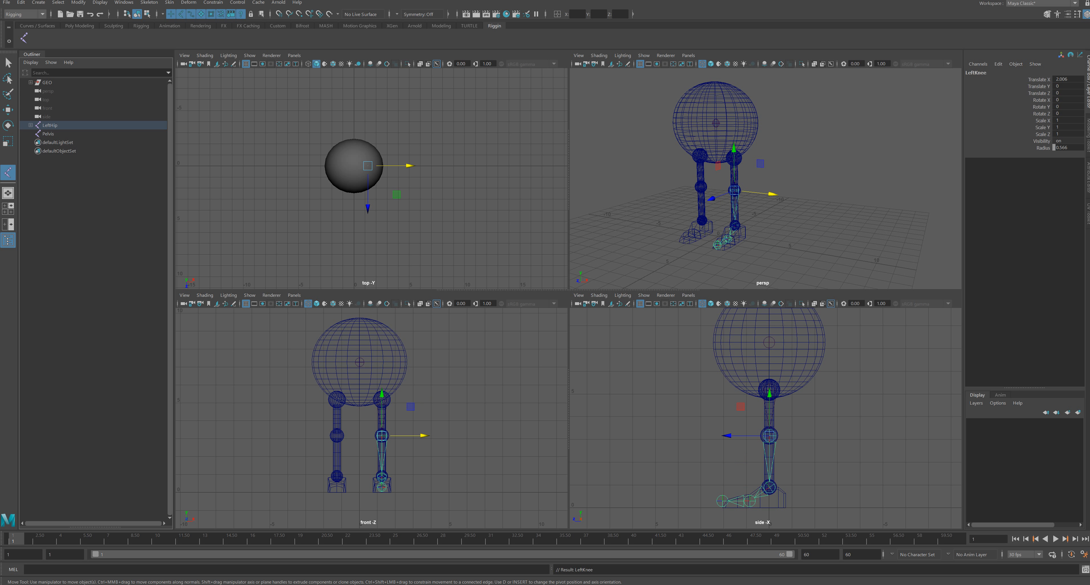
pyautogui.press('Up')
# Step: Rename the joint below the knee as LeftAnkle
pyautogui.press('Down')
pyautogui.press('Down')
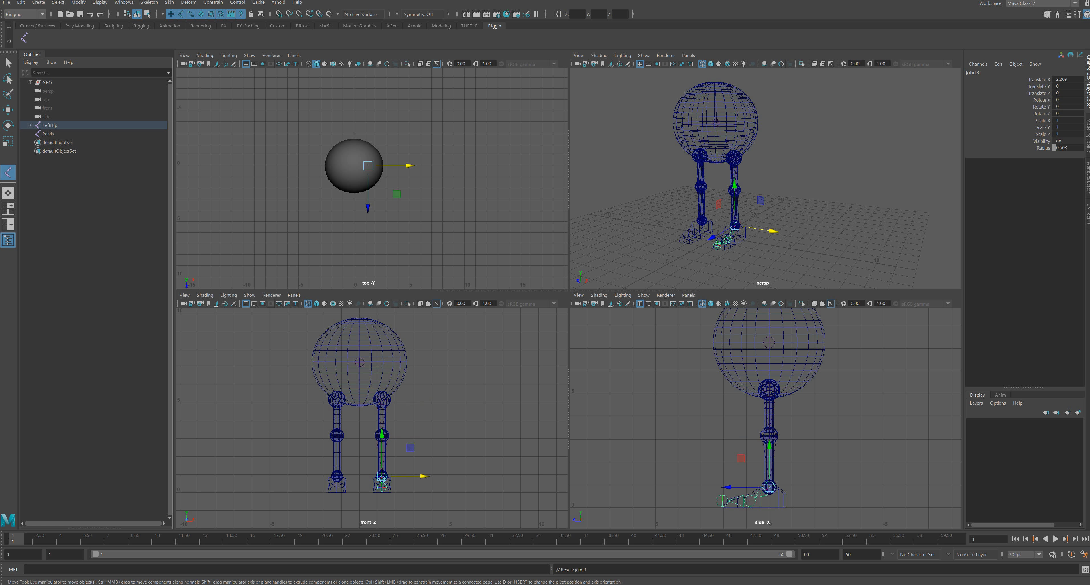
pyautogui.click(972, 72)
pyautogui.write('LeftAnkle')
pyautogui.press('Return')
# Step: Rename the ball joint below the ankle as LeftBall and the end joint at the foot's tip as LeftToe
pyautogui.press('Down')
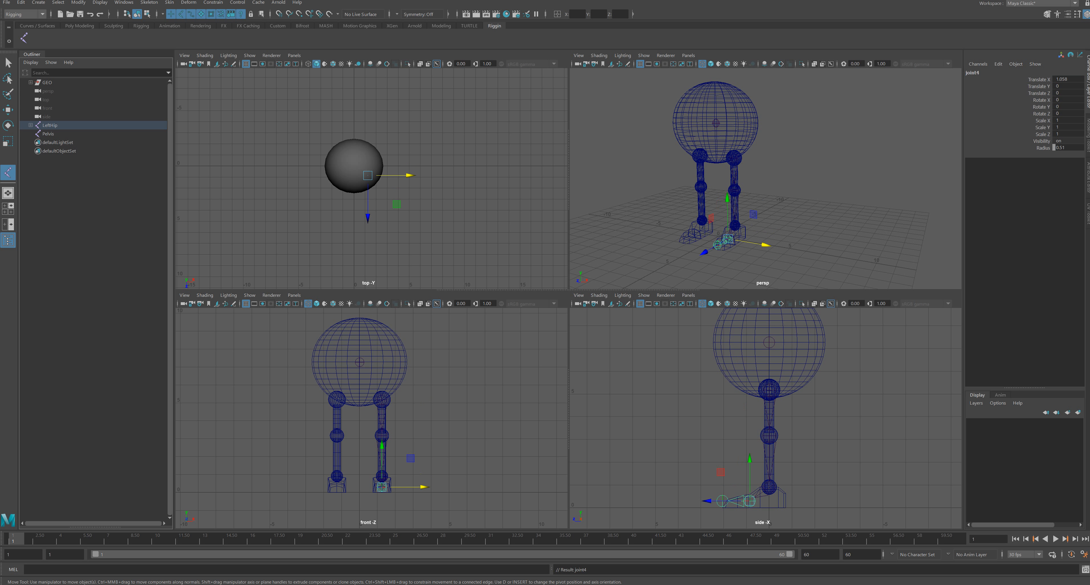
pyautogui.write('LeftBall')
pyautogui.press('Return')
pyautogui.press('Down')
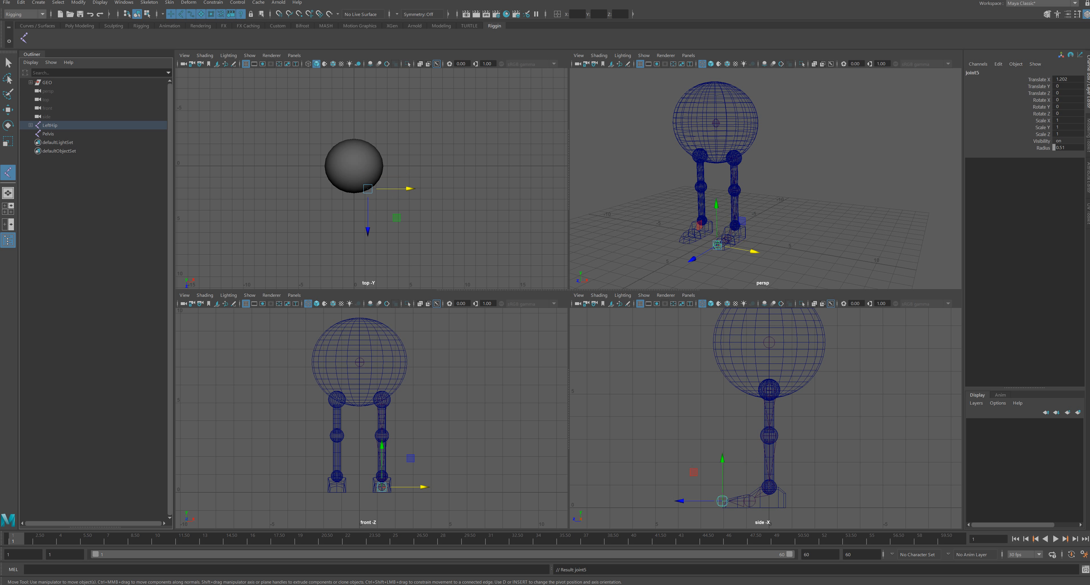
pyautogui.write('LeftToe')
pyautogui.press('Return')
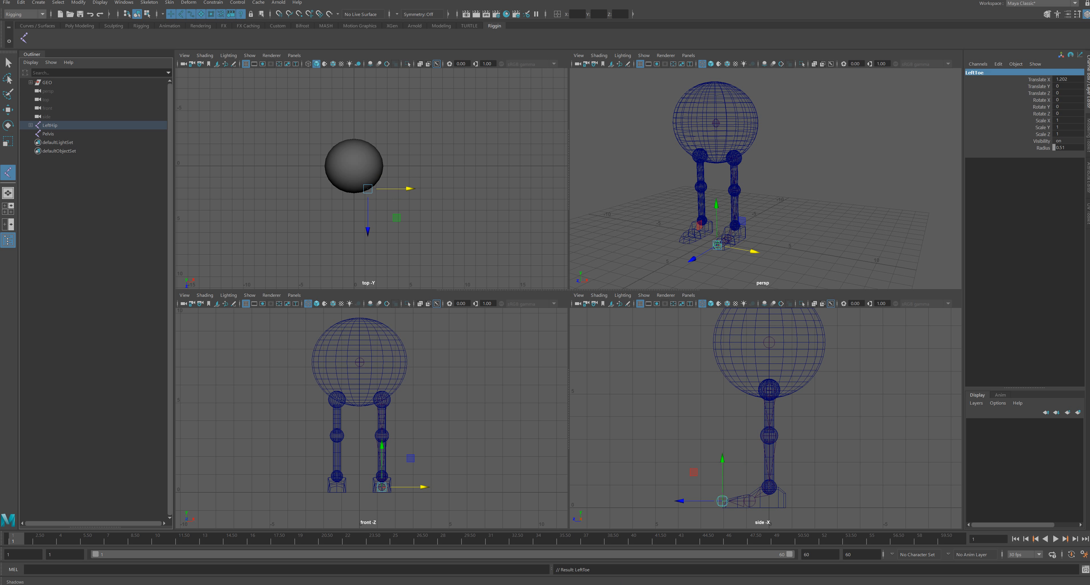
# Step: Inspect the rotation axes of the left hip, knee and ankle joints in the perspective view with the Rotate tool
pyautogui.moveTo(766, 186)
pyautogui.keyDown('alt'); pyautogui.mouseDown()
pyautogui.moveTo(702, 201)
pyautogui.moveTo(757, 186)
pyautogui.mouseUp(); pyautogui.keyUp('alt')
pyautogui.scroll(3, 719, 190)
pyautogui.press('space')
pyautogui.keyDown('alt'); pyautogui.moveTo(609, 271); pyautogui.dragTo(626, 249); pyautogui.keyUp('alt')
pyautogui.keyDown('alt'); pyautogui.moveTo(626, 249); pyautogui.dragTo(742, 250, button='middle'); pyautogui.keyUp('alt')
pyautogui.keyDown('alt'); pyautogui.moveTo(742, 249); pyautogui.dragTo(676, 292); pyautogui.keyUp('alt')
pyautogui.click(567, 266)
pyautogui.keyDown('alt'); pyautogui.moveTo(571, 270); pyautogui.dragTo(624, 252); pyautogui.keyUp('alt')
pyautogui.press('e')
pyautogui.press('Down')
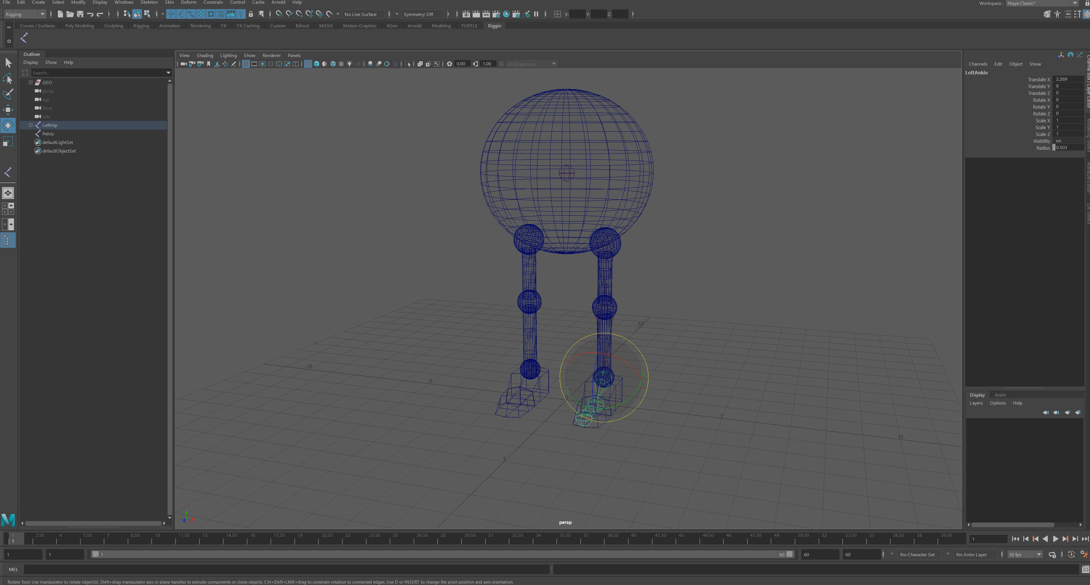
pyautogui.click(605, 248)
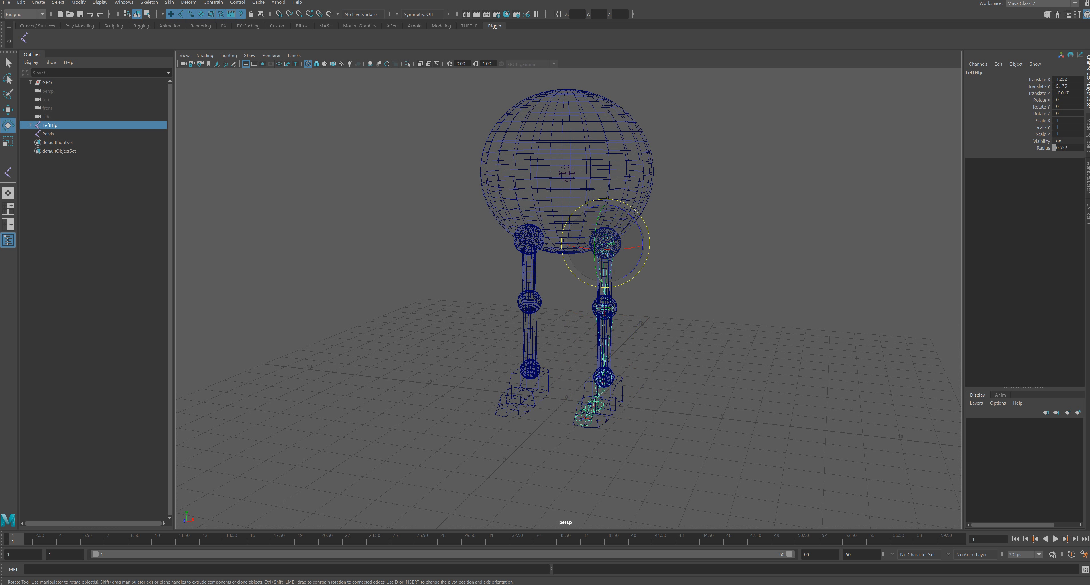
pyautogui.press('Down')
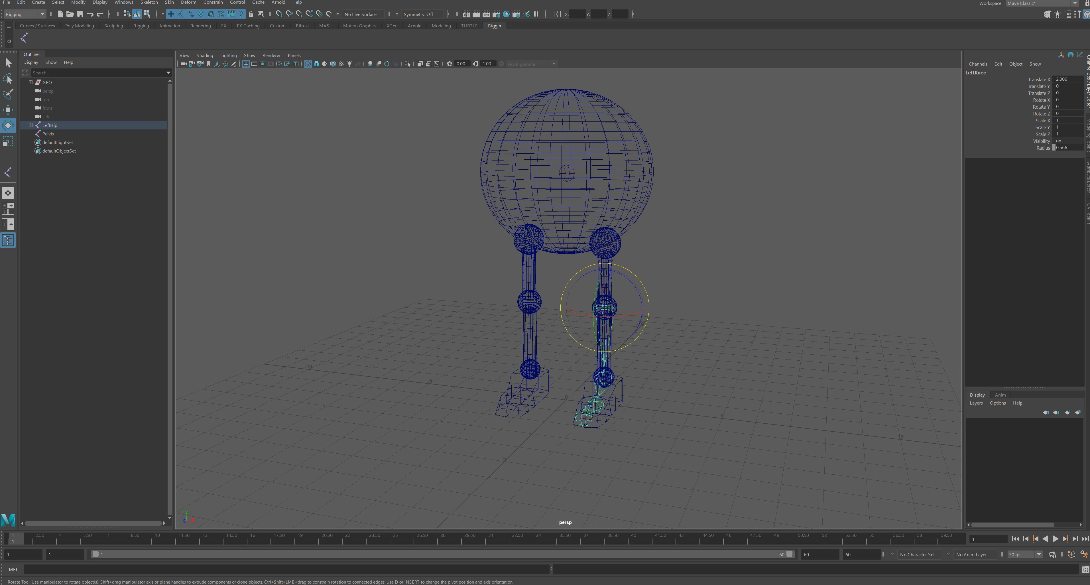
pyautogui.press('Down')
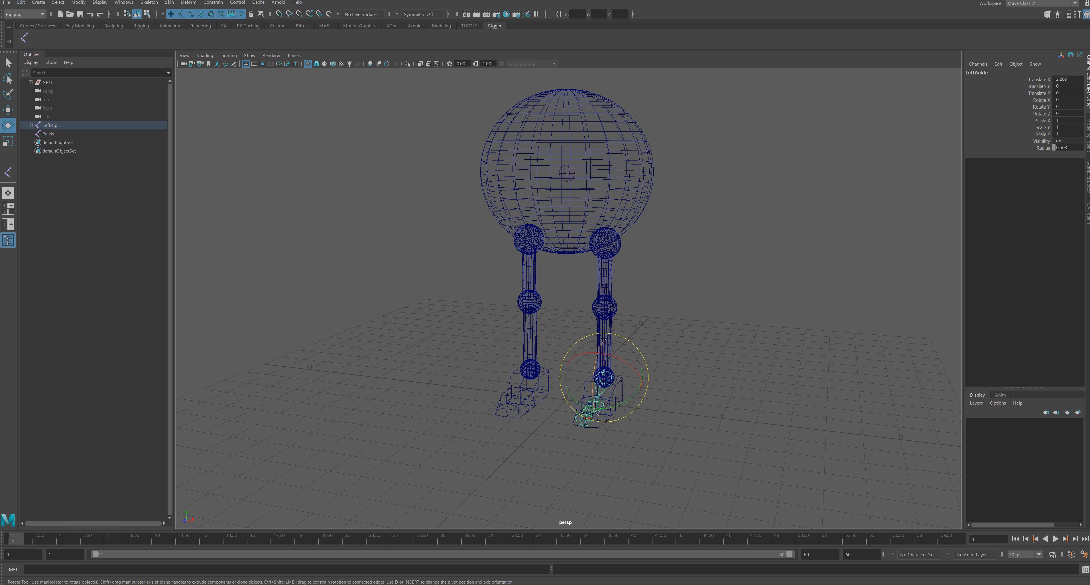
pyautogui.moveTo(593, 404)
pyautogui.keyDown('alt'); pyautogui.mouseDown()
pyautogui.moveTo(524, 404)
pyautogui.moveTo(610, 403)
pyautogui.moveTo(590, 420)
pyautogui.mouseUp(); pyautogui.keyUp('alt')
pyautogui.press('Up')
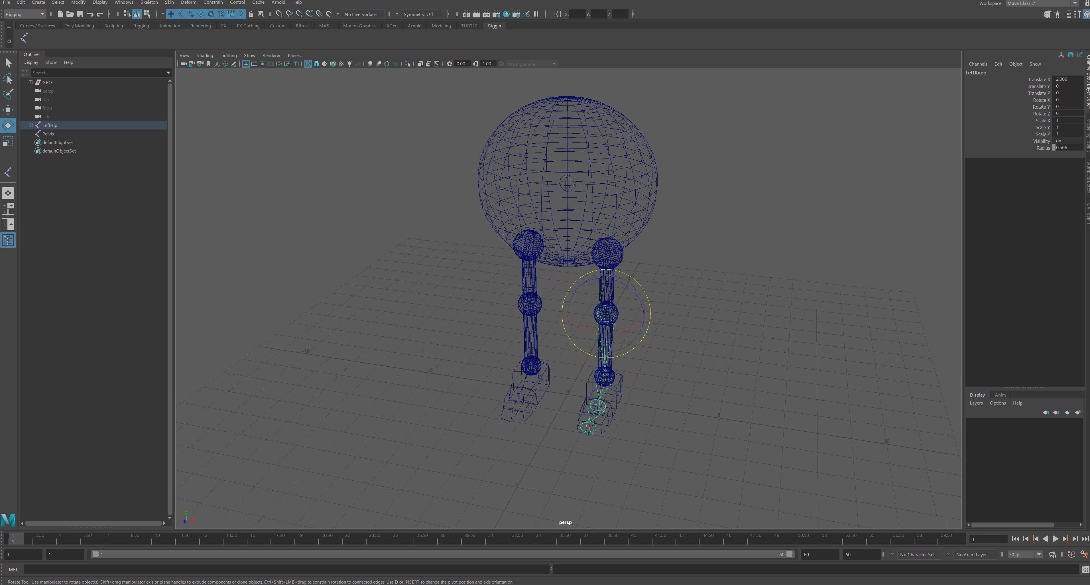
# Step: Try rotating the left ankle joint about its X axis, and undo the rotation
pyautogui.press('Down')
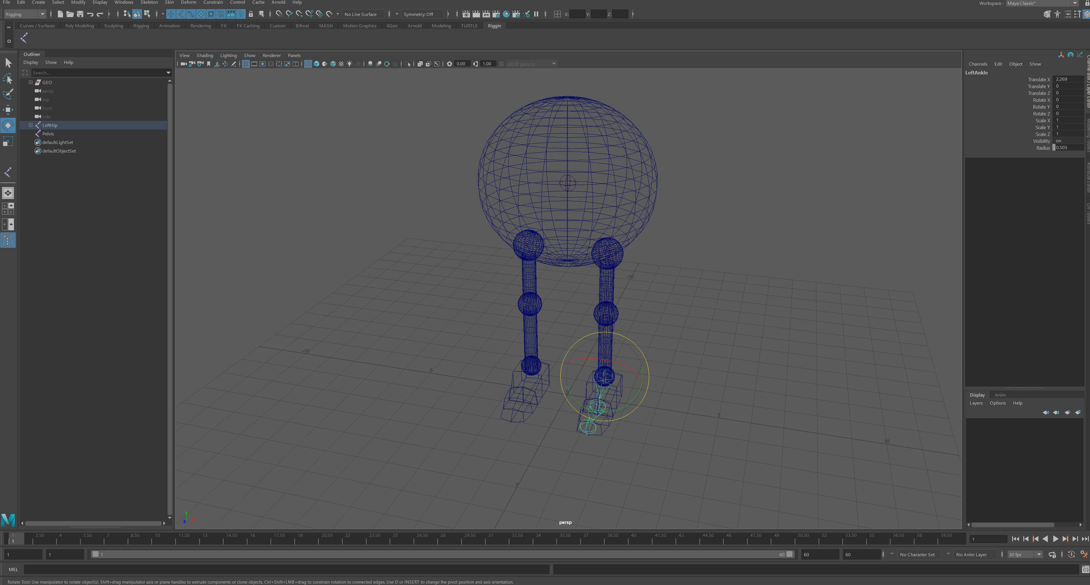
pyautogui.moveTo(633, 371); pyautogui.dragTo(579, 359)
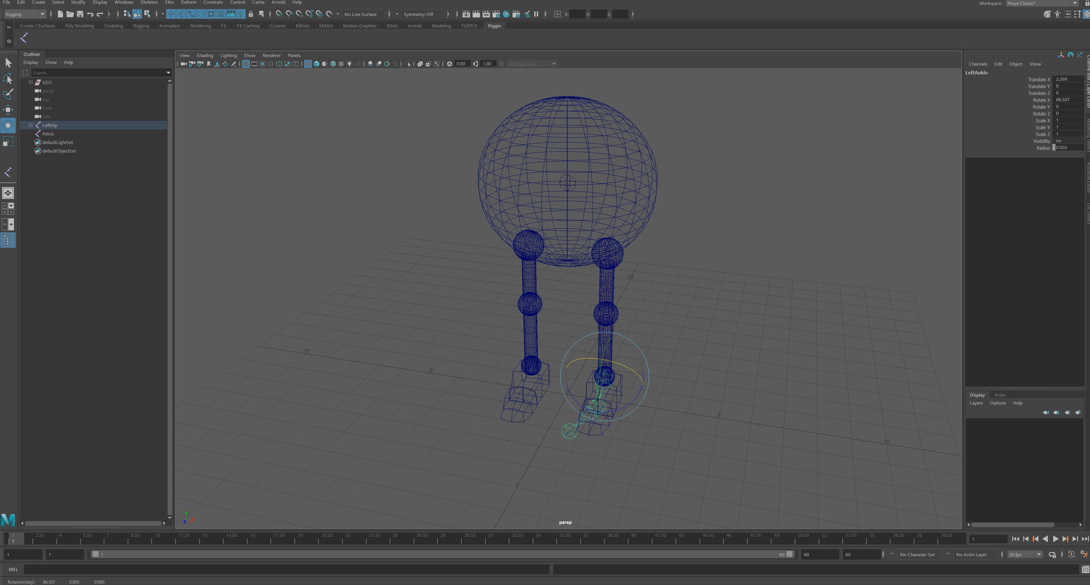
pyautogui.hotkey('ctrl', 'z')
# Step: Unparent the LeftBall joint from the ankle, and unparent the LeftAnkle joint from the knee
pyautogui.keyDown('alt'); pyautogui.moveTo(580, 359); pyautogui.dragTo(585, 312, button='middle'); pyautogui.keyUp('alt')
pyautogui.scroll(3, 585, 312)
pyautogui.keyDown('alt'); pyautogui.moveTo(586, 312); pyautogui.dragTo(522, 311); pyautogui.keyUp('alt')
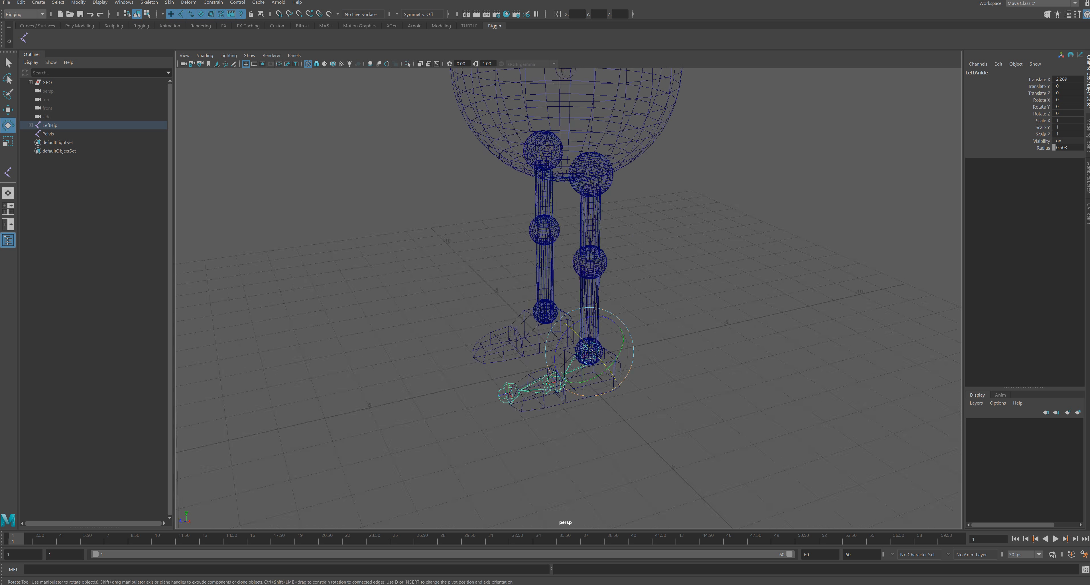
pyautogui.click(514, 427)
pyautogui.click(556, 381)
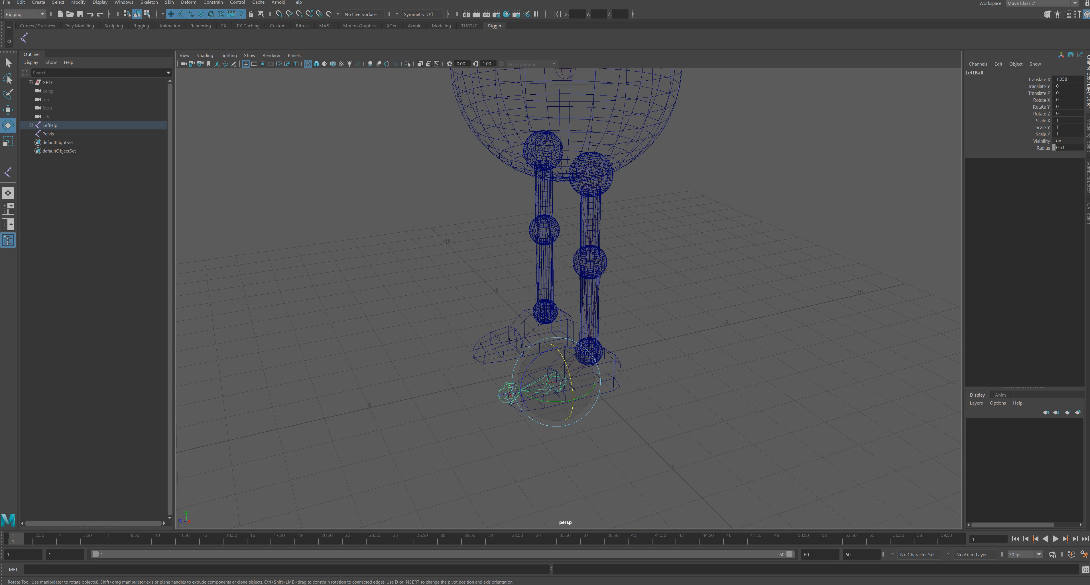
pyautogui.hotkey('shift', 'p')
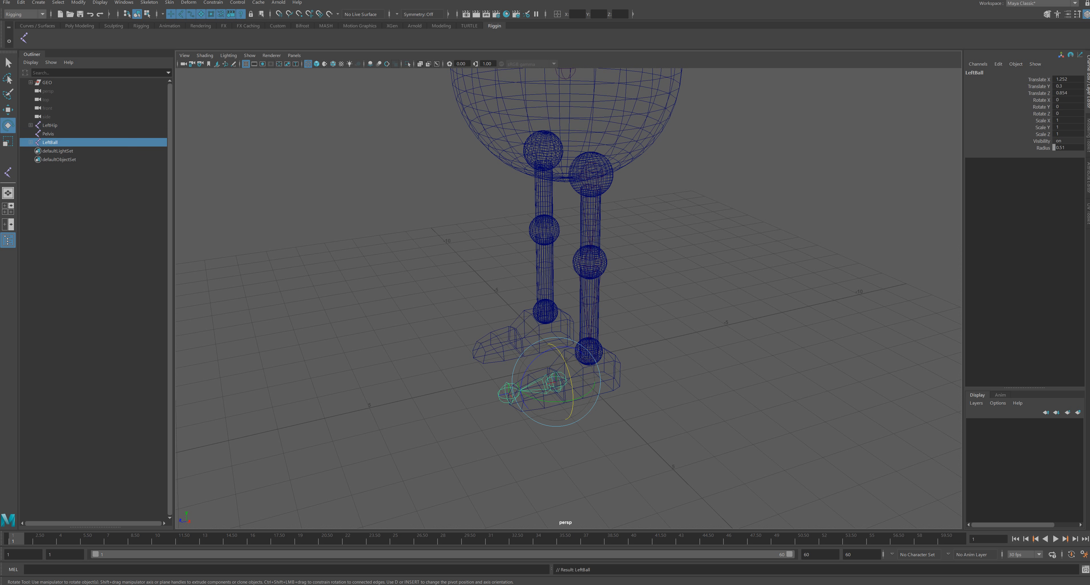
pyautogui.click(589, 351)
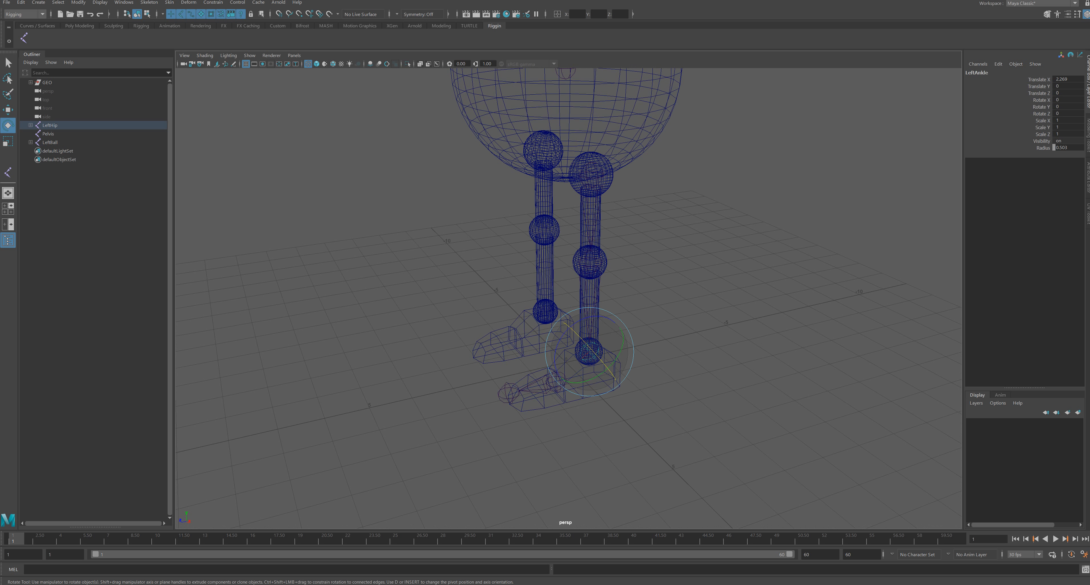
pyautogui.hotkey('shift', 'p')
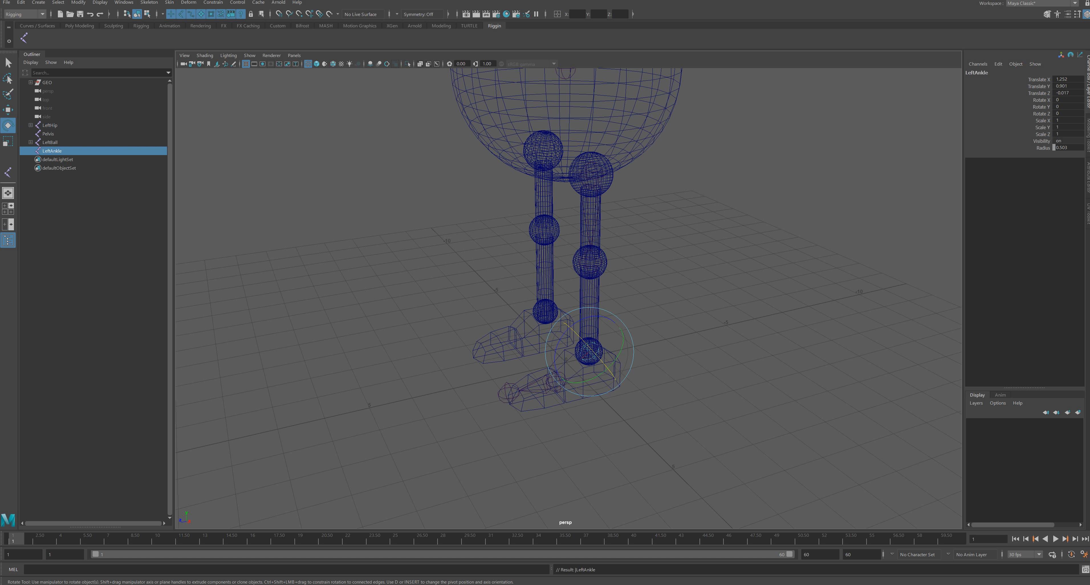
# Step: Rotate the LeftAnkle joint to 89.394 degrees about X and freeze its transformations
pyautogui.keyDown('alt'); pyautogui.moveTo(546, 305); pyautogui.dragTo(594, 318); pyautogui.keyUp('alt')
pyautogui.click(79, 2)
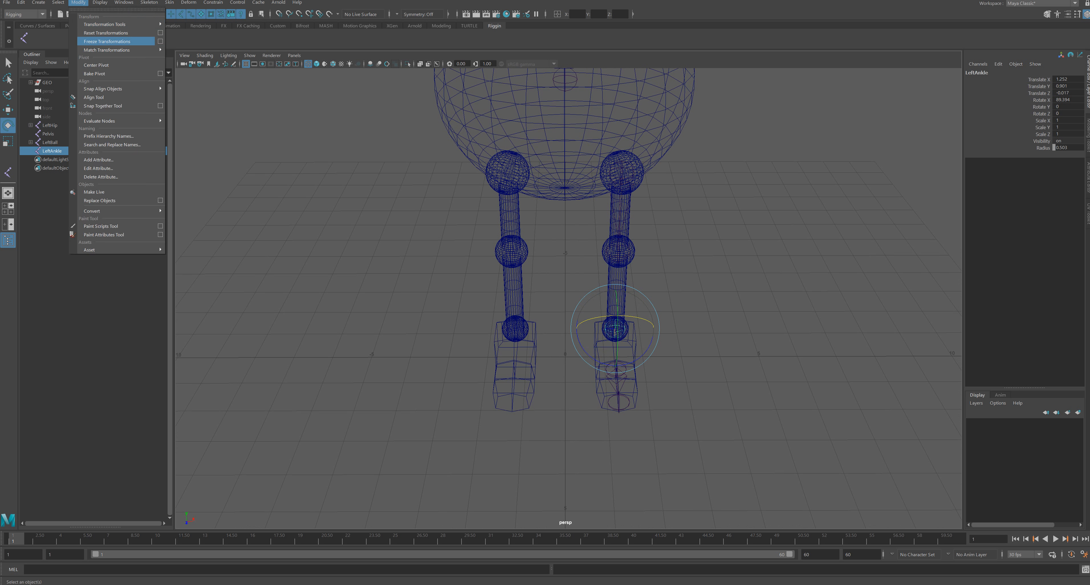
pyautogui.click(107, 41)
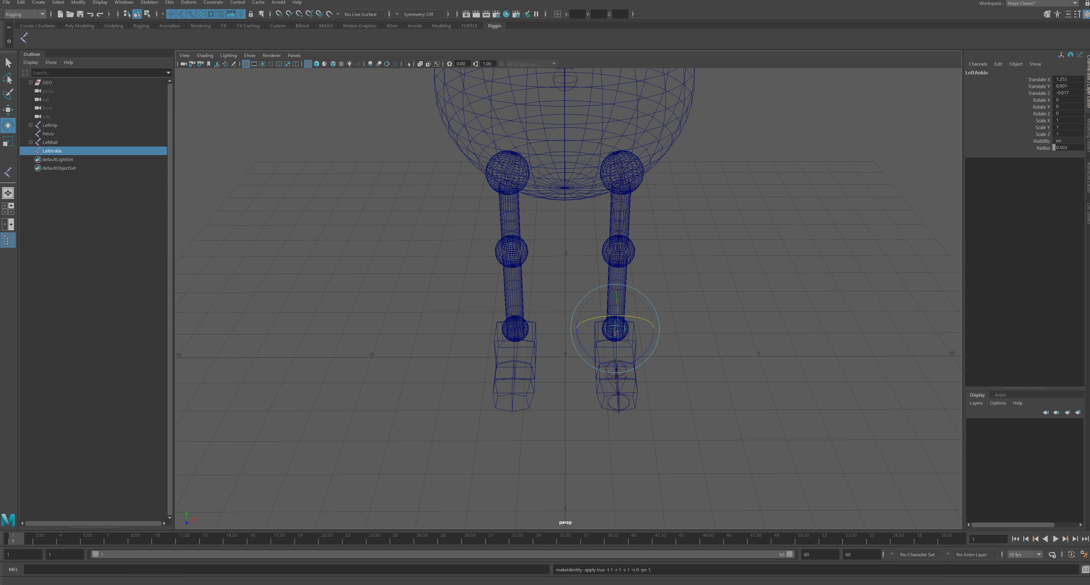
# Step: Add the Freeze Transformations command to the Rigging shelf
pyautogui.click(79, 2)
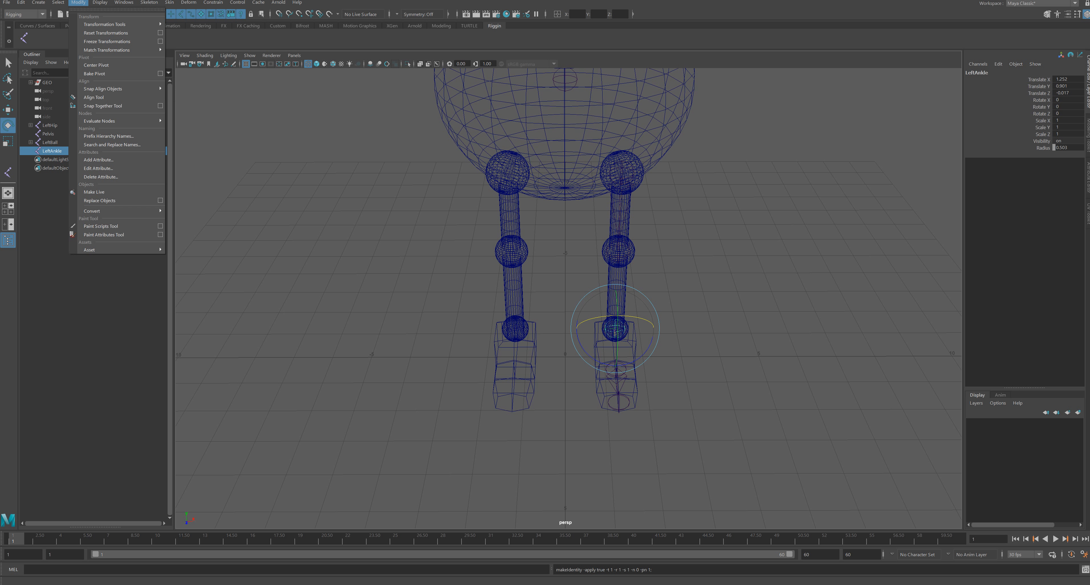
pyautogui.keyDown('ctrl'); pyautogui.keyDown('shift'); pyautogui.click(107, 42); pyautogui.keyUp('shift'); pyautogui.keyUp('ctrl')
pyautogui.keyDown('alt'); pyautogui.moveTo(634, 305); pyautogui.dragTo(559, 299); pyautogui.keyUp('alt')
# Step: Undo the ankle's frozen rotation and the unparenting of the LeftAnkle and LeftBall joints
pyautogui.hotkey('ctrl', 'z')
pyautogui.hotkey('ctrl', 'z')
pyautogui.hotkey('ctrl', 'z')
pyautogui.hotkey('ctrl', 'z')
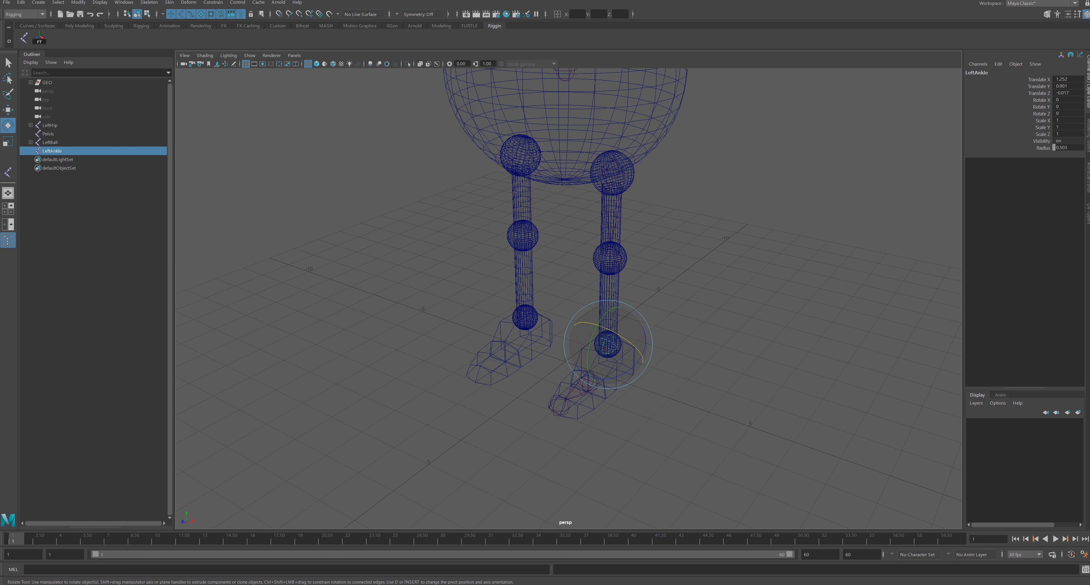
pyautogui.hotkey('ctrl', 'z')
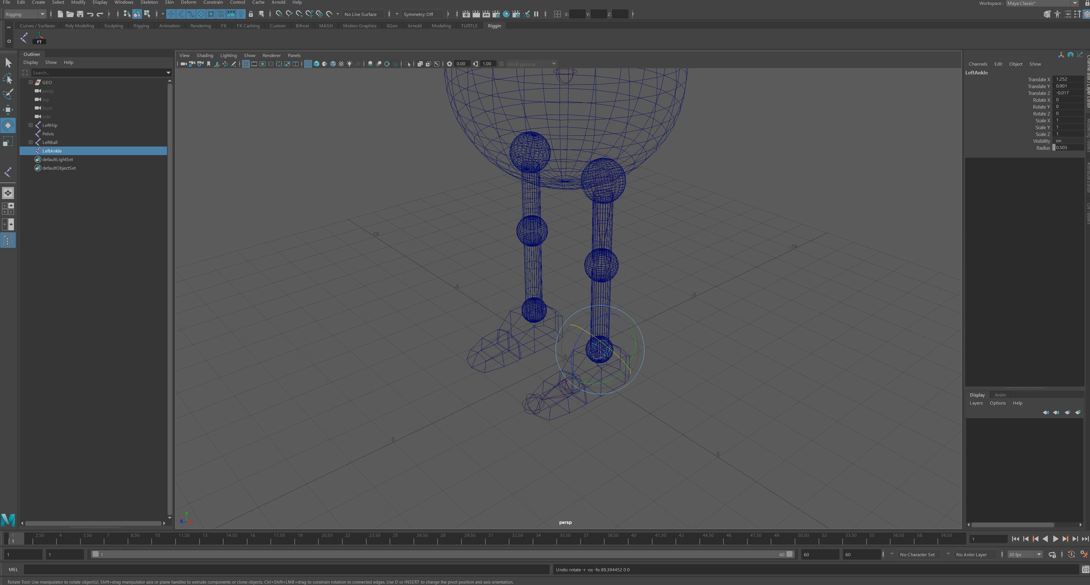
pyautogui.keyDown('alt'); pyautogui.moveTo(593, 305); pyautogui.dragTo(608, 304); pyautogui.keyUp('alt')
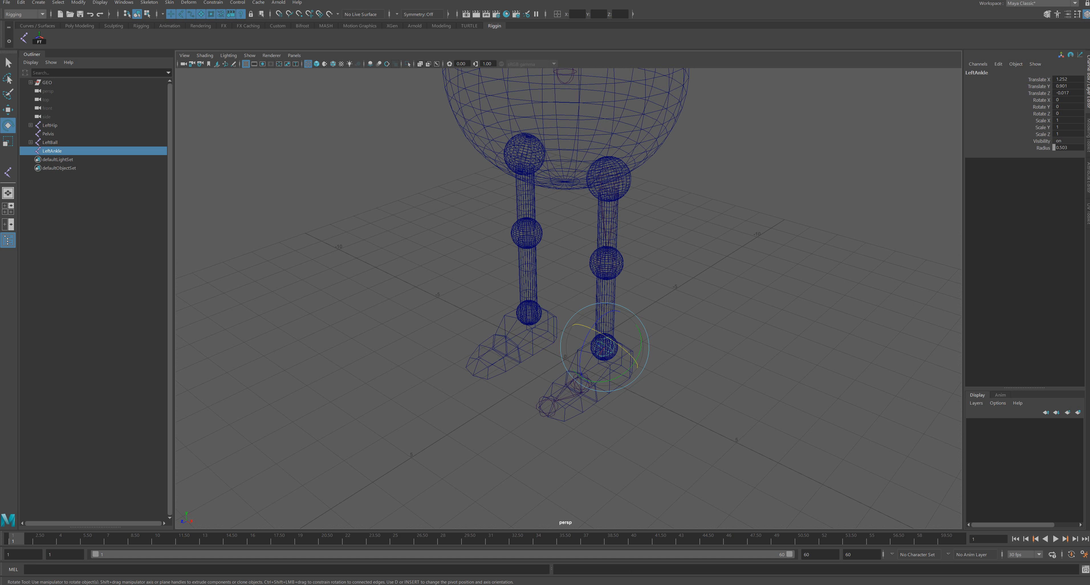
pyautogui.hotkey('ctrl', 'z')
pyautogui.hotkey('ctrl', 'z')
pyautogui.hotkey('ctrl', 'z')
pyautogui.hotkey('ctrl', 'z')
pyautogui.hotkey('ctrl', 'z')
pyautogui.hotkey('ctrl', 'z')
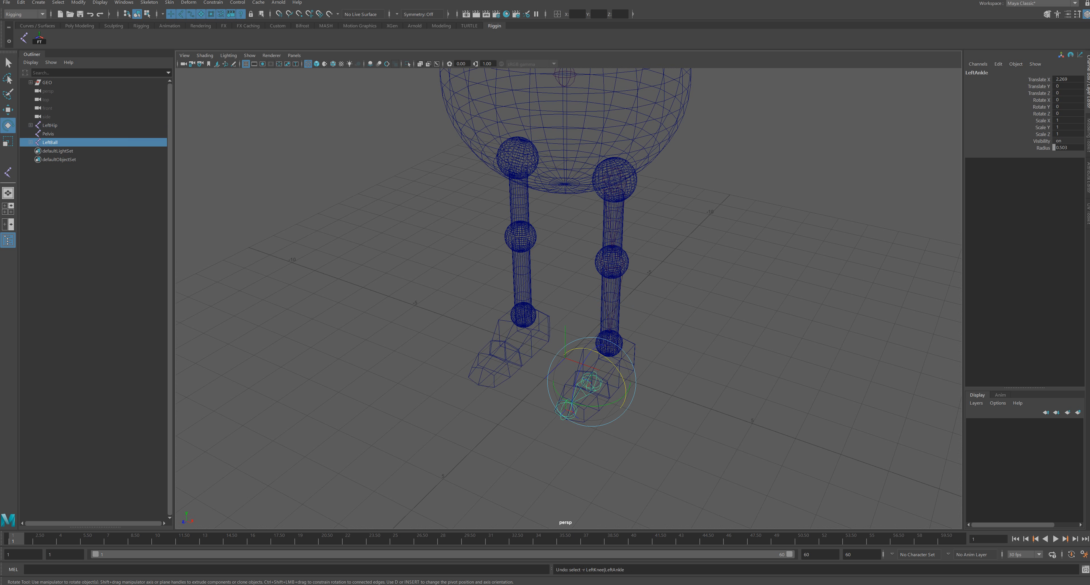
# Step: Select the LeftHip joint and add the Orient Joint command to the Rigging shelf
pyautogui.keyDown('alt'); pyautogui.moveTo(601, 254); pyautogui.dragTo(643, 232); pyautogui.keyUp('alt')
pyautogui.click(604, 177)
pyautogui.scroll(-1, 603, 176)
pyautogui.scroll(-1, 603, 204)
pyautogui.click(600, 216)
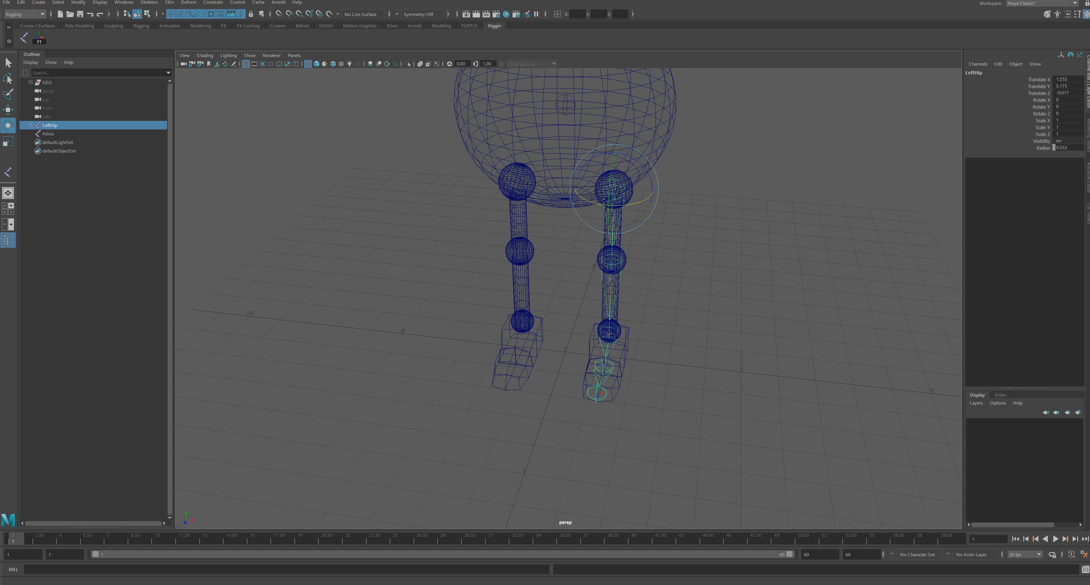
pyautogui.click(149, 2)
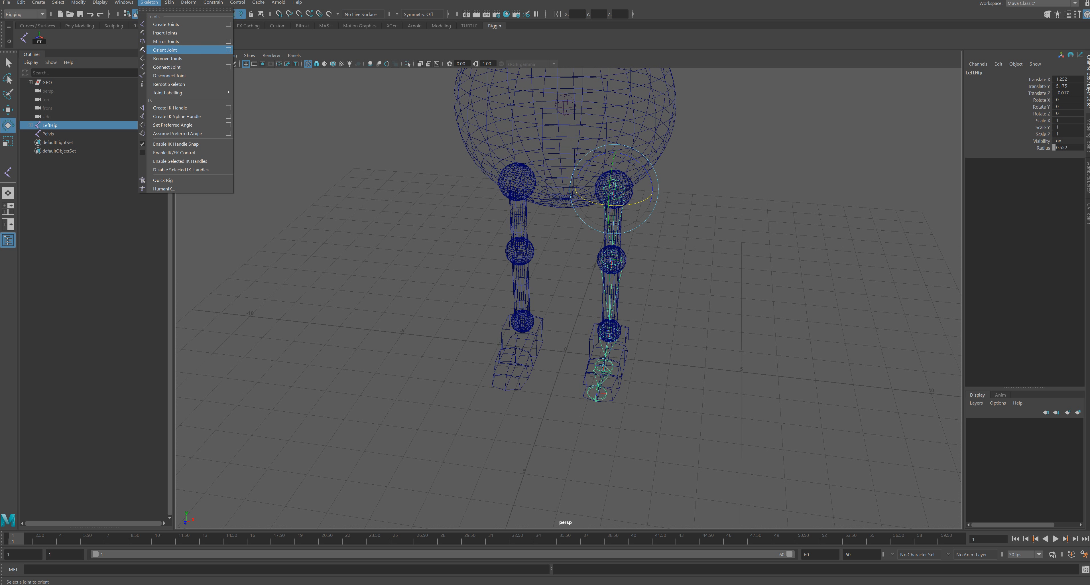
pyautogui.keyDown('ctrl'); pyautogui.keyDown('shift'); pyautogui.click(165, 50); pyautogui.keyUp('shift'); pyautogui.keyUp('ctrl')
# Step: Open the Orient Joint options and set the secondary axis world orientation to Z
pyautogui.click(228, 50)
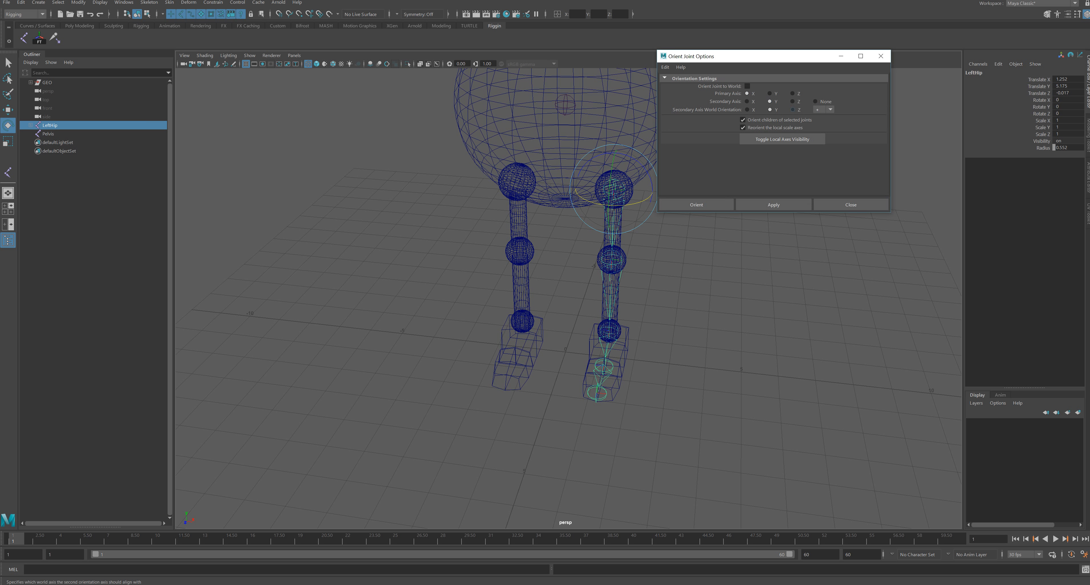
pyautogui.click(792, 109)
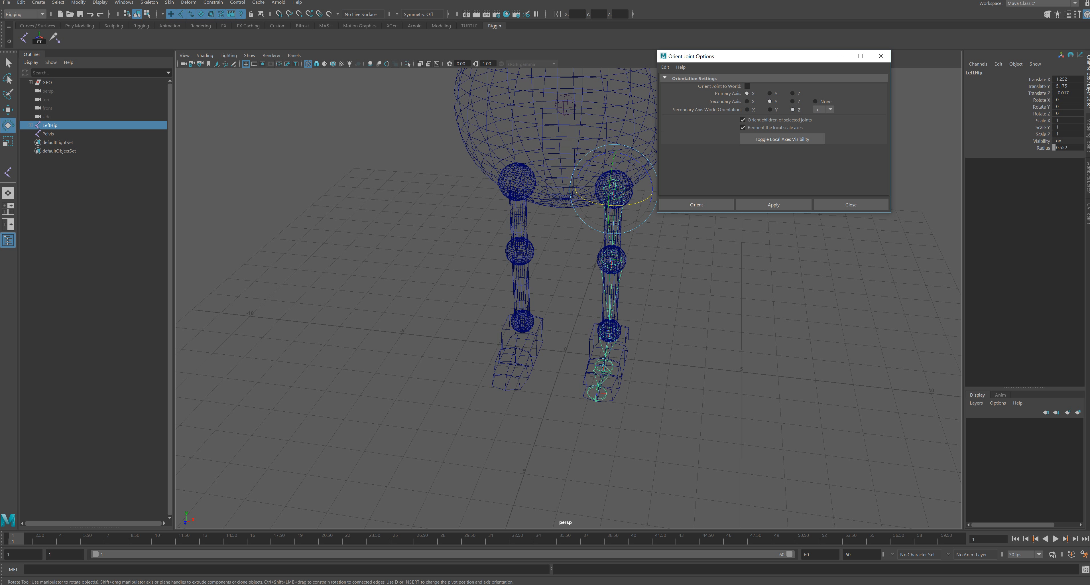
# Step: Add the Select Hierarchy command to the Rigging shelf and clear the joint selection
pyautogui.click(58, 2)
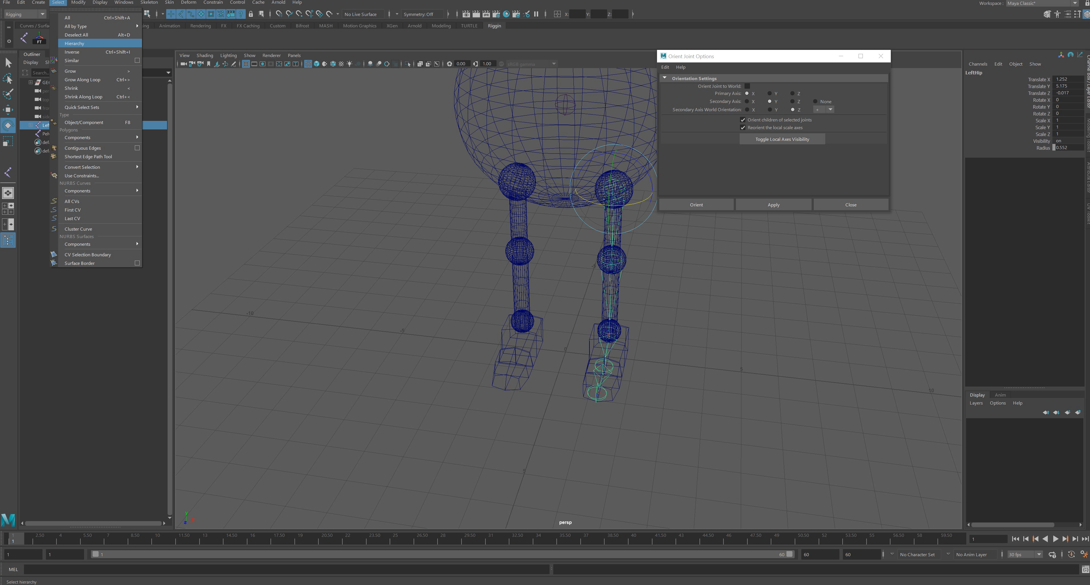
pyautogui.click(74, 43)
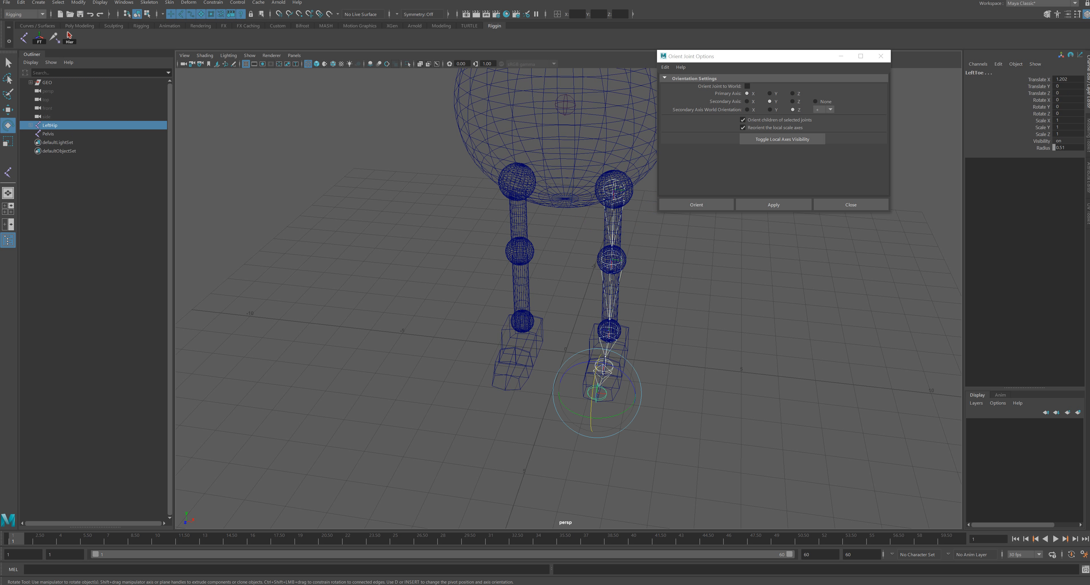
pyautogui.click(338, 237)
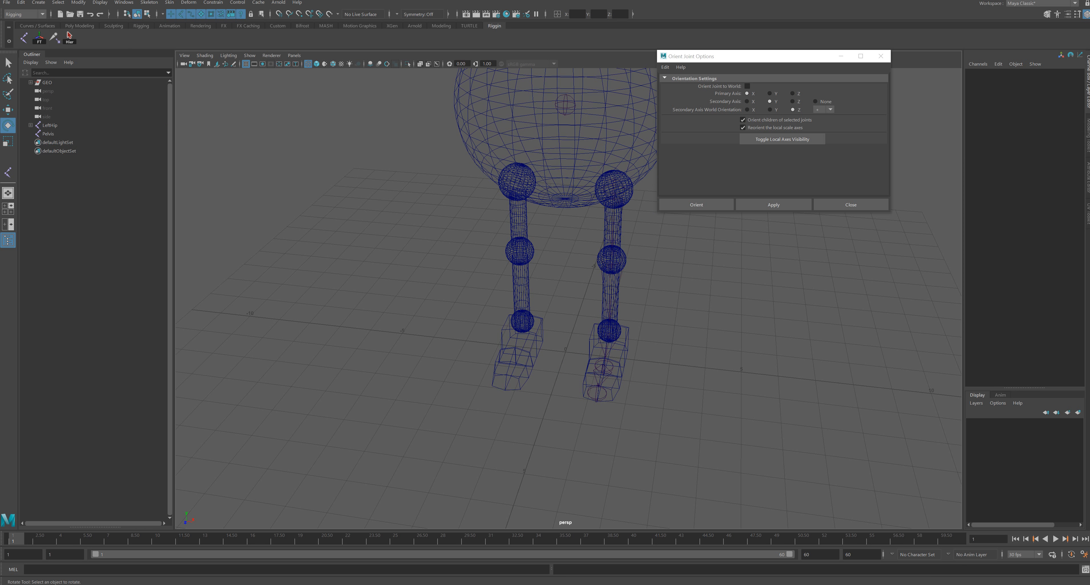
# Step: Expand the LeftHip chain in the Outliner, select all its joints down to LeftToe, and show their local rotation axes
pyautogui.click(49, 125)
pyautogui.keyDown('shift'); pyautogui.click(30, 125); pyautogui.keyUp('shift')
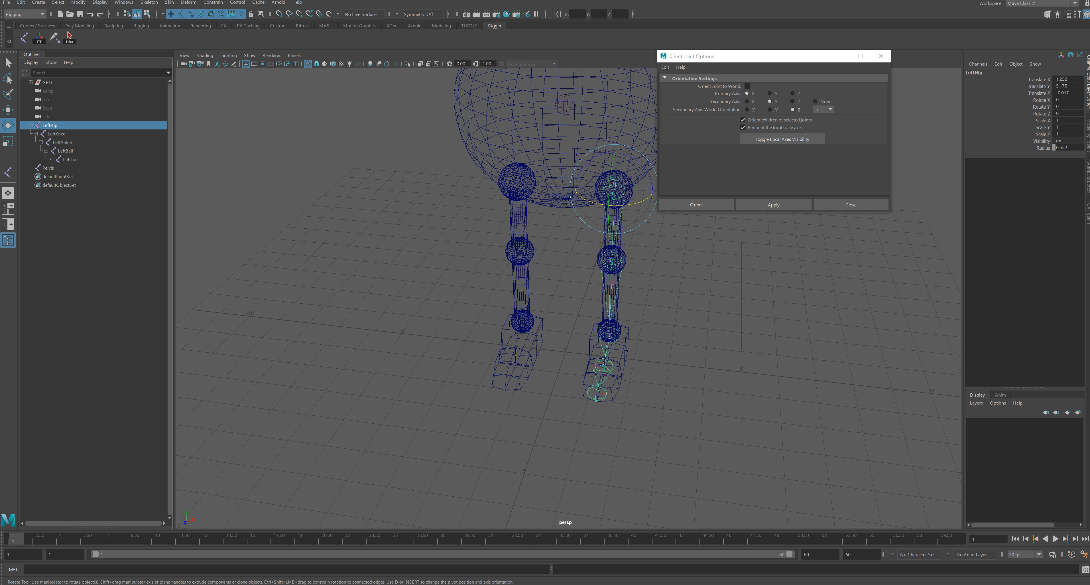
pyautogui.keyDown('alt'); pyautogui.moveTo(474, 271); pyautogui.dragTo(423, 269); pyautogui.keyUp('alt')
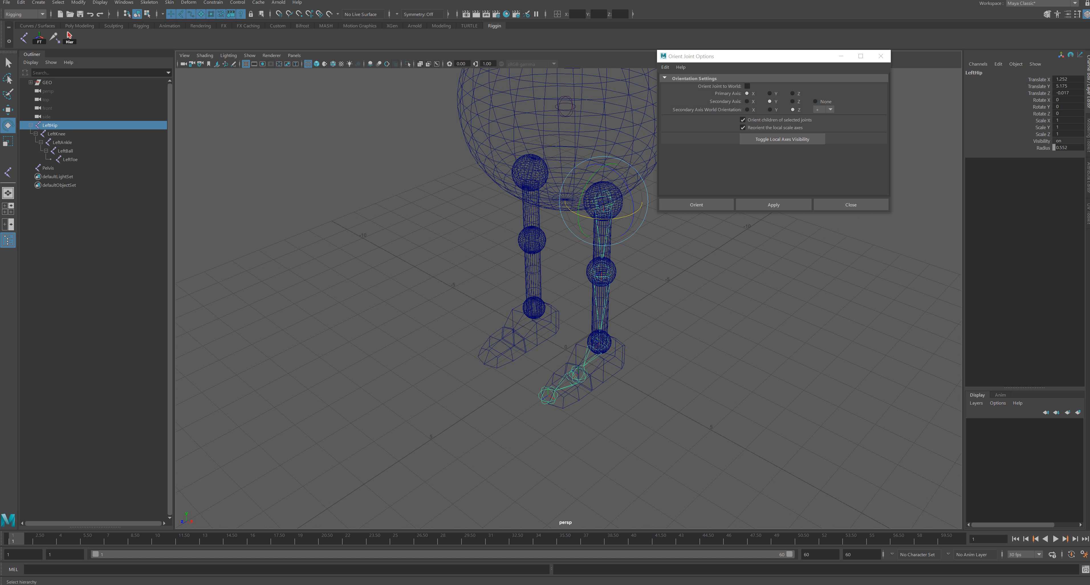
pyautogui.click(69, 36)
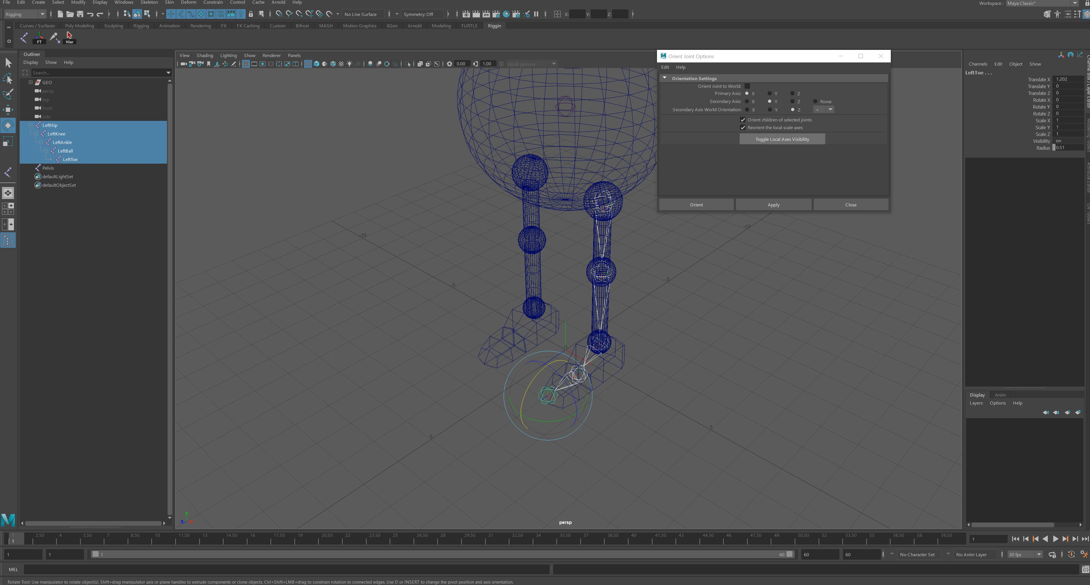
pyautogui.click(782, 139)
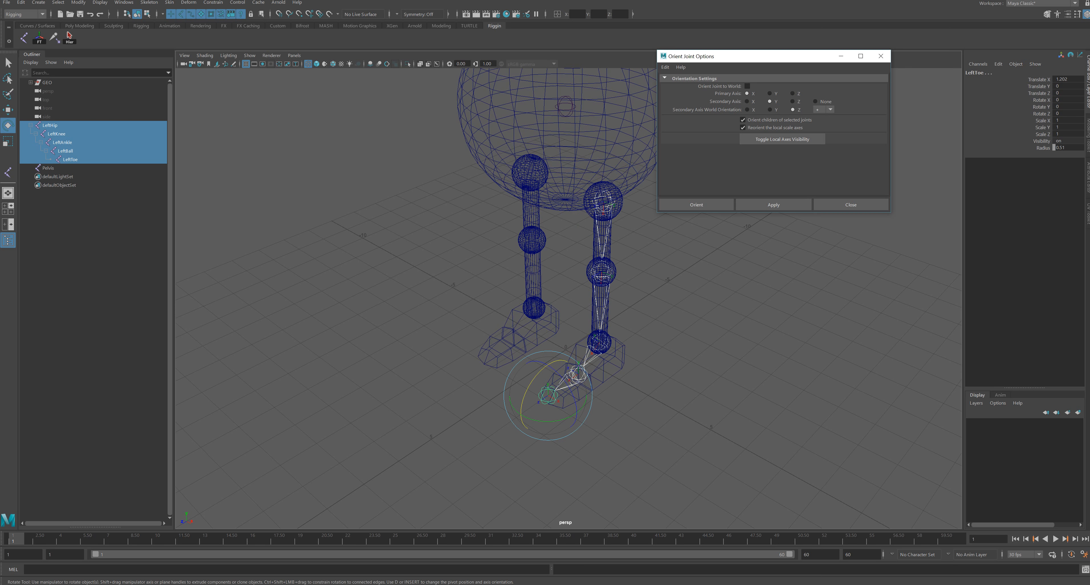
# Step: Examine the local rotation axes of the left hip, knee, ankle, ball and toe joints up close
pyautogui.keyDown('alt'); pyautogui.moveTo(550, 296); pyautogui.dragTo(600, 275); pyautogui.keyUp('alt')
pyautogui.keyDown('alt'); pyautogui.moveTo(601, 275); pyautogui.dragTo(567, 334, button='middle'); pyautogui.keyUp('alt')
pyautogui.keyDown('alt'); pyautogui.moveTo(567, 335); pyautogui.dragTo(676, 339, button='right'); pyautogui.keyUp('alt')
pyautogui.keyDown('alt'); pyautogui.moveTo(677, 338); pyautogui.dragTo(711, 364); pyautogui.keyUp('alt')
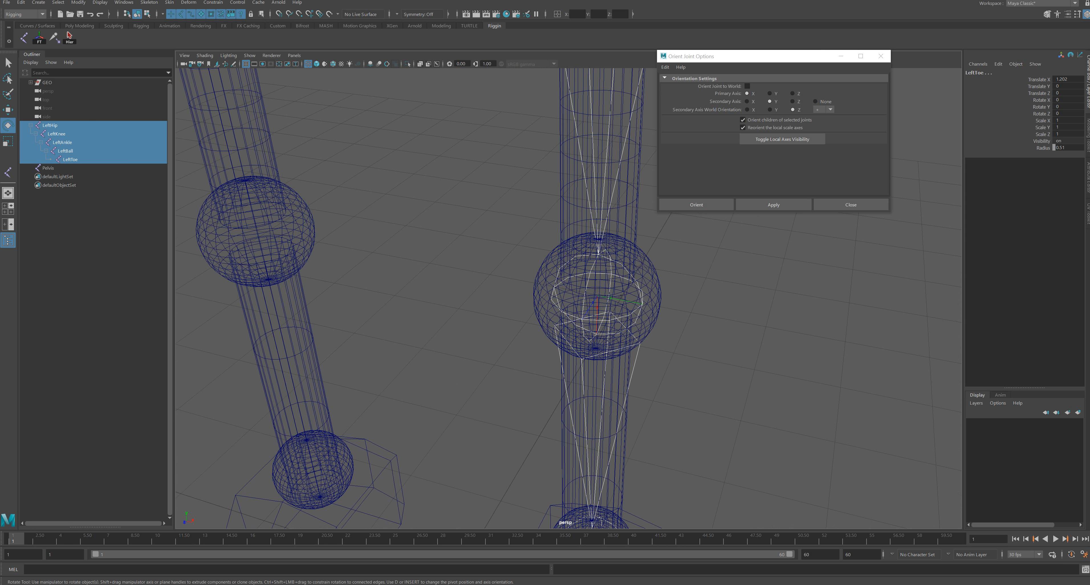
pyautogui.keyDown('alt'); pyautogui.moveTo(601, 292); pyautogui.dragTo(585, 381, button='middle'); pyautogui.keyUp('alt')
pyautogui.keyDown('alt'); pyautogui.moveTo(586, 380); pyautogui.dragTo(554, 376, button='right'); pyautogui.keyUp('alt')
pyautogui.keyDown('alt'); pyautogui.moveTo(554, 376); pyautogui.dragTo(542, 156, button='middle'); pyautogui.keyUp('alt')
pyautogui.keyDown('alt'); pyautogui.moveTo(542, 254); pyautogui.dragTo(592, 262, button='right'); pyautogui.keyUp('alt')
pyautogui.keyDown('alt'); pyautogui.moveTo(592, 262); pyautogui.dragTo(647, 258); pyautogui.keyUp('alt')
pyautogui.keyDown('alt'); pyautogui.moveTo(647, 259); pyautogui.dragTo(580, 258, button='right'); pyautogui.keyUp('alt')
pyautogui.keyDown('alt'); pyautogui.moveTo(580, 258); pyautogui.dragTo(575, 326, button='middle'); pyautogui.keyUp('alt')
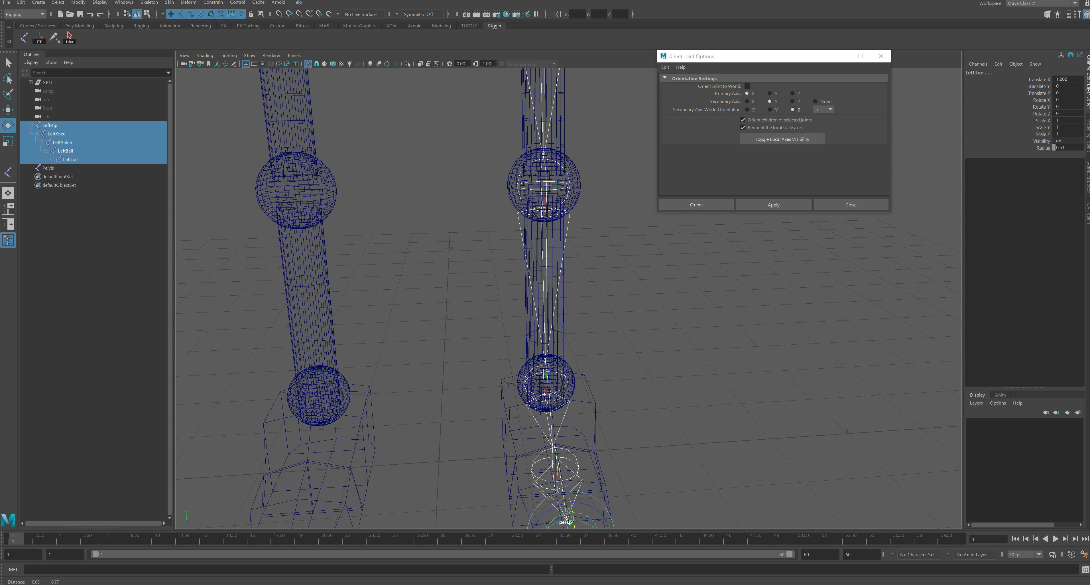
pyautogui.keyDown('alt'); pyautogui.moveTo(575, 325); pyautogui.dragTo(542, 326); pyautogui.keyUp('alt')
pyautogui.keyDown('alt'); pyautogui.moveTo(541, 326); pyautogui.dragTo(508, 326, button='right'); pyautogui.keyUp('alt')
pyautogui.keyDown('alt'); pyautogui.moveTo(507, 326); pyautogui.dragTo(499, 389, button='middle'); pyautogui.keyUp('alt')
pyautogui.keyDown('alt'); pyautogui.moveTo(499, 389); pyautogui.dragTo(469, 389, button='right'); pyautogui.keyUp('alt')
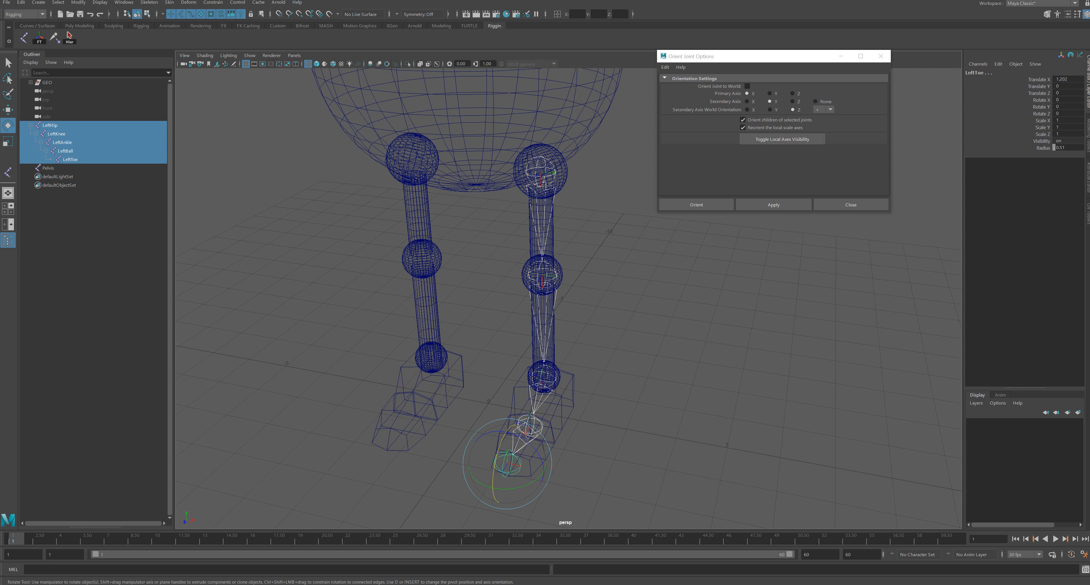
# Step: Orient LeftHip and its child joints with primary axis X, secondary axis Y and secondary world orientation Z
pyautogui.click(50, 125)
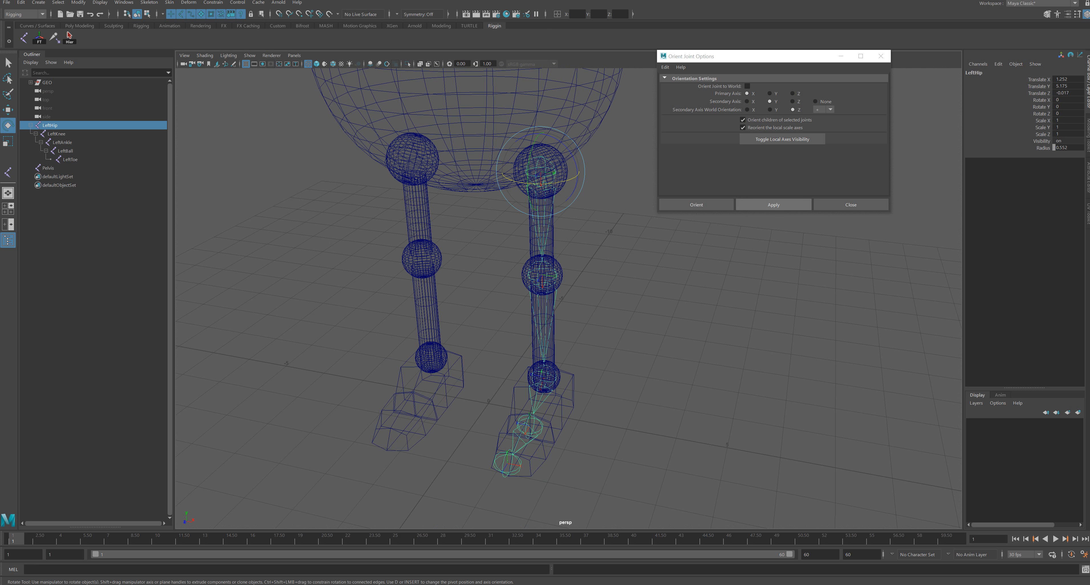
pyautogui.click(773, 205)
# Step: Examine the reoriented local axes along the left leg from several angles, including those of the LeftToe joint
pyautogui.keyDown('alt'); pyautogui.moveTo(626, 287); pyautogui.dragTo(520, 311); pyautogui.keyUp('alt')
pyautogui.keyDown('alt'); pyautogui.moveTo(521, 311); pyautogui.dragTo(567, 314, button='right'); pyautogui.keyUp('alt')
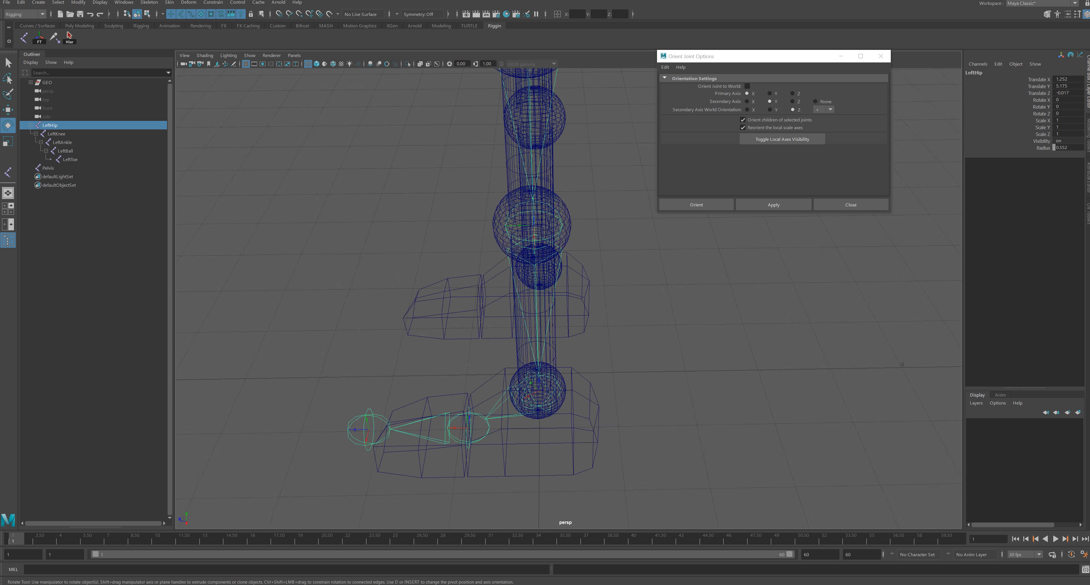
pyautogui.keyDown('alt'); pyautogui.moveTo(508, 313); pyautogui.dragTo(499, 275); pyautogui.keyUp('alt')
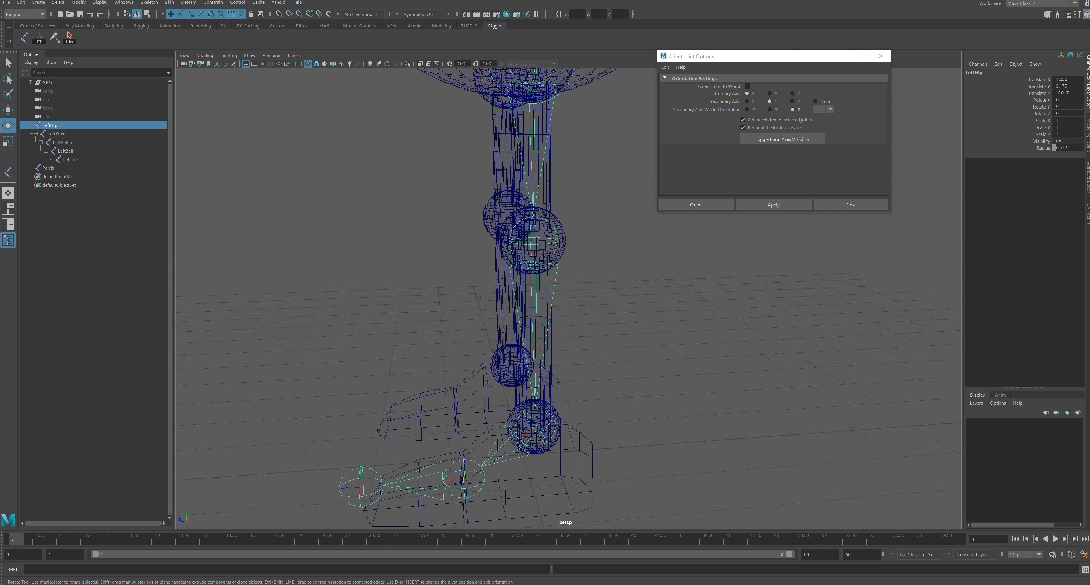
pyautogui.keyDown('alt'); pyautogui.moveTo(500, 275); pyautogui.dragTo(452, 275, button='right'); pyautogui.keyUp('alt')
pyautogui.keyDown('alt'); pyautogui.moveTo(473, 279); pyautogui.dragTo(609, 345); pyautogui.keyUp('alt')
pyautogui.keyDown('alt'); pyautogui.moveTo(610, 345); pyautogui.dragTo(656, 344, button='right'); pyautogui.keyUp('alt')
pyautogui.keyDown('alt'); pyautogui.moveTo(656, 344); pyautogui.dragTo(571, 282); pyautogui.keyUp('alt')
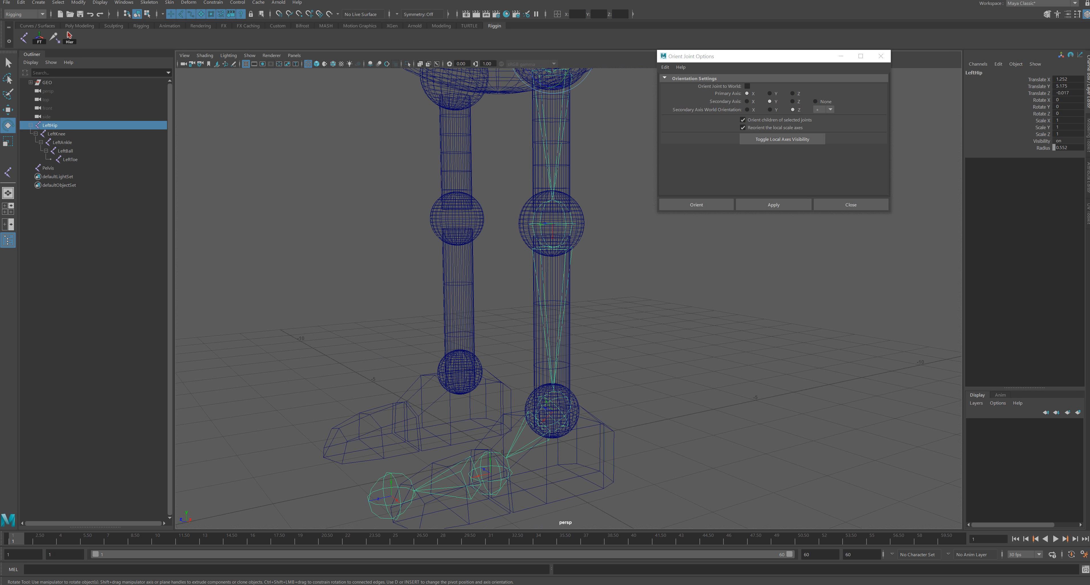
pyautogui.keyDown('alt'); pyautogui.moveTo(571, 281); pyautogui.dragTo(533, 281, button='right'); pyautogui.keyUp('alt')
pyautogui.moveTo(533, 281)
pyautogui.keyDown('alt'); pyautogui.mouseDown(button='middle')
pyautogui.moveTo(518, 408)
pyautogui.moveTo(548, 270)
pyautogui.mouseUp(button='middle'); pyautogui.keyUp('alt')
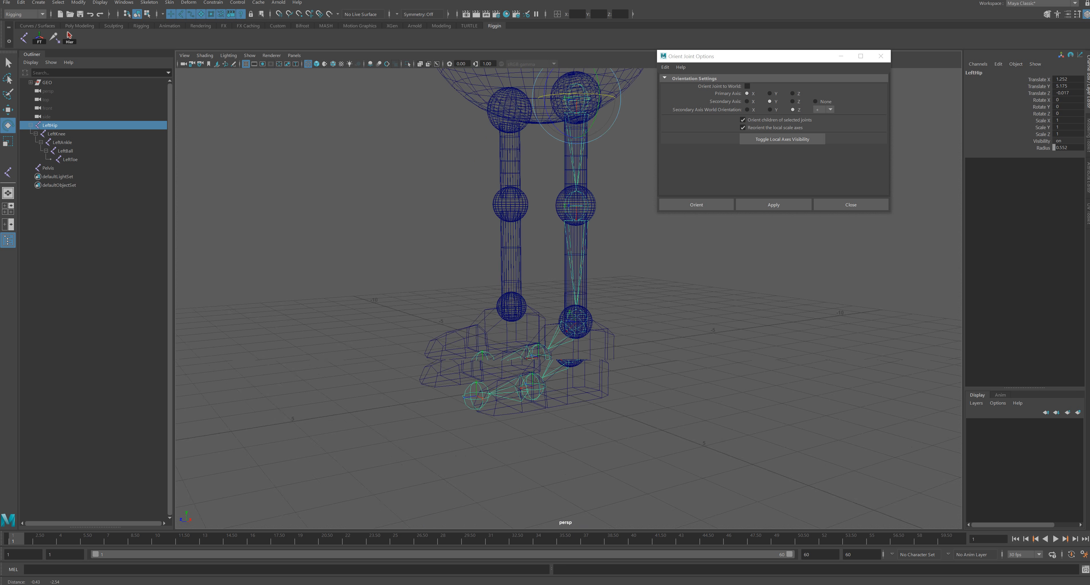
pyautogui.keyDown('alt'); pyautogui.moveTo(548, 271); pyautogui.dragTo(593, 273, button='right'); pyautogui.keyUp('alt')
pyautogui.keyDown('alt'); pyautogui.moveTo(592, 273); pyautogui.dragTo(634, 309); pyautogui.keyUp('alt')
pyautogui.click(418, 368)
pyautogui.keyDown('alt'); pyautogui.moveTo(418, 368); pyautogui.dragTo(442, 419); pyautogui.keyUp('alt')
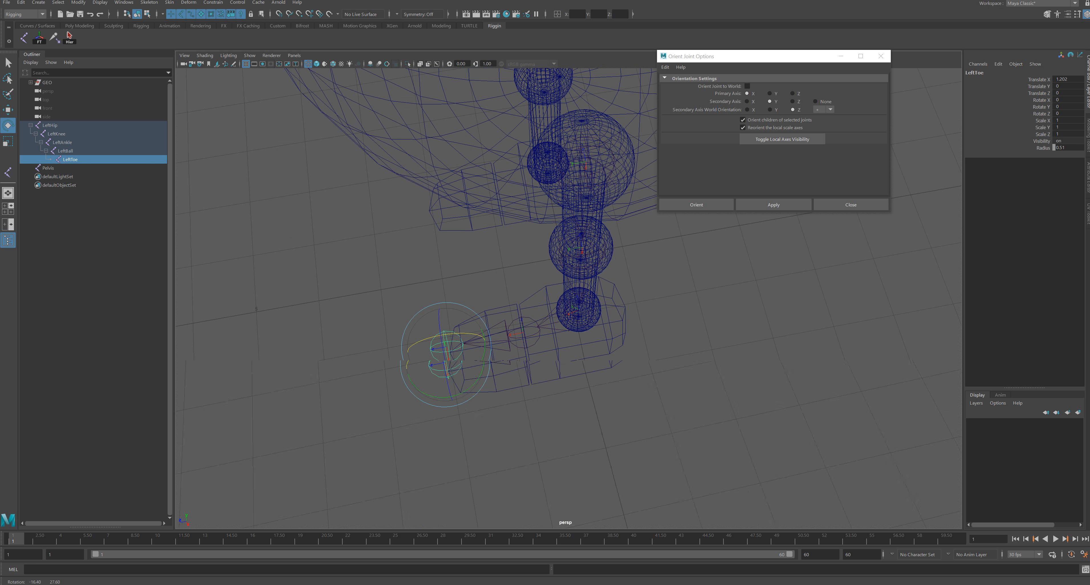
pyautogui.keyDown('alt'); pyautogui.moveTo(442, 419); pyautogui.dragTo(481, 405, button='middle'); pyautogui.keyUp('alt')
pyautogui.keyDown('alt'); pyautogui.moveTo(481, 406); pyautogui.dragTo(537, 311); pyautogui.keyUp('alt')
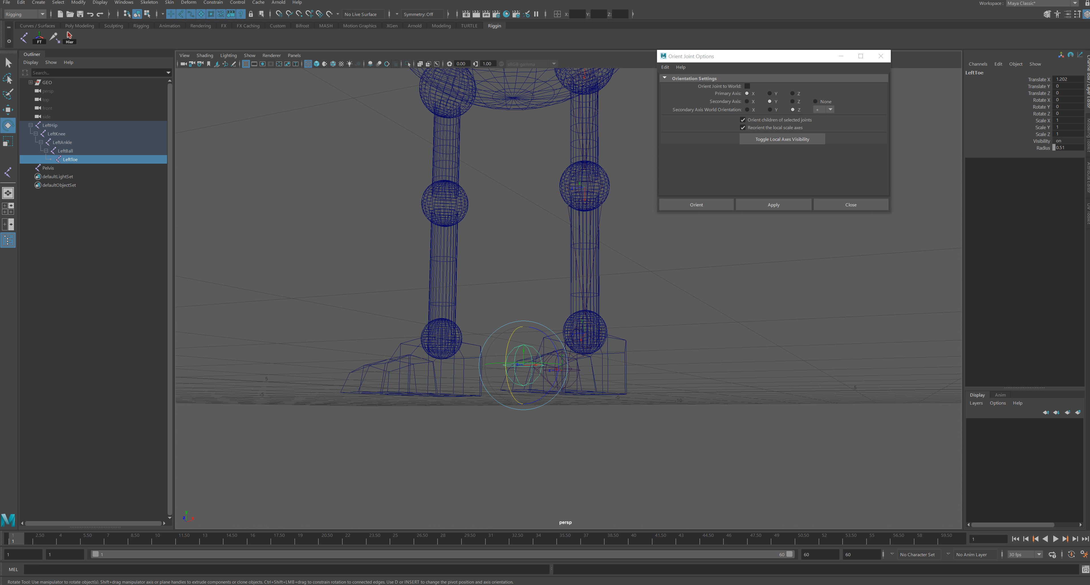
pyautogui.keyDown('alt'); pyautogui.moveTo(537, 310); pyautogui.dragTo(480, 364); pyautogui.keyUp('alt')
pyautogui.keyDown('alt'); pyautogui.moveTo(480, 364); pyautogui.dragTo(475, 394, button='middle'); pyautogui.keyUp('alt')
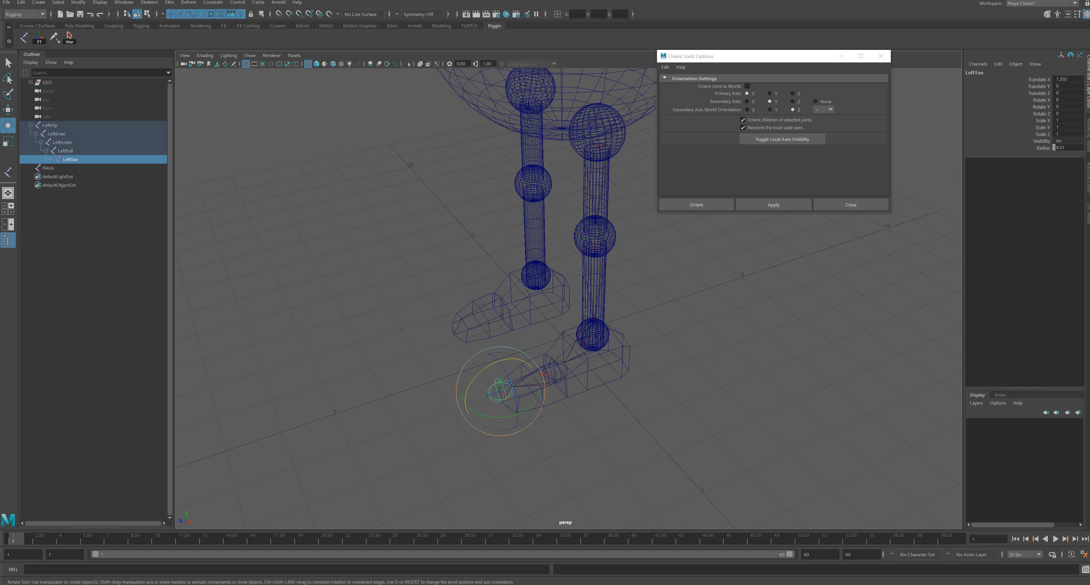
pyautogui.keyDown('alt'); pyautogui.moveTo(525, 359); pyautogui.dragTo(491, 364, button='right'); pyautogui.keyUp('alt')
pyautogui.keyDown('alt'); pyautogui.moveTo(490, 364); pyautogui.dragTo(554, 335); pyautogui.keyUp('alt')
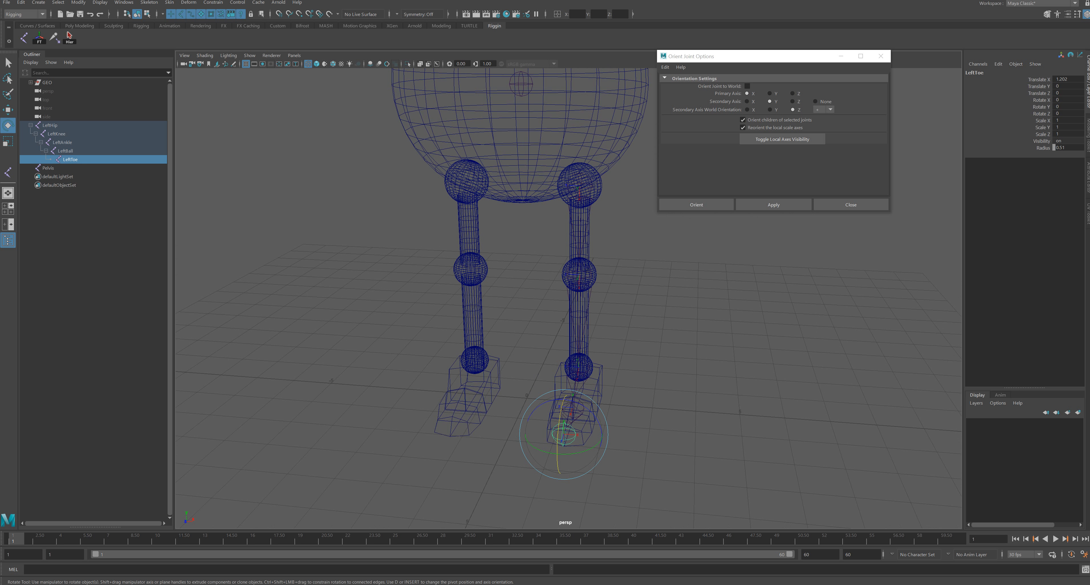
# Step: Select the whole LeftHip joint hierarchy, hide its local rotation axes, and close the Orient Joint options
pyautogui.click(529, 144)
pyautogui.click(582, 190)
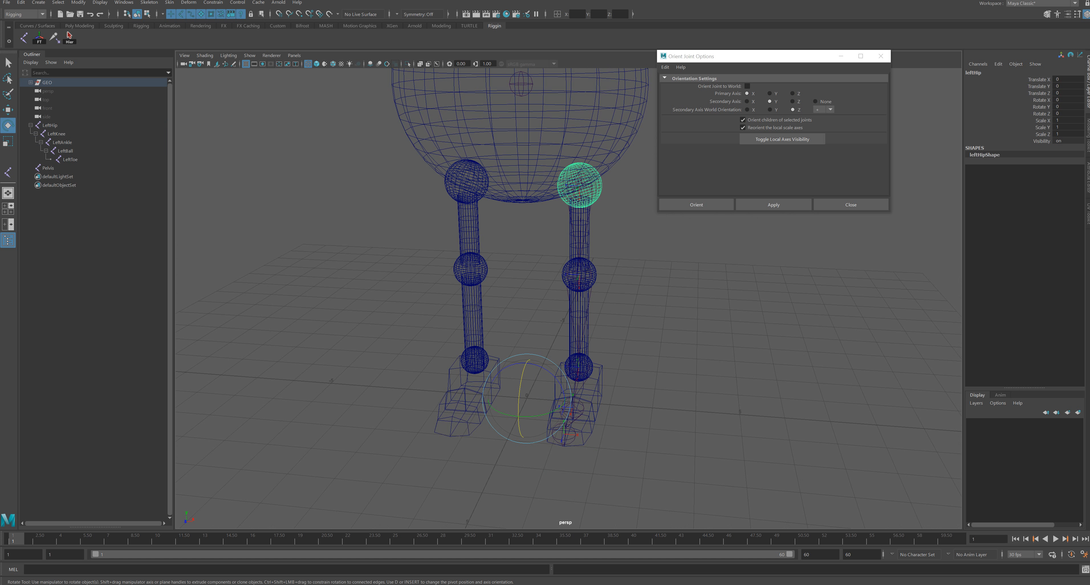
pyautogui.click(581, 191)
pyautogui.click(580, 193)
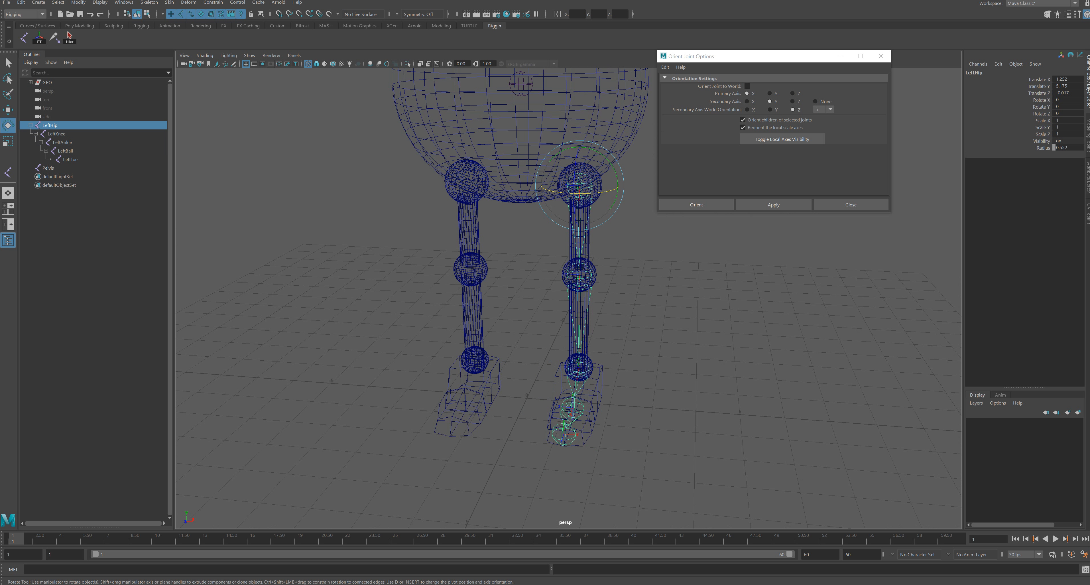
pyautogui.click(69, 37)
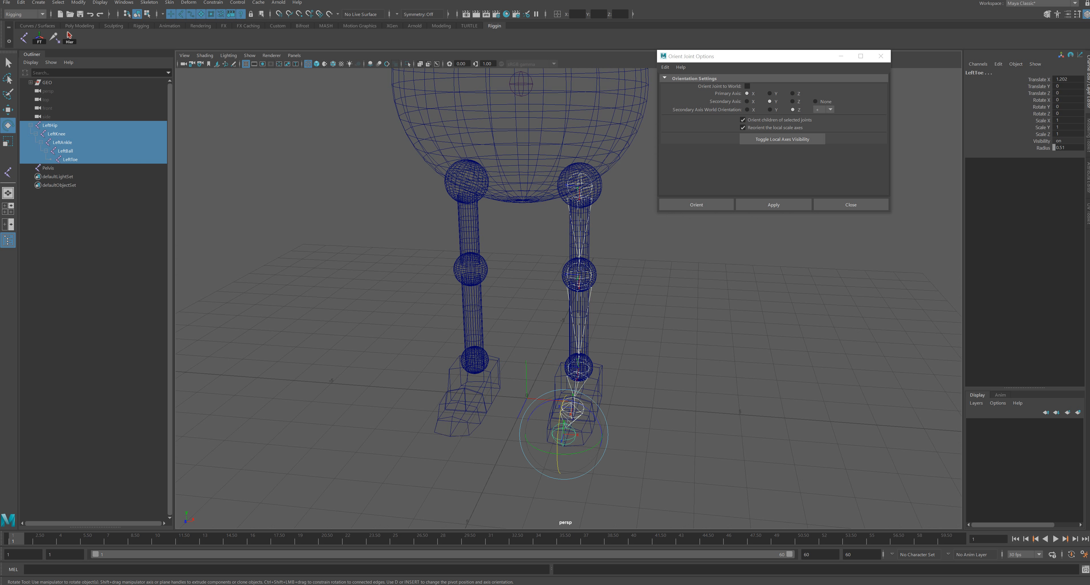
pyautogui.click(781, 139)
pyautogui.click(850, 205)
# Step: Mirror the LeftHip joint chain across YZ with the Behavior function, replacing Left with Right in the duplicated joint names
pyautogui.click(787, 246)
pyautogui.scroll(-3, 719, 271)
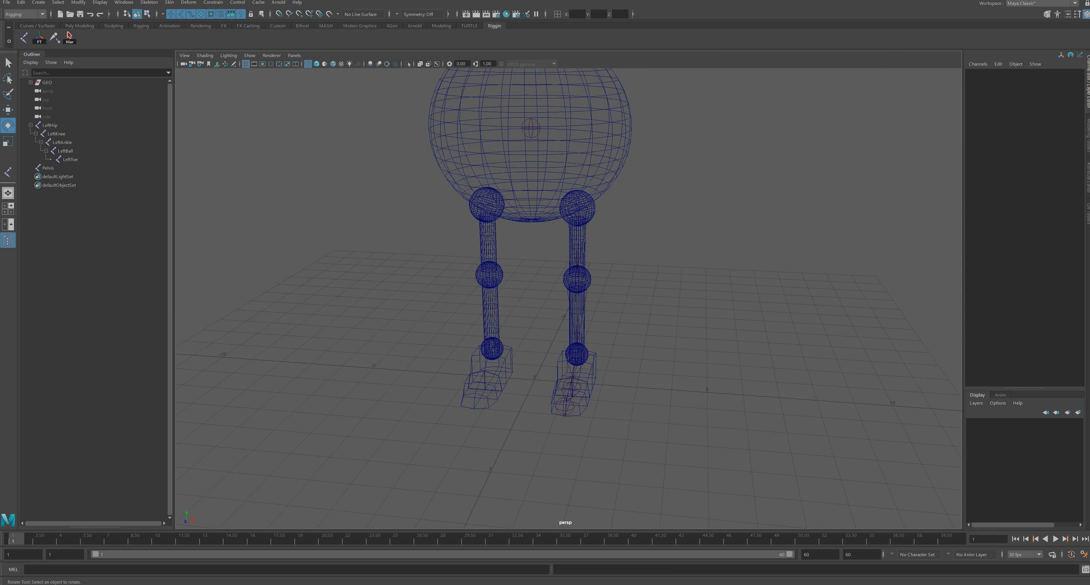
pyautogui.keyDown('alt'); pyautogui.moveTo(676, 263); pyautogui.dragTo(660, 236); pyautogui.keyUp('alt')
pyautogui.click(560, 204)
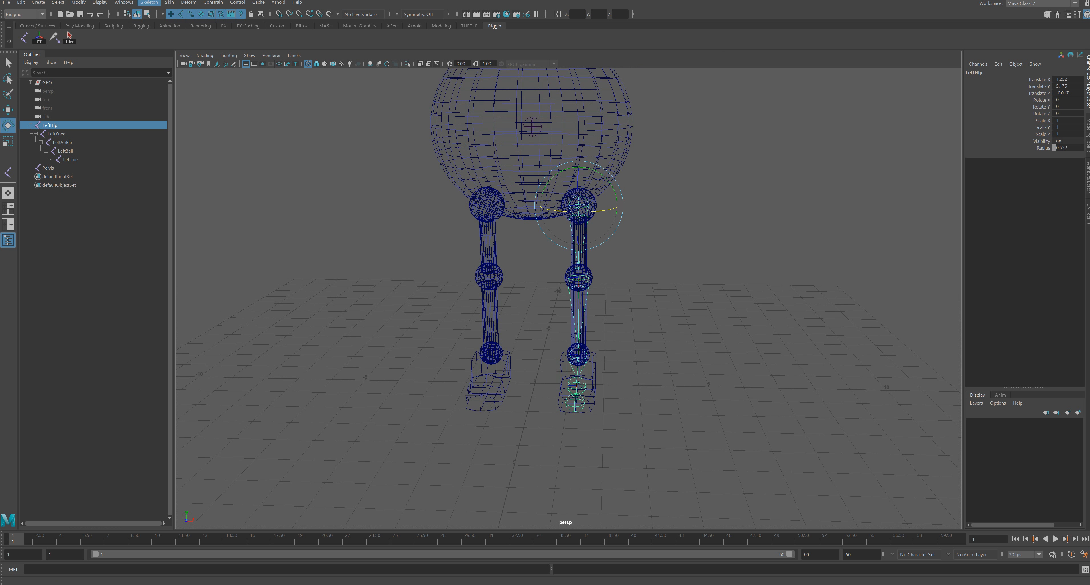
pyautogui.click(149, 3)
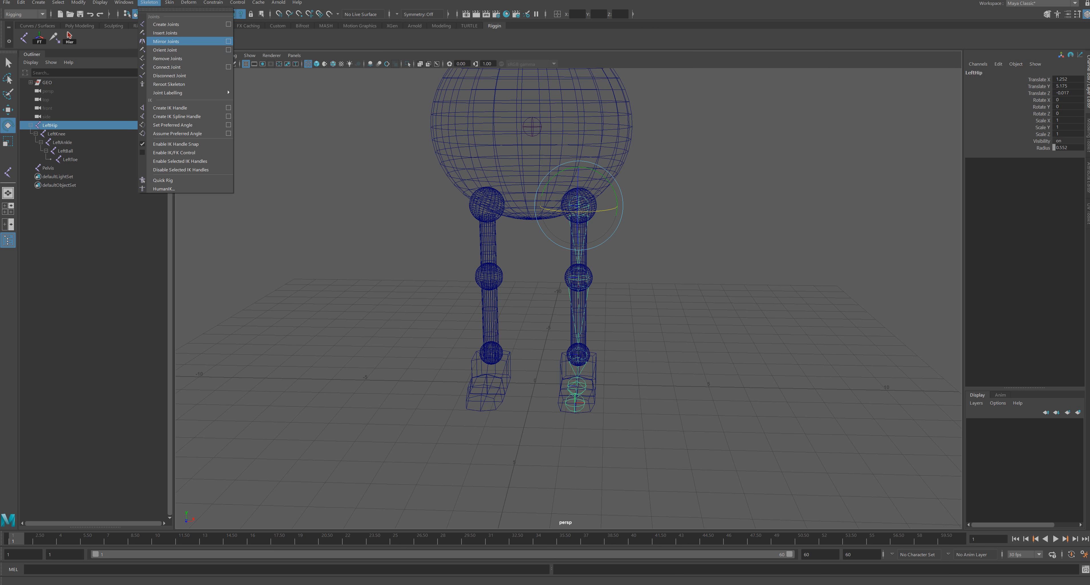
pyautogui.click(229, 42)
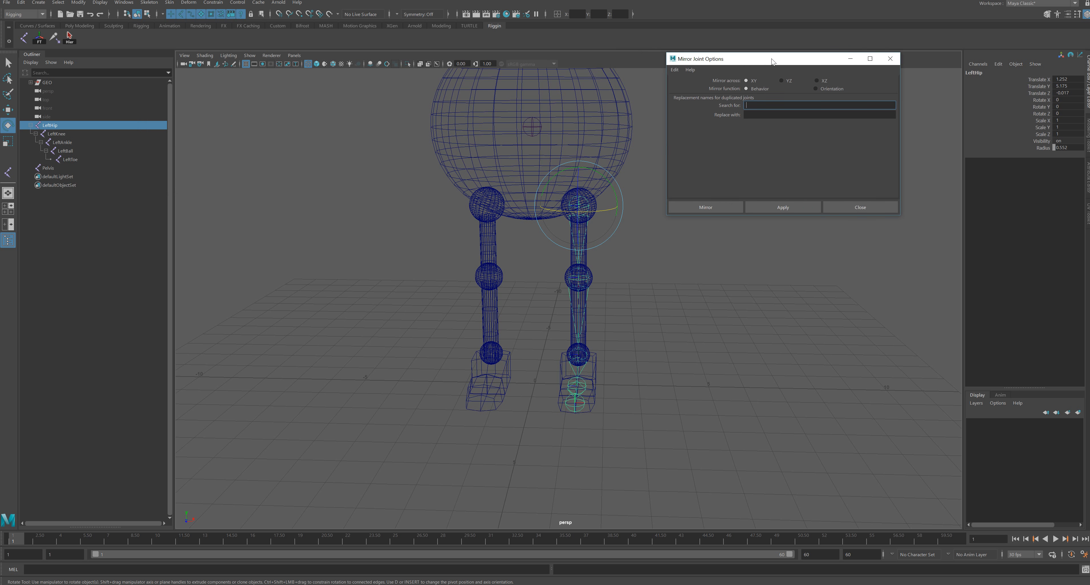
pyautogui.keyDown('alt'); pyautogui.moveTo(592, 305); pyautogui.dragTo(594, 288); pyautogui.keyUp('alt')
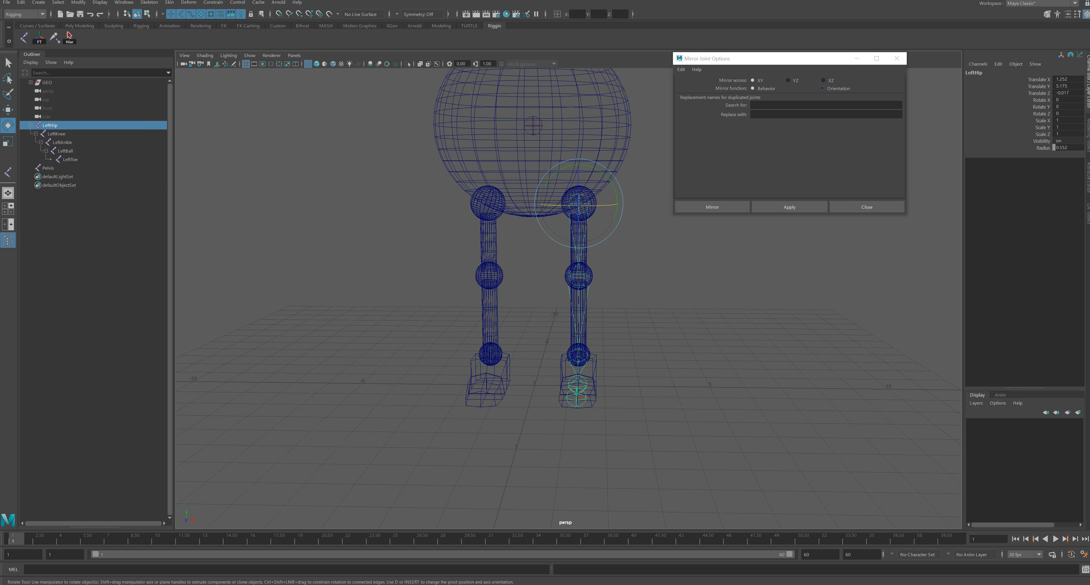
pyautogui.click(788, 81)
pyautogui.write('Left')
pyautogui.press('Tab')
pyautogui.write('Right')
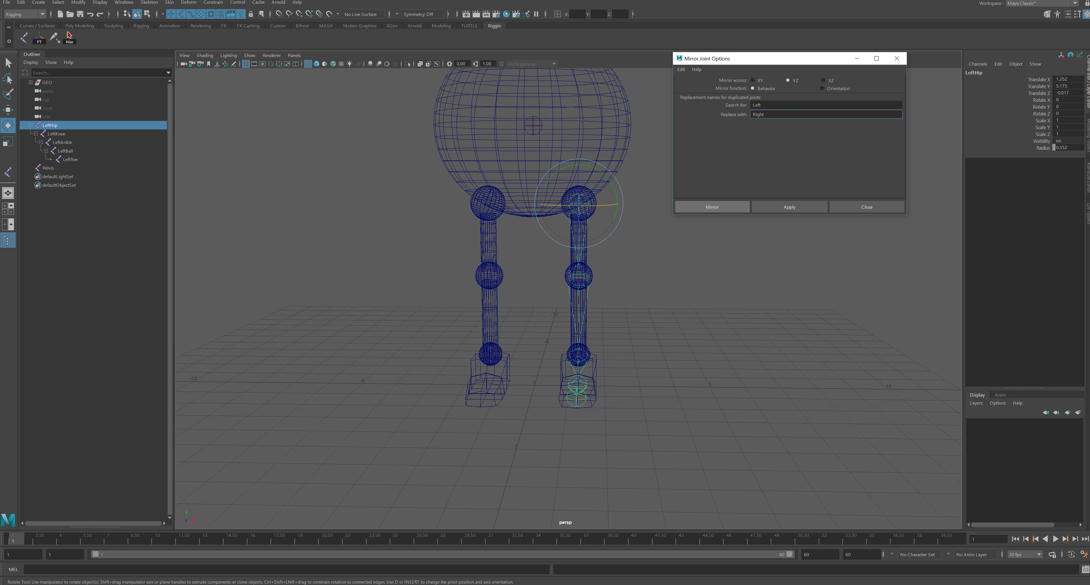
pyautogui.click(712, 207)
pyautogui.keyDown('alt'); pyautogui.moveTo(677, 263); pyautogui.dragTo(660, 280); pyautogui.keyUp('alt')
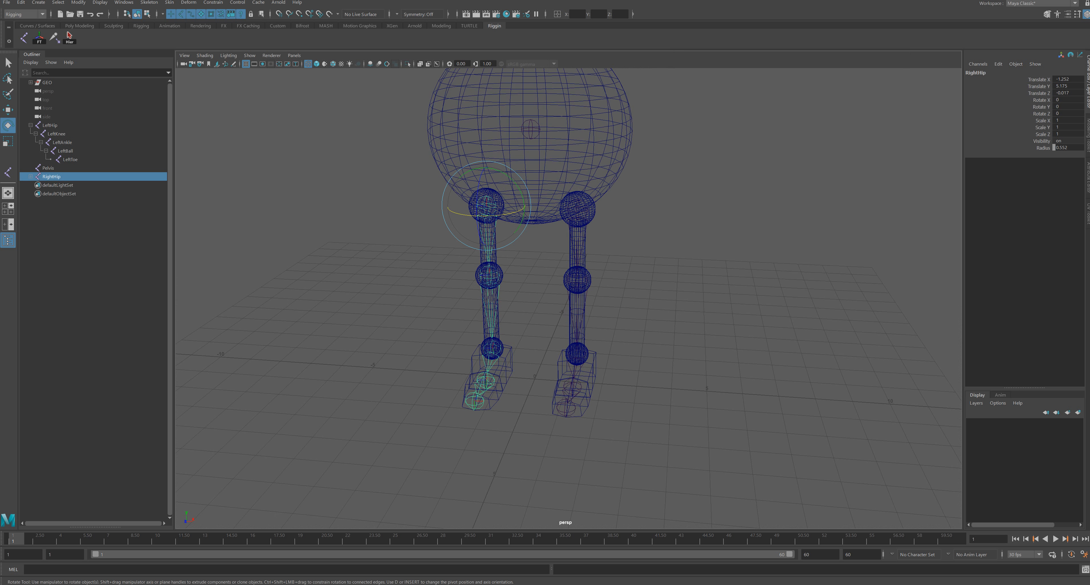
# Step: Undo the joint mirroring and mirror the LeftHip chain again with the same stored settings
pyautogui.hotkey('ctrl', 'z')
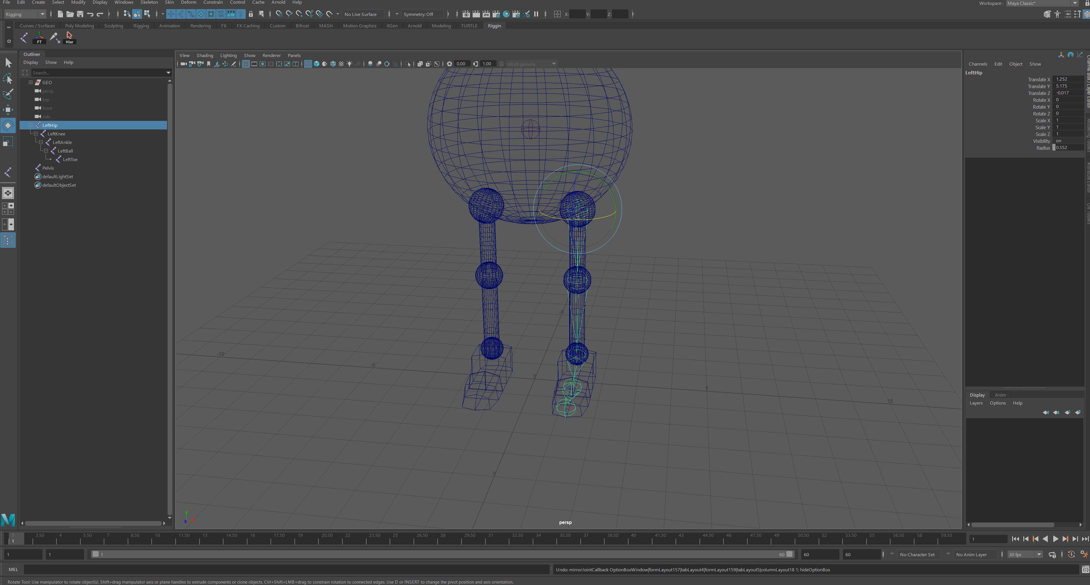
pyautogui.click(150, 2)
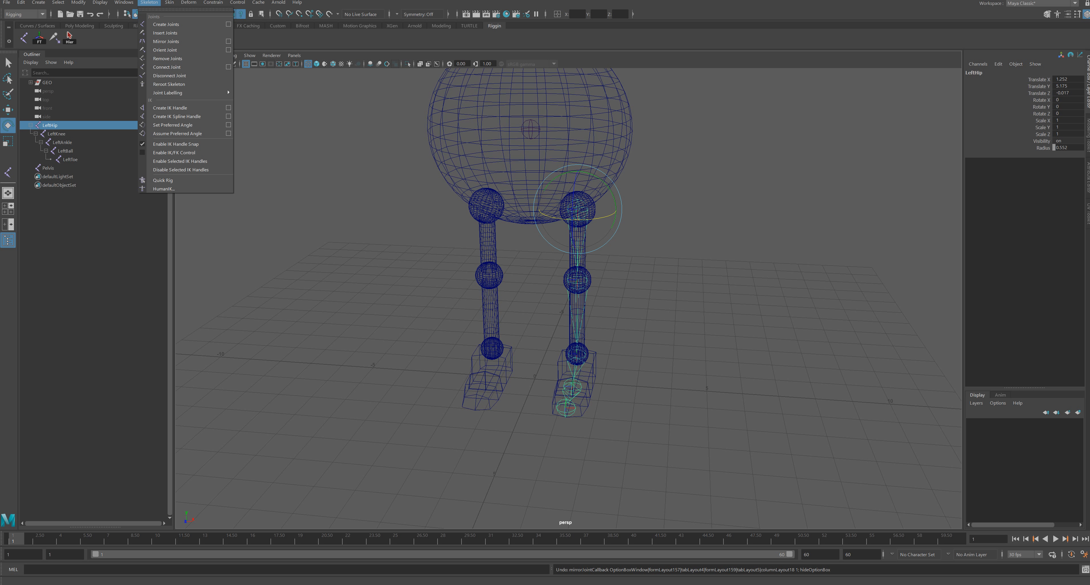
pyautogui.click(165, 41)
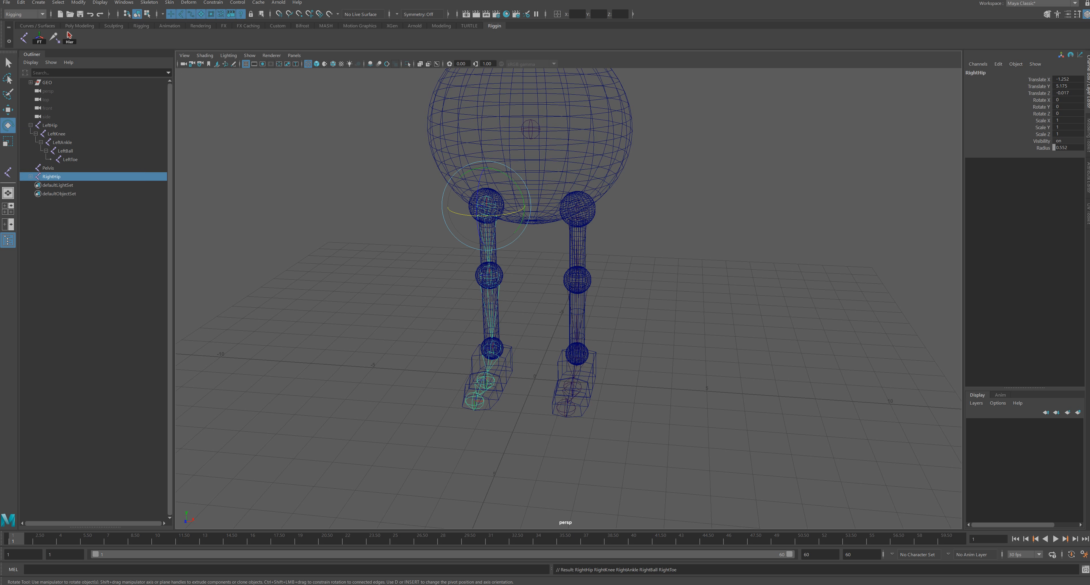
# Step: Collapse the LeftHip hierarchy and parent the LeftHip joint under the Pelvis joint
pyautogui.keyDown('alt'); pyautogui.moveTo(529, 296); pyautogui.dragTo(531, 280); pyautogui.keyUp('alt')
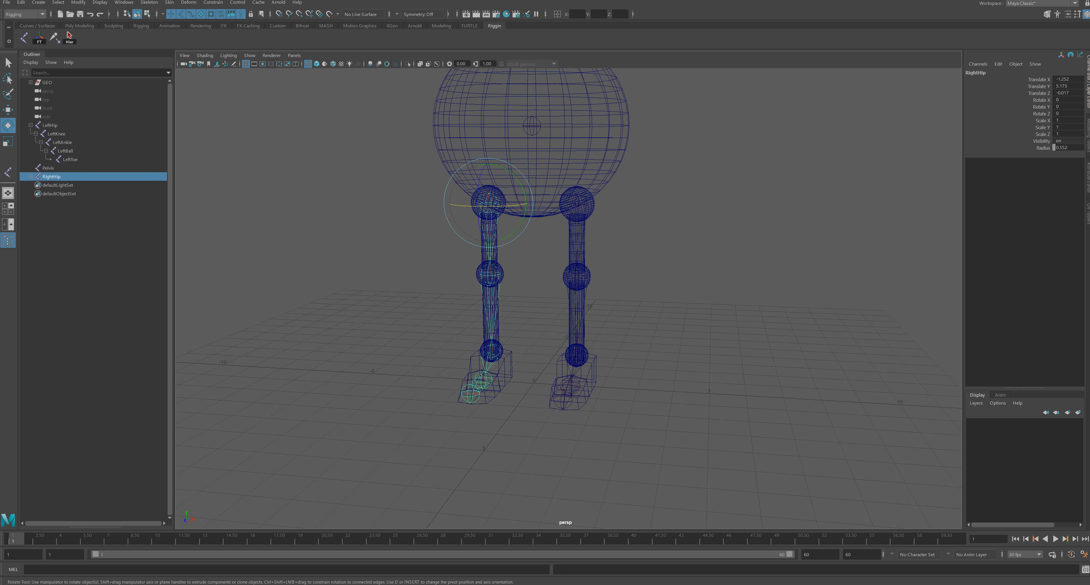
pyautogui.click(30, 125)
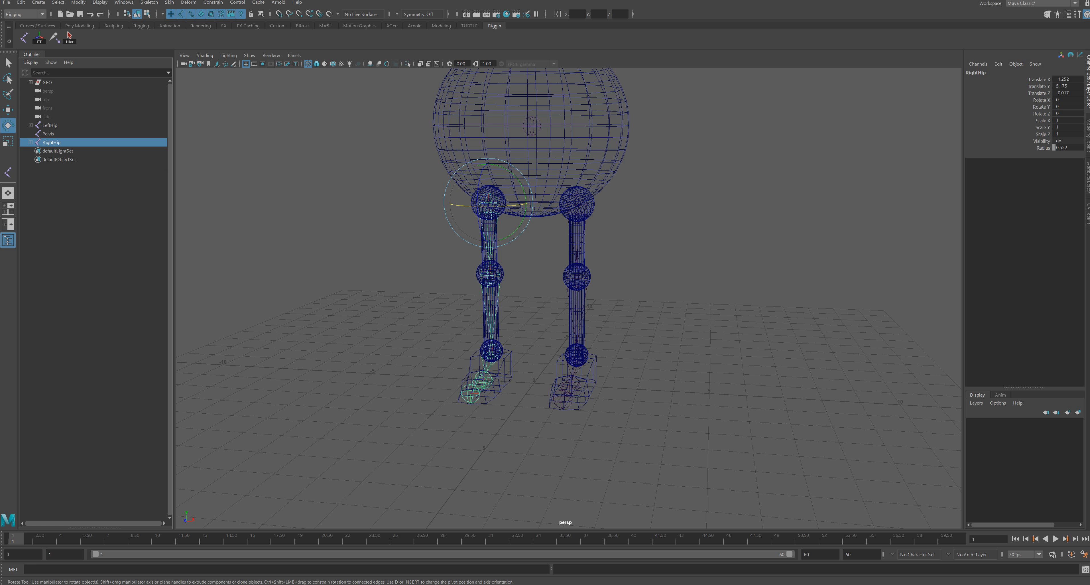
pyautogui.press('q')
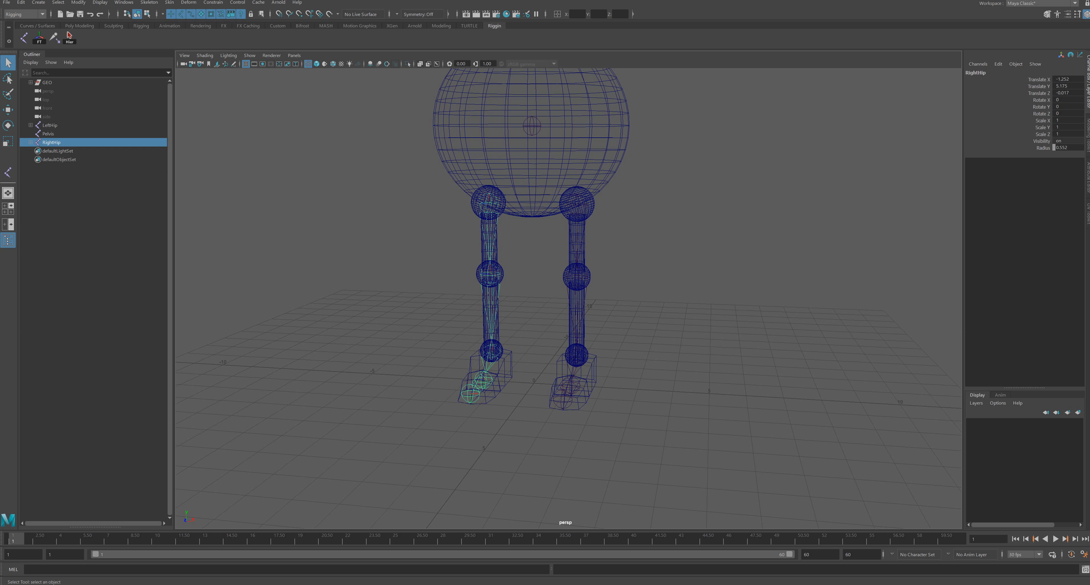
pyautogui.click(50, 125)
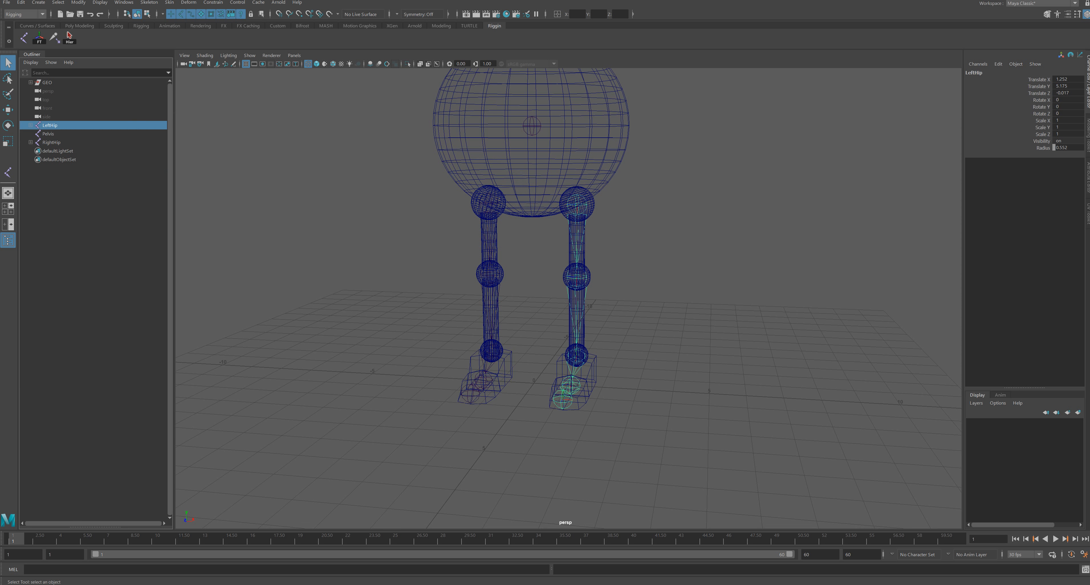
pyautogui.keyDown('ctrl'); pyautogui.click(48, 134); pyautogui.keyUp('ctrl')
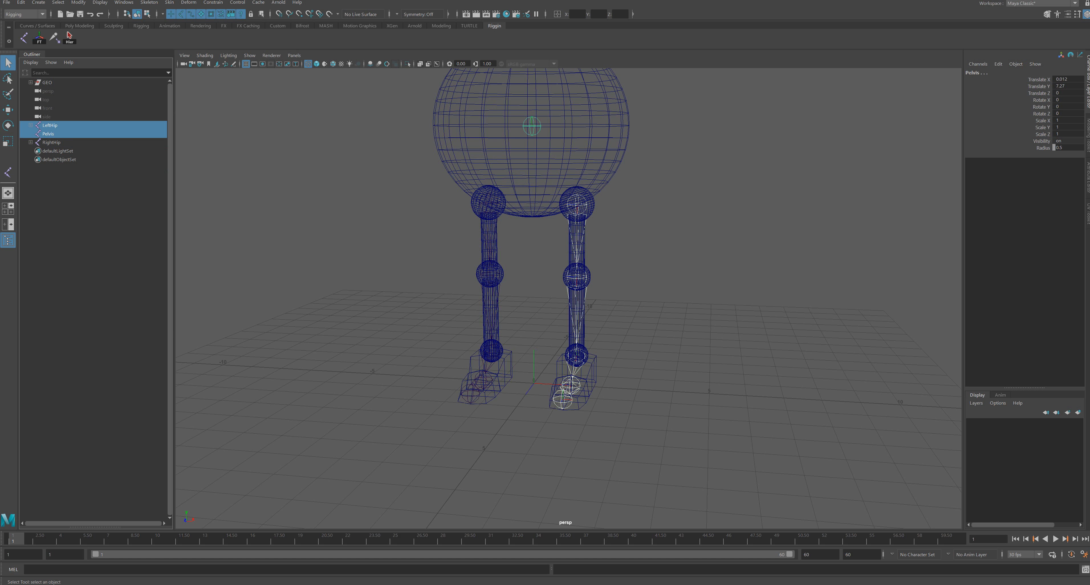
pyautogui.press('p')
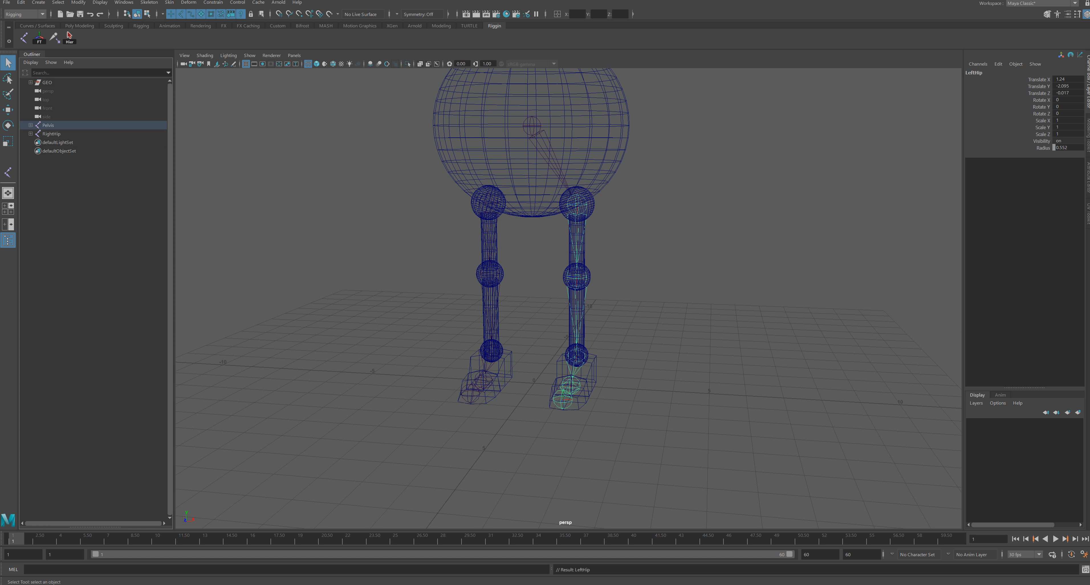
# Step: Parent the RightHip joint under the Pelvis joint
pyautogui.click(489, 204)
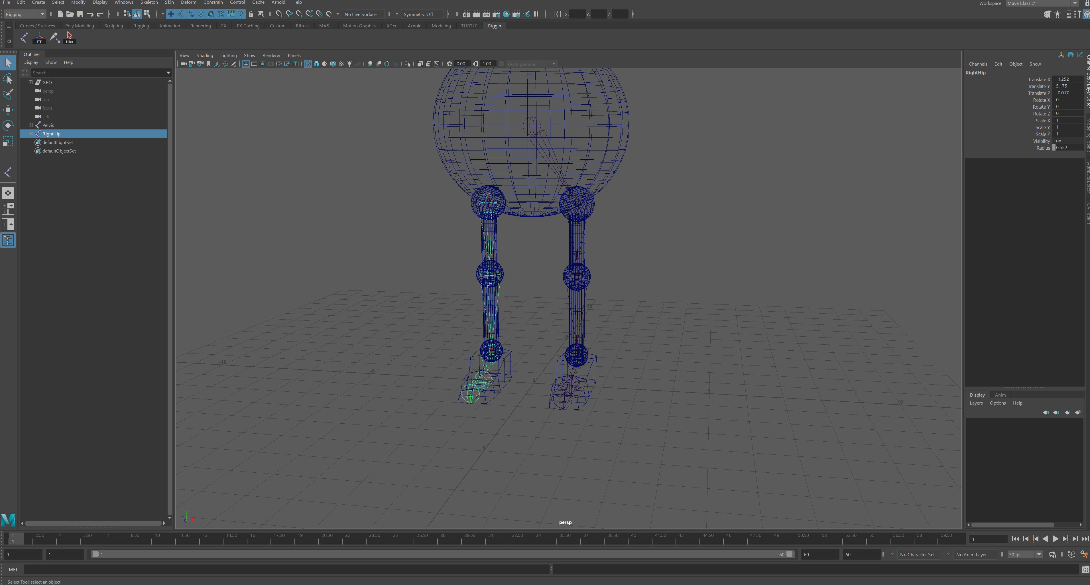
pyautogui.keyDown('shift'); pyautogui.click(532, 126); pyautogui.keyUp('shift')
pyautogui.press('p')
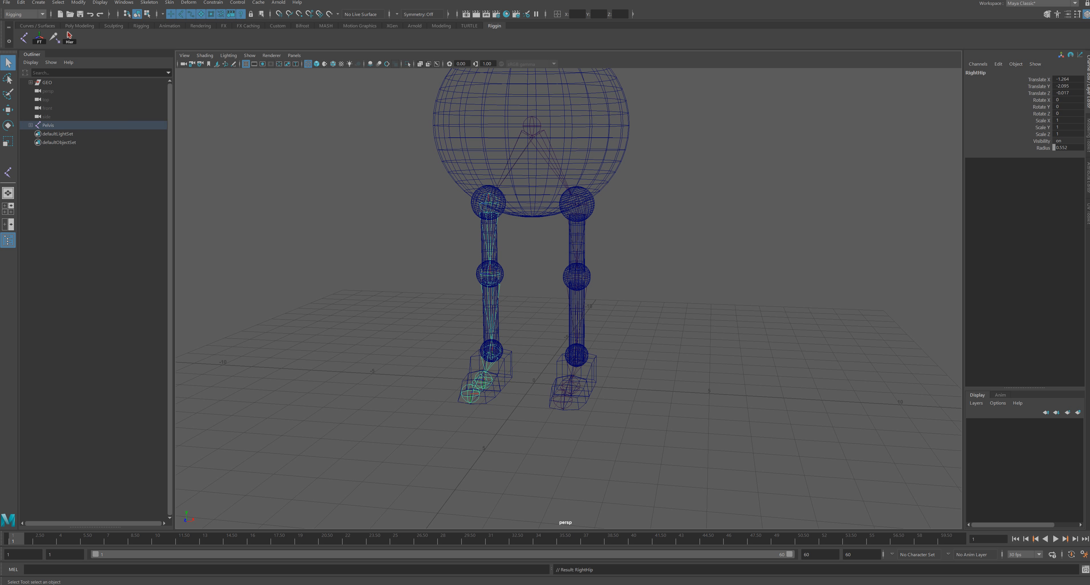
# Step: Select the Pelvis with its whole joint hierarchy and freeze the transformations of all joints
pyautogui.scroll(-2, 568, 298)
pyautogui.keyDown('alt'); pyautogui.moveTo(558, 211); pyautogui.dragTo(571, 265, button='middle'); pyautogui.keyUp('alt')
pyautogui.keyDown('alt'); pyautogui.moveTo(571, 265); pyautogui.dragTo(533, 273); pyautogui.keyUp('alt')
pyautogui.click(549, 211)
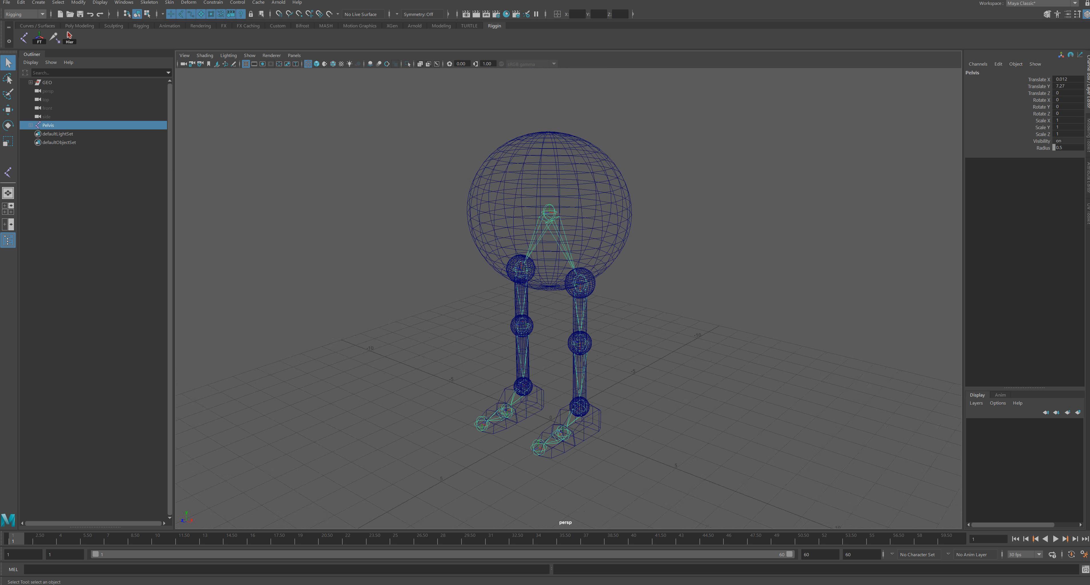
pyautogui.moveTo(549, 211)
pyautogui.keyDown('alt'); pyautogui.mouseDown()
pyautogui.moveTo(561, 181)
pyautogui.moveTo(535, 232)
pyautogui.moveTo(561, 192)
pyautogui.moveTo(514, 207)
pyautogui.moveTo(557, 193)
pyautogui.moveTo(545, 206)
pyautogui.mouseUp(); pyautogui.keyUp('alt')
pyautogui.press('w')
pyautogui.scroll(-2, 550, 197)
pyautogui.scroll(3, 558, 193)
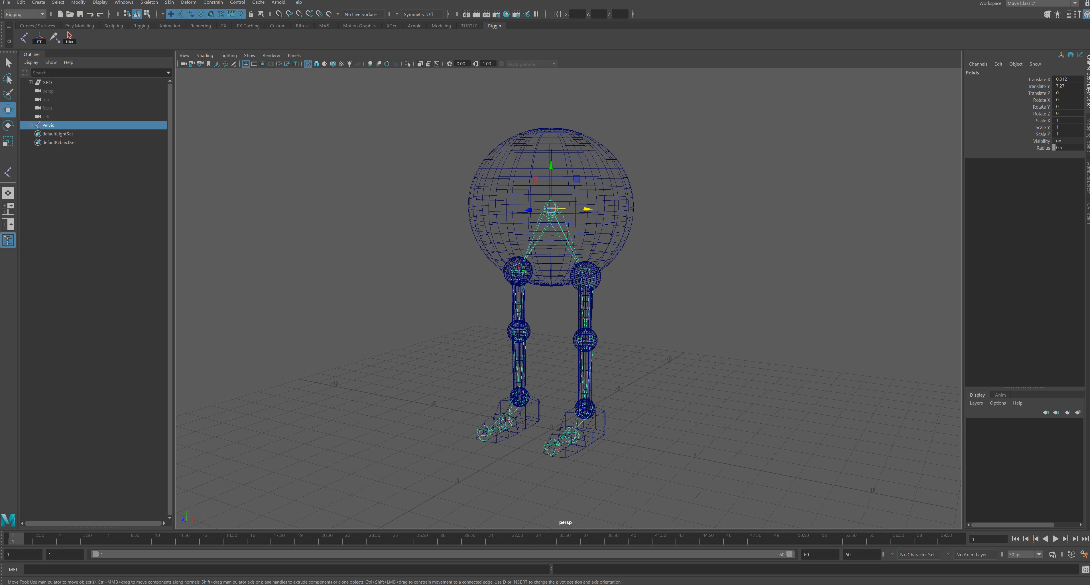
pyautogui.click(69, 38)
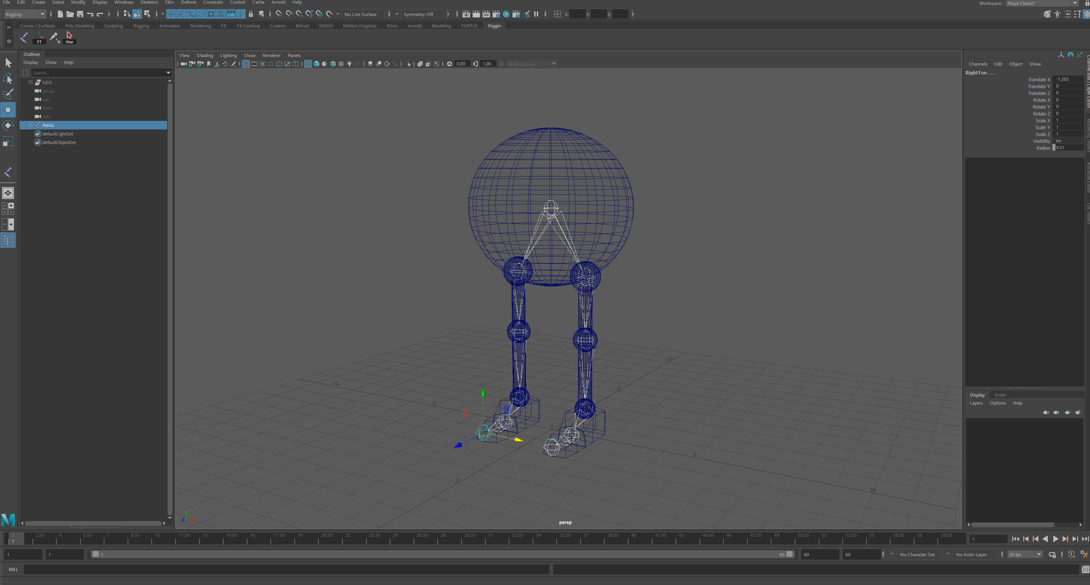
pyautogui.click(39, 38)
# Step: Select the whole GEO hierarchy, add the command for deleting construction history to the rigging shelf, and clear the selection
pyautogui.click(47, 83)
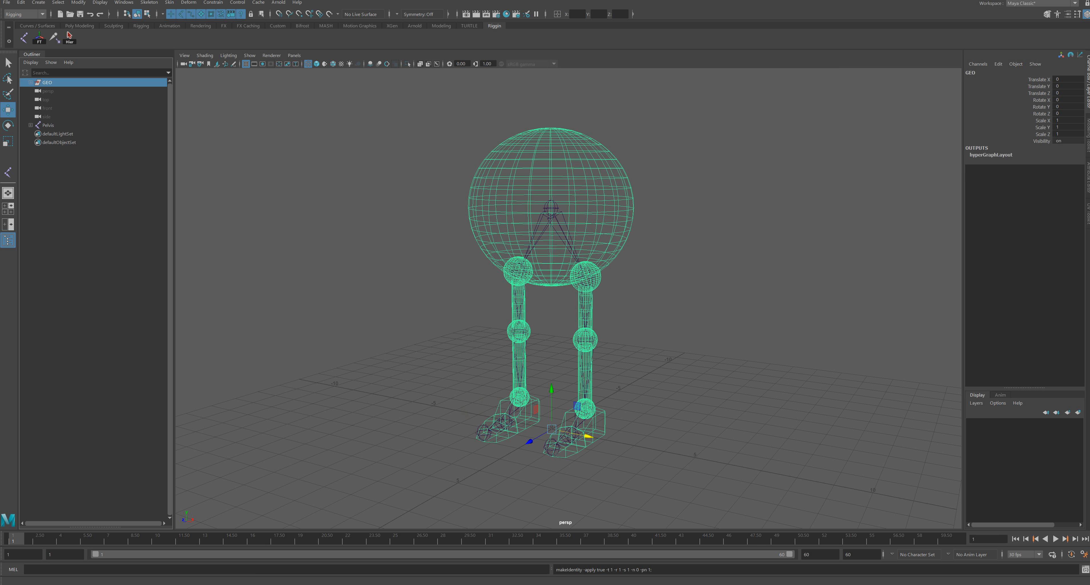
pyautogui.click(70, 38)
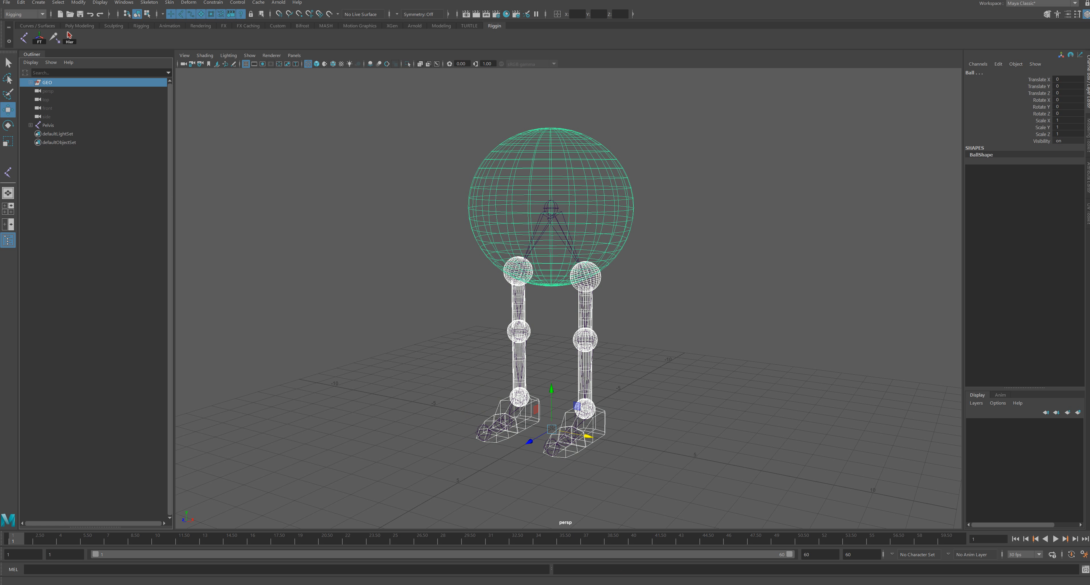
pyautogui.click(21, 2)
pyautogui.moveTo(76, 104)
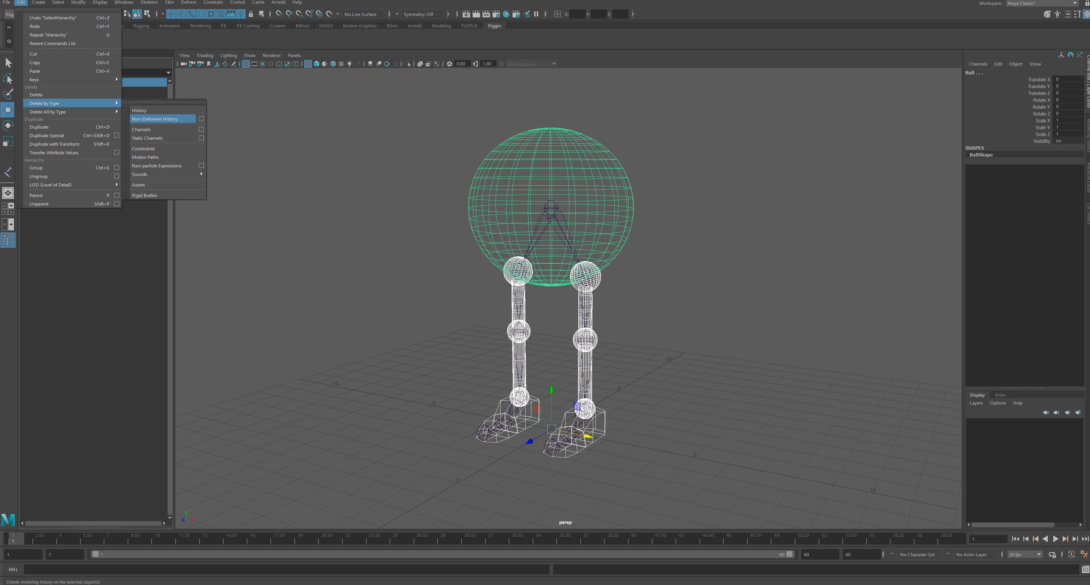
pyautogui.click(144, 110)
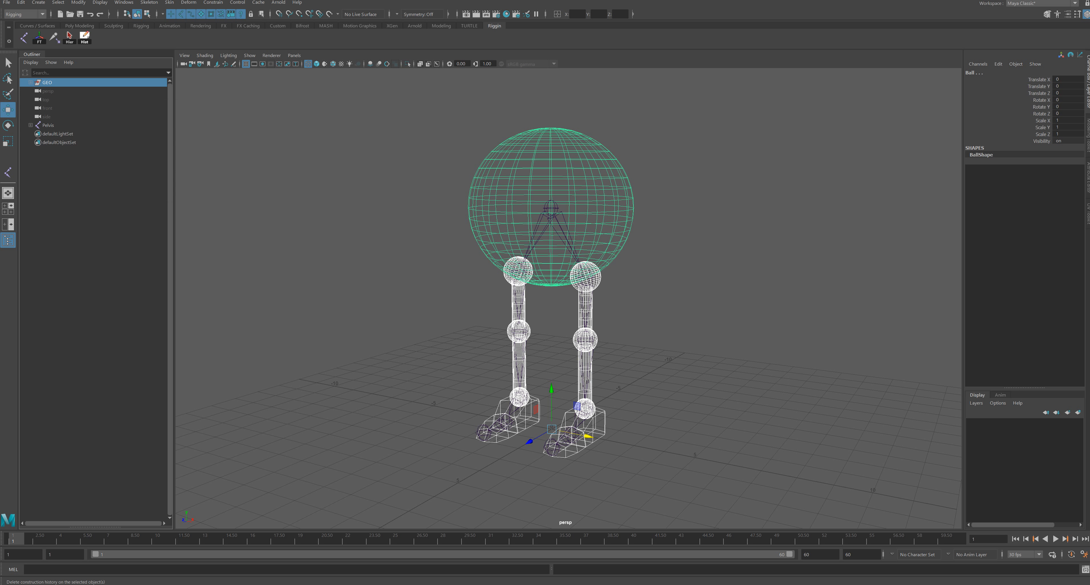
pyautogui.click(338, 182)
pyautogui.keyDown('alt'); pyautogui.moveTo(423, 271); pyautogui.dragTo(443, 259); pyautogui.keyUp('alt')
pyautogui.scroll(-1, 444, 259)
pyautogui.keyDown('alt'); pyautogui.moveTo(443, 259); pyautogui.dragTo(434, 284, button='middle'); pyautogui.keyUp('alt')
pyautogui.keyDown('alt'); pyautogui.moveTo(434, 284); pyautogui.dragTo(429, 293); pyautogui.keyUp('alt')
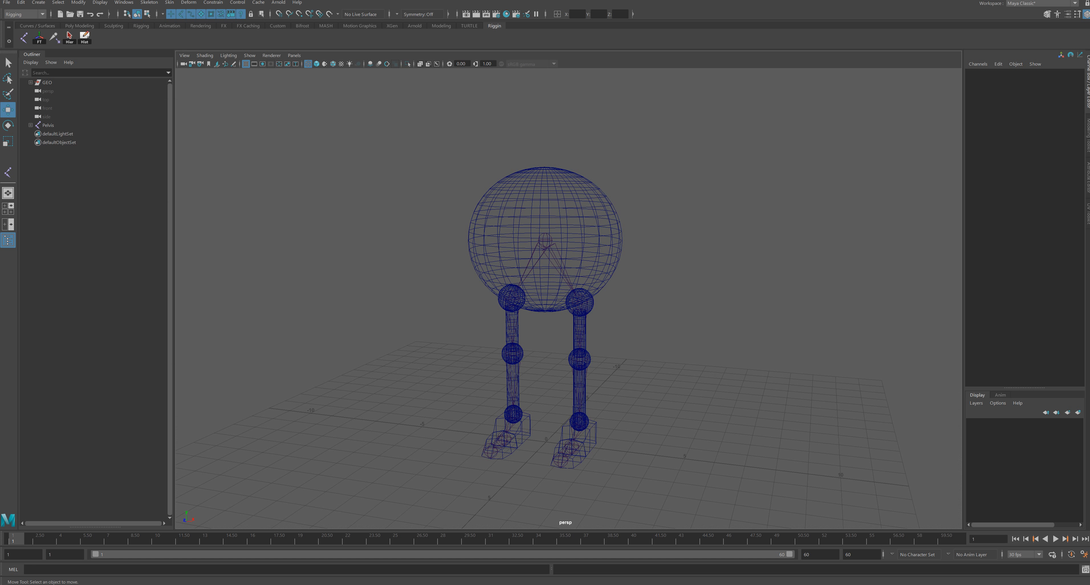
pyautogui.keyDown('alt'); pyautogui.moveTo(428, 294); pyautogui.dragTo(414, 278); pyautogui.keyUp('alt')
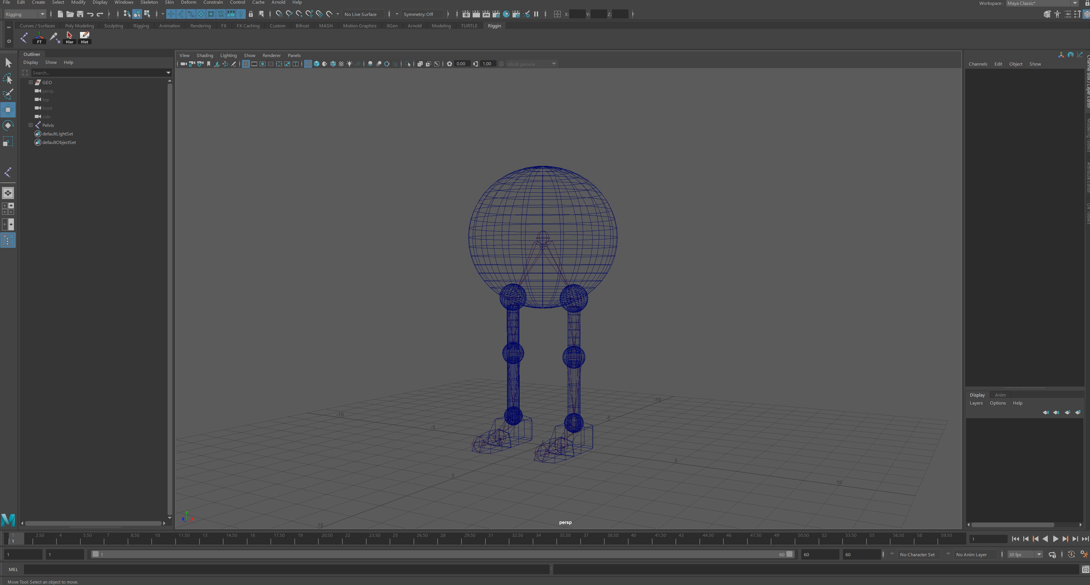
pyautogui.keyDown('alt'); pyautogui.moveTo(415, 278); pyautogui.dragTo(411, 264, button='middle'); pyautogui.keyUp('alt')
pyautogui.keyDown('alt'); pyautogui.moveTo(411, 263); pyautogui.dragTo(429, 271); pyautogui.keyUp('alt')
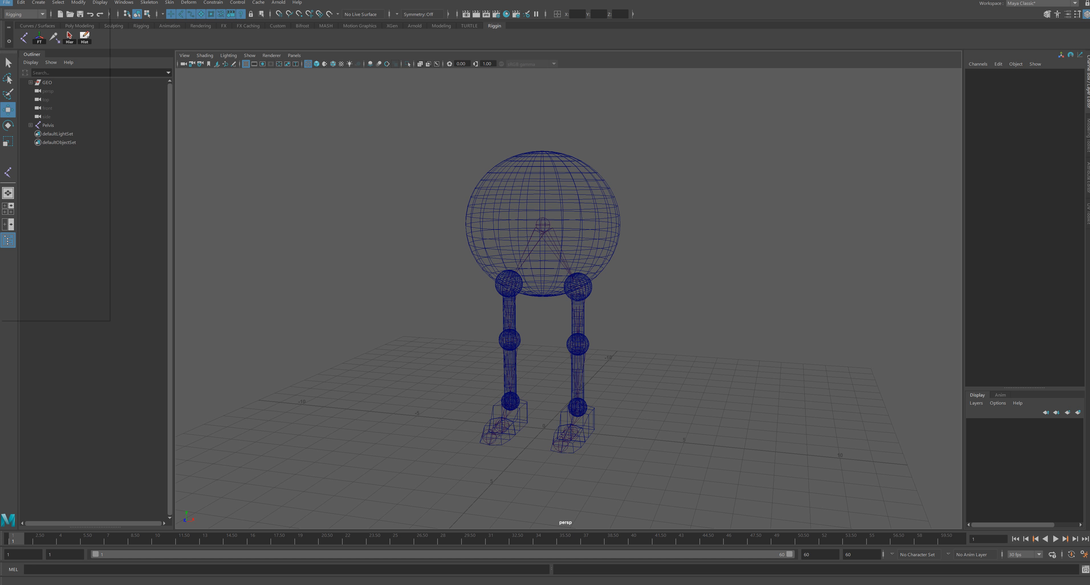
# Step: Save the scene as a new Maya Binary file in Downloads, replacing the GEO suffix in Leg_and_Ball_GEO, and accept the student version notice
pyautogui.click(6, 2)
pyautogui.click(26, 37)
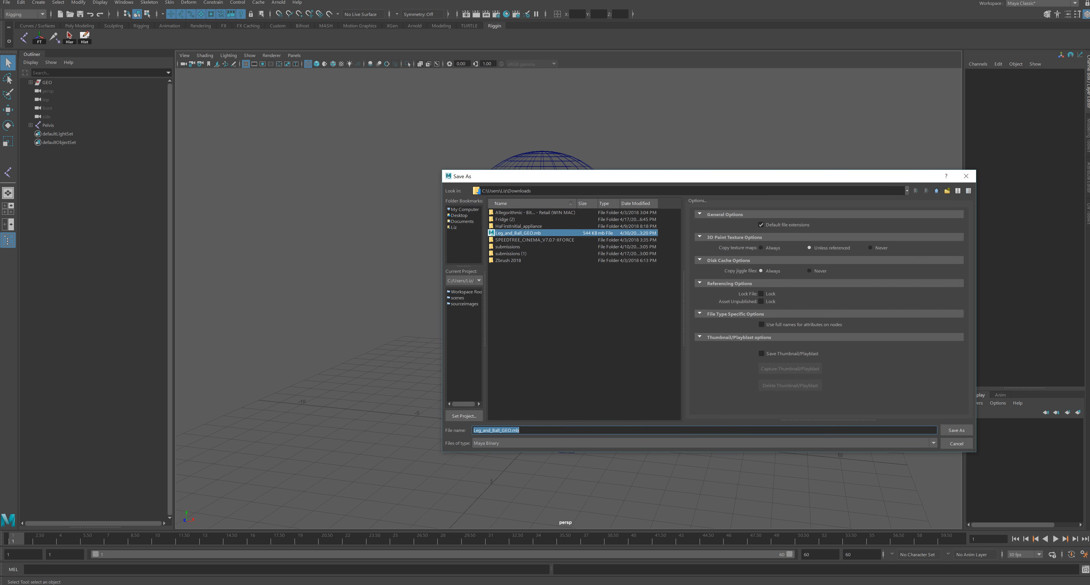
pyautogui.click(505, 430)
pyautogui.press('BackSpace')
pyautogui.press('BackSpace')
pyautogui.press('BackSpace')
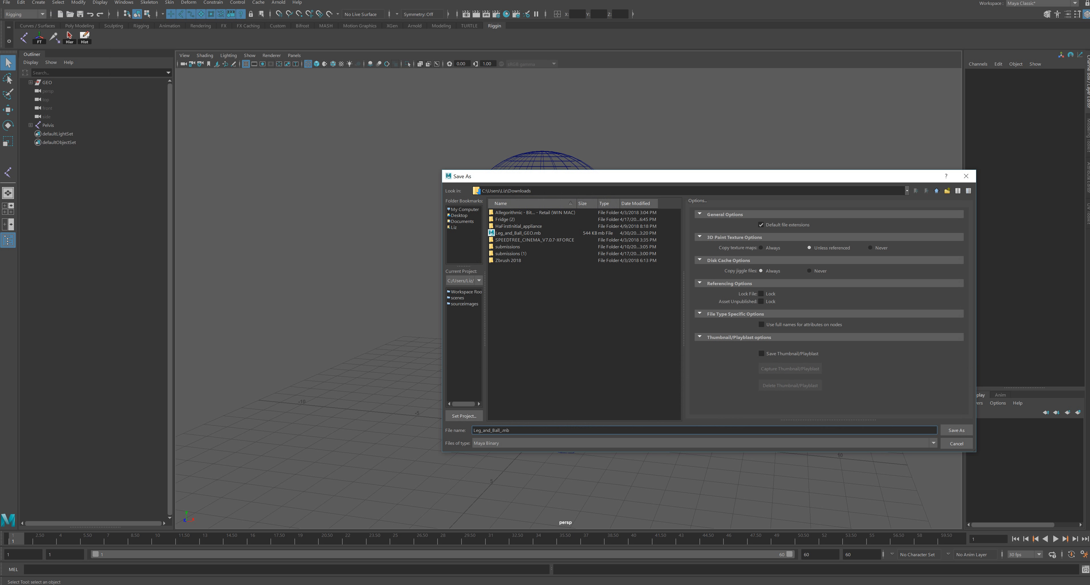
pyautogui.write('Joints')
pyautogui.press('Return')
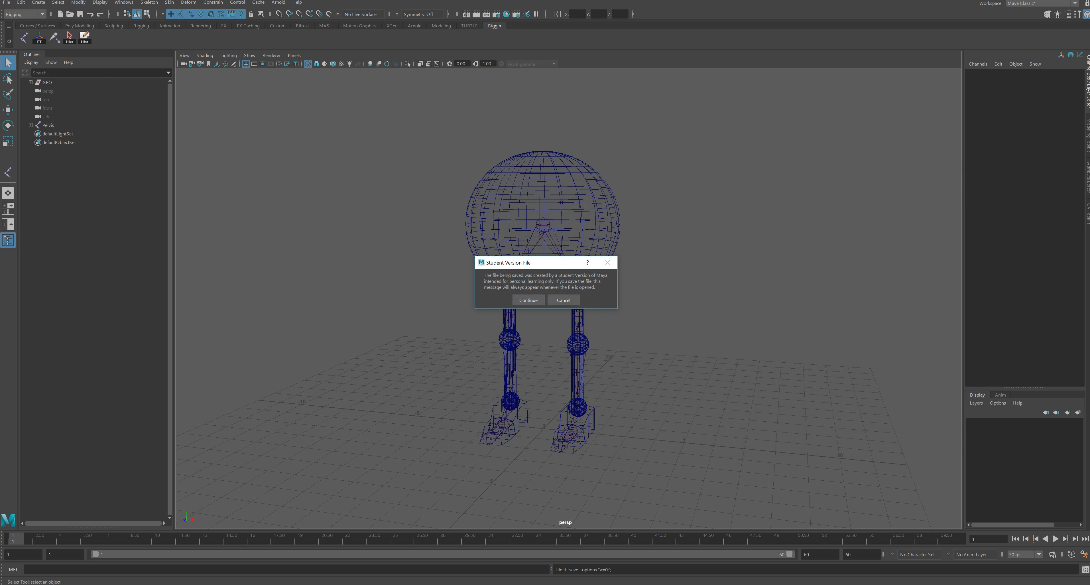
pyautogui.press('Return')
pyautogui.press('w')
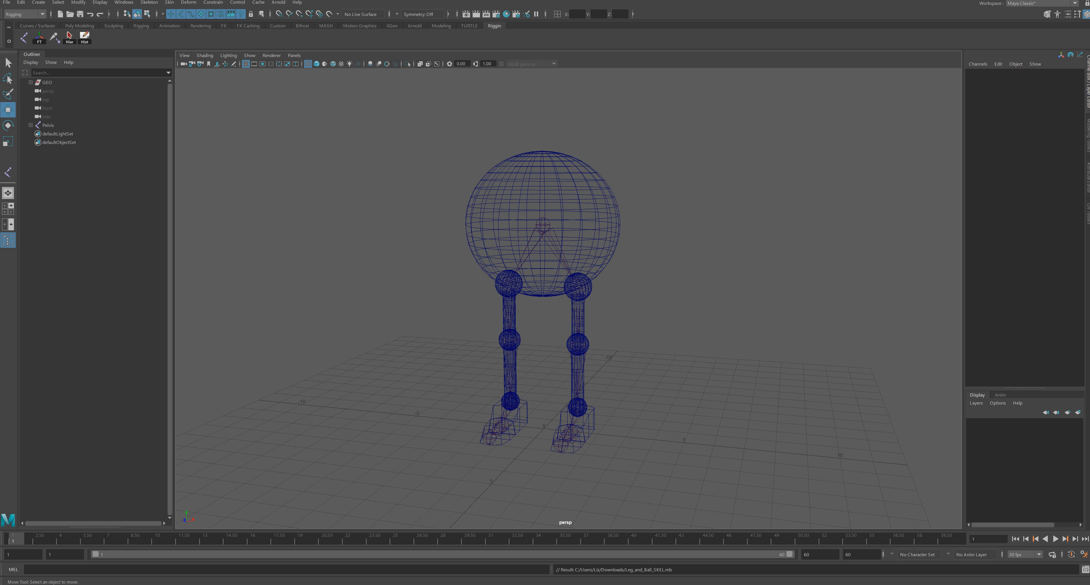
# Step: Bend the LeftKnee joint backward to about -53.4° in Rotate Z and set that pose as its preferred angle
pyautogui.keyDown('alt'); pyautogui.moveTo(567, 296); pyautogui.dragTo(531, 271); pyautogui.keyUp('alt')
pyautogui.keyDown('alt'); pyautogui.moveTo(531, 270); pyautogui.dragTo(507, 229, button='middle'); pyautogui.keyUp('alt')
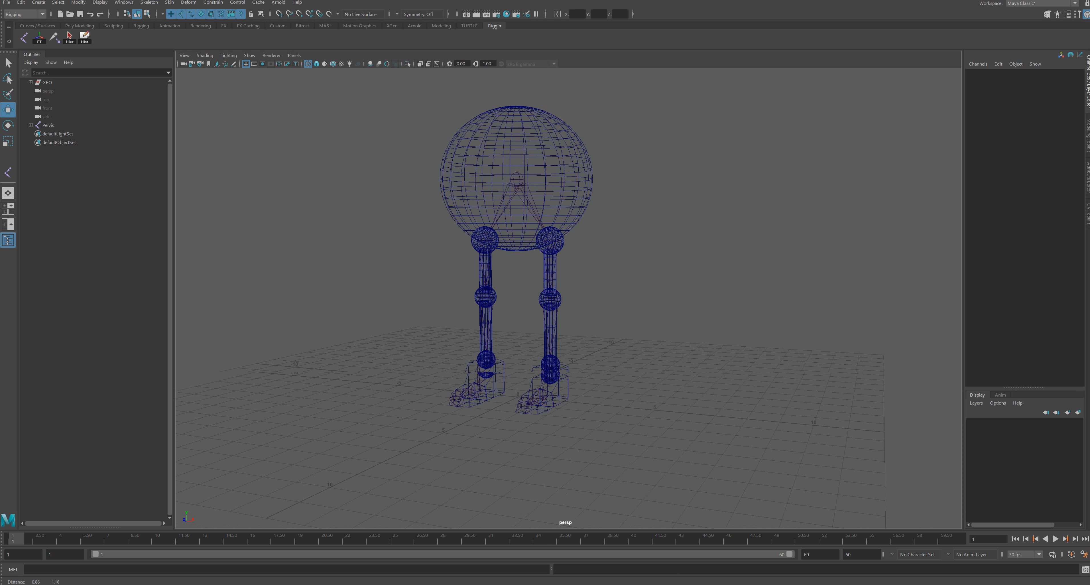
pyautogui.scroll(3, 507, 228)
pyautogui.moveTo(507, 229)
pyautogui.keyDown('alt'); pyautogui.mouseDown()
pyautogui.moveTo(496, 200)
pyautogui.moveTo(508, 250)
pyautogui.moveTo(492, 224)
pyautogui.mouseUp(); pyautogui.keyUp('alt')
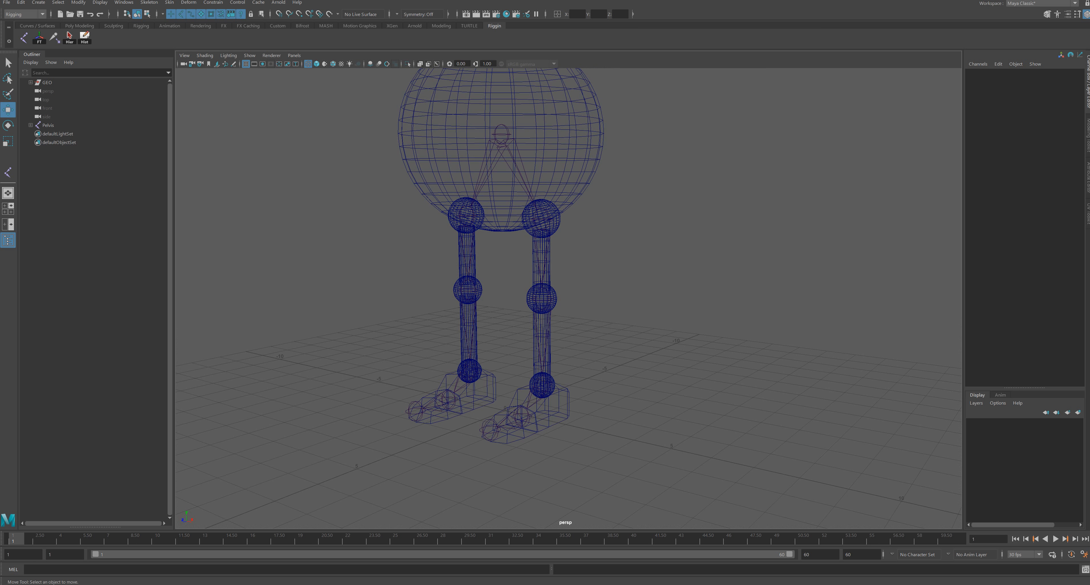
pyautogui.keyDown('alt'); pyautogui.moveTo(493, 224); pyautogui.dragTo(515, 205, button='middle'); pyautogui.keyUp('alt')
pyautogui.scroll(2, 514, 205)
pyautogui.click(555, 281)
pyautogui.keyDown('alt'); pyautogui.moveTo(555, 281); pyautogui.dragTo(511, 277); pyautogui.keyUp('alt')
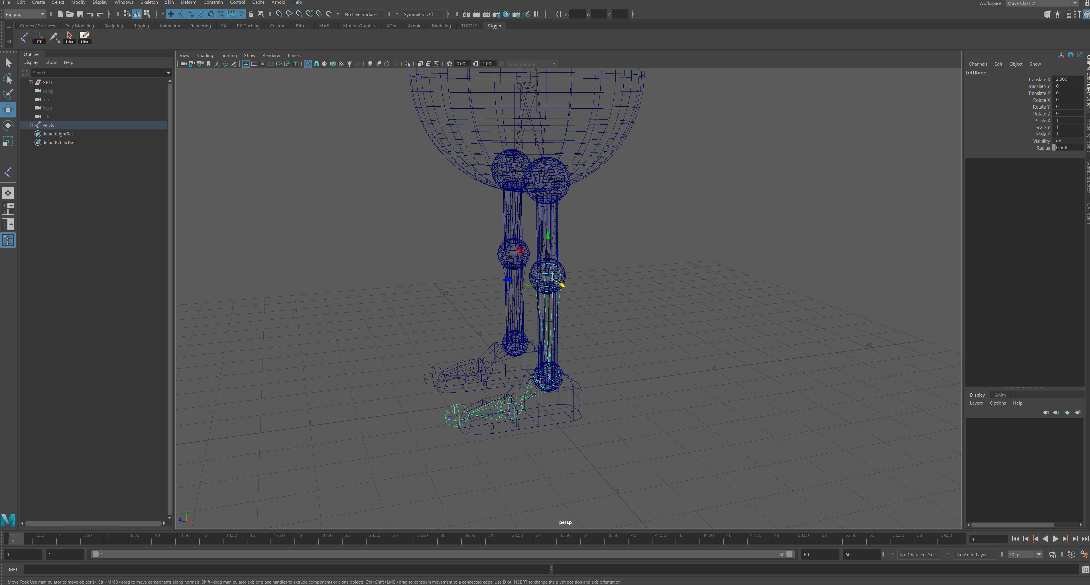
pyautogui.keyDown('alt'); pyautogui.moveTo(512, 277); pyautogui.dragTo(588, 294); pyautogui.keyUp('alt')
pyautogui.press('e')
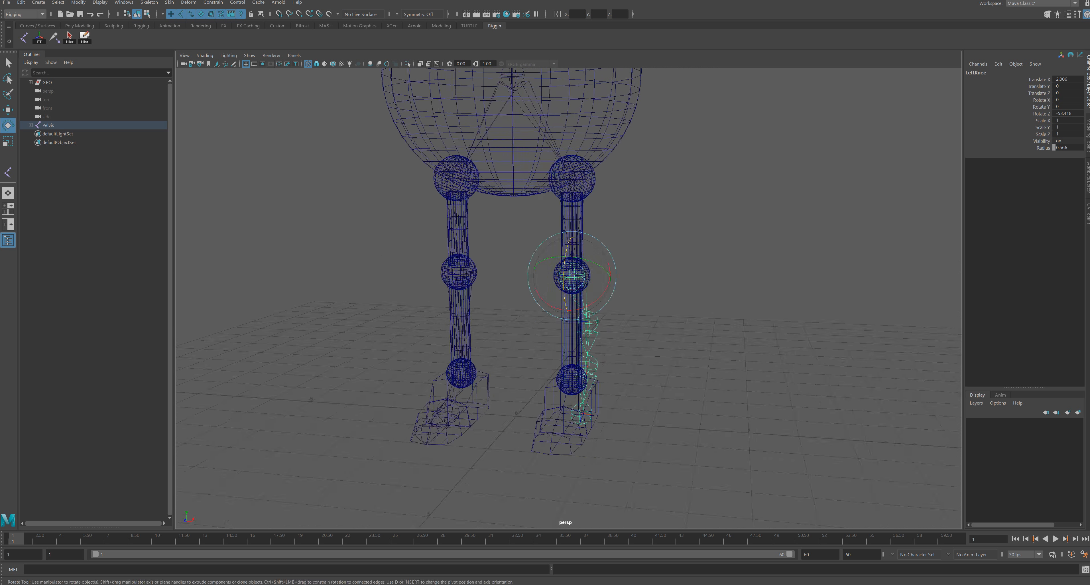
pyautogui.click(149, 2)
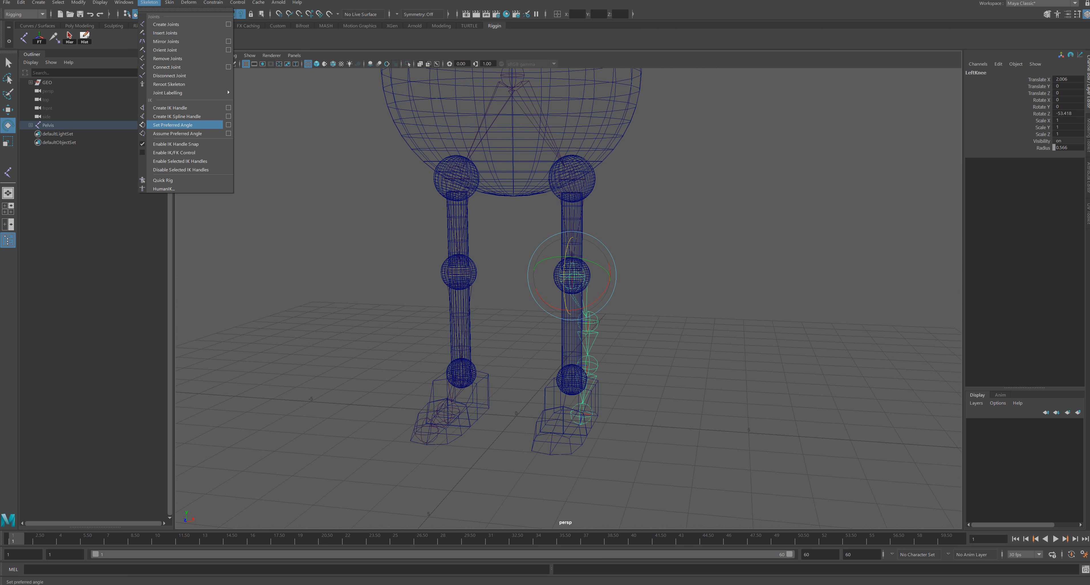
pyautogui.click(173, 125)
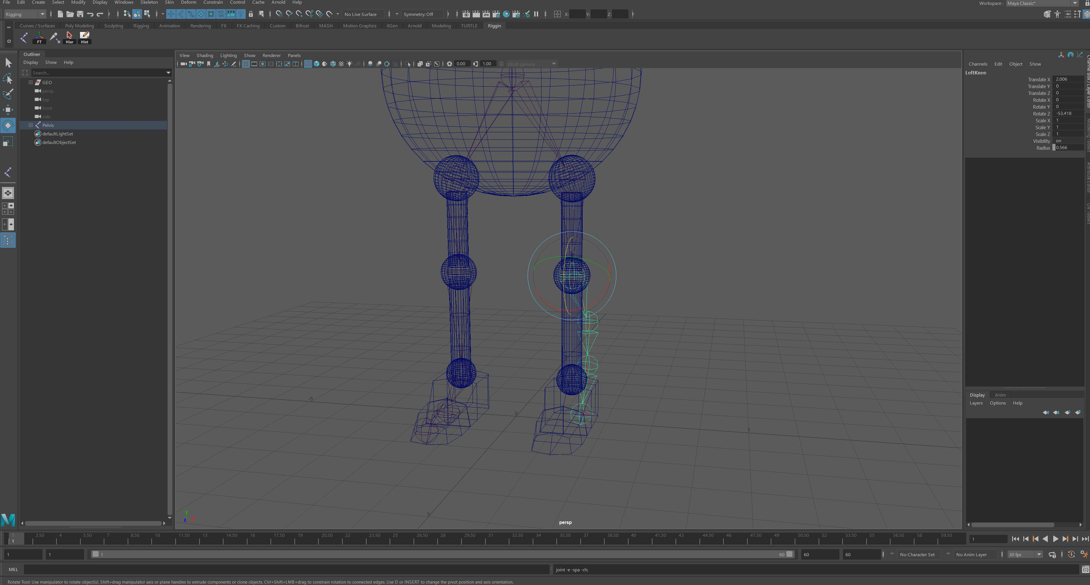
# Step: Reset the LeftKnee joint's Rotate Z to 0
pyautogui.click(1066, 113)
pyautogui.write('0')
pyautogui.press('Return')
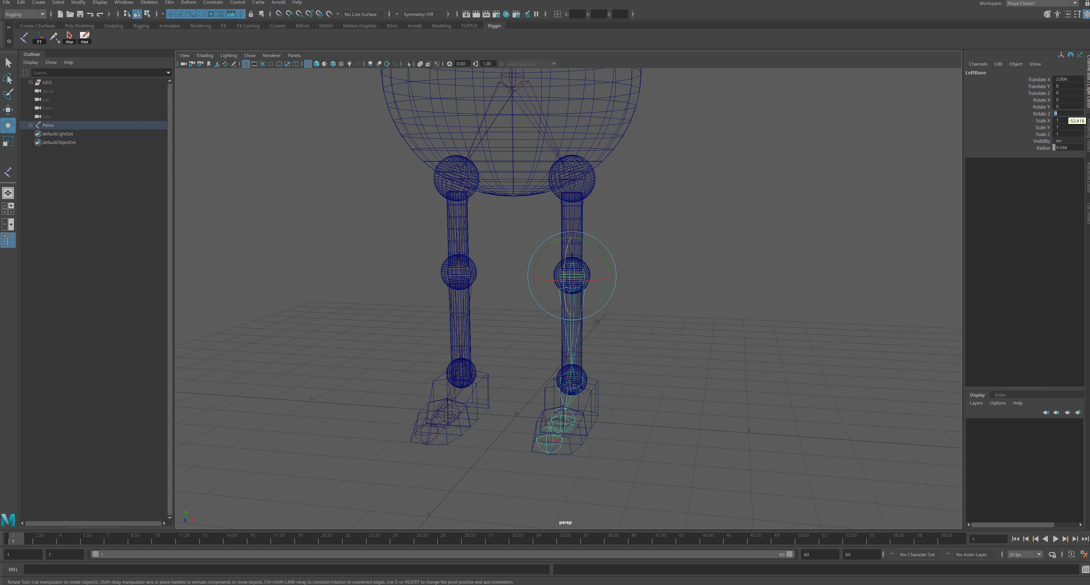
# Step: Bend the RightKnee joint backward to about -55.7° in Rotate Z and set that pose as its preferred angle
pyautogui.click(460, 273)
pyautogui.moveTo(448, 253); pyautogui.dragTo(446, 287)
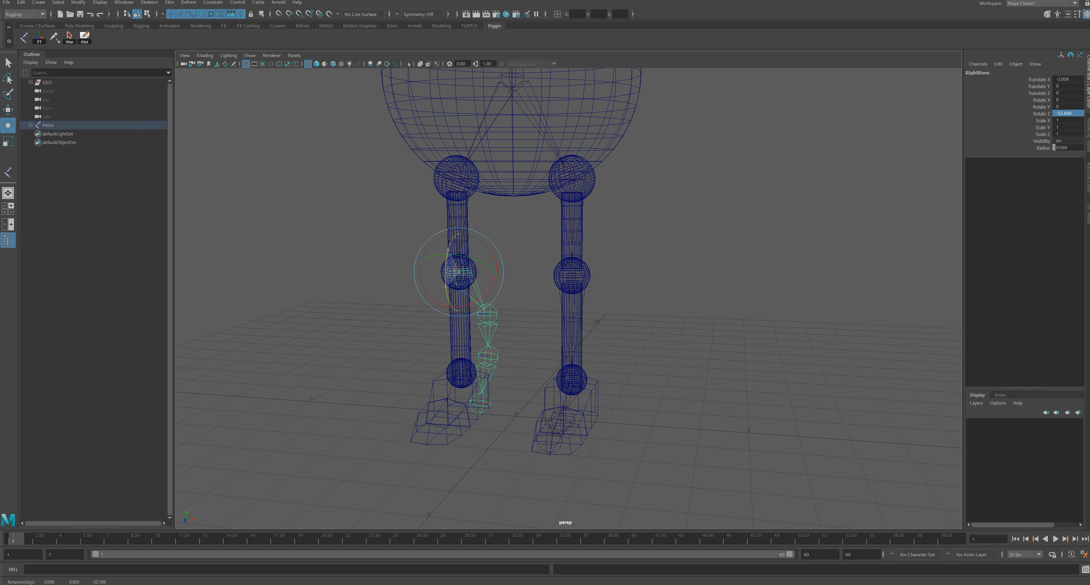
pyautogui.click(149, 2)
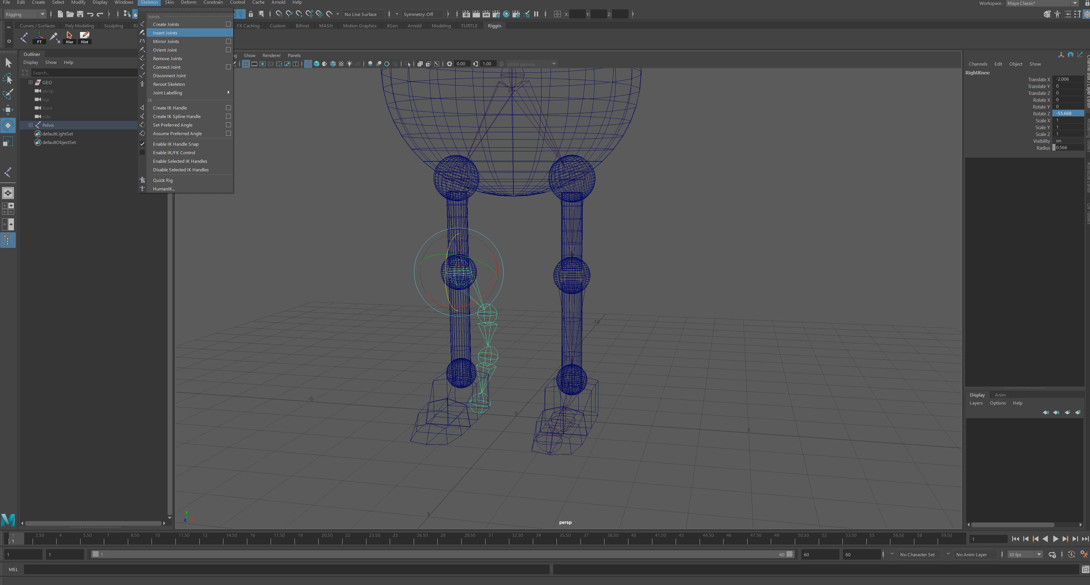
pyautogui.click(184, 125)
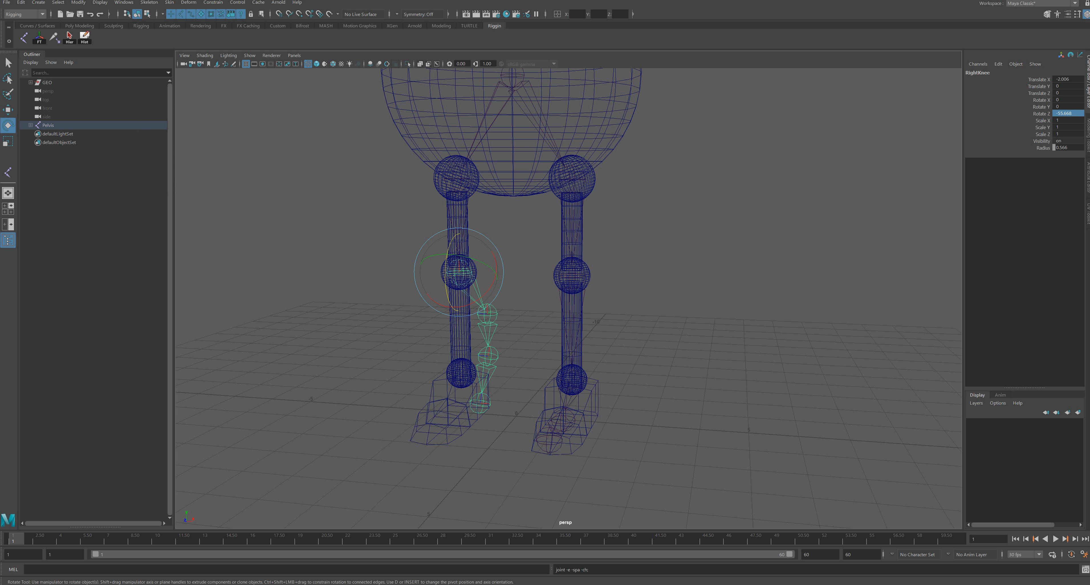
# Step: Reset the RightKnee joint's Rotate Z to 0
pyautogui.click(1066, 114)
pyautogui.write('0')
pyautogui.press('Return')
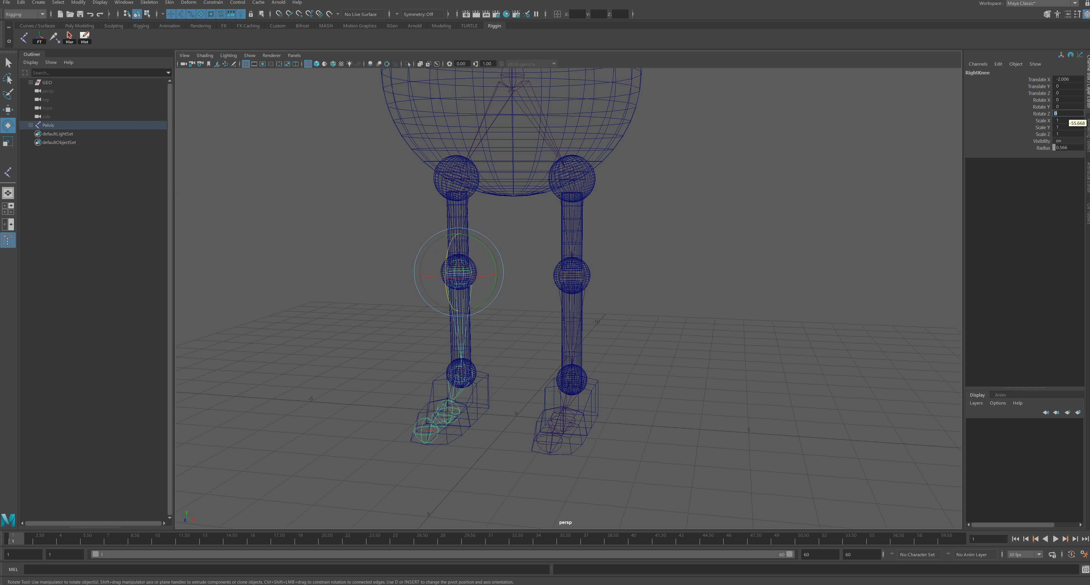
# Step: Examine the straightened leg joints and the whole character skeleton from several angles
pyautogui.moveTo(634, 296)
pyautogui.keyDown('alt'); pyautogui.mouseDown()
pyautogui.moveTo(521, 296)
pyautogui.moveTo(622, 296)
pyautogui.mouseUp(); pyautogui.keyUp('alt')
pyautogui.keyDown('alt'); pyautogui.moveTo(622, 297); pyautogui.dragTo(580, 296, button='right'); pyautogui.keyUp('alt')
pyautogui.keyDown('alt'); pyautogui.moveTo(580, 296); pyautogui.dragTo(609, 372, button='middle'); pyautogui.keyUp('alt')
pyautogui.keyDown('alt'); pyautogui.moveTo(609, 373); pyautogui.dragTo(581, 373); pyautogui.keyUp('alt')
pyautogui.keyDown('alt'); pyautogui.moveTo(582, 373); pyautogui.dragTo(557, 338, button='middle'); pyautogui.keyUp('alt')
pyautogui.keyDown('alt'); pyautogui.moveTo(558, 338); pyautogui.dragTo(569, 334); pyautogui.keyUp('alt')
pyautogui.press('q')
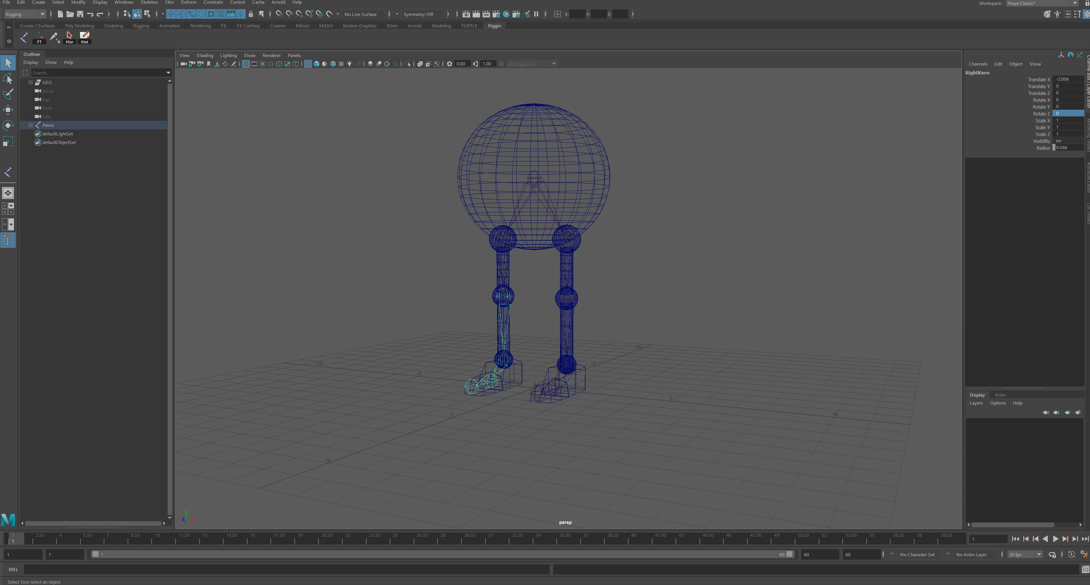
pyautogui.keyDown('alt'); pyautogui.moveTo(569, 334); pyautogui.dragTo(591, 344, button='middle'); pyautogui.keyUp('alt')
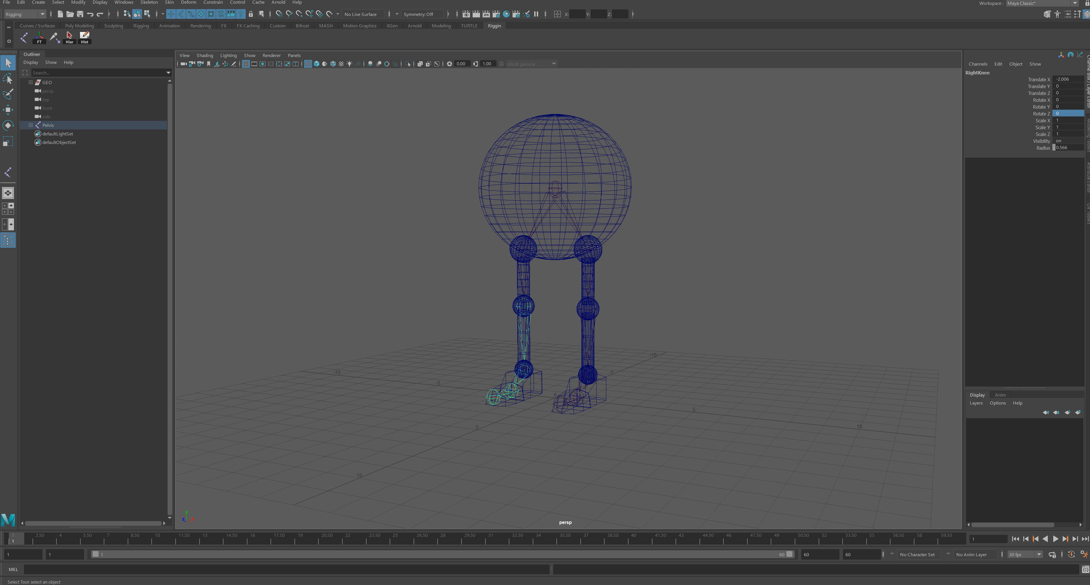
pyautogui.keyDown('alt'); pyautogui.moveTo(590, 345); pyautogui.dragTo(587, 329, button='middle'); pyautogui.keyUp('alt')
pyautogui.keyDown('alt'); pyautogui.moveTo(586, 329); pyautogui.dragTo(577, 339); pyautogui.keyUp('alt')
pyautogui.keyDown('alt'); pyautogui.moveTo(577, 338); pyautogui.dragTo(598, 340, button='right'); pyautogui.keyUp('alt')
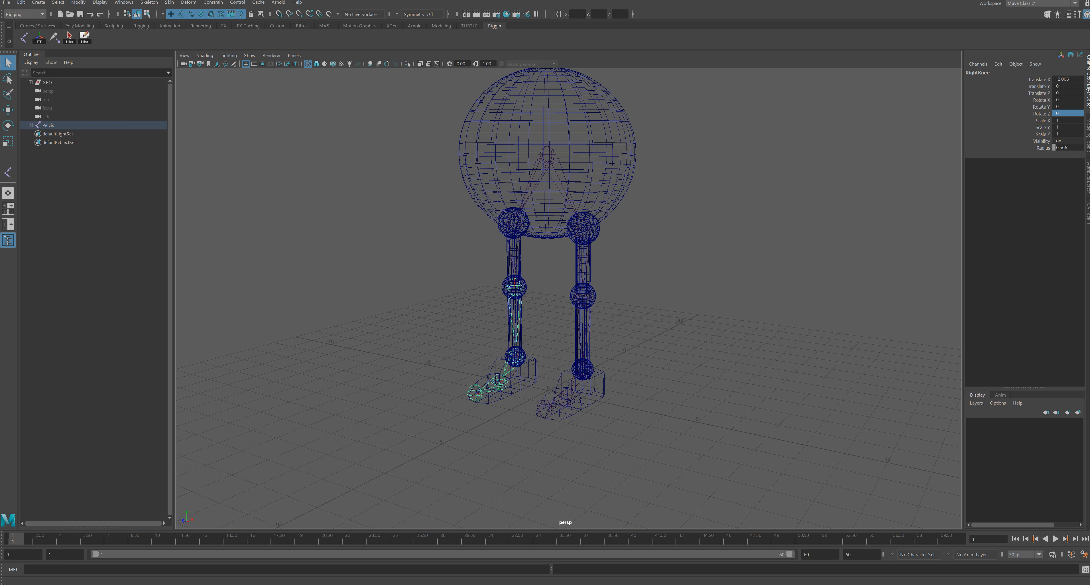
# Step: Switch to the course page in the browser, open the Rig 101 Wire Controllers Script item and download rig101wireControllers.mel
pyautogui.moveTo(0, 103); pyautogui.dragTo(364, 1)
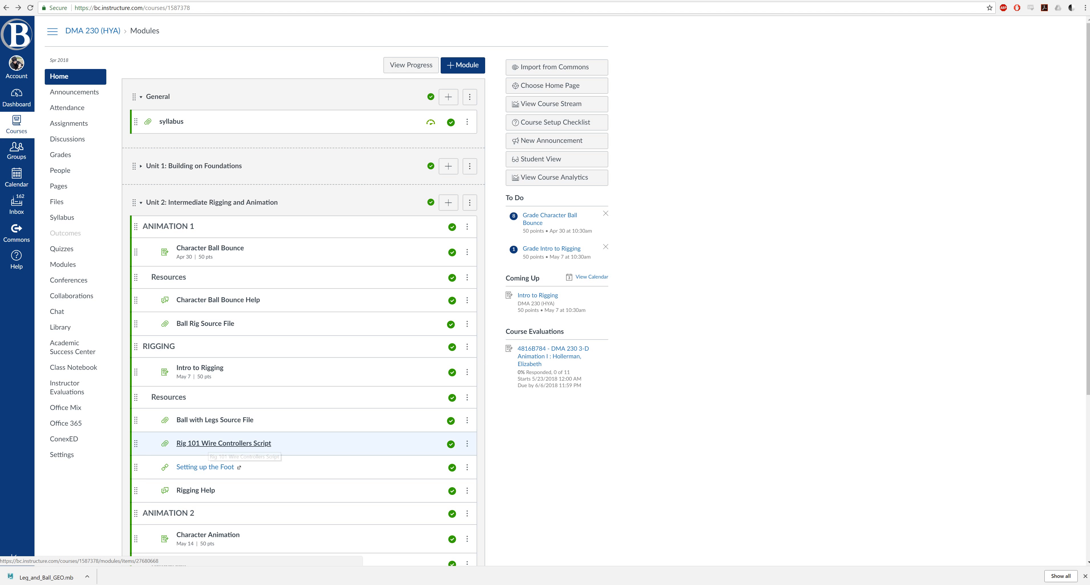
pyautogui.click(223, 443)
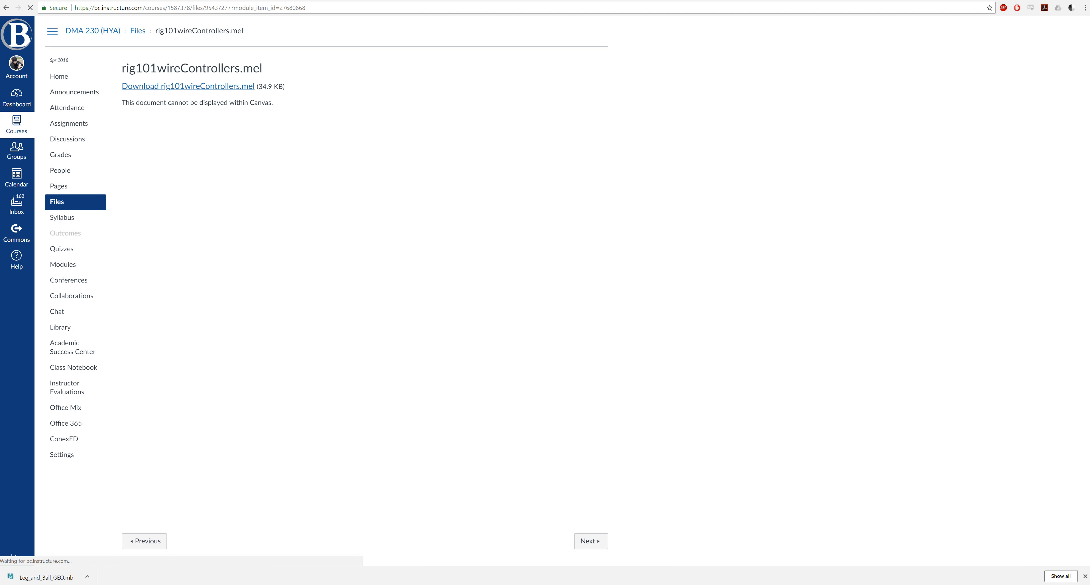
pyautogui.click(187, 85)
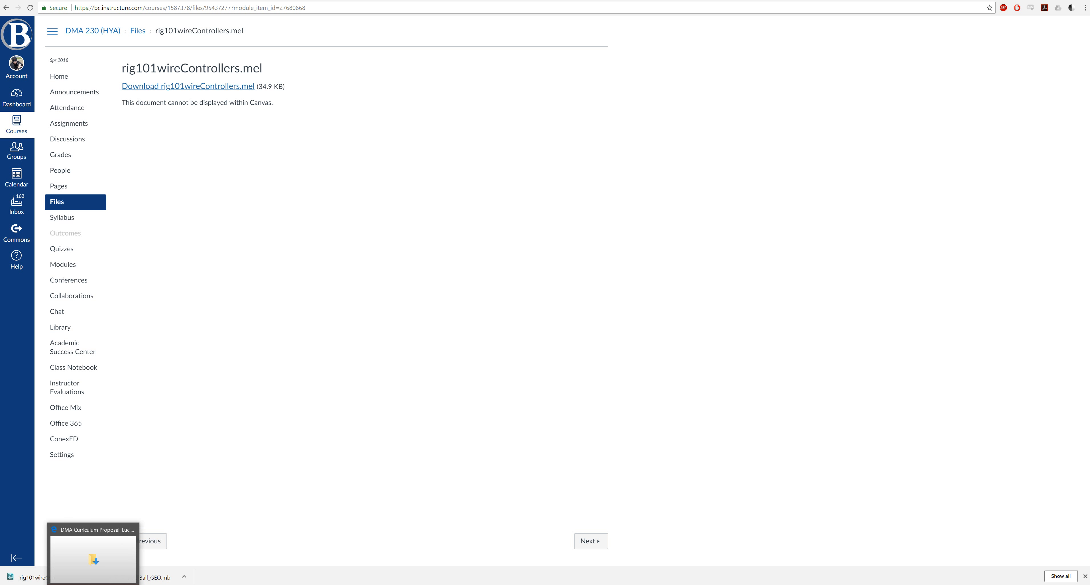
# Step: Switch to the Downloads folder in File Explorer, sort it by newest date and copy rig101wireControllers.mel
pyautogui.moveTo(135, 583)
pyautogui.click(184, 559)
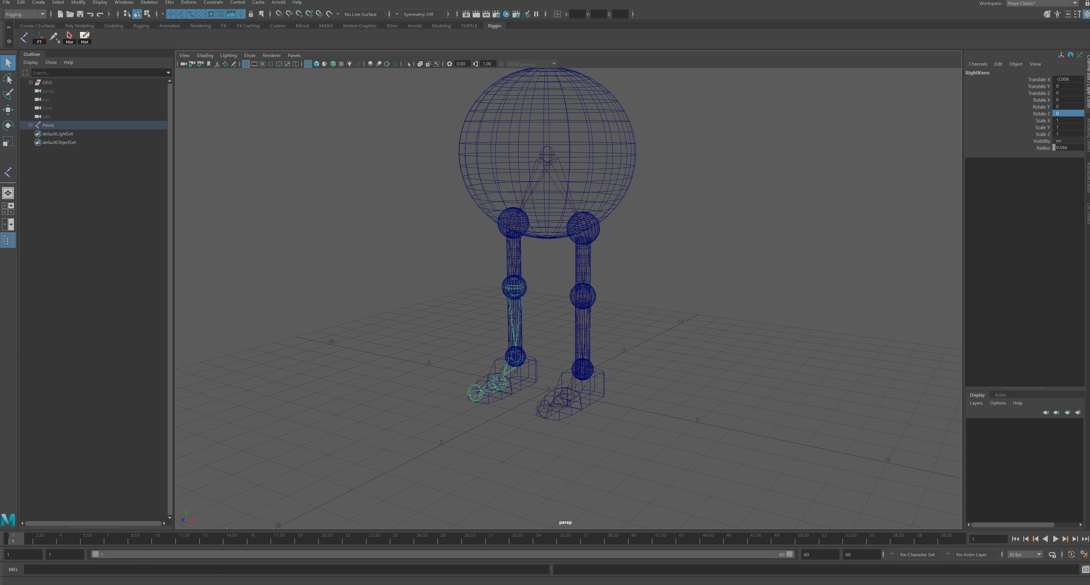
pyautogui.moveTo(94, 584)
pyautogui.click(94, 560)
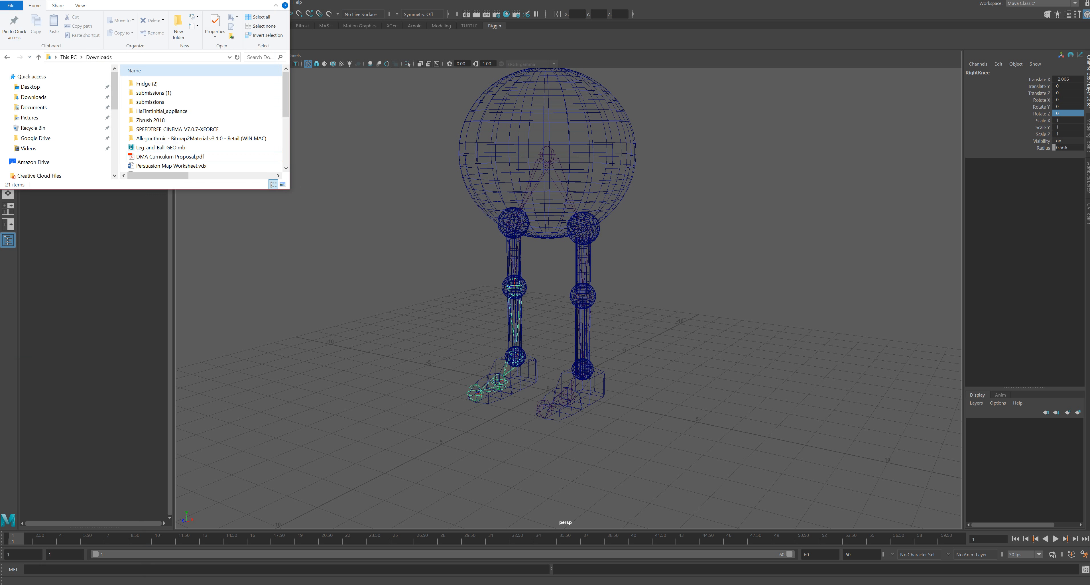
pyautogui.moveTo(290, 106); pyautogui.dragTo(463, 106)
pyautogui.click(350, 71)
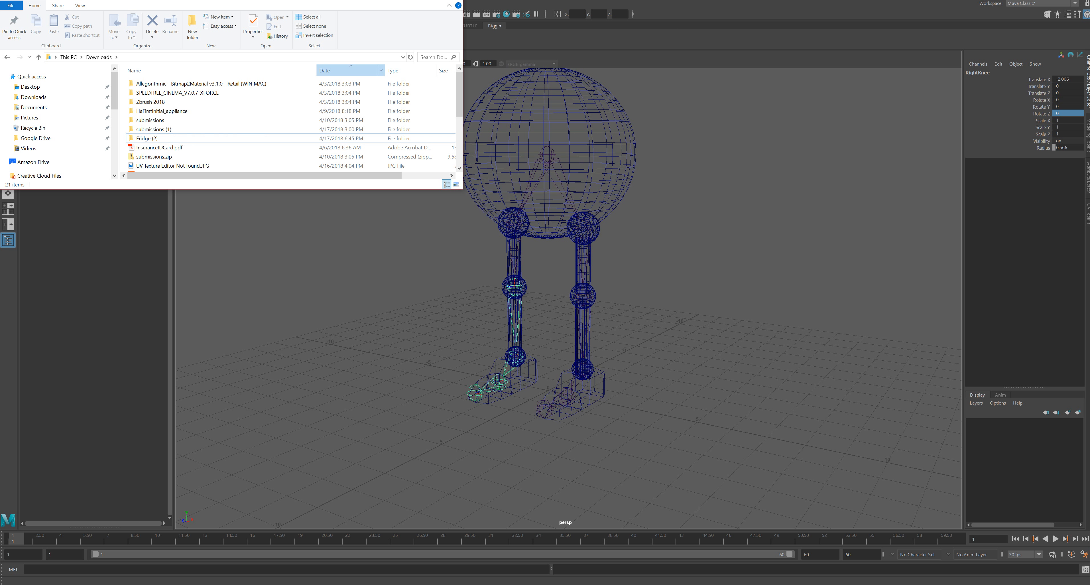
pyautogui.click(350, 70)
pyautogui.click(177, 147)
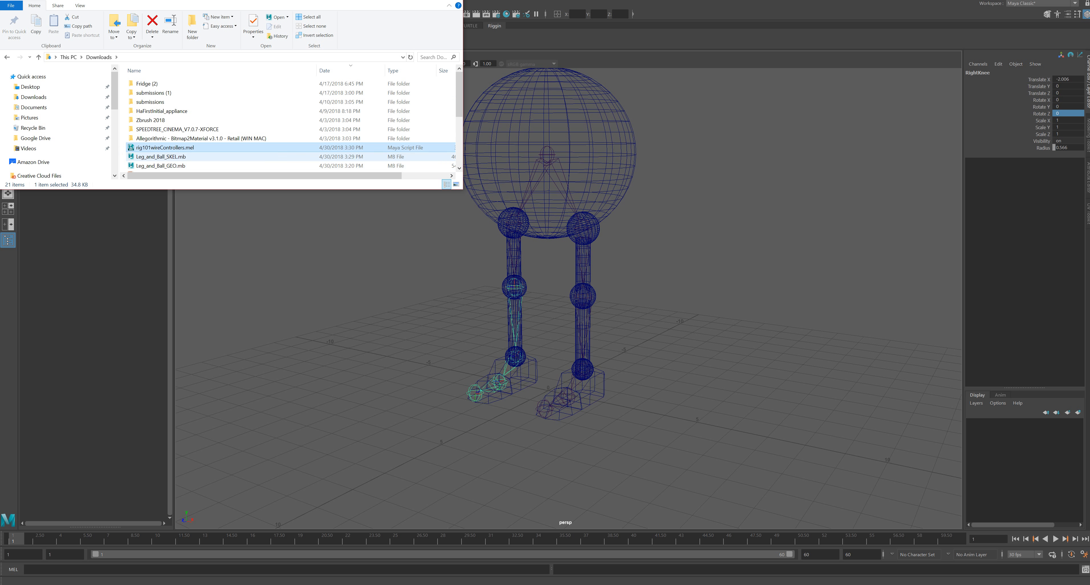
# Step: Paste the copied script file into the scripts folder under Documents, maya, 2018
pyautogui.click(34, 107)
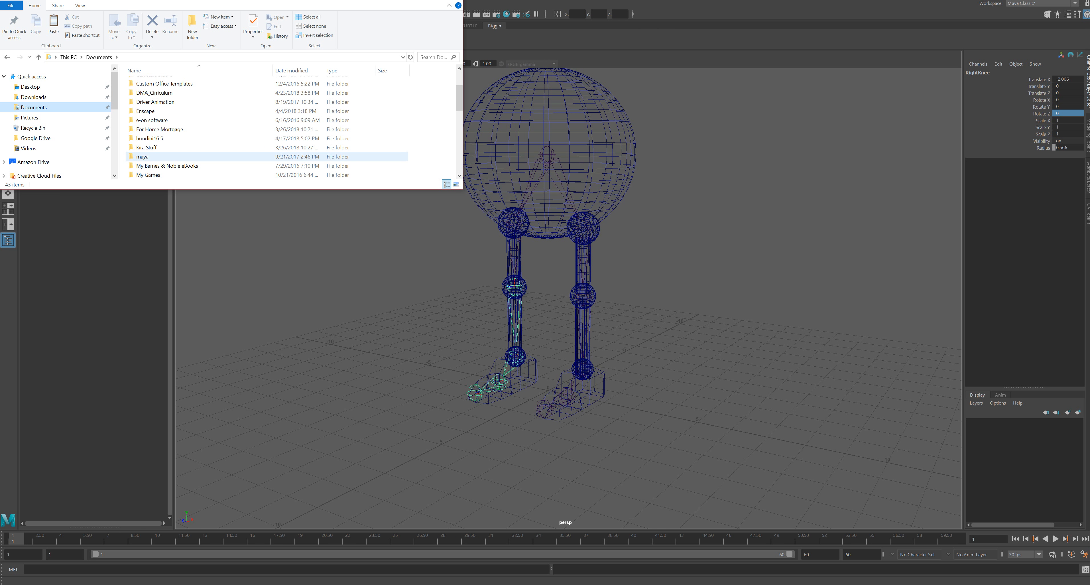
pyautogui.doubleClick(146, 156)
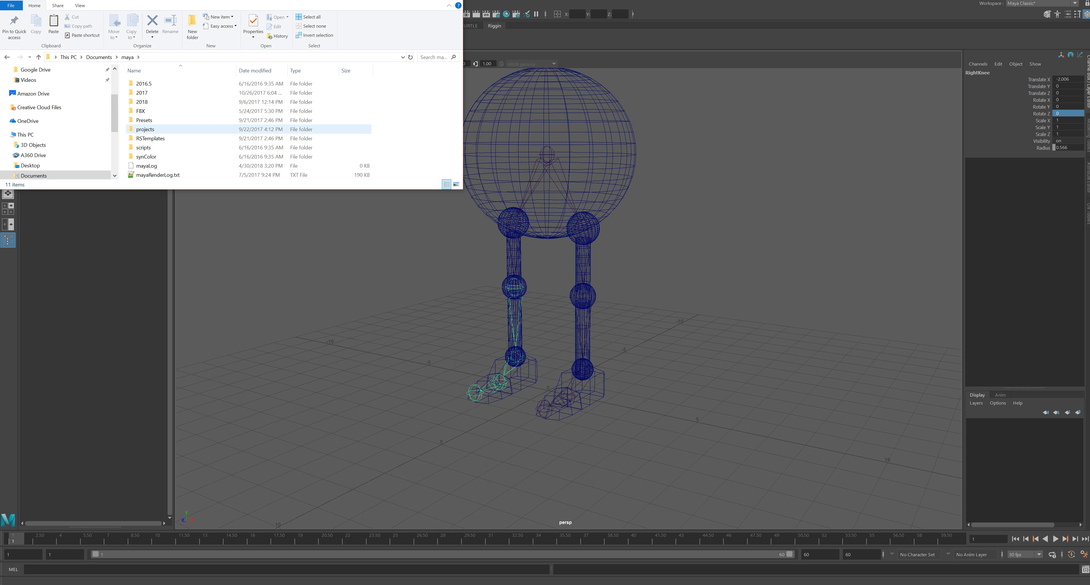
pyautogui.doubleClick(145, 129)
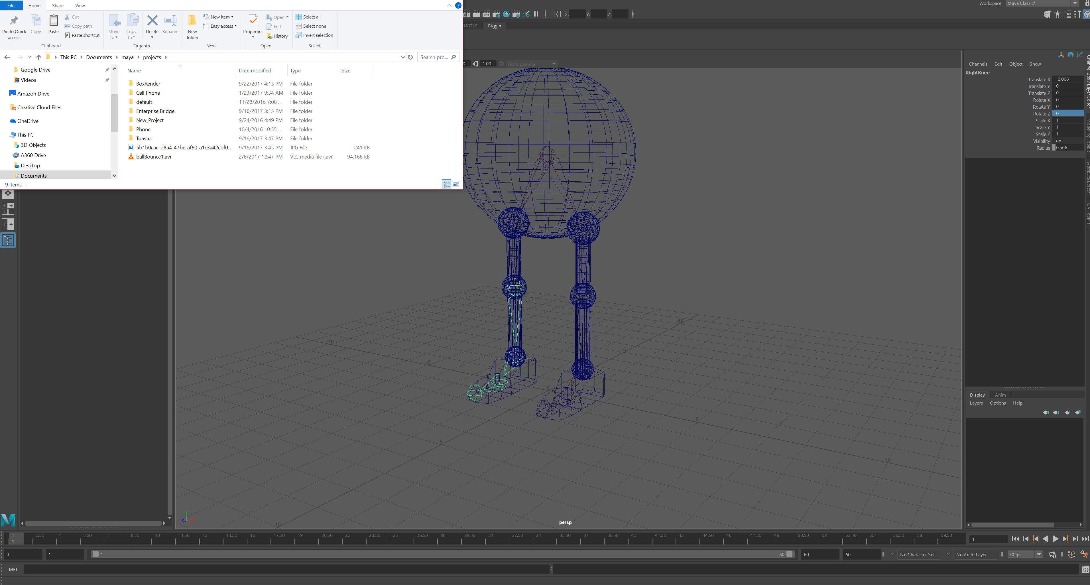
pyautogui.click(128, 57)
pyautogui.doubleClick(144, 102)
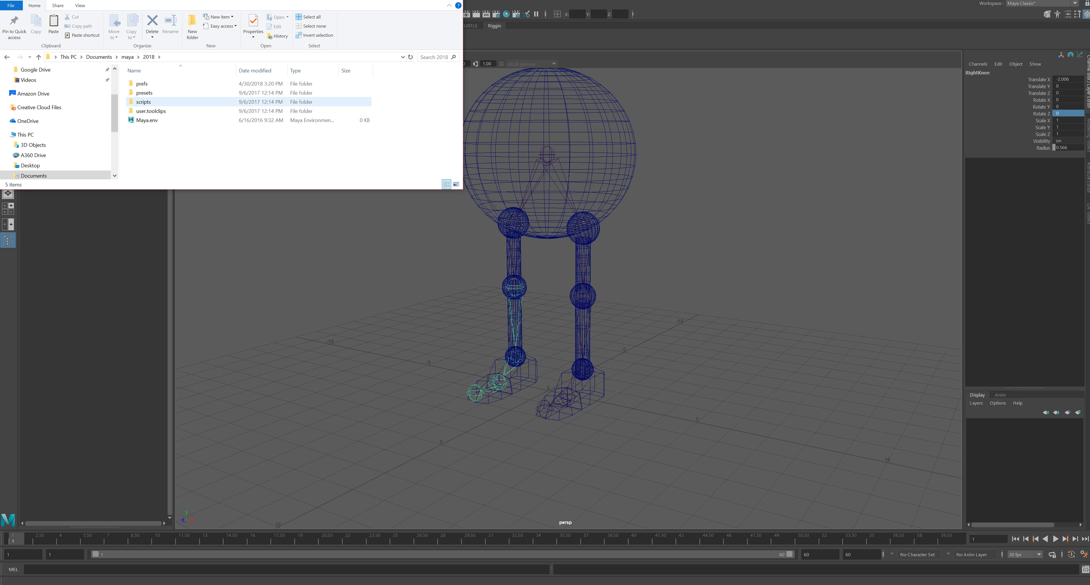
pyautogui.doubleClick(144, 101)
pyautogui.hotkey('ctrl', 'v')
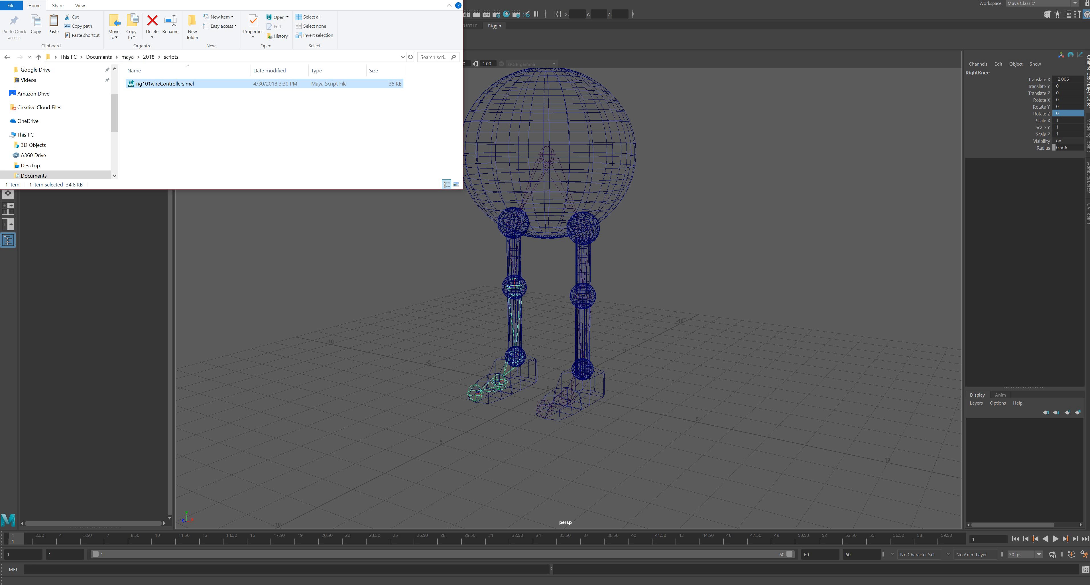
# Step: Check the general scripts folder directly under maya, and return to the scripts folder of version 2018
pyautogui.click(128, 57)
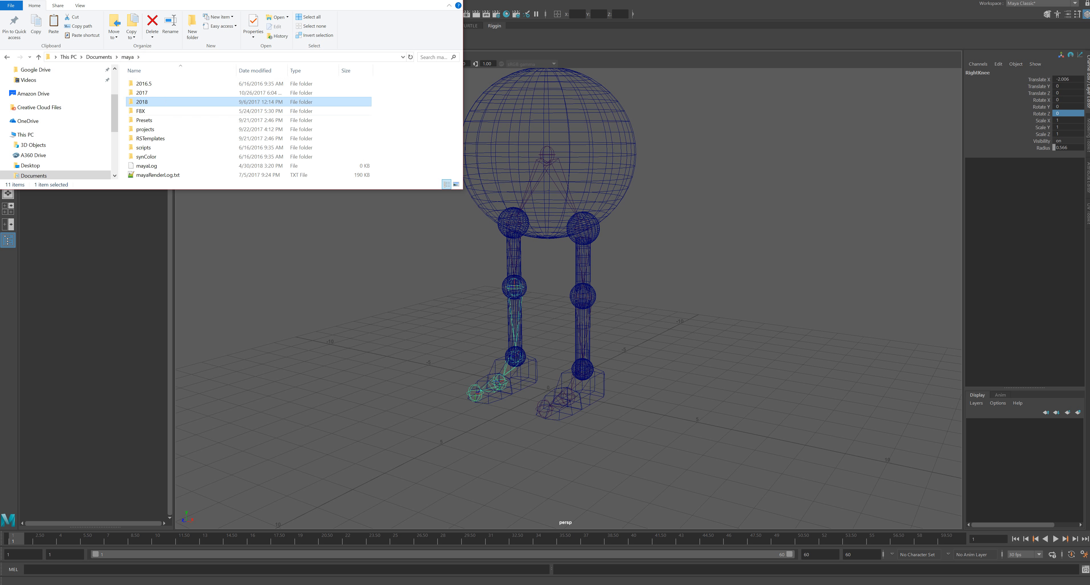
pyautogui.doubleClick(144, 147)
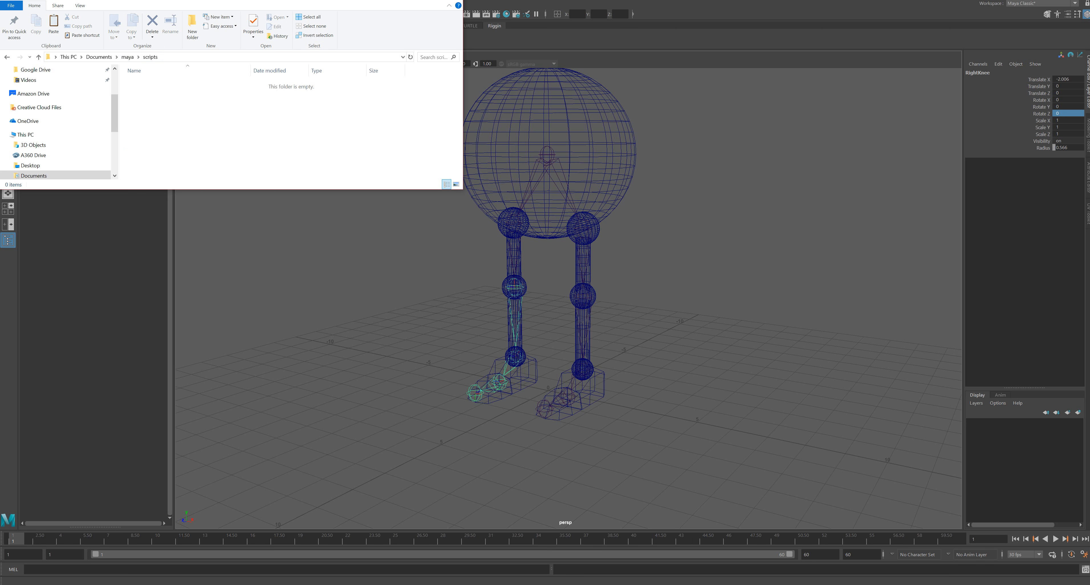
pyautogui.click(128, 57)
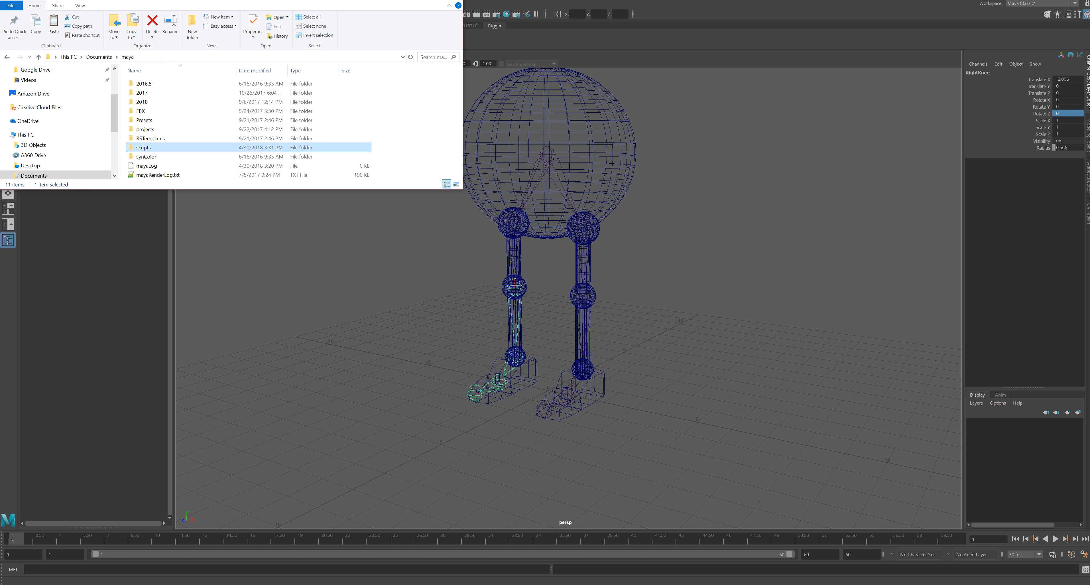
pyautogui.doubleClick(146, 101)
pyautogui.doubleClick(146, 102)
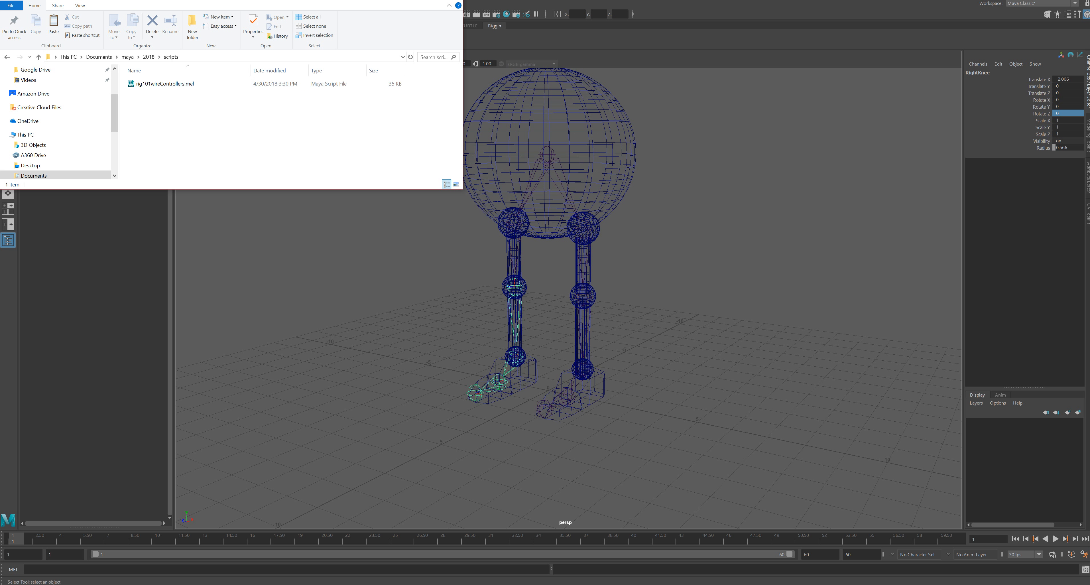
# Step: Switch back to Maya, clear the selection and open the Script Editor in a maximized window
pyautogui.click(364, 263)
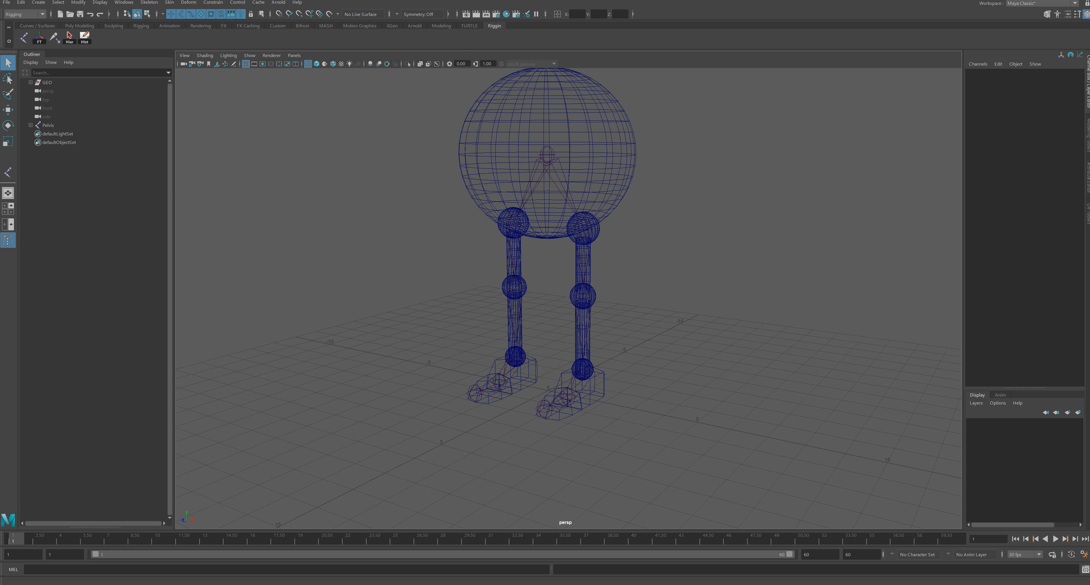
pyautogui.click(124, 3)
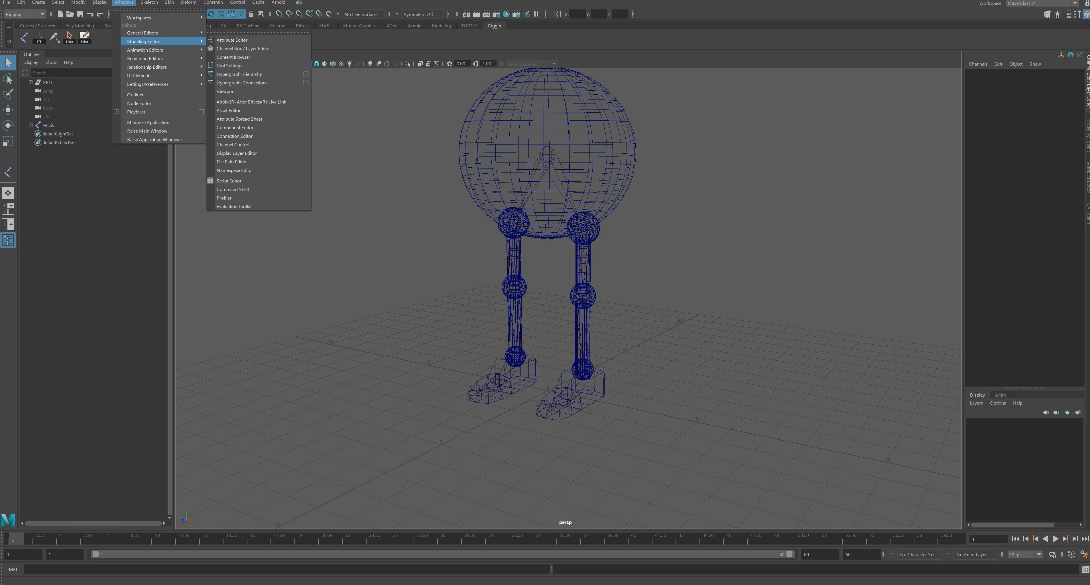
pyautogui.moveTo(143, 33)
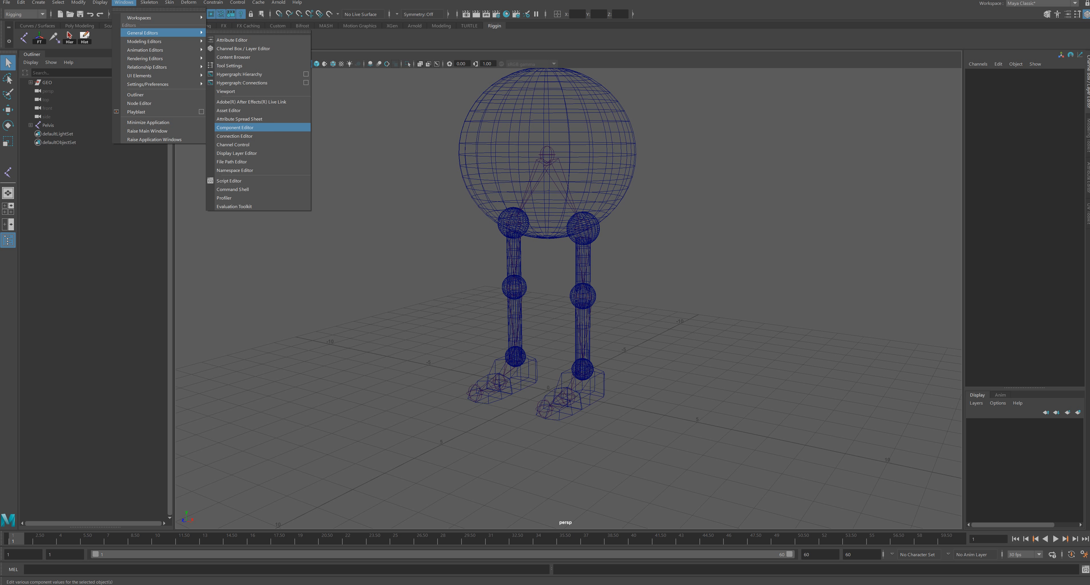
pyautogui.click(229, 181)
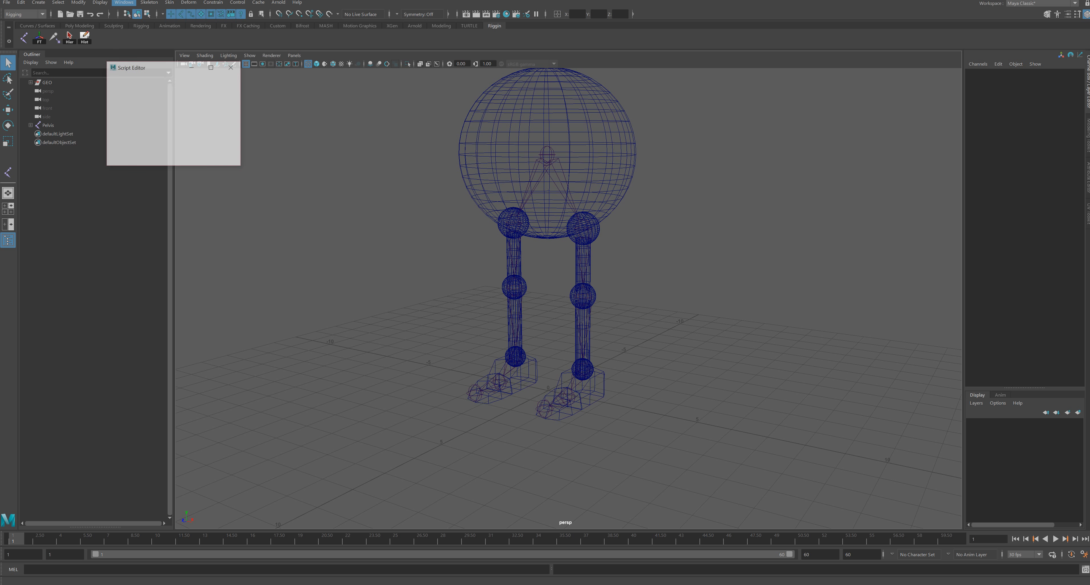
pyautogui.click(224, 66)
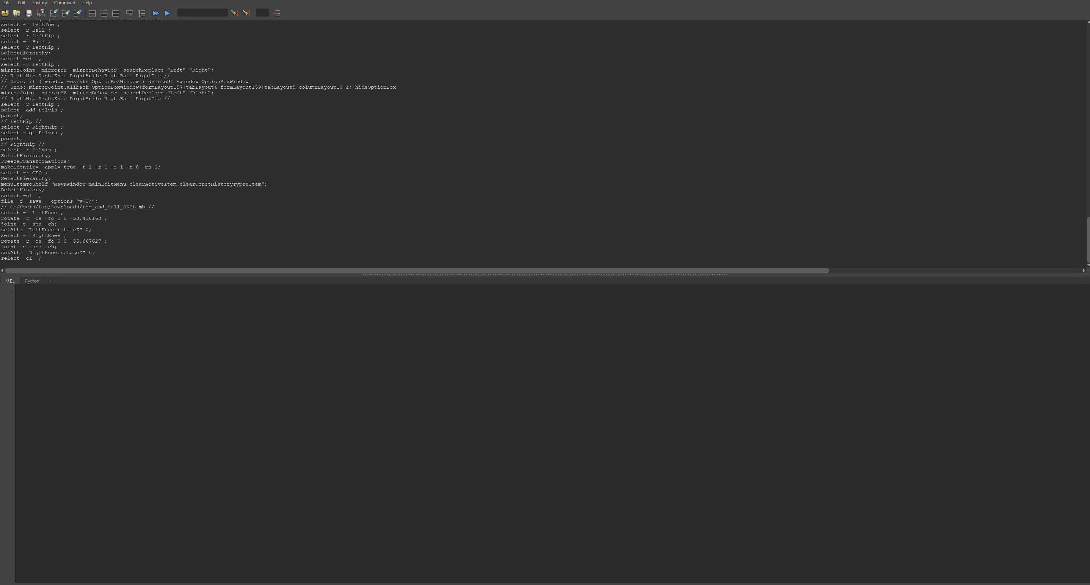
# Step: Load rig101wireControllers.mel from the Maya 2018 scripts folder into the Script Editor
pyautogui.moveTo(41, 258); pyautogui.dragTo(10, 86)
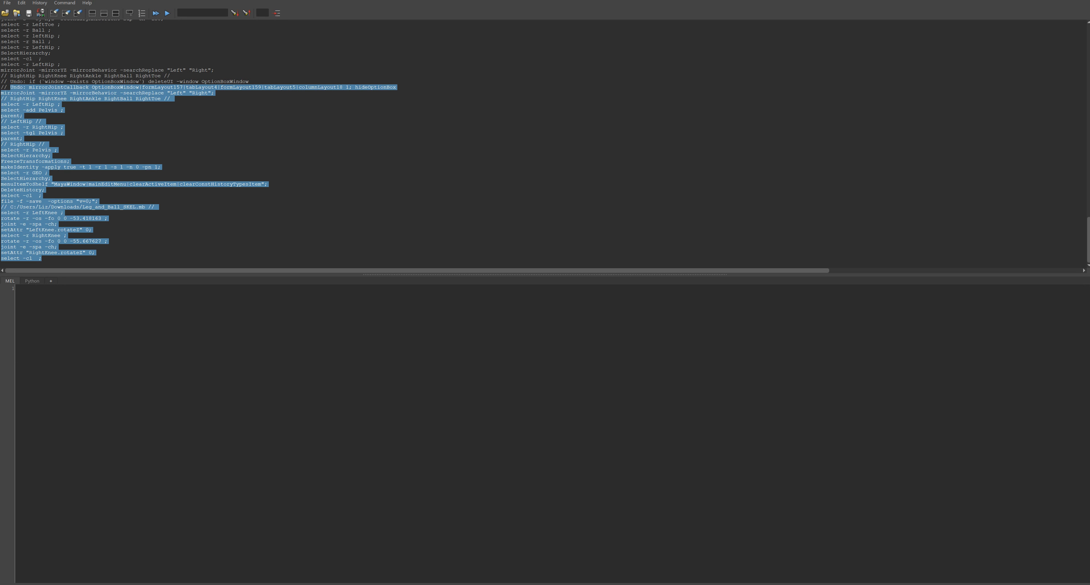
pyautogui.click(199, 149)
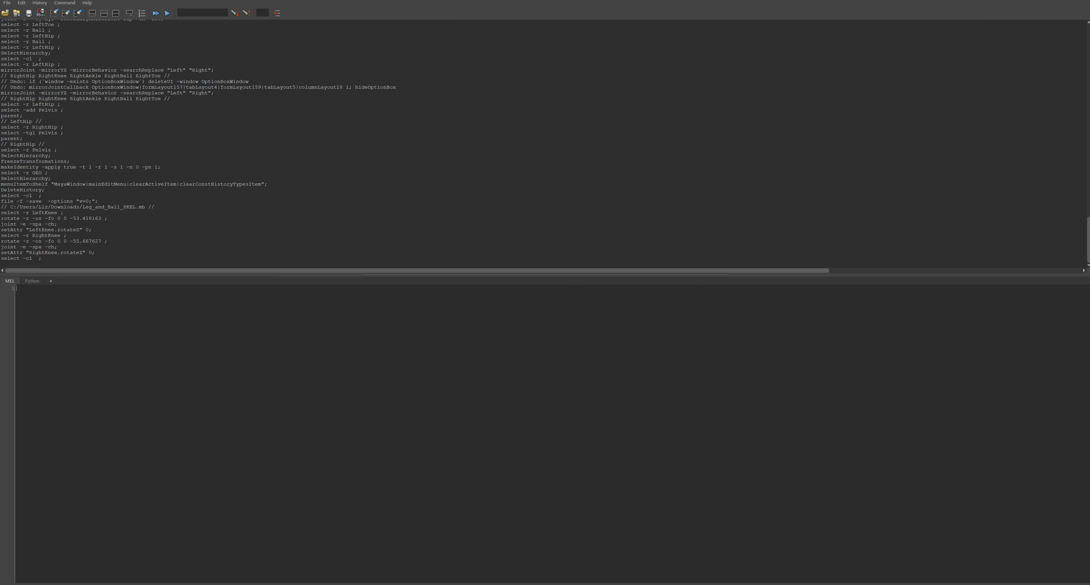
pyautogui.click(32, 281)
pyautogui.click(9, 281)
pyautogui.click(7, 3)
pyautogui.click(25, 18)
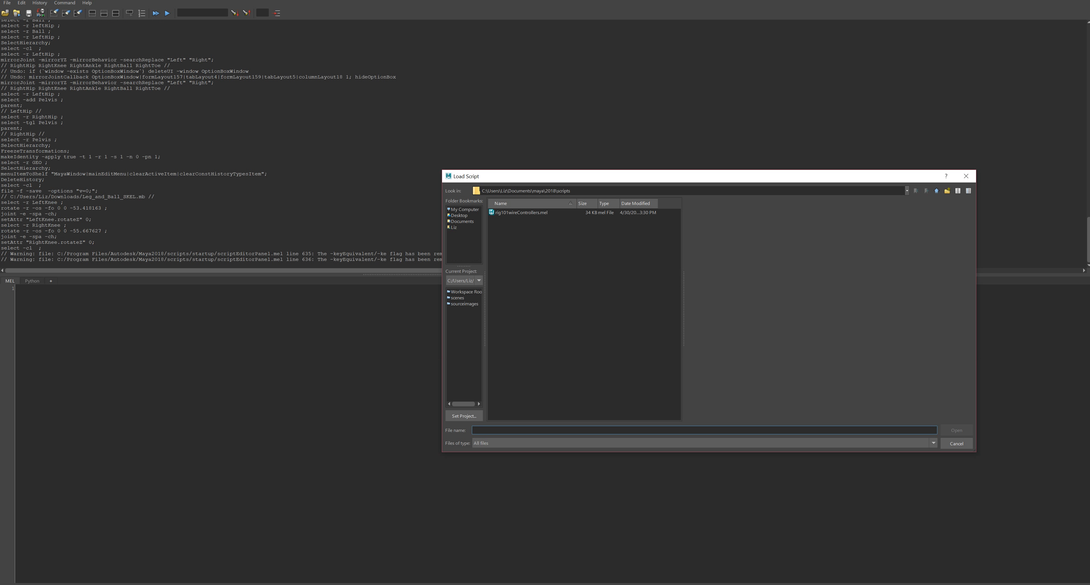
pyautogui.moveTo(572, 191); pyautogui.dragTo(557, 191)
pyautogui.click(521, 212)
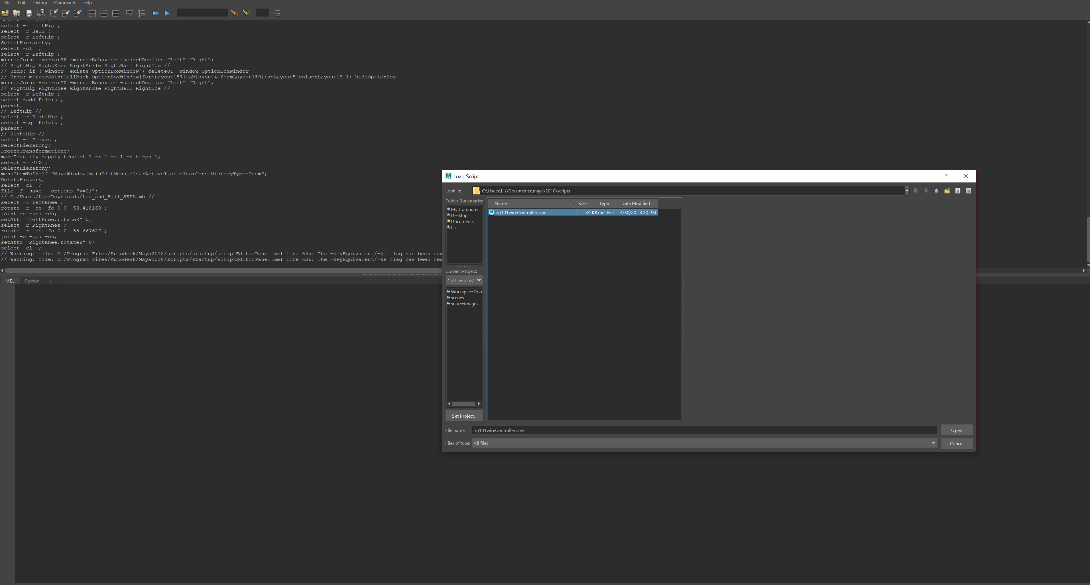
pyautogui.moveTo(572, 191); pyautogui.dragTo(556, 191)
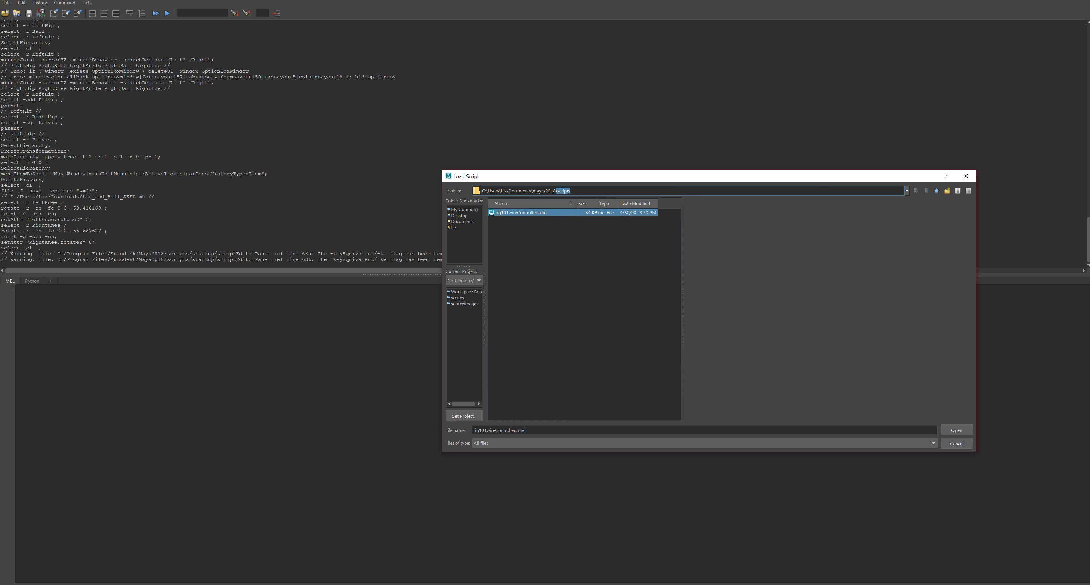
pyautogui.click(956, 430)
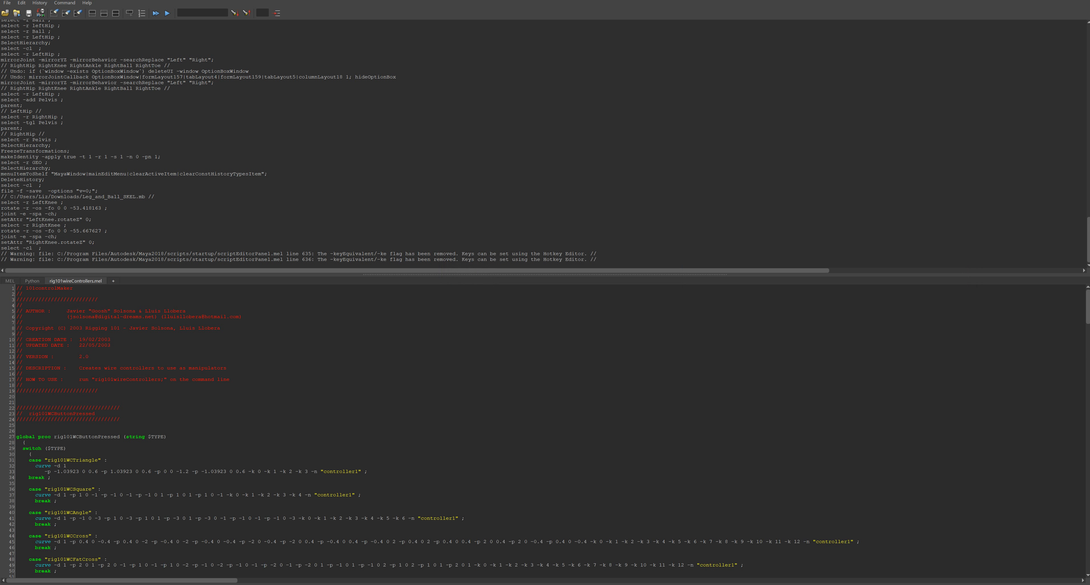
# Step: Execute the entire rig101wireControllers.mel script, first as loaded and again with all of its code selected
pyautogui.moveTo(26, 288); pyautogui.dragTo(245, 442)
pyautogui.click(245, 442)
pyautogui.moveTo(76, 288); pyautogui.dragTo(126, 419)
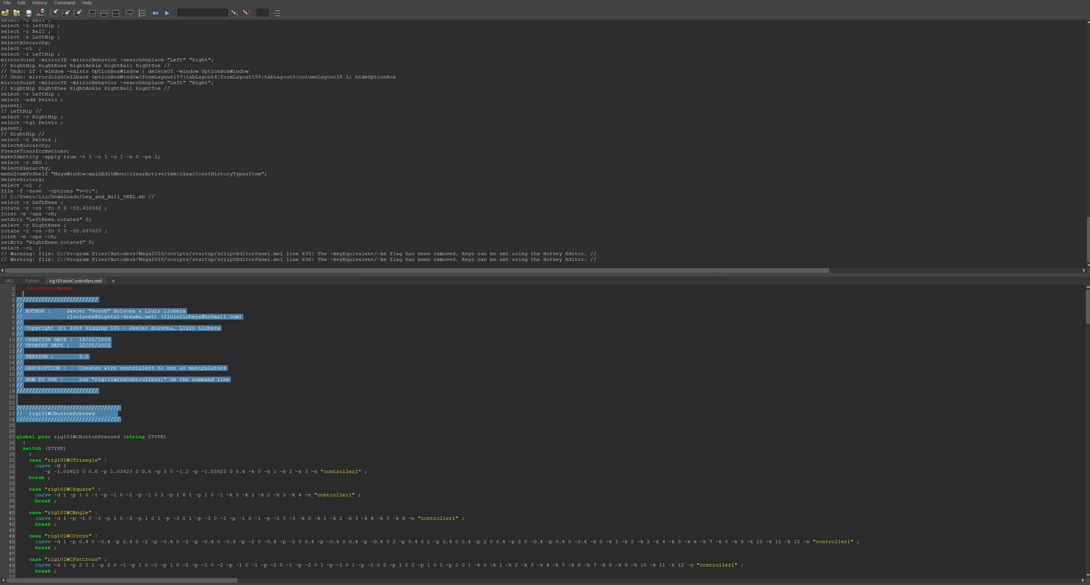
pyautogui.click(98, 391)
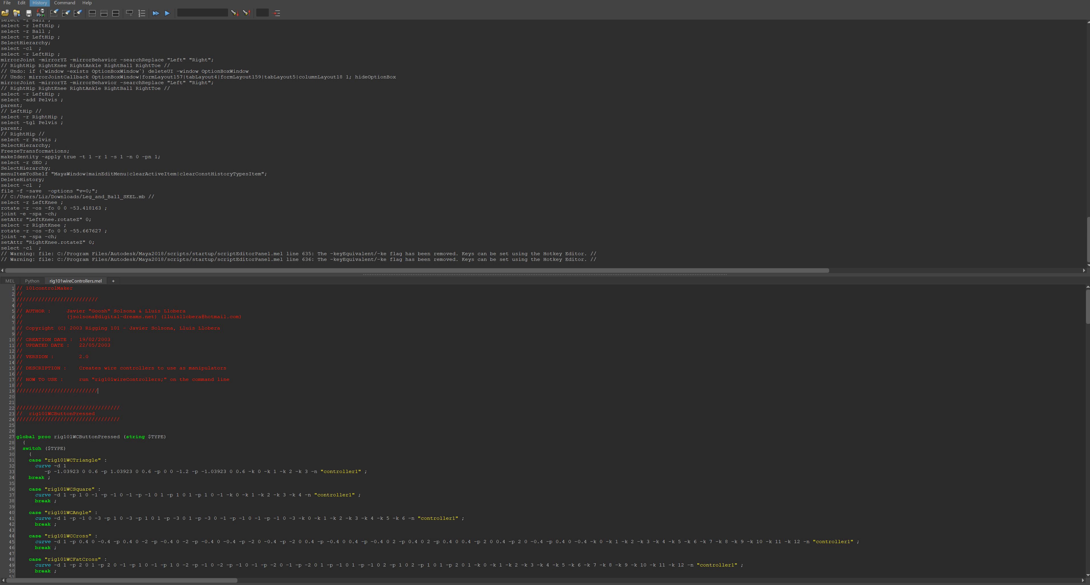
pyautogui.click(64, 3)
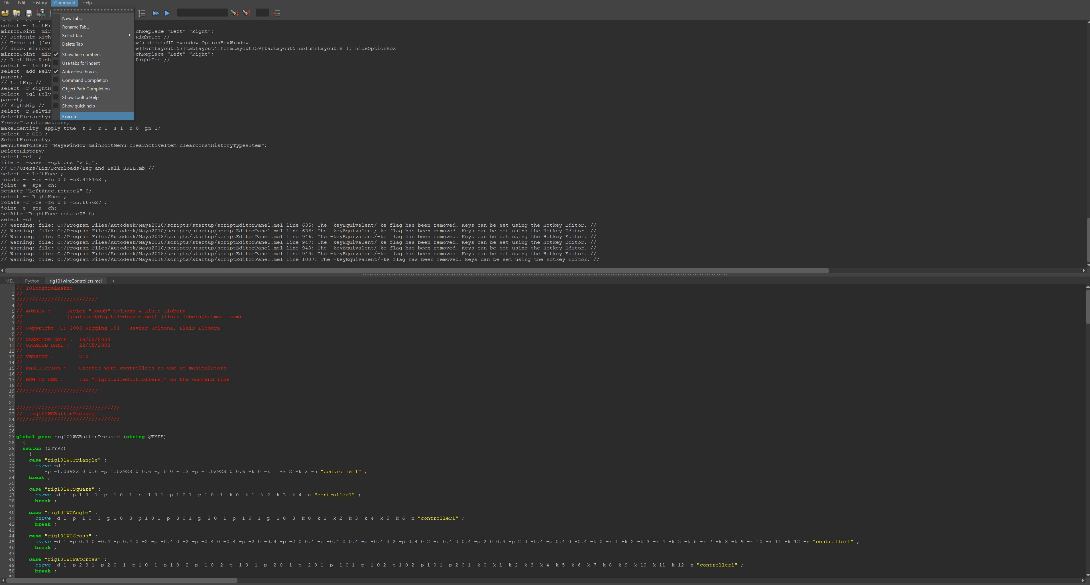
pyautogui.click(76, 116)
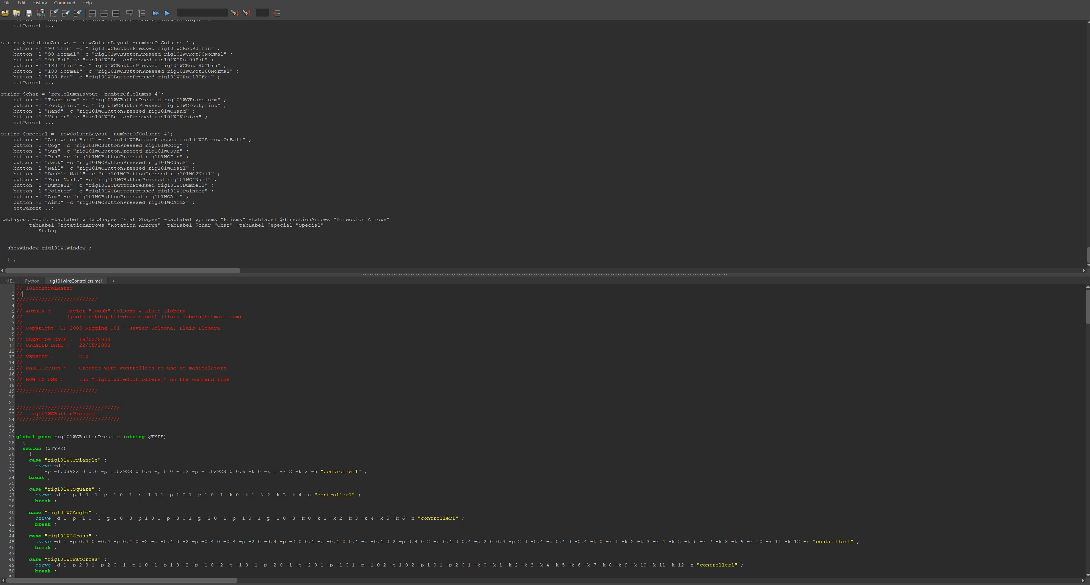
pyautogui.hotkey('ctrl', 'a')
pyautogui.click(64, 3)
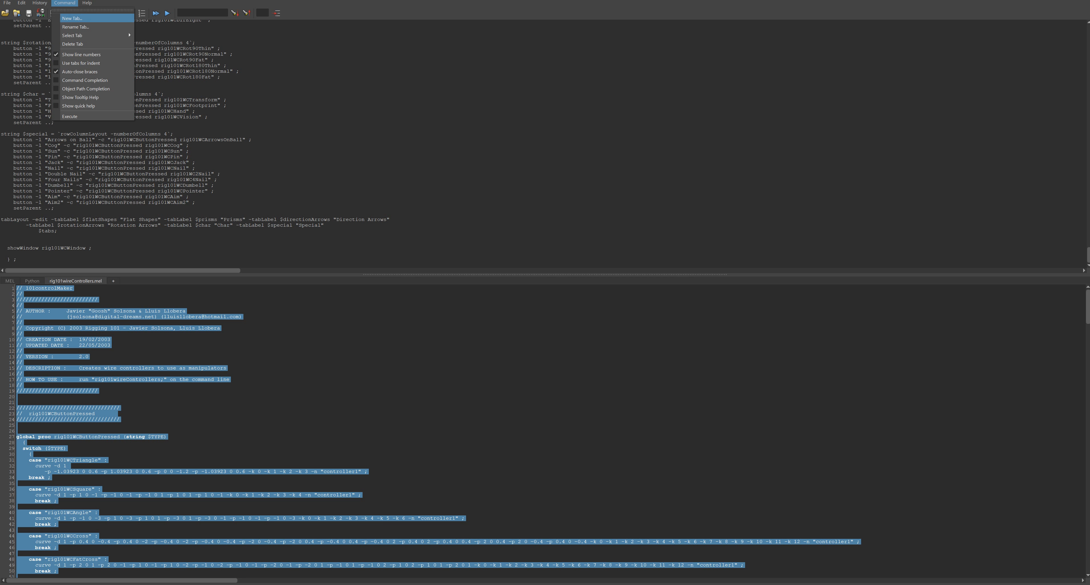
pyautogui.click(70, 116)
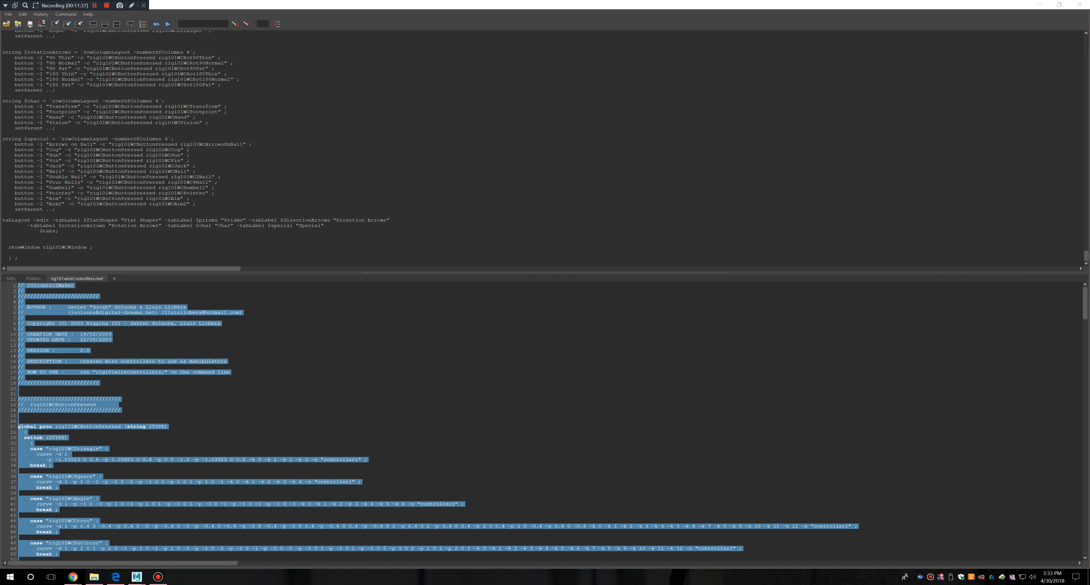
# Step: Put the Script Editor away and return to the character in the perspective view
pyautogui.click(1040, 5)
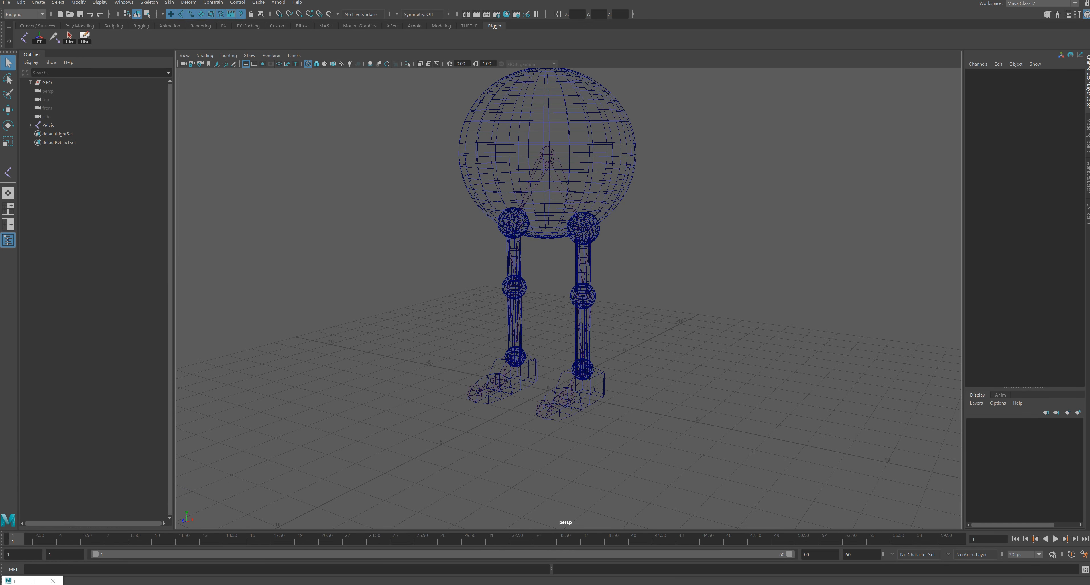
pyautogui.scroll(-2, 568, 296)
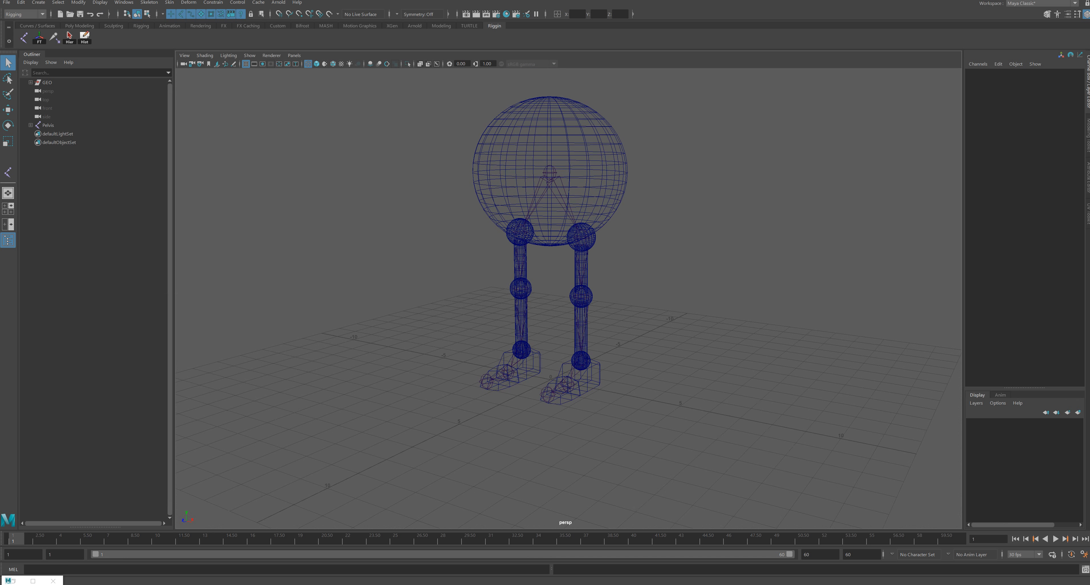
pyautogui.keyDown('alt'); pyautogui.moveTo(568, 297); pyautogui.dragTo(544, 299); pyautogui.keyUp('alt')
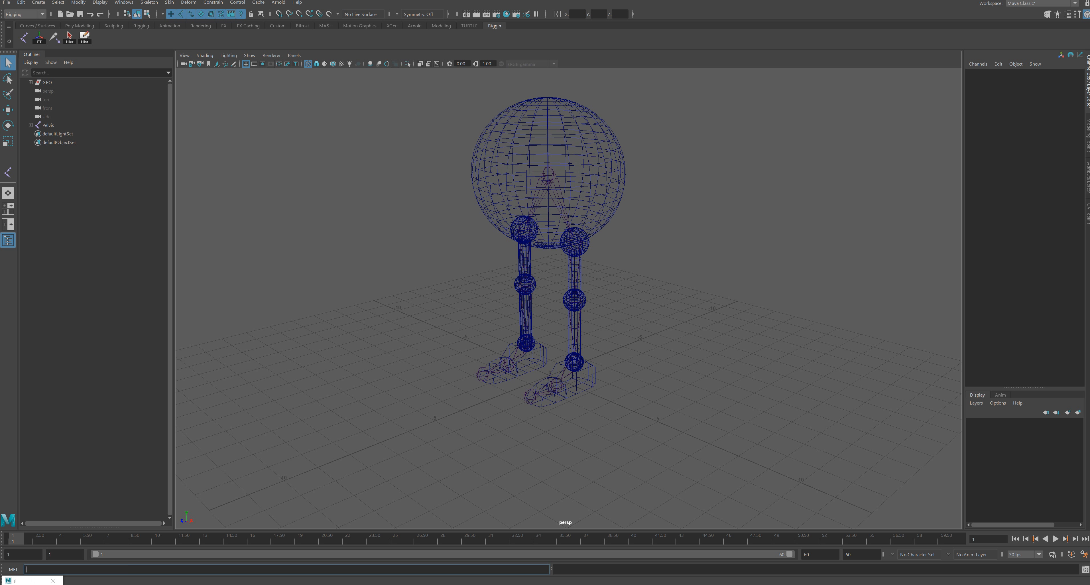
pyautogui.click(13, 581)
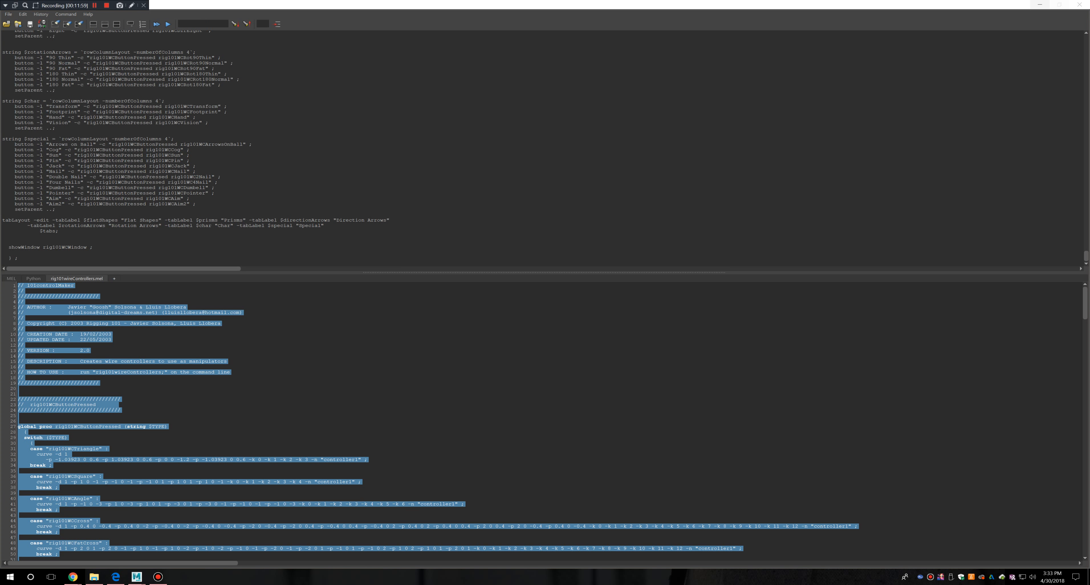
pyautogui.click(1059, 4)
pyautogui.moveTo(182, 69); pyautogui.dragTo(198, 85)
pyautogui.click(248, 86)
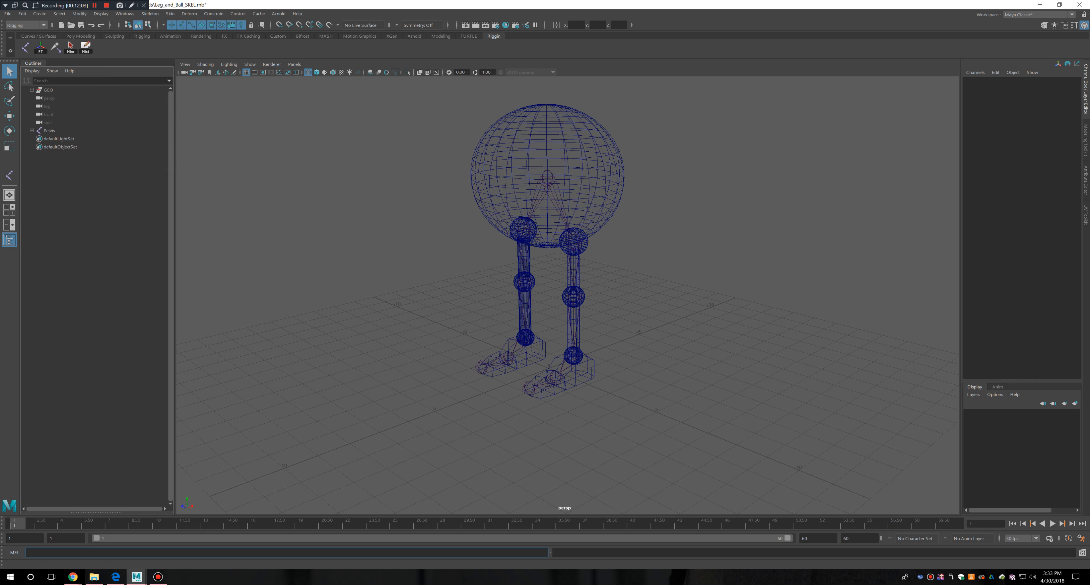
# Step: Switch to File Explorer and copy the script file's name, rig101wireControllers, without its extension
pyautogui.click(94, 576)
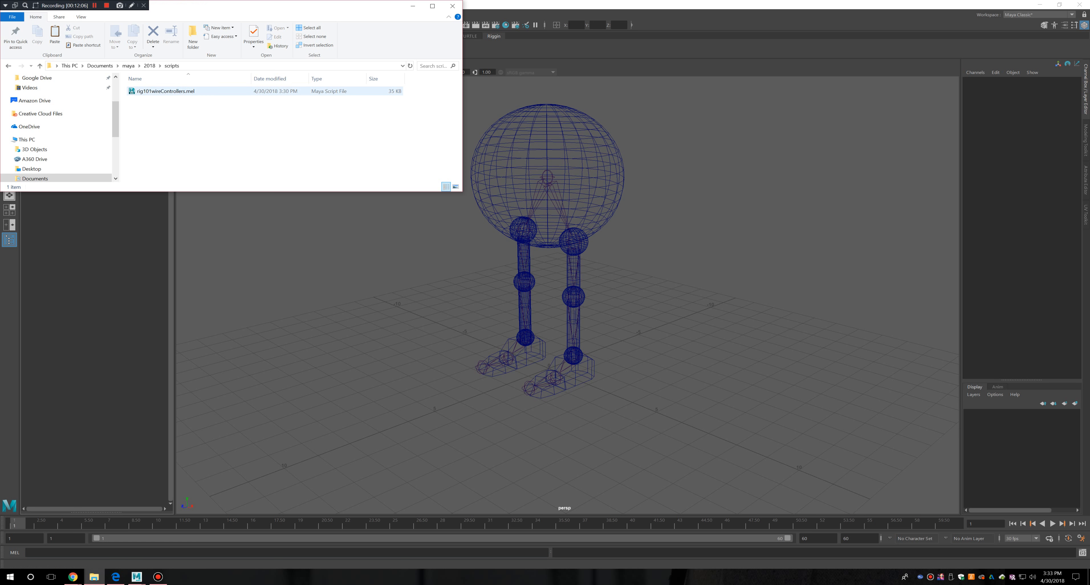
pyautogui.click(165, 91)
pyautogui.press('F2')
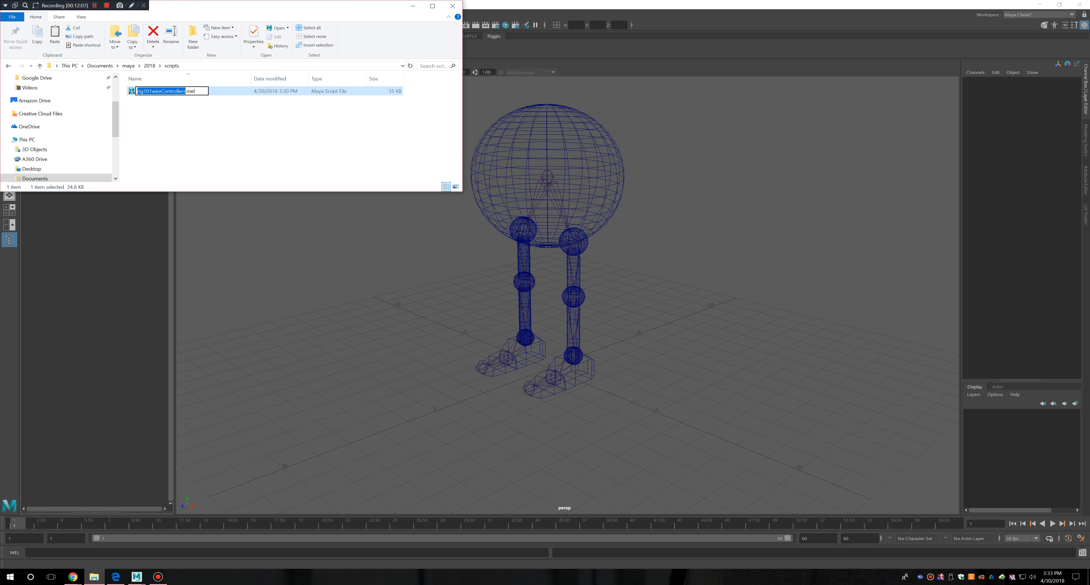
pyautogui.hotkey('ctrl', 'c')
pyautogui.press('Return')
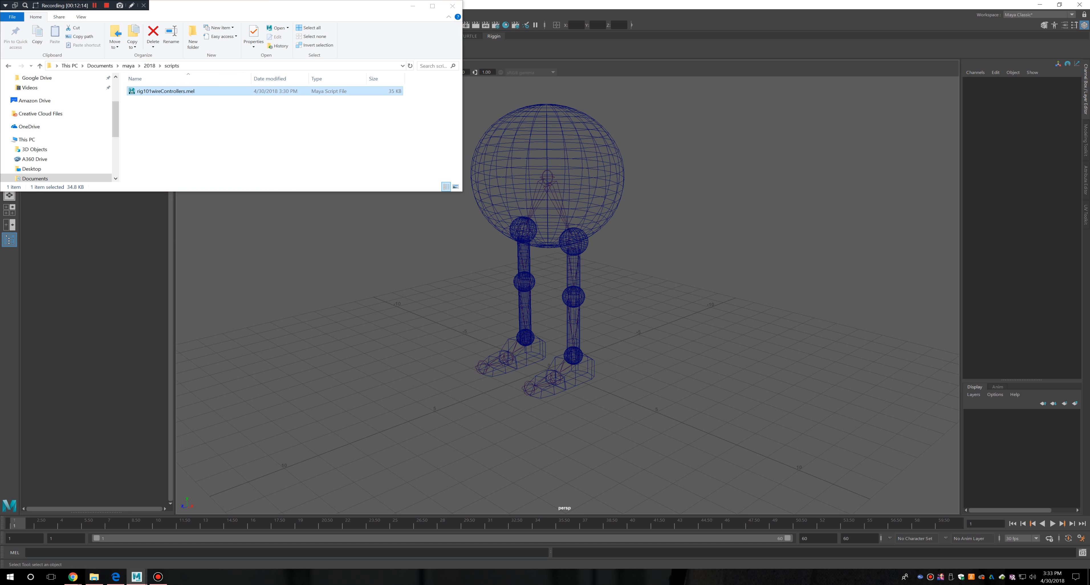
# Step: Return to Maya, run rig101wireControllers as a MEL command, and close the resulting wire controllers window
pyautogui.click(413, 6)
pyautogui.click(50, 553)
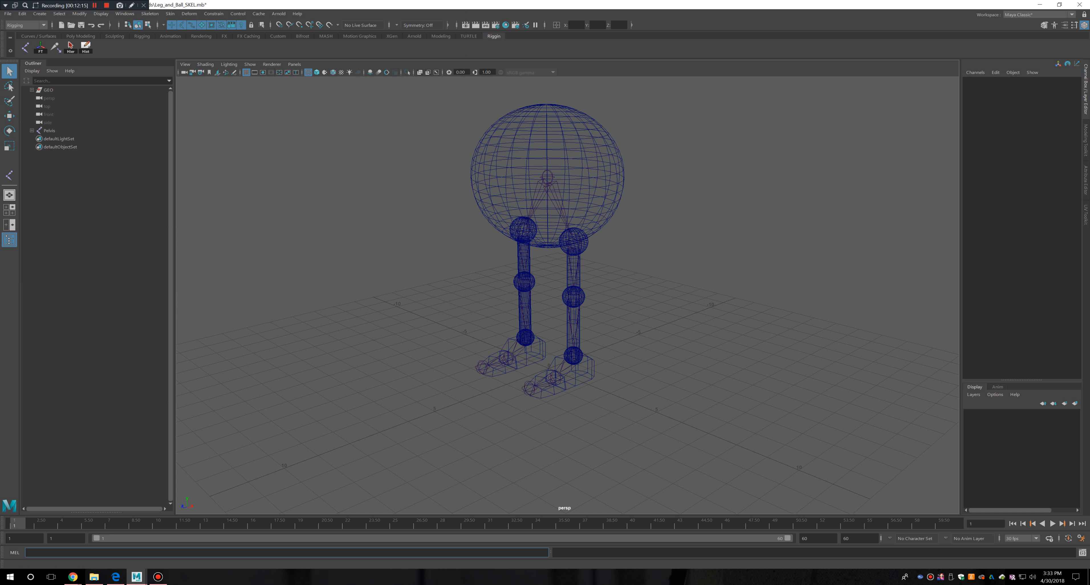
pyautogui.hotkey('ctrl', 'v')
pyautogui.press('Return')
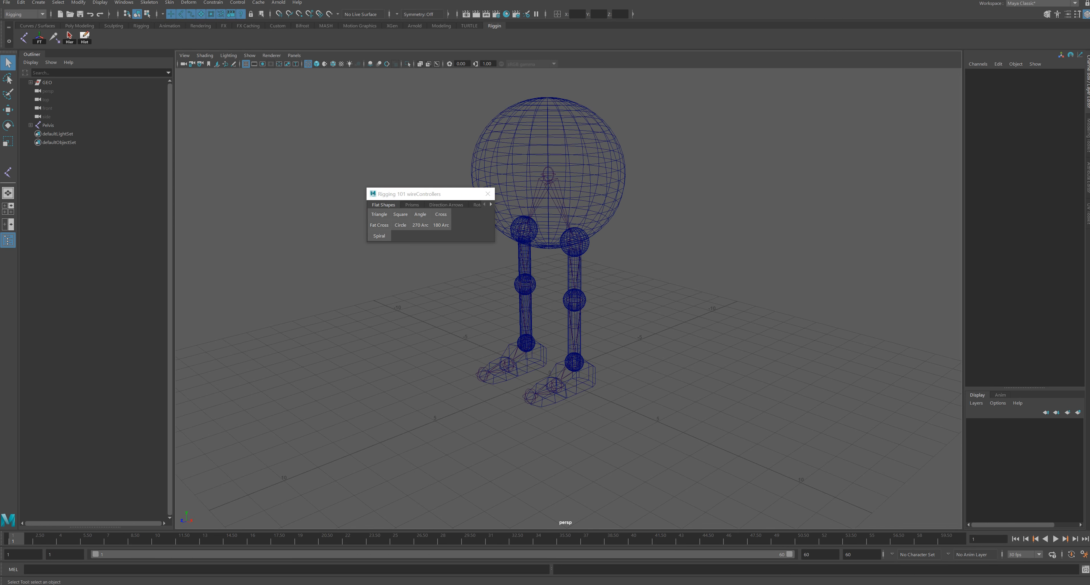
pyautogui.moveTo(432, 194); pyautogui.dragTo(409, 184)
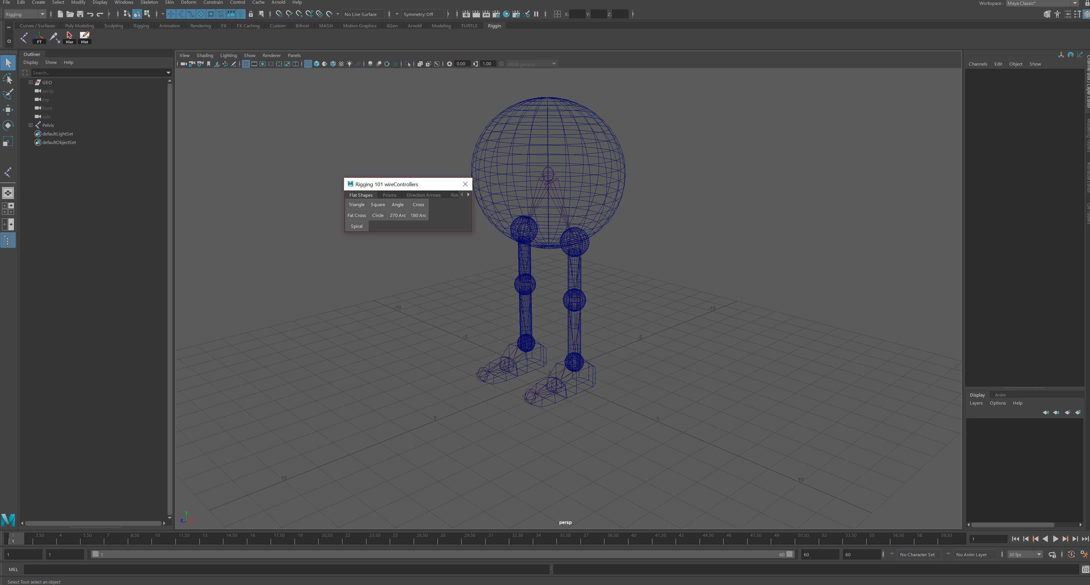
pyautogui.click(465, 184)
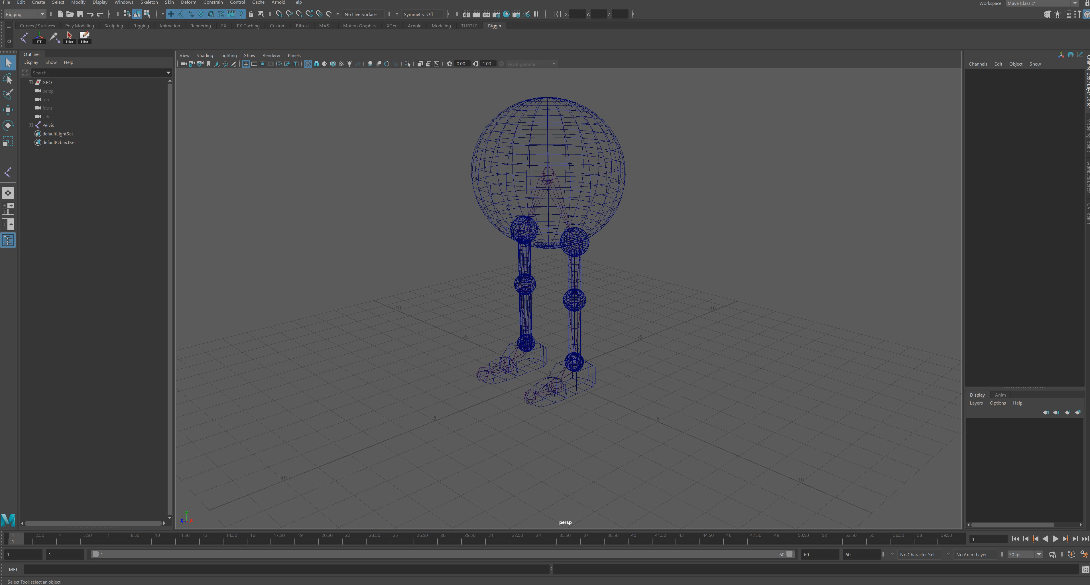
# Step: Enter rig101wireControllers in the MEL command line and save it to the Riggin shelf as a MEL script
pyautogui.click(27, 569)
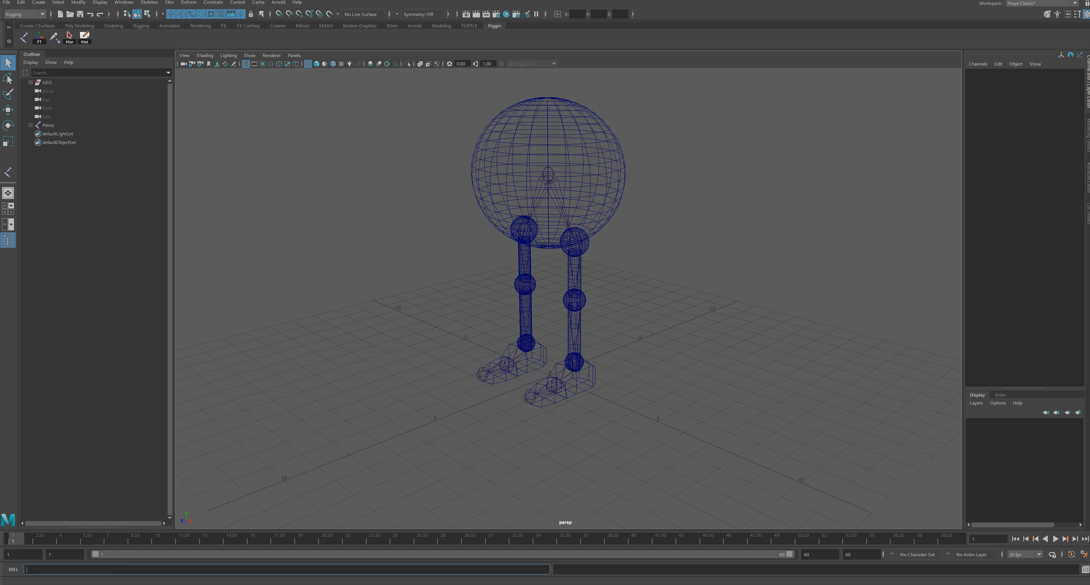
pyautogui.hotkey('ctrl', 'v')
pyautogui.moveTo(71, 569); pyautogui.dragTo(26, 569)
pyautogui.click(44, 569)
pyautogui.hotkey('ctrl', 'v')
pyautogui.hotkey('ctrl', 'z')
pyautogui.hotkey('ctrl', 'a')
pyautogui.click(70, 569)
pyautogui.moveTo(49, 569); pyautogui.dragTo(93, 38)
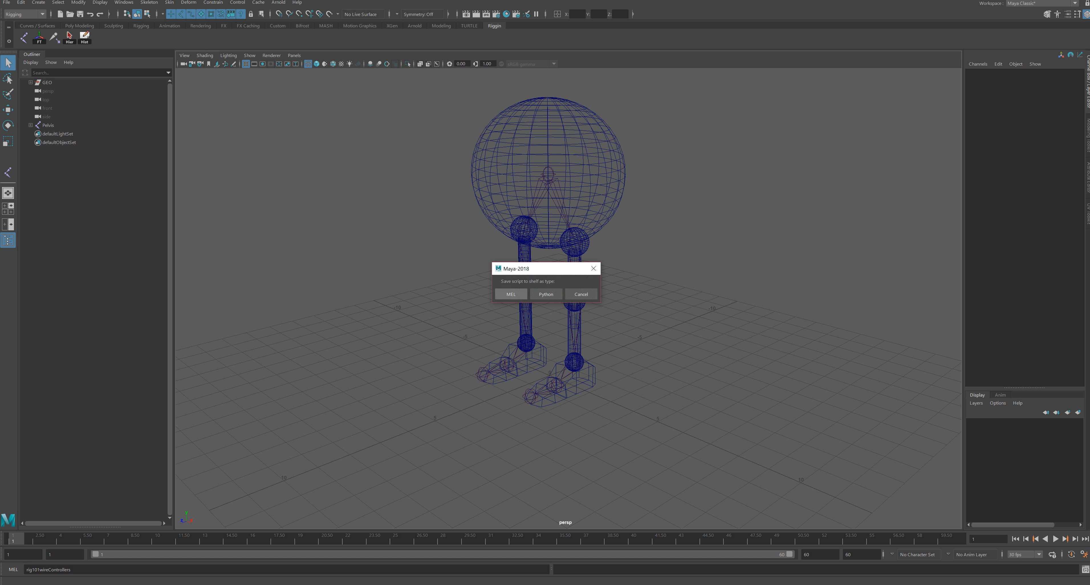
pyautogui.click(511, 293)
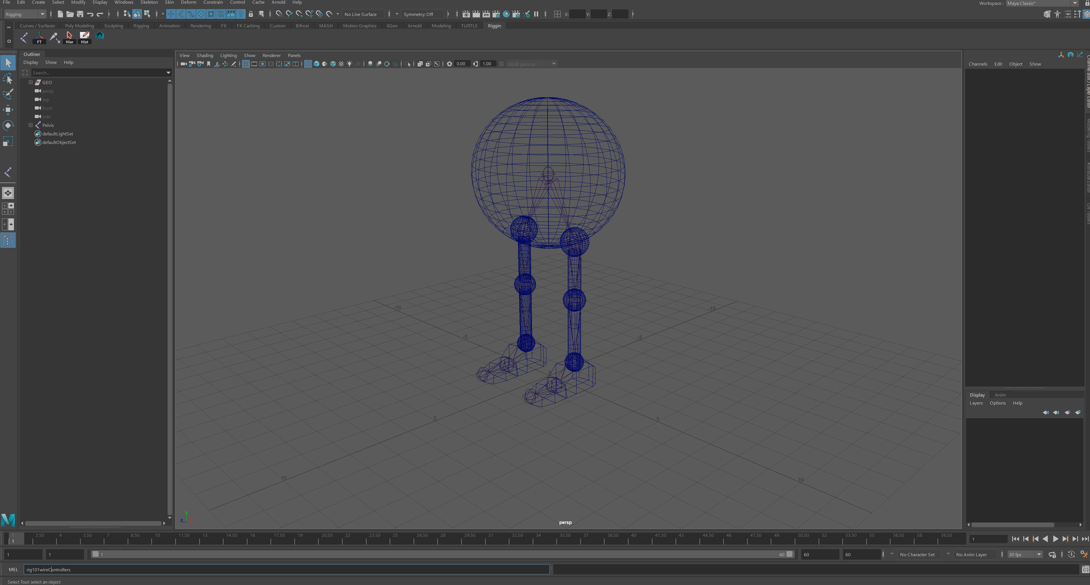
# Step: Clear the command line, test the new rig101wireControllers shelf item, and close the window it launches
pyautogui.doubleClick(52, 569)
pyautogui.press('BackSpace')
pyautogui.click(100, 36)
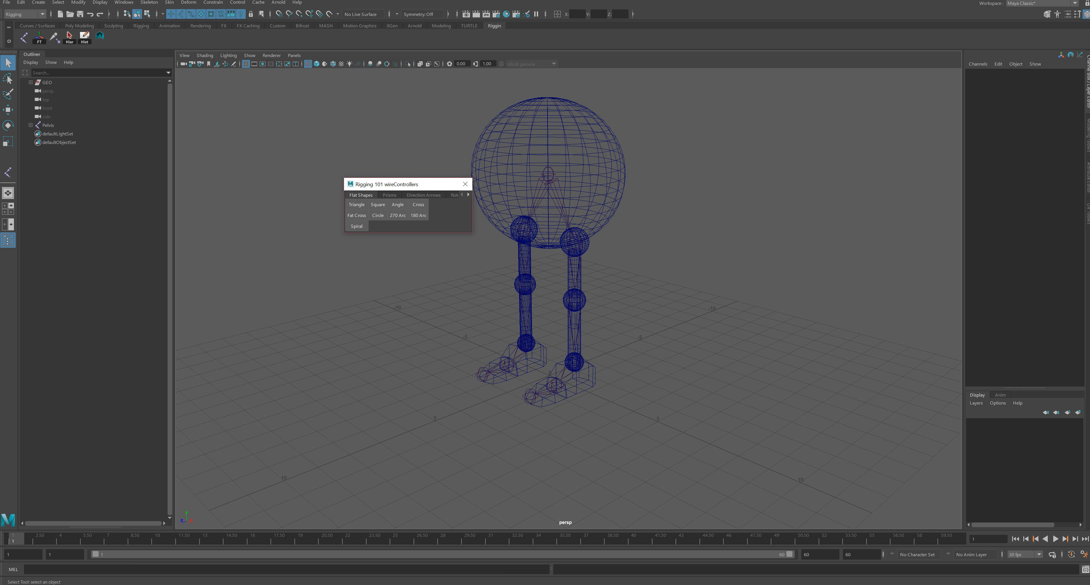
pyautogui.click(464, 183)
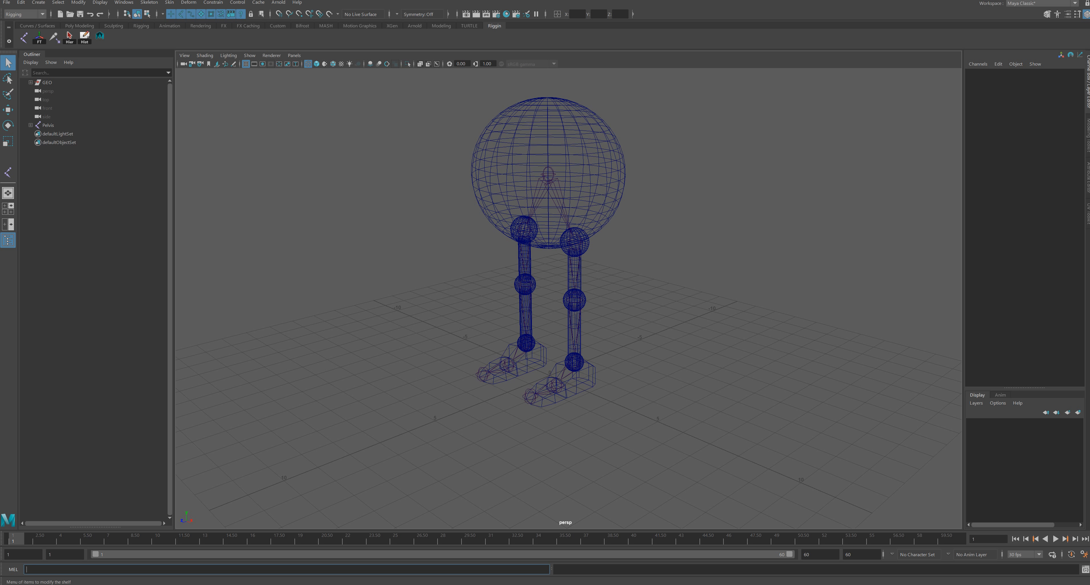
# Step: Give the rig101wireControllers shelf item the icon label rig101 in the Shelf Editor and save all shelves
pyautogui.click(9, 41)
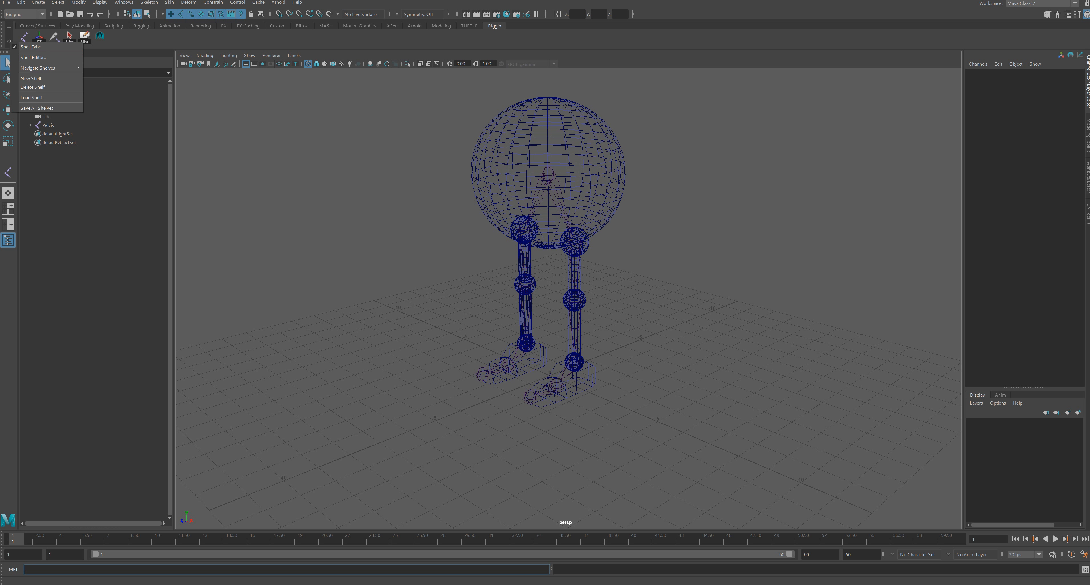
pyautogui.click(34, 57)
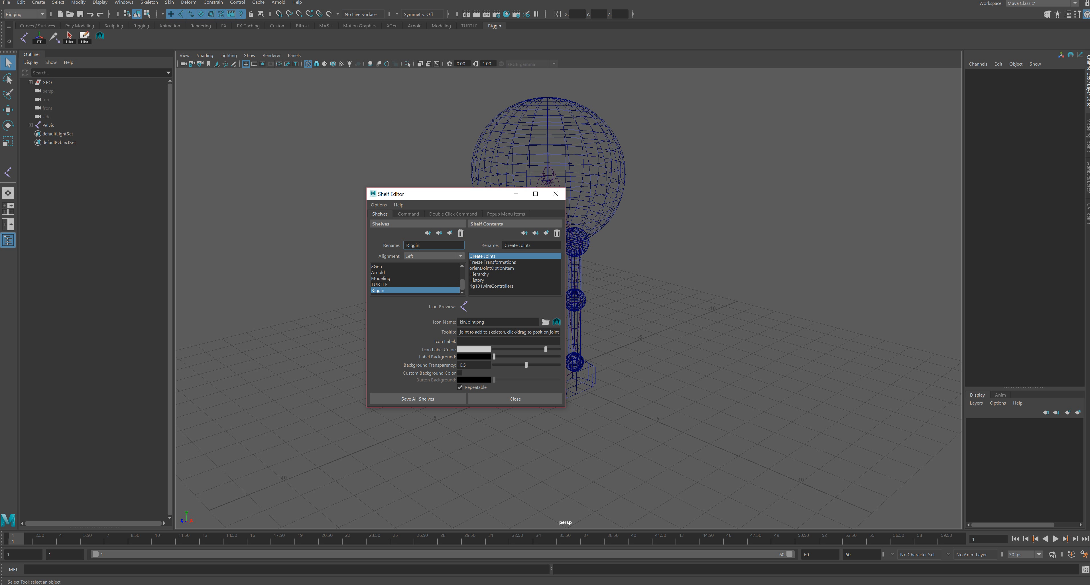
pyautogui.click(491, 286)
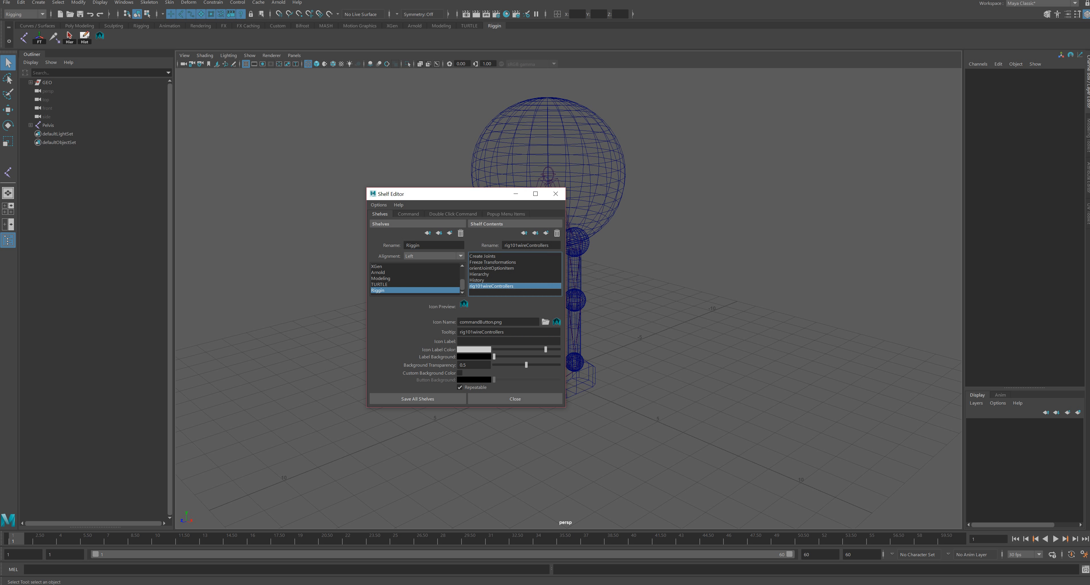
pyautogui.click(508, 341)
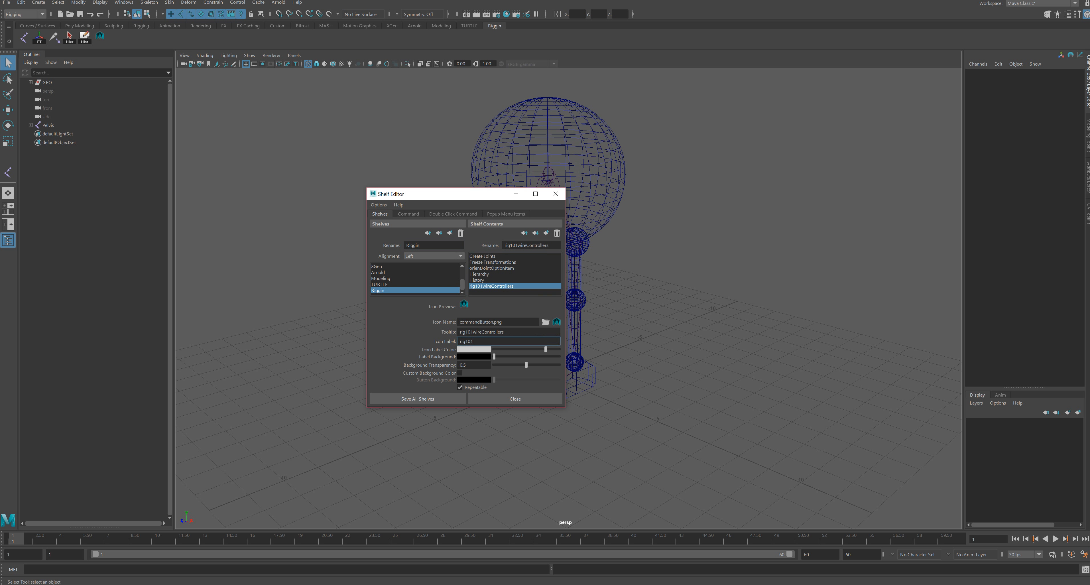
pyautogui.click(418, 399)
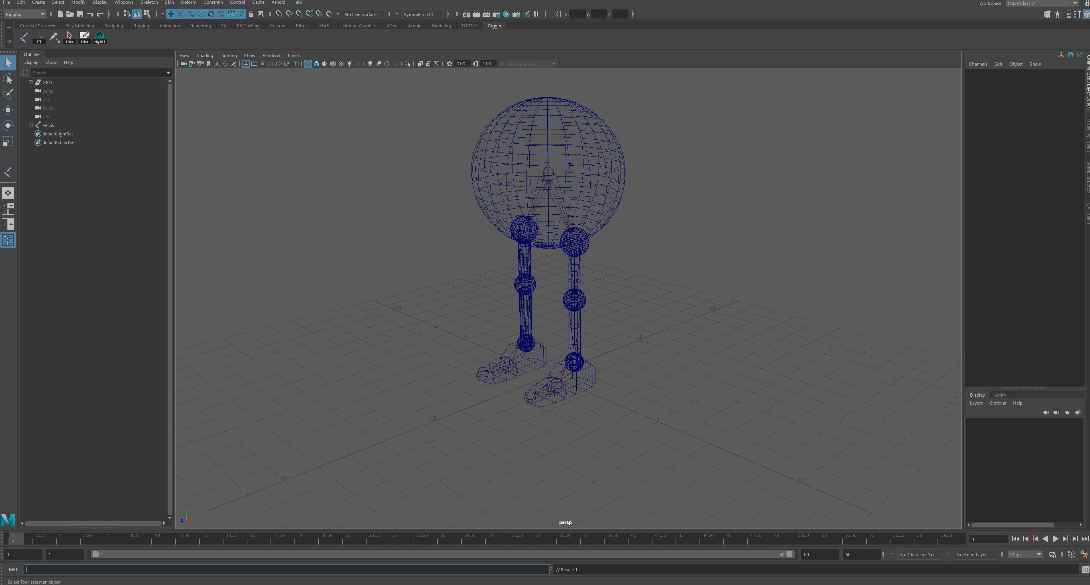
# Step: Launch the Rigging 101 wireControllers window from the shelf and place it beside the character
pyautogui.click(100, 36)
pyautogui.moveTo(405, 185); pyautogui.dragTo(288, 124)
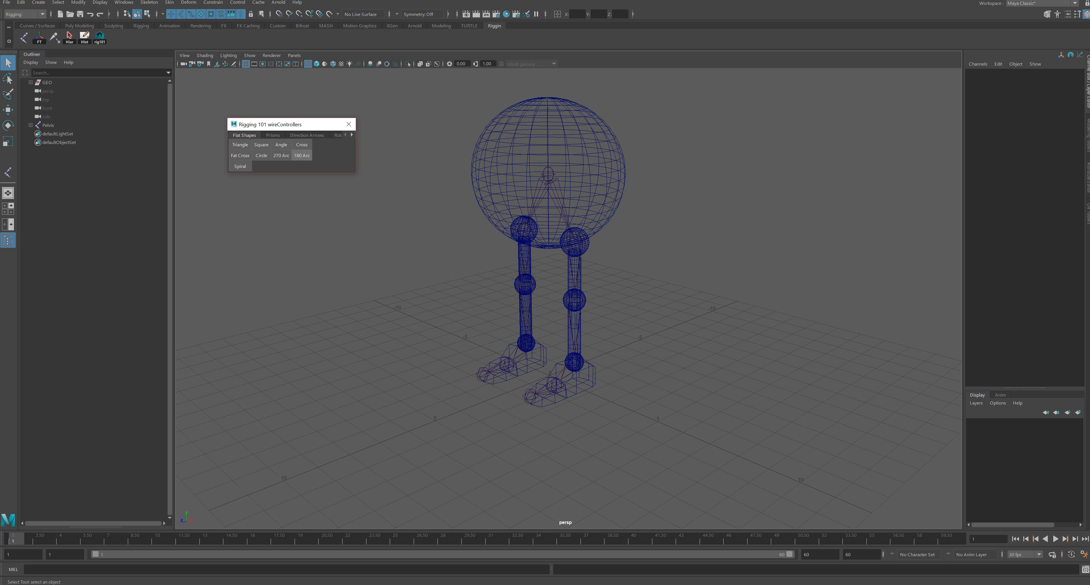
# Step: Widen the Rigging 101 wireControllers window to show all its shape categories and move it further from the character
pyautogui.moveTo(355, 148); pyautogui.dragTo(436, 149)
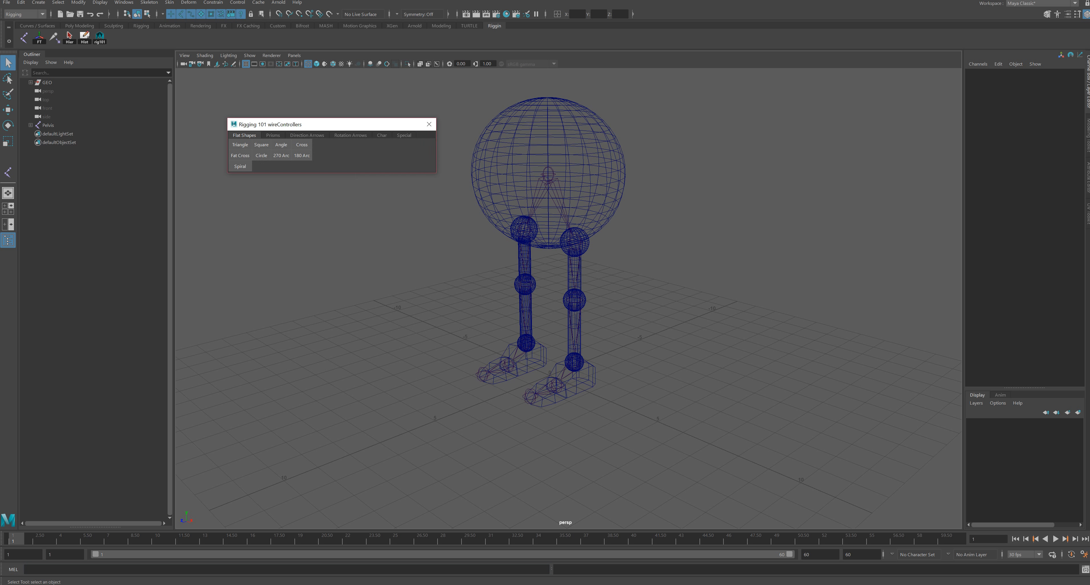
pyautogui.moveTo(342, 128); pyautogui.dragTo(302, 94)
pyautogui.click(38, 2)
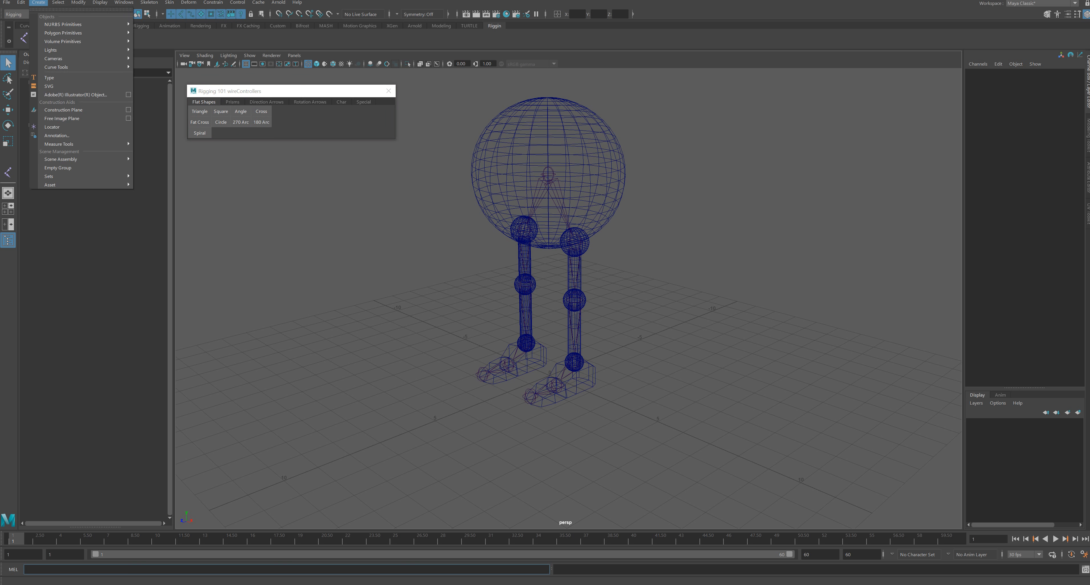
pyautogui.moveTo(84, 24)
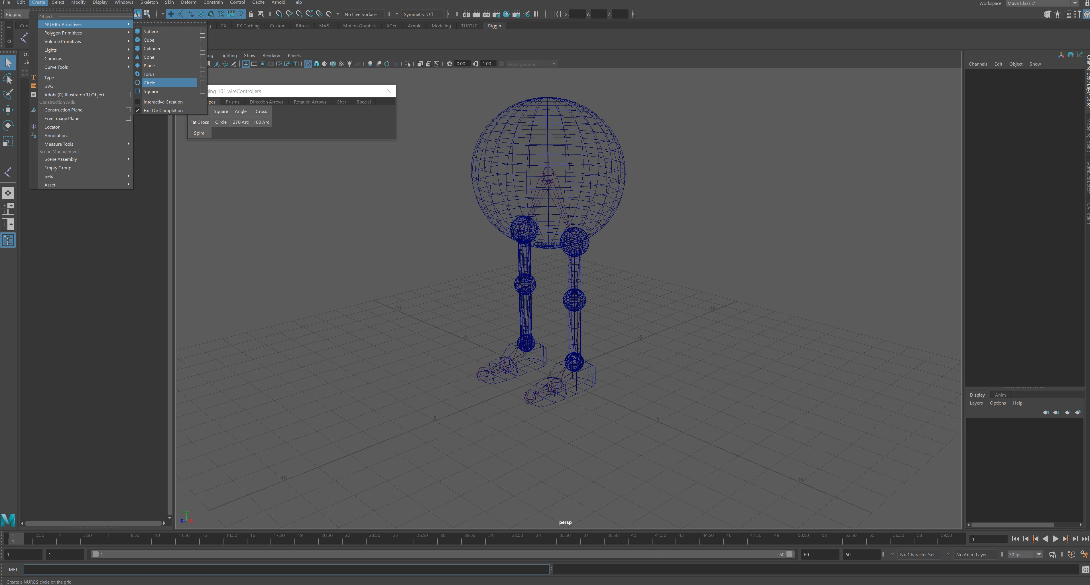
pyautogui.click(161, 83)
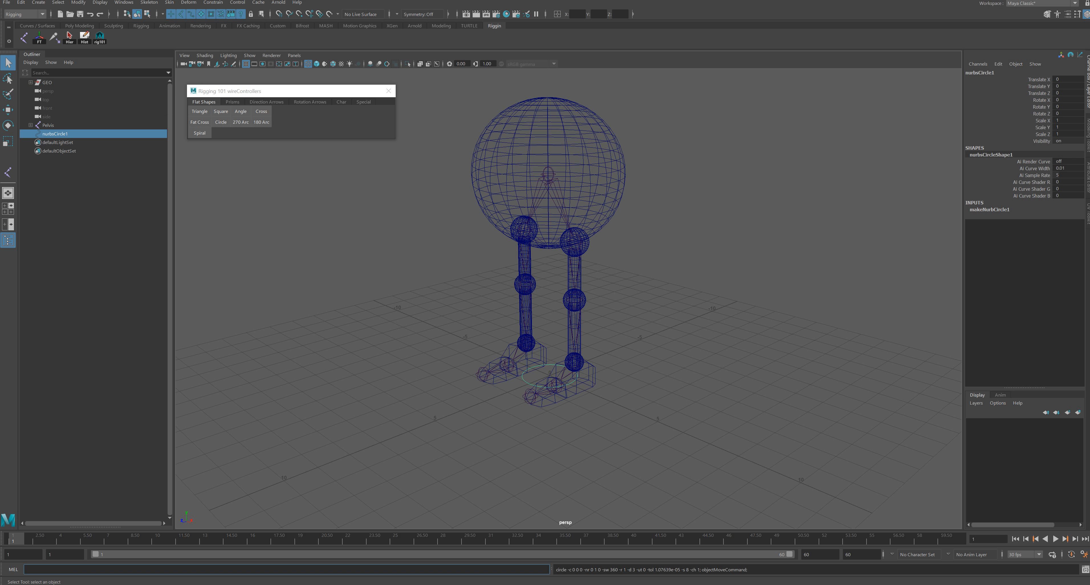
pyautogui.keyDown('alt'); pyautogui.moveTo(487, 263); pyautogui.dragTo(614, 304); pyautogui.keyUp('alt')
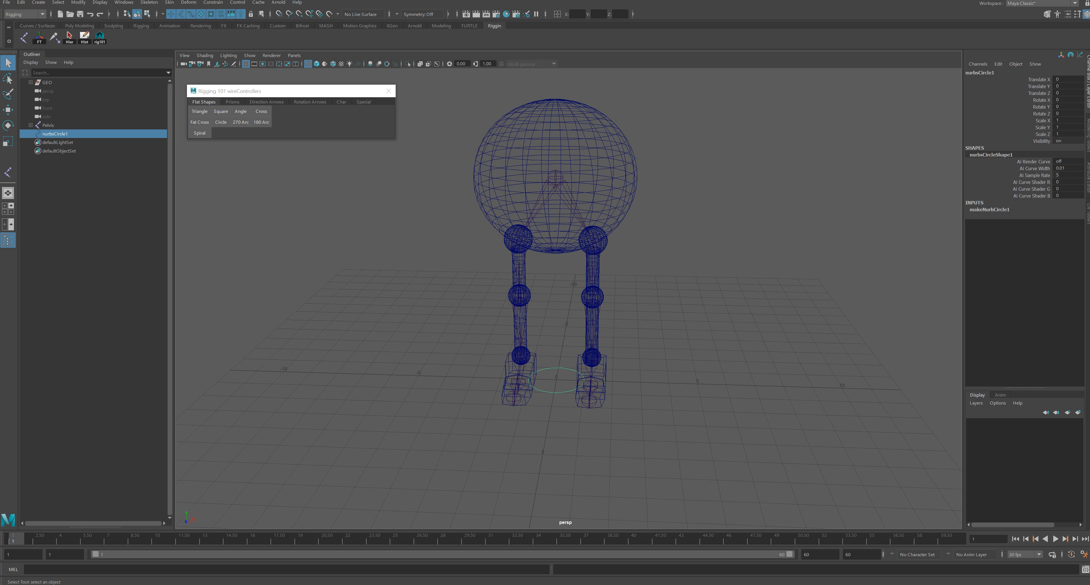
pyautogui.press('Delete')
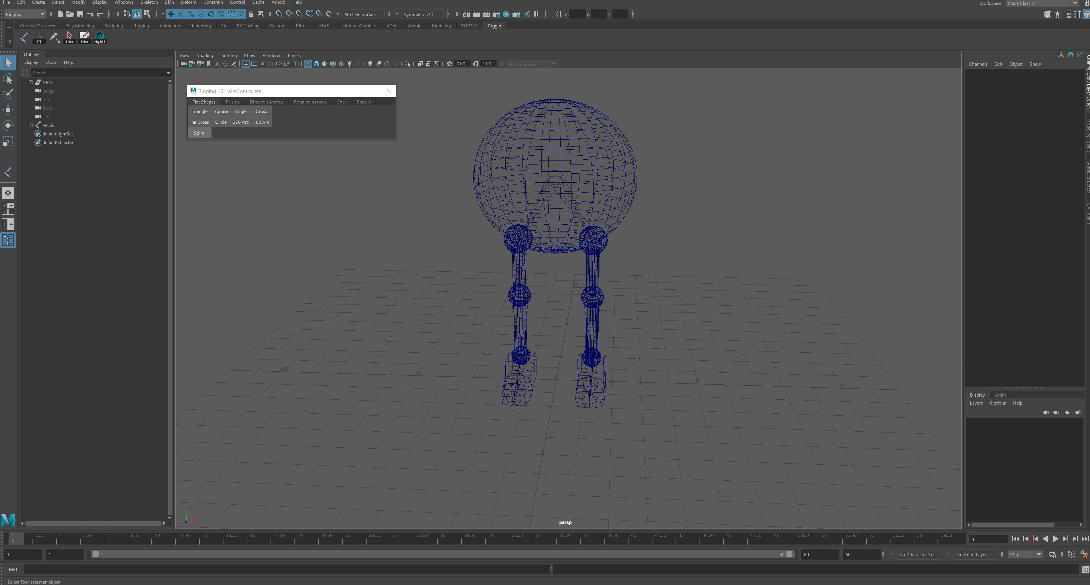
# Step: Create a Footprint controller from the Char shapes, scale it uniformly to 1.359, and place it around the left foot at X 1.142
pyautogui.click(341, 102)
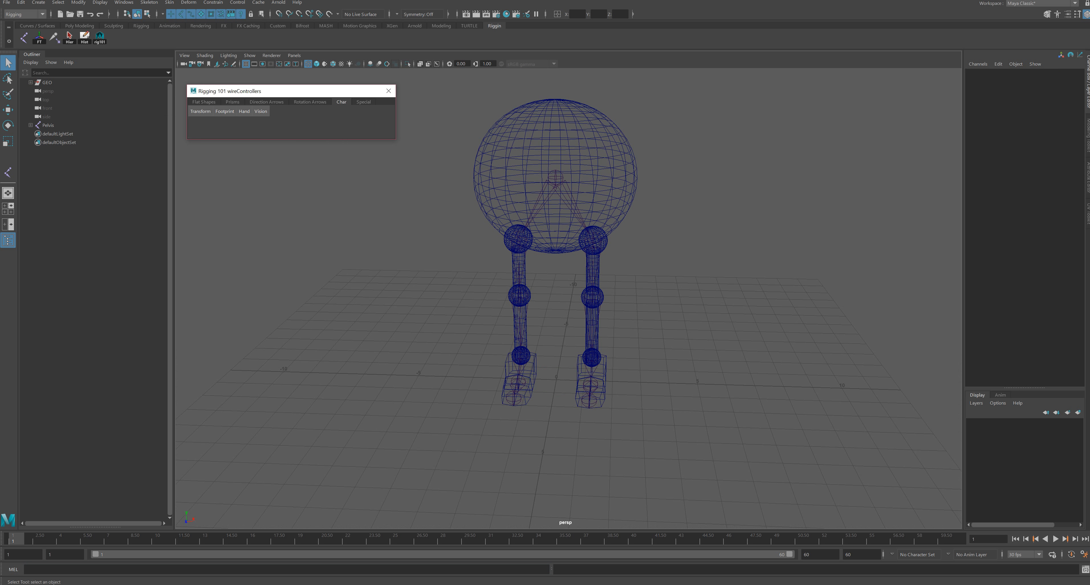
pyautogui.click(225, 111)
pyautogui.keyDown('alt'); pyautogui.moveTo(525, 271); pyautogui.dragTo(513, 309); pyautogui.keyUp('alt')
pyautogui.press('w')
pyautogui.keyDown('alt'); pyautogui.moveTo(593, 363); pyautogui.dragTo(605, 330); pyautogui.keyUp('alt')
pyautogui.press('r')
pyautogui.press('w')
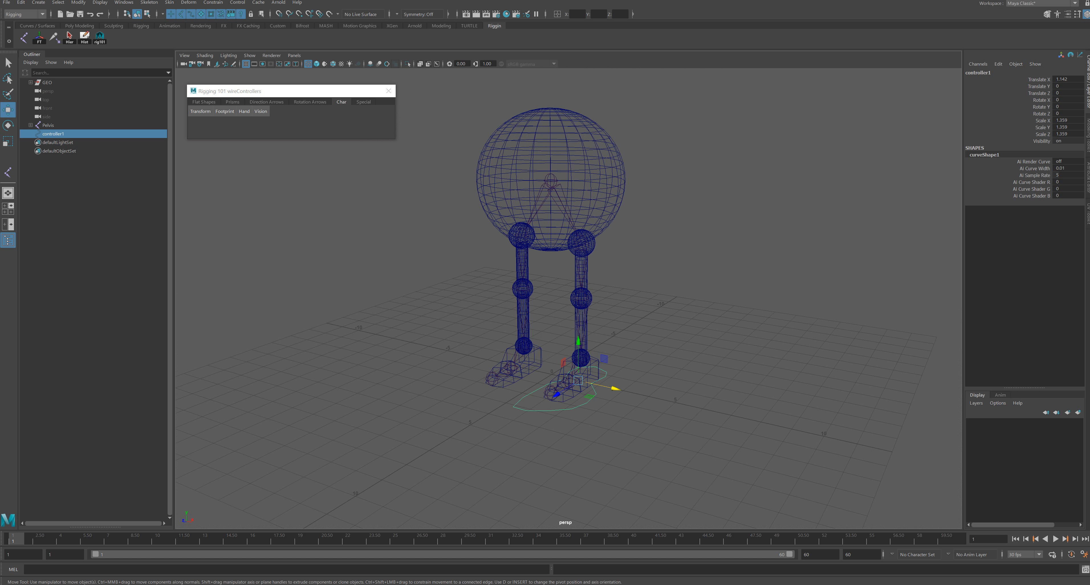
# Step: Duplicate the footprint controller, rotate the copy -180 degrees about Z, and move it around the right foot at X -1.245
pyautogui.keyDown('alt'); pyautogui.moveTo(605, 330); pyautogui.dragTo(505, 394); pyautogui.keyUp('alt')
pyautogui.hotkey('ctrl', 'd')
pyautogui.press('e')
pyautogui.keyDown('alt'); pyautogui.moveTo(525, 344); pyautogui.dragTo(568, 351); pyautogui.keyUp('alt')
pyautogui.press('w')
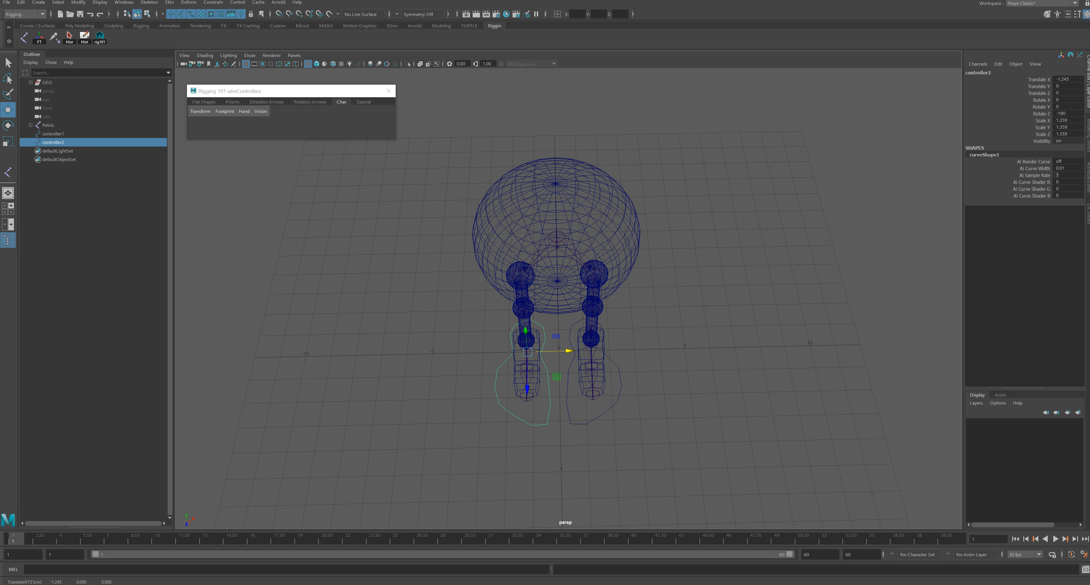
# Step: Freeze the transformations of both footprint controllers and delete their construction history
pyautogui.moveTo(526, 426); pyautogui.dragTo(586, 408)
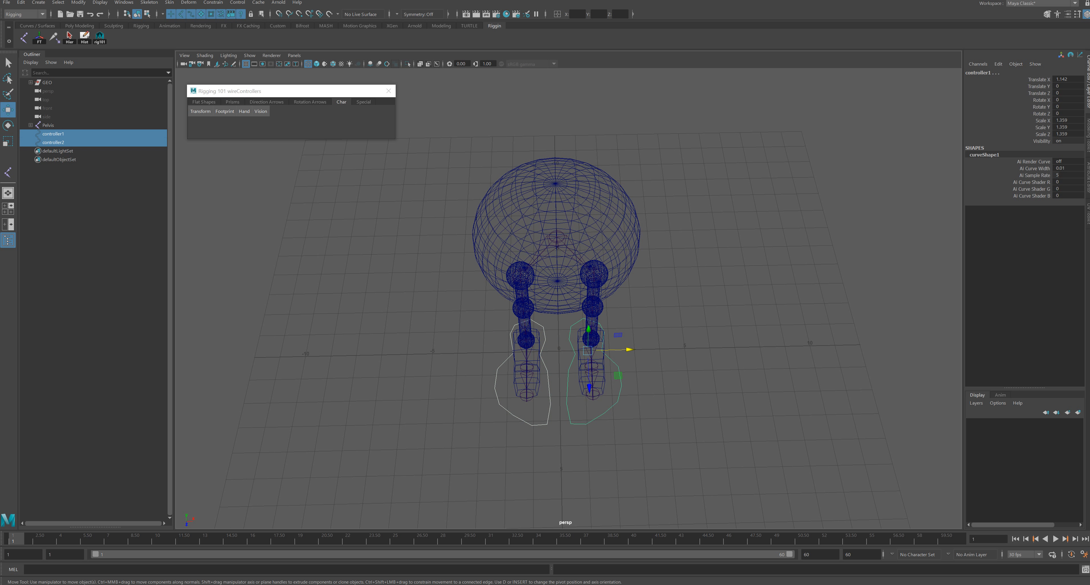
pyautogui.click(39, 37)
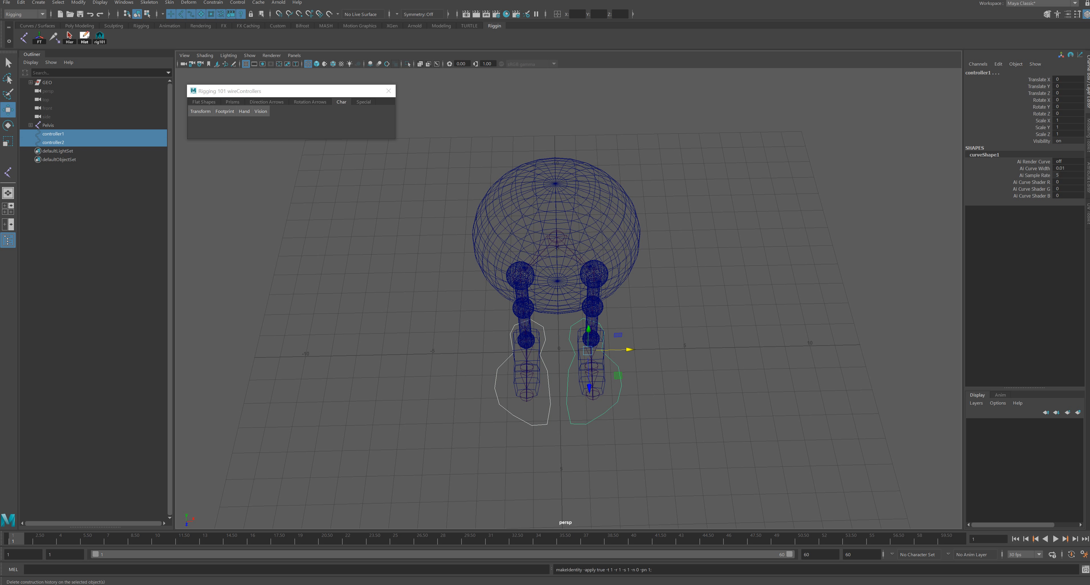
pyautogui.click(85, 37)
# Step: Rename the footprint controller around the left foot as LeftFootCtrl
pyautogui.click(609, 440)
pyautogui.moveTo(605, 432); pyautogui.dragTo(583, 415)
pyautogui.doubleClick(977, 73)
pyautogui.write('LeftFootCtrl')
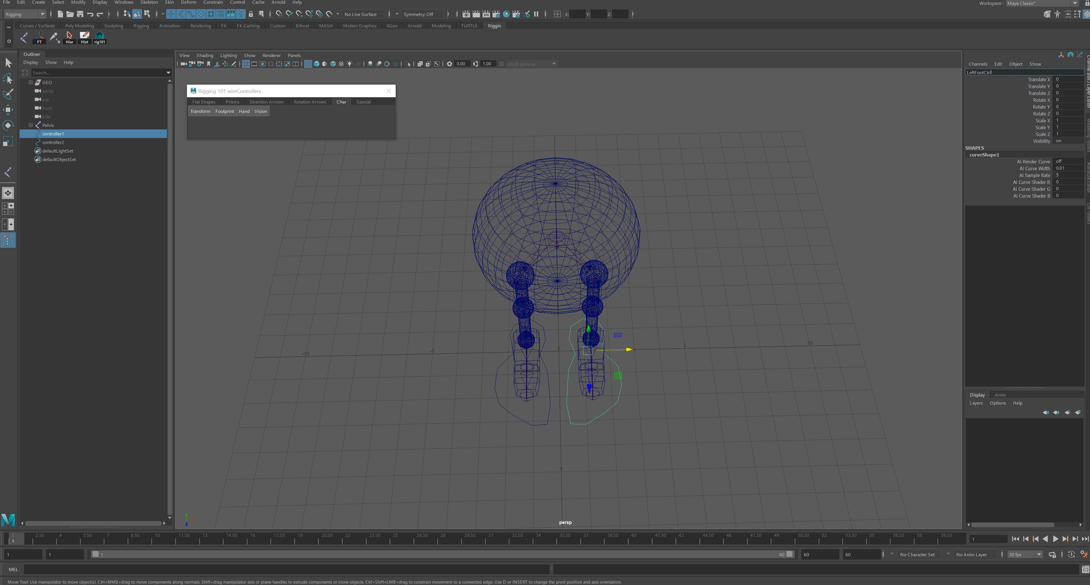
pyautogui.press('Return')
# Step: Rename the footprint controller around the right foot as RightFootCtrl
pyautogui.moveTo(538, 431); pyautogui.dragTo(530, 426)
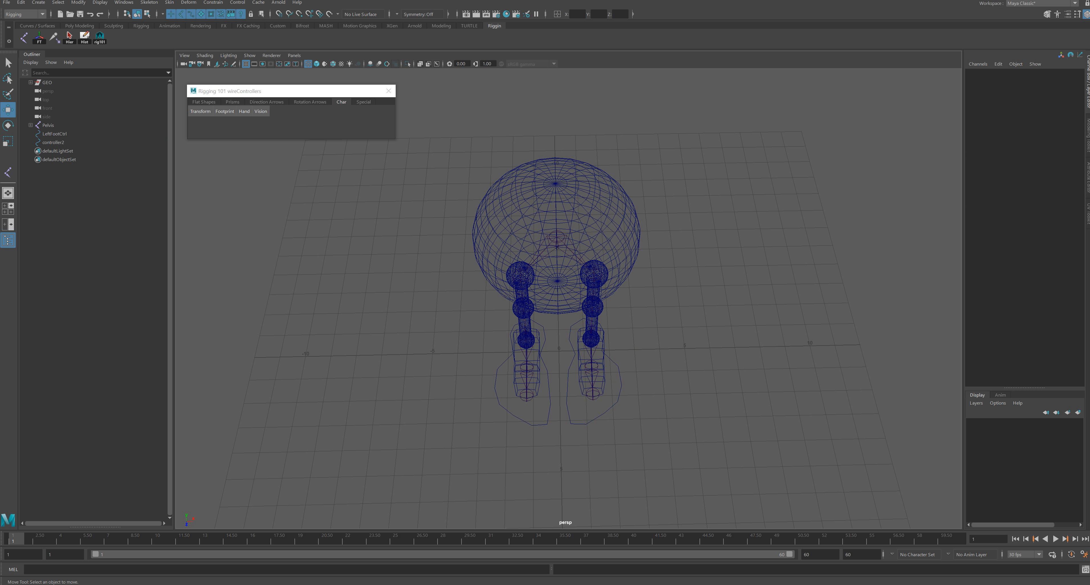
pyautogui.click(532, 425)
pyautogui.click(978, 72)
pyautogui.write('E')
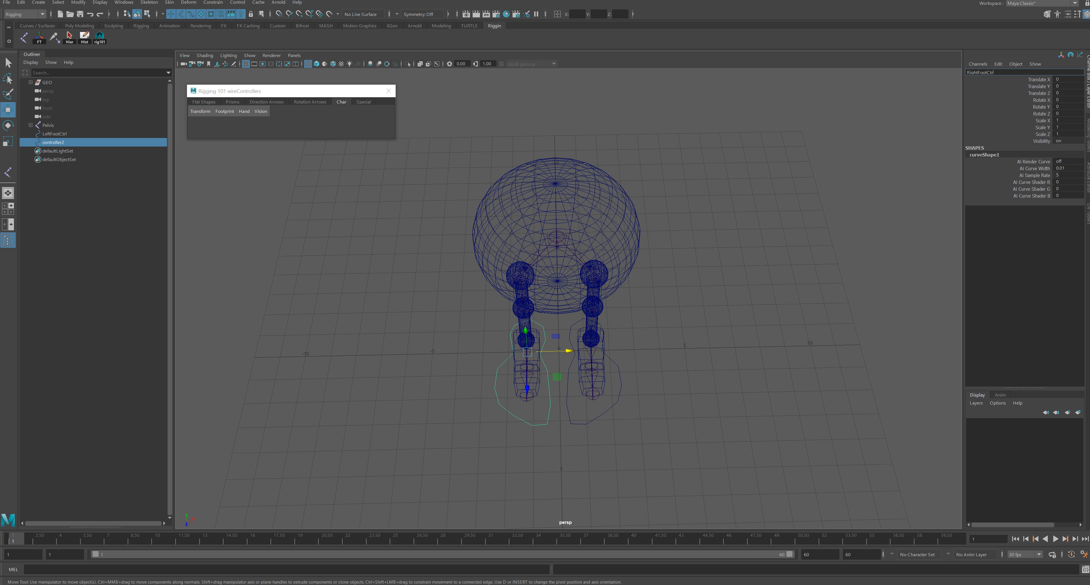
pyautogui.press('Return')
# Step: Create a flat Circle controller, raise it to the body's middle, and scale it uniformly to 3.338 so it surrounds the sphere
pyautogui.keyDown('alt'); pyautogui.moveTo(626, 364); pyautogui.dragTo(592, 296); pyautogui.keyUp('alt')
pyautogui.click(204, 101)
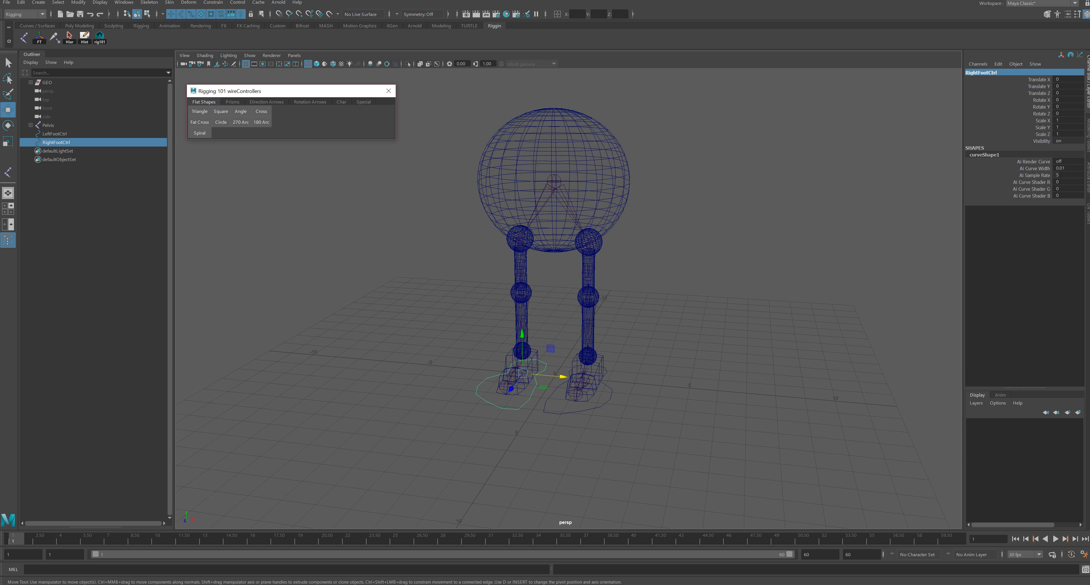
pyautogui.click(221, 122)
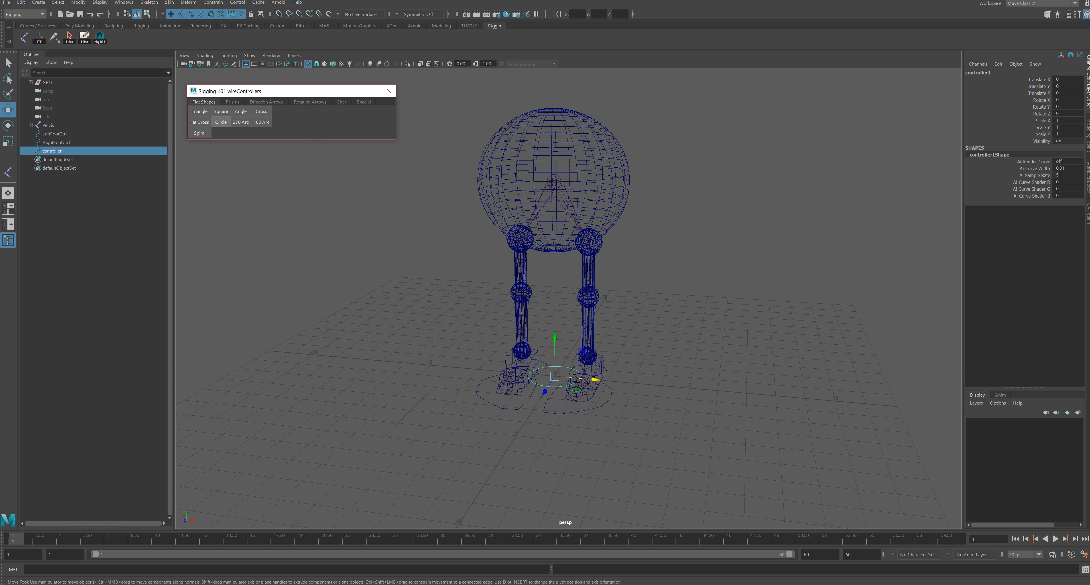
pyautogui.moveTo(555, 347); pyautogui.dragTo(601, 184)
pyautogui.press('r')
pyautogui.keyDown('alt'); pyautogui.moveTo(601, 184); pyautogui.dragTo(548, 196); pyautogui.keyUp('alt')
# Step: Snap the circle controller to the pelvis joint at the middle of the spherical body
pyautogui.press('w')
pyautogui.press('v')
pyautogui.scroll(2, 550, 212)
pyautogui.keyDown('alt'); pyautogui.moveTo(550, 211); pyautogui.dragTo(562, 243, button='middle'); pyautogui.keyUp('alt')
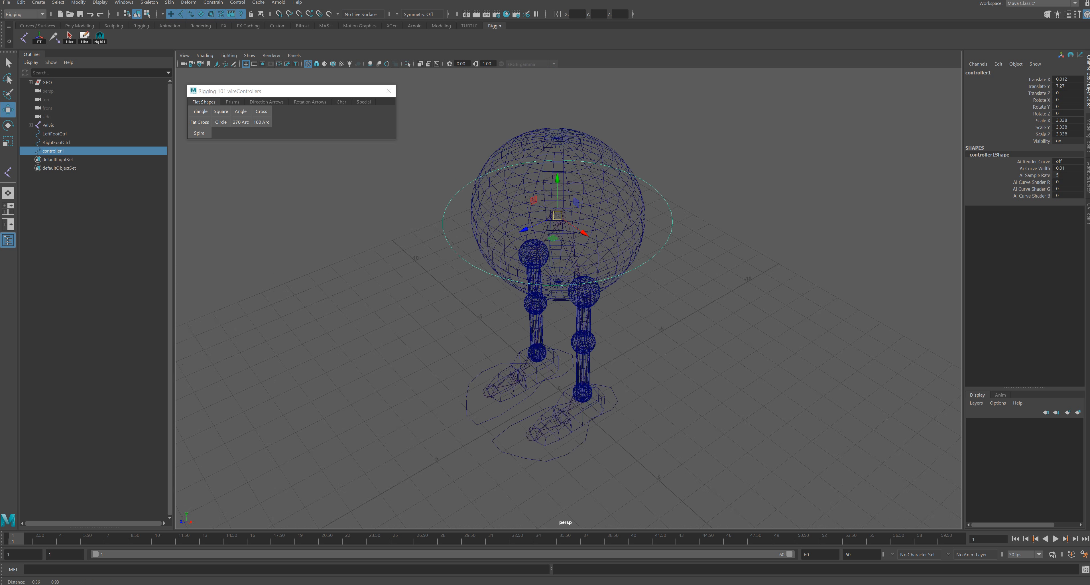
pyautogui.keyDown('alt'); pyautogui.moveTo(563, 244); pyautogui.dragTo(508, 211); pyautogui.keyUp('alt')
pyautogui.scroll(2, 507, 212)
pyautogui.keyDown('alt'); pyautogui.moveTo(508, 211); pyautogui.dragTo(529, 271, button='middle'); pyautogui.keyUp('alt')
pyautogui.keyDown('alt'); pyautogui.moveTo(529, 271); pyautogui.dragTo(685, 305); pyautogui.keyUp('alt')
pyautogui.press('v')
pyautogui.scroll(-1, 683, 270)
# Step: Freeze the circle controller's transformations, delete its history, and rename it HipsCtrl
pyautogui.click(39, 37)
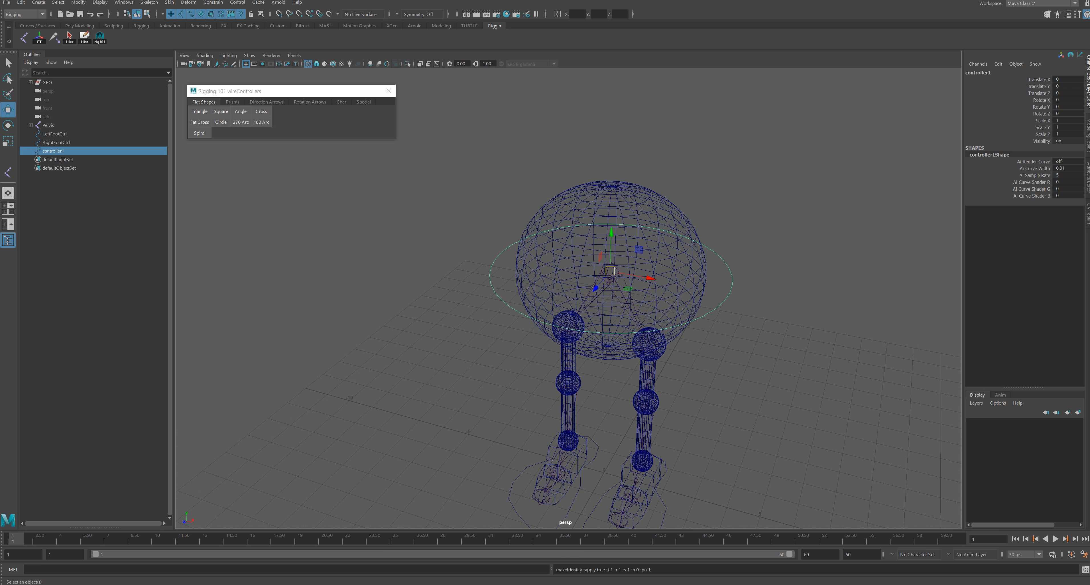
pyautogui.click(84, 37)
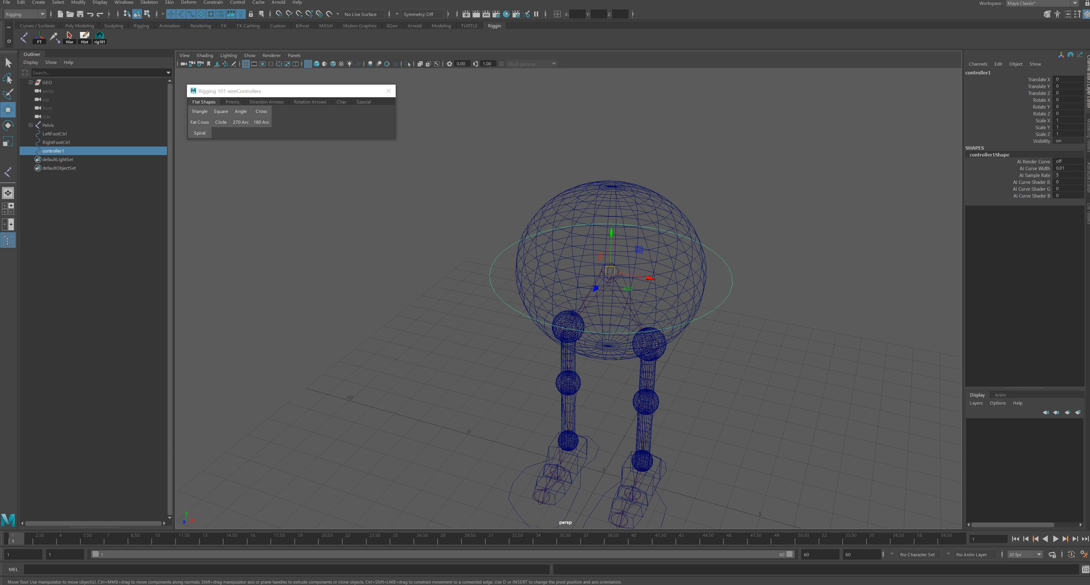
pyautogui.doubleClick(978, 73)
pyautogui.write('HipsCtrl')
pyautogui.press('Return')
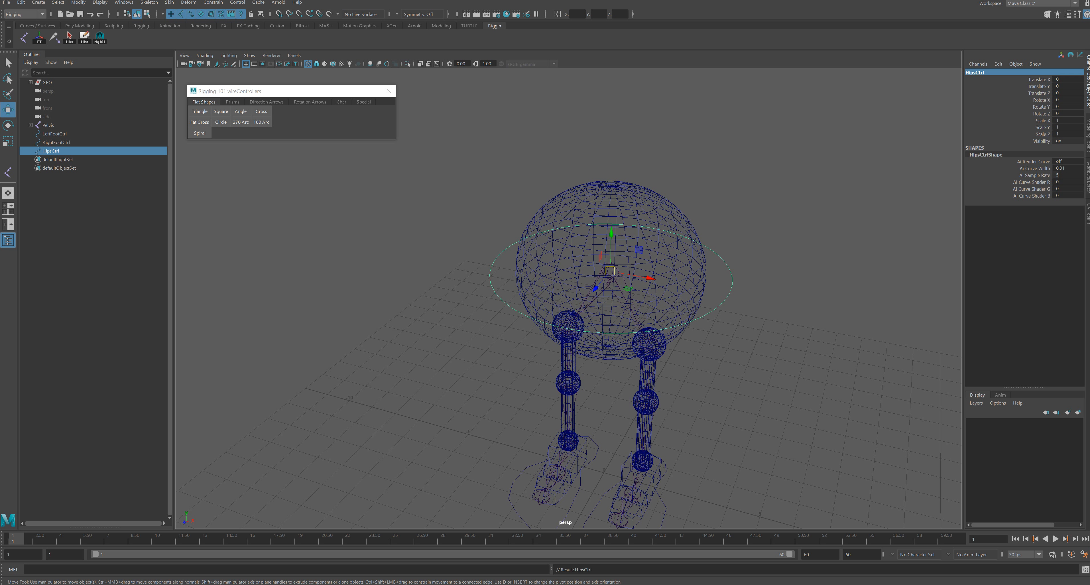
# Step: Inspect the character's legs, knees and foot controllers from several angles and distances
pyautogui.keyDown('alt'); pyautogui.moveTo(610, 321); pyautogui.dragTo(594, 283); pyautogui.keyUp('alt')
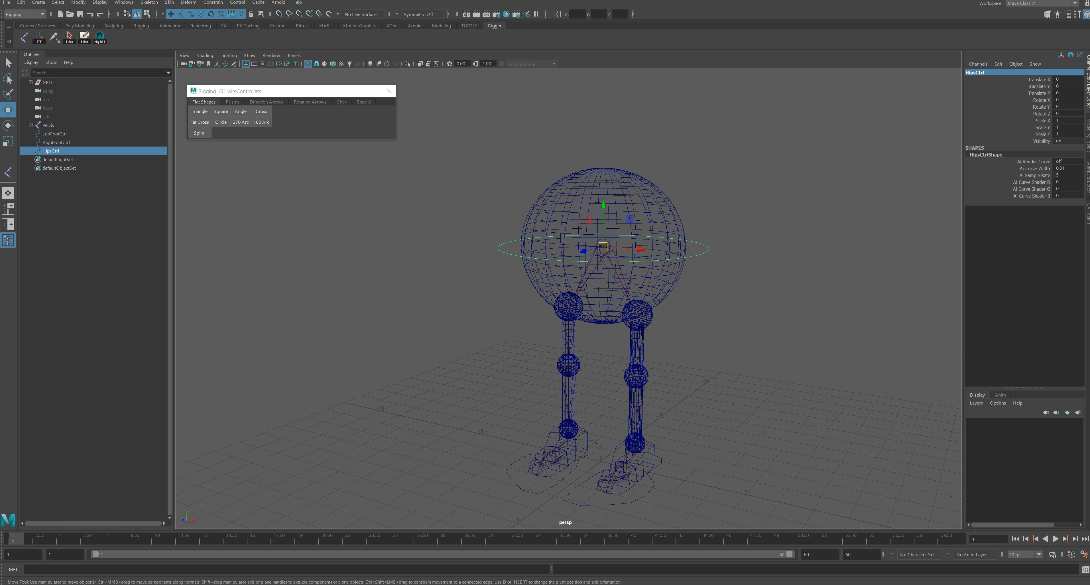
pyautogui.keyDown('alt'); pyautogui.moveTo(594, 283); pyautogui.dragTo(560, 216, button='middle'); pyautogui.keyUp('alt')
pyautogui.keyDown('alt'); pyautogui.moveTo(561, 215); pyautogui.dragTo(593, 220, button='right'); pyautogui.keyUp('alt')
pyautogui.keyDown('alt'); pyautogui.moveTo(592, 220); pyautogui.dragTo(577, 235); pyautogui.keyUp('alt')
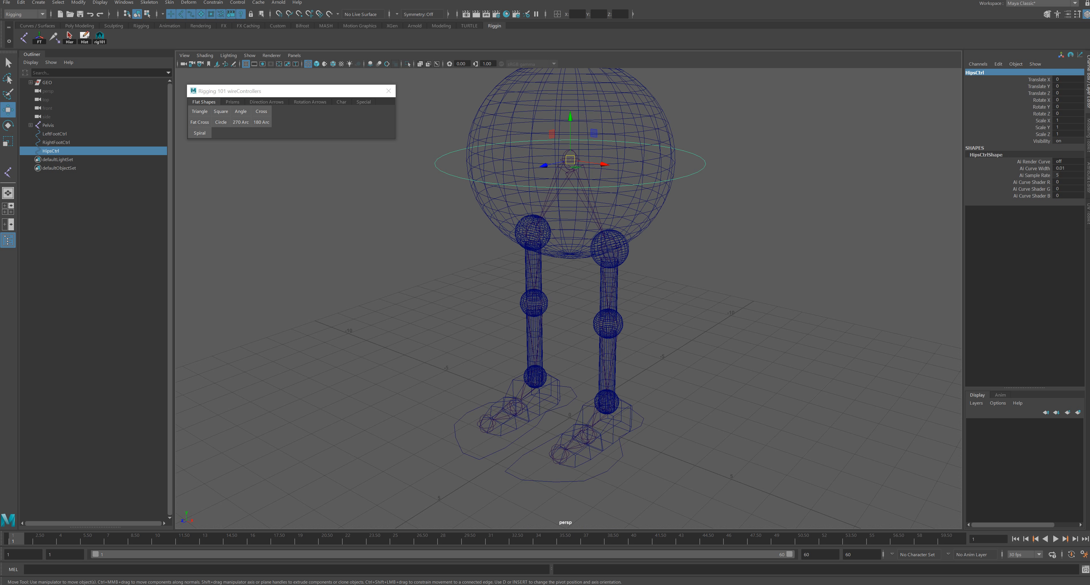
pyautogui.keyDown('alt'); pyautogui.moveTo(577, 234); pyautogui.dragTo(569, 233); pyautogui.keyUp('alt')
pyautogui.keyDown('alt'); pyautogui.moveTo(569, 232); pyautogui.dragTo(543, 176, button='middle'); pyautogui.keyUp('alt')
pyautogui.keyDown('alt'); pyautogui.moveTo(544, 176); pyautogui.dragTo(569, 178, button='right'); pyautogui.keyUp('alt')
pyautogui.moveTo(569, 178)
pyautogui.keyDown('alt'); pyautogui.mouseDown()
pyautogui.moveTo(527, 180)
pyautogui.moveTo(575, 182)
pyautogui.mouseUp(); pyautogui.keyUp('alt')
pyautogui.keyDown('alt'); pyautogui.moveTo(575, 182); pyautogui.dragTo(554, 182, button='right'); pyautogui.keyUp('alt')
pyautogui.keyDown('alt'); pyautogui.moveTo(554, 182); pyautogui.dragTo(605, 167); pyautogui.keyUp('alt')
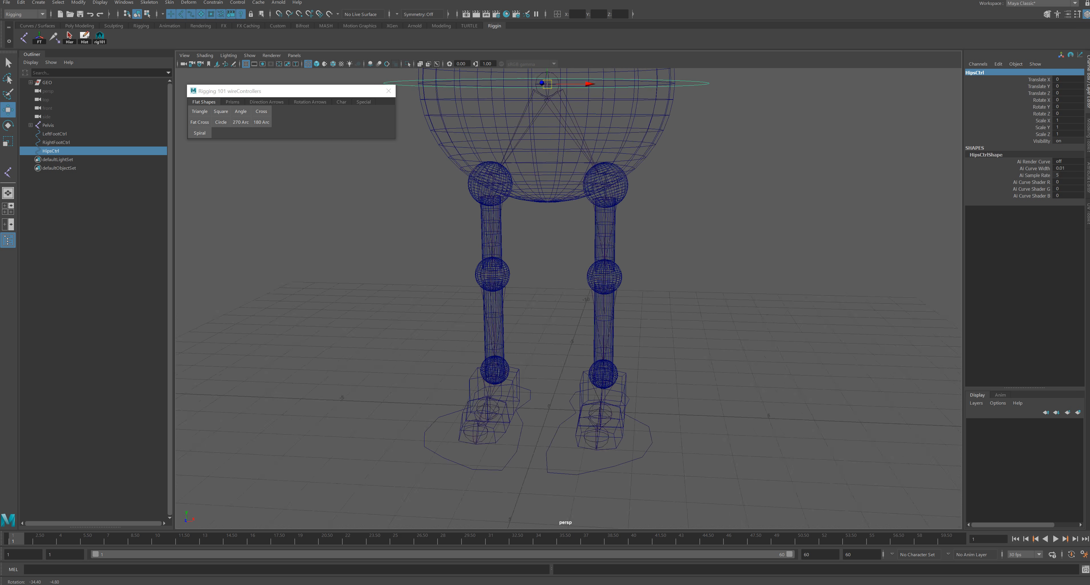
pyautogui.keyDown('alt'); pyautogui.moveTo(605, 167); pyautogui.dragTo(556, 169, button='right'); pyautogui.keyUp('alt')
pyautogui.keyDown('alt'); pyautogui.moveTo(556, 169); pyautogui.dragTo(561, 181, button='middle'); pyautogui.keyUp('alt')
pyautogui.keyDown('alt'); pyautogui.moveTo(561, 181); pyautogui.dragTo(520, 177); pyautogui.keyUp('alt')
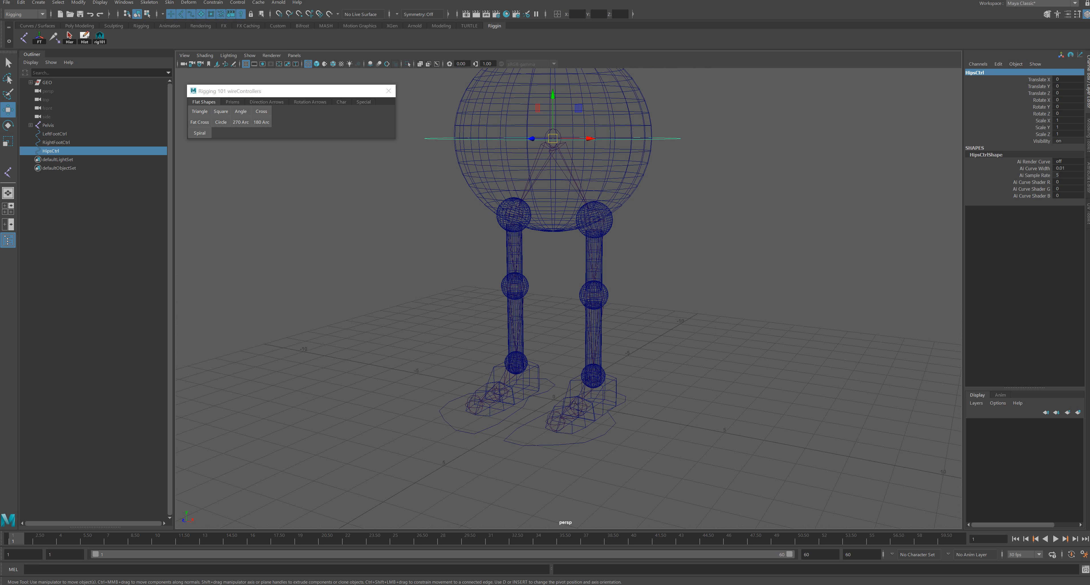
# Step: Create a Pyramid controller from the Prisms shapes, rotate it 90 degrees about X, and scale it uniformly to 0.309
pyautogui.click(233, 101)
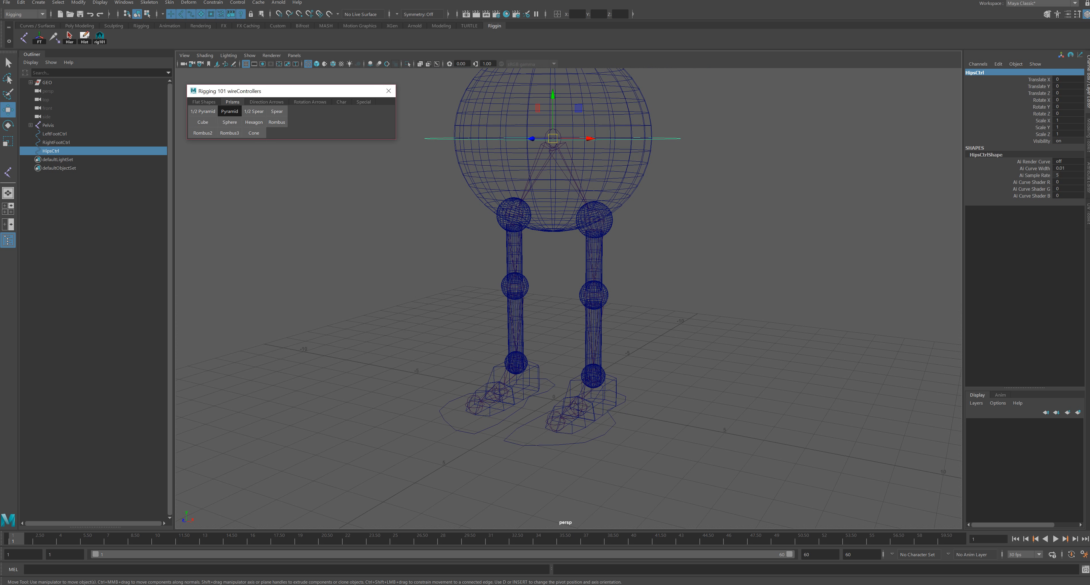
pyautogui.click(229, 110)
pyautogui.press('e')
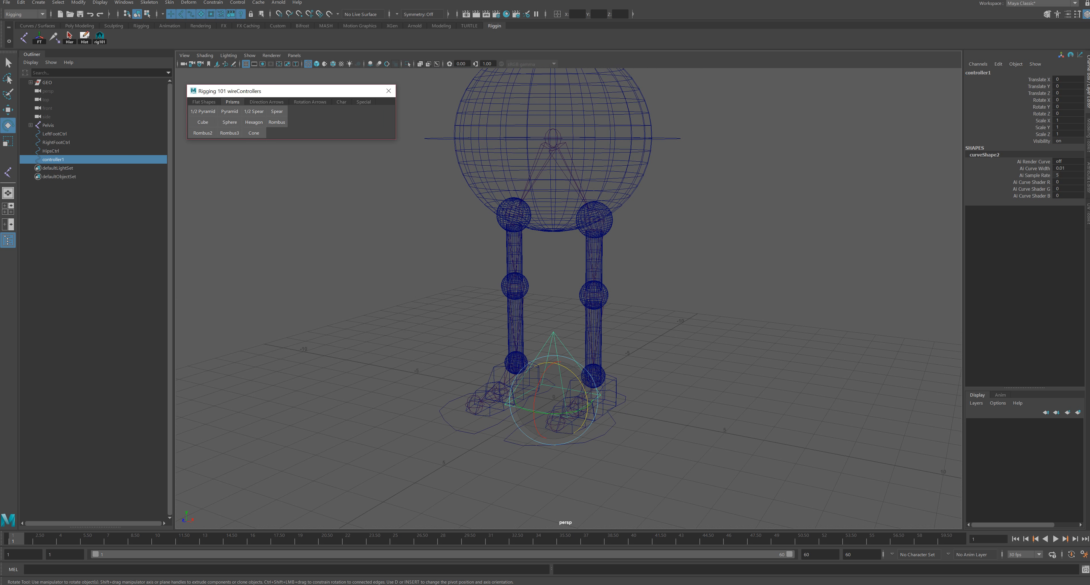
pyautogui.moveTo(558, 362); pyautogui.dragTo(518, 399)
pyautogui.press('t')
pyautogui.press('r')
pyautogui.press('e')
pyautogui.press('w')
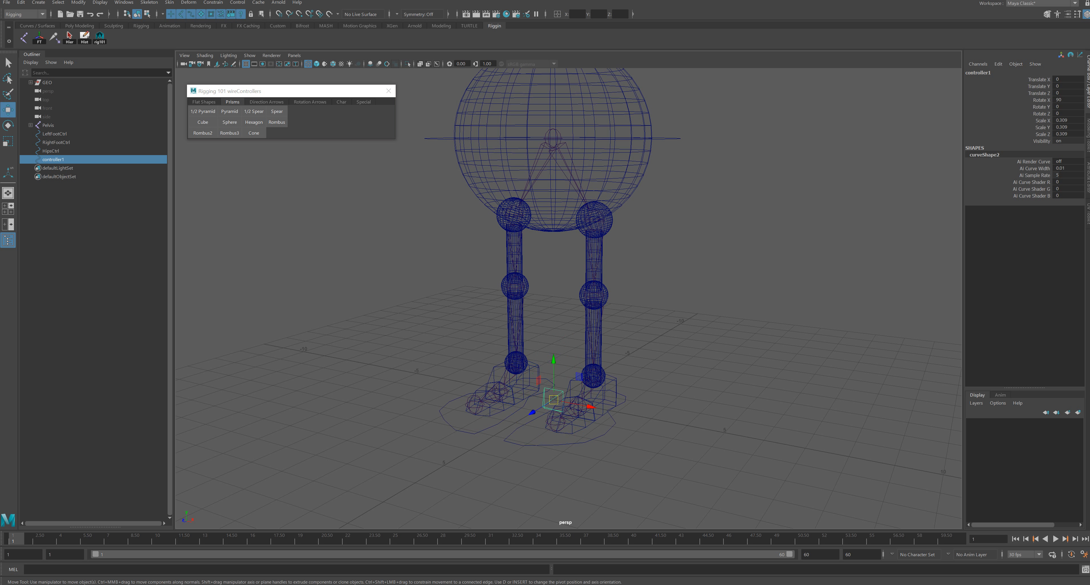
# Step: Place the pyramid controller in front of the left knee at X 1.353, Y 3.226, Z 1.886, and duplicate it in front of the right knee
pyautogui.press('v')
pyautogui.moveTo(554, 399); pyautogui.dragTo(422, 300)
pyautogui.keyDown('alt'); pyautogui.moveTo(422, 300); pyautogui.dragTo(534, 315); pyautogui.keyUp('alt')
pyautogui.hotkey('ctrl', 'd')
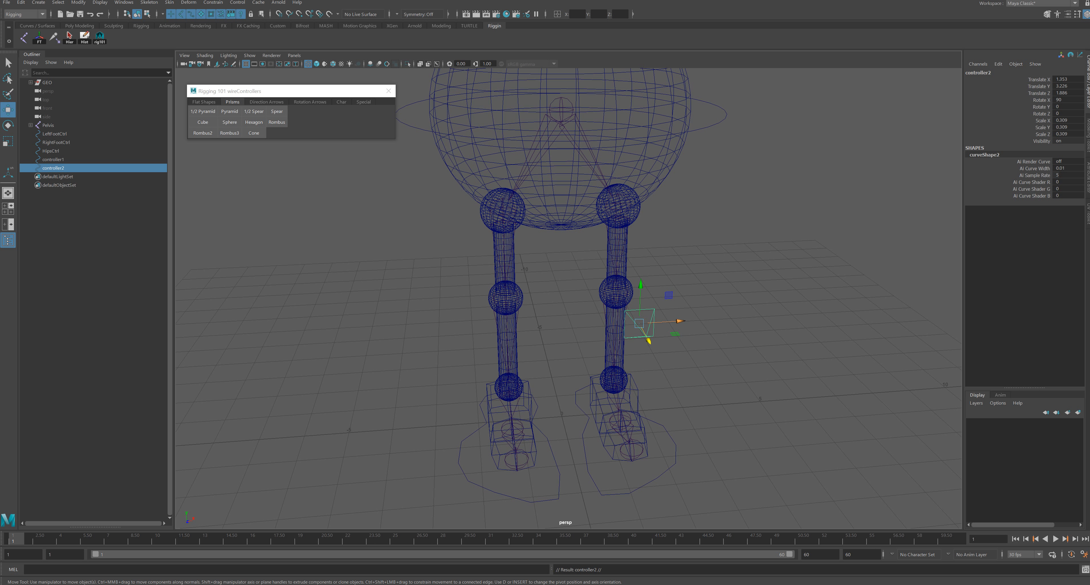
pyautogui.moveTo(676, 321); pyautogui.dragTo(550, 329)
# Step: Freeze the transformations of both pyramid knee controllers
pyautogui.moveTo(509, 301); pyautogui.dragTo(386, 289)
pyautogui.moveTo(418, 254); pyautogui.dragTo(523, 328)
pyautogui.click(39, 37)
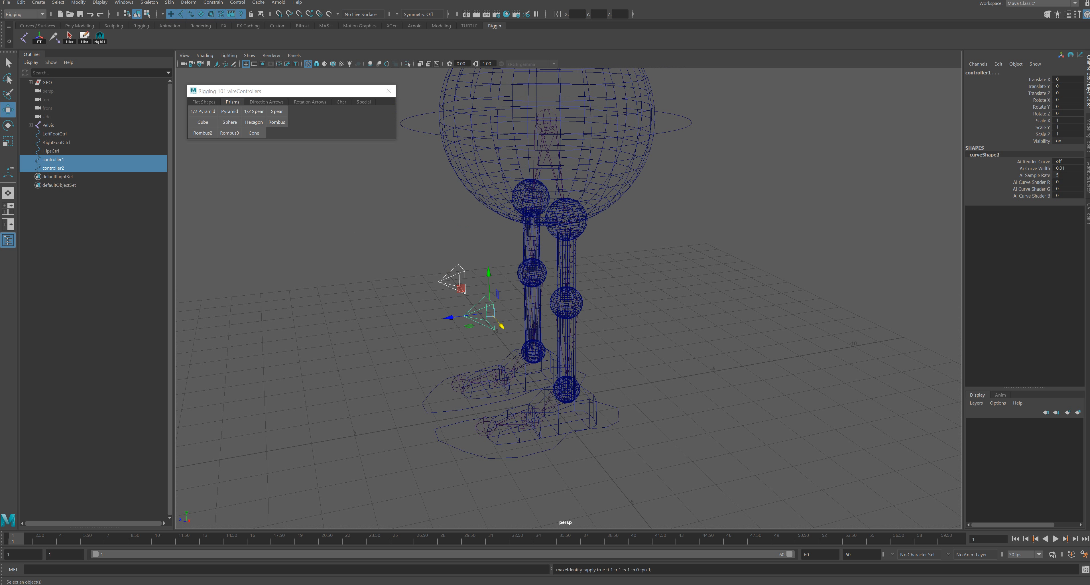
pyautogui.keyDown('alt'); pyautogui.moveTo(419, 288); pyautogui.dragTo(446, 287); pyautogui.keyUp('alt')
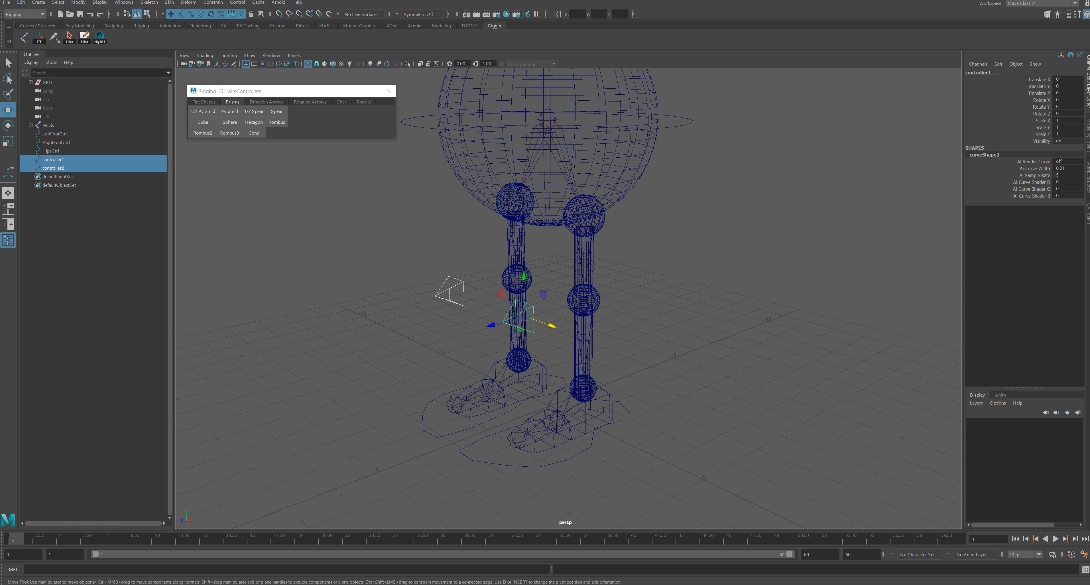
# Step: Rename the pyramid controller in front of the right knee as RightKneeCtrl
pyautogui.click(450, 292)
pyautogui.click(978, 73)
pyautogui.write('RightKneeCtrl')
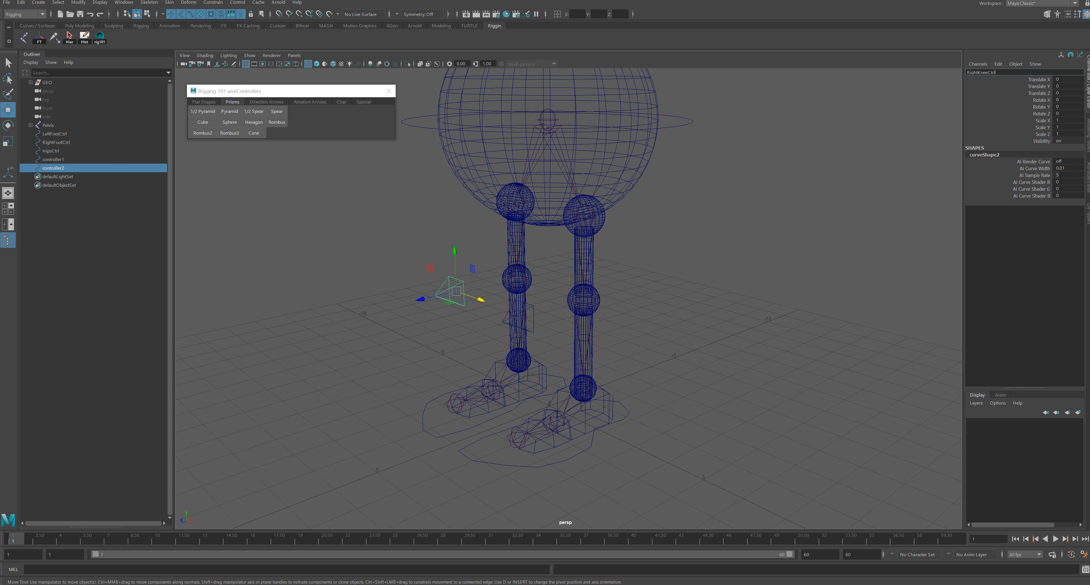
pyautogui.press('Return')
# Step: Rename the pyramid controller in front of the left knee as LeftKneeCtrl
pyautogui.keyDown('alt'); pyautogui.moveTo(478, 313); pyautogui.dragTo(592, 320); pyautogui.keyUp('alt')
pyautogui.click(679, 301)
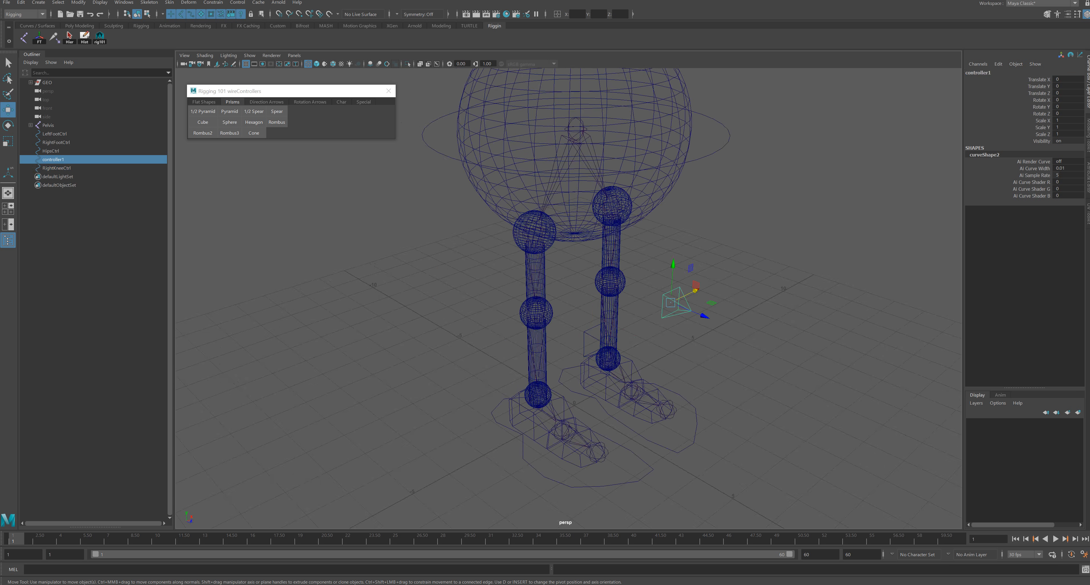
pyautogui.click(978, 73)
pyautogui.write('LeftKneeCtrl')
pyautogui.press('Return')
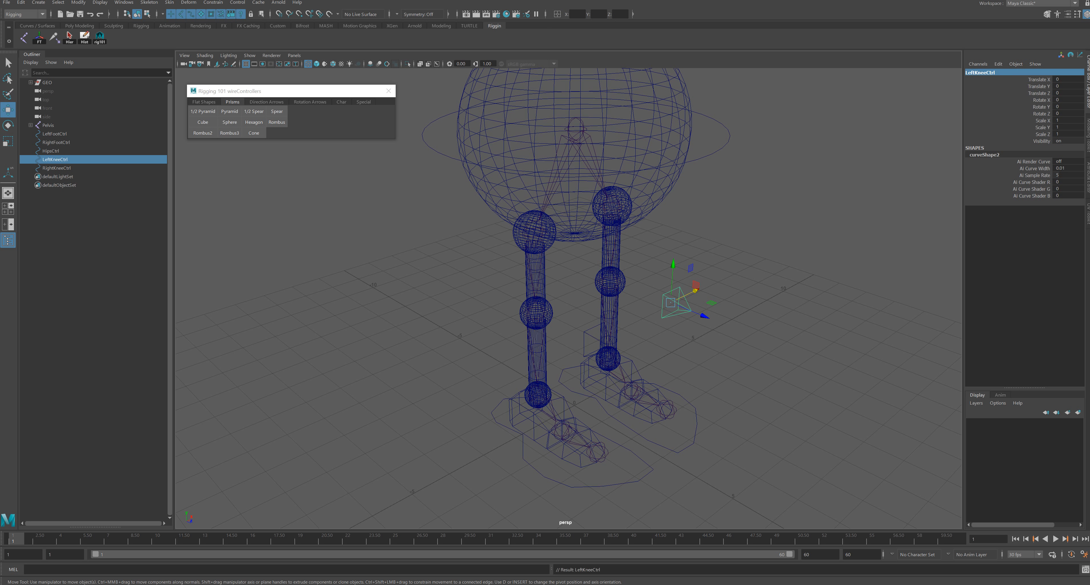
# Step: Select the right knee controller and close the Rigging 101 wireControllers window
pyautogui.keyDown('alt'); pyautogui.moveTo(626, 326); pyautogui.dragTo(482, 283); pyautogui.keyUp('alt')
pyautogui.click(449, 292)
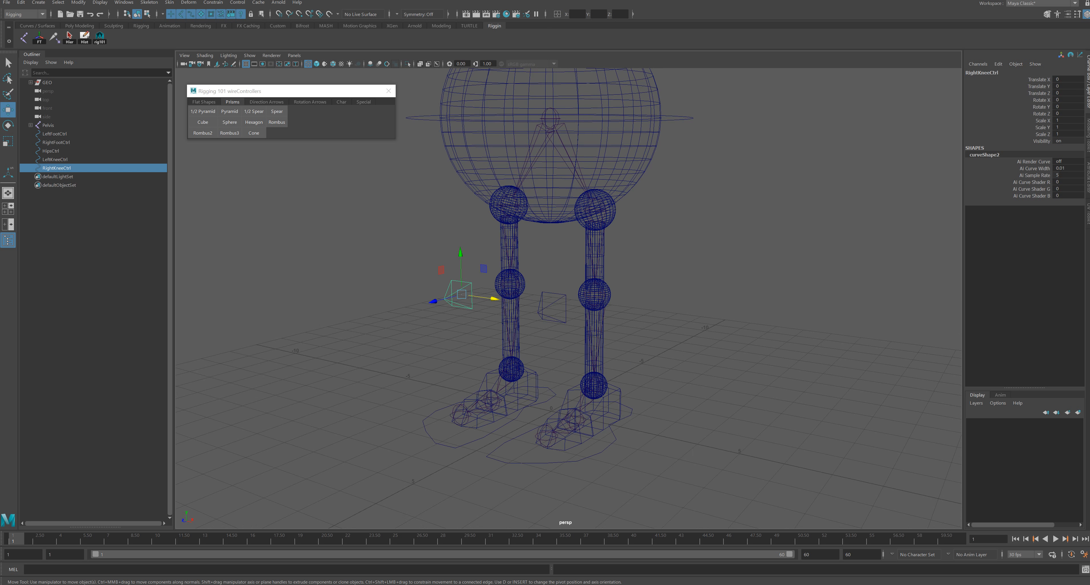
pyautogui.click(389, 91)
pyautogui.scroll(-1, 457, 220)
pyautogui.moveTo(465, 229)
pyautogui.keyDown('alt'); pyautogui.mouseDown()
pyautogui.moveTo(444, 239)
pyautogui.moveTo(469, 237)
pyautogui.moveTo(458, 234)
pyautogui.mouseUp(); pyautogui.keyUp('alt')
pyautogui.keyDown('alt'); pyautogui.moveTo(458, 235); pyautogui.dragTo(452, 219, button='middle'); pyautogui.keyUp('alt')
pyautogui.scroll(3, 452, 219)
pyautogui.keyDown('alt'); pyautogui.moveTo(452, 219); pyautogui.dragTo(432, 215); pyautogui.keyUp('alt')
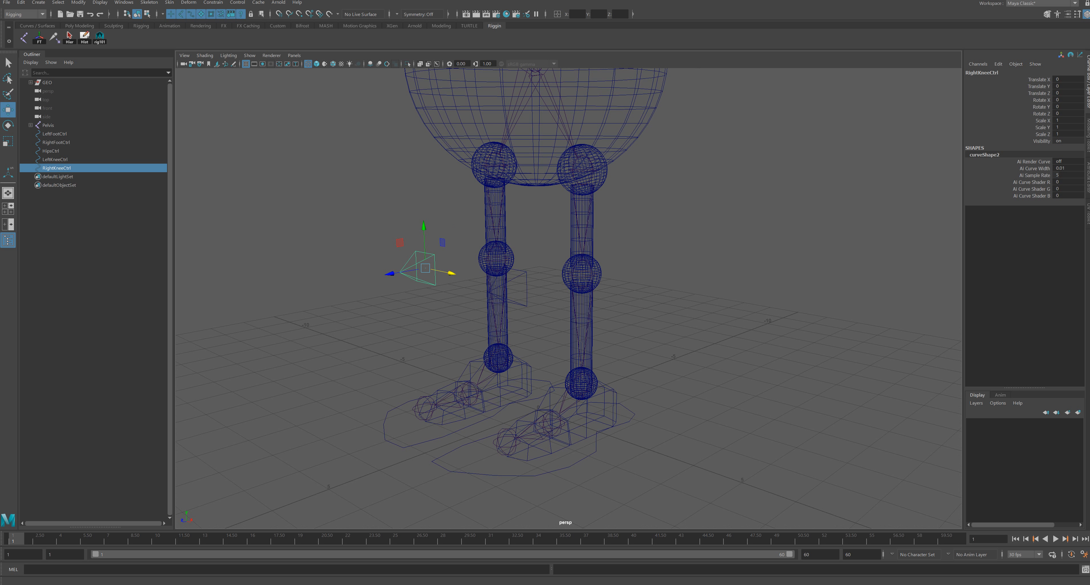
# Step: Create an IK handle with the Rotate-Plane Solver from the left hip joint to the left ankle joint
pyautogui.click(149, 2)
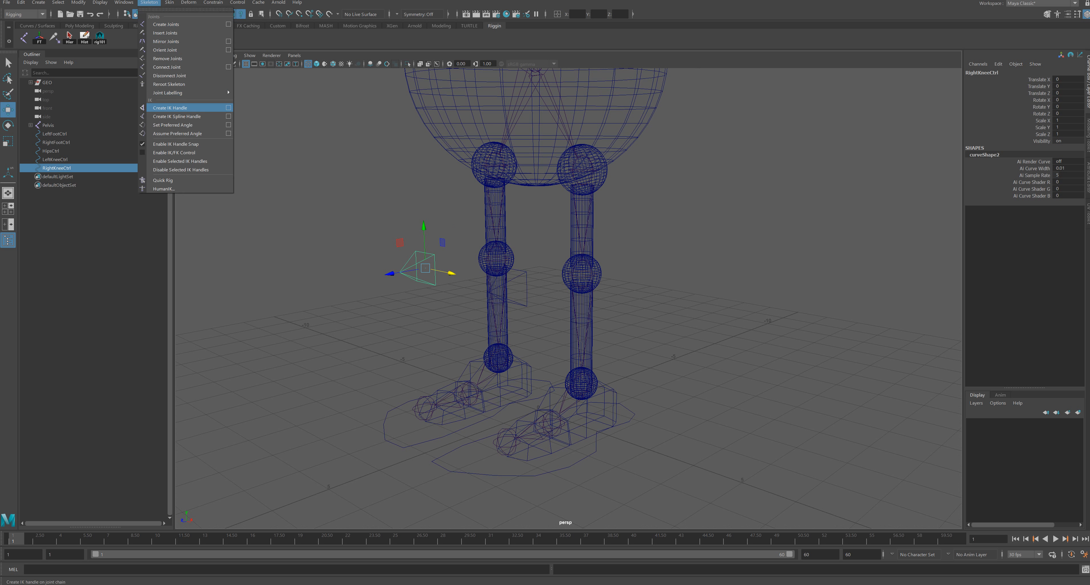
pyautogui.click(228, 107)
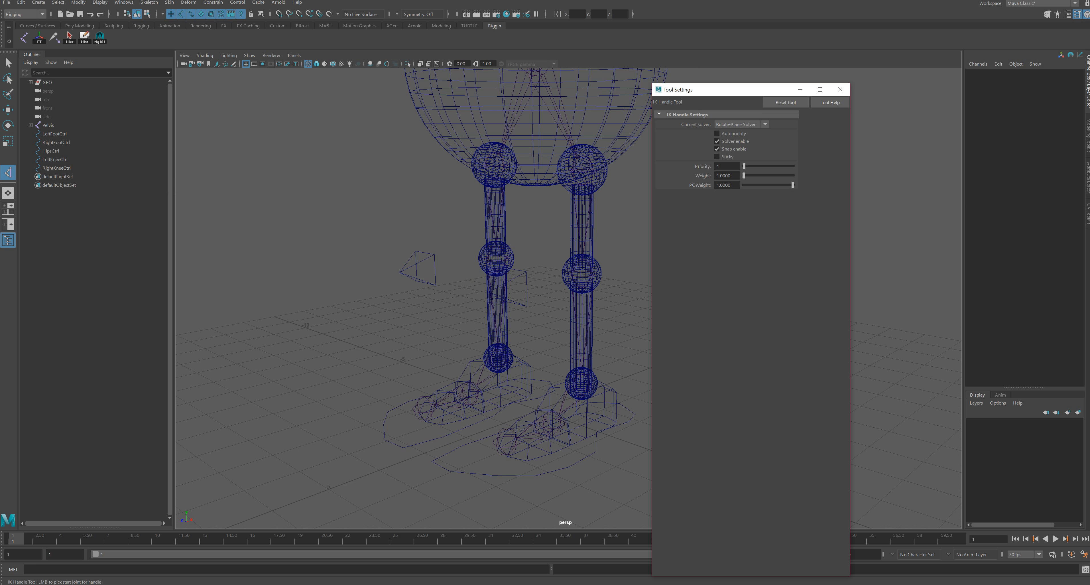
pyautogui.click(839, 89)
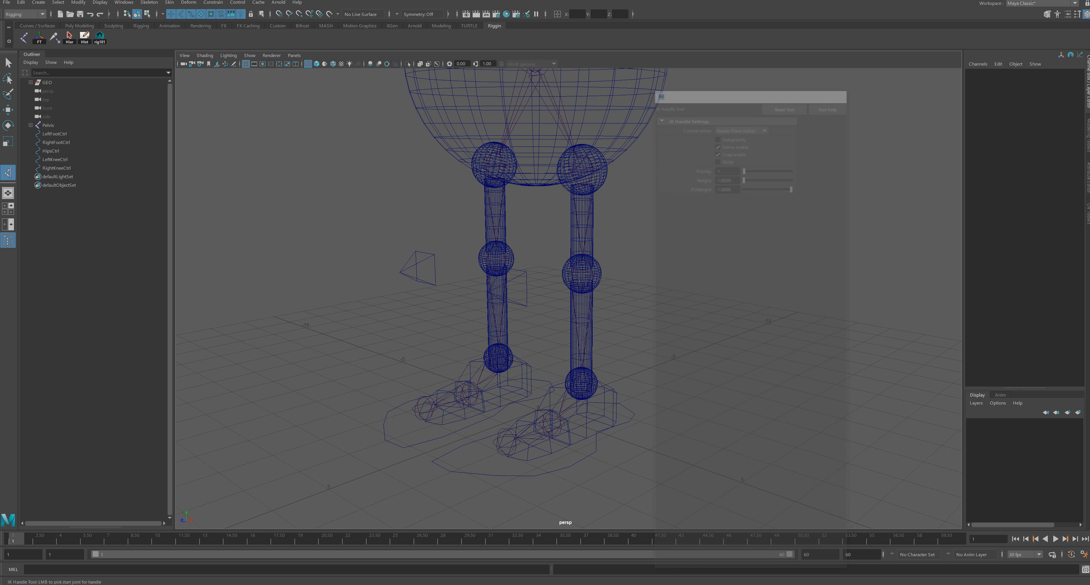
pyautogui.click(149, 2)
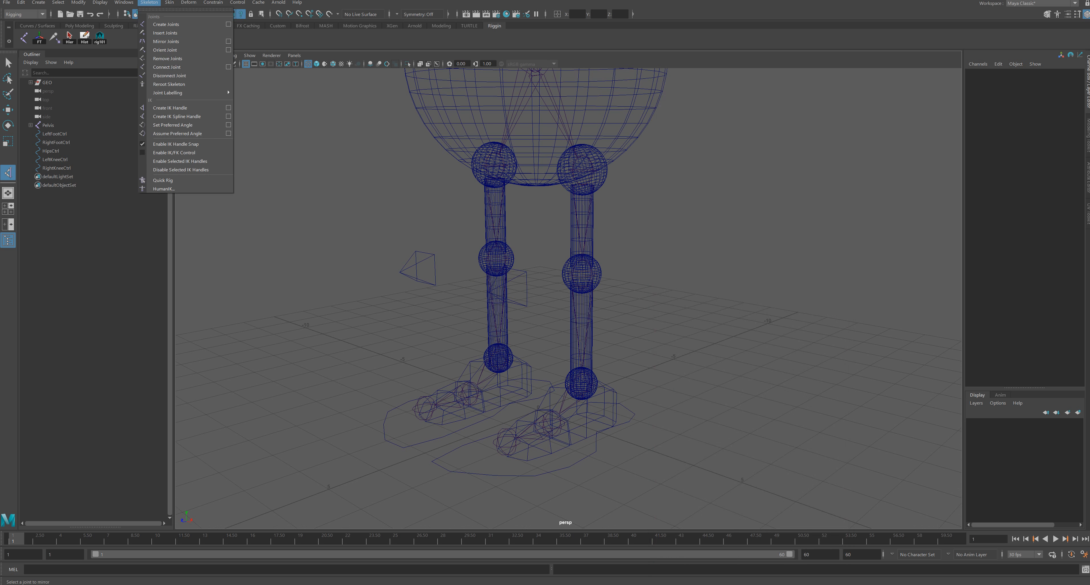
pyautogui.click(173, 107)
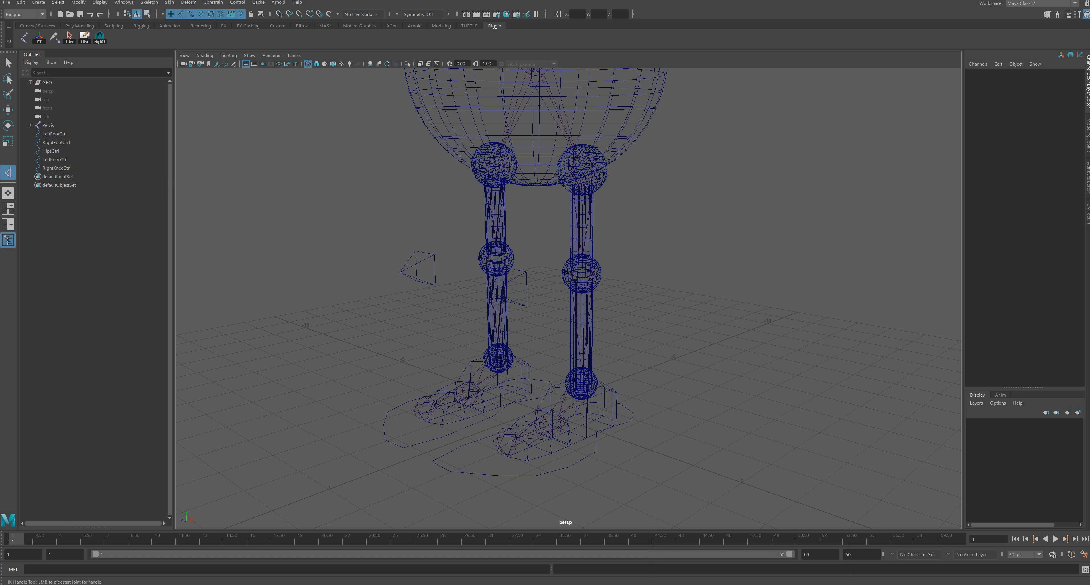
pyautogui.click(582, 171)
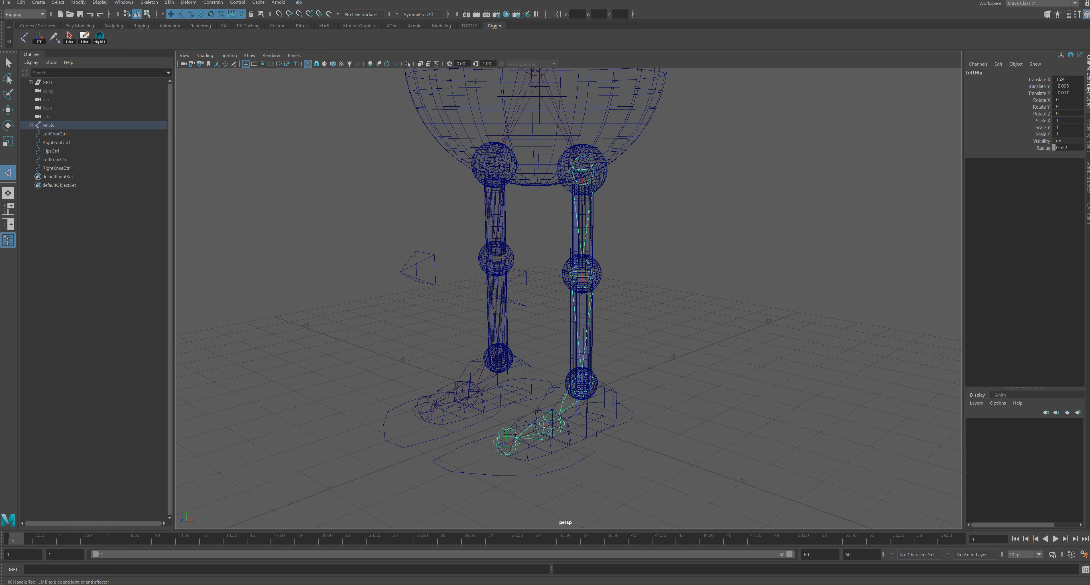
pyautogui.click(581, 382)
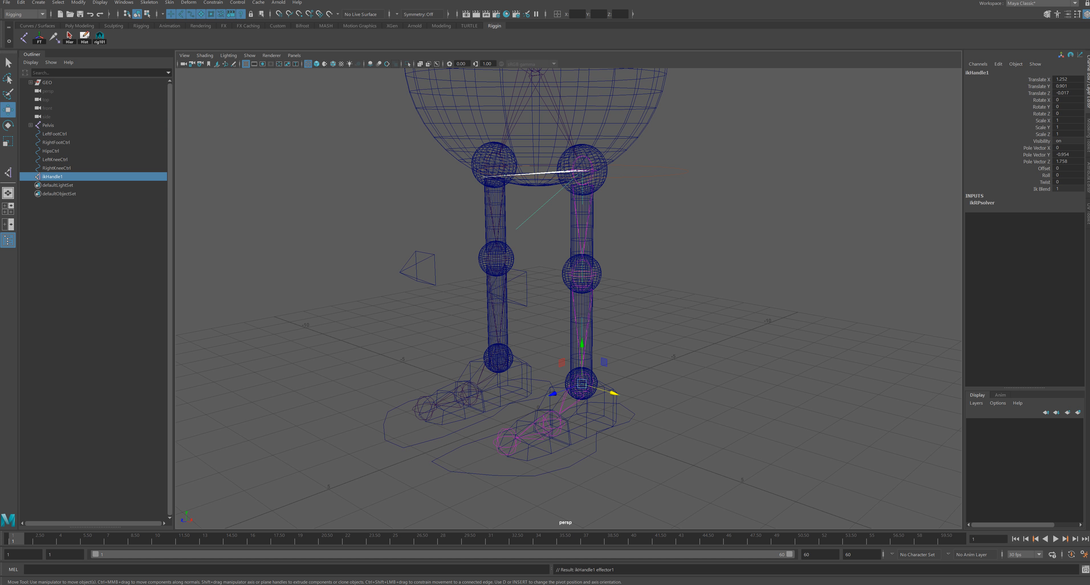
# Step: Rename the left leg's new hip-to-ankle IK handle as Ankle_IK
pyautogui.click(978, 73)
pyautogui.write('Ankle_IK')
pyautogui.press('Return')
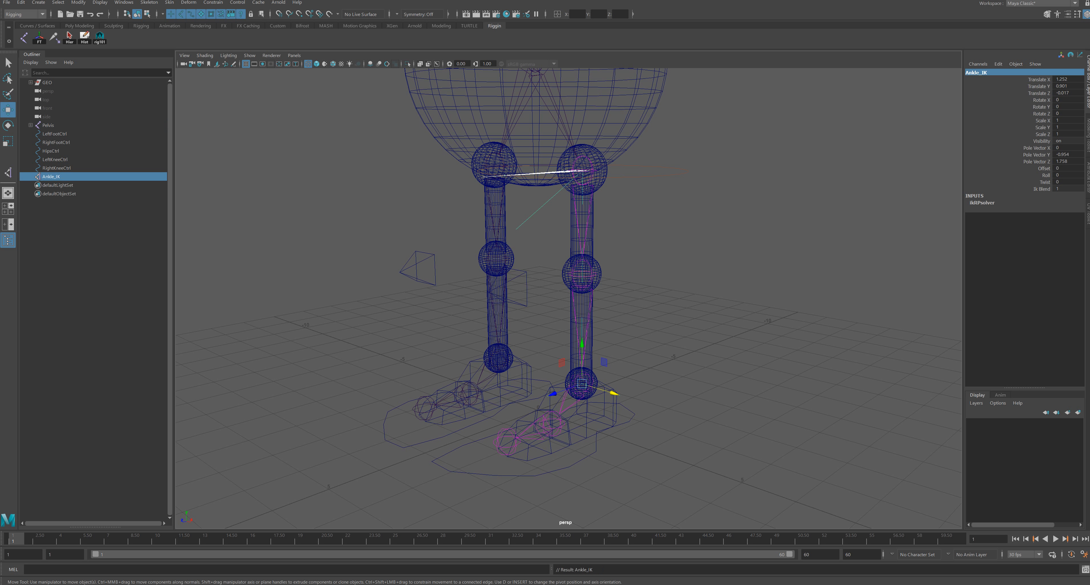
# Step: Create an IK handle from the left ankle joint to the joint at the ball of the left foot
pyautogui.click(8, 172)
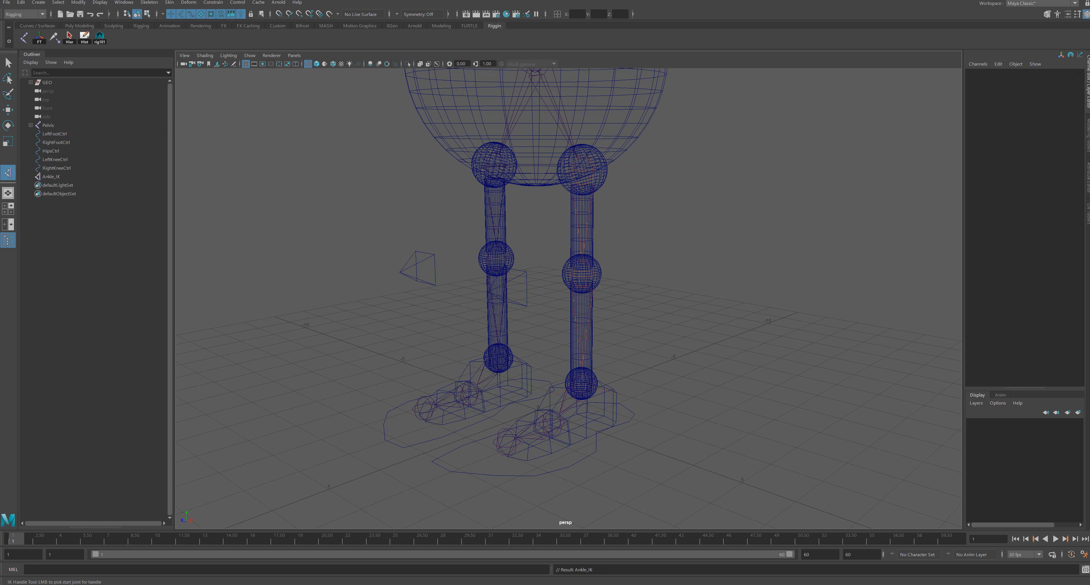
pyautogui.click(581, 383)
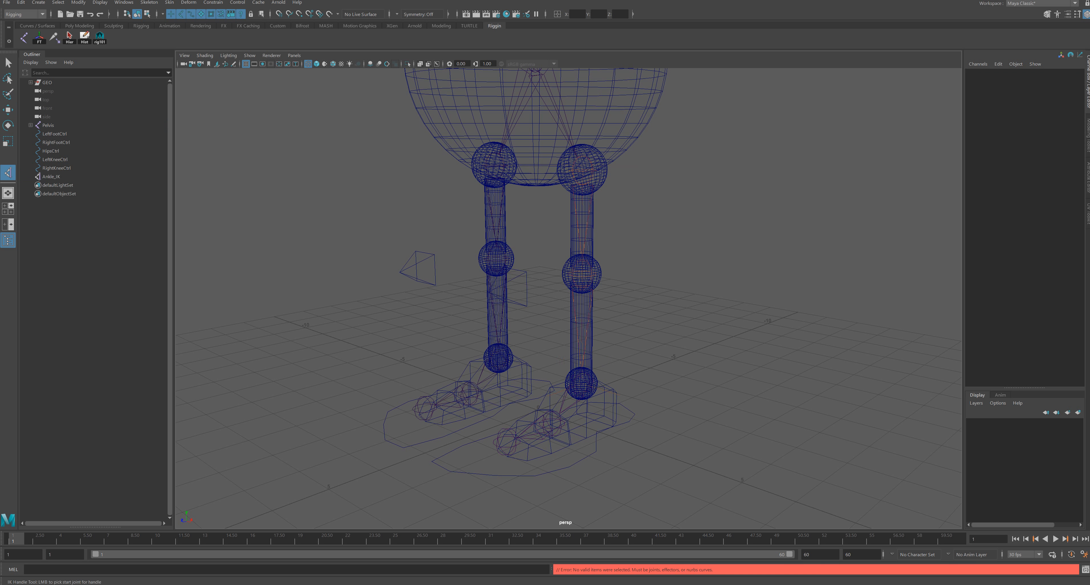
pyautogui.keyDown('alt'); pyautogui.moveTo(582, 381); pyautogui.dragTo(577, 341, button='middle'); pyautogui.keyUp('alt')
pyautogui.keyDown('alt'); pyautogui.moveTo(577, 341); pyautogui.dragTo(677, 347, button='right'); pyautogui.keyUp('alt')
pyautogui.keyDown('alt'); pyautogui.moveTo(676, 347); pyautogui.dragTo(681, 314, button='middle'); pyautogui.keyUp('alt')
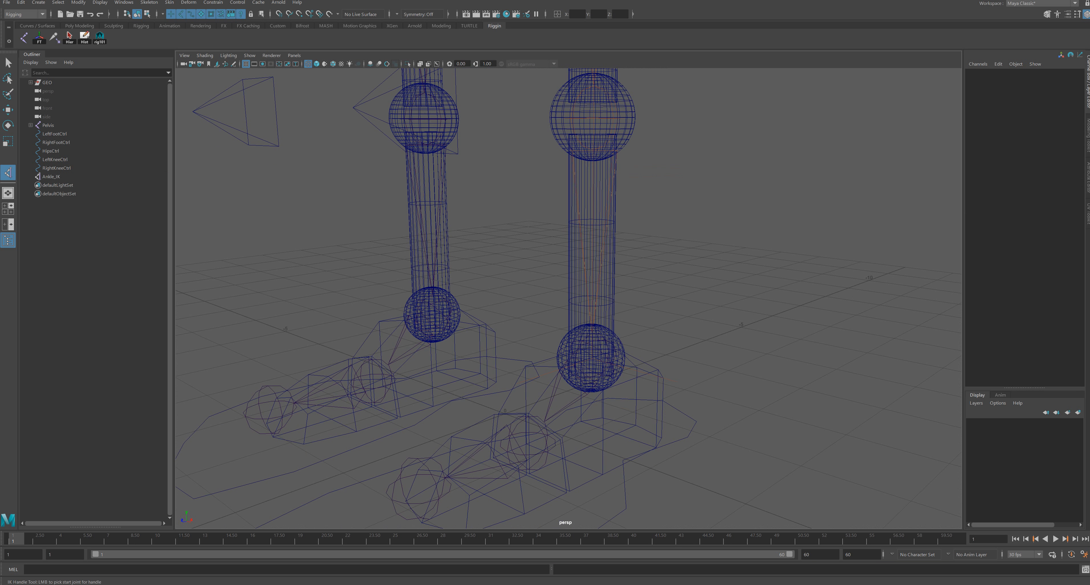
pyautogui.keyDown('alt'); pyautogui.moveTo(676, 317); pyautogui.dragTo(662, 305); pyautogui.keyUp('alt')
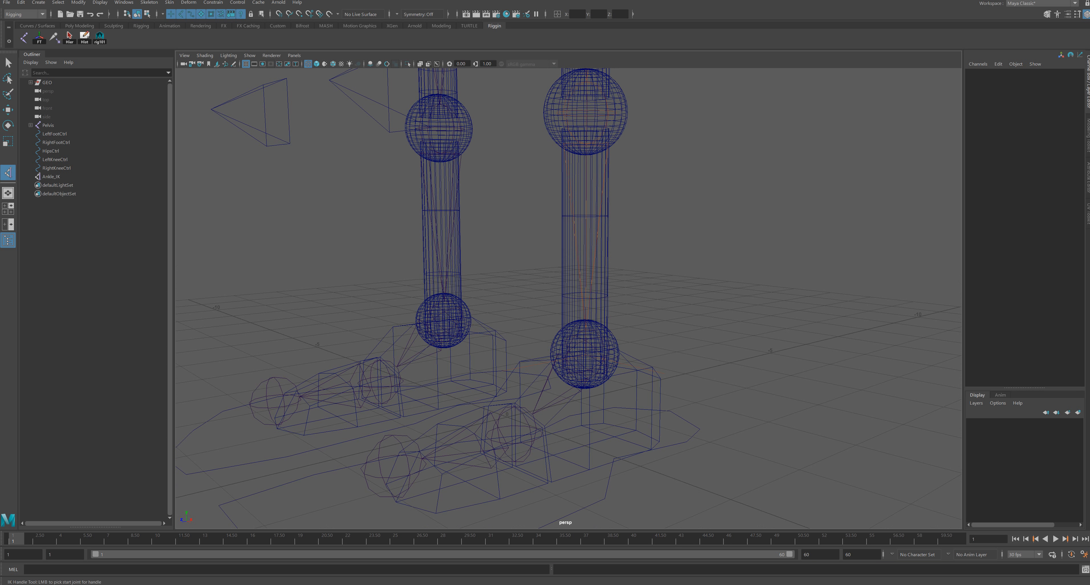
pyautogui.click(586, 351)
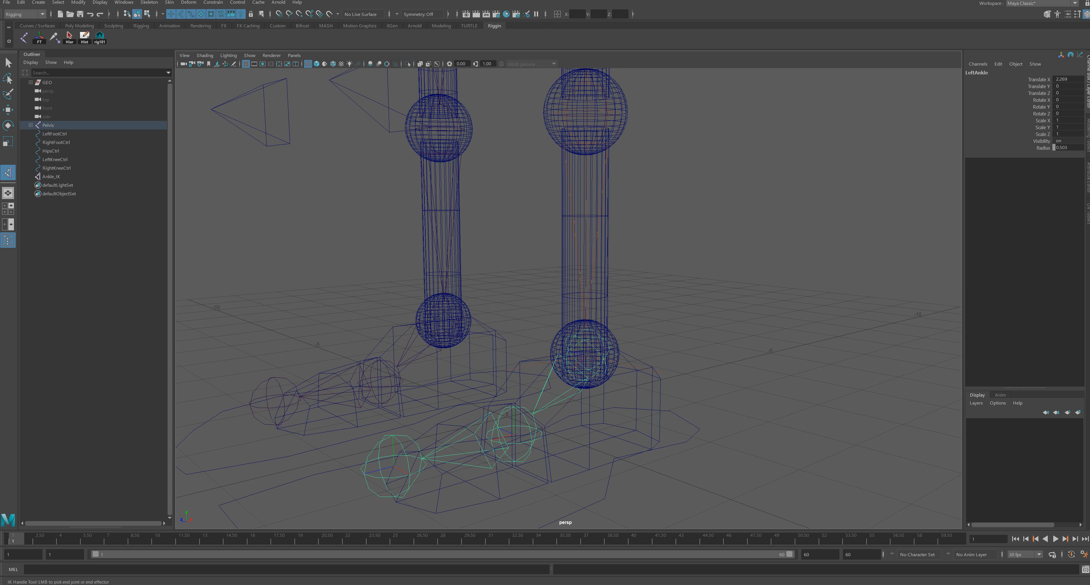
pyautogui.keyDown('alt'); pyautogui.moveTo(586, 352); pyautogui.dragTo(610, 394); pyautogui.keyUp('alt')
pyautogui.click(546, 428)
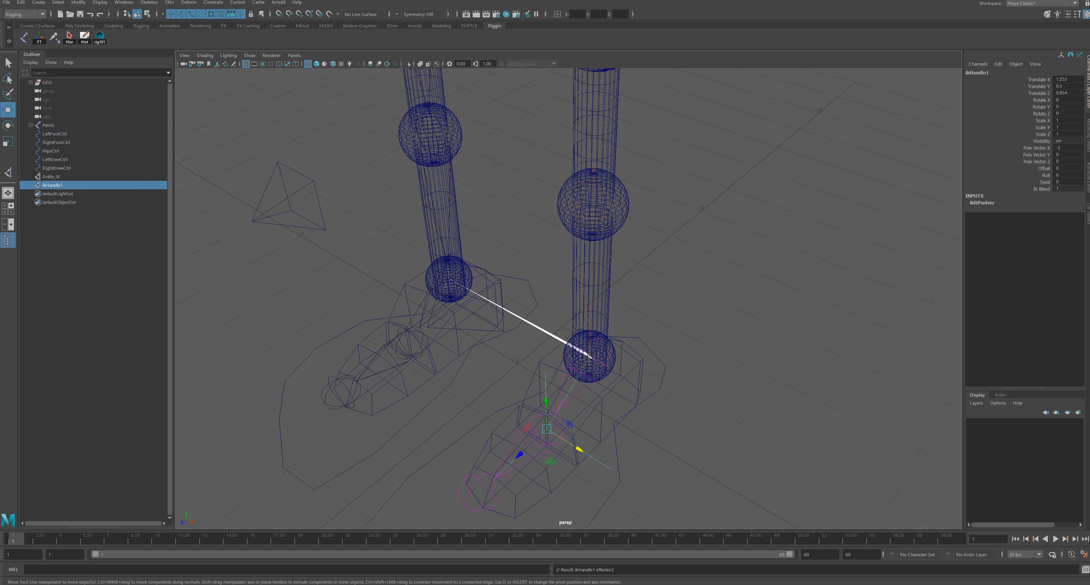
# Step: Rename the new ankle-to-ball IK handle as Ball_IK
pyautogui.click(976, 73)
pyautogui.write('Ball_IK')
pyautogui.press('Return')
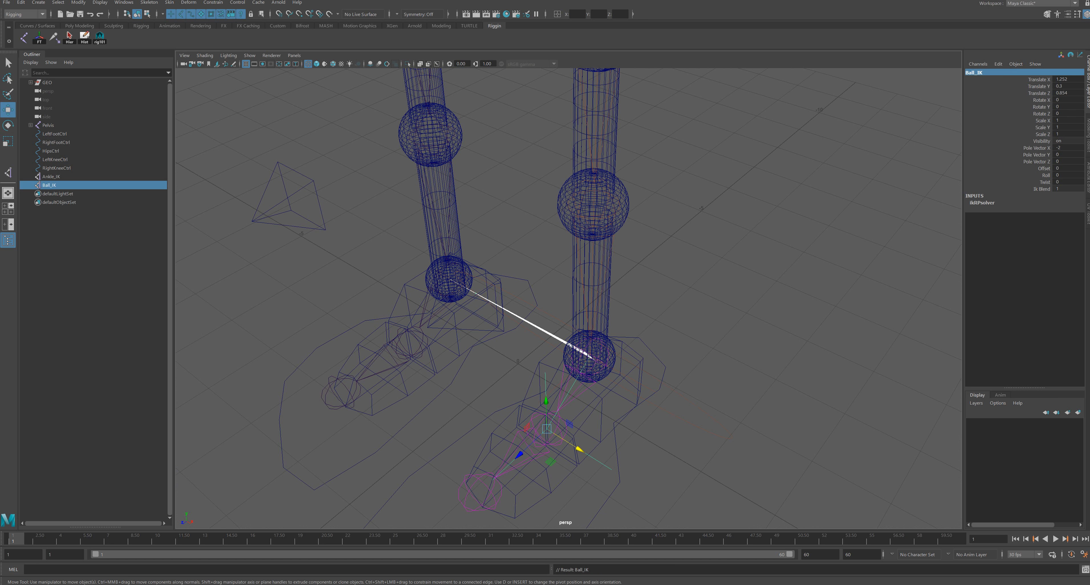
# Step: Create an IK handle from the ball joint of the left foot to its toe joint
pyautogui.click(8, 172)
pyautogui.keyDown('alt'); pyautogui.moveTo(568, 338); pyautogui.dragTo(562, 277, button='middle'); pyautogui.keyUp('alt')
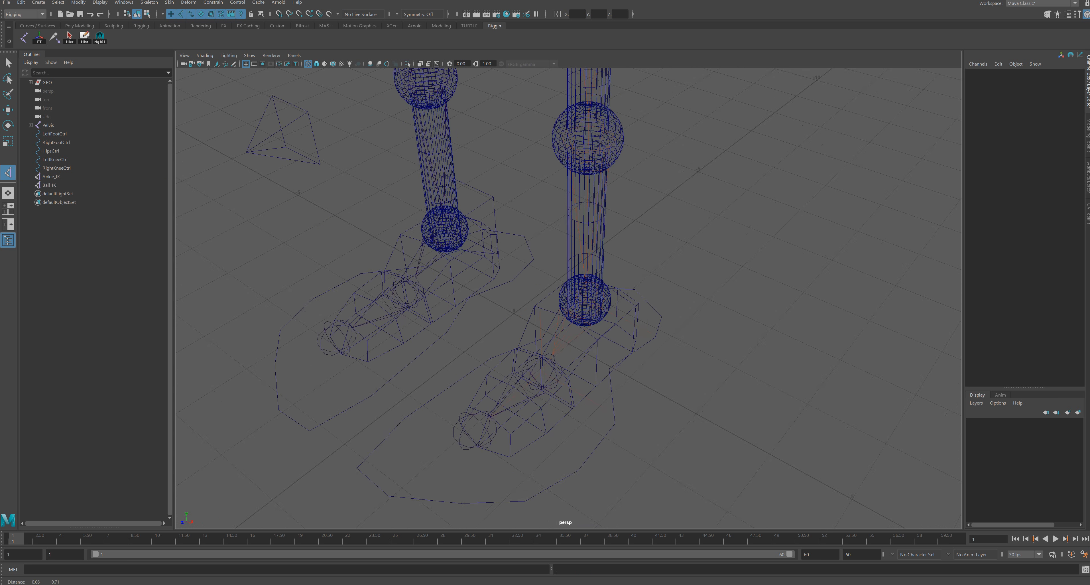
pyautogui.scroll(-2, 563, 277)
pyautogui.keyDown('alt'); pyautogui.moveTo(563, 277); pyautogui.dragTo(537, 288); pyautogui.keyUp('alt')
pyautogui.click(535, 355)
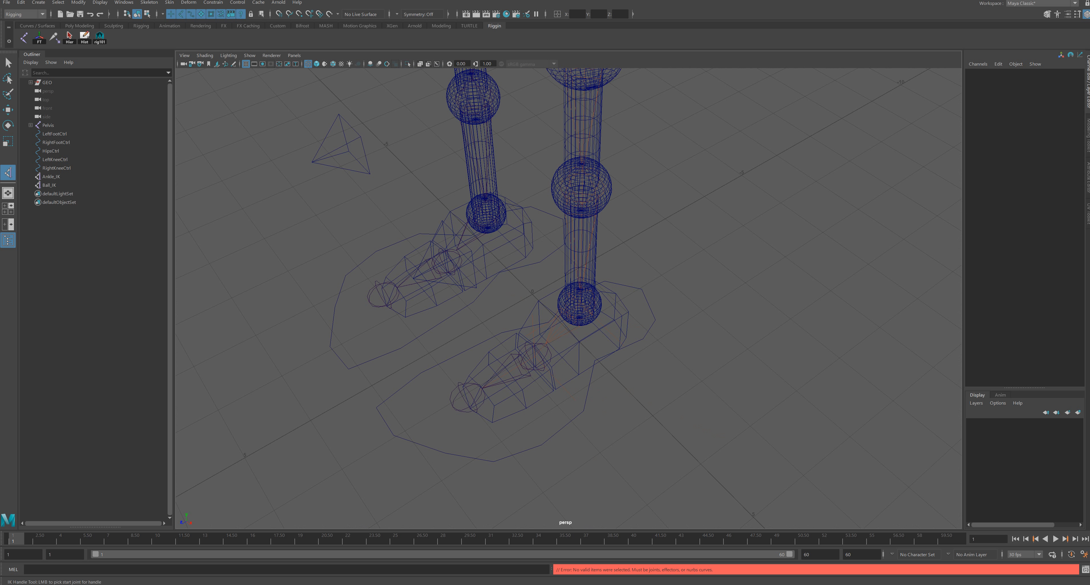
pyautogui.click(534, 356)
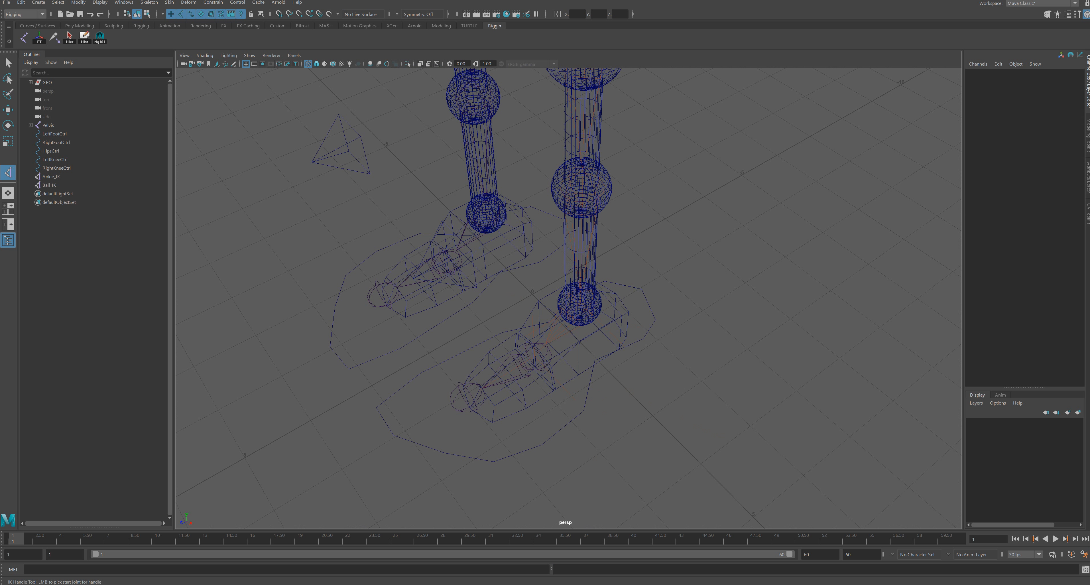
pyautogui.click(467, 397)
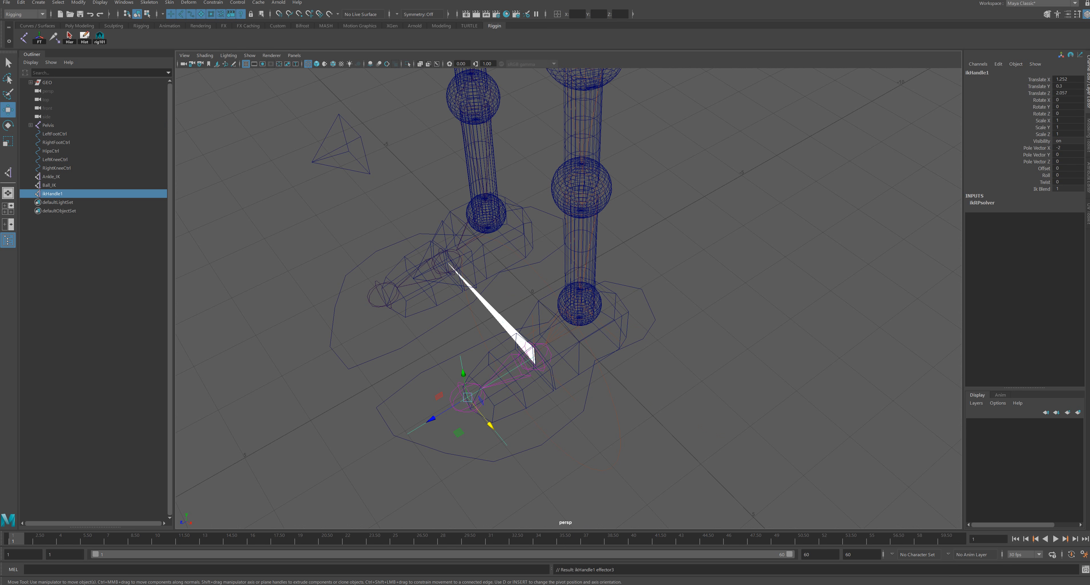
# Step: Rename the new ball-to-toe IK handle as Toe_IK
pyautogui.click(977, 73)
pyautogui.write('Toe_IK')
pyautogui.press('Return')
# Step: Add the prefix Left to the Ankle_IK handle's name, making it LeftAnkle_IK
pyautogui.scroll(-3, 568, 298)
pyautogui.keyDown('alt'); pyautogui.moveTo(508, 321); pyautogui.dragTo(550, 277); pyautogui.keyUp('alt')
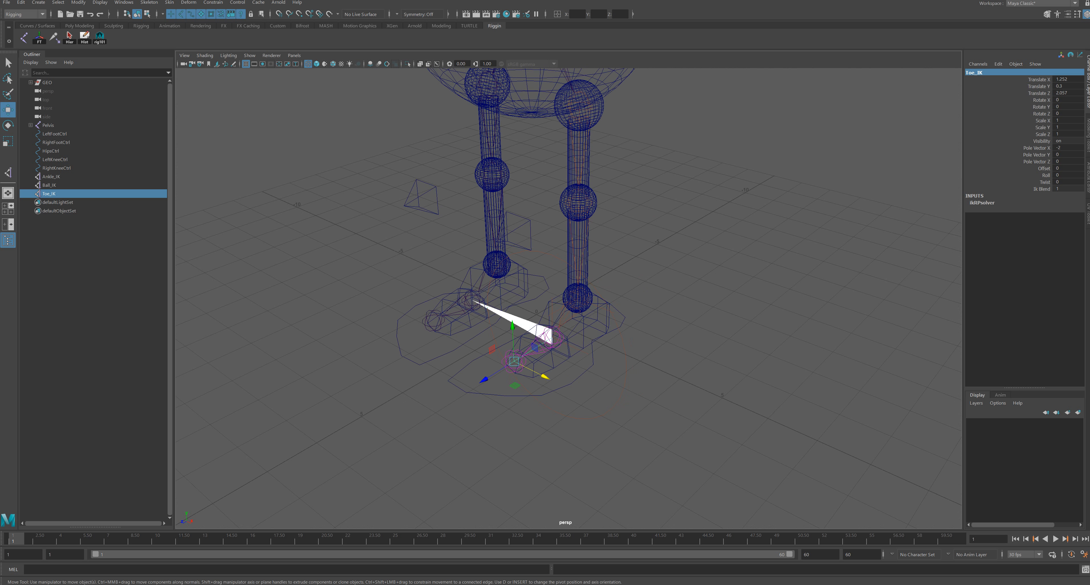
pyautogui.doubleClick(52, 177)
pyautogui.click(47, 176)
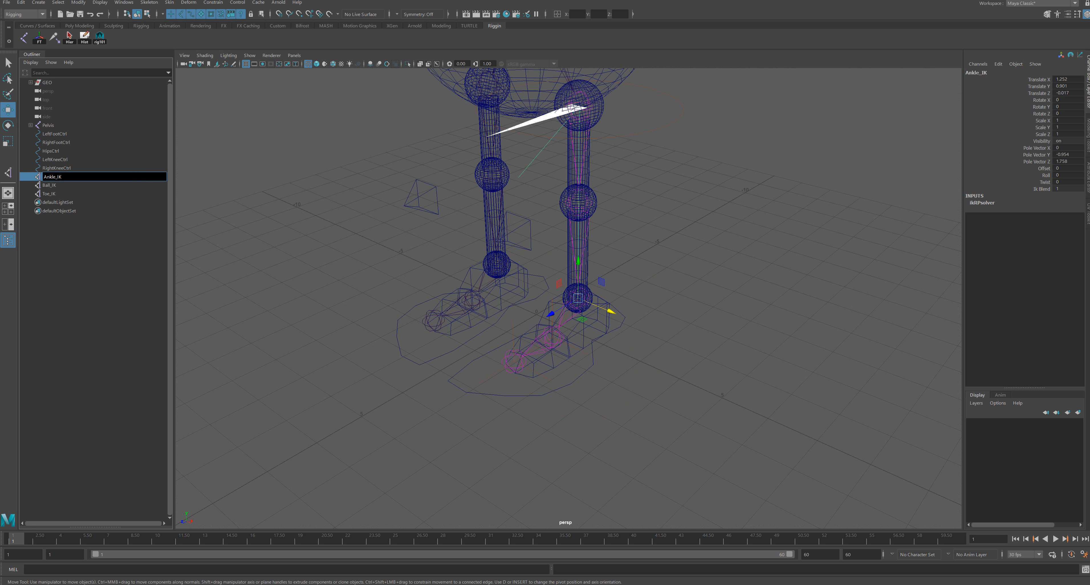
pyautogui.write('Left')
pyautogui.press('Return')
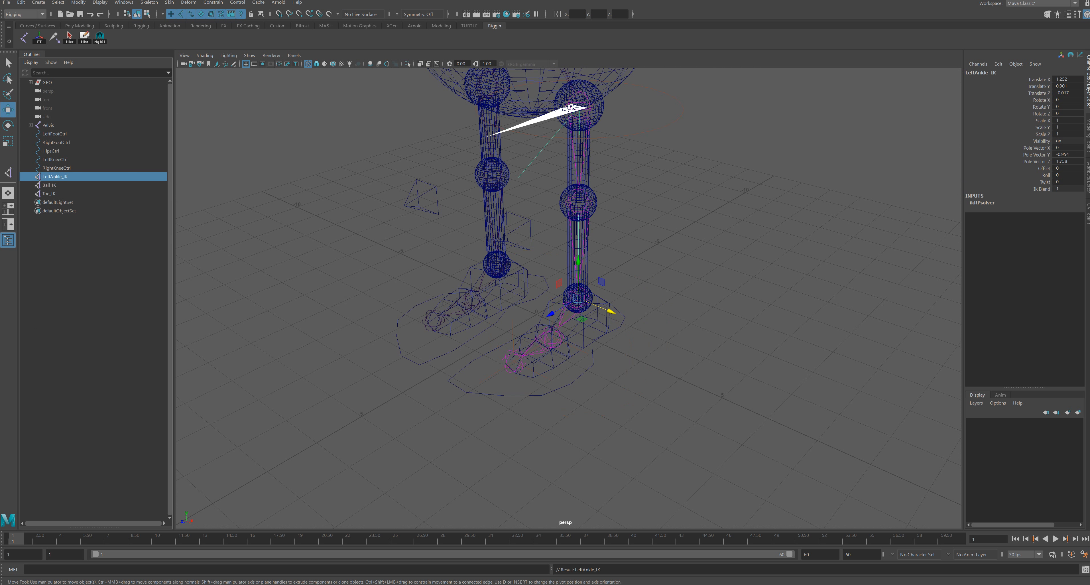
# Step: Rename the Ball_IK handle as RightBall_IK
pyautogui.doubleClick(49, 184)
pyautogui.click(45, 185)
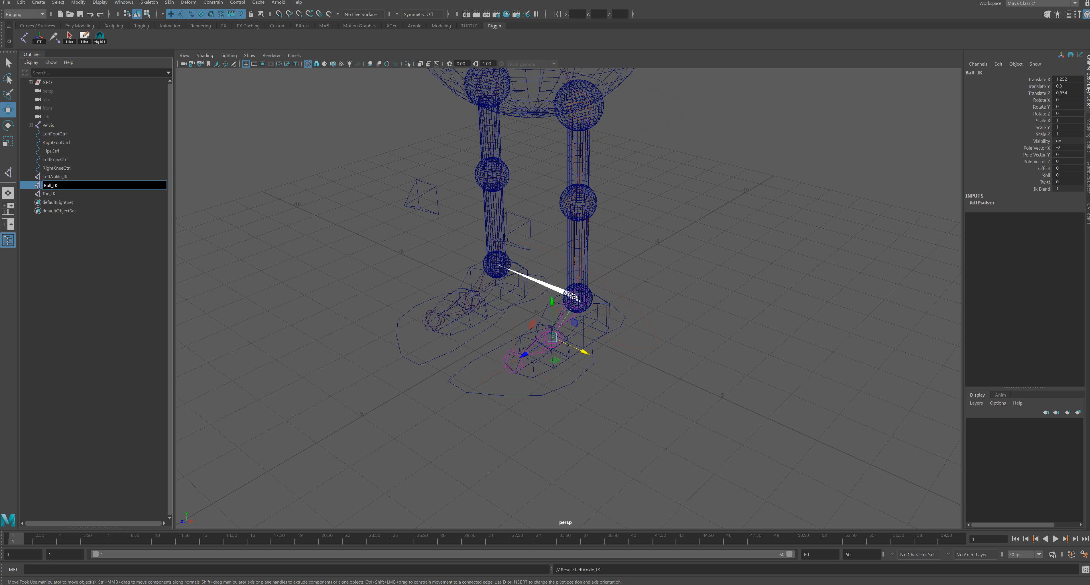
pyautogui.write('Right')
pyautogui.press('Return')
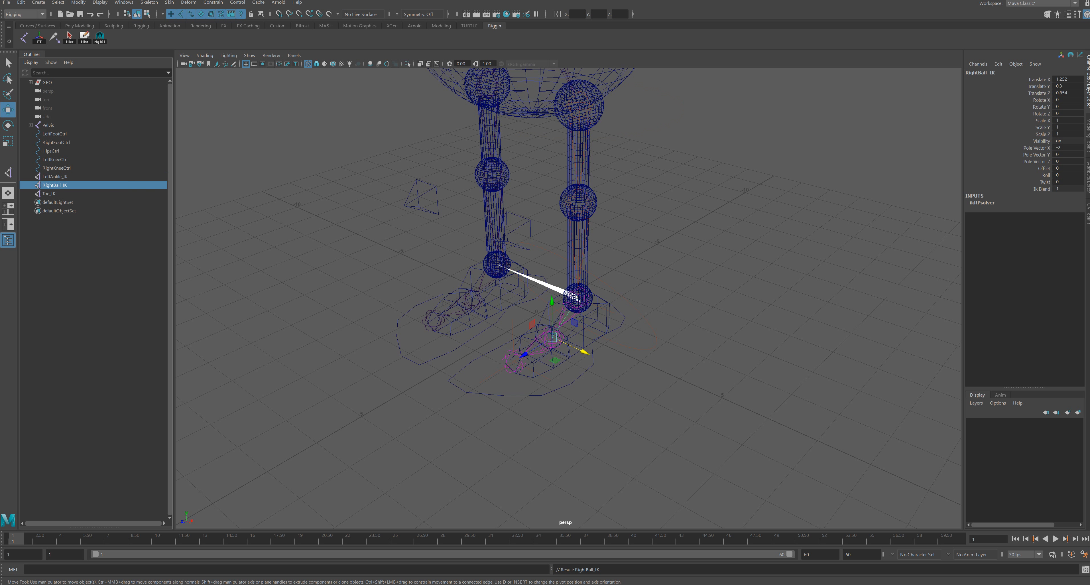
# Step: Correct the left foot's ball IK handle name to LeftBall_IK
pyautogui.doubleClick(53, 185)
pyautogui.moveTo(53, 185); pyautogui.dragTo(43, 185)
pyautogui.press('Delete')
pyautogui.press('Delete')
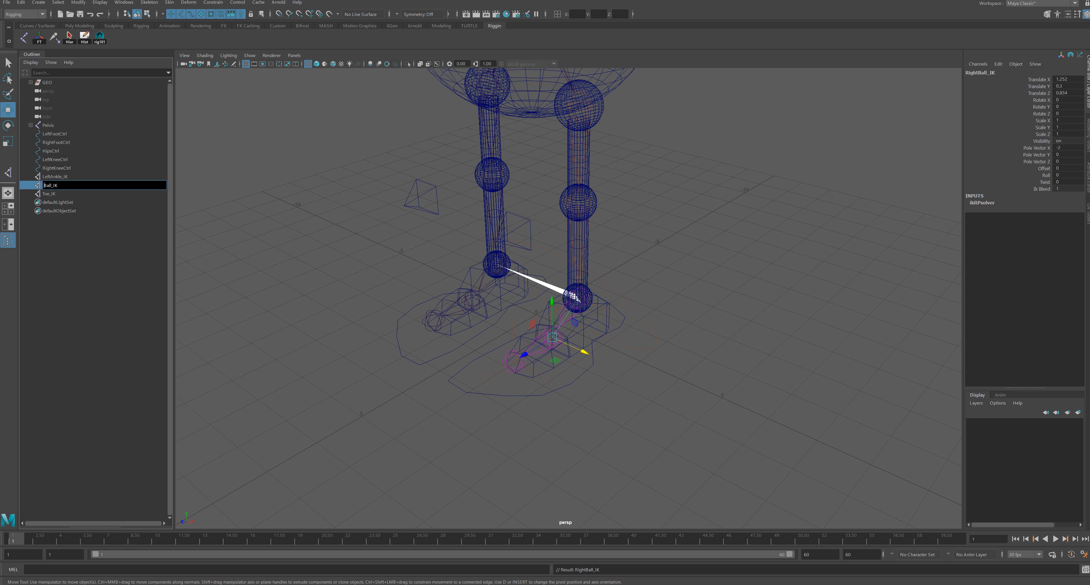
pyautogui.write('Left')
pyautogui.press('Return')
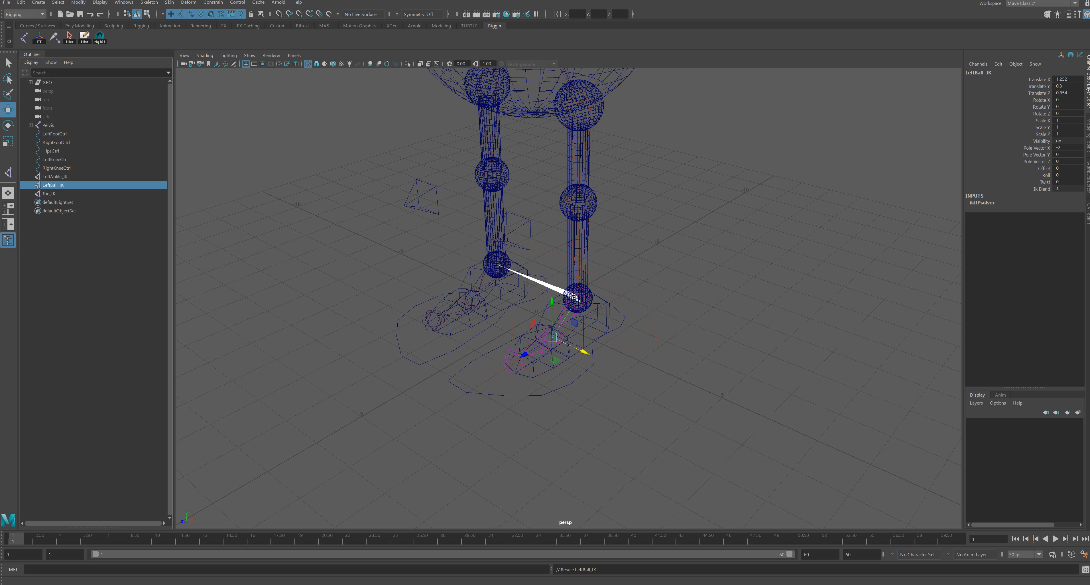
# Step: Add the prefix Left to the Toe_IK handle's name, making it LeftToe_IK
pyautogui.doubleClick(49, 193)
pyautogui.click(44, 194)
pyautogui.write('Left')
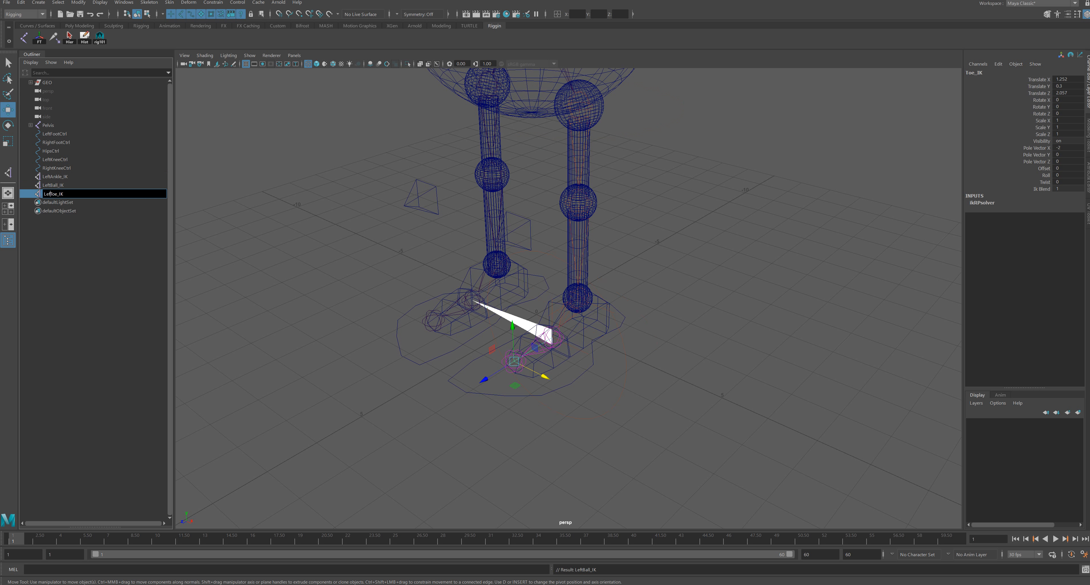
pyautogui.press('Return')
# Step: Try to create an IK handle from the right hip joint to the right ankle, and undo it
pyautogui.keyDown('alt'); pyautogui.moveTo(529, 229); pyautogui.dragTo(604, 228); pyautogui.keyUp('alt')
pyautogui.click(613, 230)
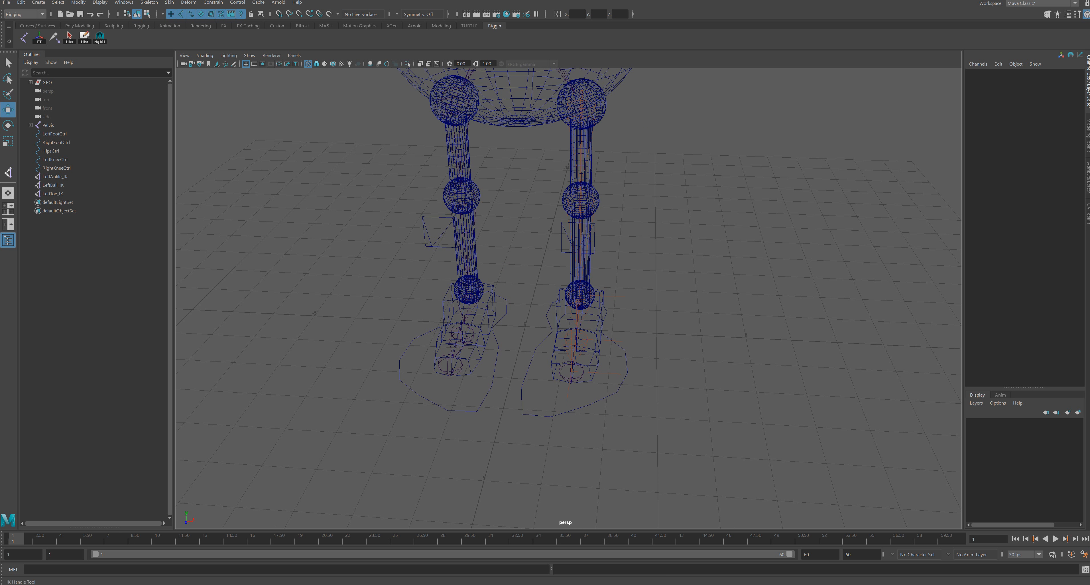
pyautogui.click(8, 172)
pyautogui.click(455, 102)
pyautogui.click(468, 289)
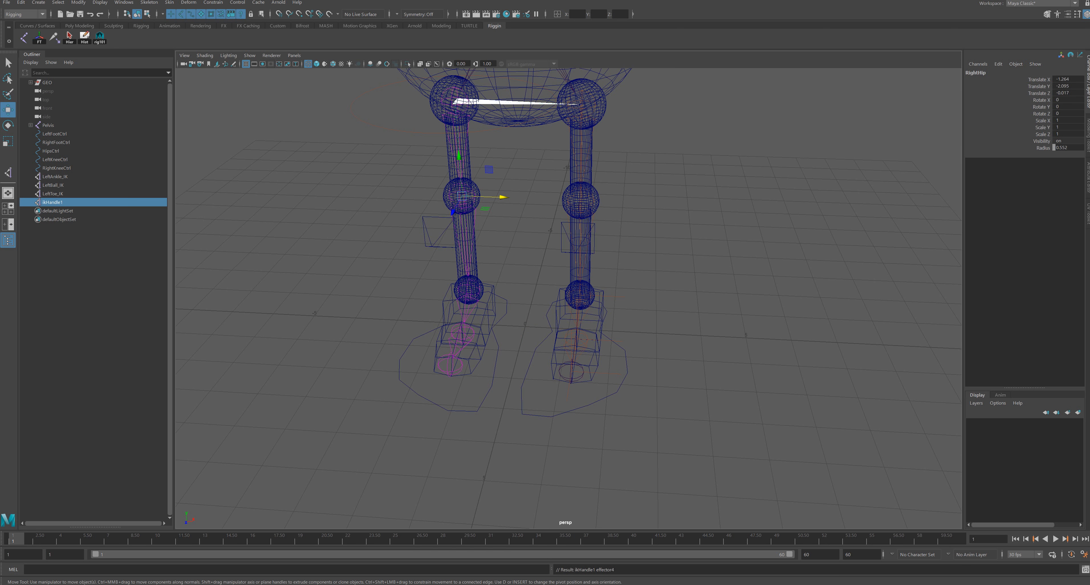
pyautogui.keyDown('alt'); pyautogui.moveTo(486, 288); pyautogui.dragTo(566, 269); pyautogui.keyUp('alt')
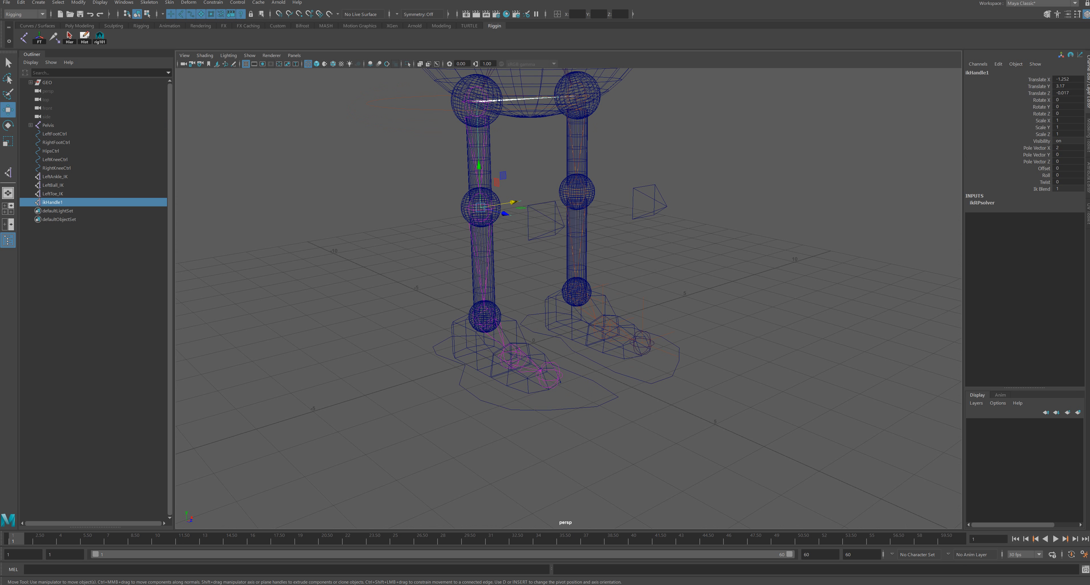
pyautogui.hotkey('ctrl', 'z')
# Step: Test the left leg's IK by moving the LeftAnkle_IK handle upward, and undo the move
pyautogui.keyDown('alt'); pyautogui.moveTo(626, 288); pyautogui.dragTo(512, 284); pyautogui.keyUp('alt')
pyautogui.click(579, 295)
pyautogui.moveTo(577, 259); pyautogui.dragTo(640, 219)
pyautogui.hotkey('ctrl', 'z')
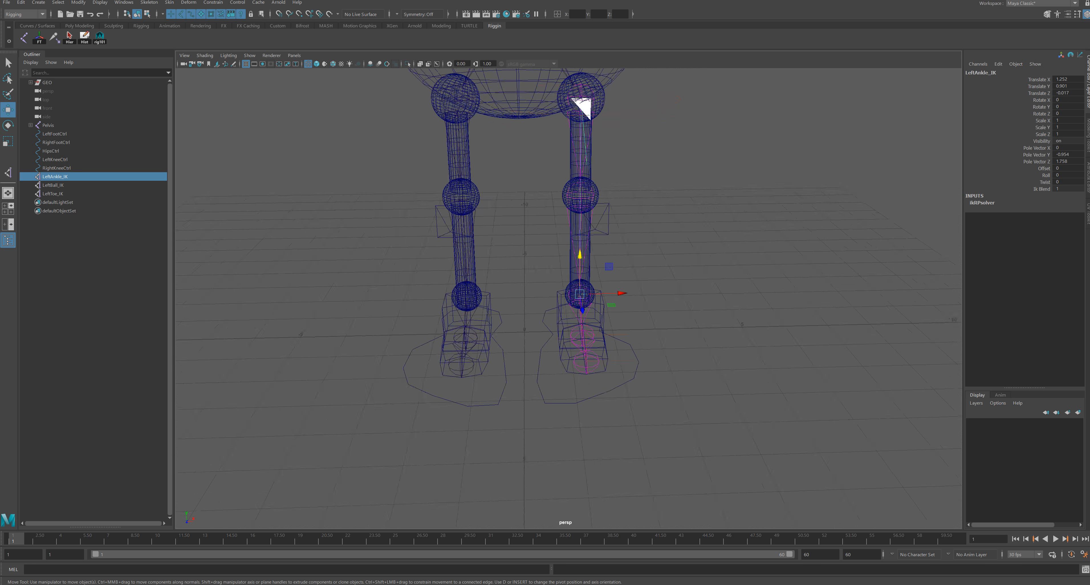
# Step: Create an IK handle from the right hip joint to the right ankle joint
pyautogui.press('y')
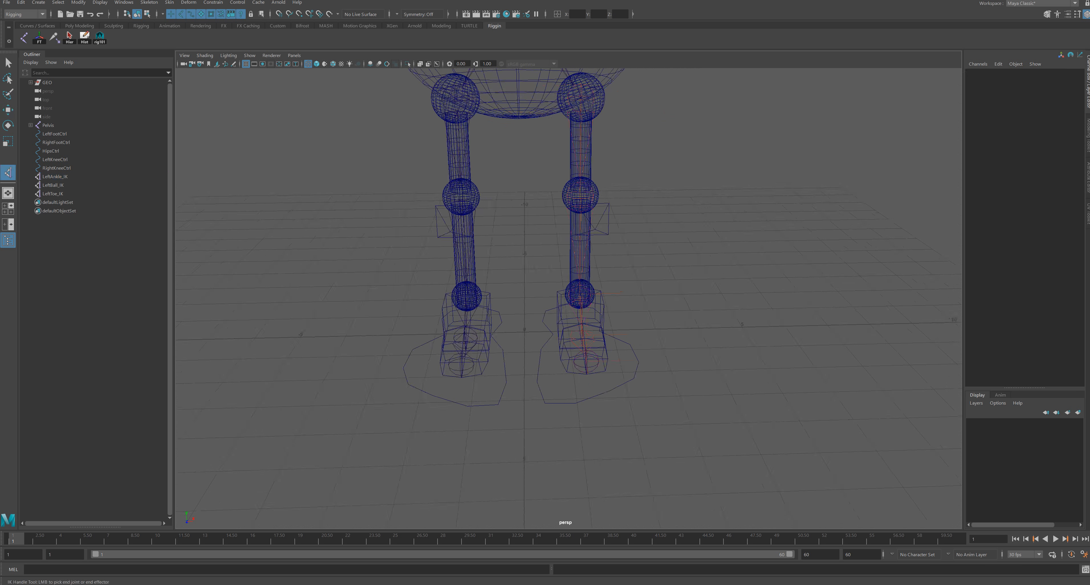
pyautogui.click(456, 99)
pyautogui.click(467, 297)
pyautogui.keyDown('alt'); pyautogui.moveTo(469, 294); pyautogui.dragTo(533, 298); pyautogui.keyUp('alt')
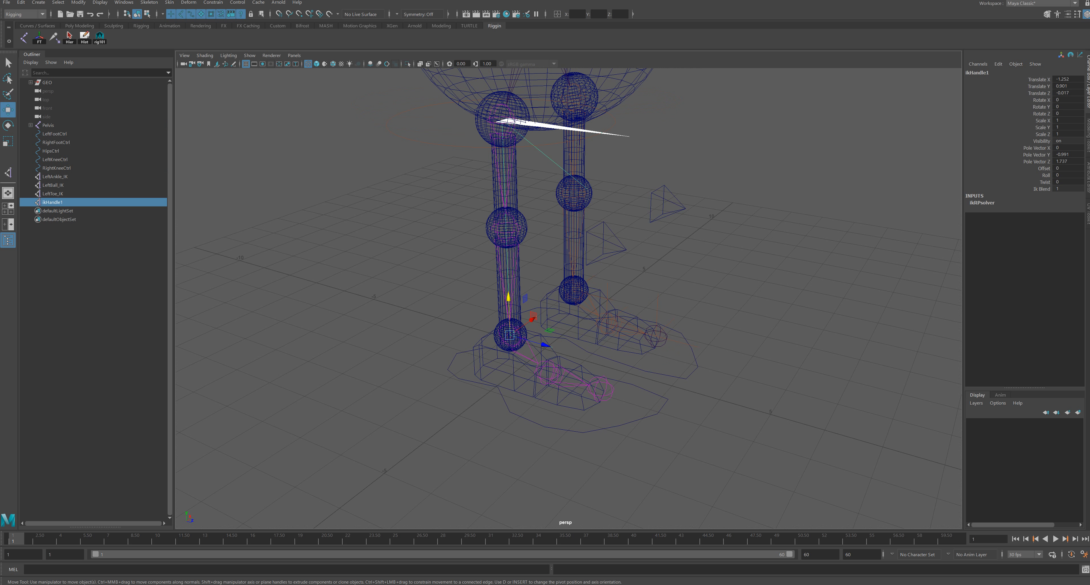
# Step: Create an IK handle from the right ankle joint to the right foot's ball joint and reactivate the IK Handle Tool
pyautogui.click(8, 172)
pyautogui.click(509, 335)
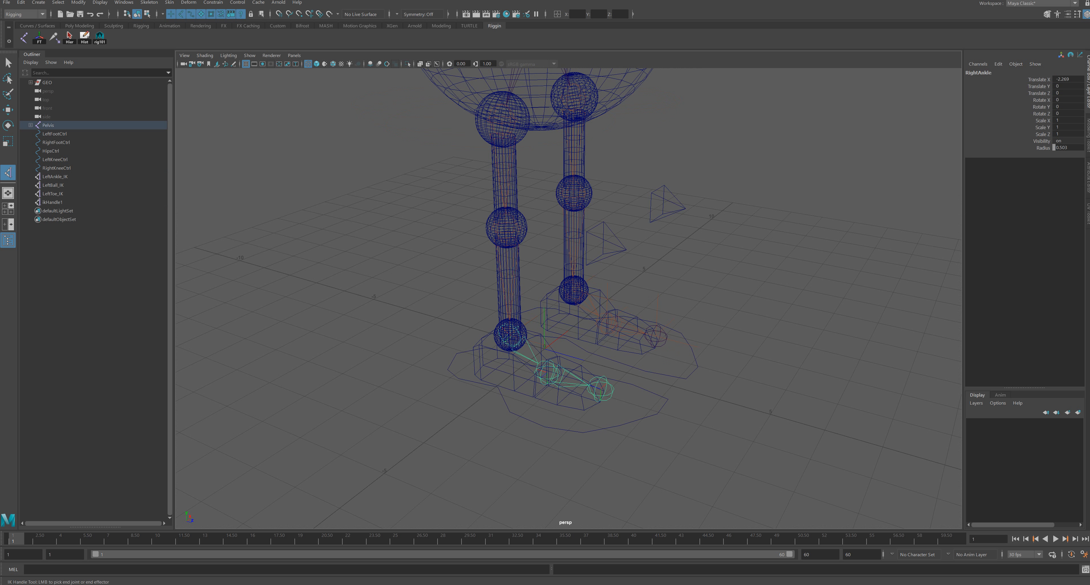
pyautogui.click(547, 372)
pyautogui.click(8, 173)
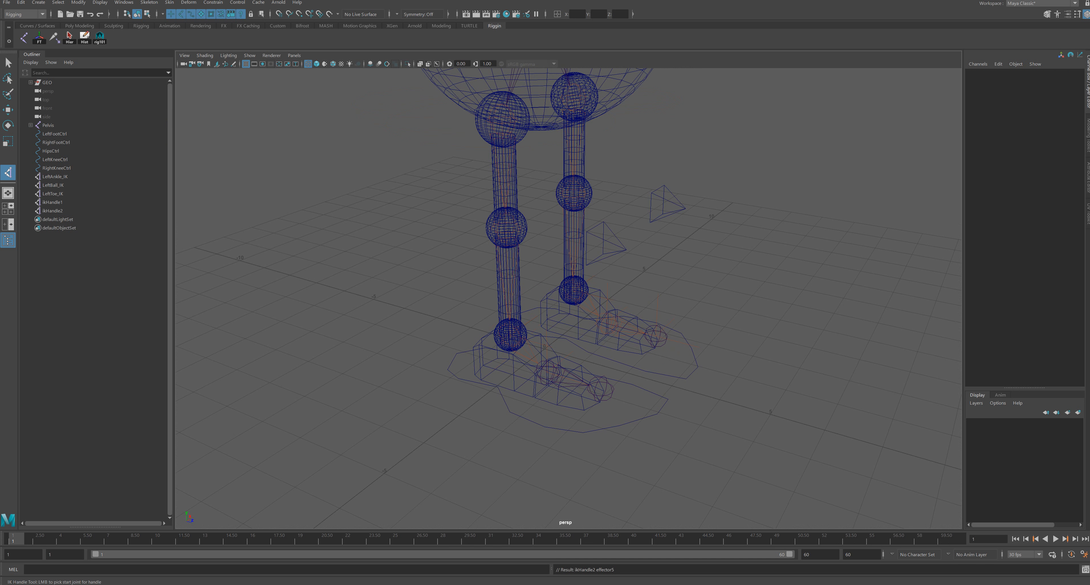
# Step: Create an IK handle from the right ball joint to the right toe joint and name it RightToe_IK
pyautogui.click(548, 373)
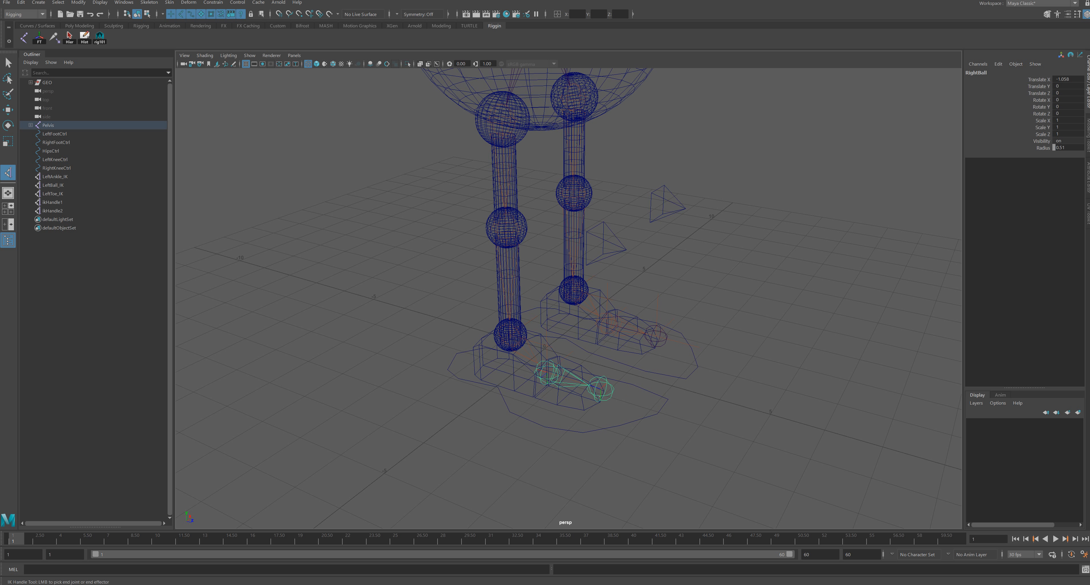
pyautogui.click(601, 389)
pyautogui.doubleClick(53, 220)
pyautogui.write('R')
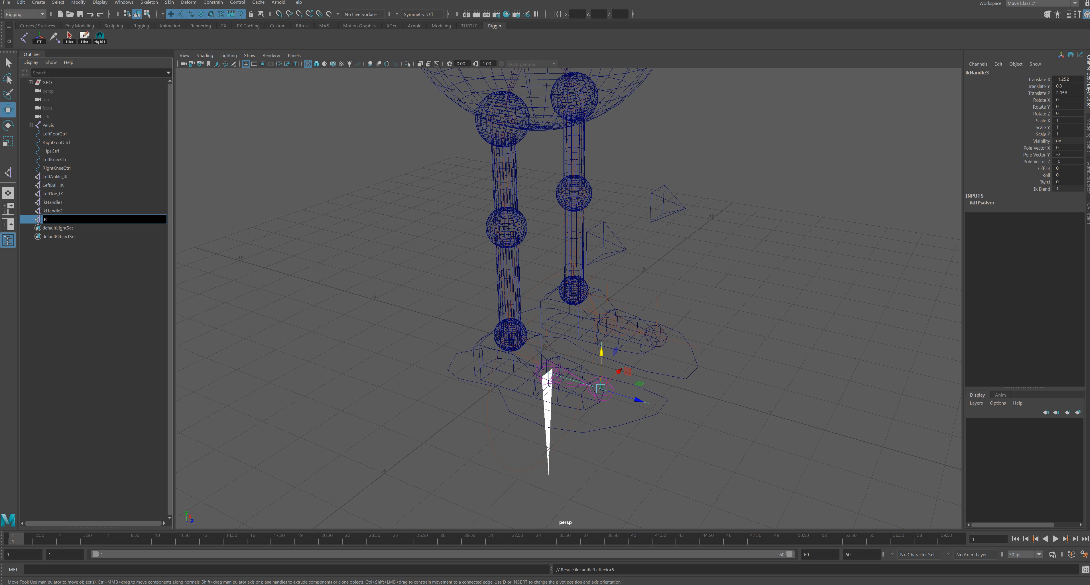
pyautogui.write('ightToe_IK')
pyautogui.press('Return')
# Step: Rename the right foot's ball IK handle RightBall_IK and the right leg's ankle IK handle RightAnkle_IK
pyautogui.doubleClick(52, 211)
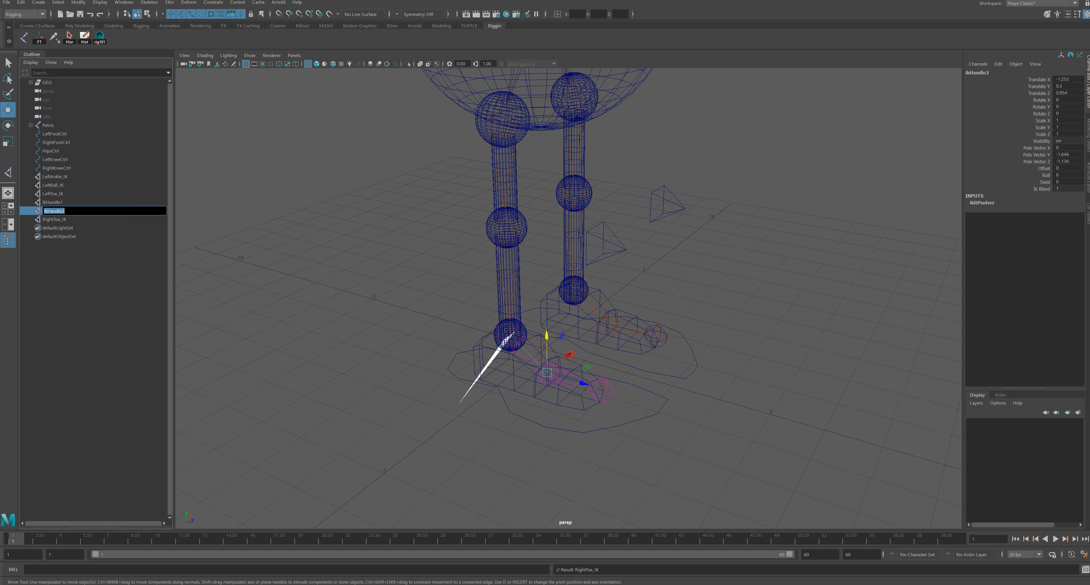
pyautogui.write('RightBall_IOK')
pyautogui.press('Return')
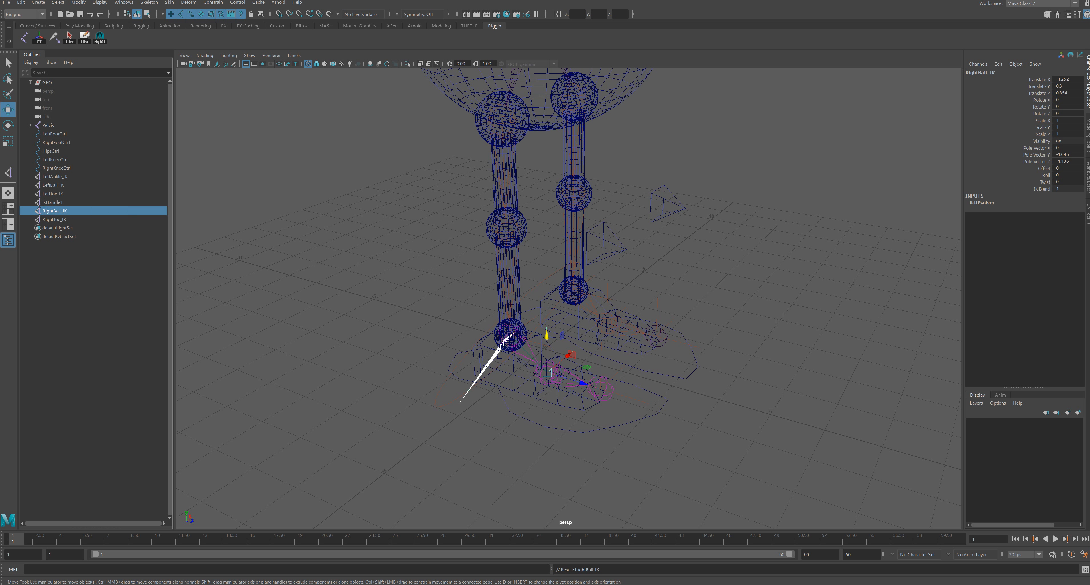
pyautogui.doubleClick(52, 202)
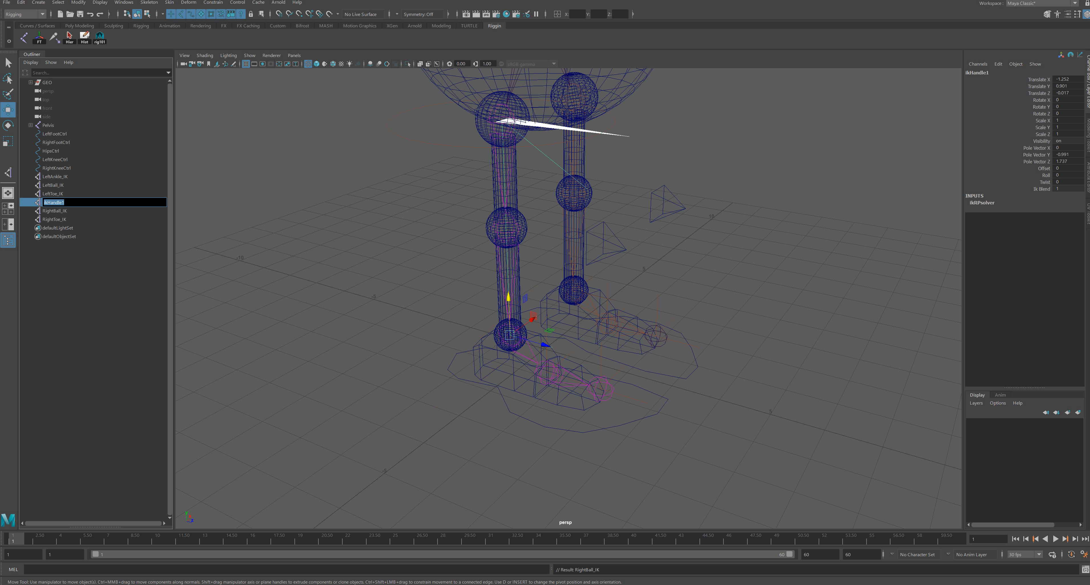
pyautogui.write('RightAnkle_IKJ')
pyautogui.press('Return')
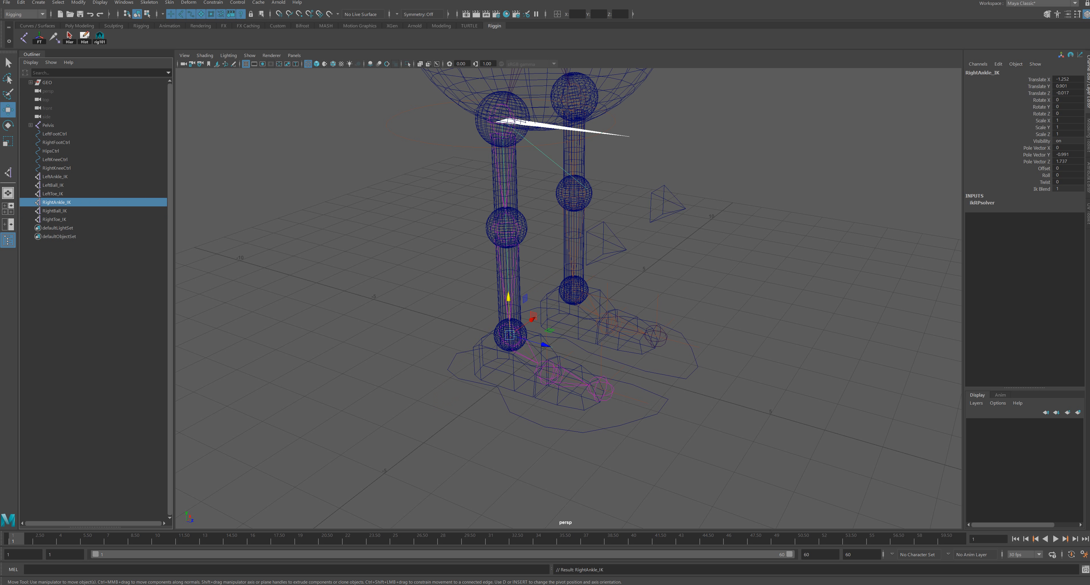
# Step: Parent LeftAnkle_IK, LeftBall_IK and LeftToe_IK under the LeftFootCtrl curve
pyautogui.keyDown('alt'); pyautogui.moveTo(600, 313); pyautogui.dragTo(476, 286); pyautogui.keyUp('alt')
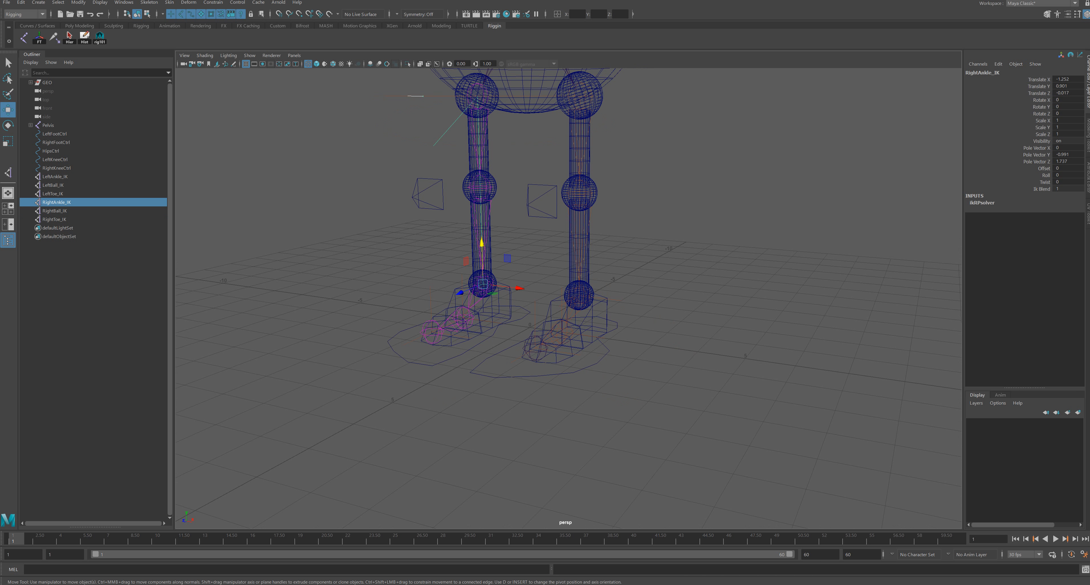
pyautogui.keyDown('alt'); pyautogui.moveTo(550, 296); pyautogui.dragTo(533, 338); pyautogui.keyUp('alt')
pyautogui.click(586, 377)
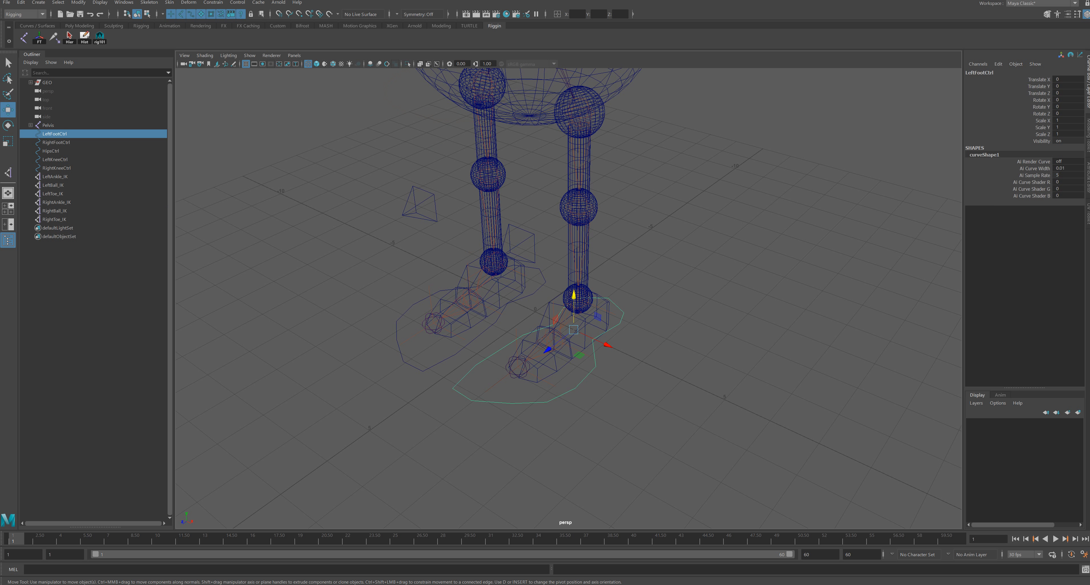
pyautogui.click(55, 177)
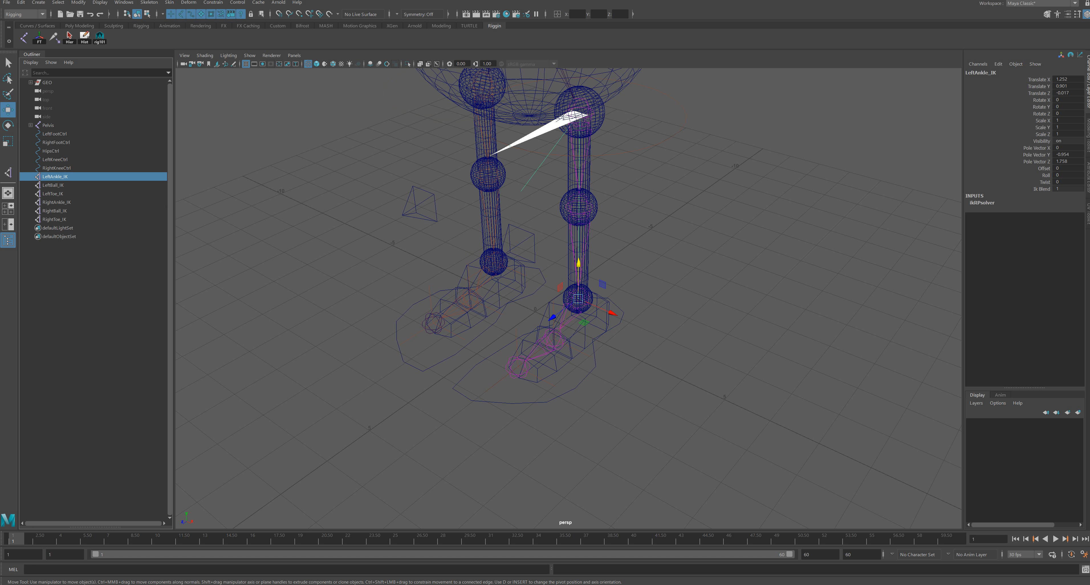
pyautogui.keyDown('shift'); pyautogui.click(53, 193); pyautogui.keyUp('shift')
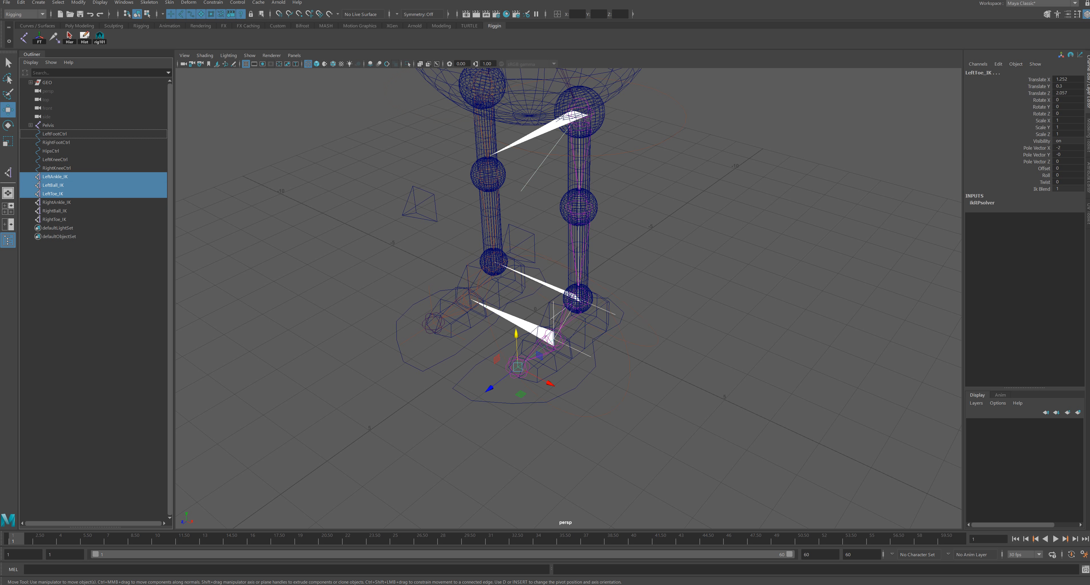
pyautogui.moveTo(53, 194); pyautogui.dragTo(54, 134, button='middle')
# Step: Parent RightAnkle_IK, RightBall_IK and RightToe_IK under the RightFootCtrl curve
pyautogui.click(56, 177)
pyautogui.keyDown('shift'); pyautogui.click(54, 194); pyautogui.keyUp('shift')
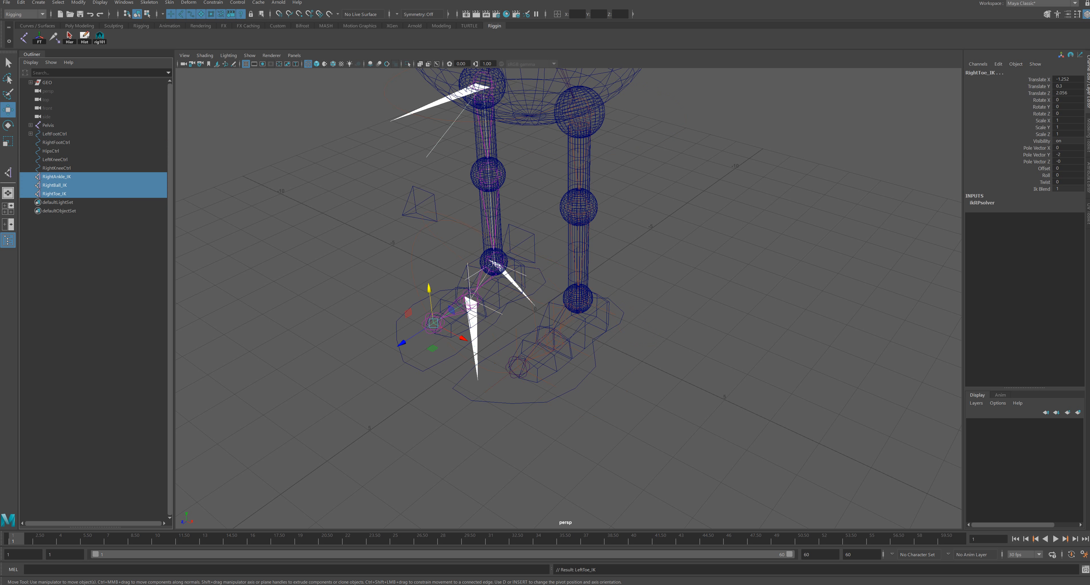
pyautogui.moveTo(55, 142); pyautogui.dragTo(55, 142, button='middle')
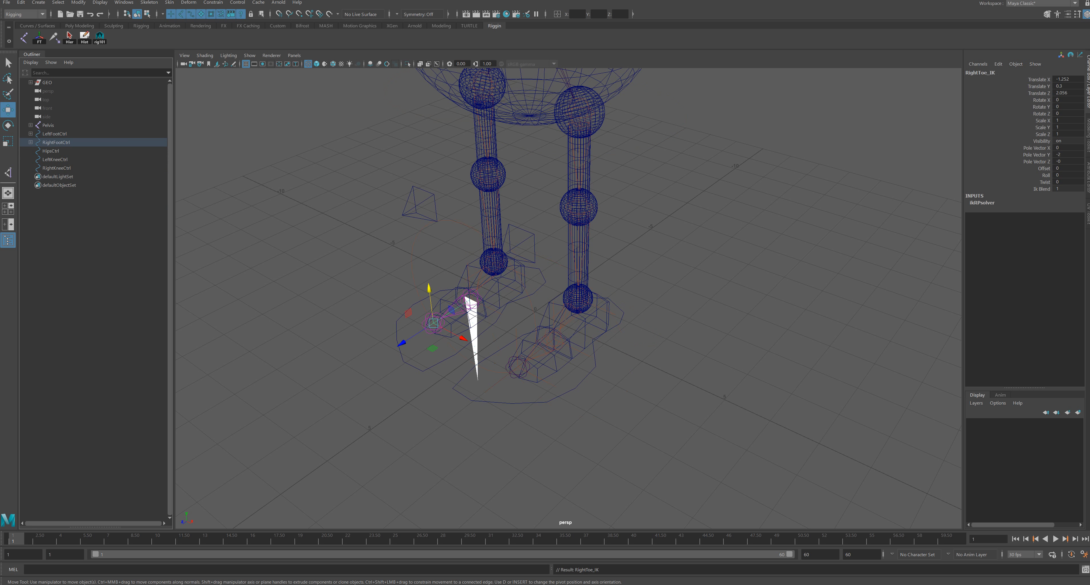
# Step: Test the left leg by moving LeftFootCtrl in shaded display, undo the moves and return to wireframe
pyautogui.click(55, 134)
pyautogui.keyDown('alt'); pyautogui.moveTo(486, 296); pyautogui.dragTo(427, 261); pyautogui.keyUp('alt')
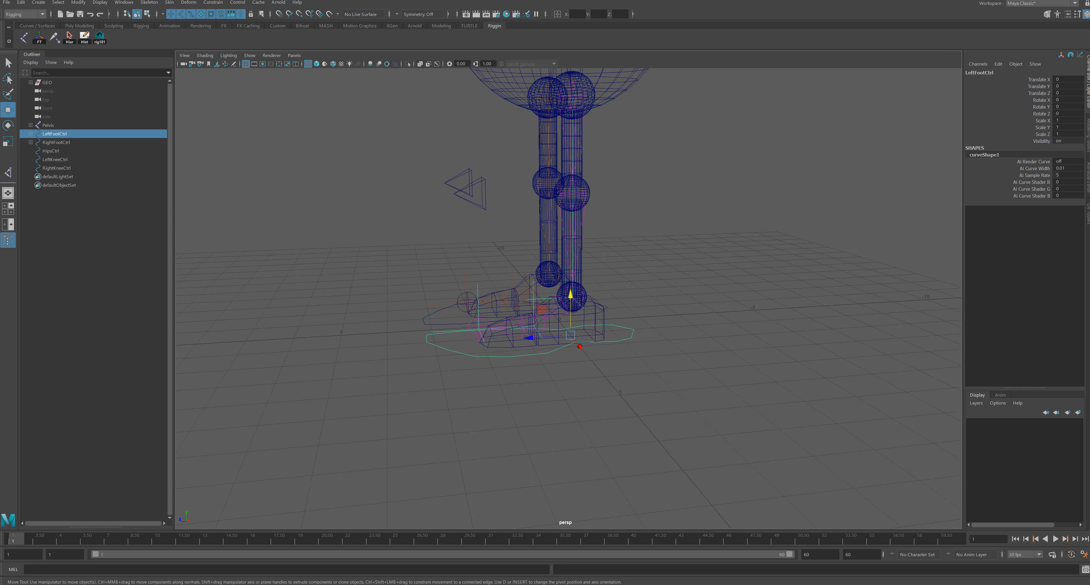
pyautogui.moveTo(570, 334)
pyautogui.mouseDown()
pyautogui.moveTo(489, 253)
pyautogui.moveTo(535, 250)
pyautogui.moveTo(542, 270)
pyautogui.moveTo(582, 281)
pyautogui.moveTo(495, 282)
pyautogui.moveTo(599, 307)
pyautogui.moveTo(570, 295)
pyautogui.mouseUp()
pyautogui.press('5')
pyautogui.scroll(3, 589, 302)
pyautogui.moveTo(548, 278); pyautogui.dragTo(585, 268)
pyautogui.hotkey('ctrl', 'z')
pyautogui.hotkey('ctrl', 'z')
pyautogui.press('4')
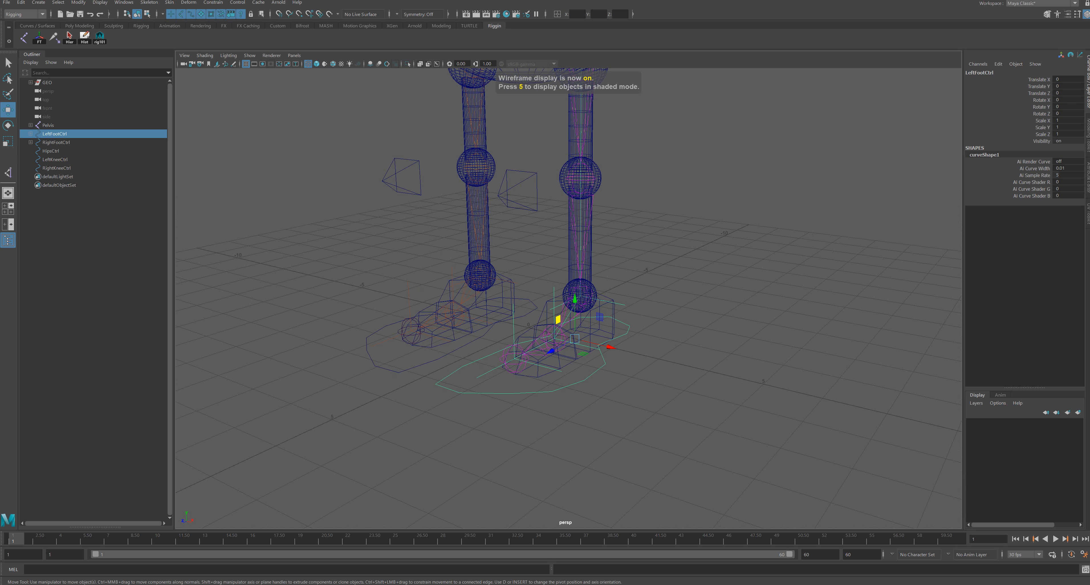
# Step: Test the right leg by moving and rotating RightFootCtrl, and undo each change
pyautogui.click(459, 348)
pyautogui.keyDown('alt'); pyautogui.moveTo(461, 334); pyautogui.dragTo(436, 356); pyautogui.keyUp('alt')
pyautogui.moveTo(504, 256); pyautogui.dragTo(659, 220)
pyautogui.hotkey('ctrl', 'z')
pyautogui.keyDown('alt'); pyautogui.moveTo(659, 220); pyautogui.dragTo(647, 225, button='right'); pyautogui.keyUp('alt')
pyautogui.keyDown('alt'); pyautogui.moveTo(647, 224); pyautogui.dragTo(616, 243, button='middle'); pyautogui.keyUp('alt')
pyautogui.moveTo(615, 243)
pyautogui.keyDown('alt'); pyautogui.mouseDown()
pyautogui.moveTo(599, 245)
pyautogui.moveTo(615, 246)
pyautogui.mouseUp(); pyautogui.keyUp('alt')
pyautogui.moveTo(561, 350); pyautogui.dragTo(579, 318)
pyautogui.hotkey('ctrl', 'z')
pyautogui.keyDown('alt'); pyautogui.moveTo(580, 319); pyautogui.dragTo(399, 322); pyautogui.keyUp('alt')
pyautogui.press('e')
pyautogui.hotkey('ctrl', 'z')
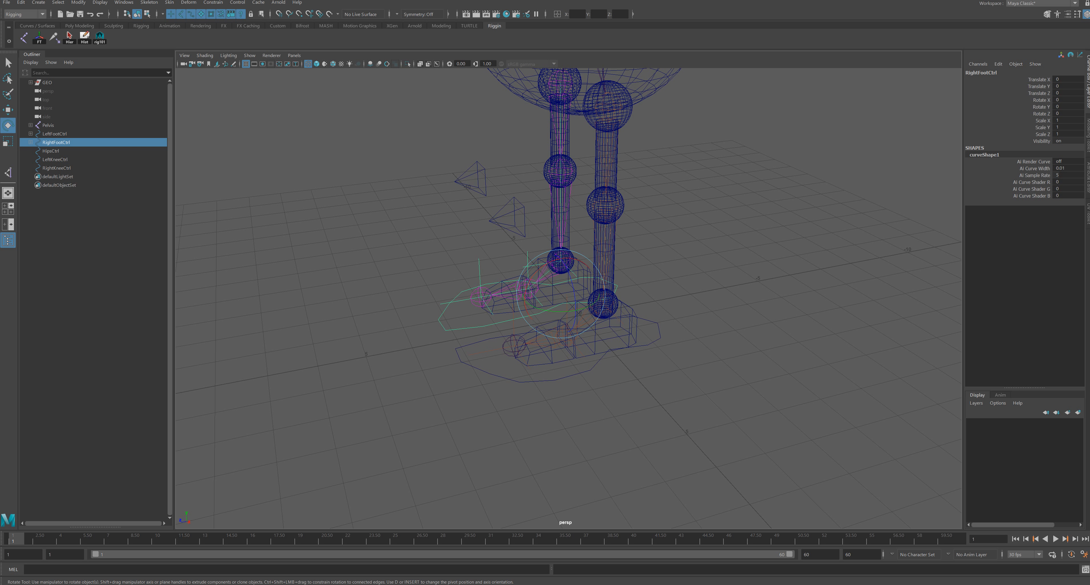
pyautogui.keyDown('alt'); pyautogui.moveTo(569, 296); pyautogui.dragTo(596, 279); pyautogui.keyUp('alt')
pyautogui.keyDown('alt'); pyautogui.moveTo(596, 279); pyautogui.dragTo(630, 279, button='right'); pyautogui.keyUp('alt')
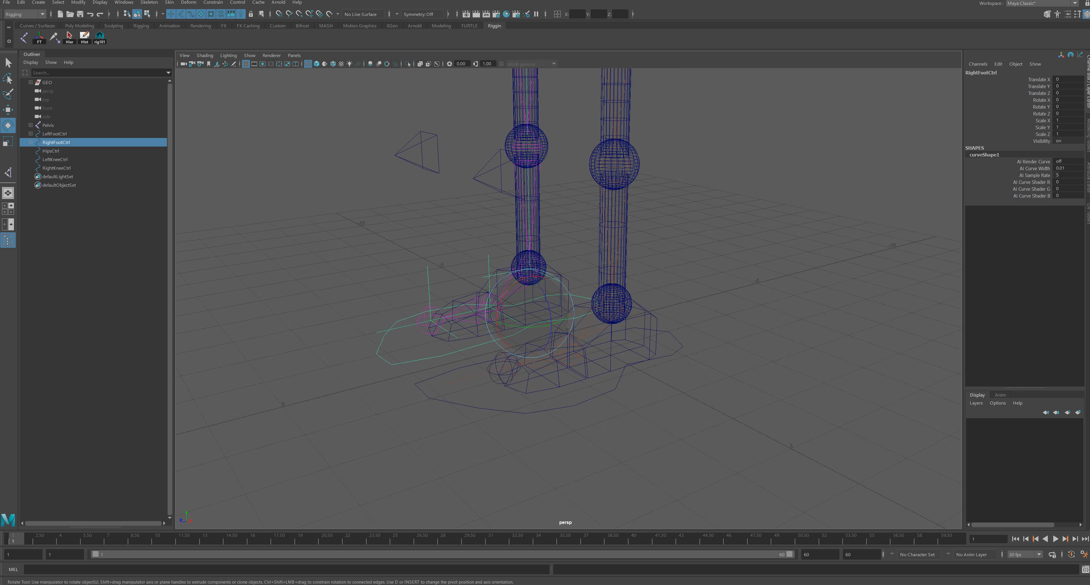
pyautogui.click(597, 396)
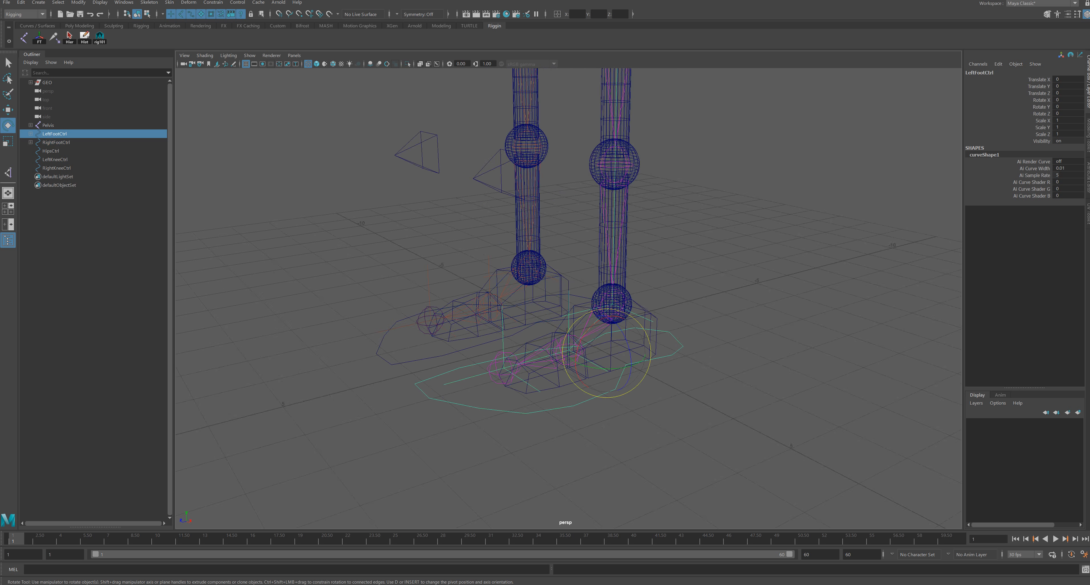
pyautogui.keyDown('alt'); pyautogui.moveTo(597, 381); pyautogui.dragTo(620, 378); pyautogui.keyUp('alt')
pyautogui.moveTo(390, 371); pyautogui.dragTo(395, 384)
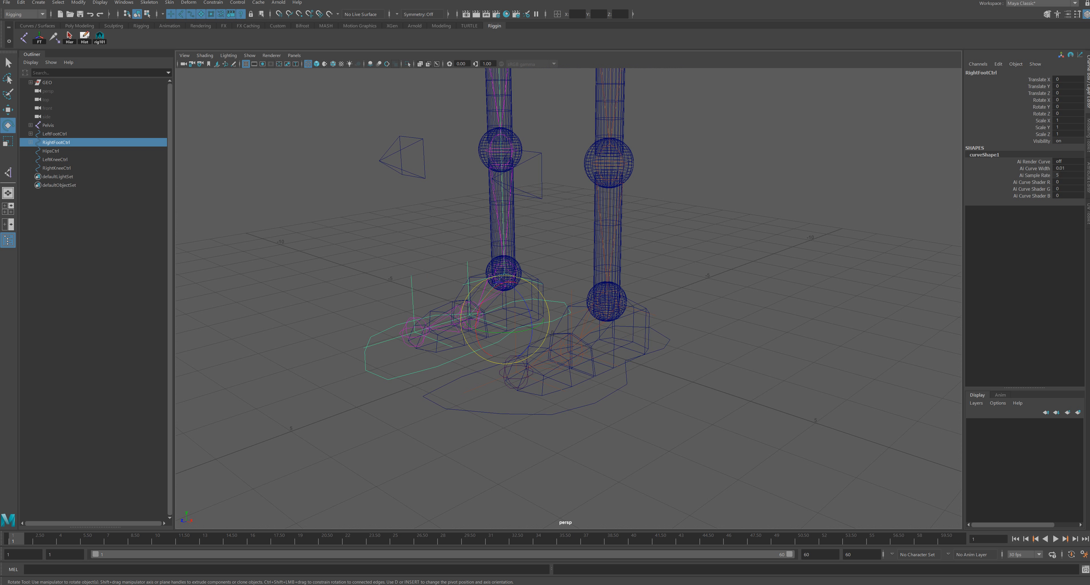
pyautogui.moveTo(469, 402); pyautogui.dragTo(484, 420)
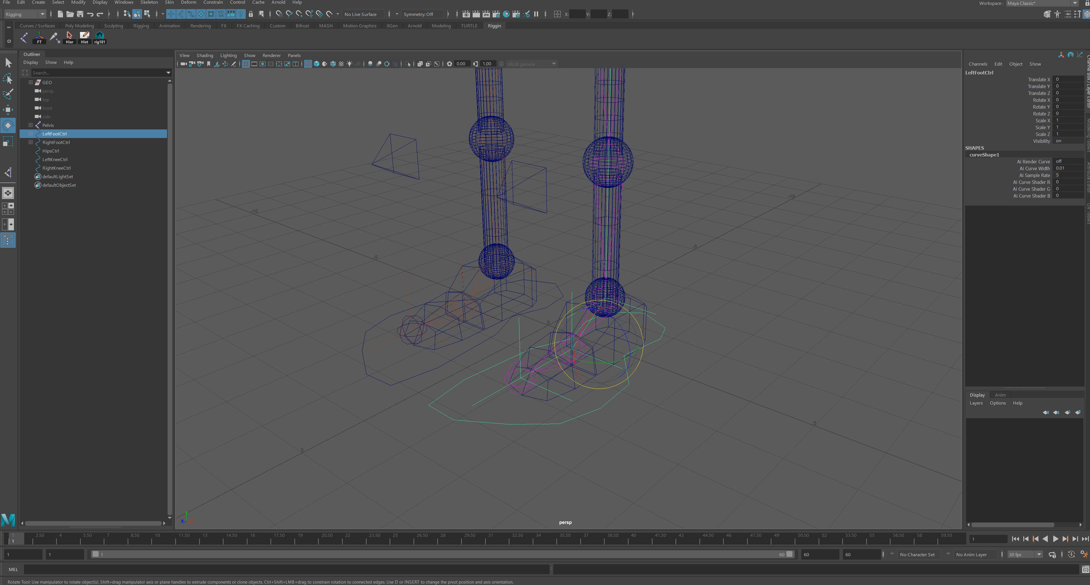
pyautogui.moveTo(398, 371); pyautogui.dragTo(400, 396)
pyautogui.moveTo(494, 417); pyautogui.dragTo(501, 433)
pyautogui.scroll(-3, 568, 299)
pyautogui.keyDown('alt'); pyautogui.moveTo(568, 299); pyautogui.dragTo(613, 321); pyautogui.keyUp('alt')
pyautogui.click(471, 390)
# Step: Start a new keyable float attribute on LeftFootCtrl with the long name PeelHeel and no overridden nice name
pyautogui.click(498, 397)
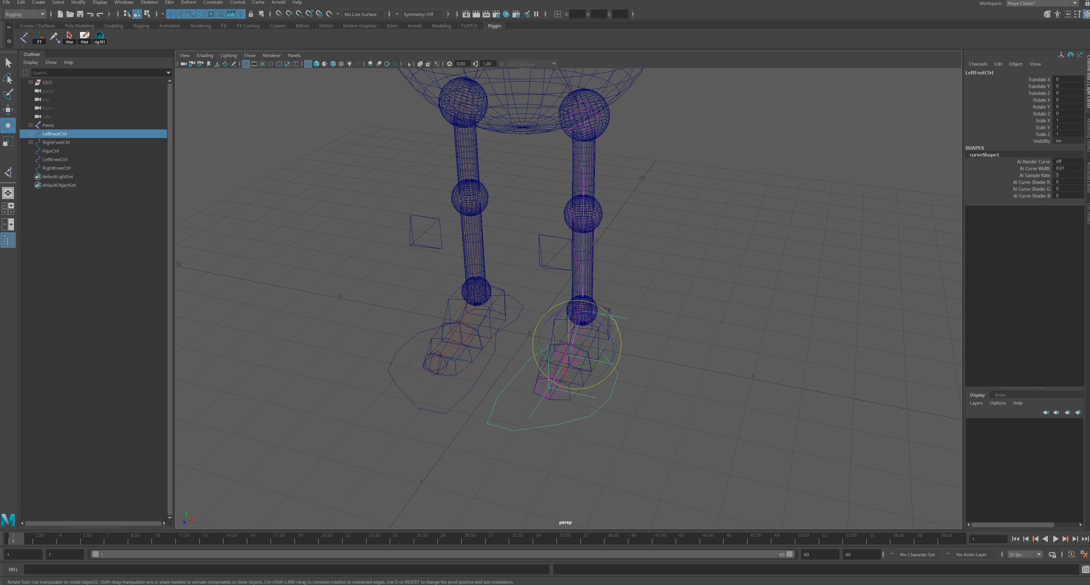
pyautogui.keyDown('alt'); pyautogui.moveTo(498, 397); pyautogui.dragTo(476, 393); pyautogui.keyUp('alt')
pyautogui.click(998, 64)
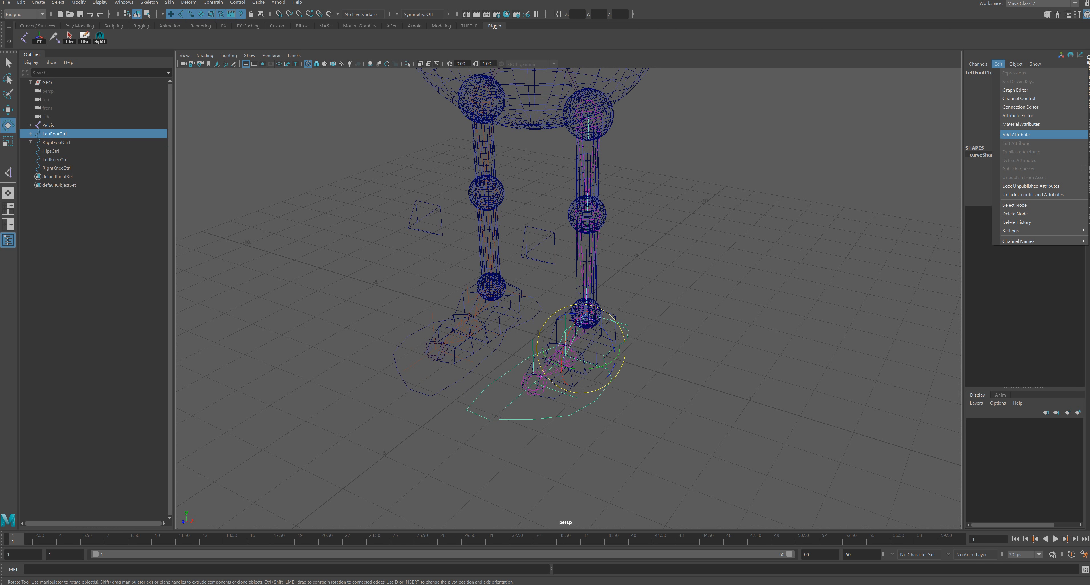
pyautogui.click(1016, 135)
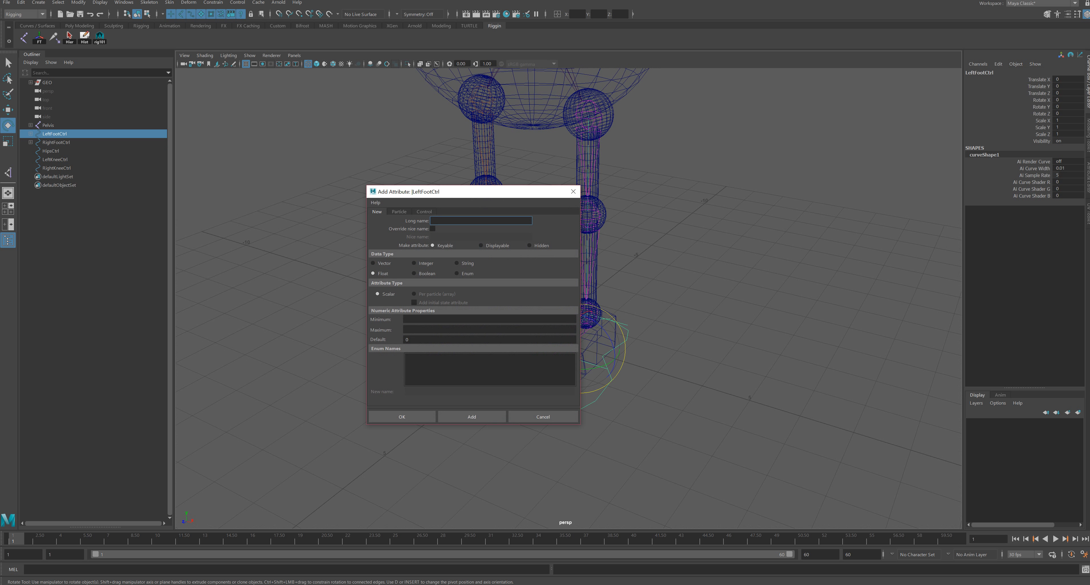
pyautogui.moveTo(464, 192); pyautogui.dragTo(720, 168)
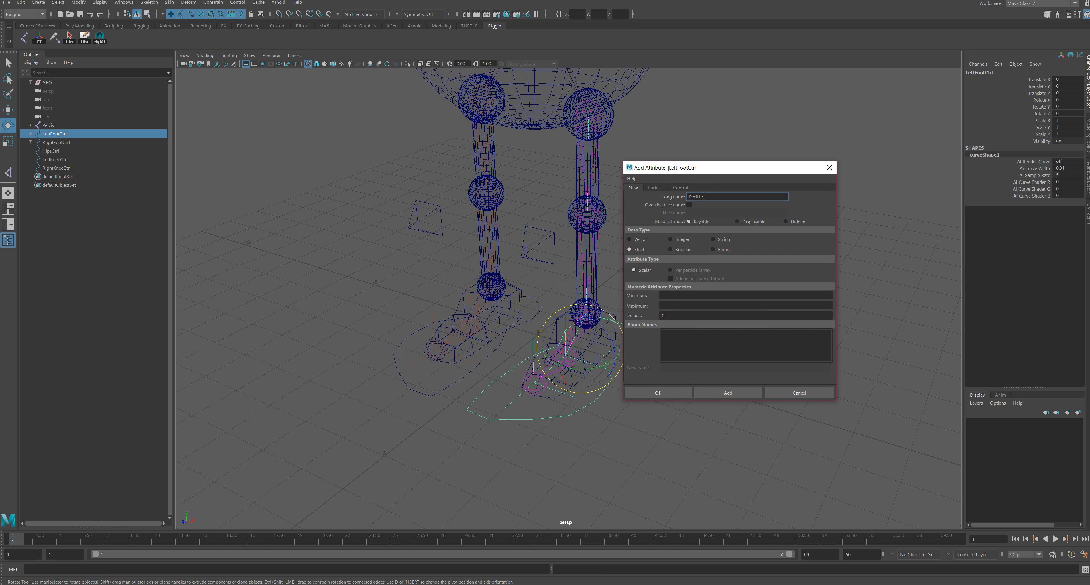
pyautogui.press('Return')
pyautogui.click(707, 196)
pyautogui.click(689, 205)
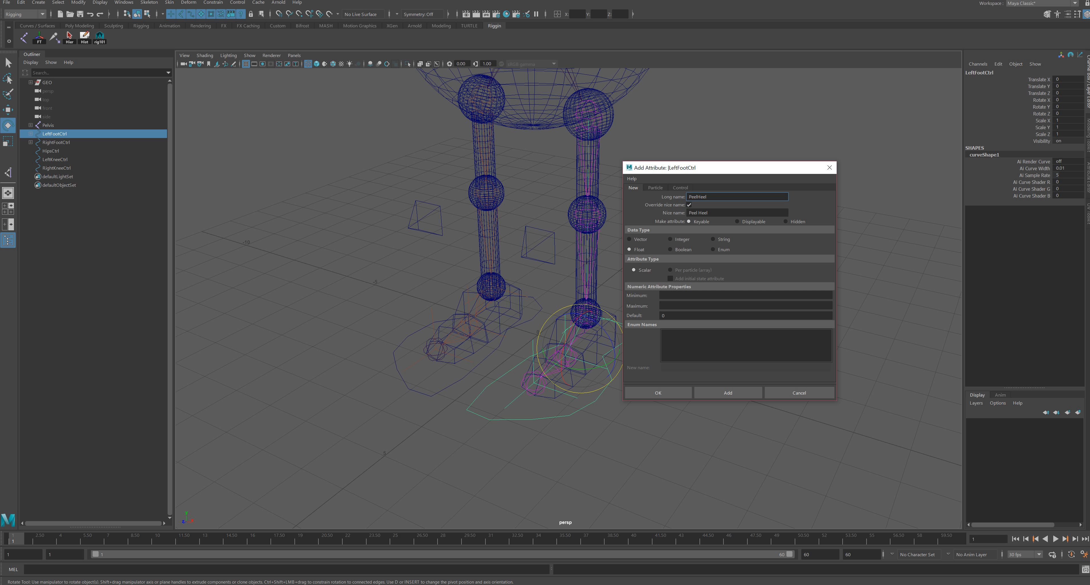
pyautogui.press('Tab')
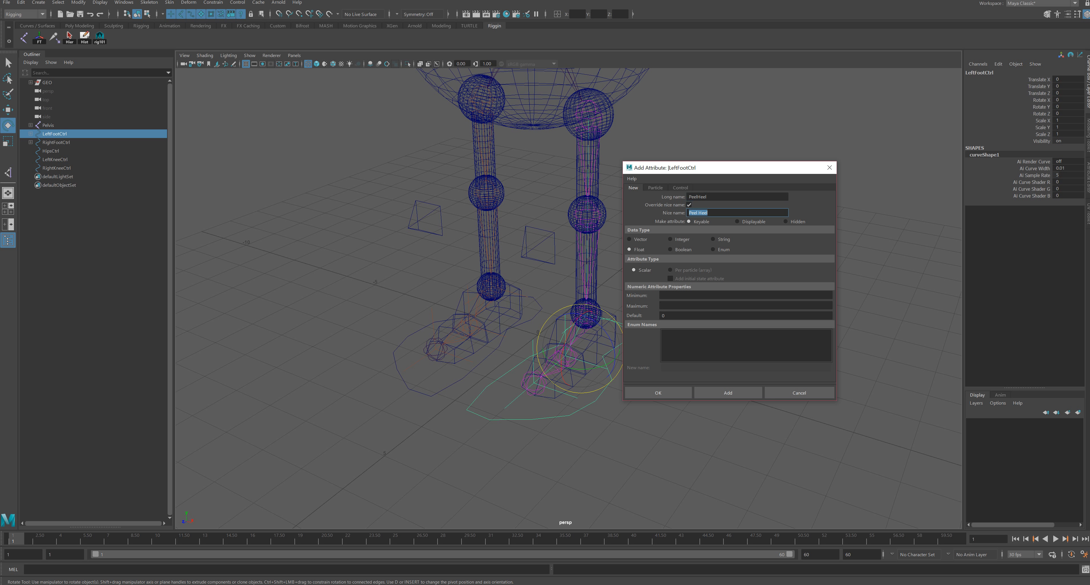
pyautogui.click(689, 204)
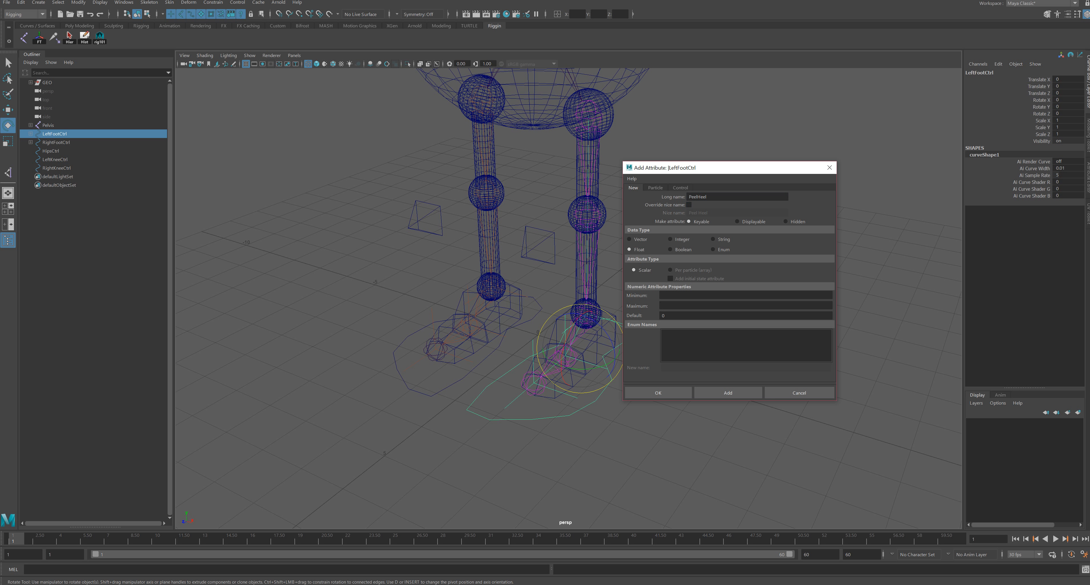
# Step: Give the PeelHeel attribute a minimum of 0 and a maximum of 10, and add it to LeftFootCtrl
pyautogui.click(745, 295)
pyautogui.click(745, 305)
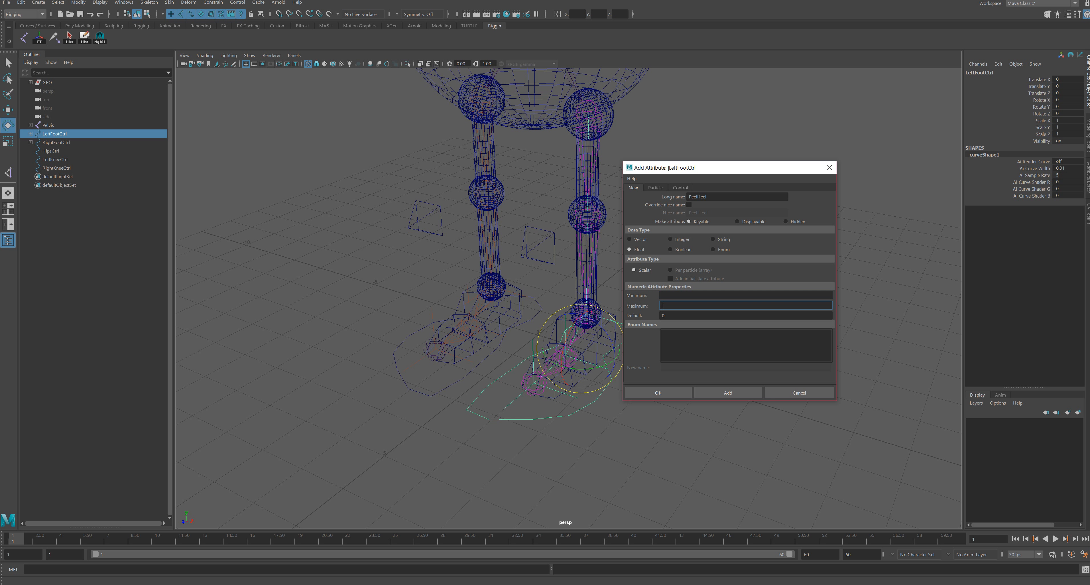
pyautogui.click(745, 295)
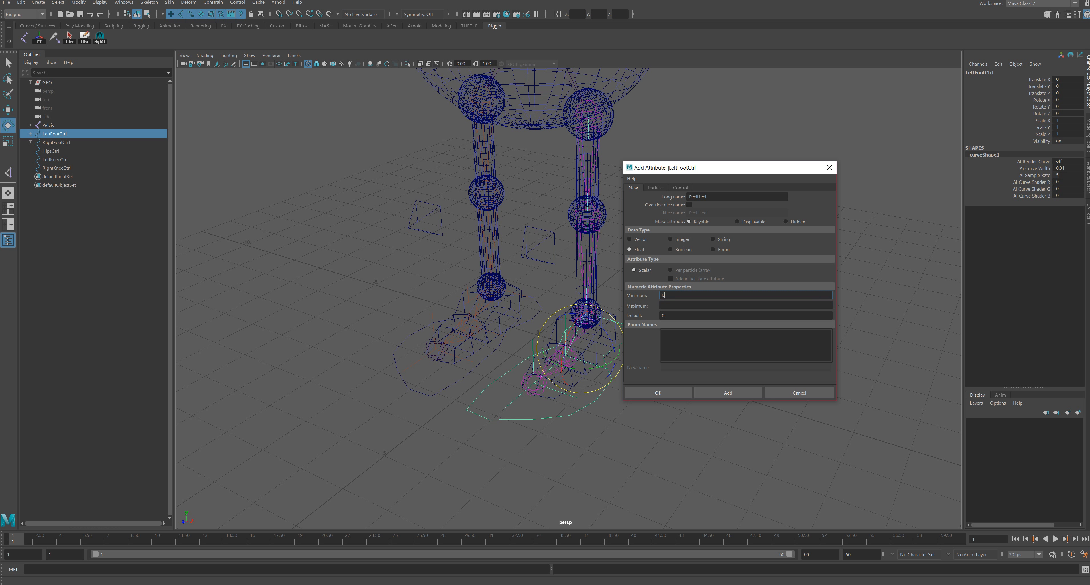
pyautogui.press('Tab')
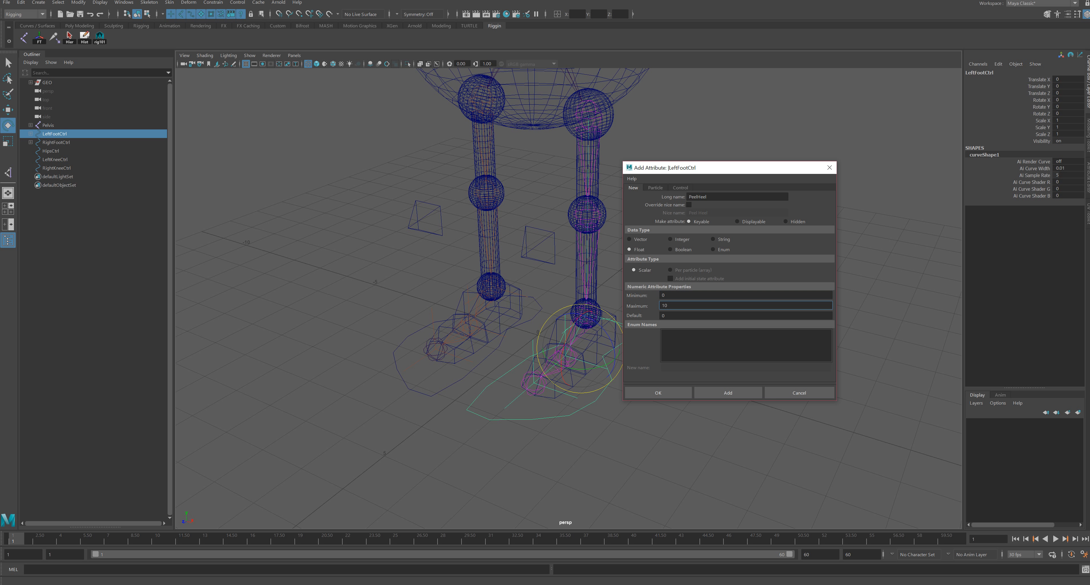
pyautogui.press('Return')
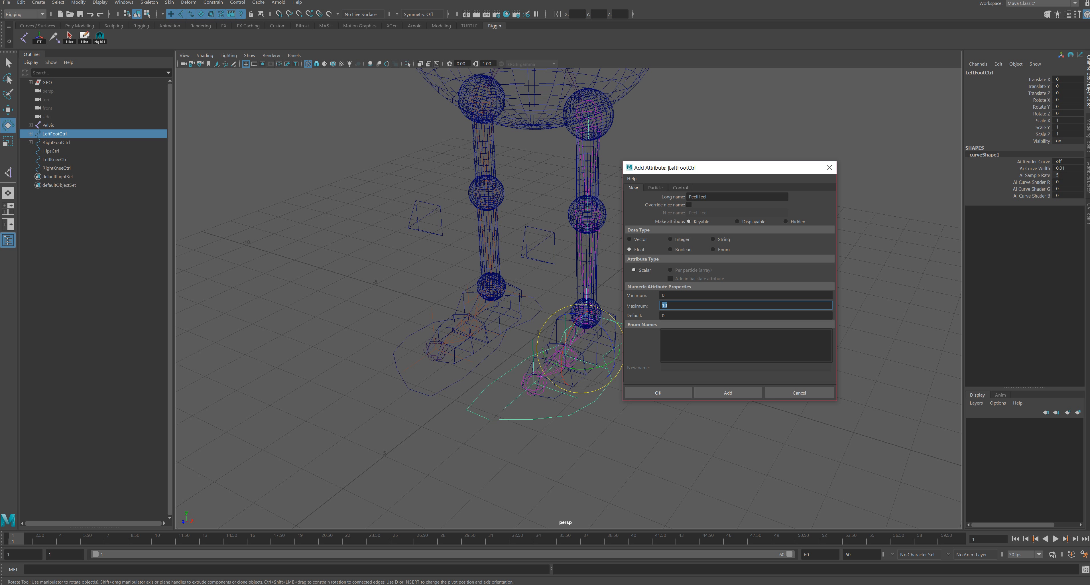
pyautogui.click(727, 392)
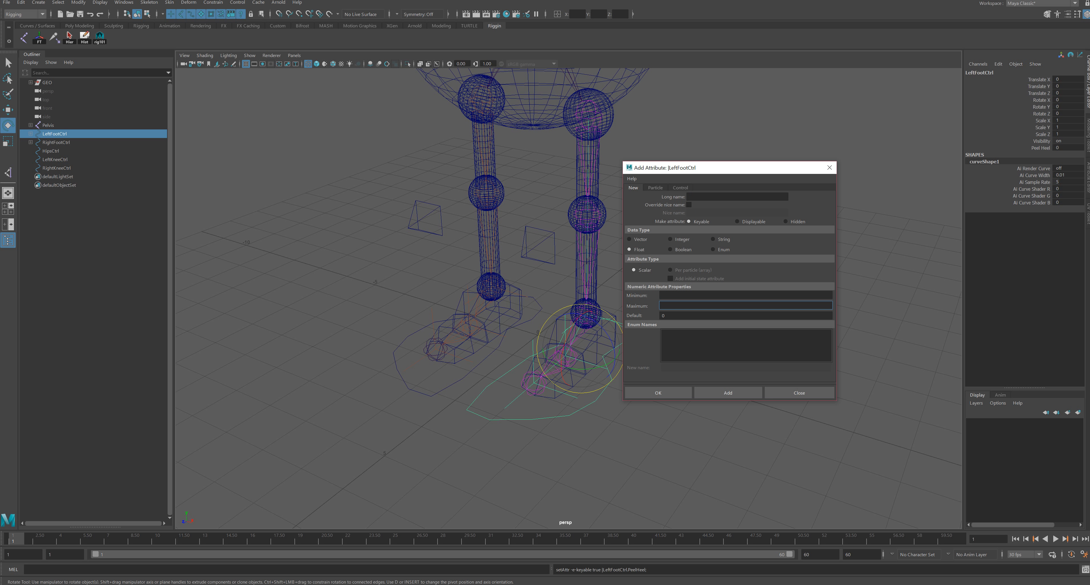
pyautogui.click(1040, 148)
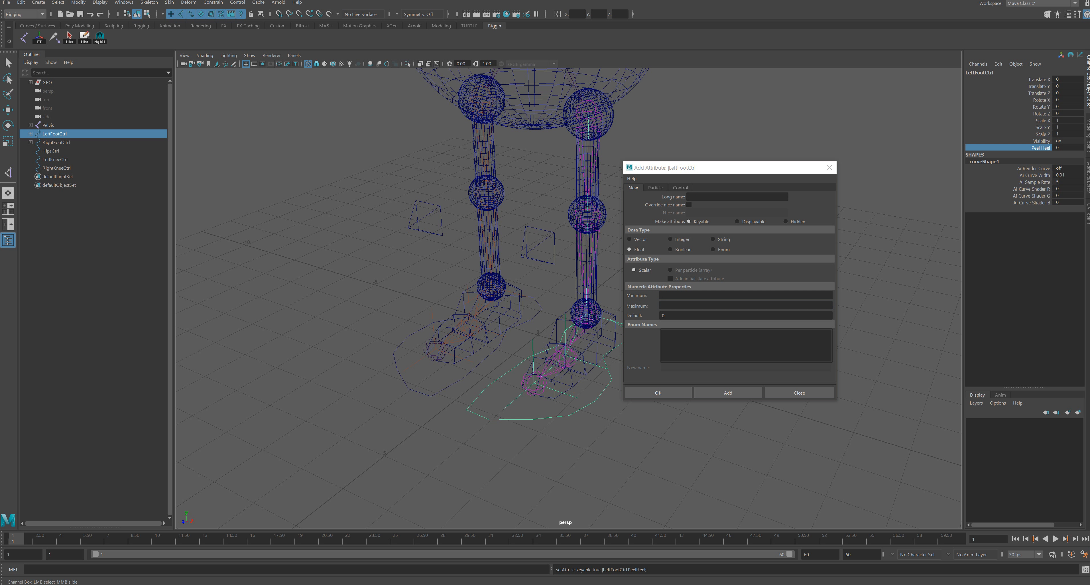
# Step: Add a keyable float attribute named ToeTap to LeftFootCtrl with a minimum of -10 and a maximum of 10
pyautogui.click(736, 197)
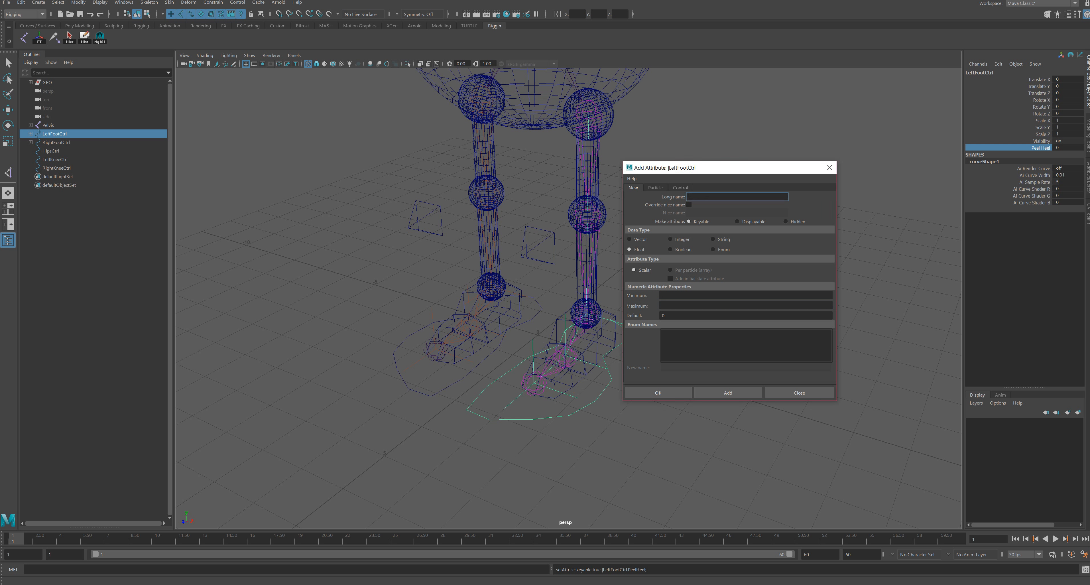
pyautogui.write('ToeTapo')
pyautogui.click(662, 295)
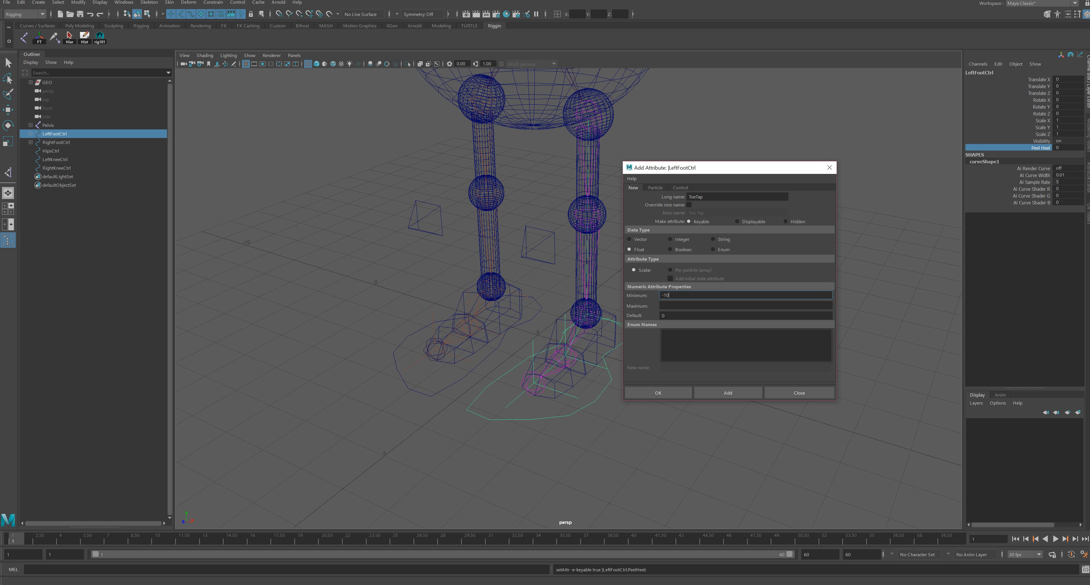
pyautogui.press('Tab')
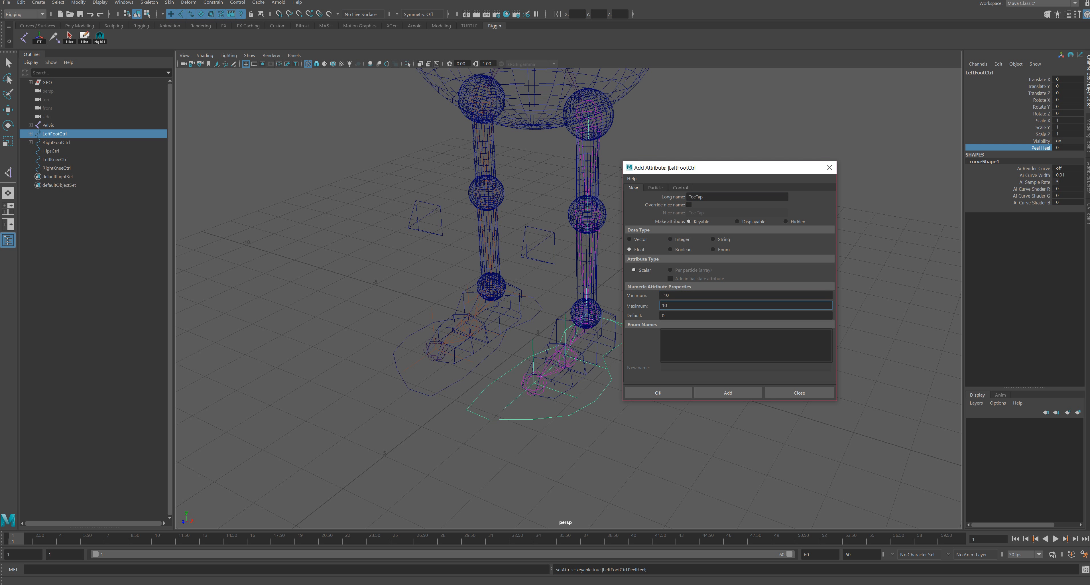
pyautogui.press('Tab')
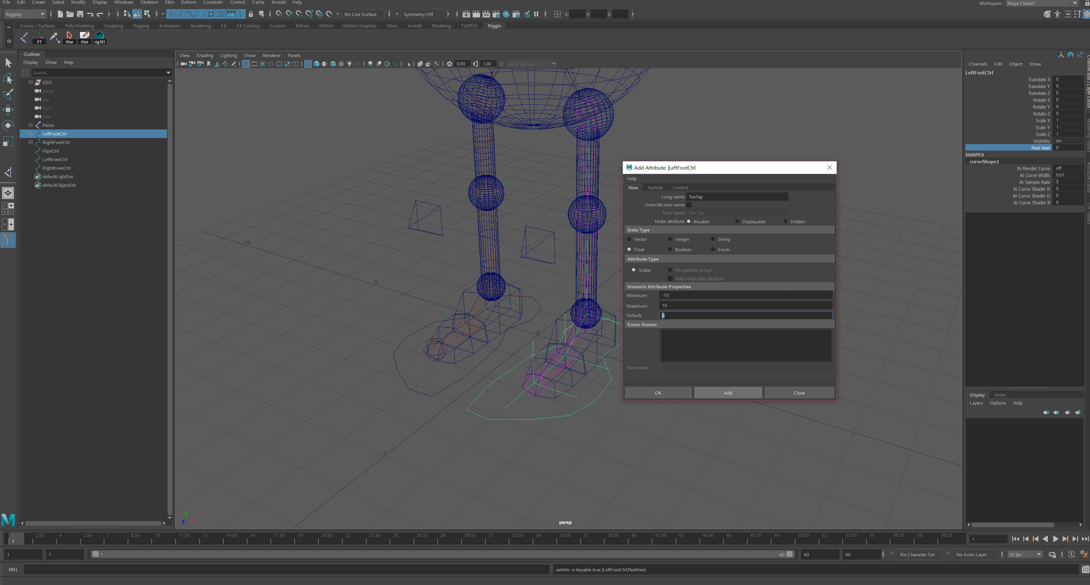
pyautogui.click(727, 392)
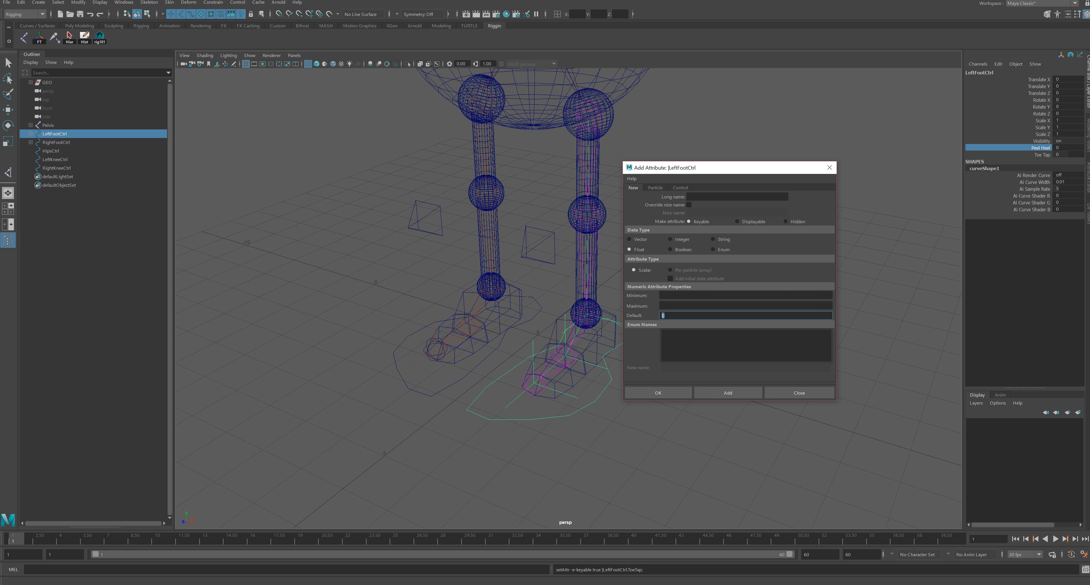
# Step: Add a keyable float attribute named StandTip to LeftFootCtrl with a minimum of 0 and a maximum of 10
pyautogui.click(726, 197)
pyautogui.write('StandTip')
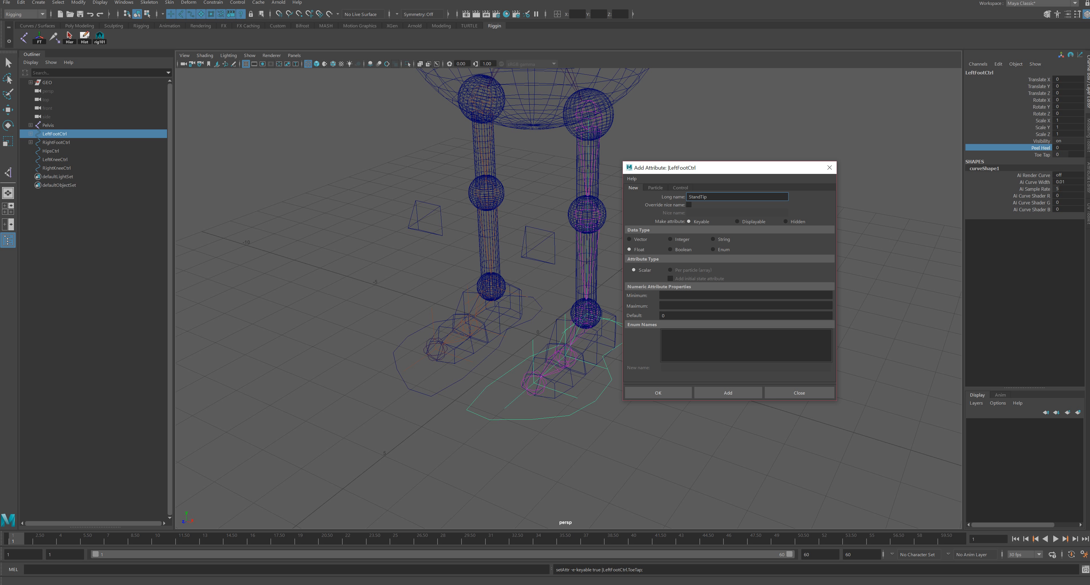
pyautogui.press('Tab')
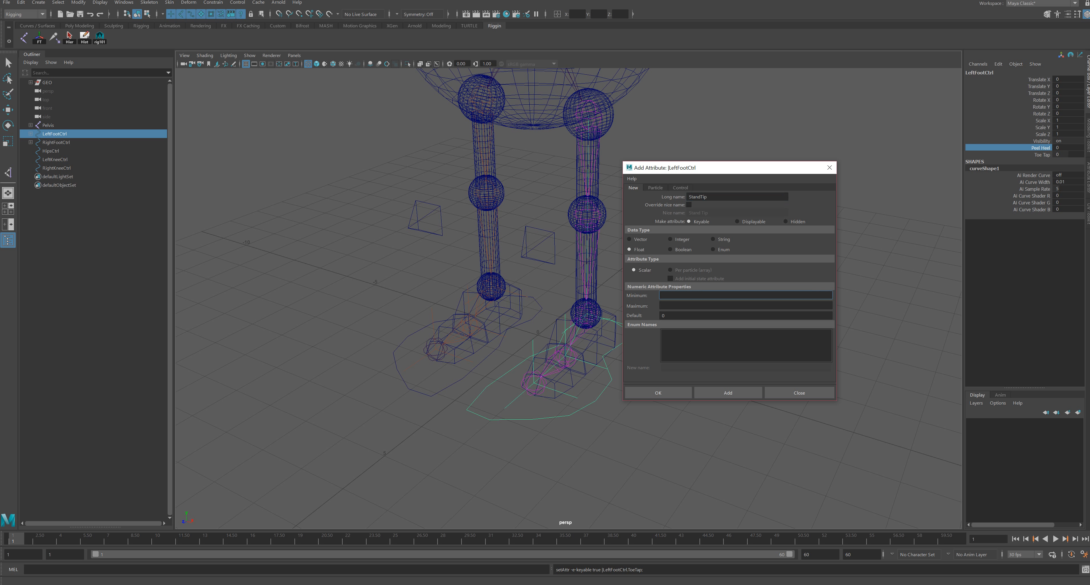
pyautogui.write('0')
pyautogui.press('Tab')
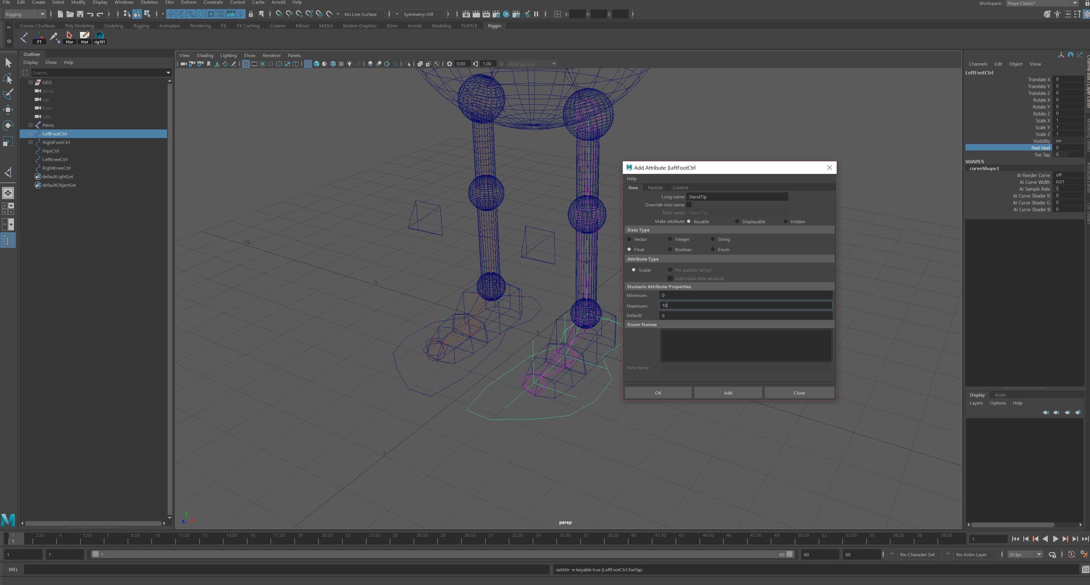
pyautogui.write('10')
pyautogui.press('Tab')
pyautogui.press('Return')
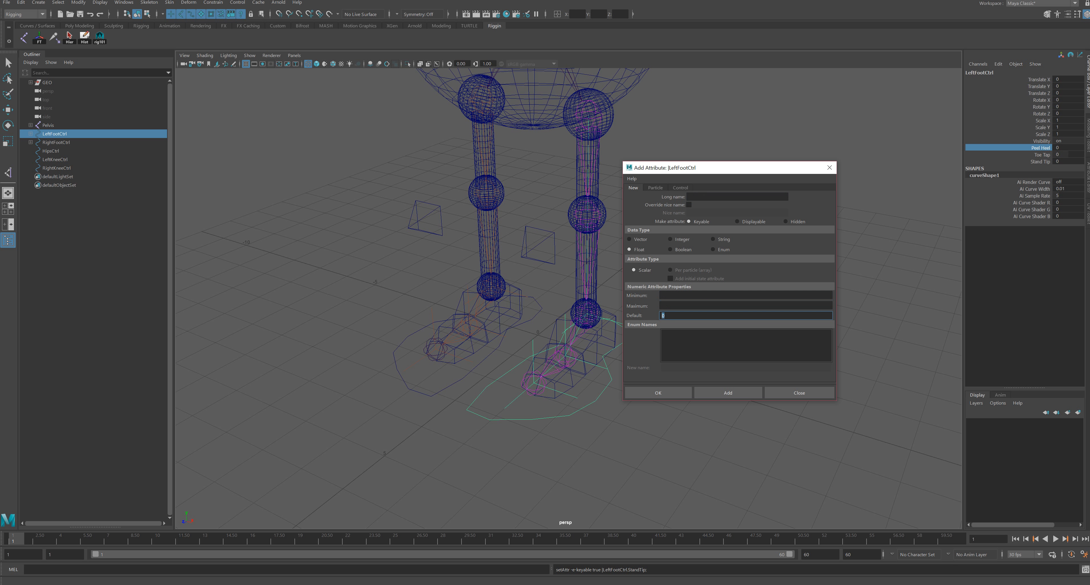
# Step: Add a HeelPivot float attribute to LeftFootCtrl with minimum -10 and maximum 10, and close the attribute dialog
pyautogui.press('Tab')
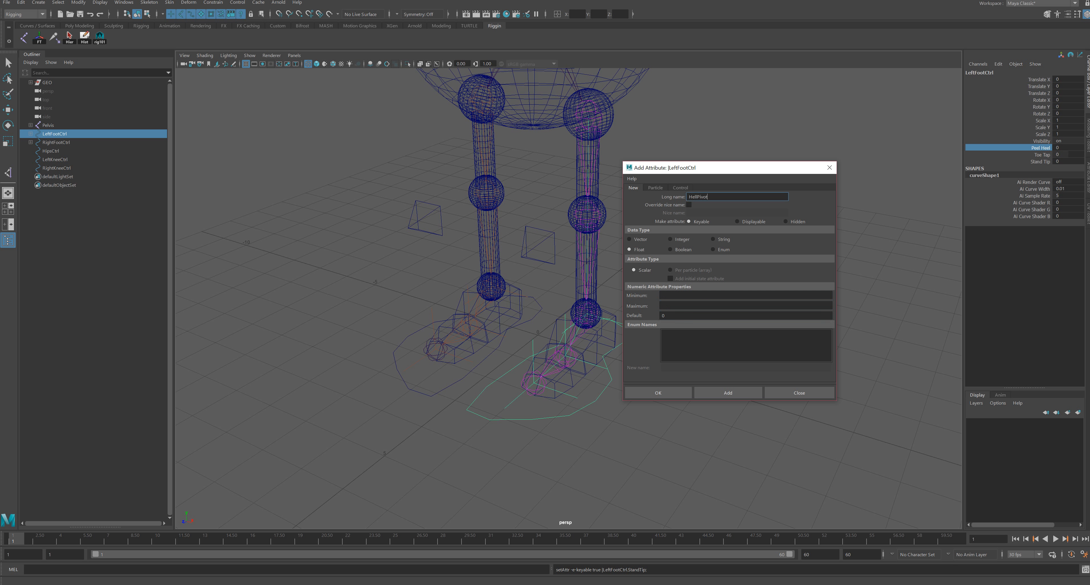
pyautogui.write('e')
pyautogui.press('Tab')
pyautogui.write('-')
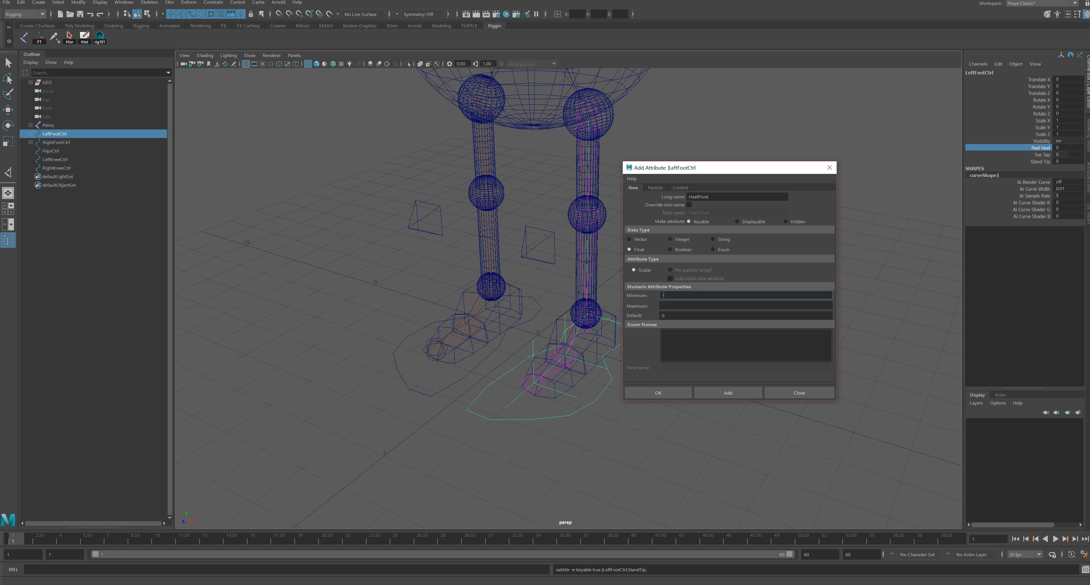
pyautogui.press('Tab')
pyautogui.write('10')
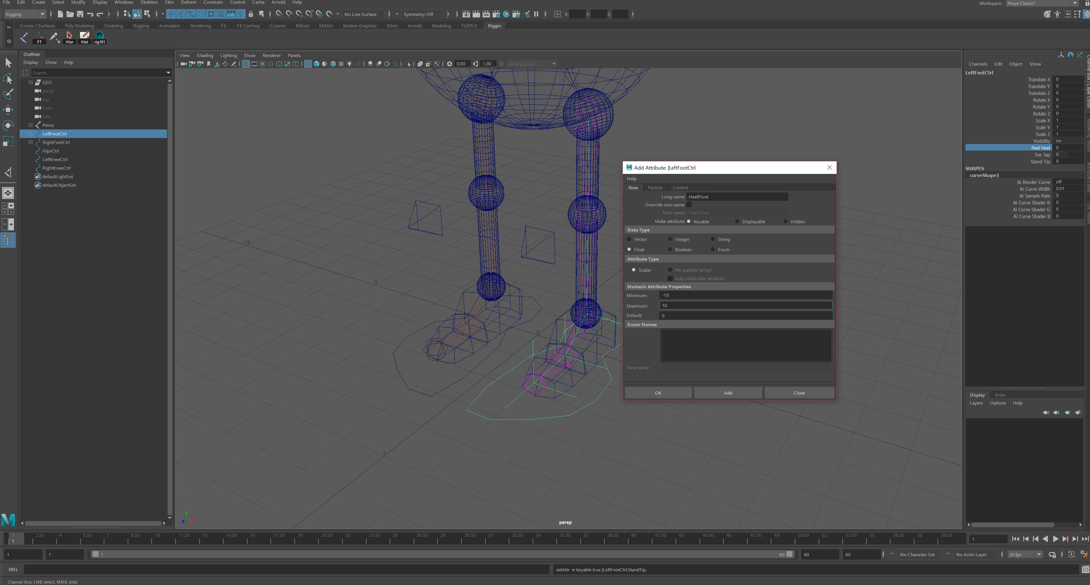
pyautogui.click(658, 392)
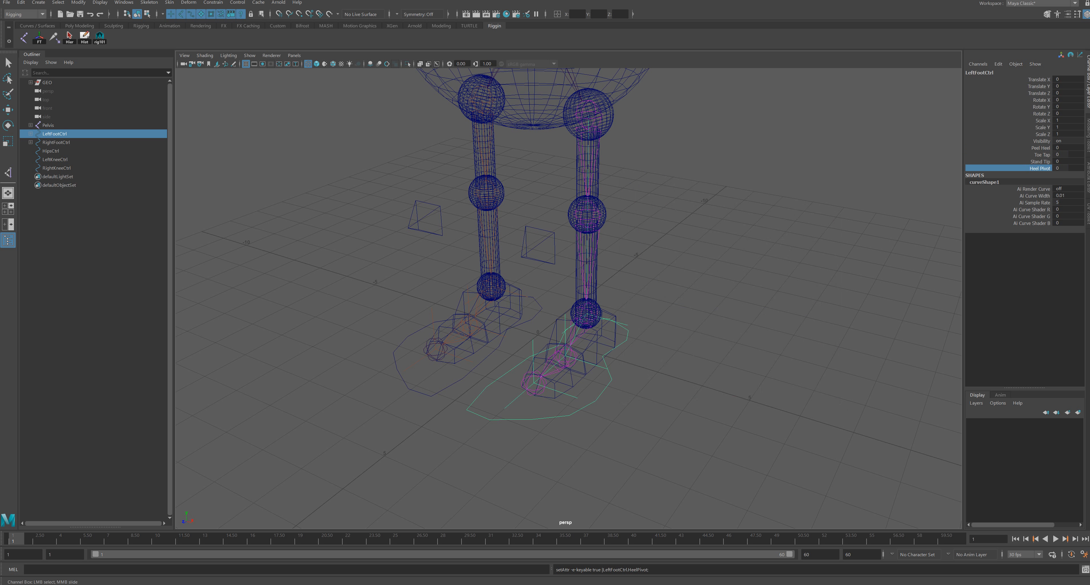
# Step: Try out the new Heel Pivot attribute on LeftFootCtrl by scrubbing its value, and undo the change
pyautogui.moveTo(719, 296); pyautogui.dragTo(804, 296, button='middle')
pyautogui.hotkey('ctrl', 'z')
pyautogui.moveTo(1066, 161); pyautogui.dragTo(1056, 162)
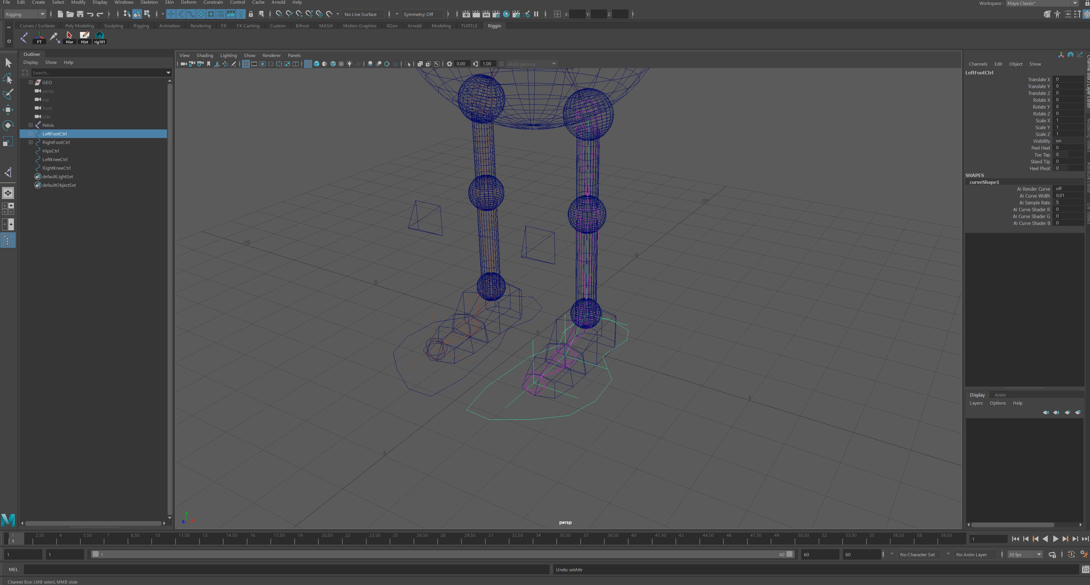
# Step: Expand LeftFootCtrl's hierarchy to list its ankle, ball and toe IK handles
pyautogui.keyDown('alt'); pyautogui.moveTo(593, 296); pyautogui.dragTo(524, 295); pyautogui.keyUp('alt')
pyautogui.click(30, 134)
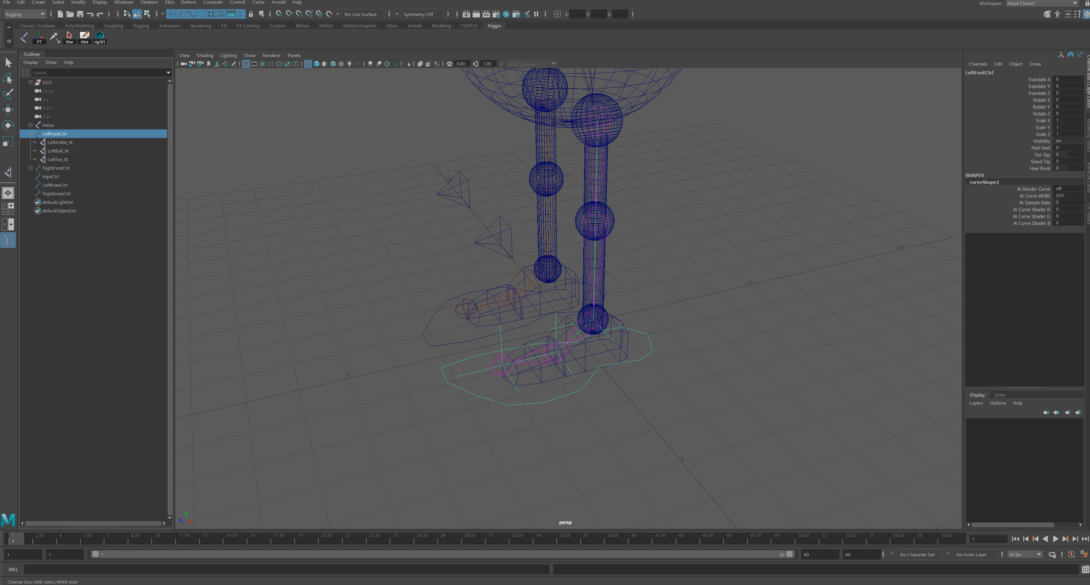
pyautogui.keyDown('alt'); pyautogui.moveTo(550, 292); pyautogui.dragTo(622, 303); pyautogui.keyUp('alt')
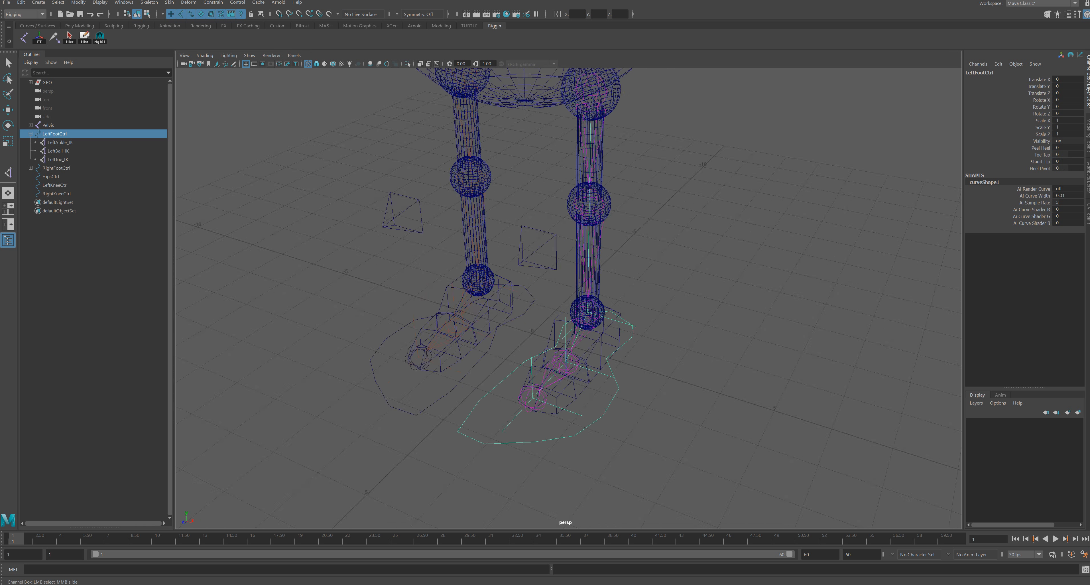
pyautogui.click(58, 151)
pyautogui.keyDown('shift'); pyautogui.click(58, 159); pyautogui.keyUp('shift')
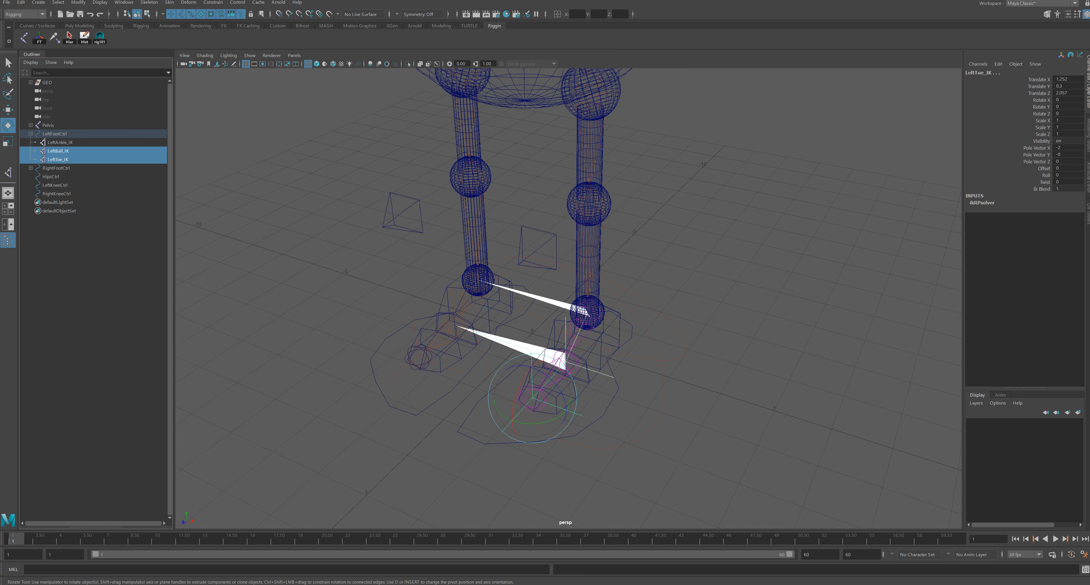
pyautogui.click(651, 376)
pyautogui.click(615, 380)
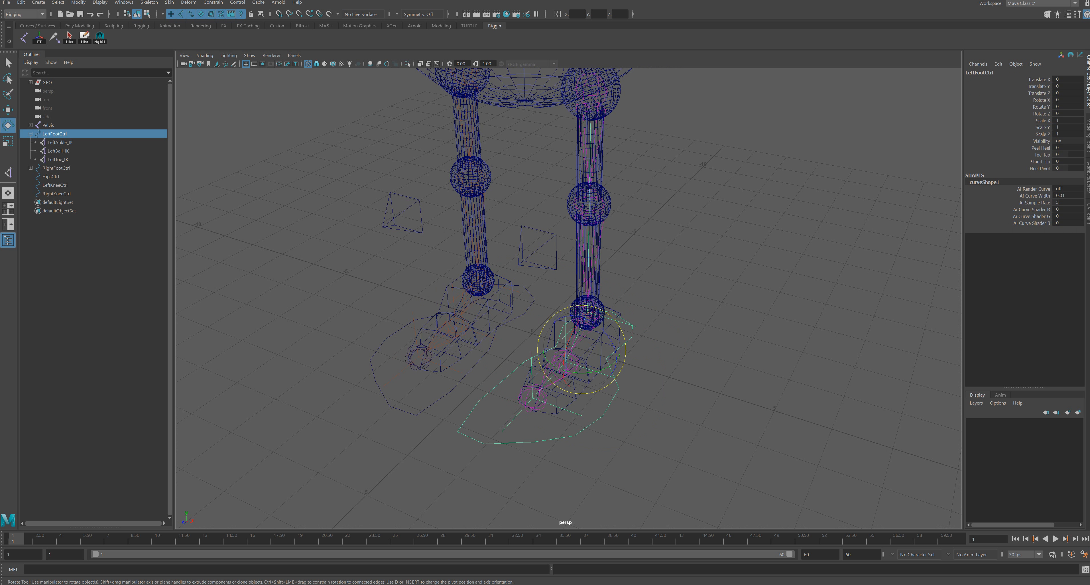
pyautogui.click(468, 372)
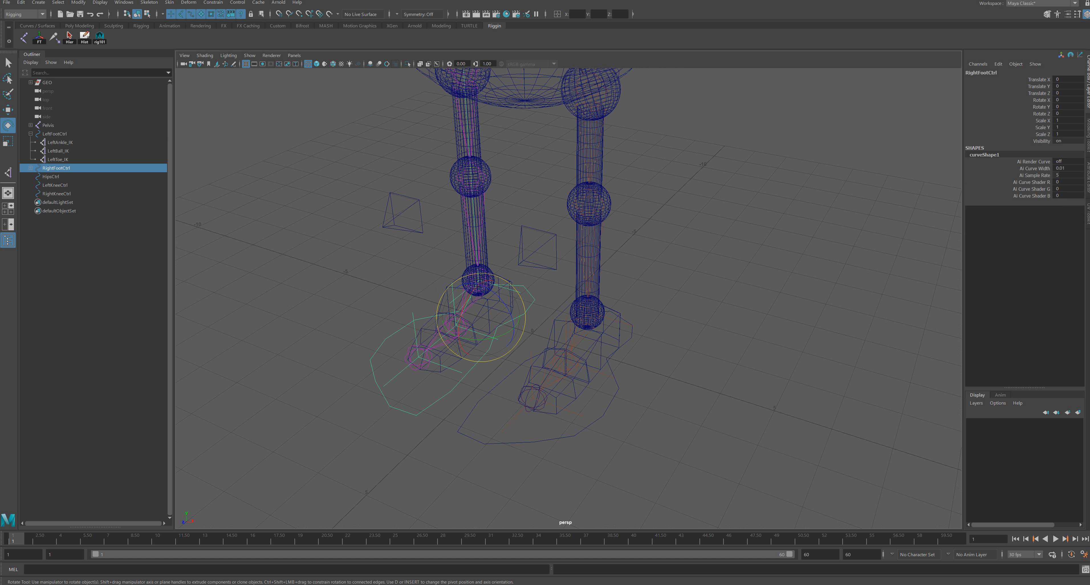
pyautogui.click(502, 381)
pyautogui.click(468, 372)
pyautogui.click(501, 382)
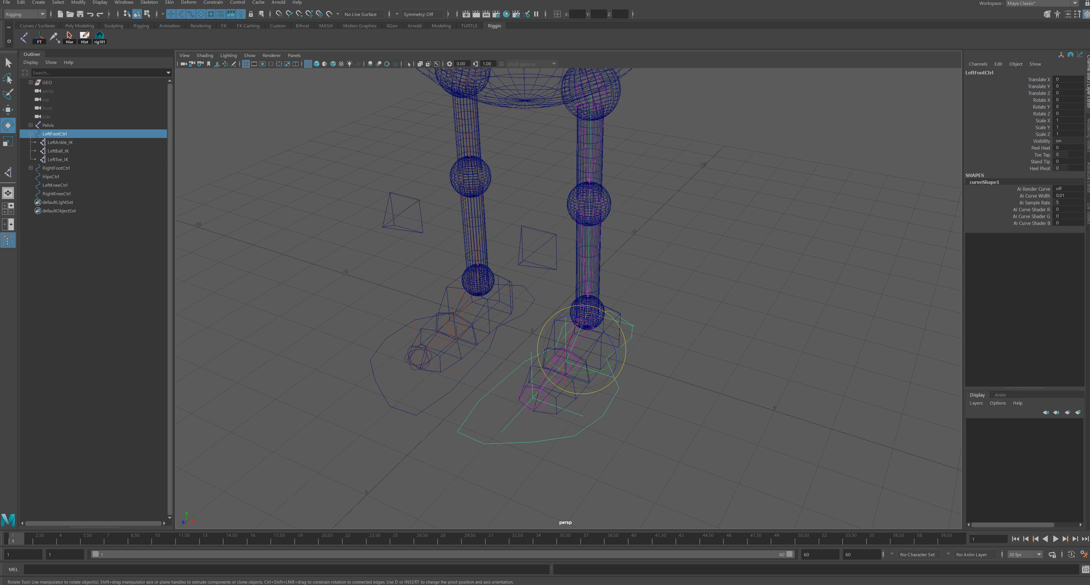
# Step: Group LeftBall_IK and LeftToe_IK under LeftFootCtrl and name the group ToeTap_grp
pyautogui.click(58, 151)
pyautogui.keyDown('shift'); pyautogui.click(57, 159); pyautogui.keyUp('shift')
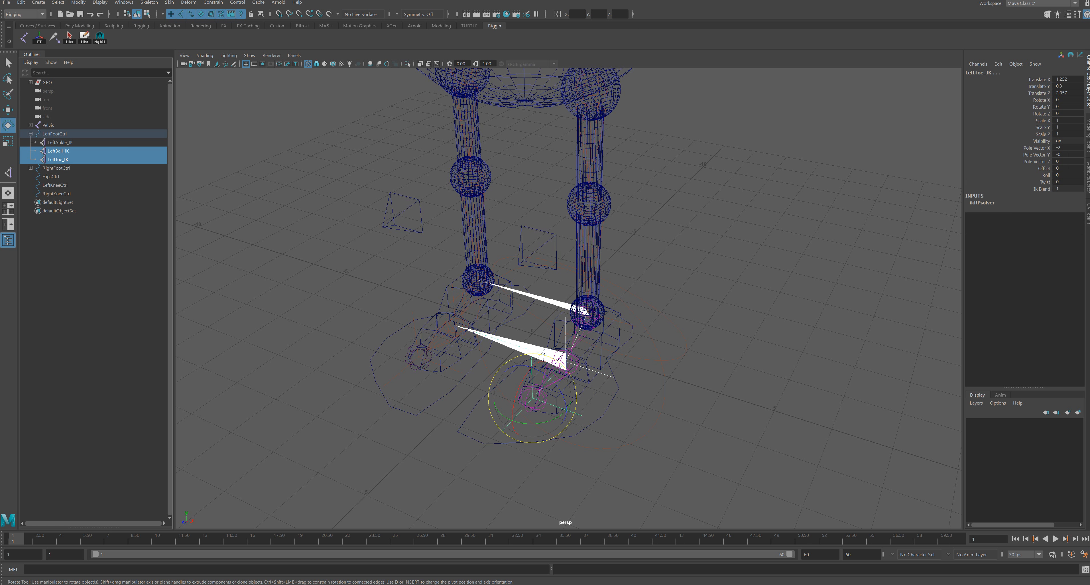
pyautogui.hotkey('ctrl', 'g')
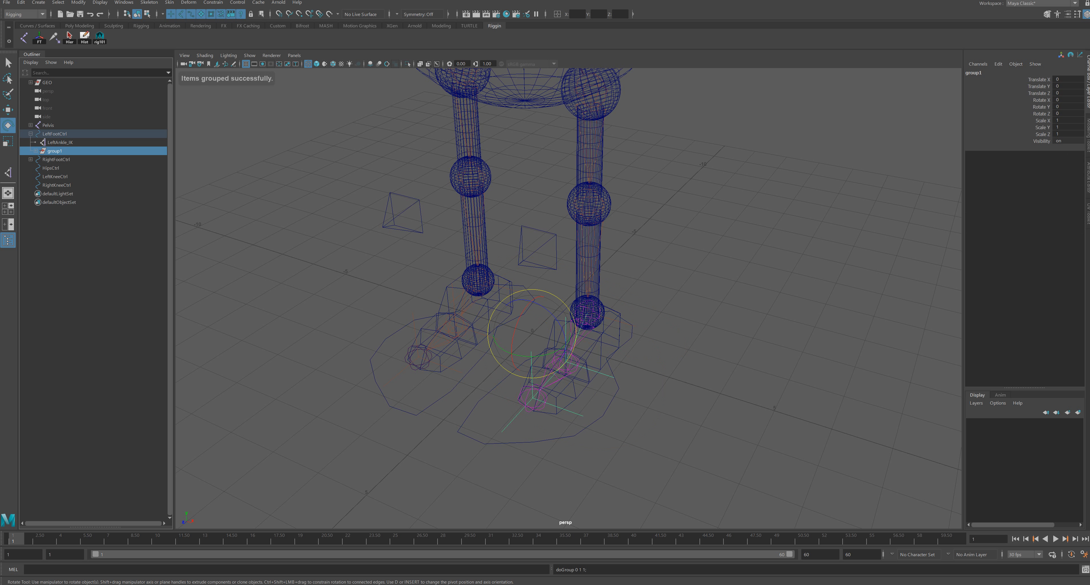
pyautogui.doubleClick(55, 151)
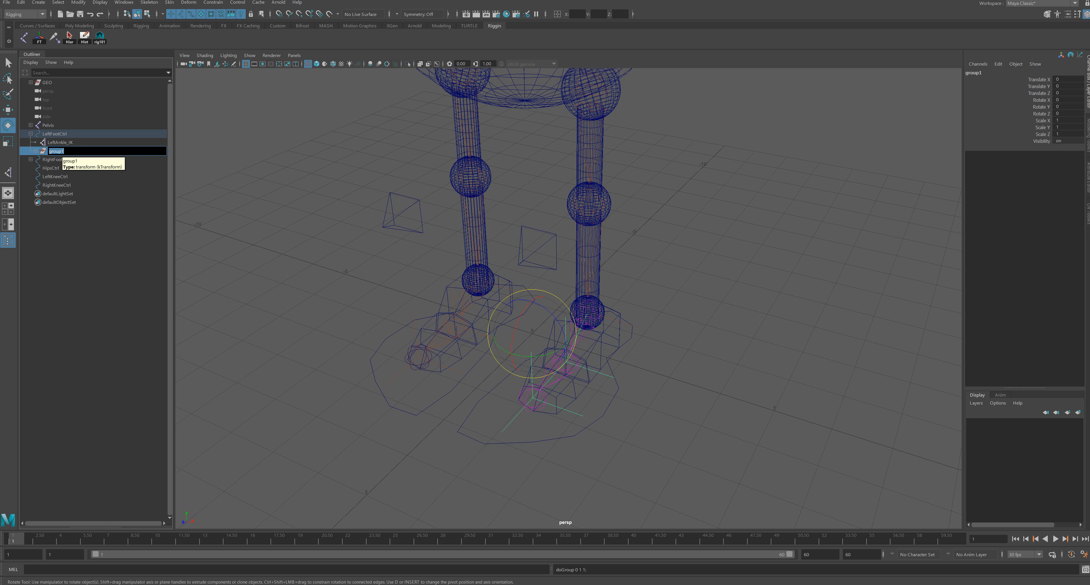
pyautogui.write('ToeTap_grp')
pyautogui.press('Return')
# Step: Move the pivot of ToeTap_grp to the ball of the left foot with point snapping
pyautogui.keyDown('alt'); pyautogui.moveTo(529, 296); pyautogui.dragTo(584, 296); pyautogui.keyUp('alt')
pyautogui.press('w')
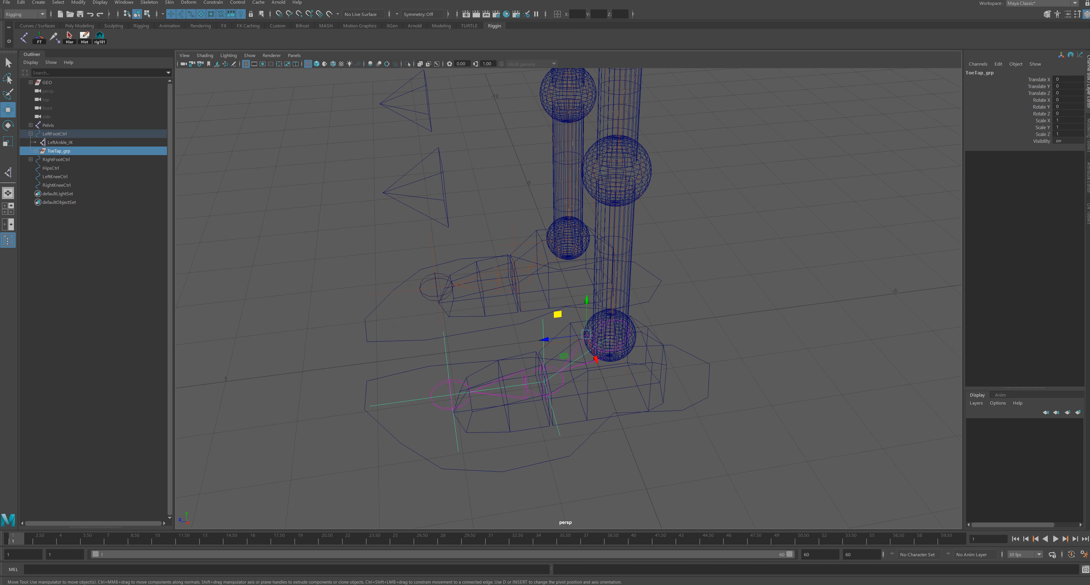
pyautogui.press('d')
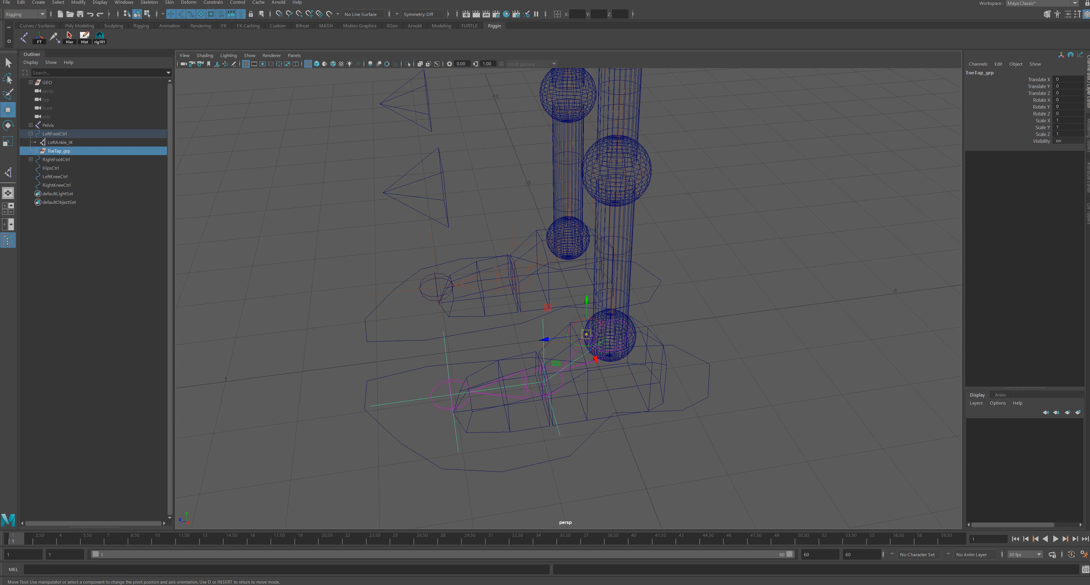
pyautogui.keyDown('alt'); pyautogui.moveTo(584, 296); pyautogui.dragTo(529, 275); pyautogui.keyUp('alt')
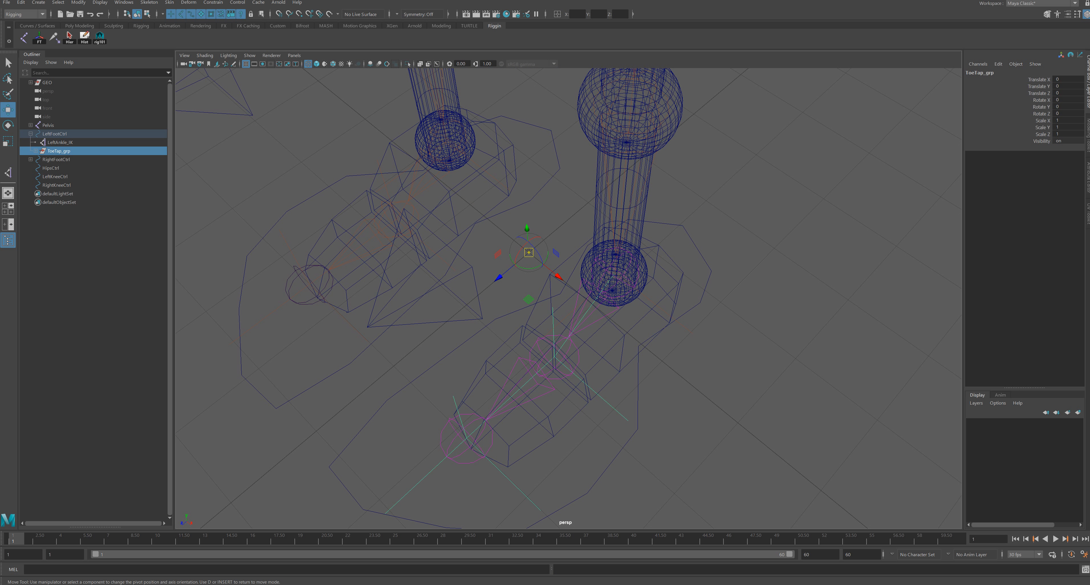
pyautogui.press('v')
pyautogui.moveTo(529, 253); pyautogui.dragTo(530, 255)
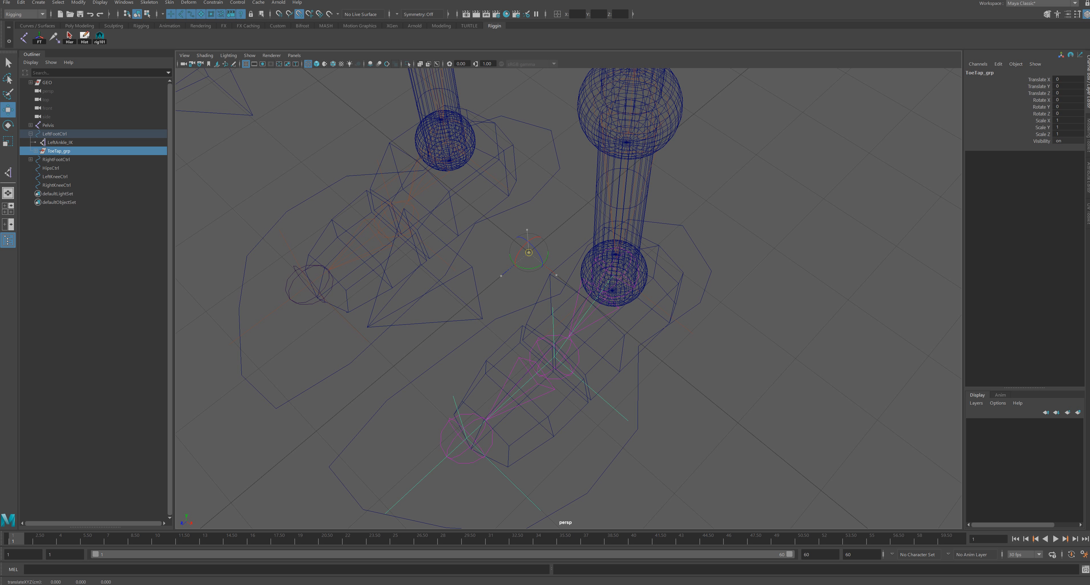
pyautogui.moveTo(529, 255); pyautogui.dragTo(531, 336)
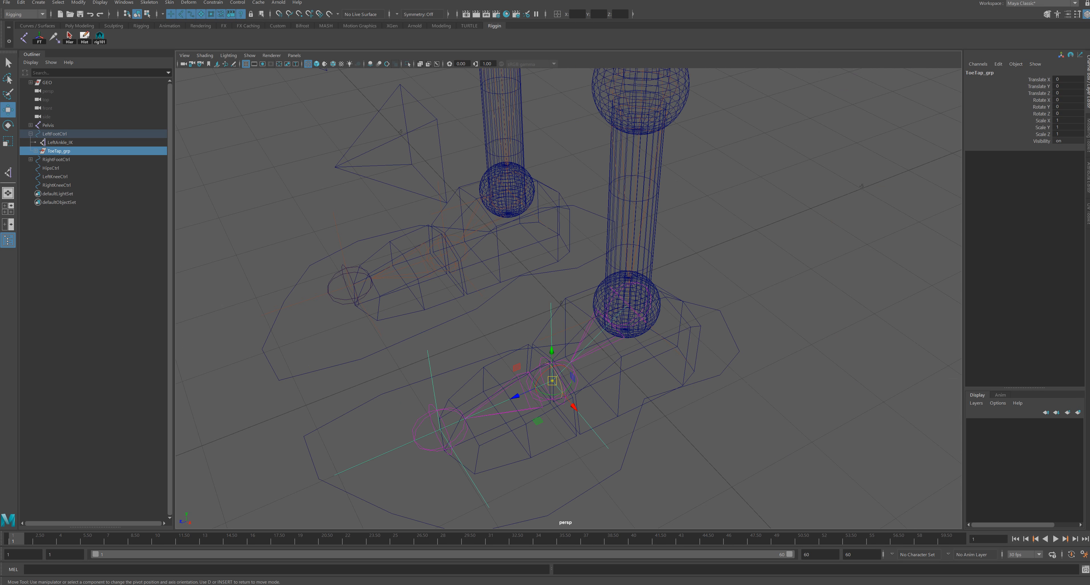
pyautogui.press('d')
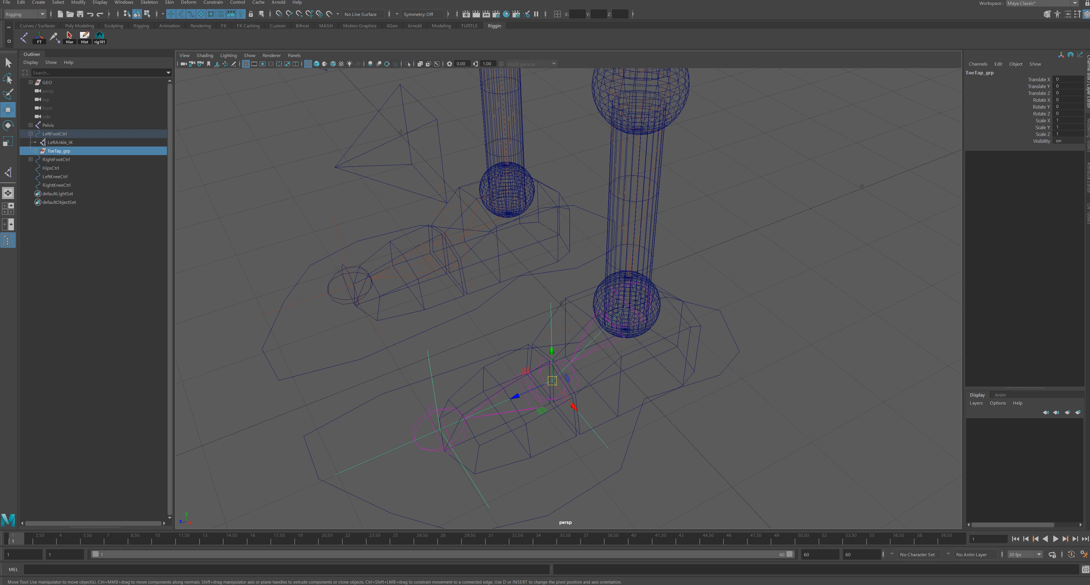
# Step: Test ToeTap_grp by rotating it around its new pivot, and undo the rotation
pyautogui.keyDown('alt'); pyautogui.moveTo(531, 336); pyautogui.dragTo(479, 287); pyautogui.keyUp('alt')
pyautogui.press('e')
pyautogui.moveTo(531, 357); pyautogui.dragTo(592, 377)
pyautogui.hotkey('ctrl', 'z')
# Step: Group LeftAnkle_IK on its own under LeftFootCtrl and name the group PeelHeel_grp
pyautogui.click(60, 142)
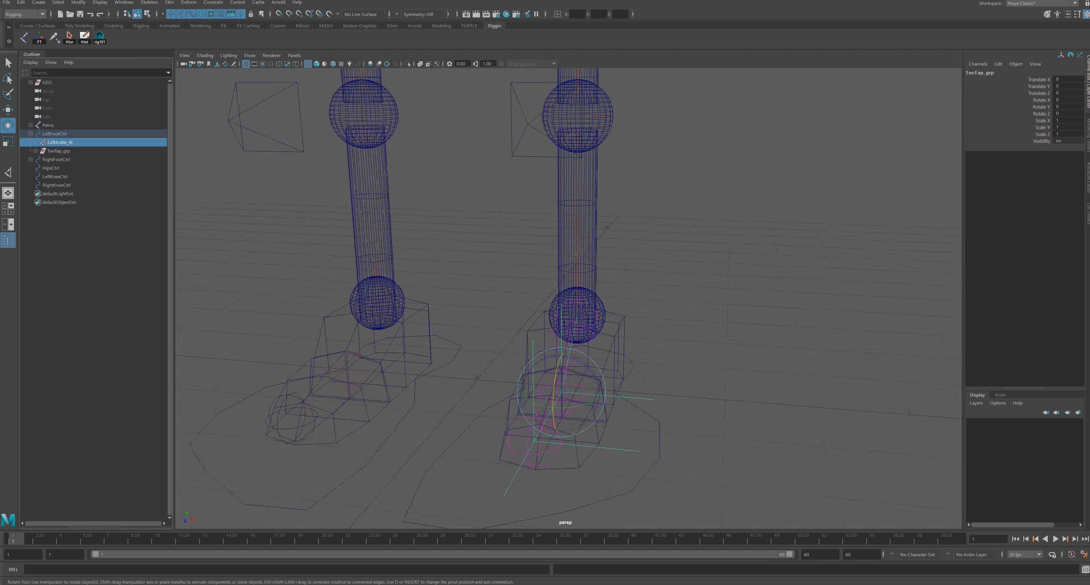
pyautogui.keyDown('alt'); pyautogui.moveTo(500, 339); pyautogui.dragTo(450, 330); pyautogui.keyUp('alt')
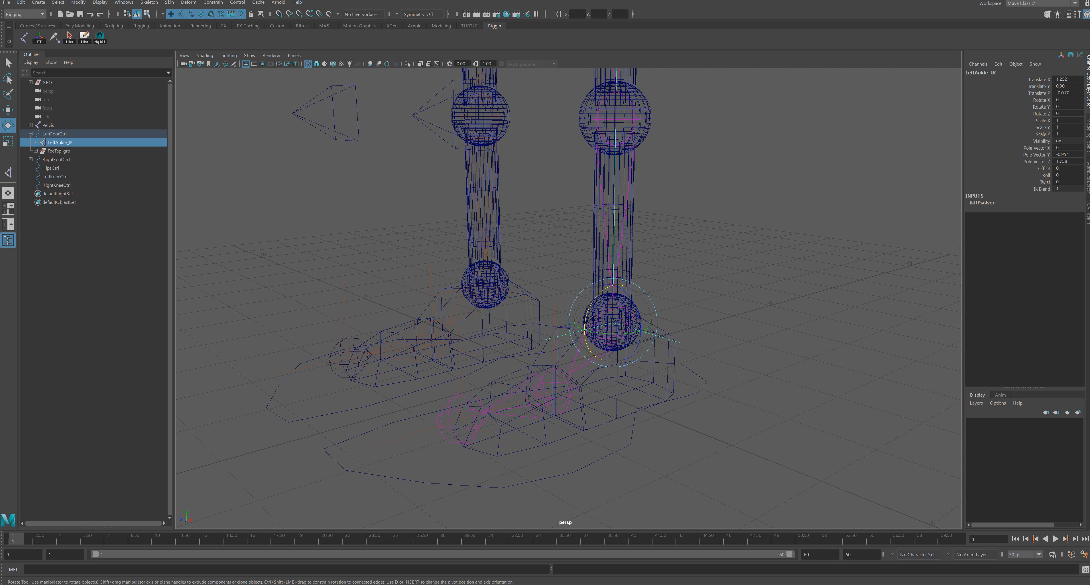
pyautogui.hotkey('ctrl', 'g')
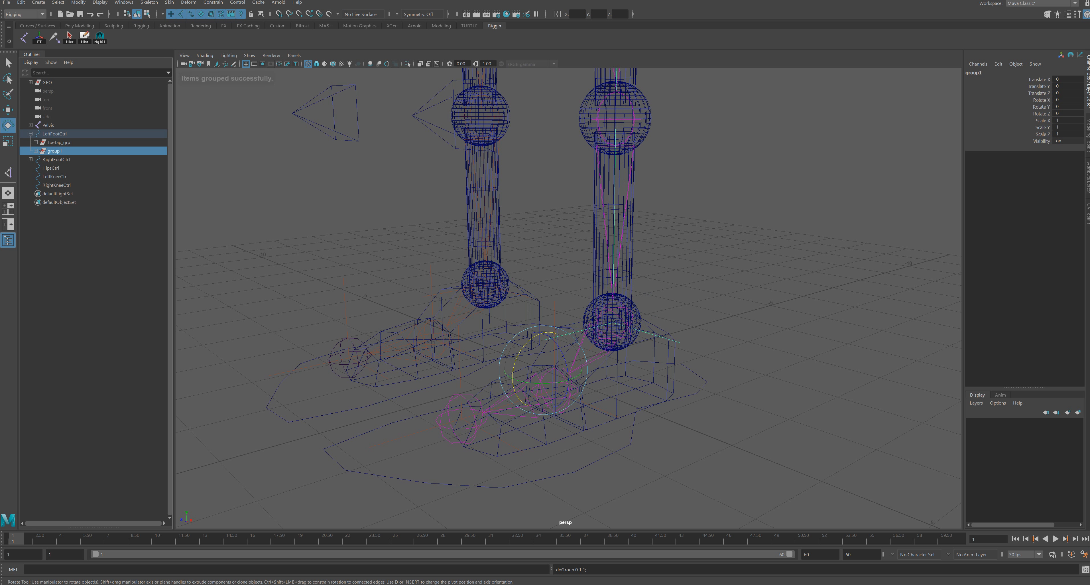
pyautogui.doubleClick(55, 151)
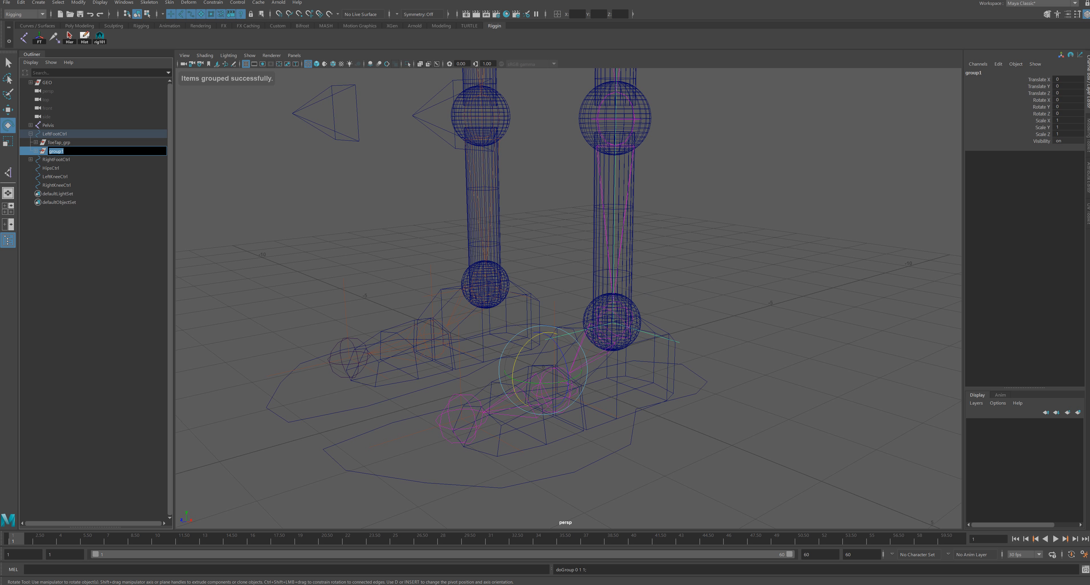
pyautogui.write('PeelHeel')
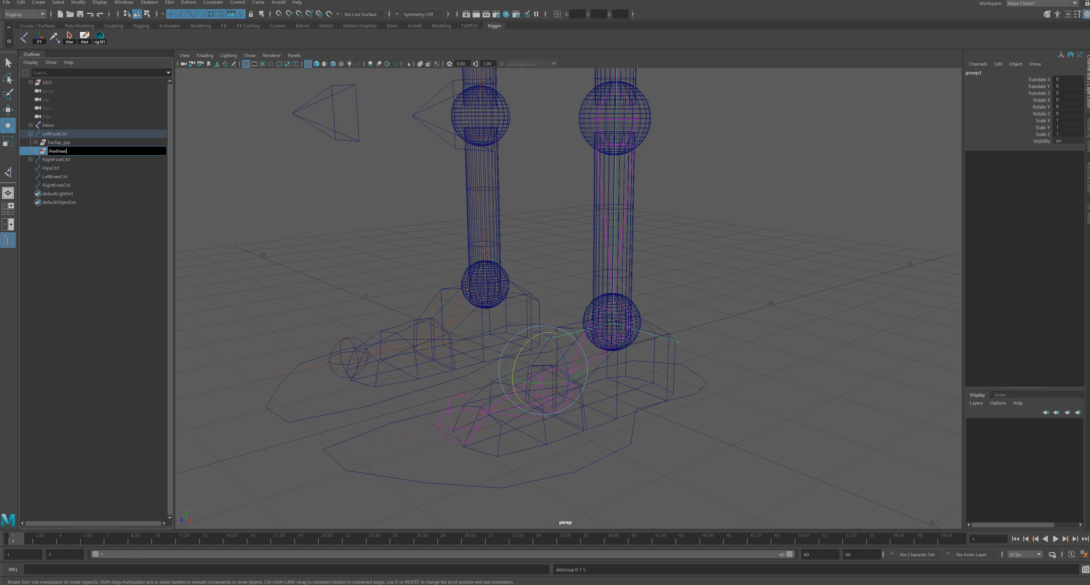
pyautogui.write('_grp')
pyautogui.press('Return')
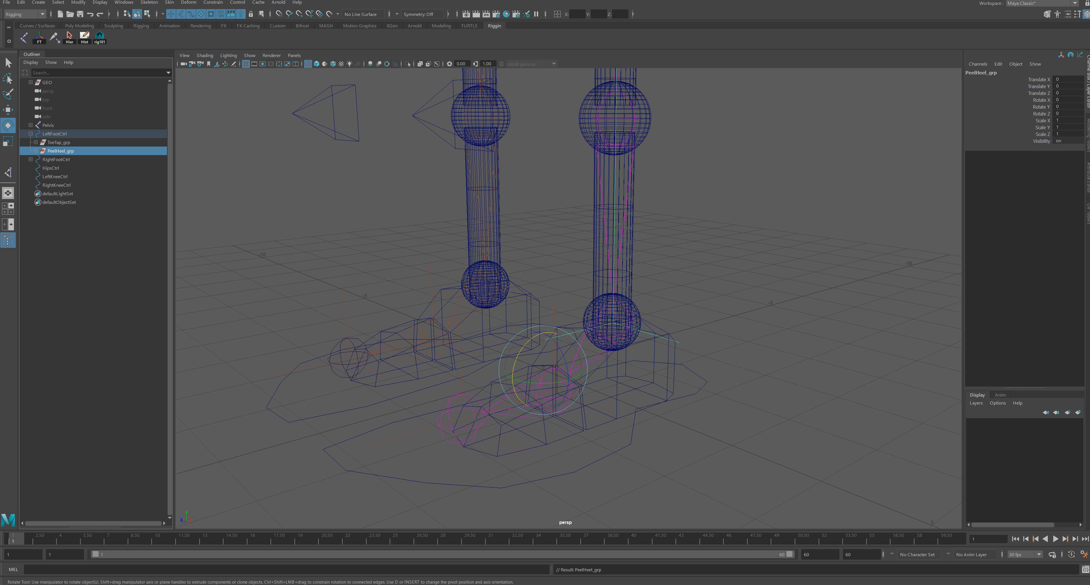
# Step: Snap the pivot of PeelHeel_grp to the ball joint of the left foot
pyautogui.keyDown('alt'); pyautogui.moveTo(520, 271); pyautogui.dragTo(592, 339); pyautogui.keyUp('alt')
pyautogui.press('w')
pyautogui.press('d')
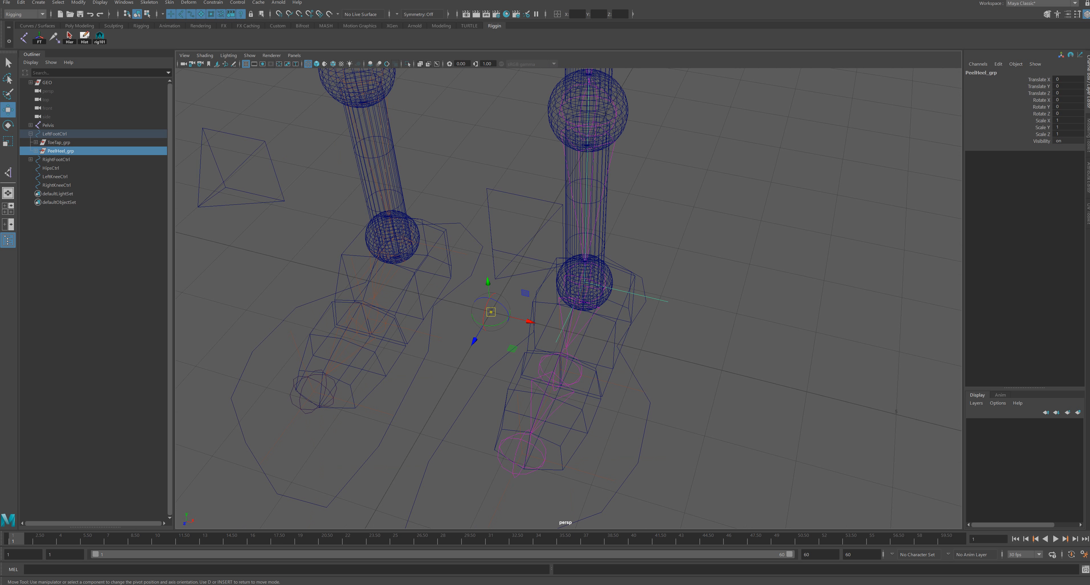
pyautogui.keyDown('alt'); pyautogui.moveTo(592, 339); pyautogui.dragTo(613, 339, button='right'); pyautogui.keyUp('alt')
pyautogui.keyDown('alt'); pyautogui.moveTo(613, 339); pyautogui.dragTo(634, 292, button='middle'); pyautogui.keyUp('alt')
pyautogui.keyDown('alt'); pyautogui.moveTo(635, 292); pyautogui.dragTo(564, 321); pyautogui.keyUp('alt')
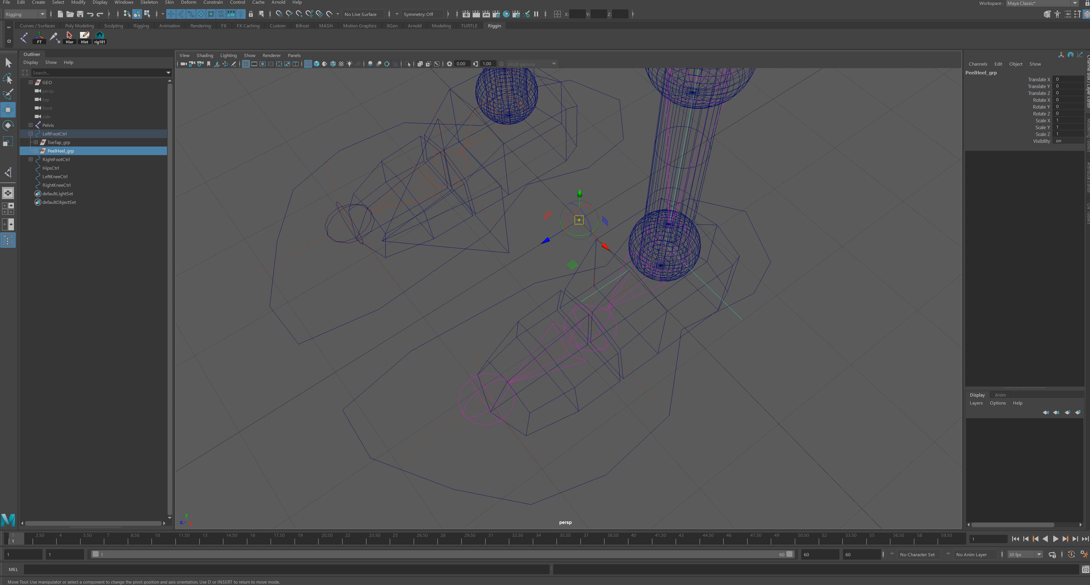
pyautogui.press('v')
pyautogui.moveTo(579, 220); pyautogui.dragTo(580, 224)
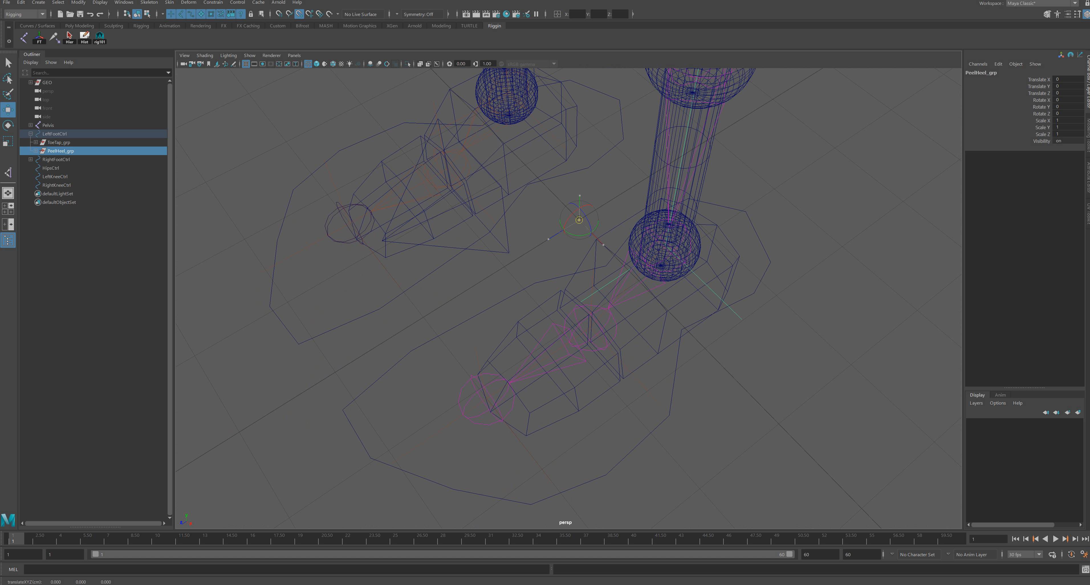
pyautogui.moveTo(579, 220); pyautogui.dragTo(590, 327)
pyautogui.keyDown('alt'); pyautogui.moveTo(590, 327); pyautogui.dragTo(566, 337); pyautogui.keyUp('alt')
pyautogui.press('d')
# Step: Try rotating PeelHeel_grp around the ball of the left foot and undo the test
pyautogui.press('e')
pyautogui.scroll(-3, 567, 337)
pyautogui.keyDown('alt'); pyautogui.moveTo(566, 324); pyautogui.dragTo(555, 366, button='middle'); pyautogui.keyUp('alt')
pyautogui.keyDown('alt'); pyautogui.moveTo(556, 367); pyautogui.dragTo(632, 404); pyautogui.keyUp('alt')
pyautogui.hotkey('ctrl', 'z')
pyautogui.hotkey('ctrl', 'z')
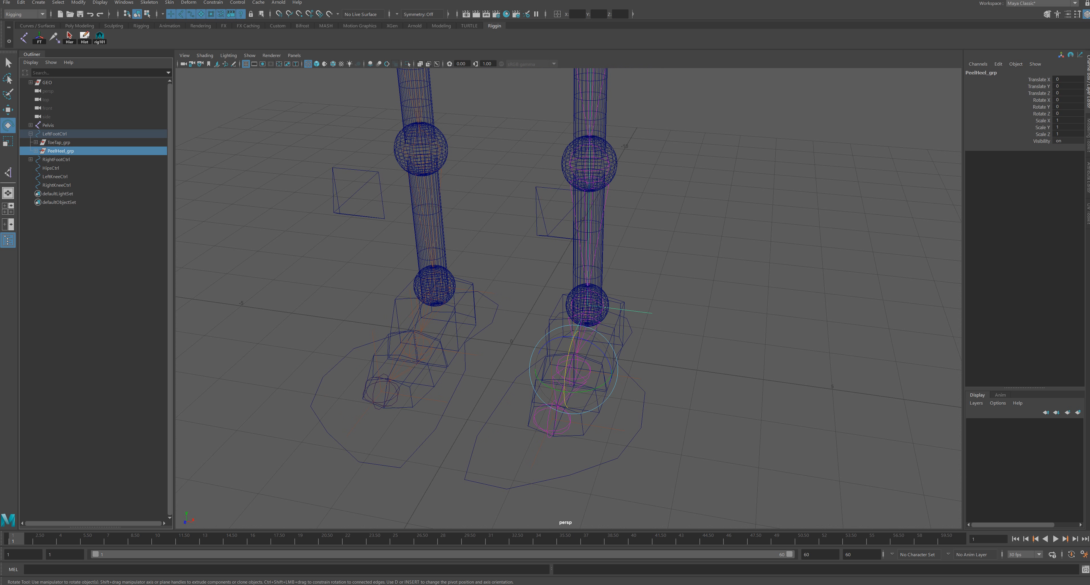
# Step: Group PeelHeel_grp and ToeTap_grp together under LeftFootCtrl and name the new group StandTip_gro
pyautogui.press('Up')
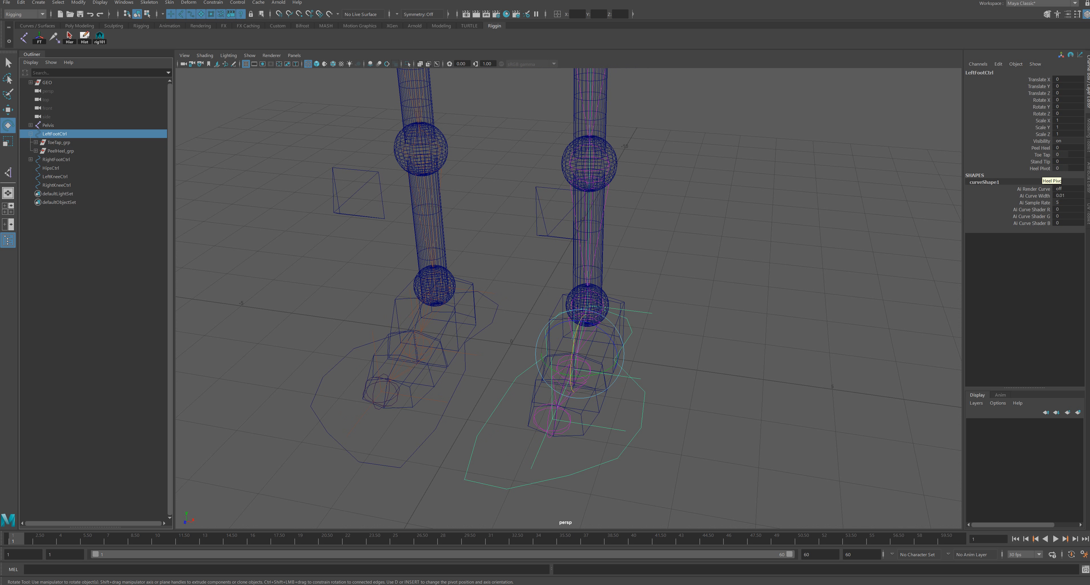
pyautogui.click(64, 151)
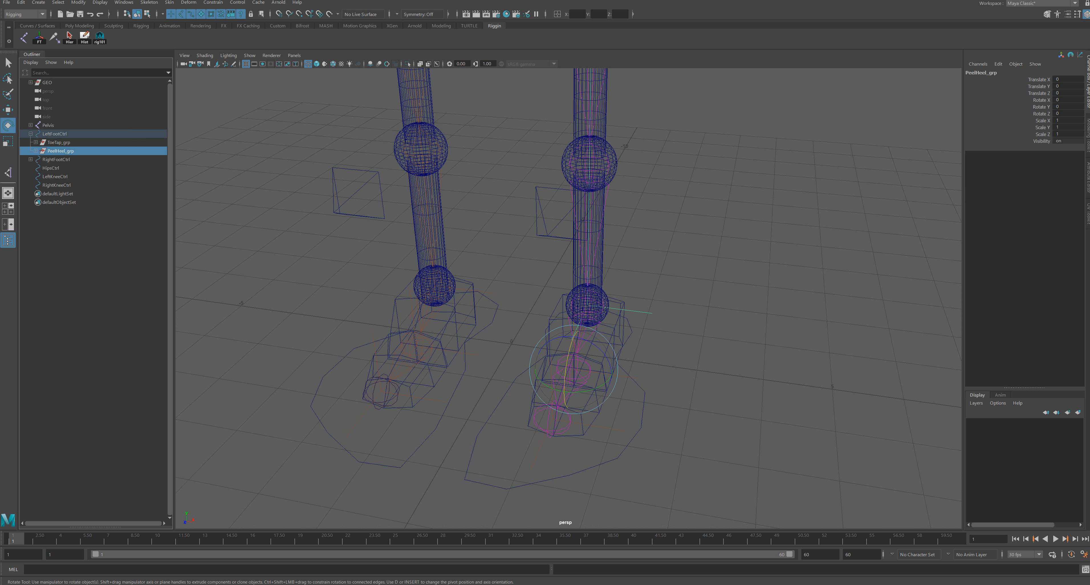
pyautogui.keyDown('shift'); pyautogui.click(63, 142); pyautogui.keyUp('shift')
pyautogui.keyDown('alt'); pyautogui.moveTo(542, 296); pyautogui.dragTo(461, 278); pyautogui.keyUp('alt')
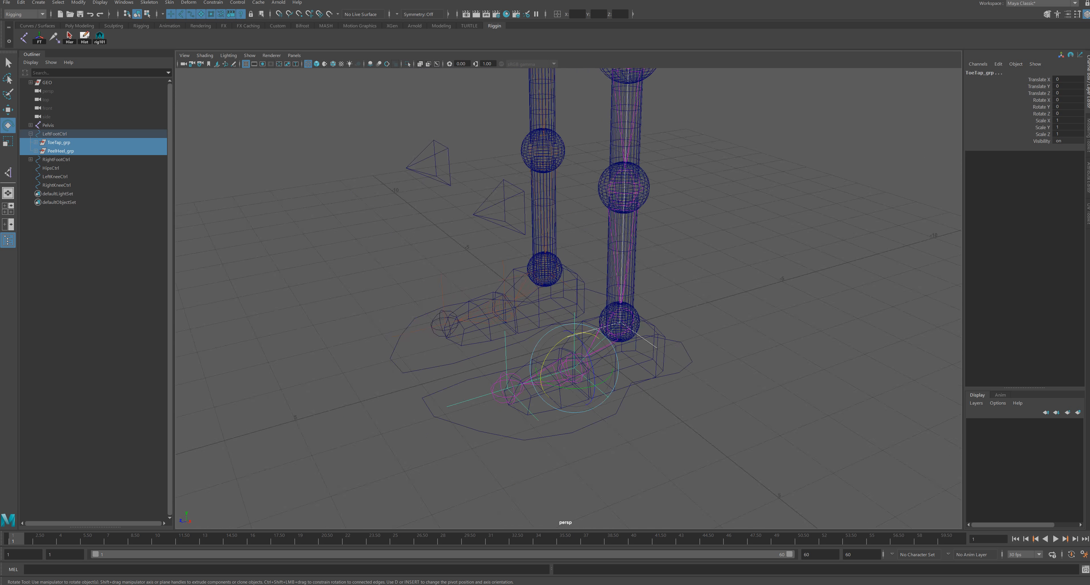
pyautogui.hotkey('ctrl', 'g')
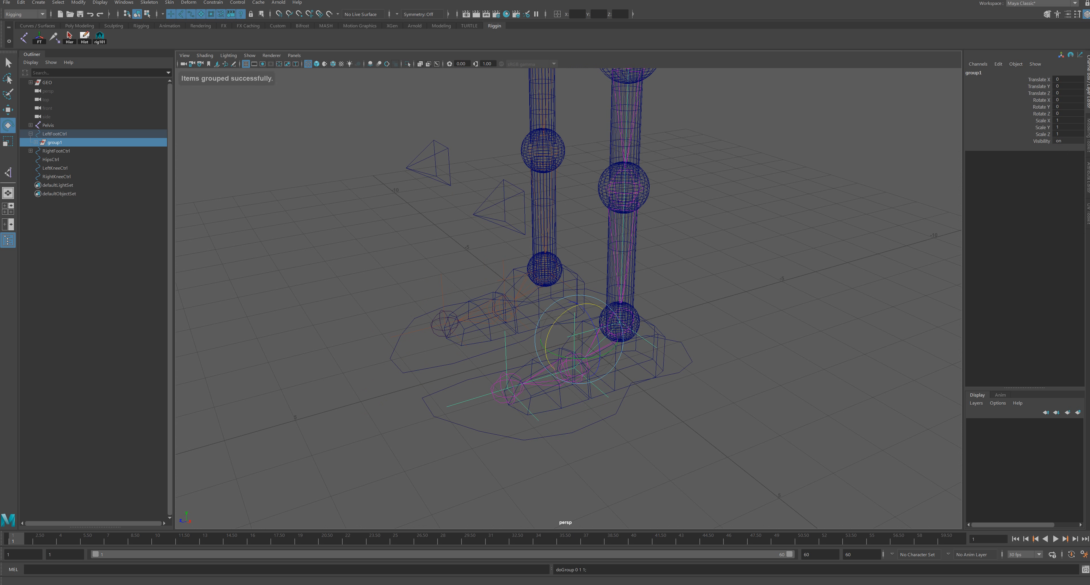
pyautogui.doubleClick(54, 142)
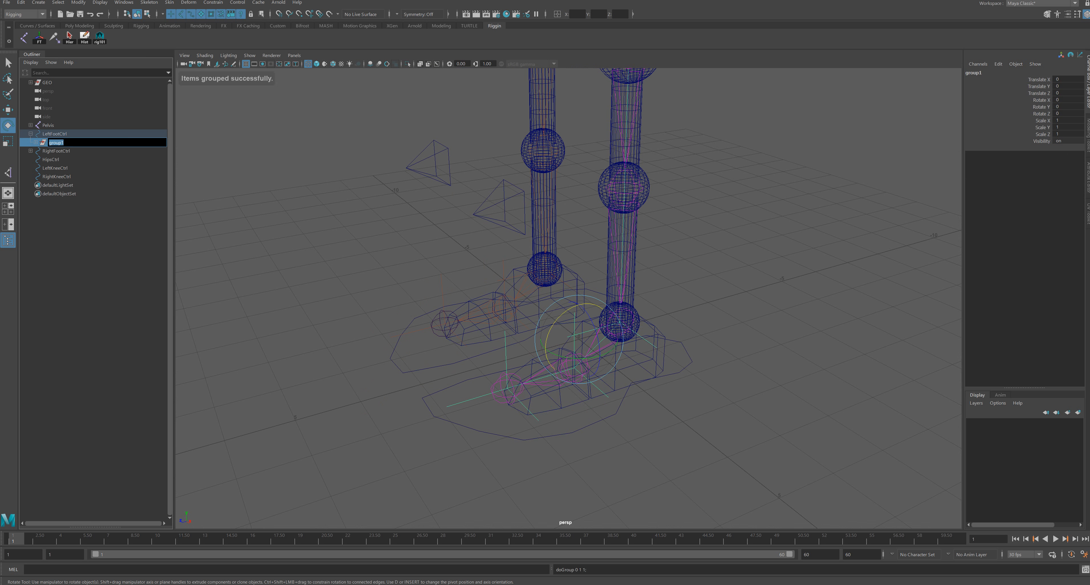
pyautogui.write('St')
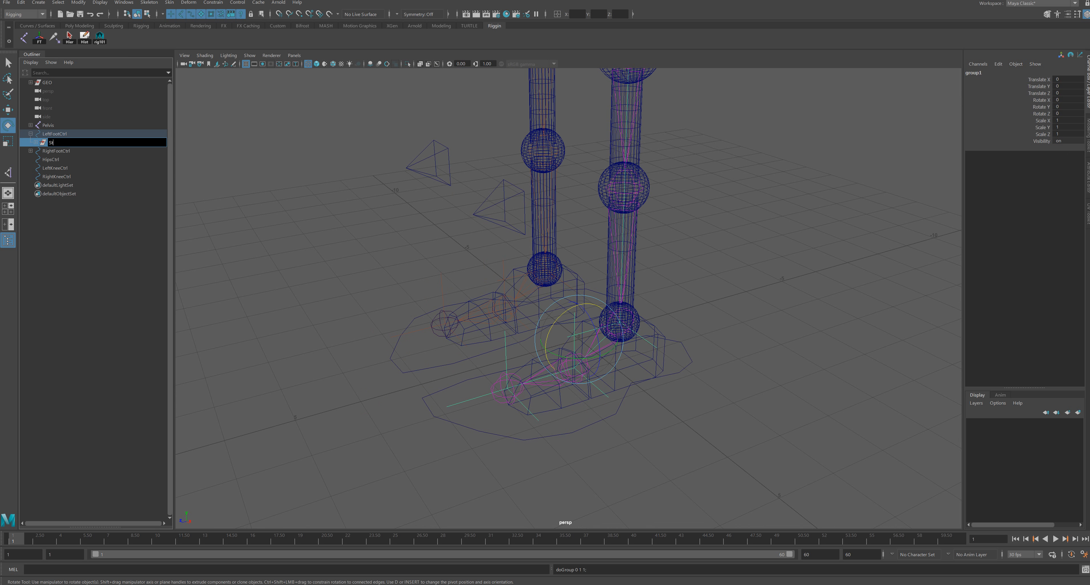
pyautogui.write('yaandTip_gro')
pyautogui.press('Return')
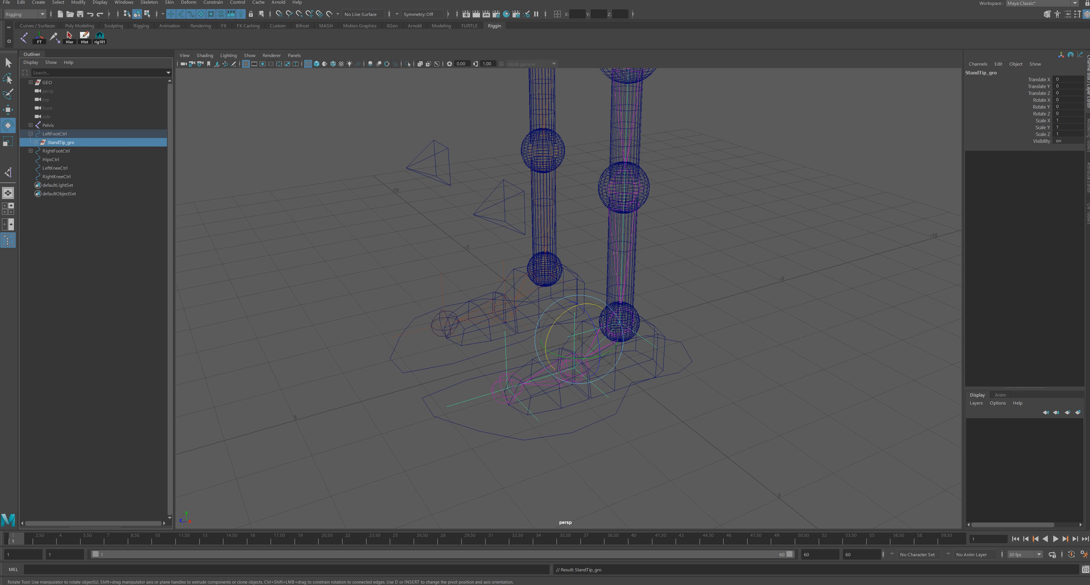
# Step: Snap the pivot of StandTip_gro to the toe tip joint of the left foot
pyautogui.keyDown('alt'); pyautogui.moveTo(512, 237); pyautogui.dragTo(605, 283); pyautogui.keyUp('alt')
pyautogui.press('w')
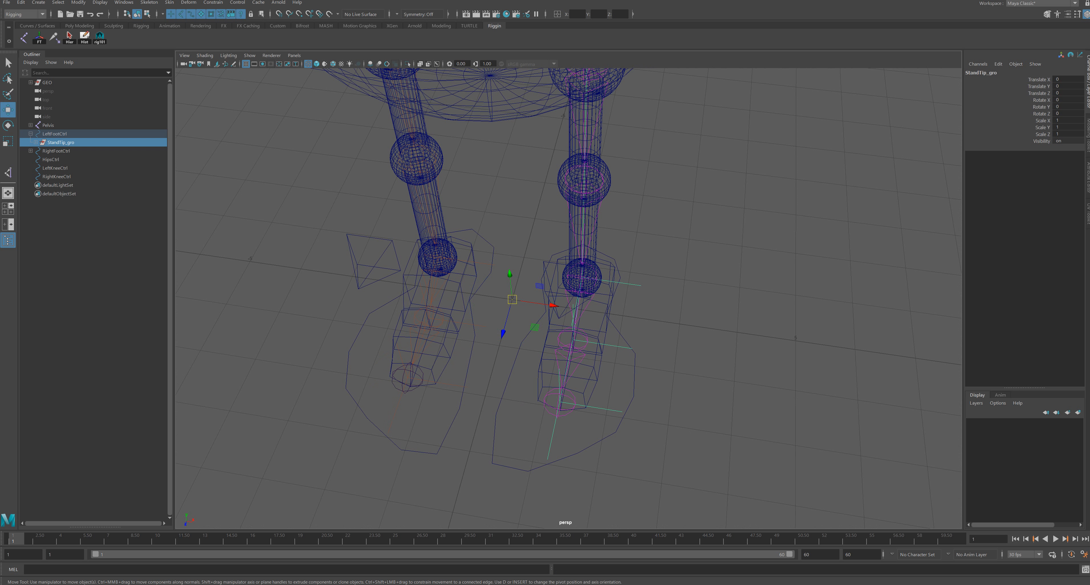
pyautogui.keyDown('alt'); pyautogui.moveTo(550, 296); pyautogui.dragTo(518, 262, button='middle'); pyautogui.keyUp('alt')
pyautogui.keyDown('alt'); pyautogui.moveTo(518, 262); pyautogui.dragTo(554, 271, button='right'); pyautogui.keyUp('alt')
pyautogui.press('d')
pyautogui.press('v')
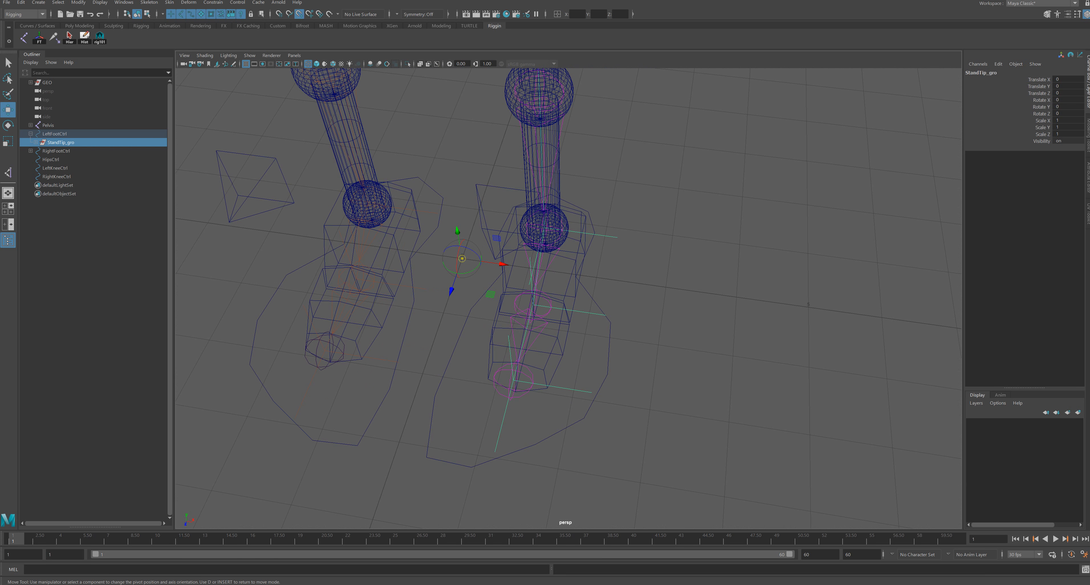
pyautogui.moveTo(461, 258); pyautogui.dragTo(410, 350)
pyautogui.press('d')
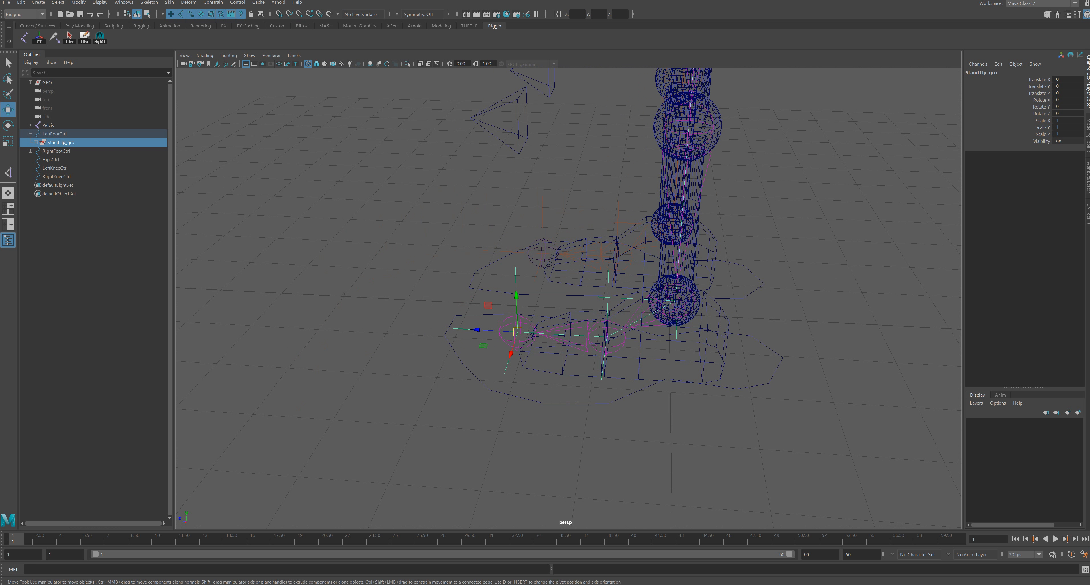
# Step: Try rotating StandTip_gro around the left toe tip and undo the rotations
pyautogui.press('e')
pyautogui.moveTo(548, 314); pyautogui.dragTo(524, 315)
pyautogui.hotkey('ctrl', 'z')
pyautogui.hotkey('ctrl', 'z')
pyautogui.hotkey('ctrl', 'z')
pyautogui.hotkey('ctrl', 'z')
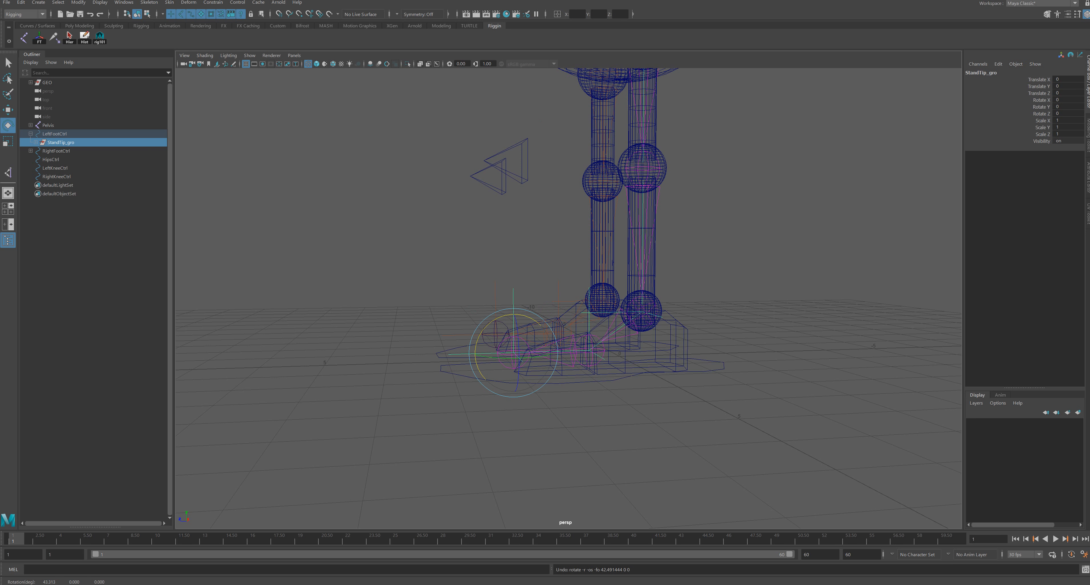
# Step: Correct the name of the StandTip_gro group to StandTip_grp
pyautogui.doubleClick(60, 142)
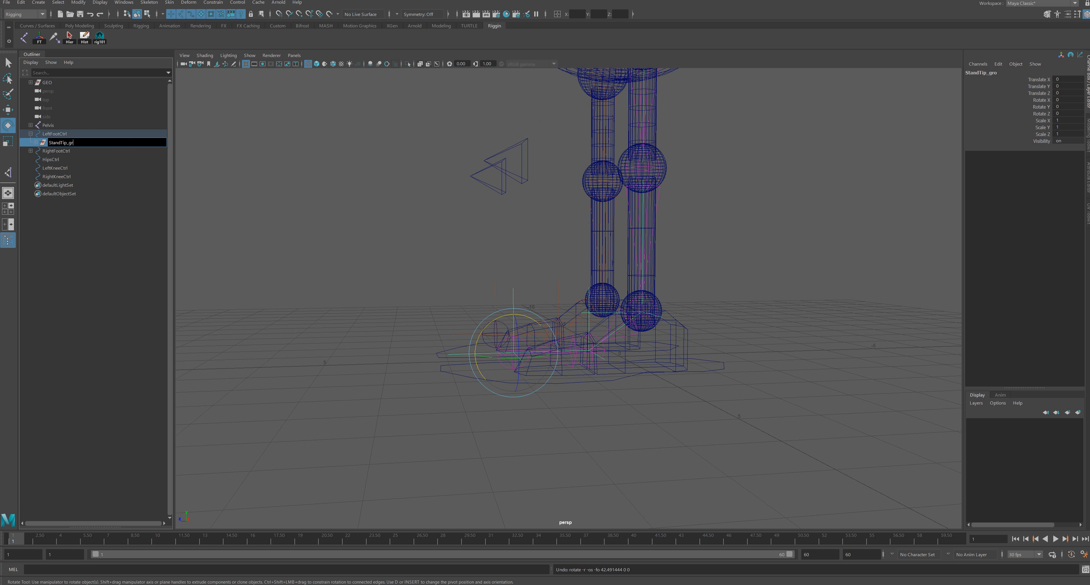
pyautogui.write('p')
pyautogui.press('Return')
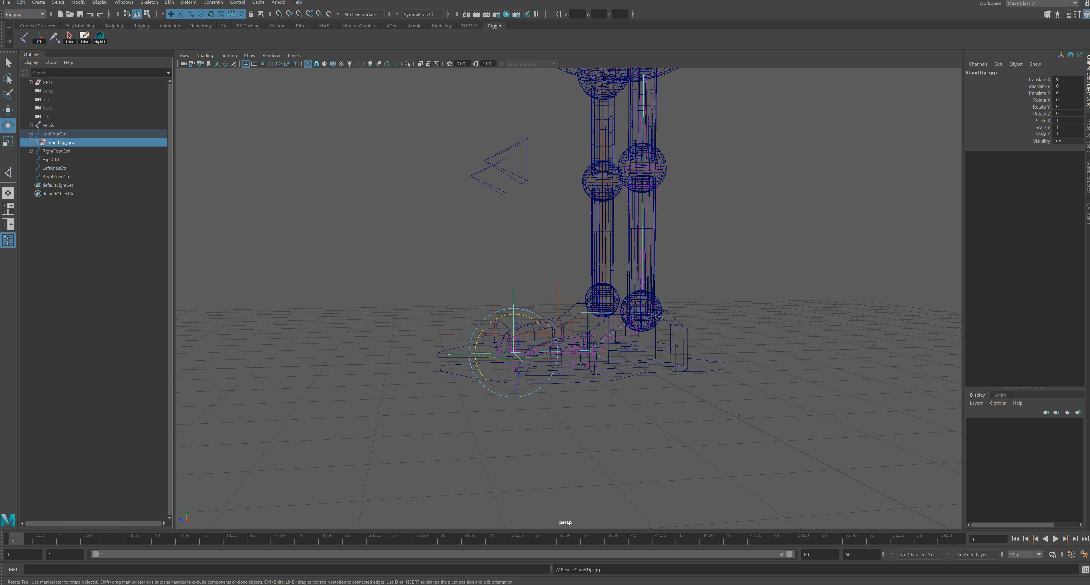
# Step: Group StandTip_grp under LeftFootCtrl and name the new parent group HeelPivot_grp
pyautogui.click(54, 134)
pyautogui.keyDown('alt'); pyautogui.moveTo(566, 250); pyautogui.dragTo(669, 290); pyautogui.keyUp('alt')
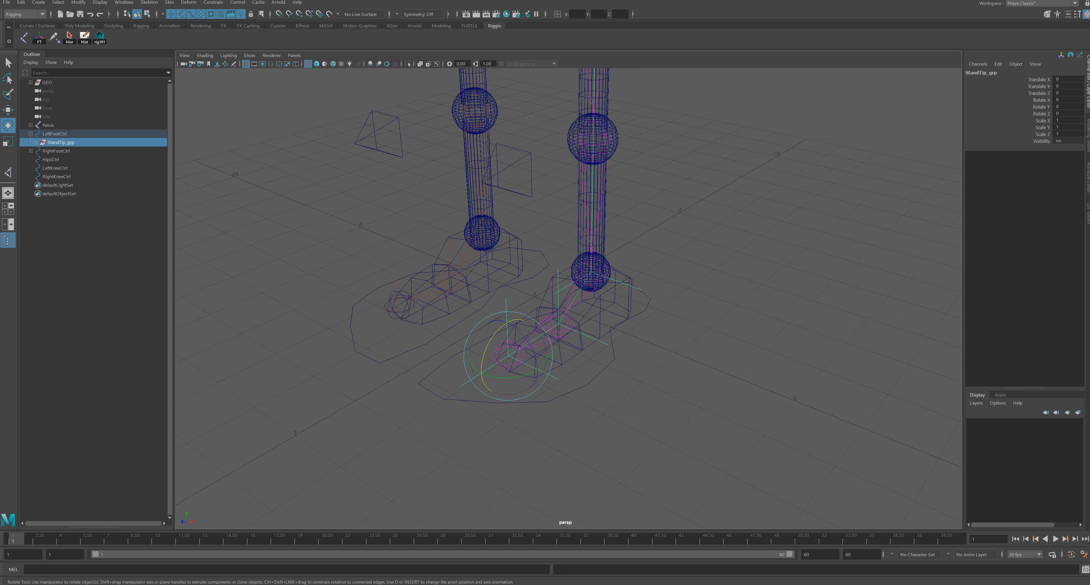
pyautogui.hotkey('ctrl', 'g')
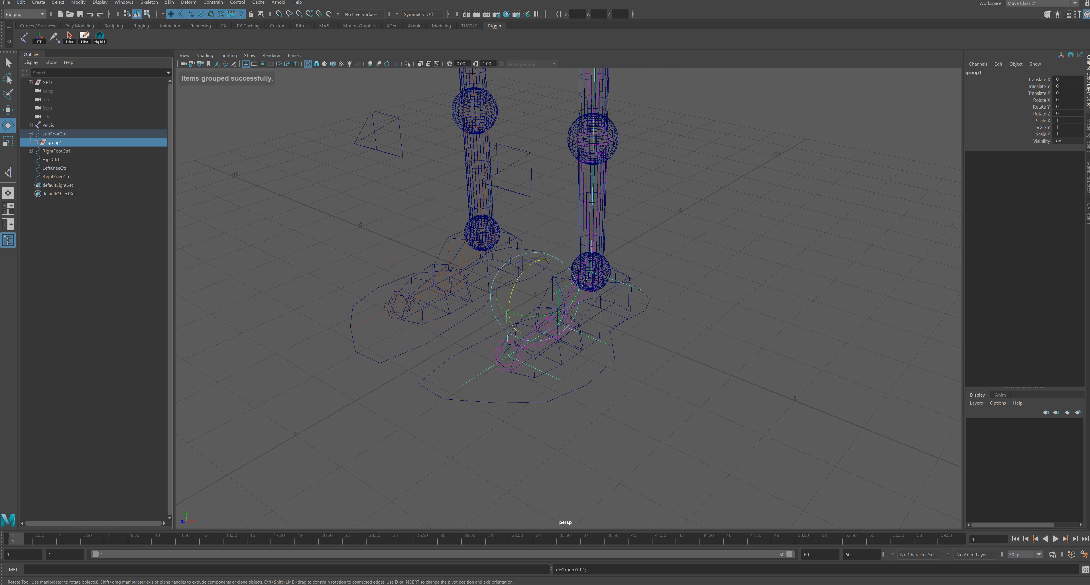
pyautogui.doubleClick(55, 143)
pyautogui.write('HeelPivot')
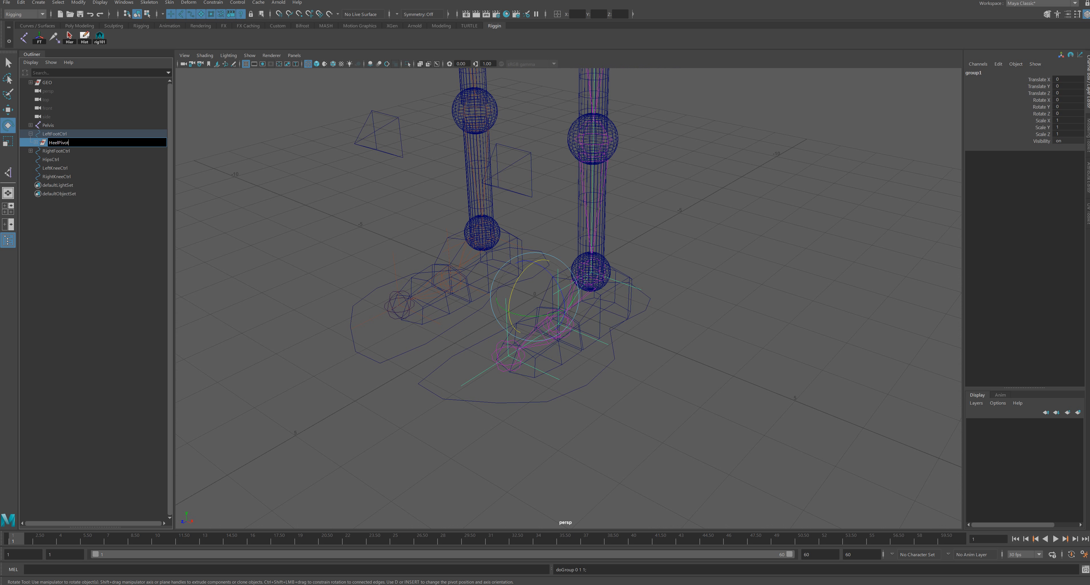
pyautogui.press('Return')
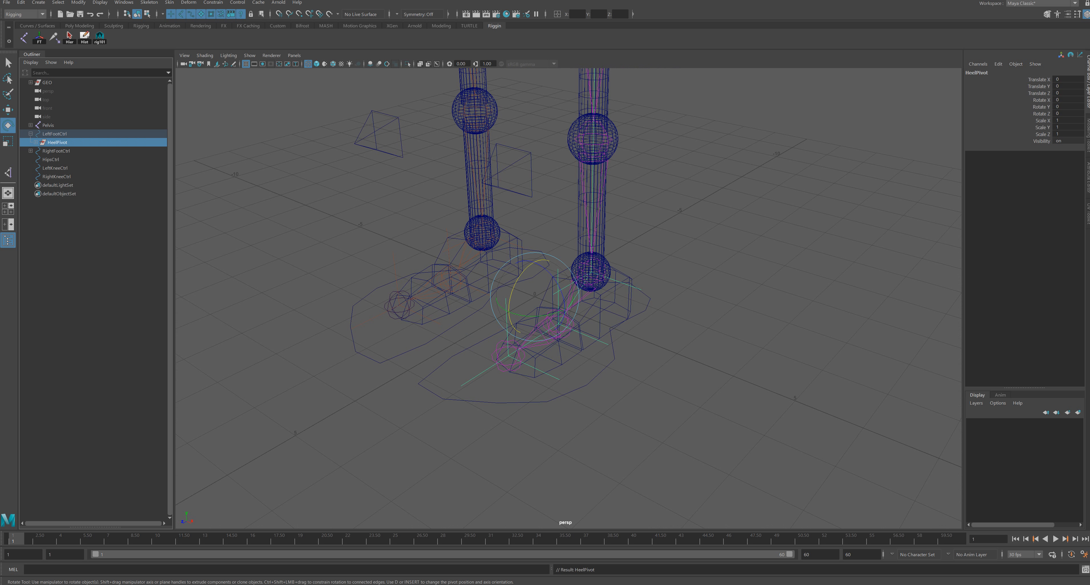
pyautogui.doubleClick(57, 142)
pyautogui.click(49, 142)
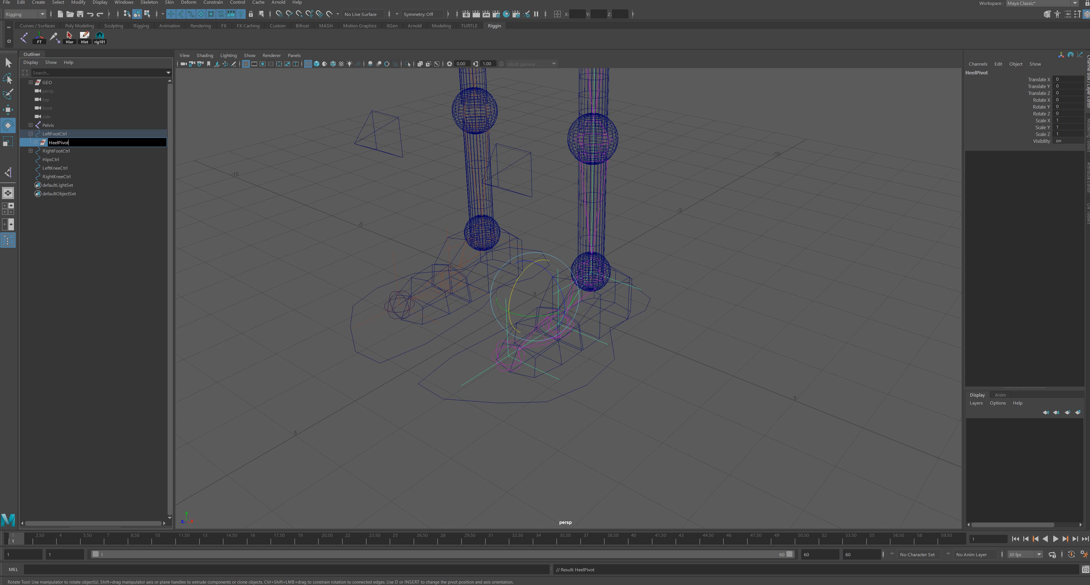
pyautogui.write('_grop')
pyautogui.press('Return')
# Step: Snap the pivot of HeelPivot_grp to the left leg's ankle joint
pyautogui.keyDown('alt'); pyautogui.moveTo(584, 287); pyautogui.dragTo(622, 303); pyautogui.keyUp('alt')
pyautogui.press('w')
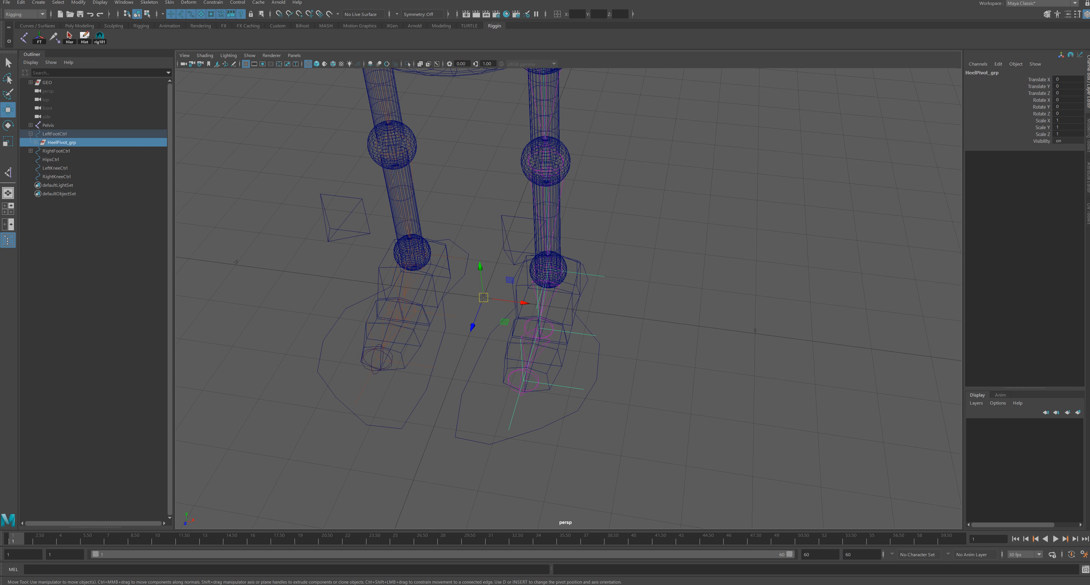
pyautogui.keyDown('alt'); pyautogui.moveTo(622, 302); pyautogui.dragTo(600, 311); pyautogui.keyUp('alt')
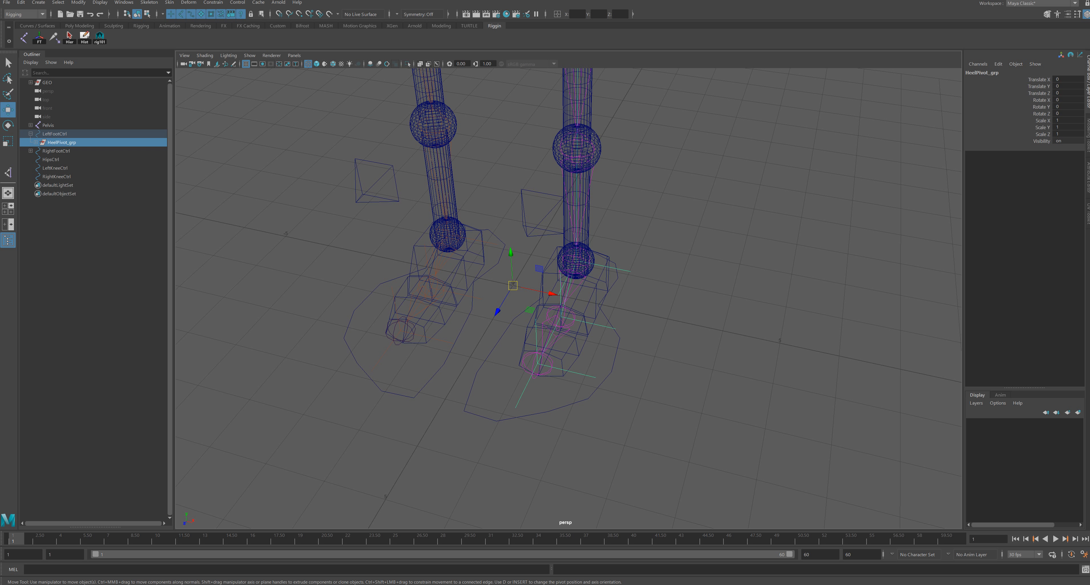
pyautogui.press('d')
pyautogui.press('v')
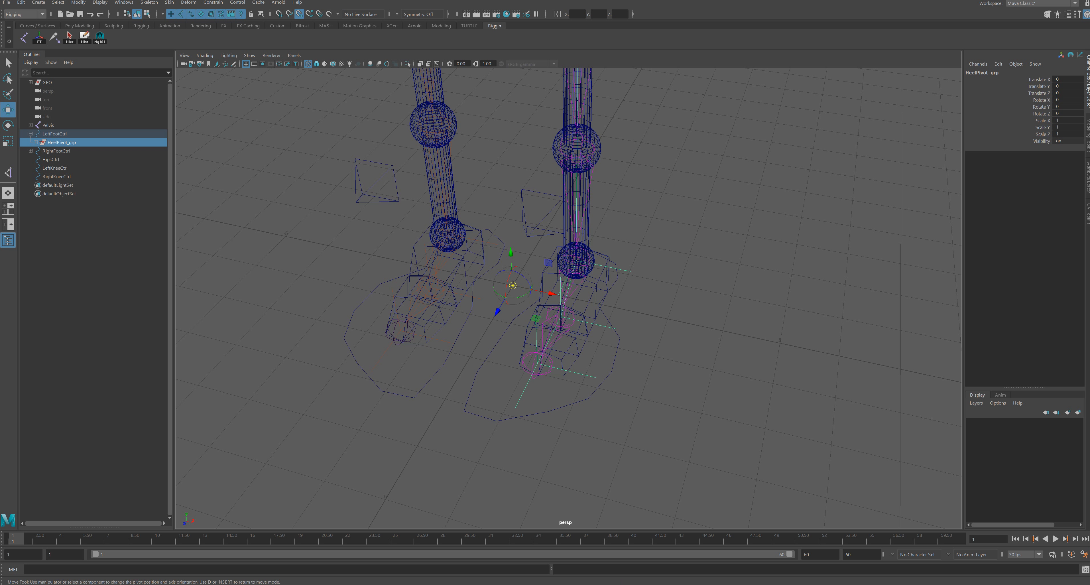
pyautogui.moveTo(512, 285); pyautogui.dragTo(380, 208)
pyautogui.keyDown('alt'); pyautogui.moveTo(381, 207); pyautogui.dragTo(452, 207, button='right'); pyautogui.keyUp('alt')
pyautogui.keyDown('alt'); pyautogui.moveTo(453, 208); pyautogui.dragTo(487, 178, button='middle'); pyautogui.keyUp('alt')
pyautogui.keyDown('alt'); pyautogui.moveTo(487, 178); pyautogui.dragTo(520, 180, button='right'); pyautogui.keyUp('alt')
pyautogui.keyDown('alt'); pyautogui.moveTo(521, 180); pyautogui.dragTo(497, 181); pyautogui.keyUp('alt')
pyautogui.press('v')
pyautogui.press('d')
pyautogui.moveTo(587, 271); pyautogui.dragTo(581, 308)
pyautogui.keyDown('alt'); pyautogui.moveTo(581, 308); pyautogui.dragTo(715, 343); pyautogui.keyUp('alt')
pyautogui.keyDown('alt'); pyautogui.moveTo(715, 342); pyautogui.dragTo(673, 340, button='right'); pyautogui.keyUp('alt')
pyautogui.keyDown('alt'); pyautogui.moveTo(672, 340); pyautogui.dragTo(736, 372); pyautogui.keyUp('alt')
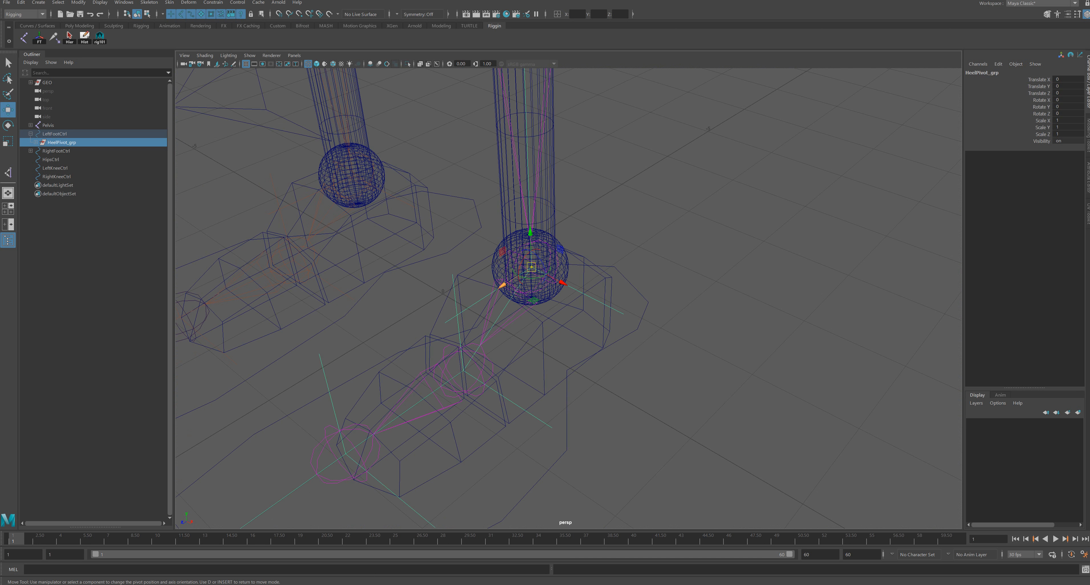
pyautogui.press('d')
# Step: Try rotating HeelPivot_grp around the left ankle and undo the rotation
pyautogui.press('r')
pyautogui.press('e')
pyautogui.moveTo(535, 289); pyautogui.dragTo(506, 285)
pyautogui.hotkey('ctrl', 'z')
pyautogui.keyDown('alt'); pyautogui.moveTo(601, 313); pyautogui.dragTo(550, 311, button='right'); pyautogui.keyUp('alt')
pyautogui.keyDown('alt'); pyautogui.moveTo(550, 311); pyautogui.dragTo(599, 345, button='middle'); pyautogui.keyUp('alt')
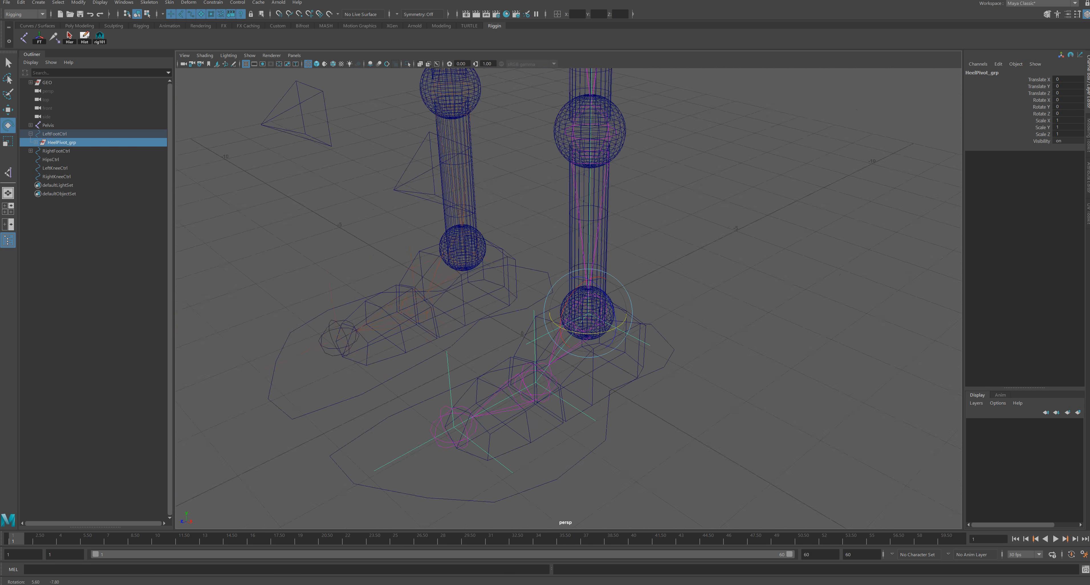
pyautogui.keyDown('alt'); pyautogui.moveTo(599, 345); pyautogui.dragTo(580, 315); pyautogui.keyUp('alt')
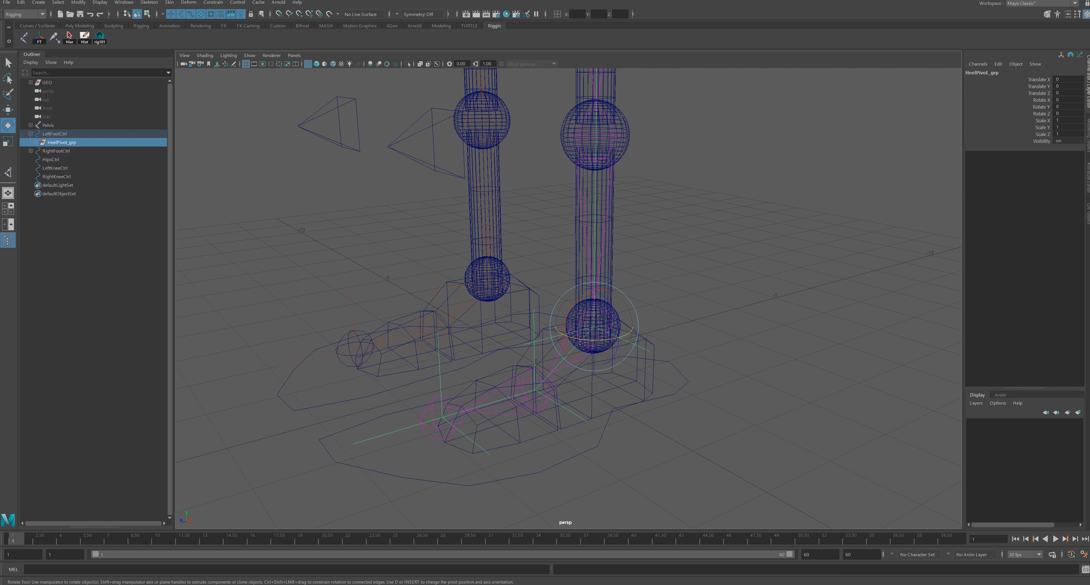
# Step: Select LeftFootCtrl and expand HeelPivot_grp and StandTip_grp to show the nested foot groups
pyautogui.click(54, 133)
pyautogui.keyDown('alt'); pyautogui.moveTo(499, 313); pyautogui.dragTo(449, 358); pyautogui.keyUp('alt')
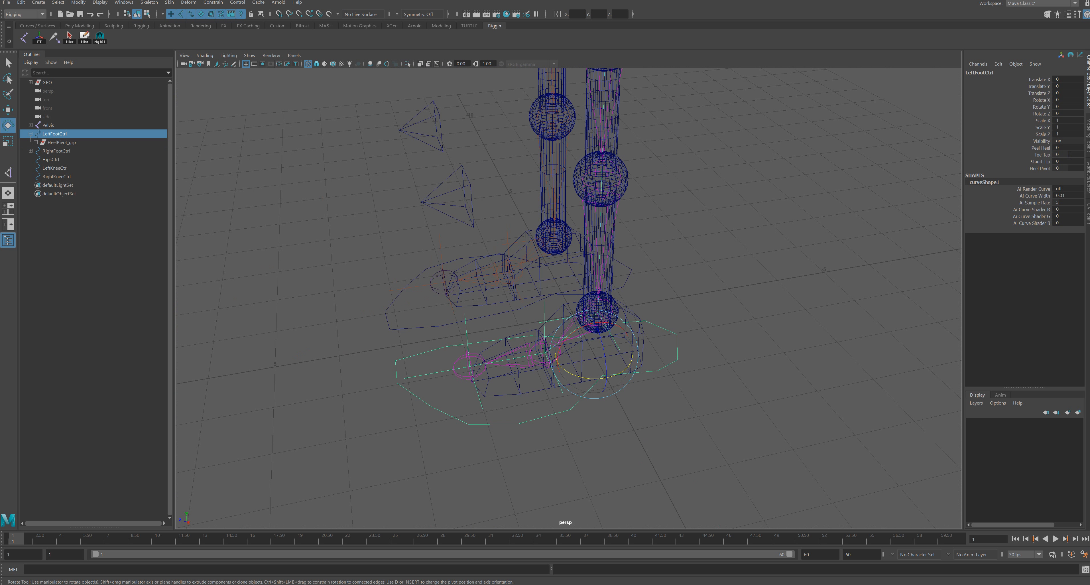
pyautogui.hotkey('ctrl', 'z')
pyautogui.click(35, 143)
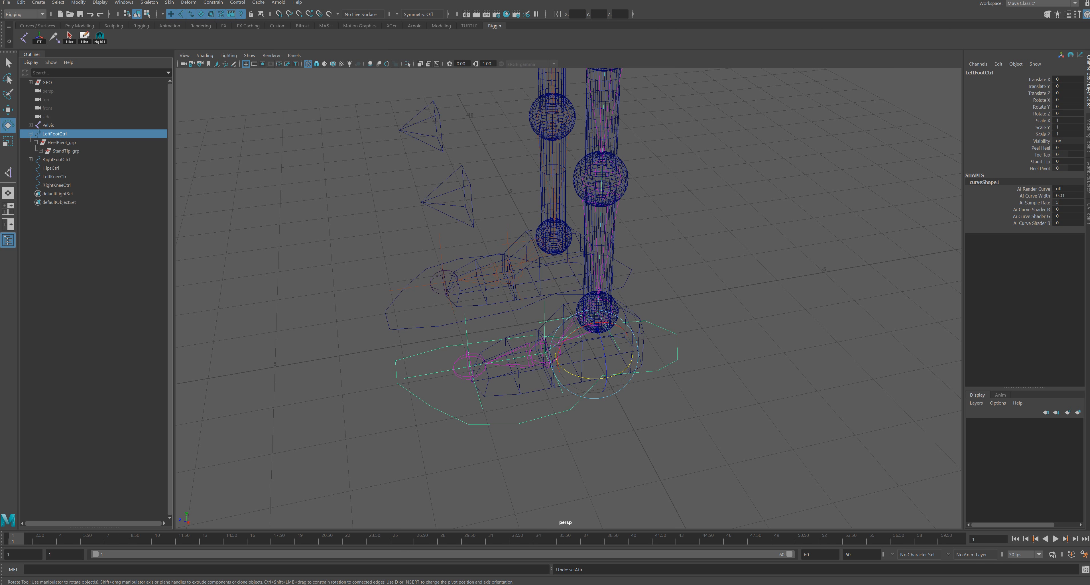
pyautogui.click(41, 151)
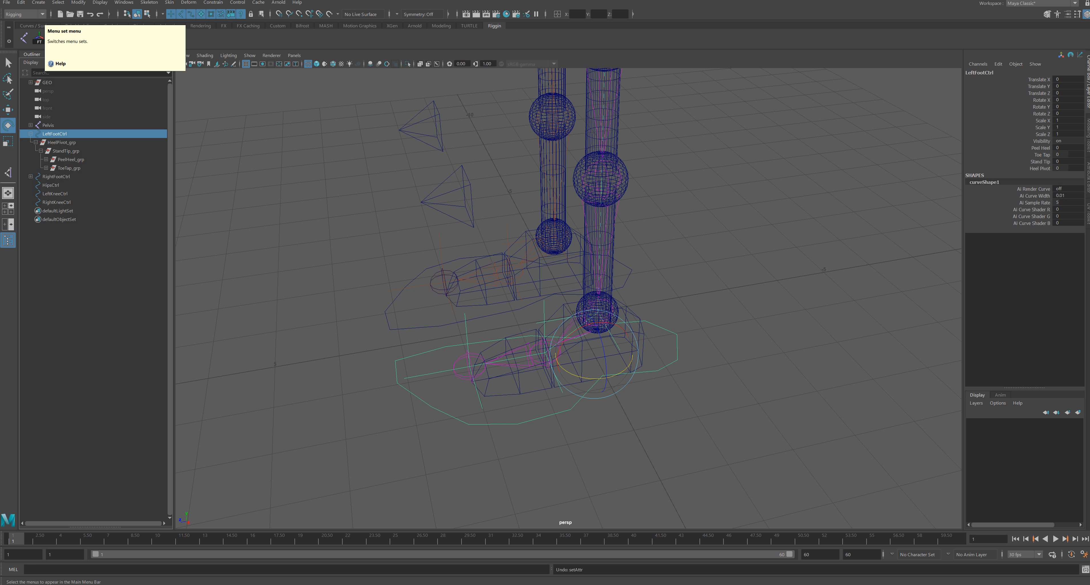
# Step: Switch to the Animation menu set, open Set Driven Key, and load LeftFootCtrl as the driver
pyautogui.click(24, 14)
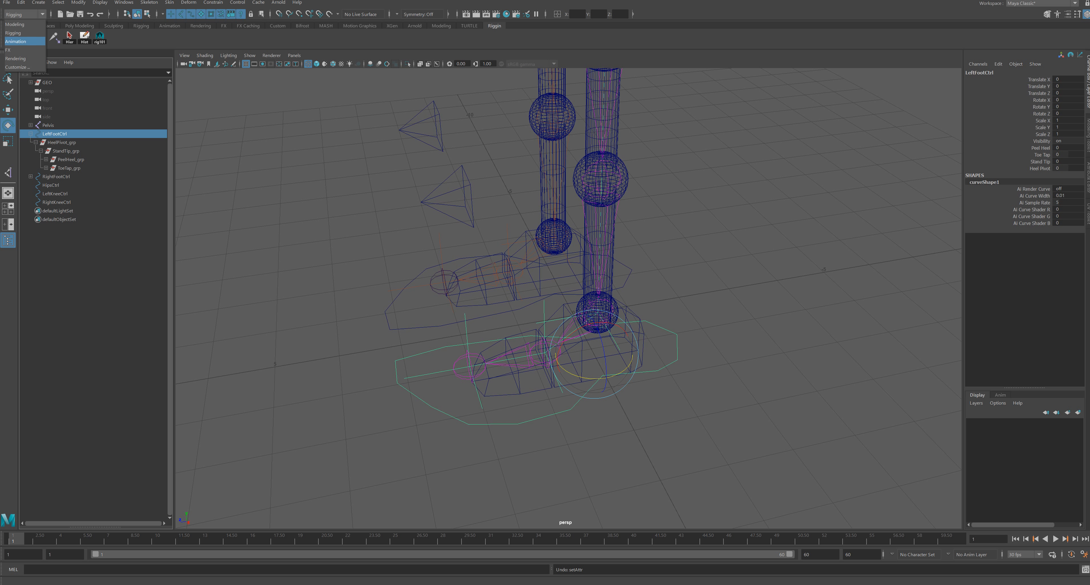
pyautogui.click(17, 41)
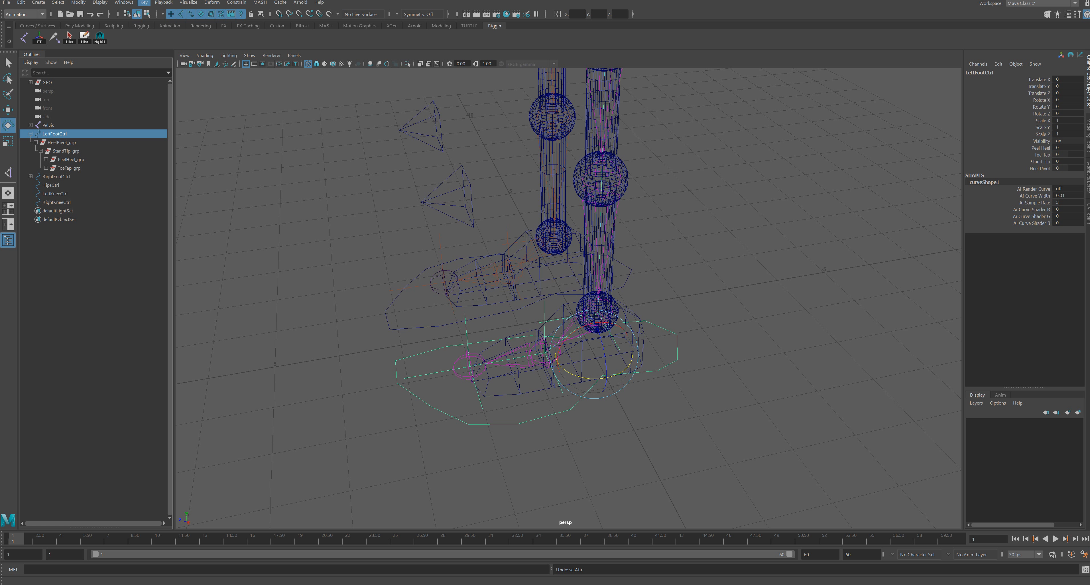
pyautogui.click(143, 2)
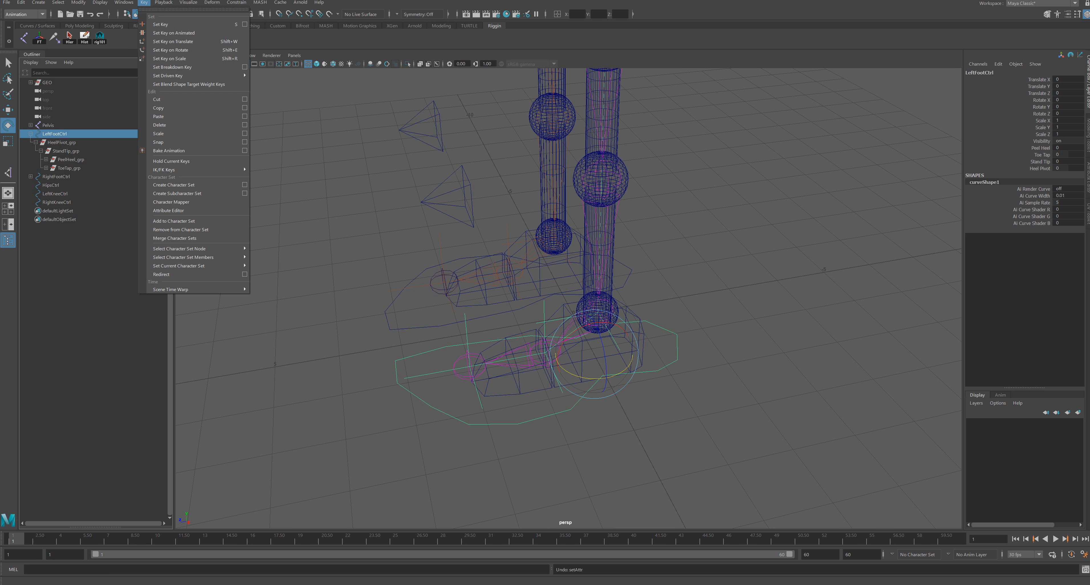
pyautogui.moveTo(177, 75)
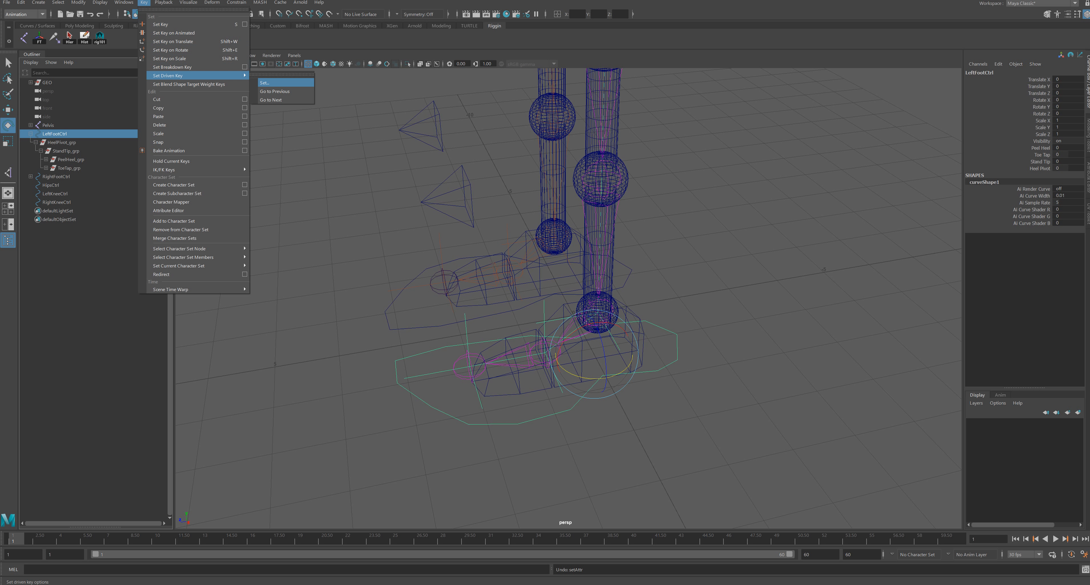
pyautogui.click(265, 82)
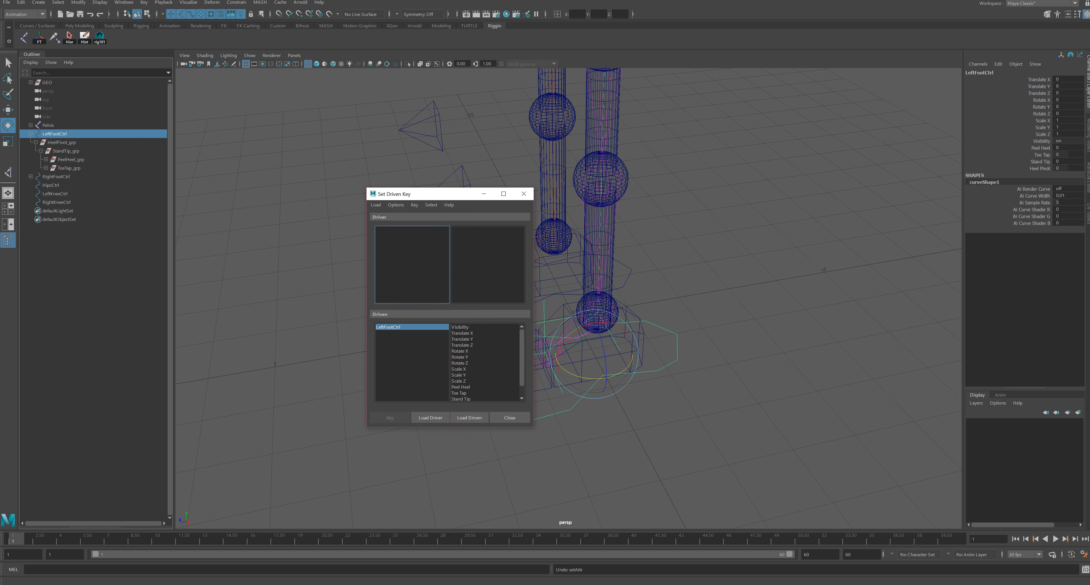
pyautogui.moveTo(431, 194); pyautogui.dragTo(286, 140)
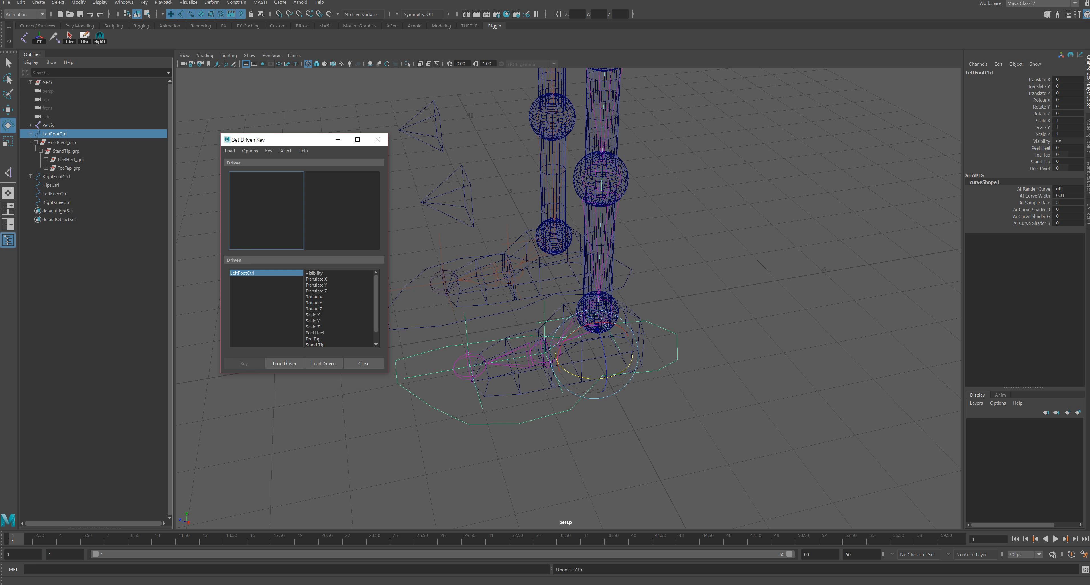
pyautogui.click(285, 363)
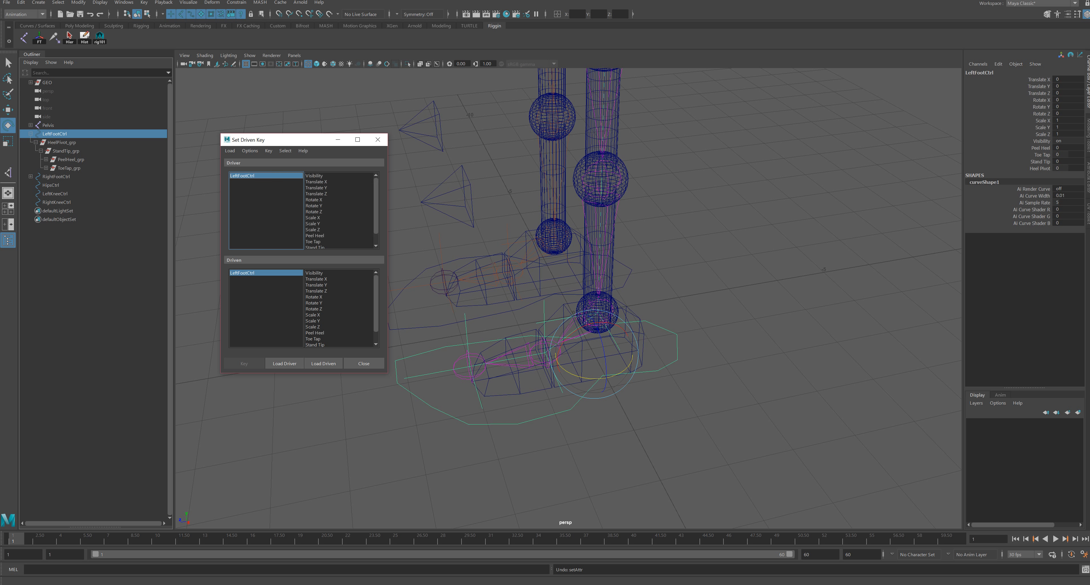
# Step: Load PeelHeel_grp as the driven object in Set Driven Key and choose Peel Heel as the driver attribute
pyautogui.click(71, 159)
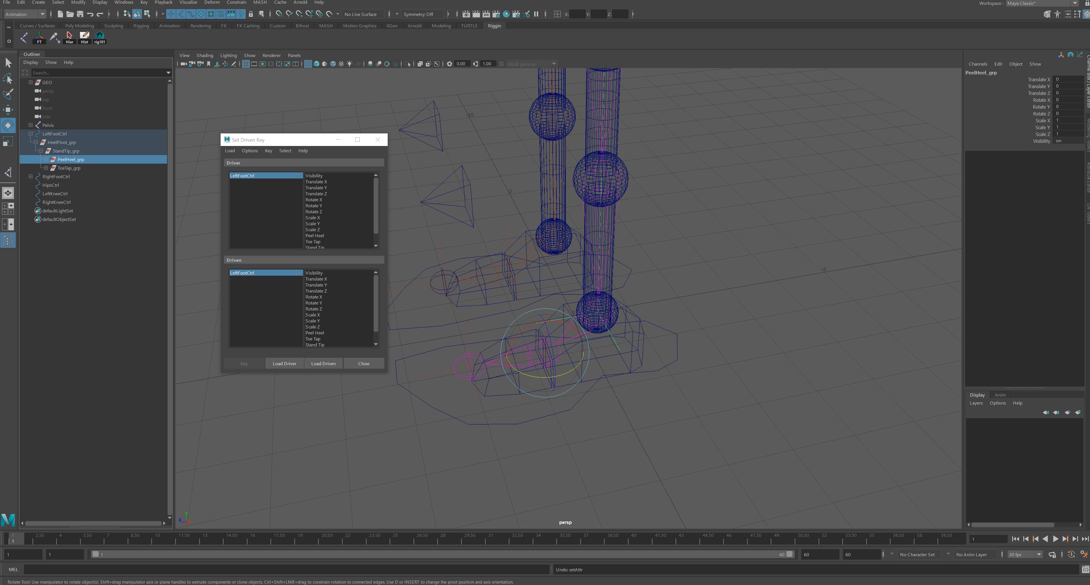
pyautogui.click(324, 363)
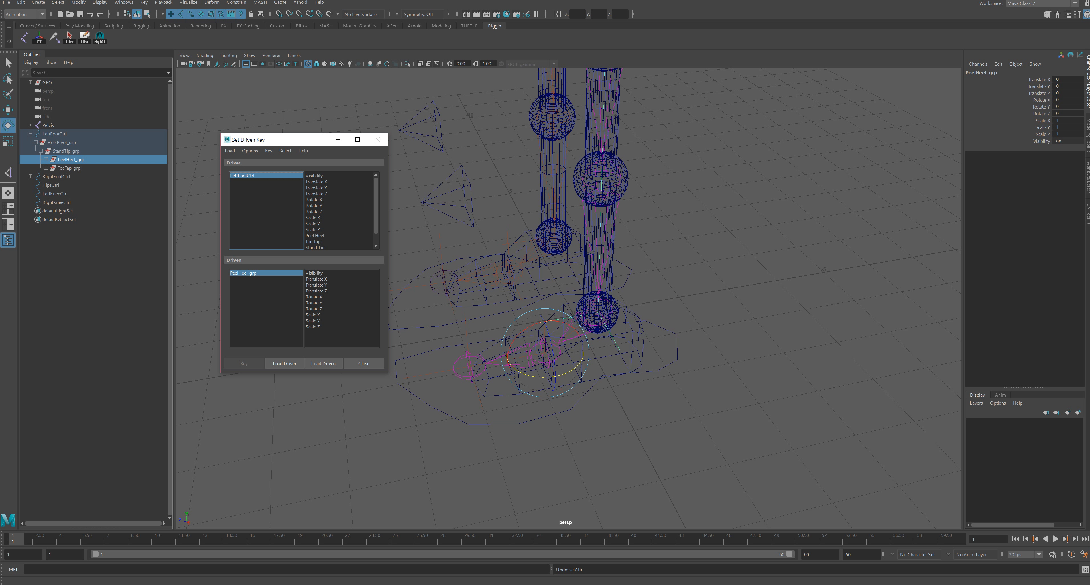
pyautogui.click(315, 236)
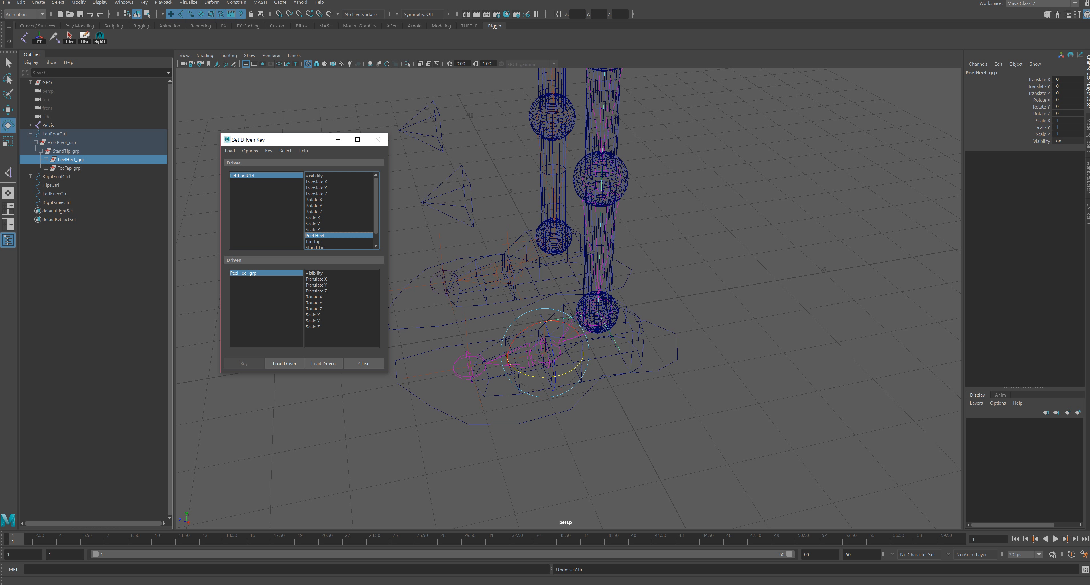
pyautogui.click(244, 273)
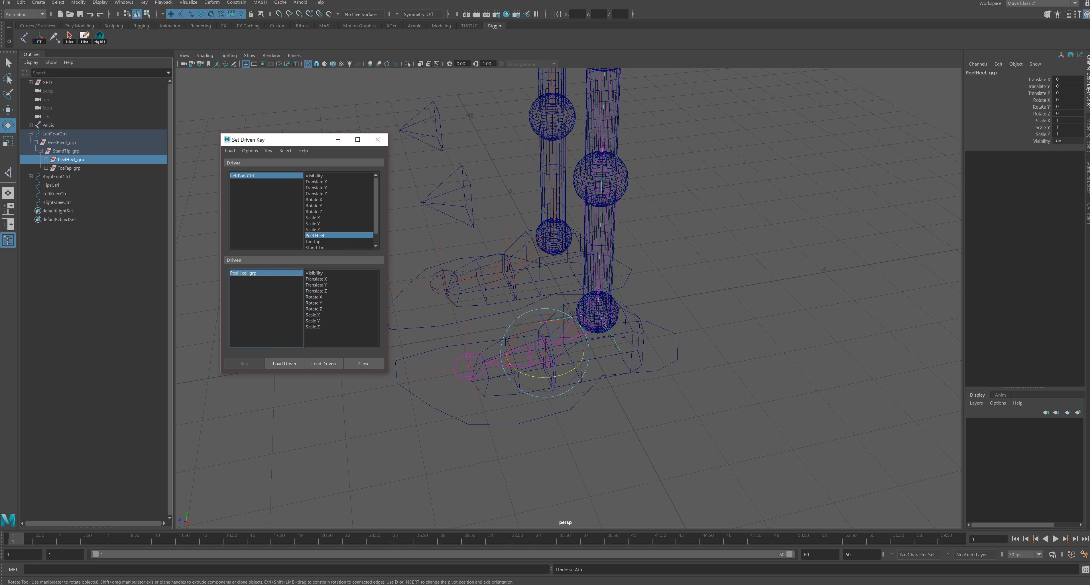
# Step: Try rotating PeelHeel_grp to check its peel axis and undo the rotations
pyautogui.moveTo(529, 327); pyautogui.dragTo(515, 337)
pyautogui.hotkey('ctrl', 'z')
pyautogui.hotkey('ctrl', 'z')
pyautogui.hotkey('ctrl', 'z')
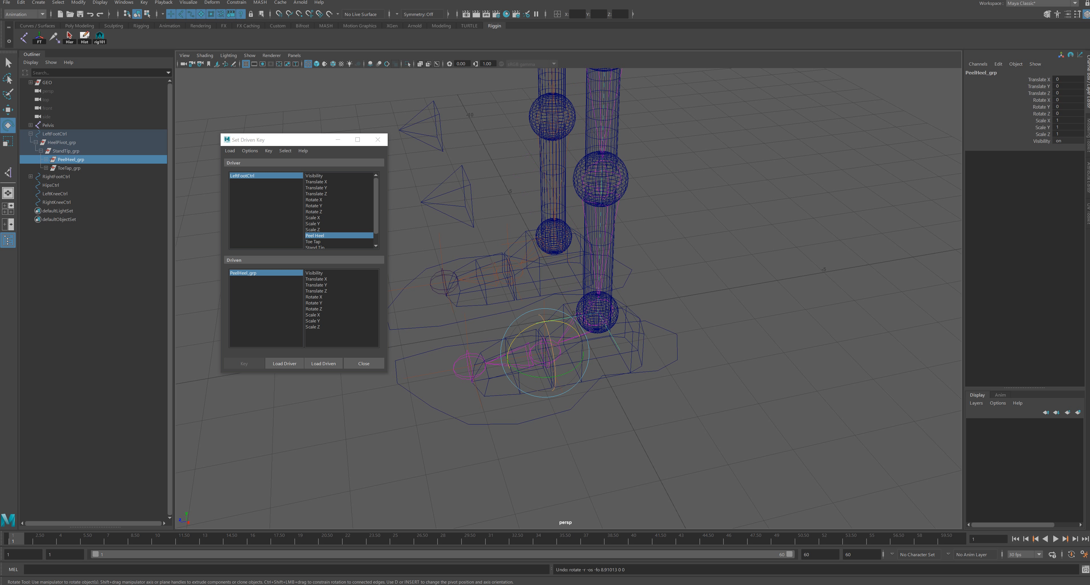
pyautogui.click(551, 343)
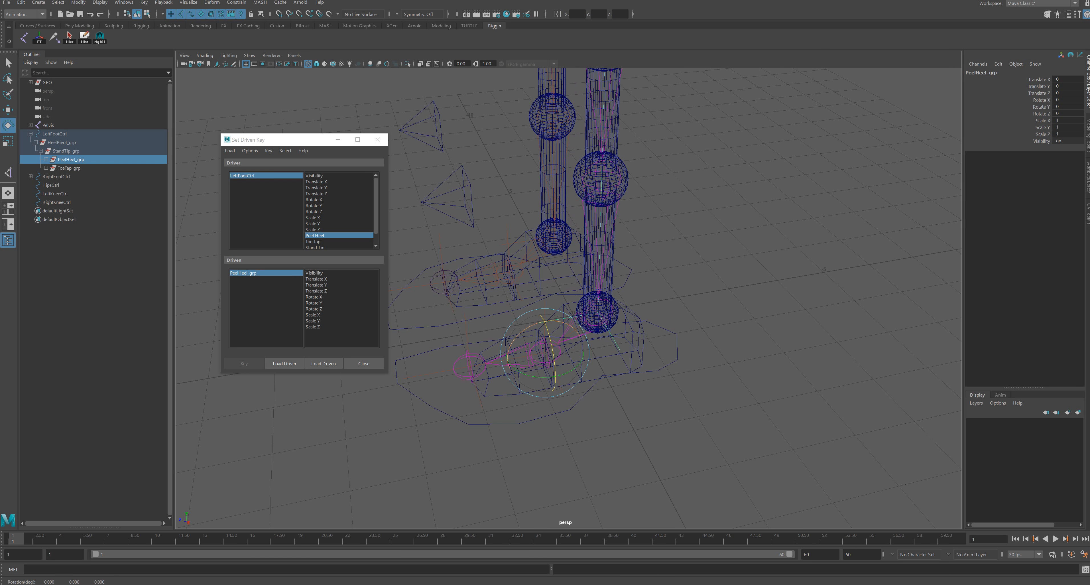
pyautogui.keyDown('alt'); pyautogui.moveTo(510, 333); pyautogui.dragTo(521, 364); pyautogui.keyUp('alt')
pyautogui.hotkey('ctrl', 'z')
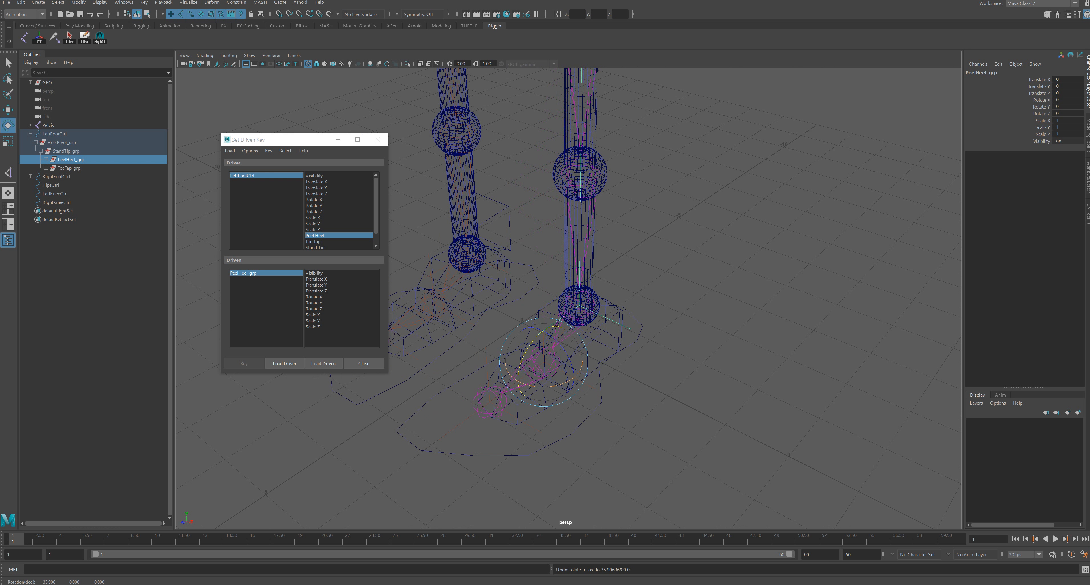
# Step: Set a driven key linking PeelHeel_grp's Rotate X to Peel Heel, with both at 0
pyautogui.click(316, 296)
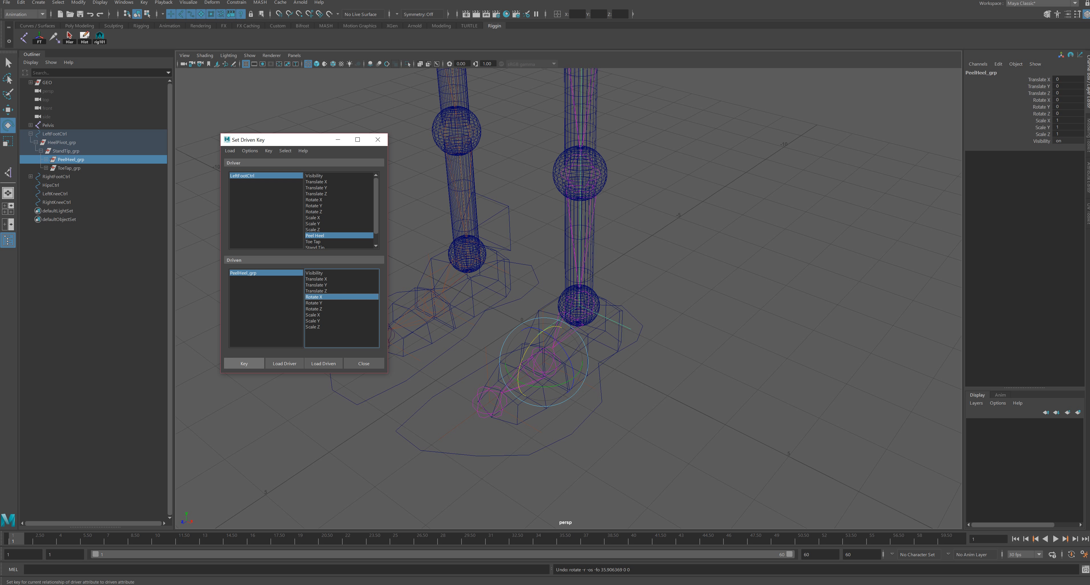
pyautogui.click(243, 363)
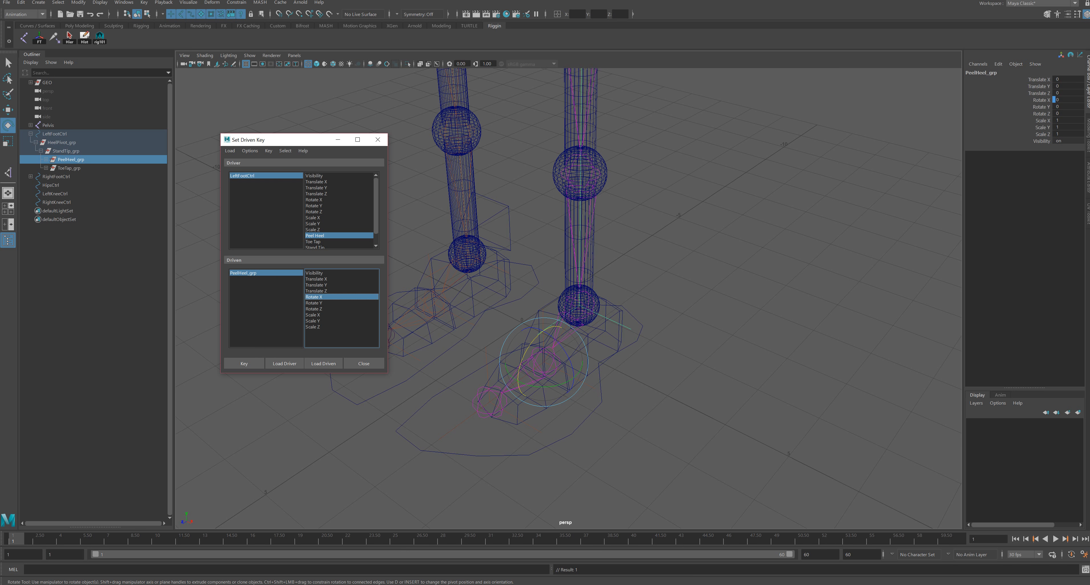
# Step: Set the Peel Heel attribute of LeftFootCtrl to 10
pyautogui.click(243, 175)
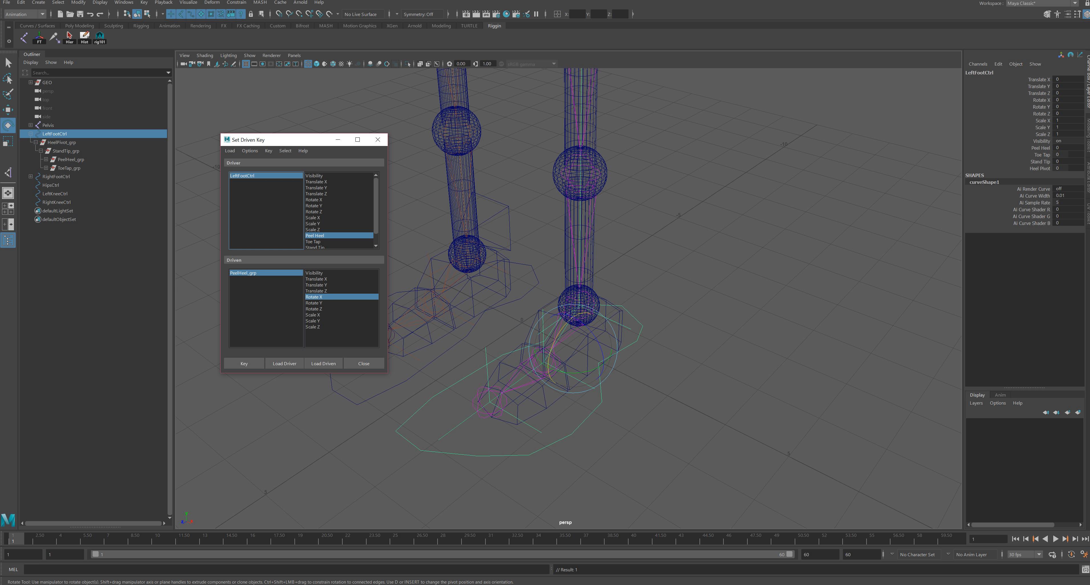
pyautogui.click(1060, 147)
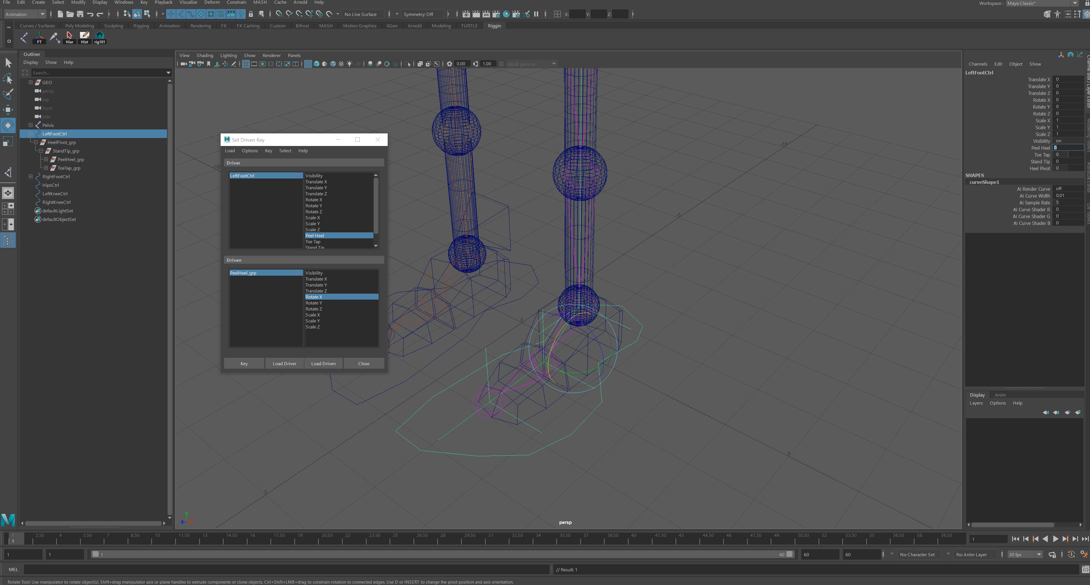
pyautogui.write('10')
pyautogui.press('Return')
# Step: Rotate PeelHeel_grp about 49 degrees in X to lift the heel and key that pose against Peel Heel
pyautogui.click(243, 273)
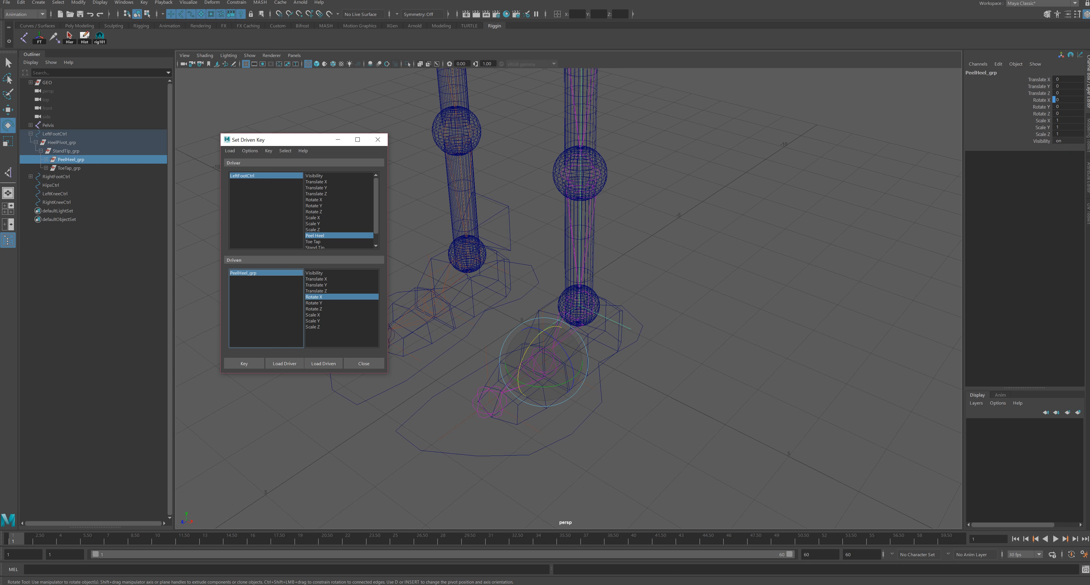
pyautogui.keyDown('alt'); pyautogui.moveTo(593, 313); pyautogui.dragTo(559, 292); pyautogui.keyUp('alt')
pyautogui.moveTo(519, 345); pyautogui.dragTo(510, 376)
pyautogui.keyDown('alt'); pyautogui.moveTo(510, 376); pyautogui.dragTo(504, 376, button='right'); pyautogui.keyUp('alt')
pyautogui.keyDown('alt'); pyautogui.moveTo(537, 366); pyautogui.dragTo(516, 341); pyautogui.keyUp('alt')
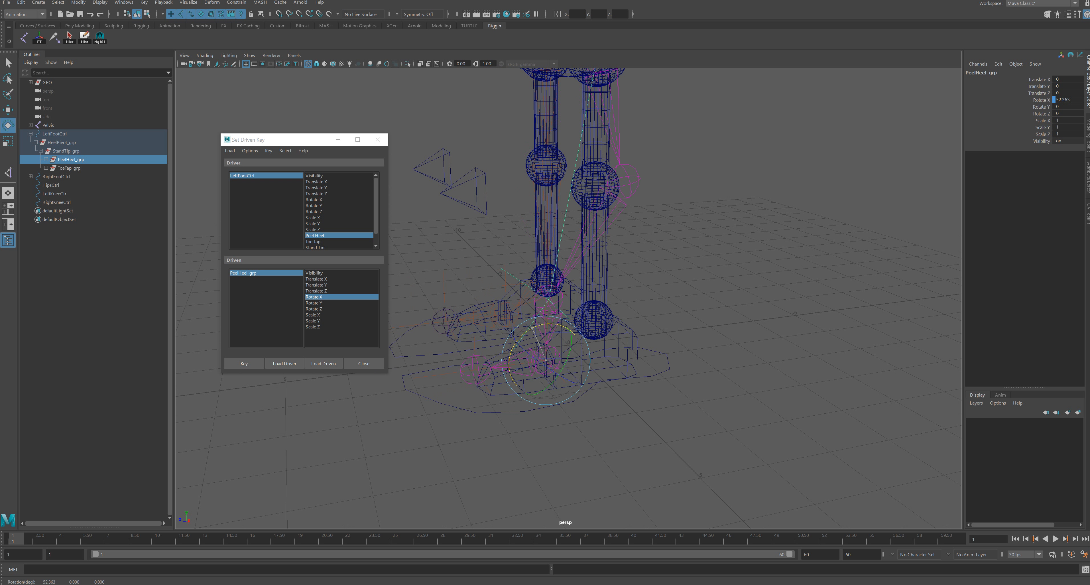
pyautogui.moveTo(533, 326); pyautogui.dragTo(535, 324)
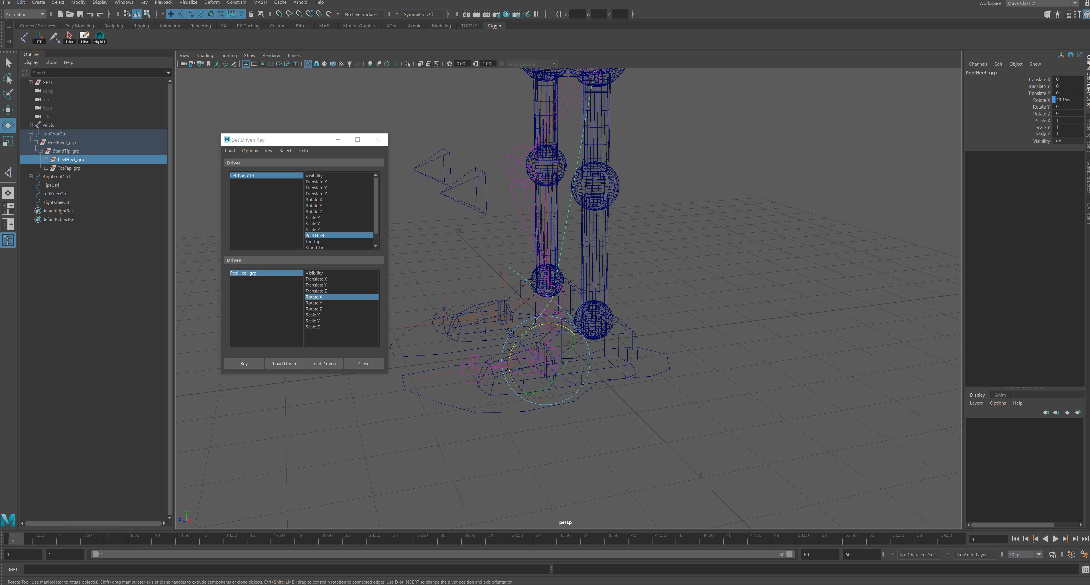
pyautogui.click(244, 363)
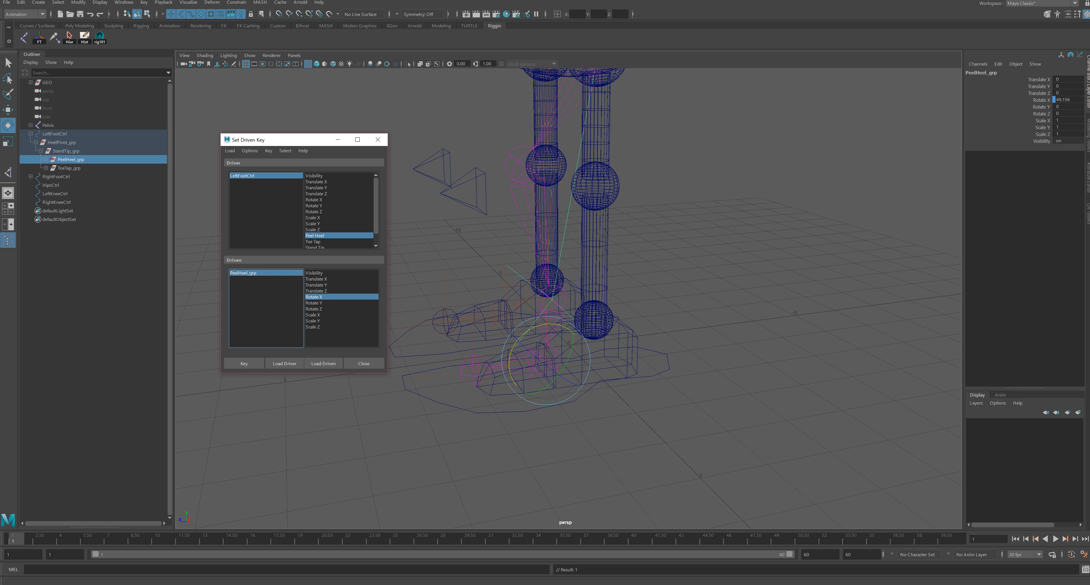
# Step: Return the Peel Heel attribute of LeftFootCtrl to 0
pyautogui.click(242, 176)
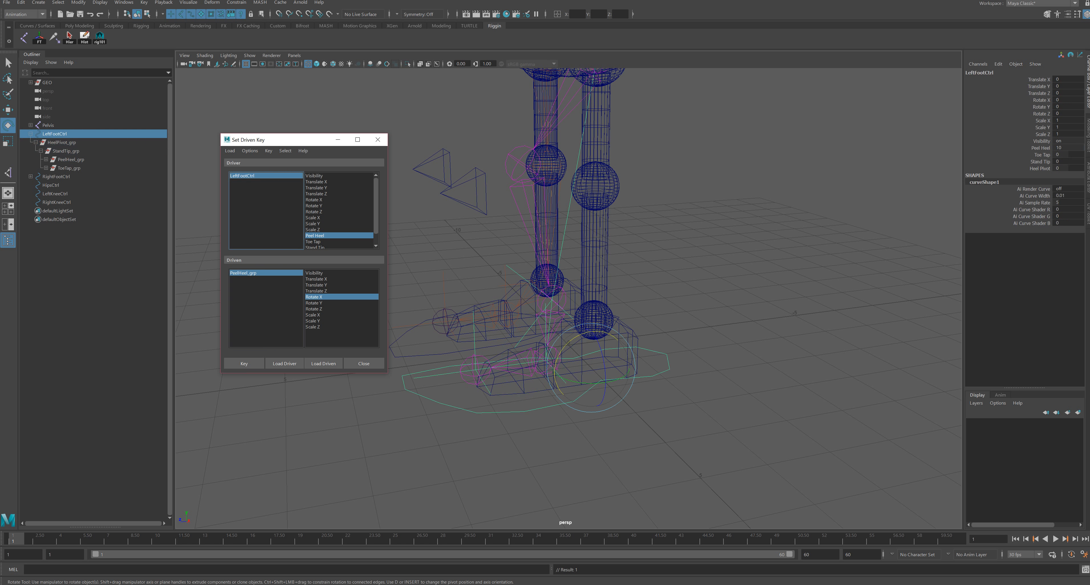
pyautogui.moveTo(1081, 147); pyautogui.dragTo(1053, 148)
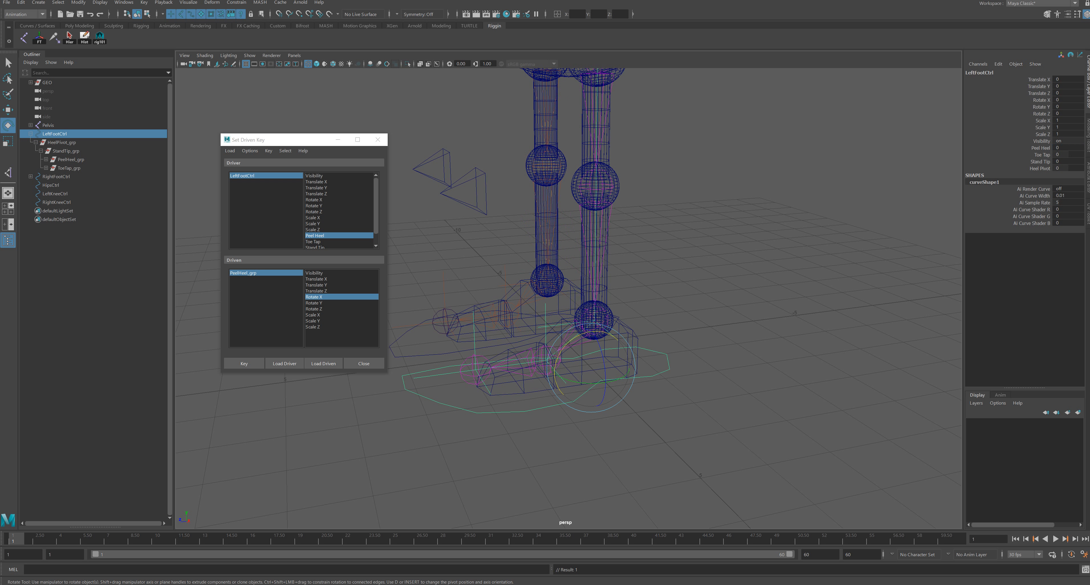
pyautogui.click(1067, 154)
pyautogui.click(1067, 162)
pyautogui.click(1067, 168)
pyautogui.keyDown('alt'); pyautogui.moveTo(563, 321); pyautogui.dragTo(592, 316); pyautogui.keyUp('alt')
pyautogui.keyDown('alt'); pyautogui.moveTo(592, 317); pyautogui.dragTo(677, 301, button='middle'); pyautogui.keyUp('alt')
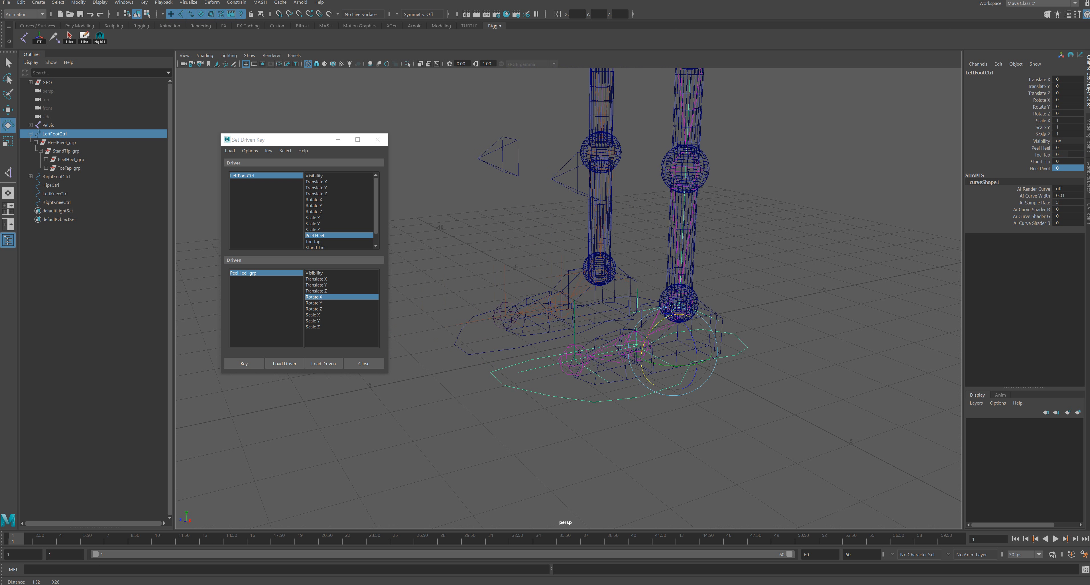
pyautogui.click(515, 348)
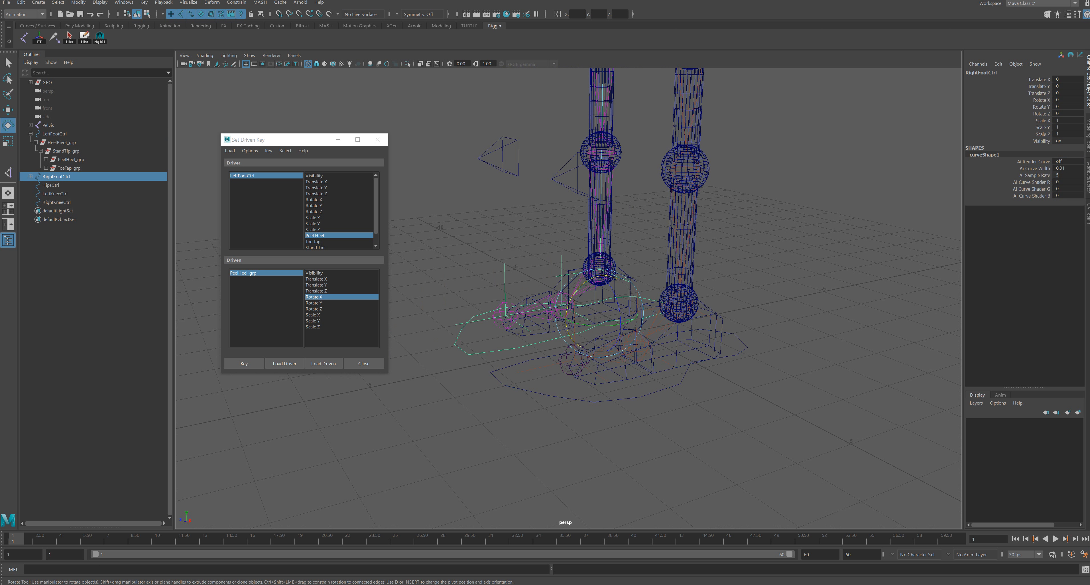
pyautogui.click(522, 388)
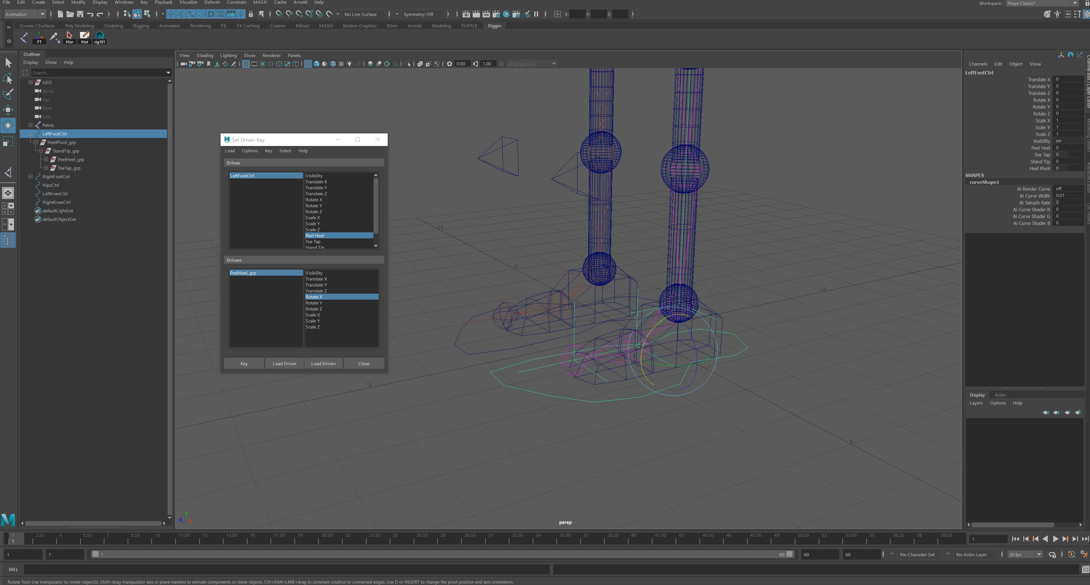
pyautogui.keyDown('alt'); pyautogui.moveTo(522, 389); pyautogui.dragTo(485, 410, button='middle'); pyautogui.keyUp('alt')
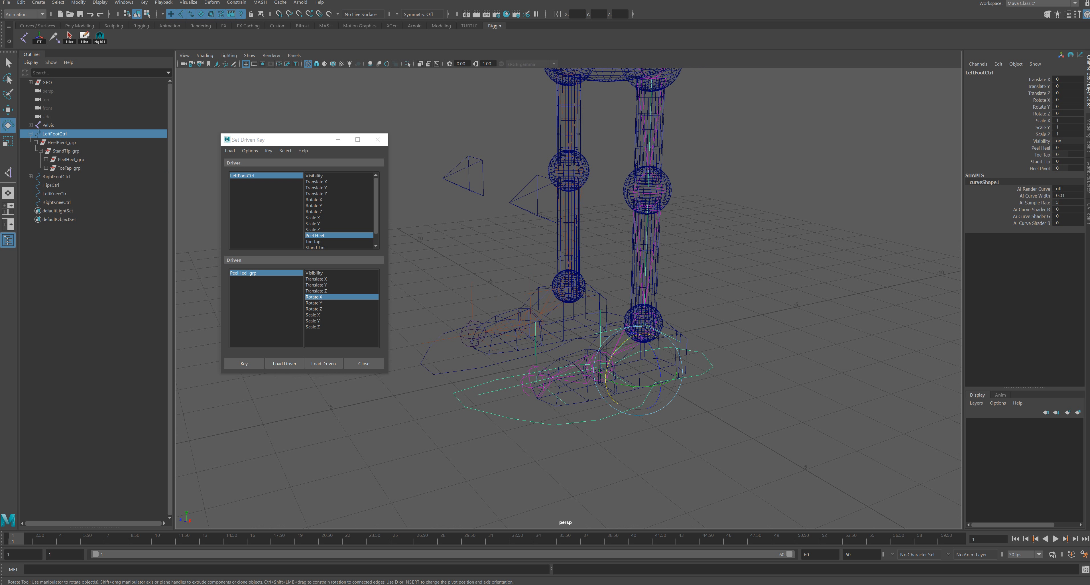
# Step: Choose Toe Tap as the driver attribute and load ToeTap_grp as the driven object
pyautogui.click(313, 242)
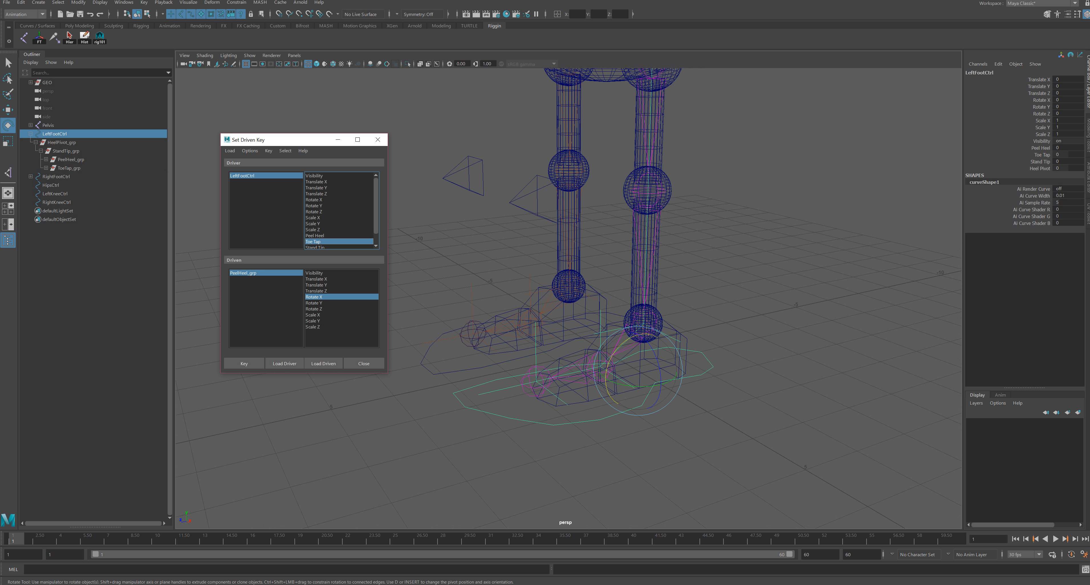
pyautogui.click(69, 168)
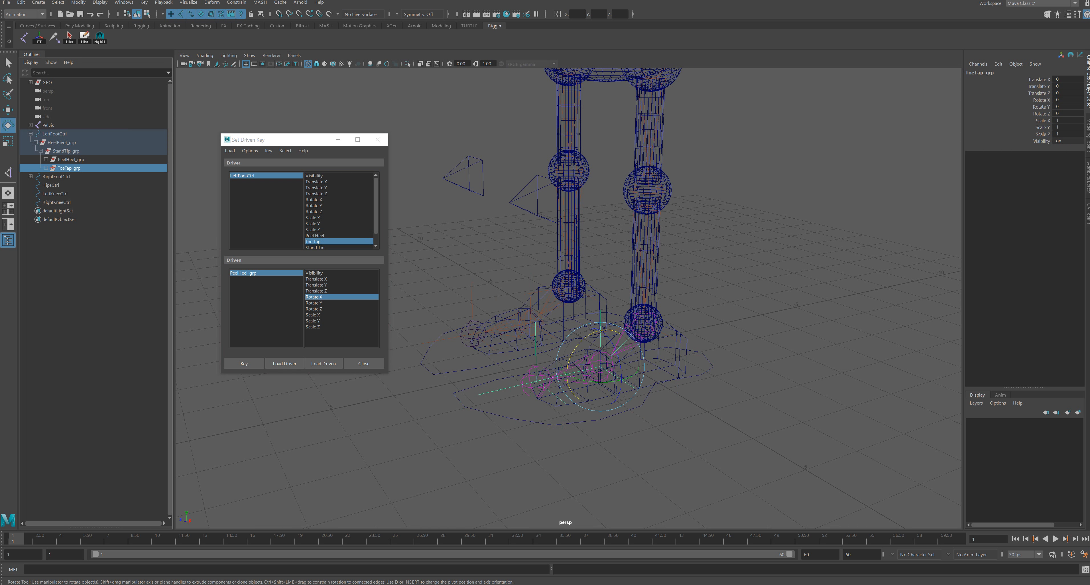
pyautogui.click(323, 363)
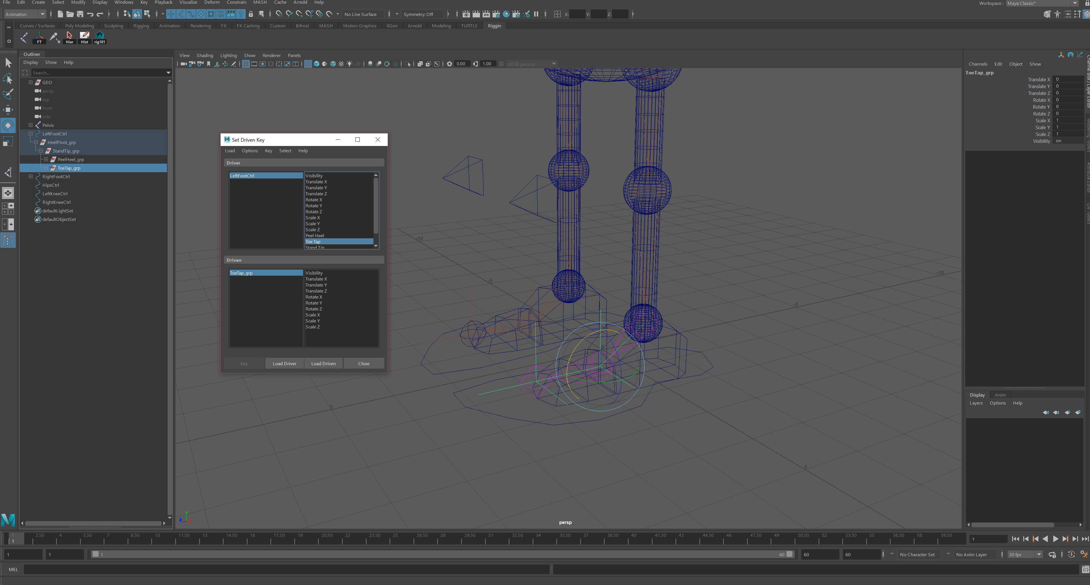
pyautogui.click(246, 273)
# Step: Try rotating ToeTap_grp around its X axis and undo the rotation
pyautogui.keyDown('alt'); pyautogui.moveTo(545, 262); pyautogui.dragTo(520, 310); pyautogui.keyUp('alt')
pyautogui.moveTo(577, 337); pyautogui.dragTo(567, 352)
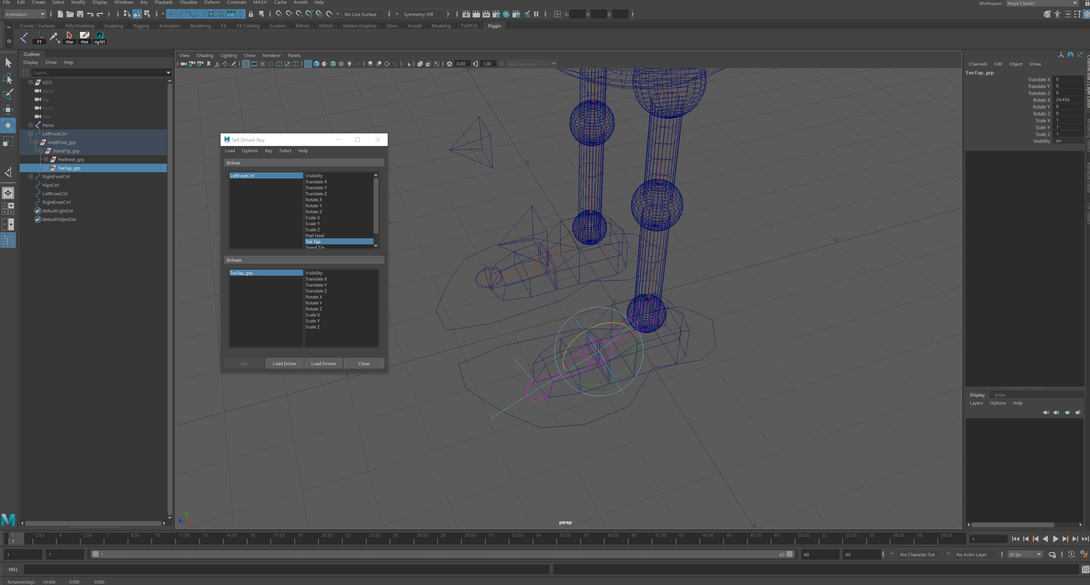
pyautogui.hotkey('ctrl', 'z')
# Step: Set a driven key linking ToeTap_grp's Rotate X to Toe Tap, with both at 0
pyautogui.click(314, 297)
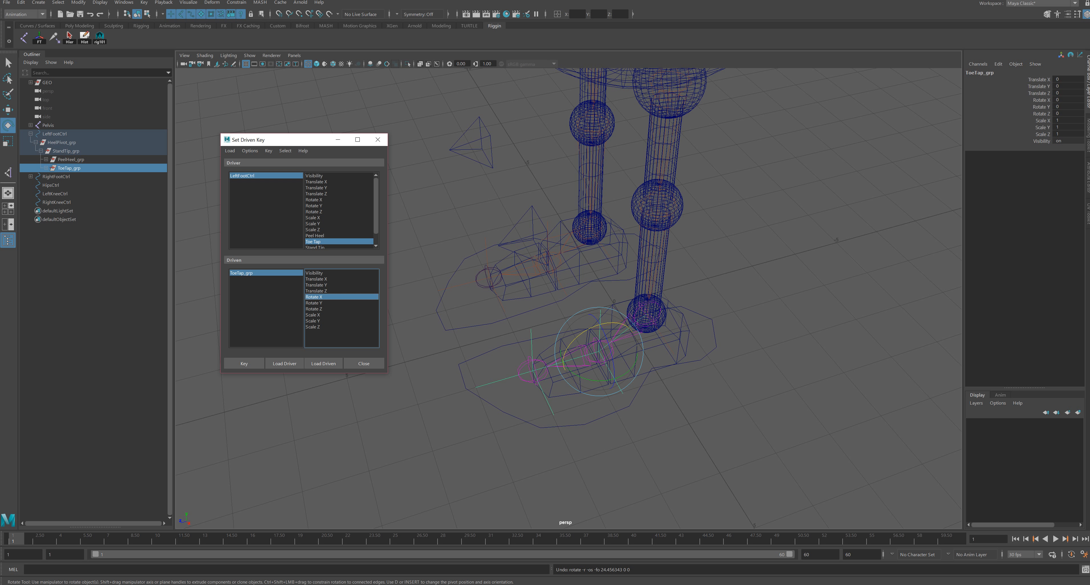
pyautogui.click(243, 363)
# Step: Set the Toe Tap attribute of LeftFootCtrl to -10
pyautogui.click(242, 175)
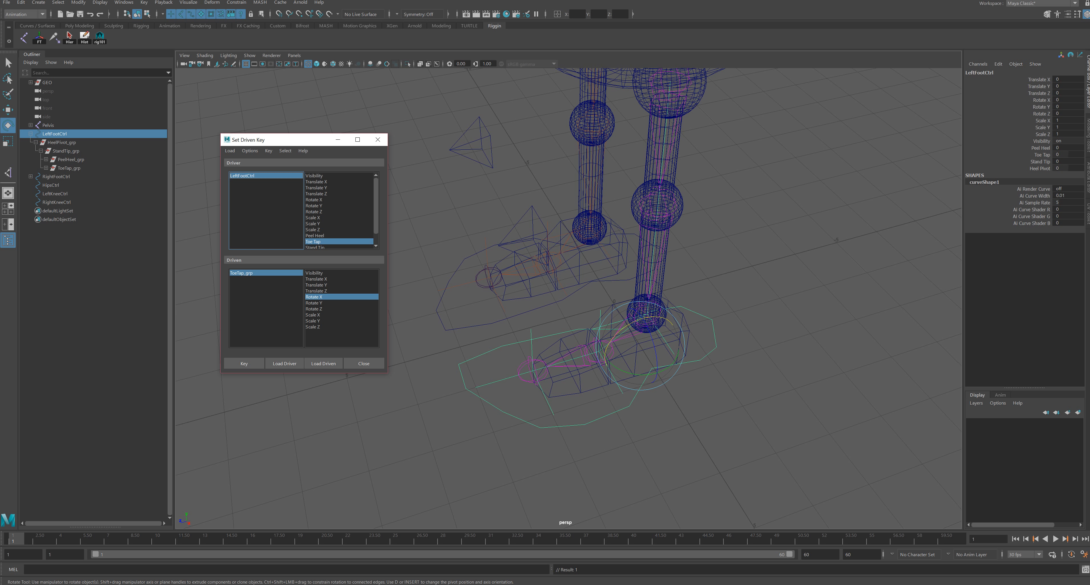
pyautogui.click(1066, 154)
pyautogui.write('-10')
pyautogui.press('Return')
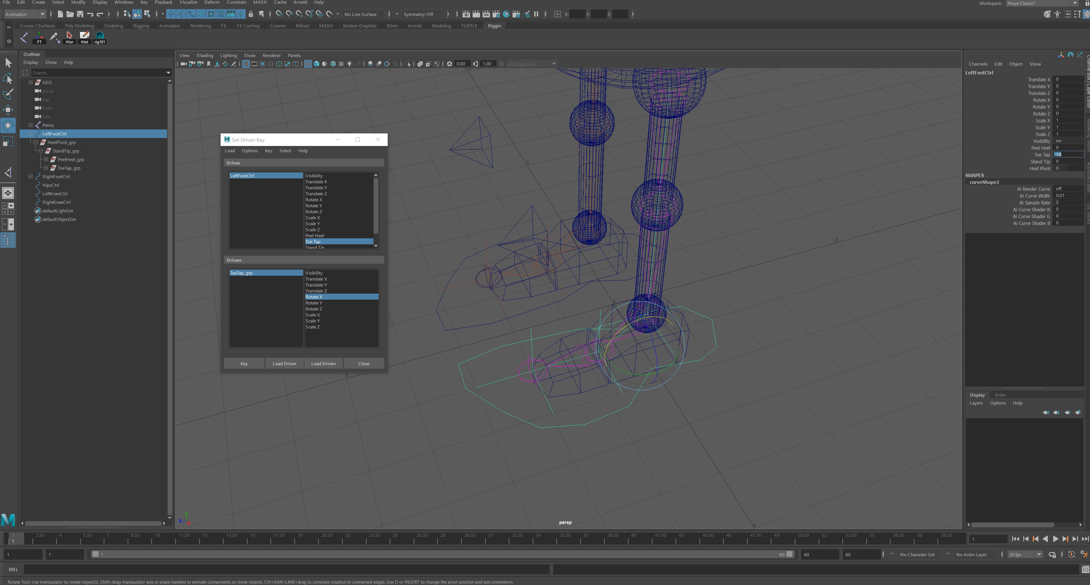
# Step: Rotate ToeTap_grp to about -75 degrees in X and key it against the current Toe Tap value
pyautogui.moveTo(592, 363)
pyautogui.keyDown('alt'); pyautogui.mouseDown()
pyautogui.moveTo(601, 321)
pyautogui.moveTo(594, 380)
pyautogui.mouseUp(); pyautogui.keyUp('alt')
pyautogui.click(69, 167)
pyautogui.keyDown('alt'); pyautogui.moveTo(595, 381); pyautogui.dragTo(626, 380, button='right'); pyautogui.keyUp('alt')
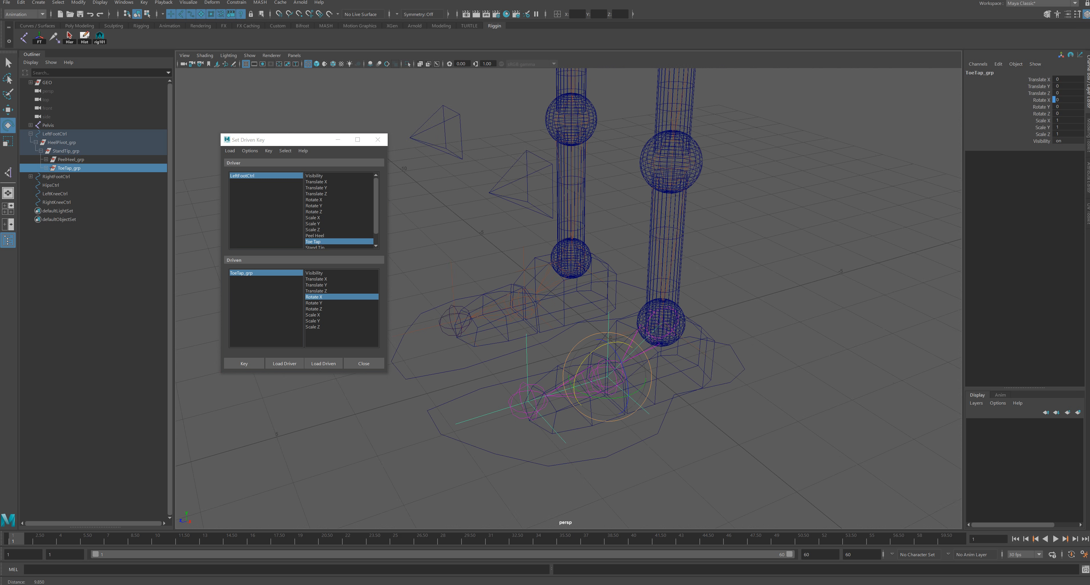
pyautogui.keyDown('alt'); pyautogui.moveTo(626, 381); pyautogui.dragTo(618, 345); pyautogui.keyUp('alt')
pyautogui.keyDown('alt'); pyautogui.moveTo(618, 345); pyautogui.dragTo(577, 327); pyautogui.keyUp('alt')
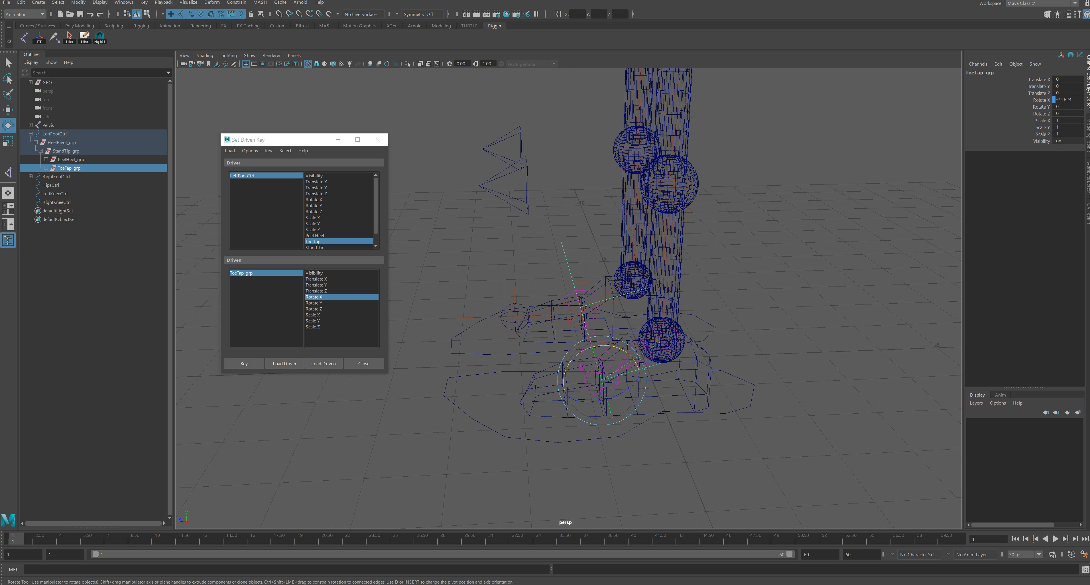
pyautogui.click(244, 363)
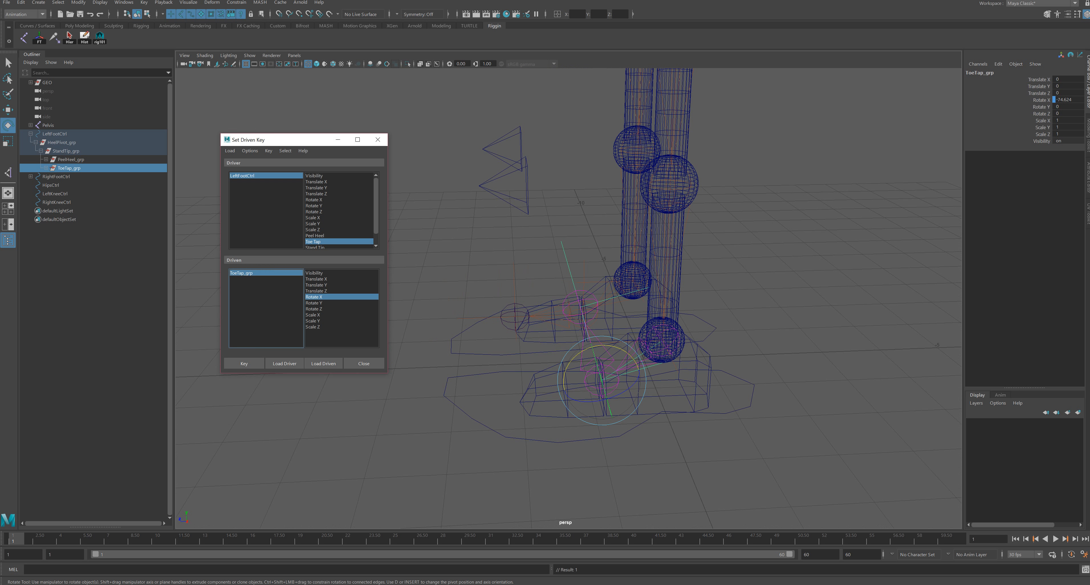
# Step: Set Toe Tap on LeftFootCtrl to 10, rotate ToeTap_grp to about 84 degrees in X and key the pair
pyautogui.click(243, 176)
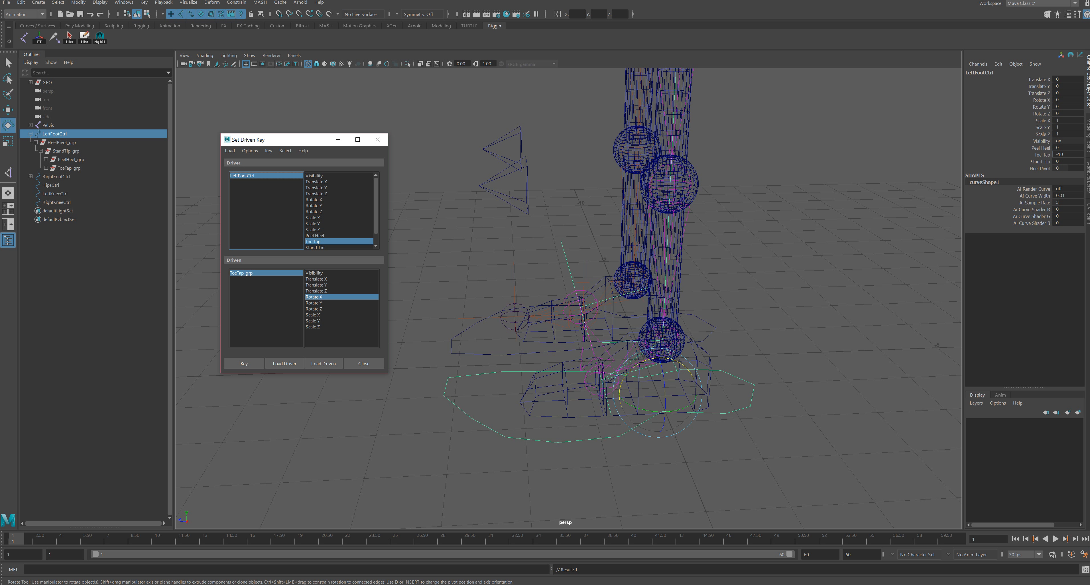
pyautogui.click(1067, 154)
pyautogui.keyDown('ctrl'); pyautogui.moveTo(1066, 155); pyautogui.dragTo(1081, 154); pyautogui.keyUp('ctrl')
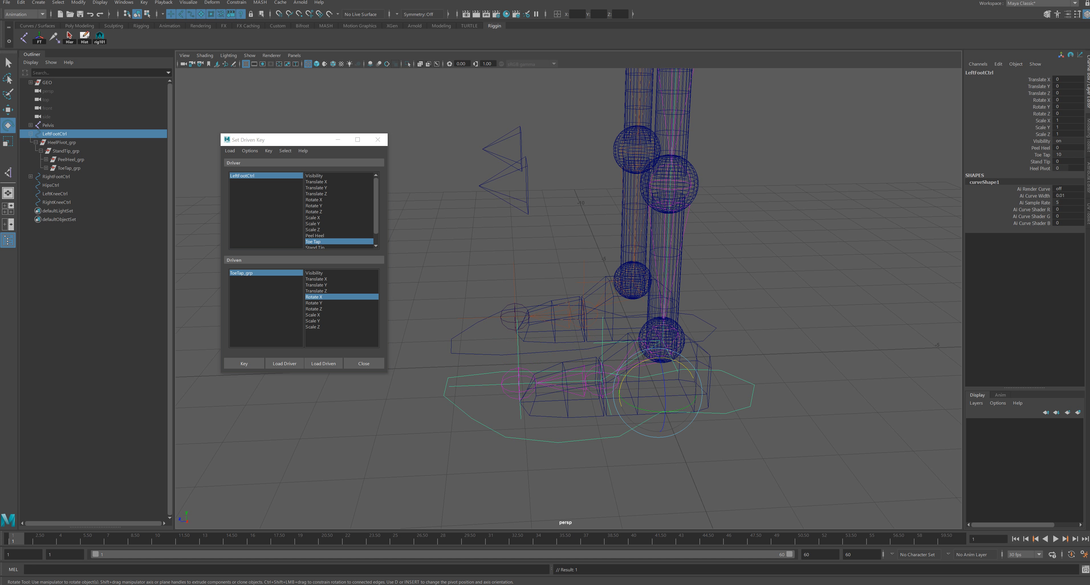
pyautogui.click(241, 273)
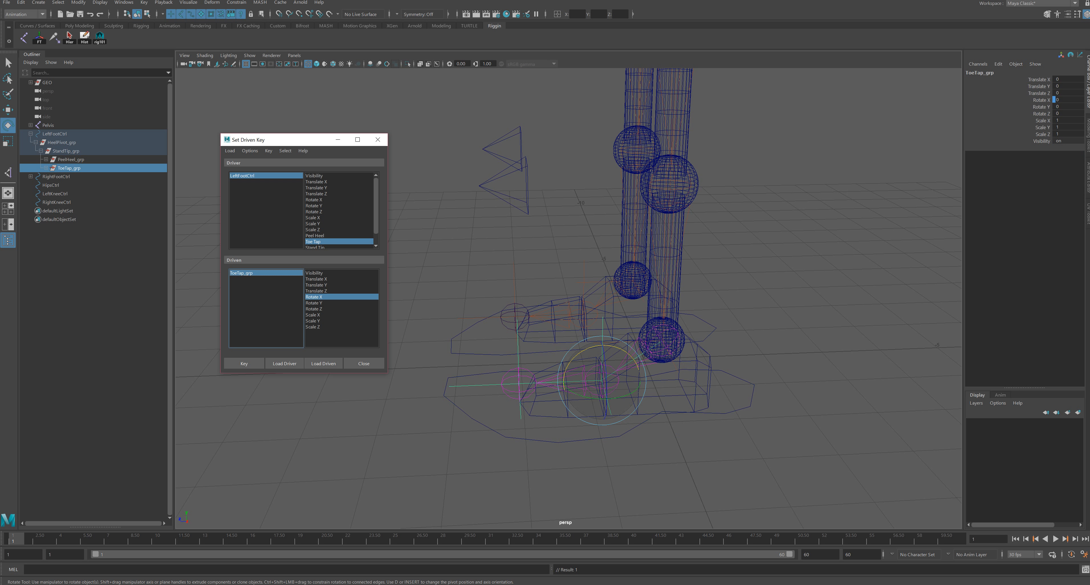
pyautogui.moveTo(585, 350); pyautogui.dragTo(564, 395)
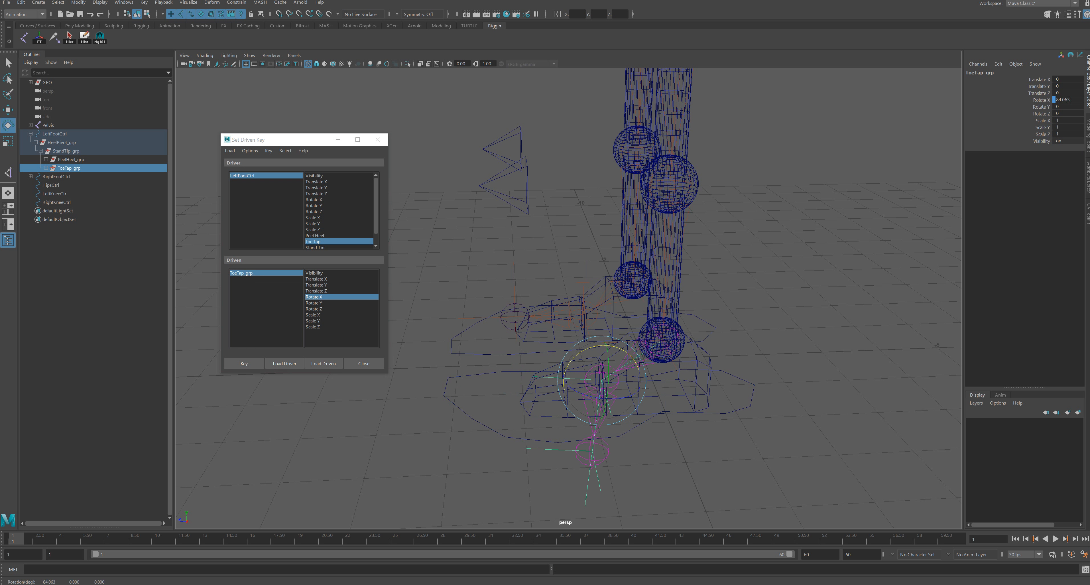
pyautogui.click(244, 363)
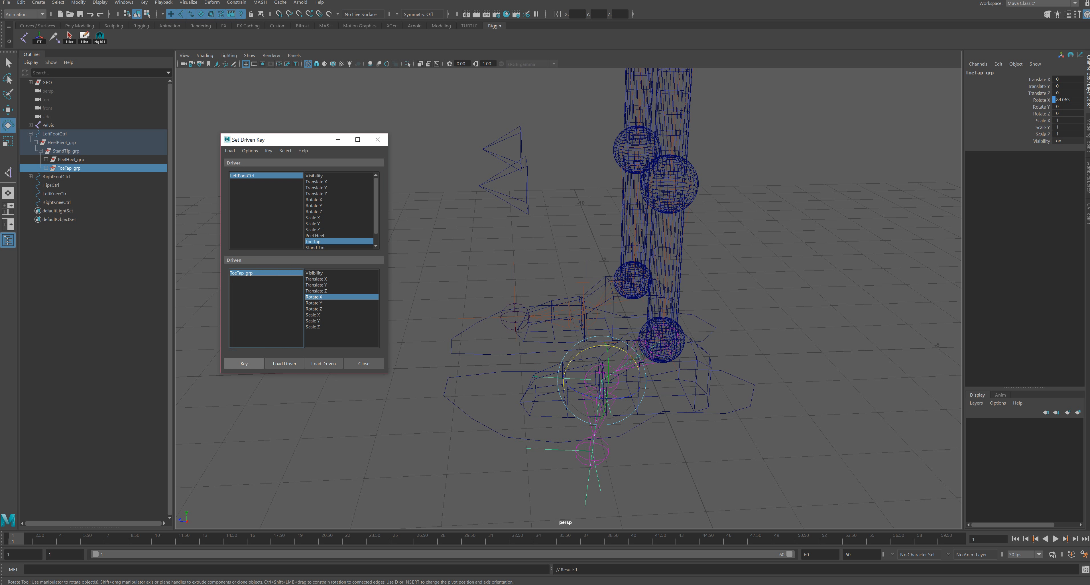
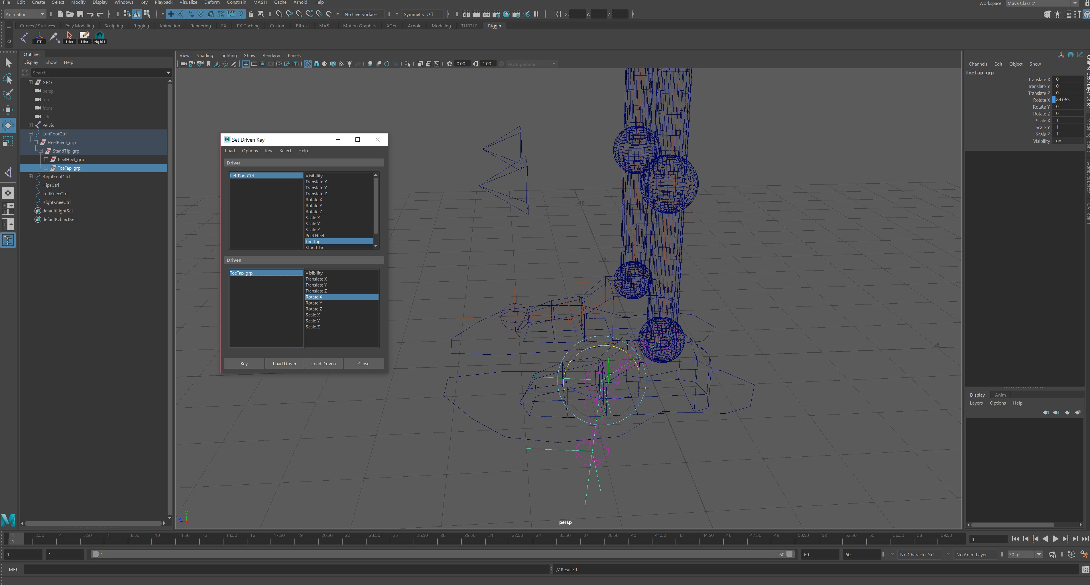
# Step: Test the Toe Tap attribute of LeftFootCtrl by varying it, and reset it to 0
pyautogui.click(242, 176)
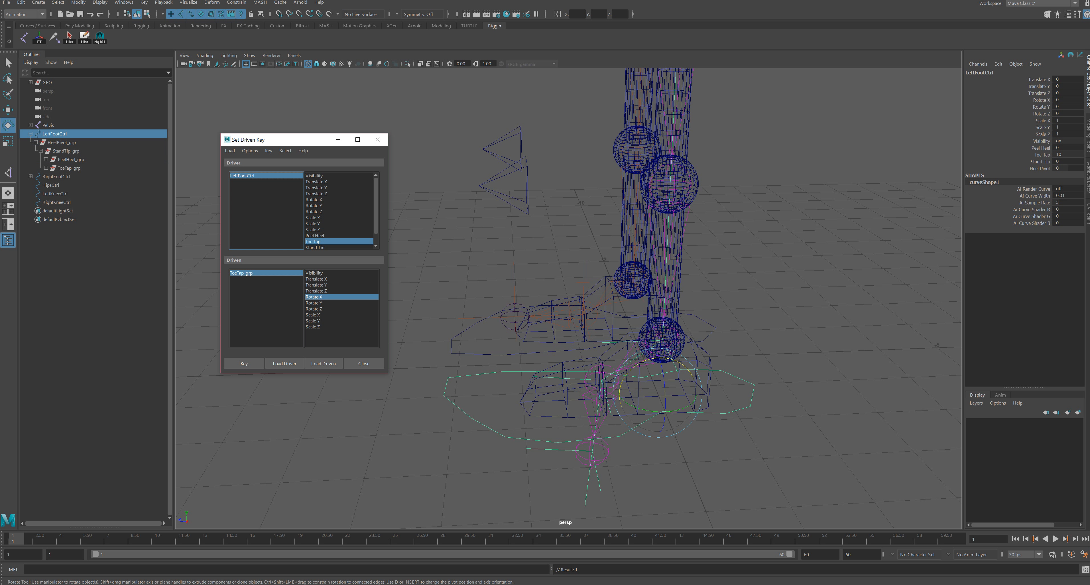
pyautogui.click(1068, 155)
pyautogui.moveTo(1075, 155)
pyautogui.mouseDown(button='middle')
pyautogui.moveTo(1054, 155)
pyautogui.moveTo(1072, 154)
pyautogui.mouseUp(button='middle')
pyautogui.click(1070, 155)
pyautogui.write('0')
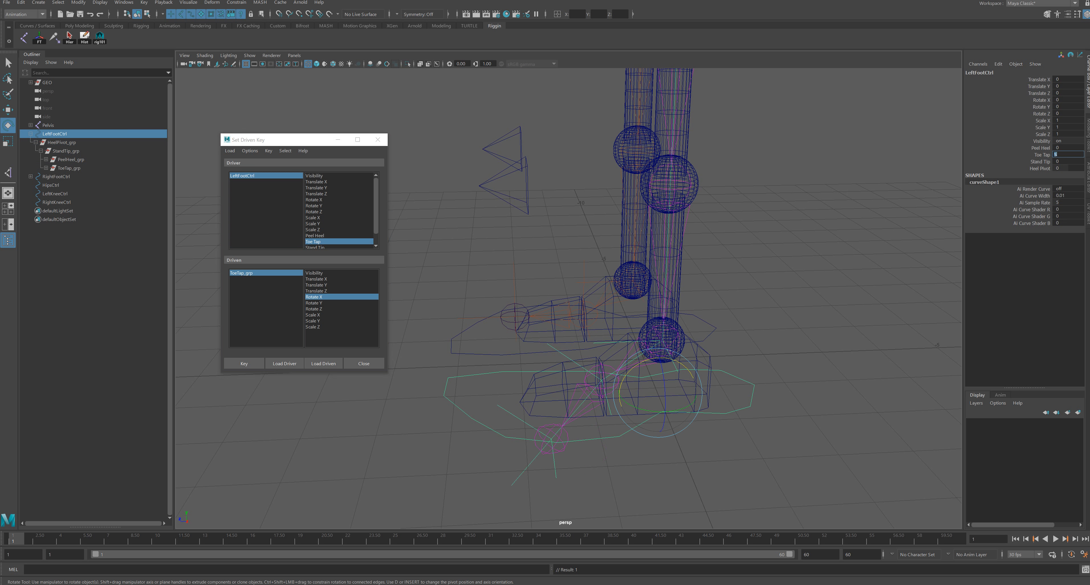
pyautogui.press('Return')
# Step: Choose Stand Tip as the driver attribute and load StandTip_grp as the driven object
pyautogui.keyDown('alt'); pyautogui.moveTo(600, 305); pyautogui.dragTo(634, 296); pyautogui.keyUp('alt')
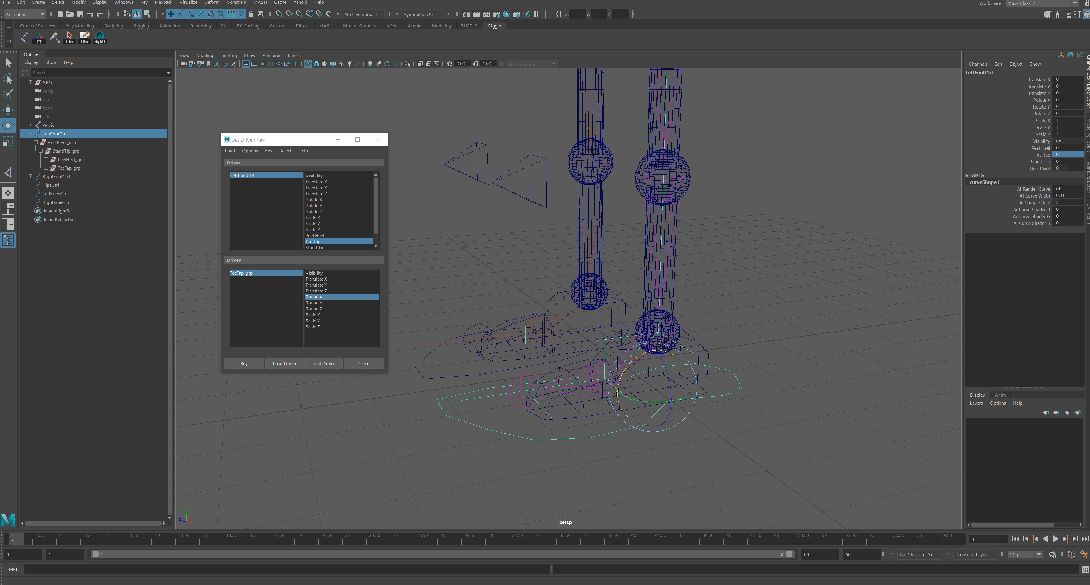
pyautogui.scroll(-1, 330, 236)
pyautogui.click(330, 236)
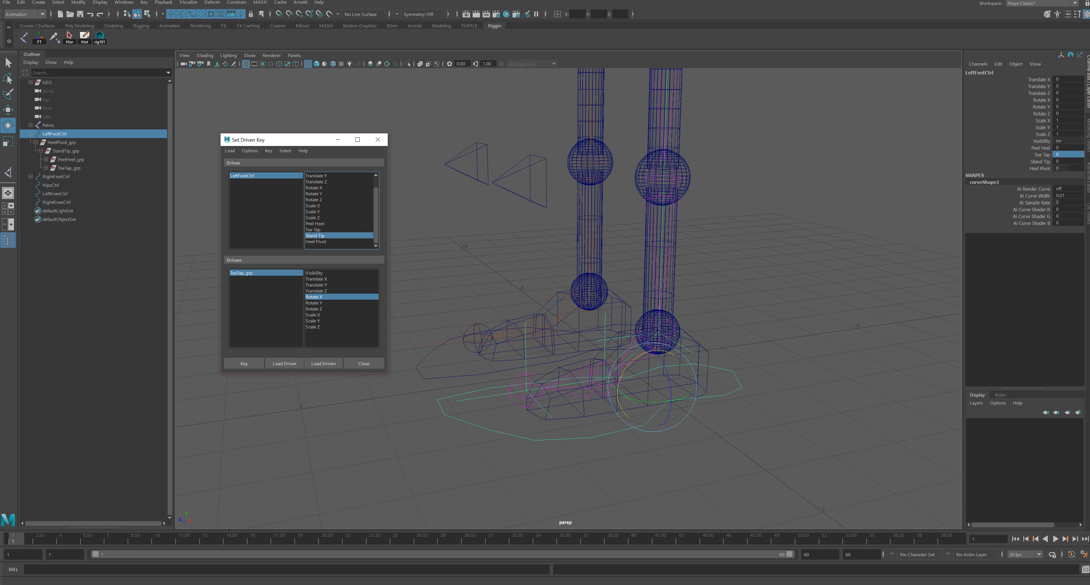
pyautogui.click(66, 151)
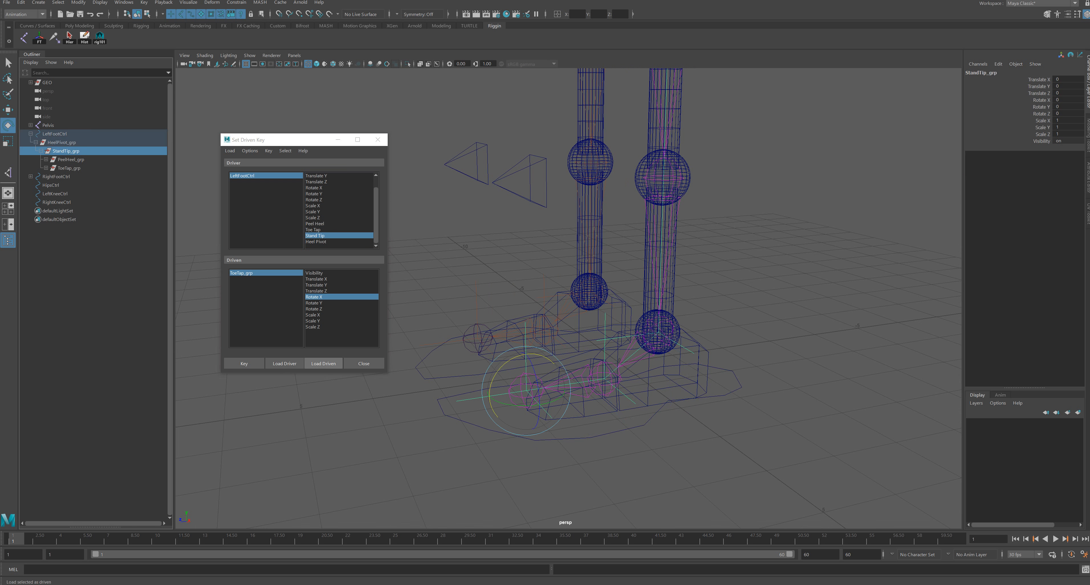
pyautogui.click(323, 363)
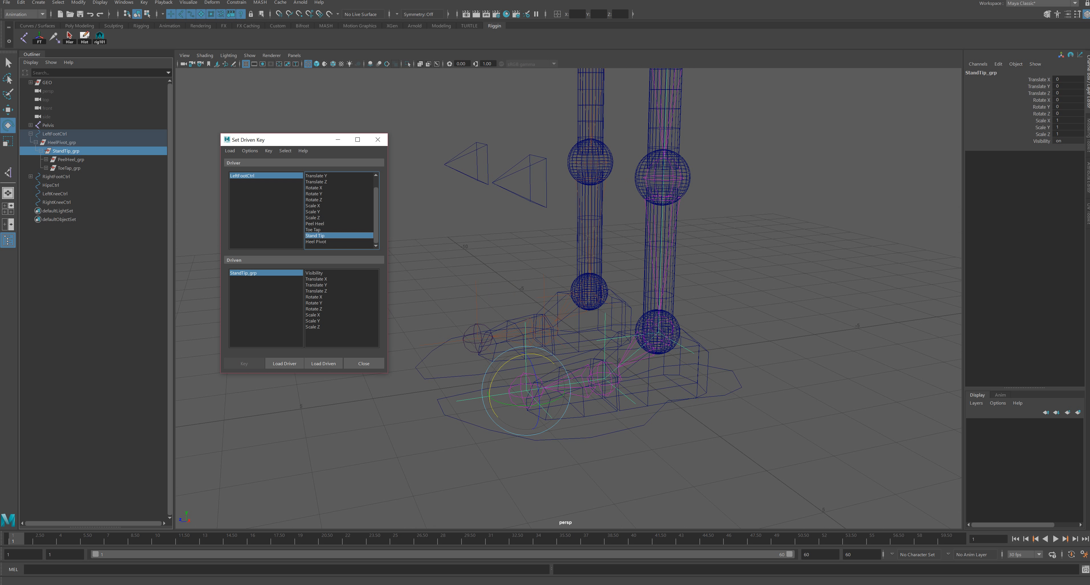
# Step: Try rotating StandTip_grp around its X axis and undo the rotation
pyautogui.click(243, 273)
pyautogui.moveTo(505, 362); pyautogui.dragTo(489, 387)
pyautogui.hotkey('ctrl', 'z')
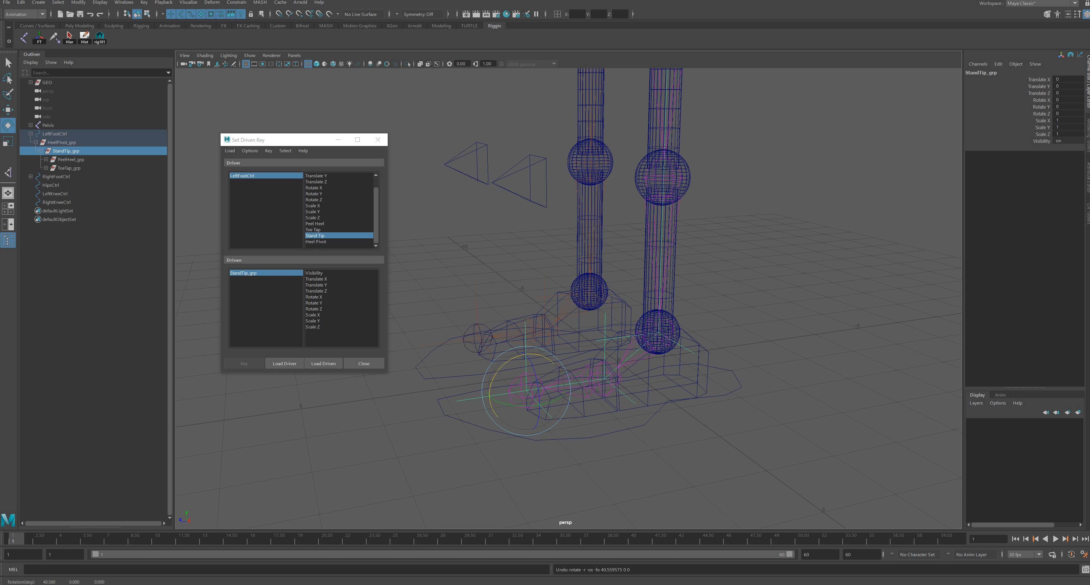
# Step: Set a driven key linking StandTip_grp's Rotate X to Stand Tip, with both at 0
pyautogui.click(315, 296)
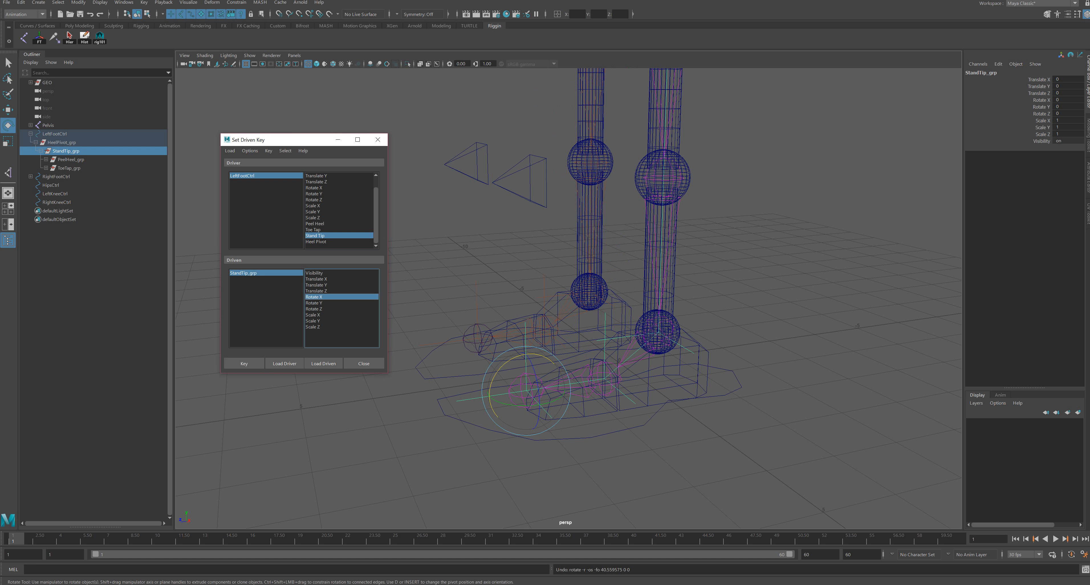
pyautogui.click(244, 363)
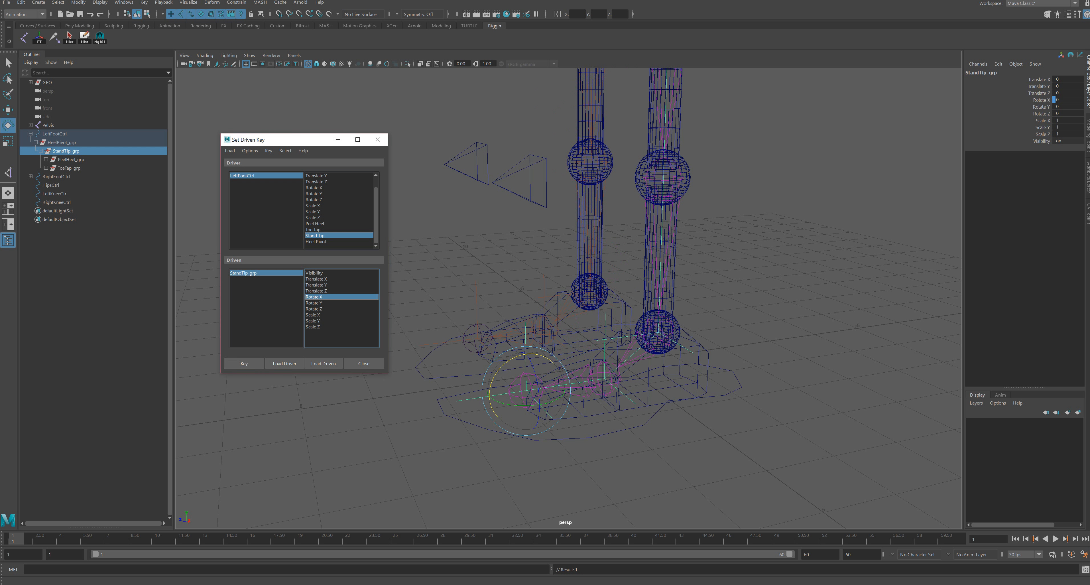
# Step: Set Stand Tip on LeftFootCtrl to 10, rotate StandTip_grp to about 42 degrees in X and key the pair
pyautogui.click(242, 176)
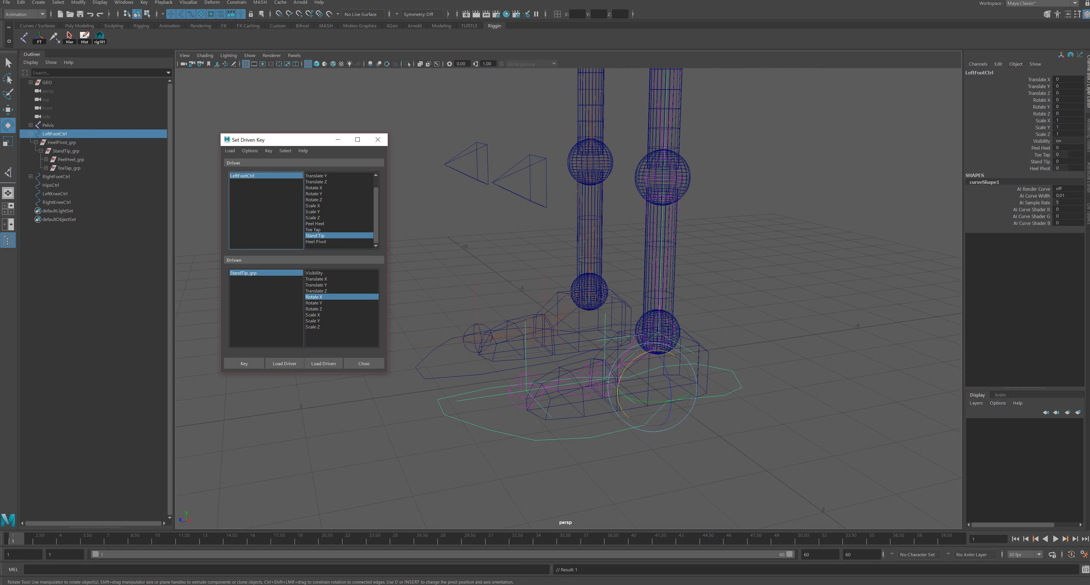
pyautogui.click(1062, 161)
pyautogui.write('10')
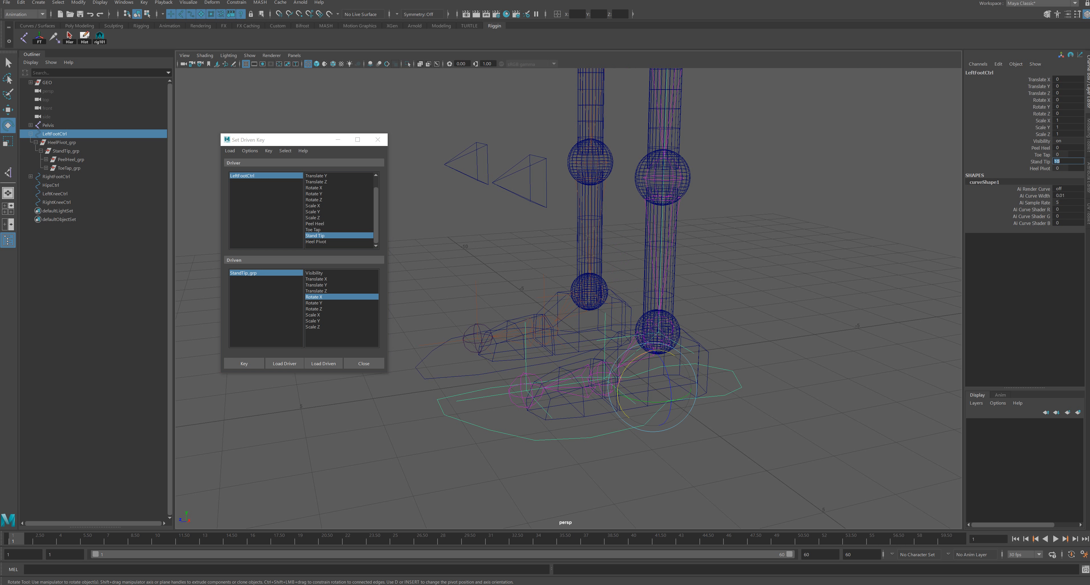
pyautogui.click(243, 273)
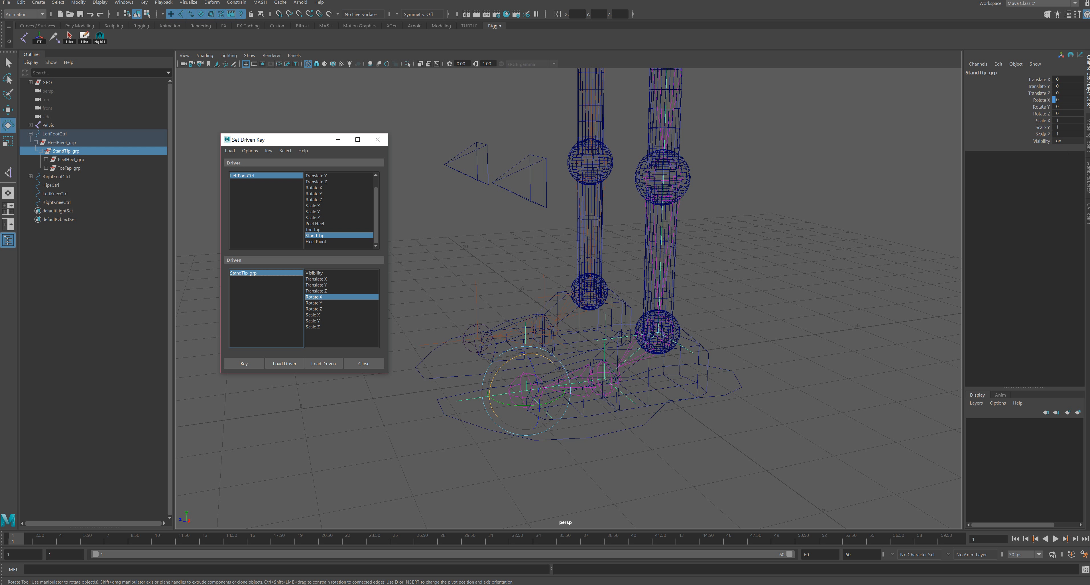
pyautogui.moveTo(489, 390); pyautogui.dragTo(498, 369)
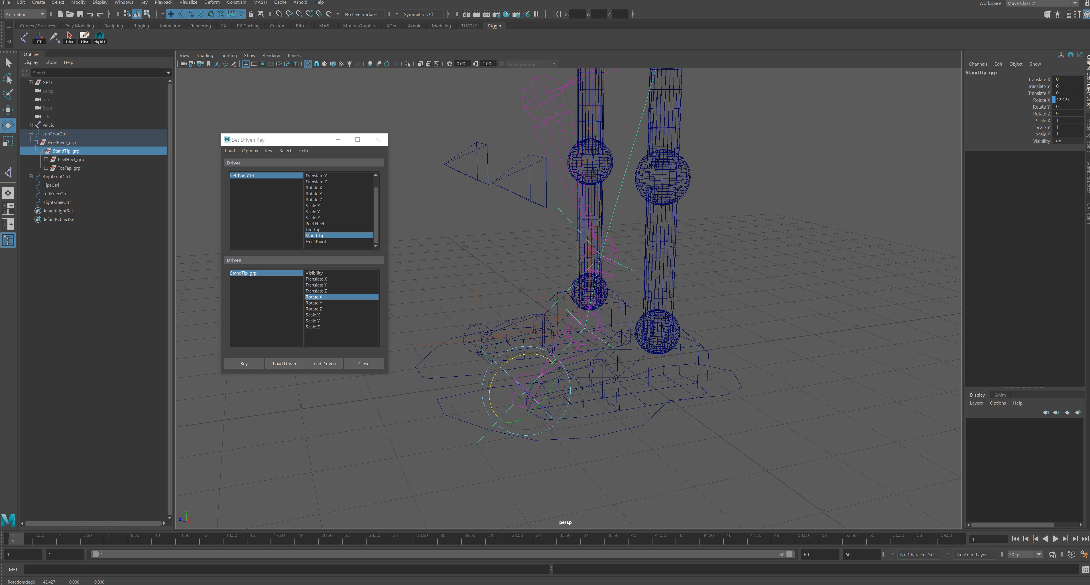
pyautogui.click(244, 363)
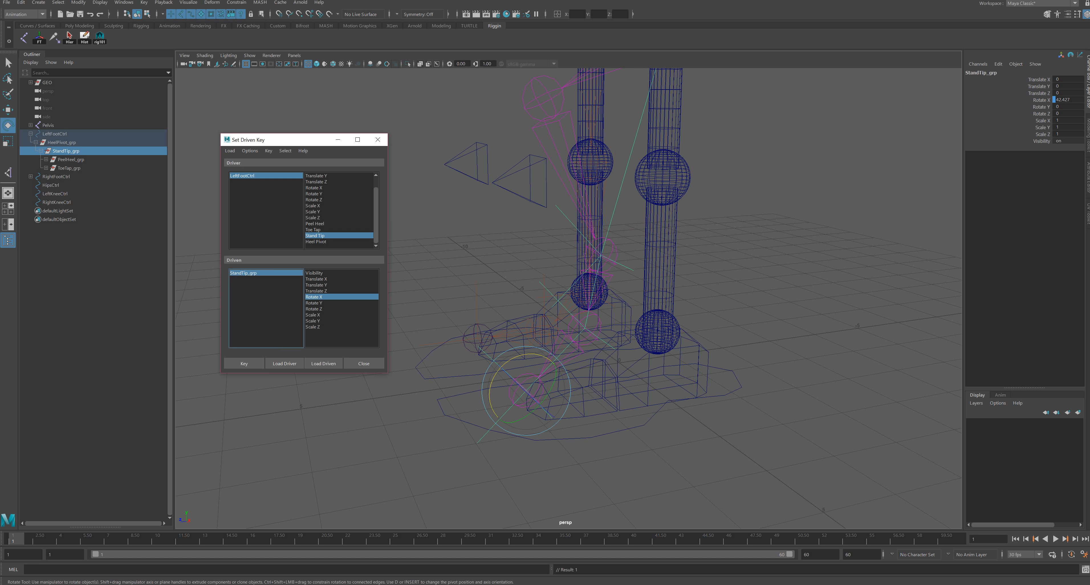
# Step: Reset the Stand Tip attribute of LeftFootCtrl to 0
pyautogui.click(242, 175)
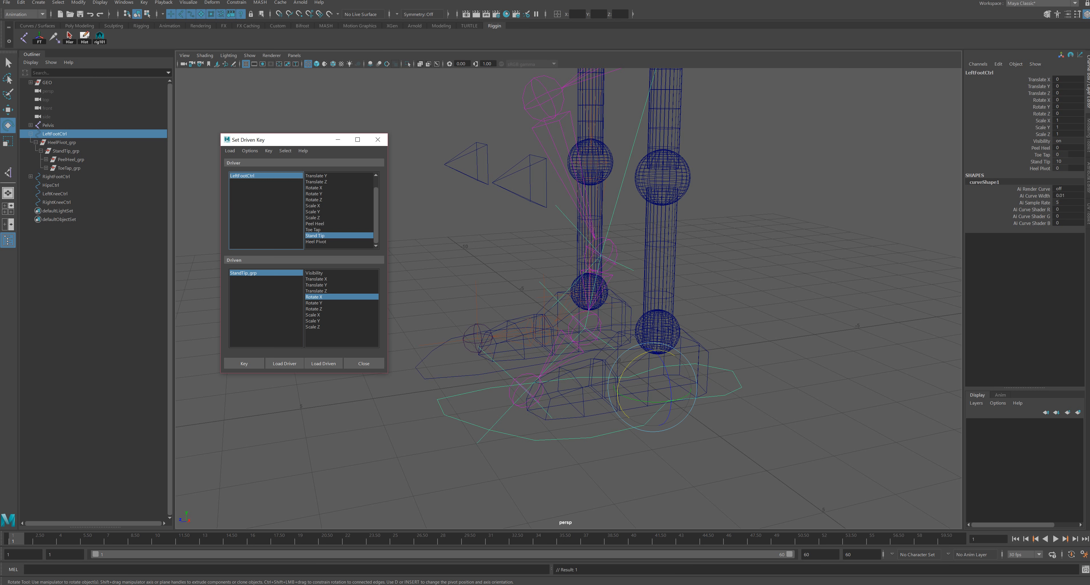
pyautogui.click(1064, 161)
pyautogui.write('0')
pyautogui.press('Return')
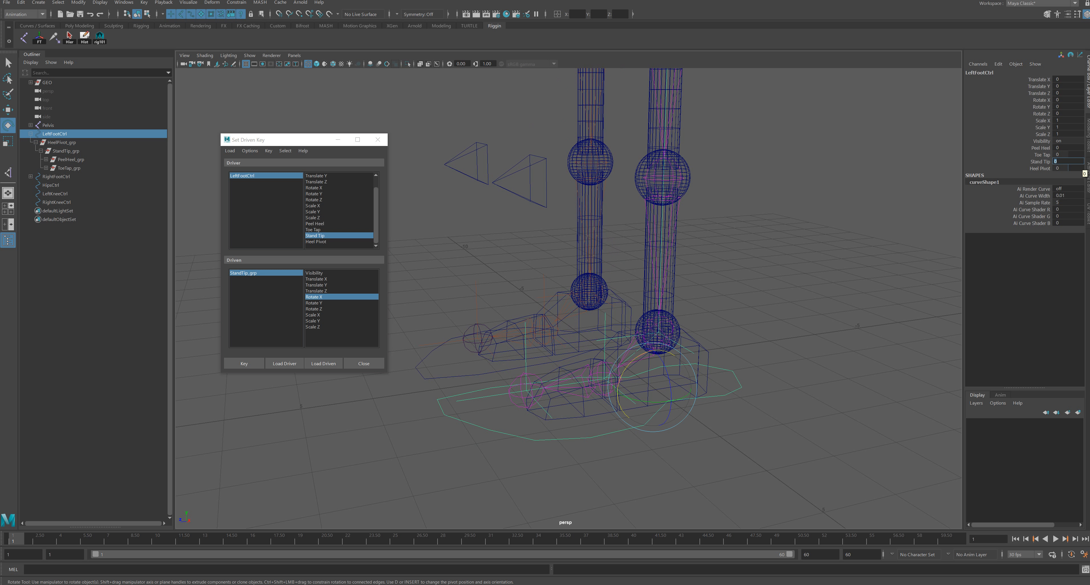
pyautogui.click(1039, 161)
pyautogui.moveTo(782, 275)
pyautogui.mouseDown(button='middle')
pyautogui.moveTo(855, 275)
pyautogui.moveTo(782, 275)
pyautogui.mouseUp(button='middle')
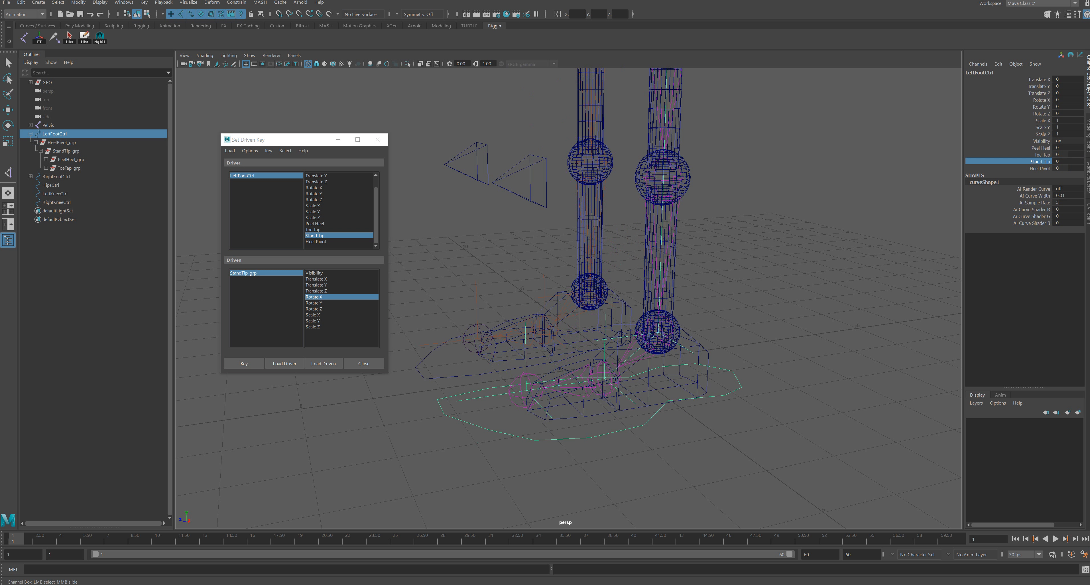
# Step: Test the Peel Heel and Toe Tap attributes of LeftFootCtrl and return both to 0
pyautogui.click(1064, 148)
pyautogui.write('10')
pyautogui.press('Return')
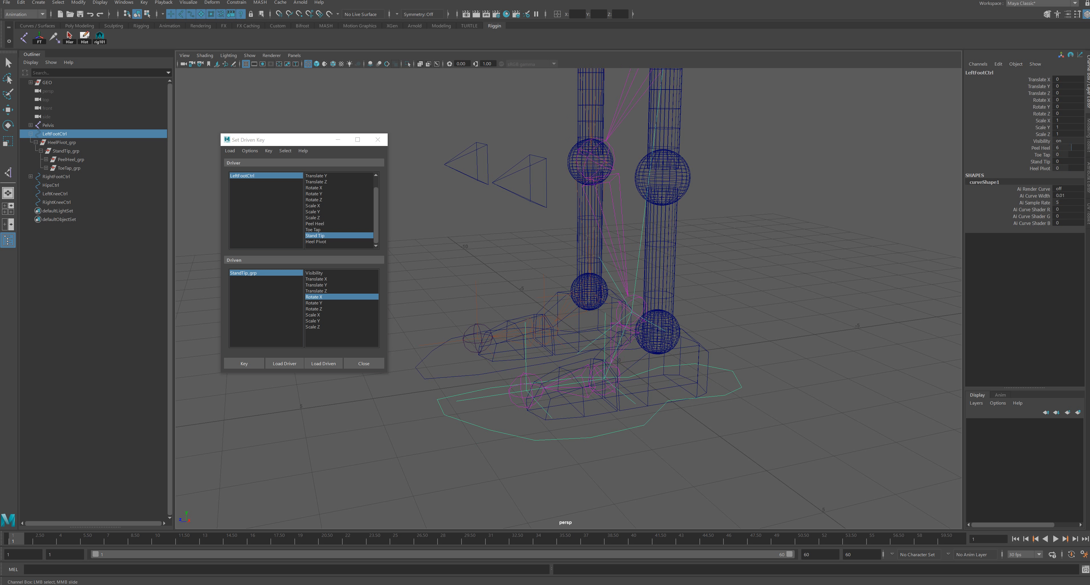
pyautogui.hotkey('ctrl', 'z')
pyautogui.click(1064, 155)
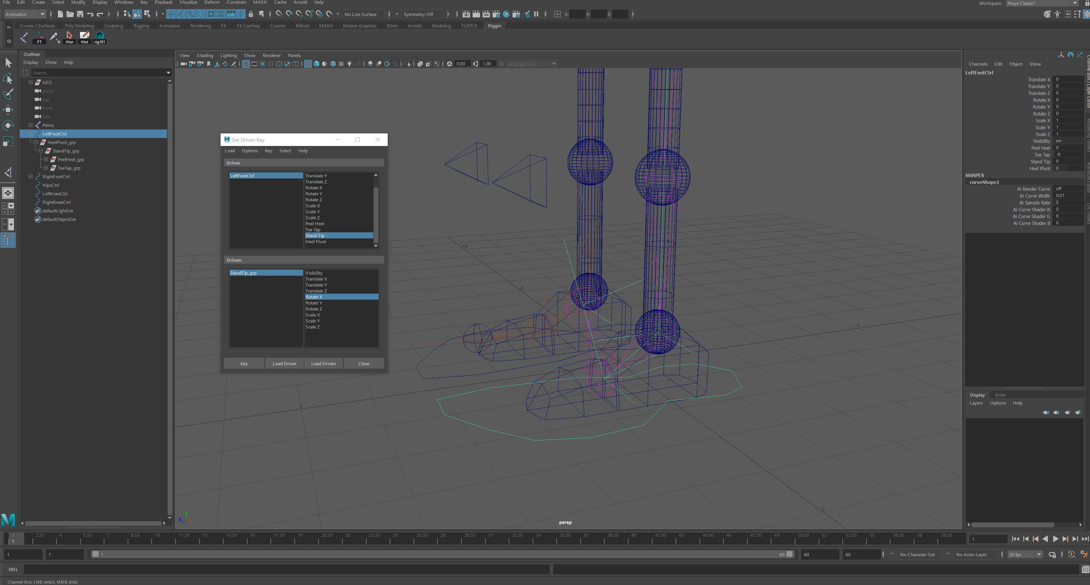
pyautogui.write('5')
pyautogui.press('Return')
pyautogui.click(1064, 155)
pyautogui.write('0')
pyautogui.press('Return')
pyautogui.press('Return')
# Step: Choose Heel Pivot as the driver attribute and load HeelPivot_grp as the driven object
pyautogui.click(316, 241)
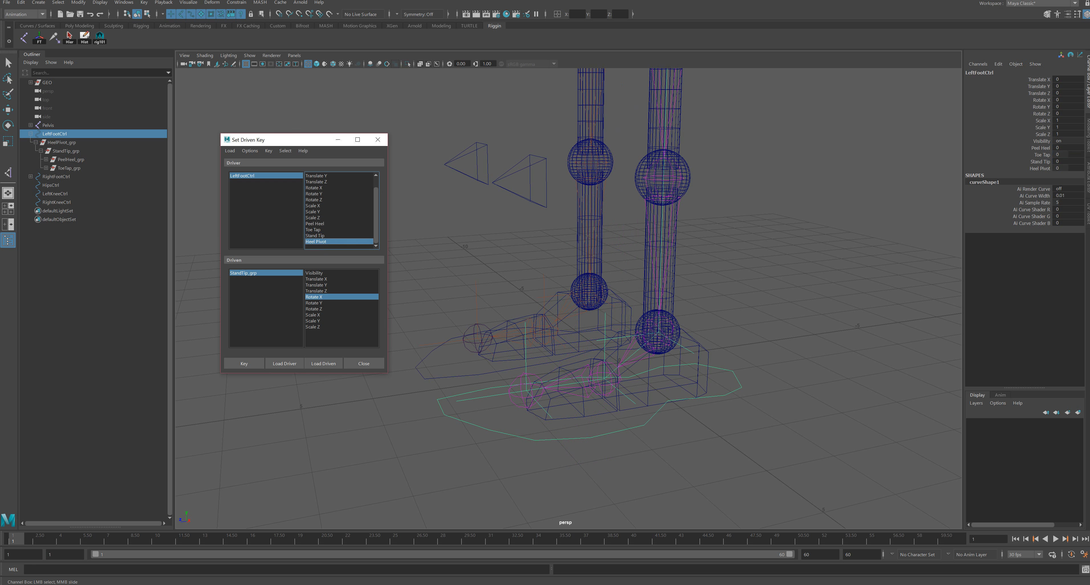
pyautogui.click(61, 142)
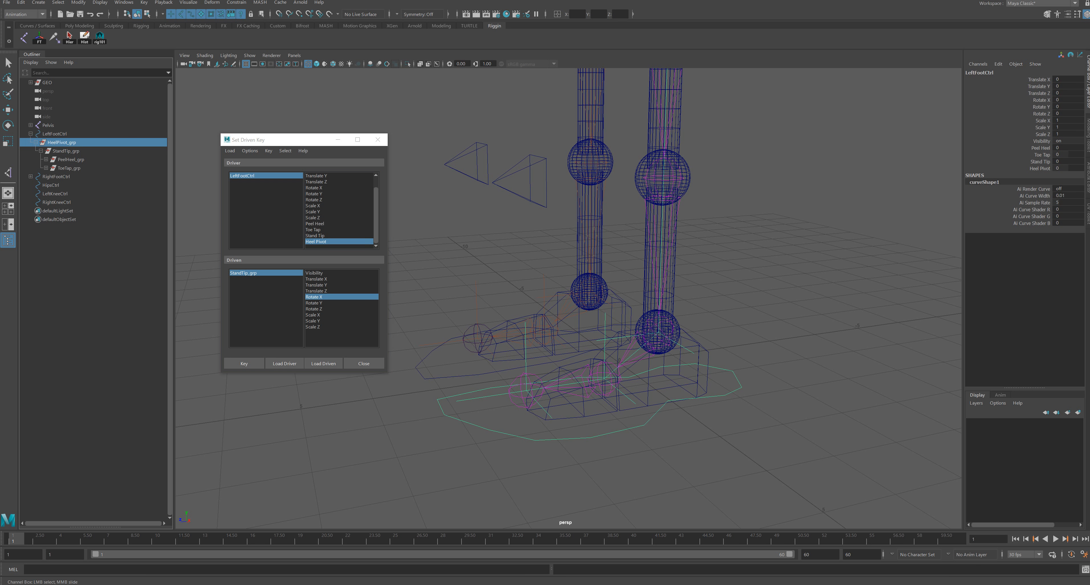
pyautogui.press('e')
pyautogui.click(324, 363)
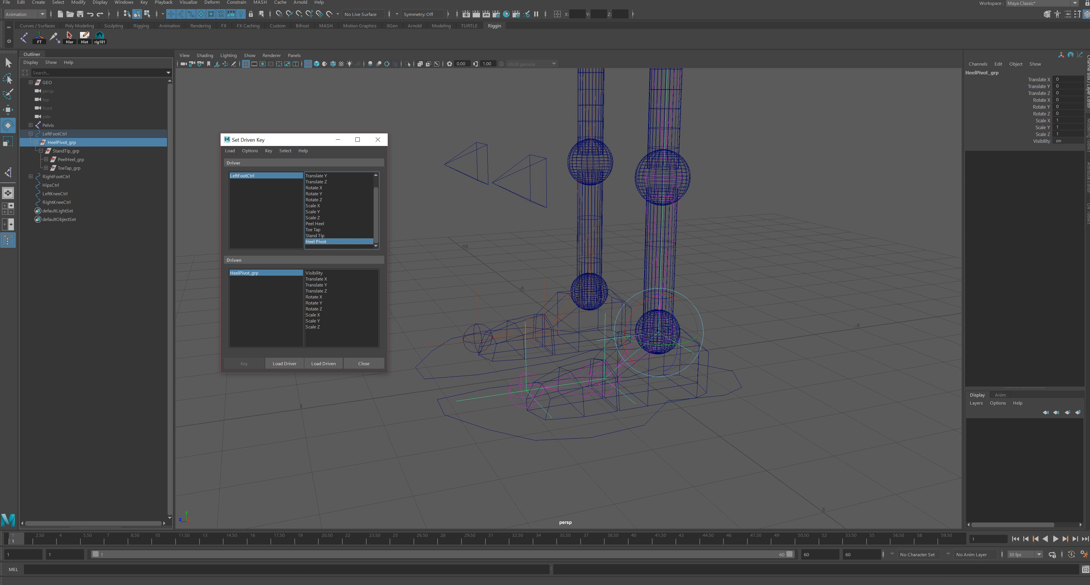
# Step: Try rotating HeelPivot_grp around its Y axis and undo the rotation
pyautogui.moveTo(650, 344)
pyautogui.mouseDown()
pyautogui.moveTo(672, 343)
pyautogui.moveTo(631, 340)
pyautogui.moveTo(640, 343)
pyautogui.mouseUp()
pyautogui.hotkey('ctrl', 'z')
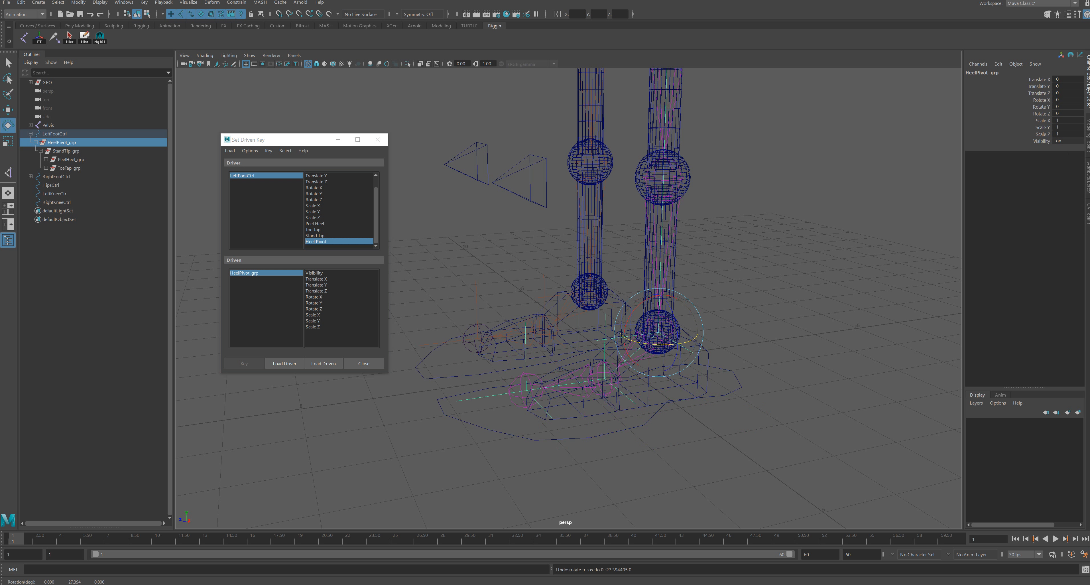
# Step: Set a driven key linking HeelPivot_grp's Rotate Y to Heel Pivot, with both at 0, and reselect LeftFootCtrl
pyautogui.click(314, 303)
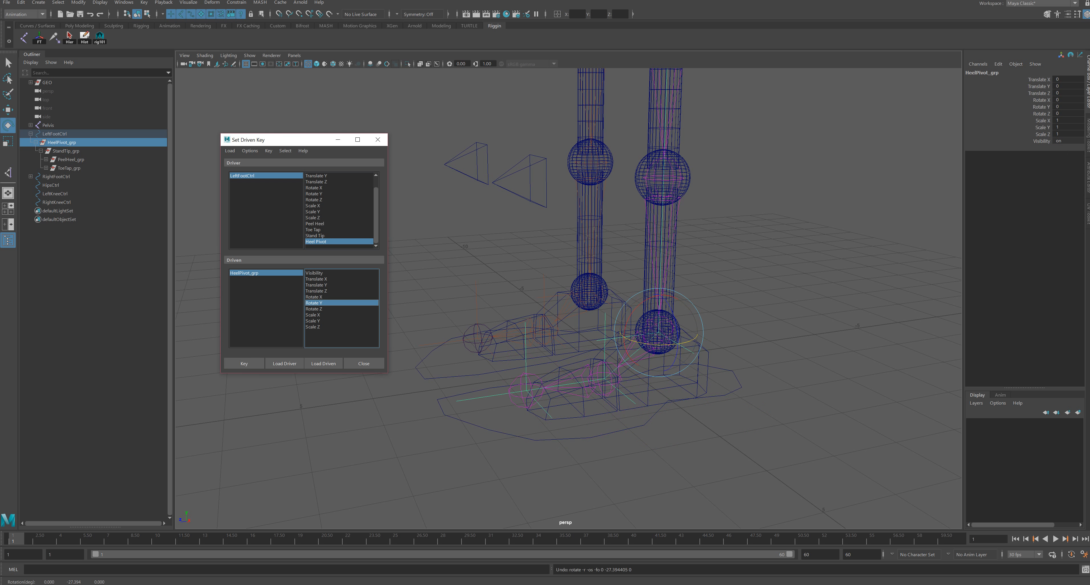
pyautogui.click(243, 363)
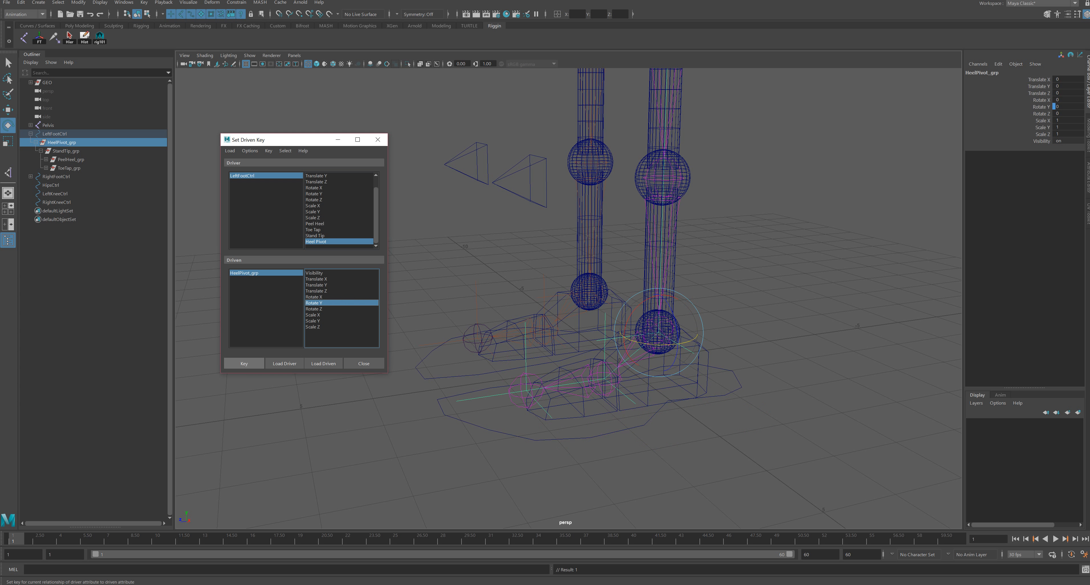
pyautogui.click(243, 175)
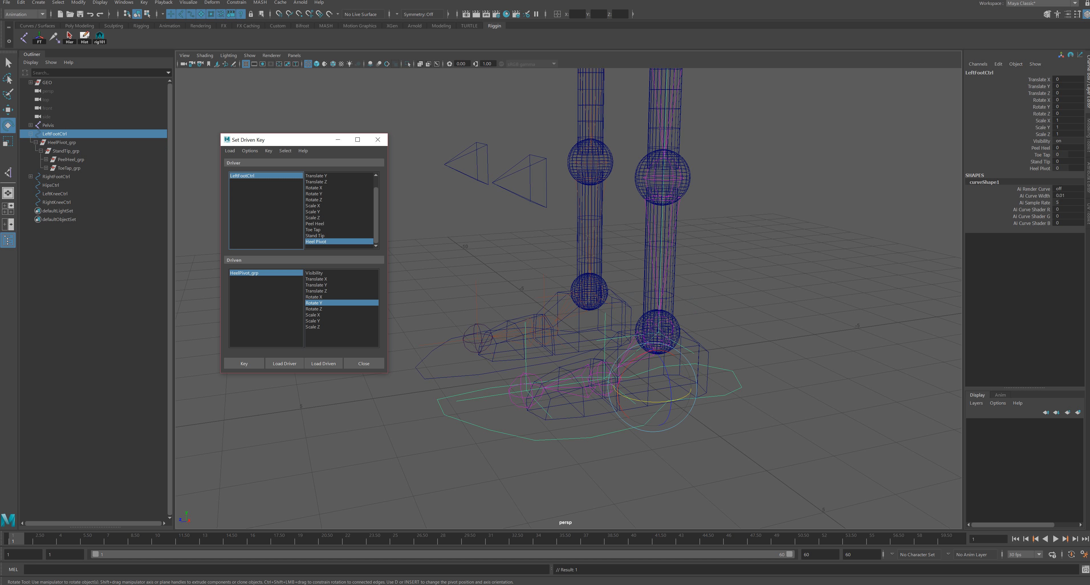
# Step: Set LeftFootCtrl's Heel Pivot to -10, rotate HeelPivot_grp about -88 degrees around Y, and set a driven key
pyautogui.click(1064, 168)
pyautogui.write('-10')
pyautogui.press('Return')
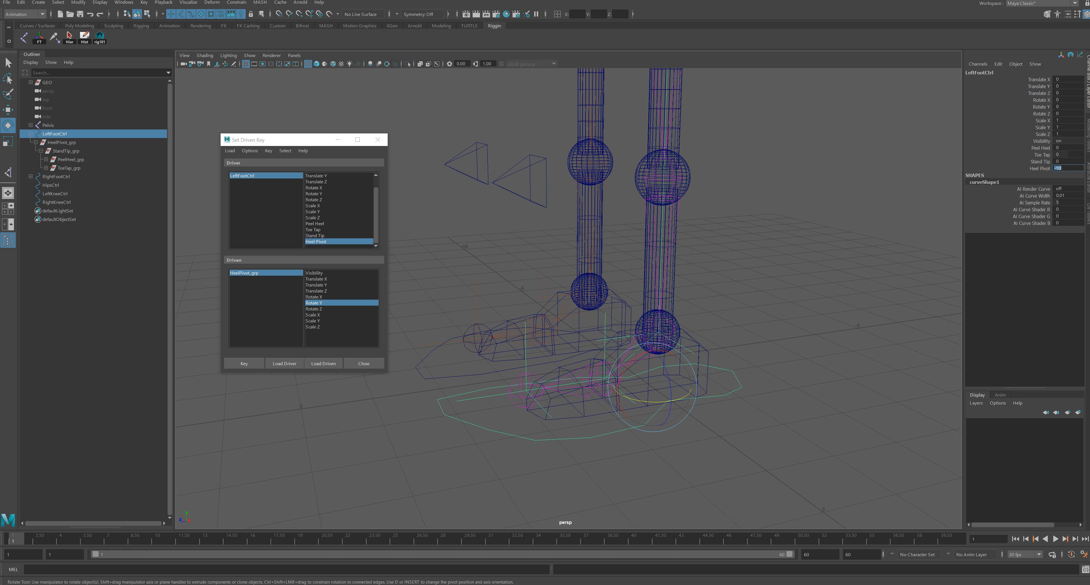
pyautogui.keyDown('alt'); pyautogui.moveTo(567, 296); pyautogui.dragTo(668, 327); pyautogui.keyUp('alt')
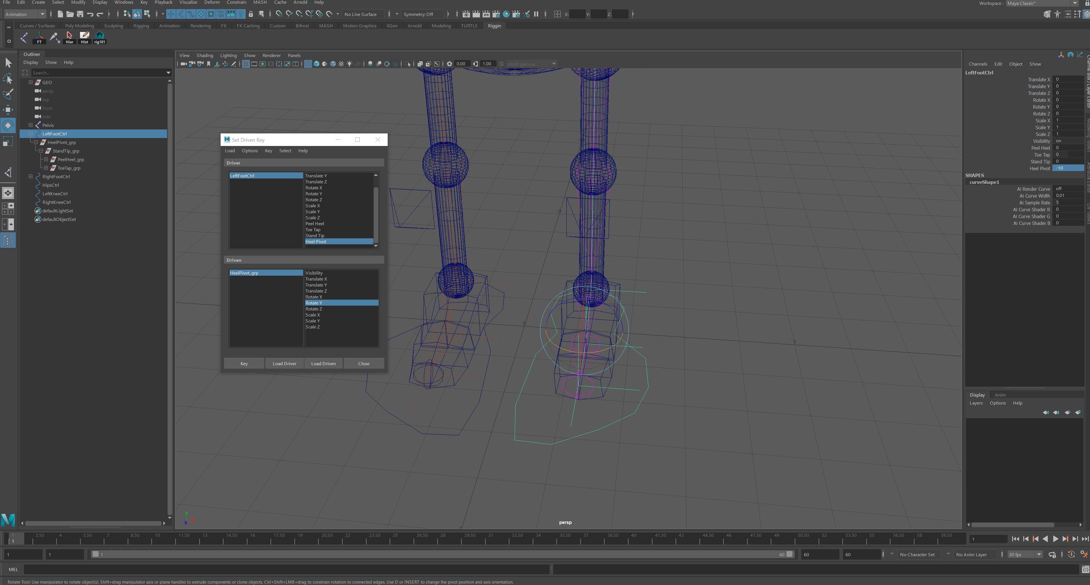
pyautogui.moveTo(610, 347); pyautogui.dragTo(565, 350)
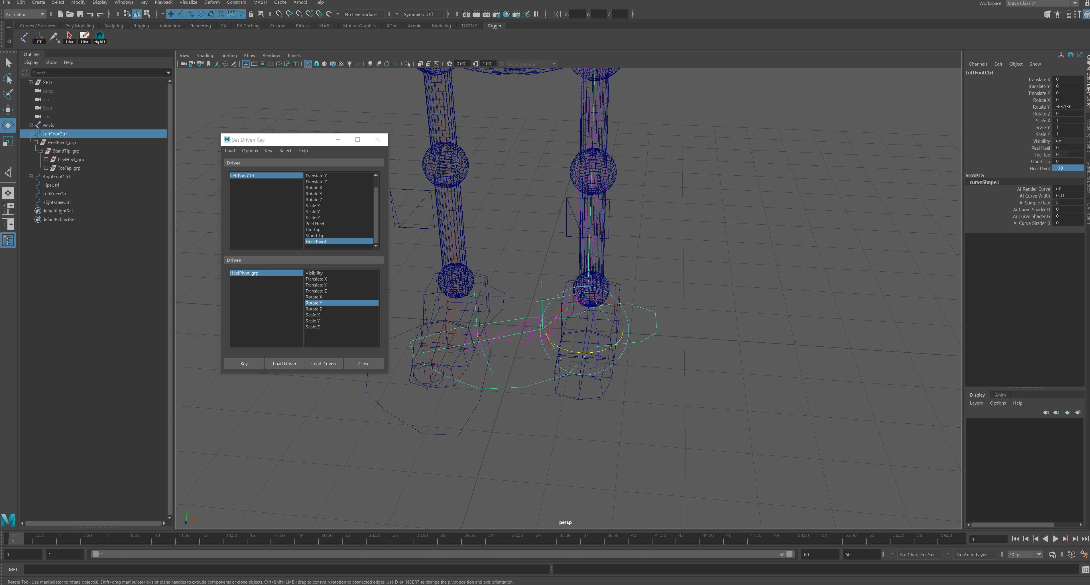
pyautogui.hotkey('ctrl', 'z')
pyautogui.click(244, 273)
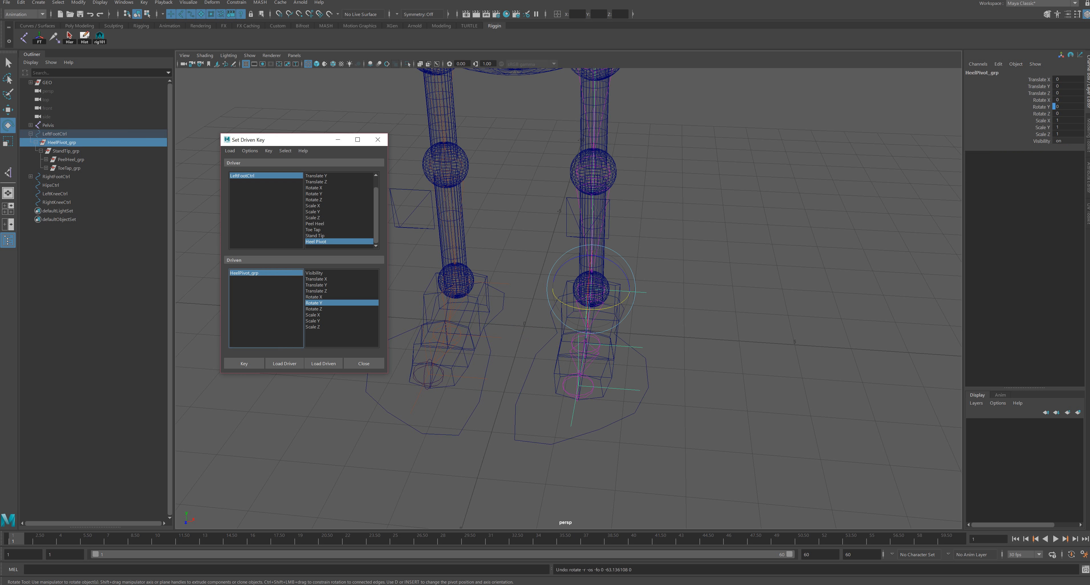
pyautogui.moveTo(616, 304); pyautogui.dragTo(560, 301)
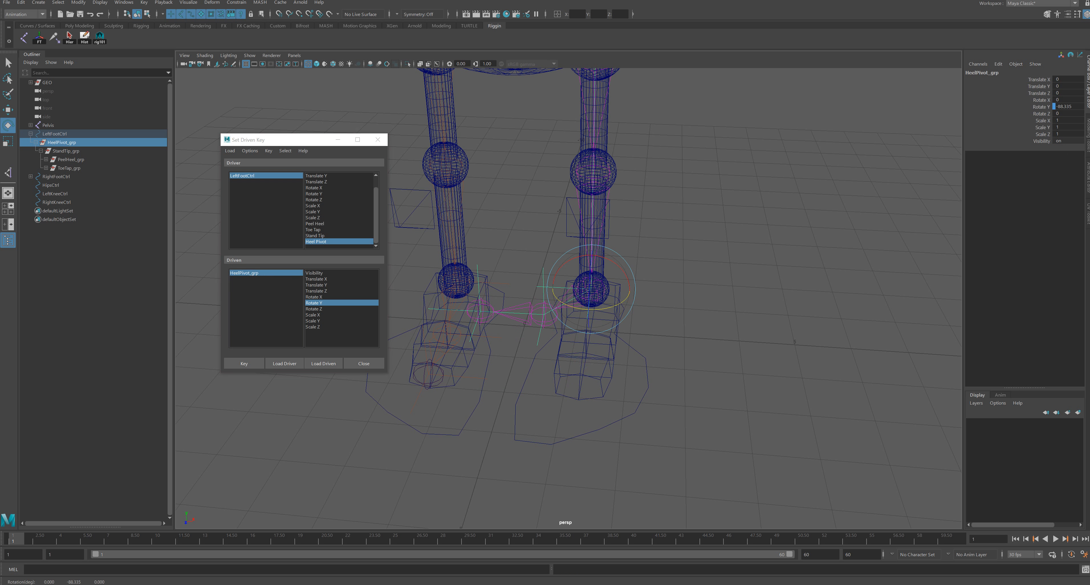
pyautogui.click(244, 363)
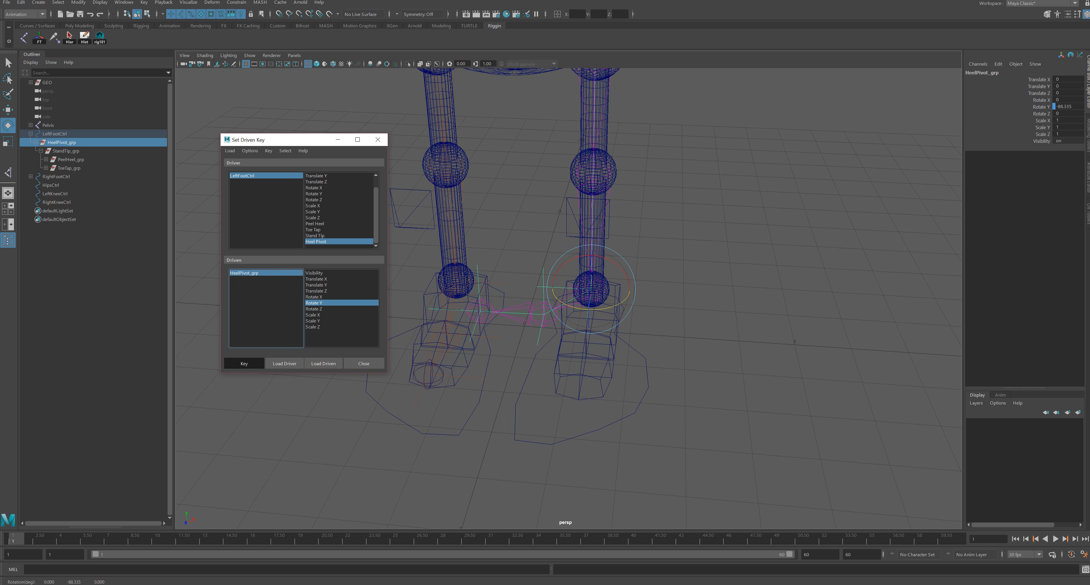
# Step: Set LeftFootCtrl's Heel Pivot to 10, rotate HeelPivot_grp about 94 degrees around Y, and set a driven key
pyautogui.click(243, 176)
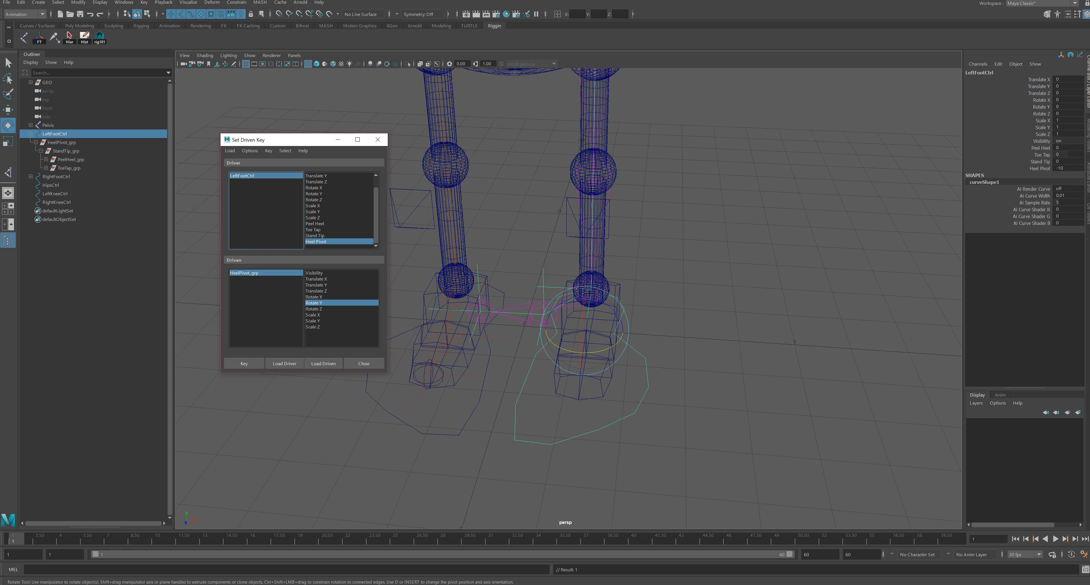
pyautogui.click(1066, 169)
pyautogui.write('0')
pyautogui.press('Return')
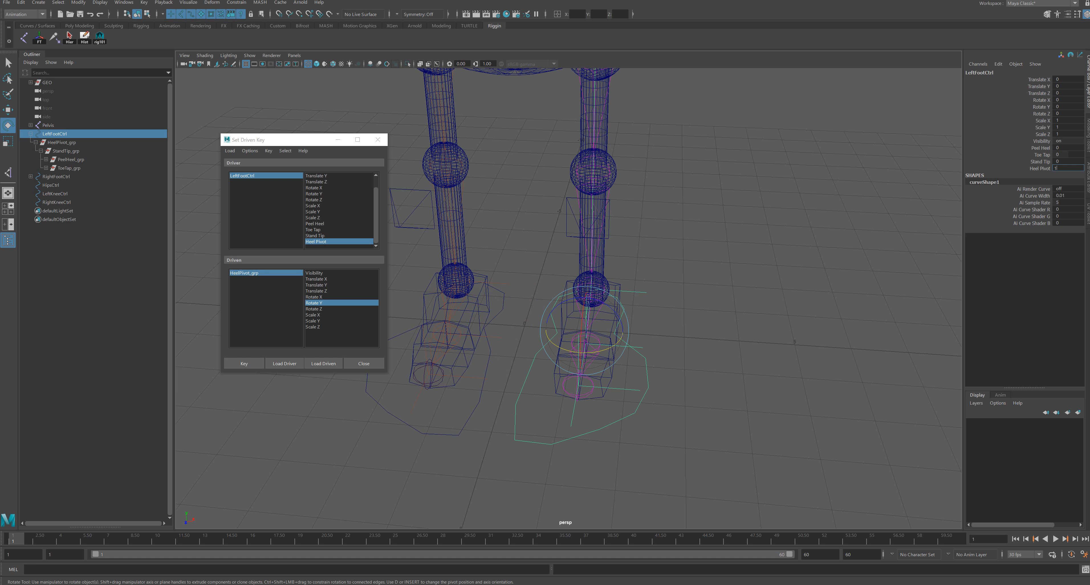
pyautogui.click(245, 272)
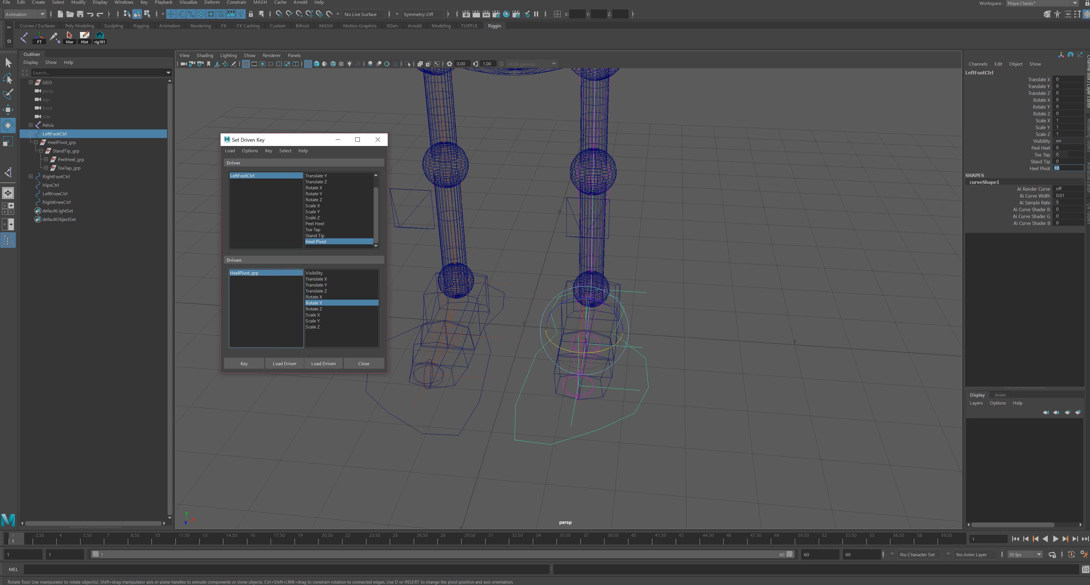
pyautogui.moveTo(565, 304); pyautogui.dragTo(620, 302)
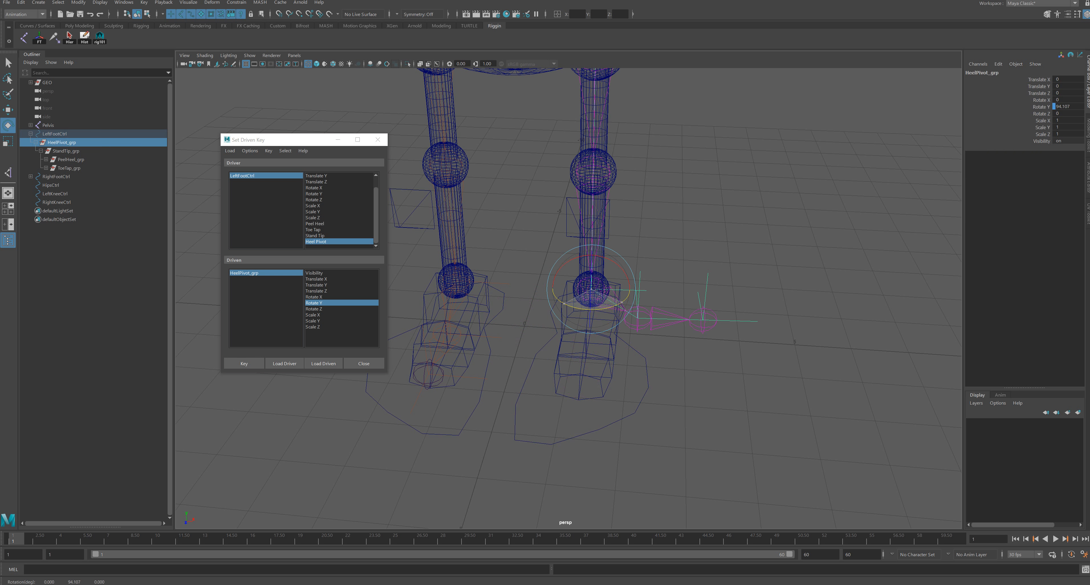
pyautogui.click(244, 364)
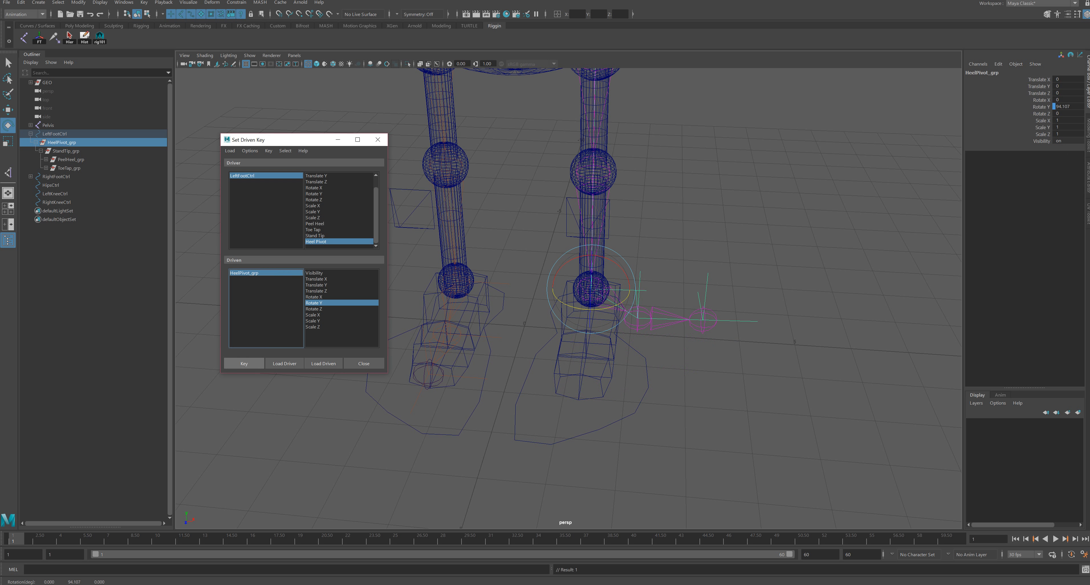
# Step: Return LeftFootCtrl's Heel Pivot to 0 and close the Set Driven Key window
pyautogui.click(242, 175)
pyautogui.click(1066, 169)
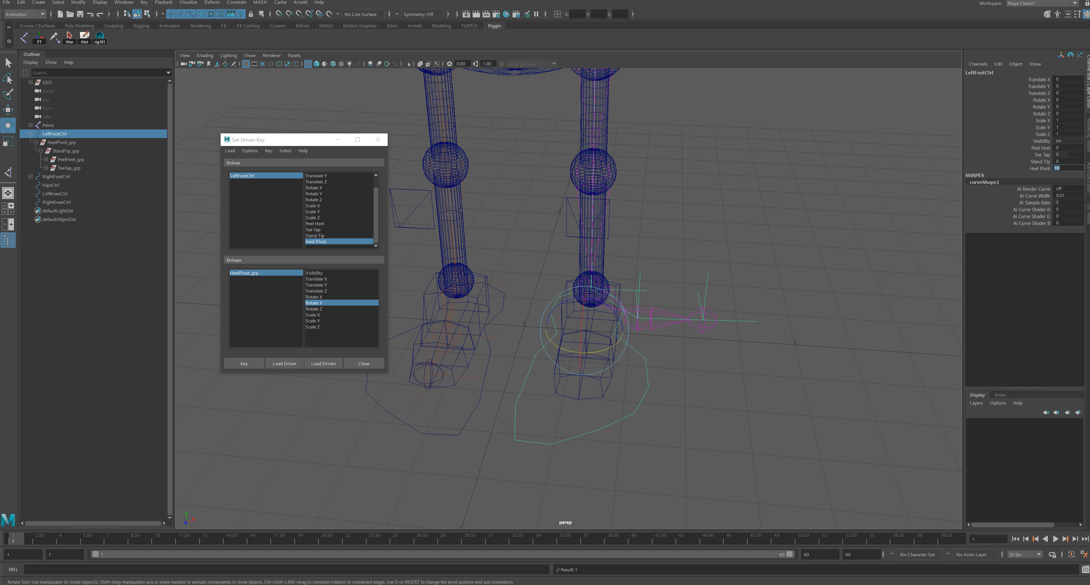
pyautogui.write('0')
pyautogui.press('Return')
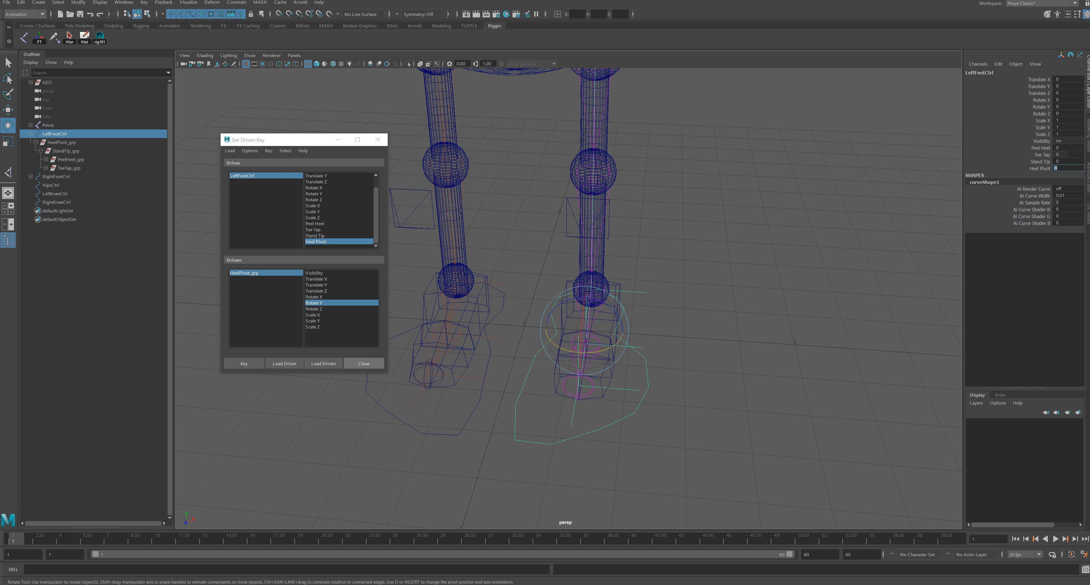
pyautogui.click(364, 363)
# Step: Add a keyable float attribute named PeelHeel with minimum 0 to RightFootCtrl
pyautogui.scroll(-3, 486, 338)
pyautogui.keyDown('alt'); pyautogui.moveTo(508, 338); pyautogui.dragTo(413, 334); pyautogui.keyUp('alt')
pyautogui.click(499, 320)
pyautogui.keyDown('alt'); pyautogui.moveTo(499, 320); pyautogui.dragTo(609, 318); pyautogui.keyUp('alt')
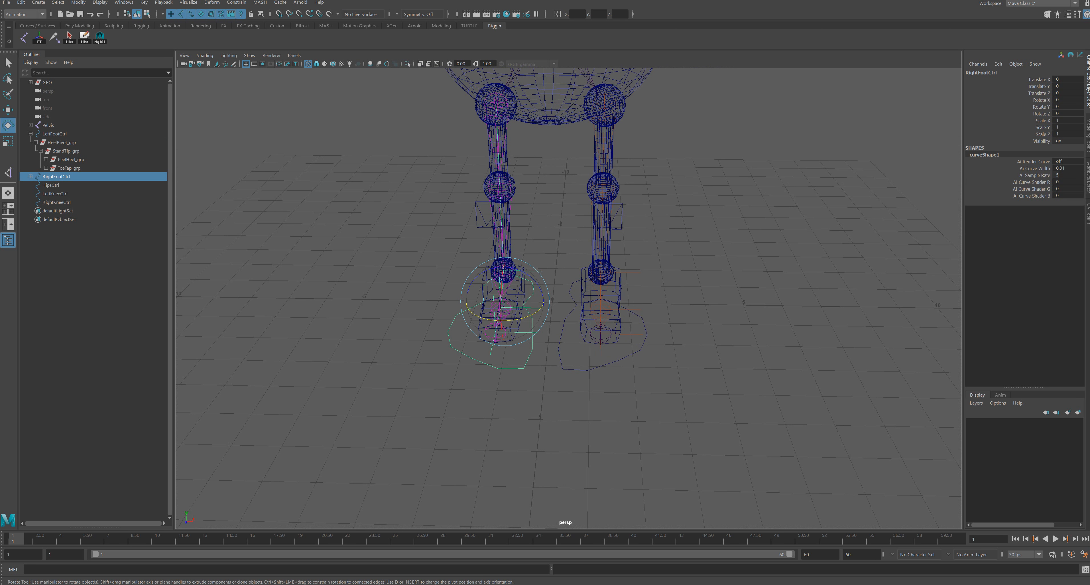
pyautogui.click(998, 64)
pyautogui.click(1032, 134)
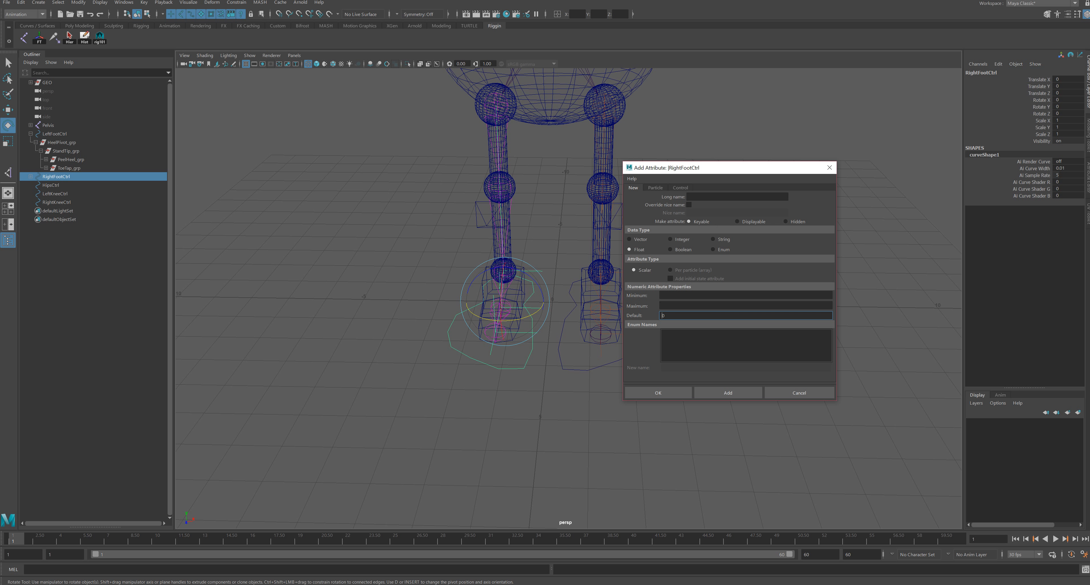
pyautogui.click(721, 197)
pyautogui.write('Pee')
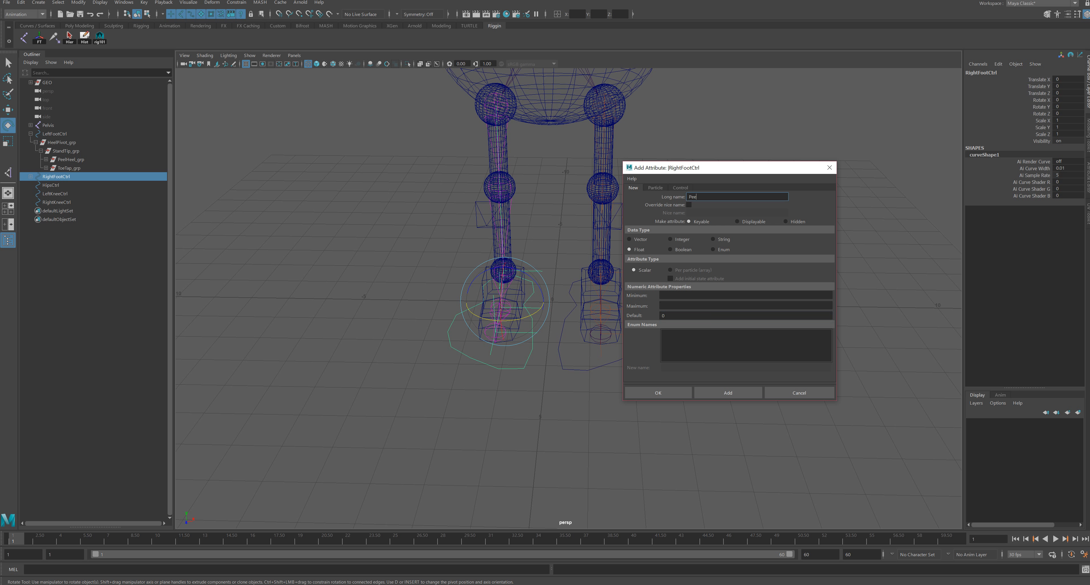
pyautogui.write('lHel')
pyautogui.press('Tab')
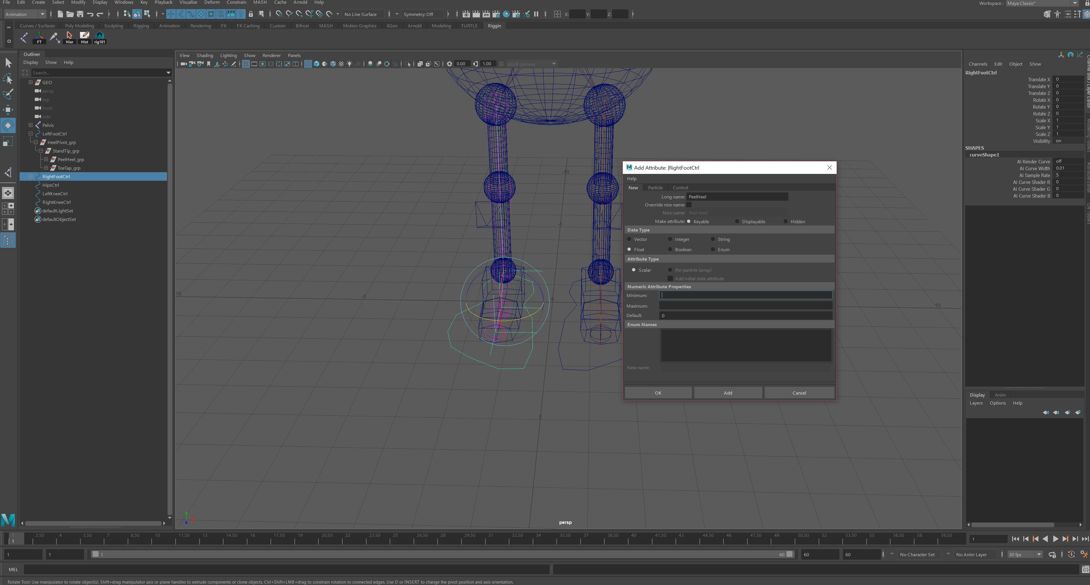
pyautogui.write('0')
pyautogui.press('Tab')
pyautogui.press('Return')
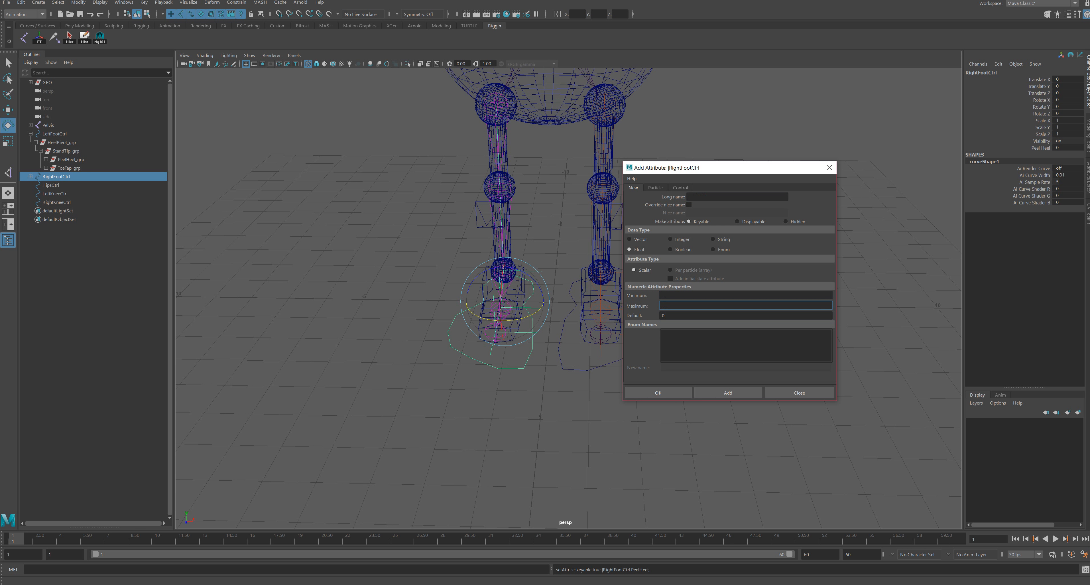
# Step: Add a ToeTap attribute to RightFootCtrl with minimum -10 and maximum 10
pyautogui.click(737, 197)
pyautogui.write('StandTip')
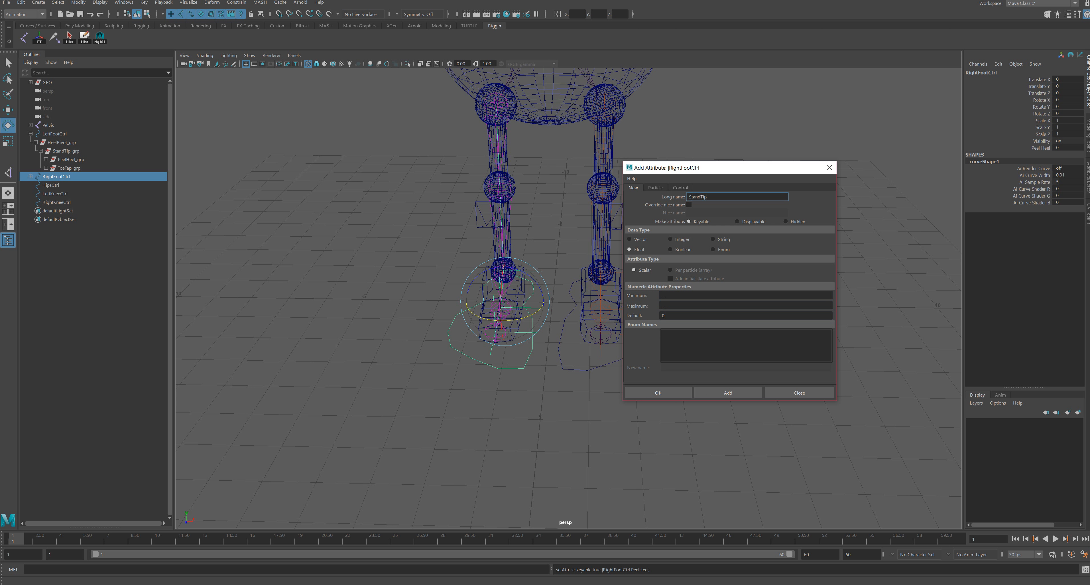
pyautogui.hotkey('ctrl', 'a')
pyautogui.write('ToeTap')
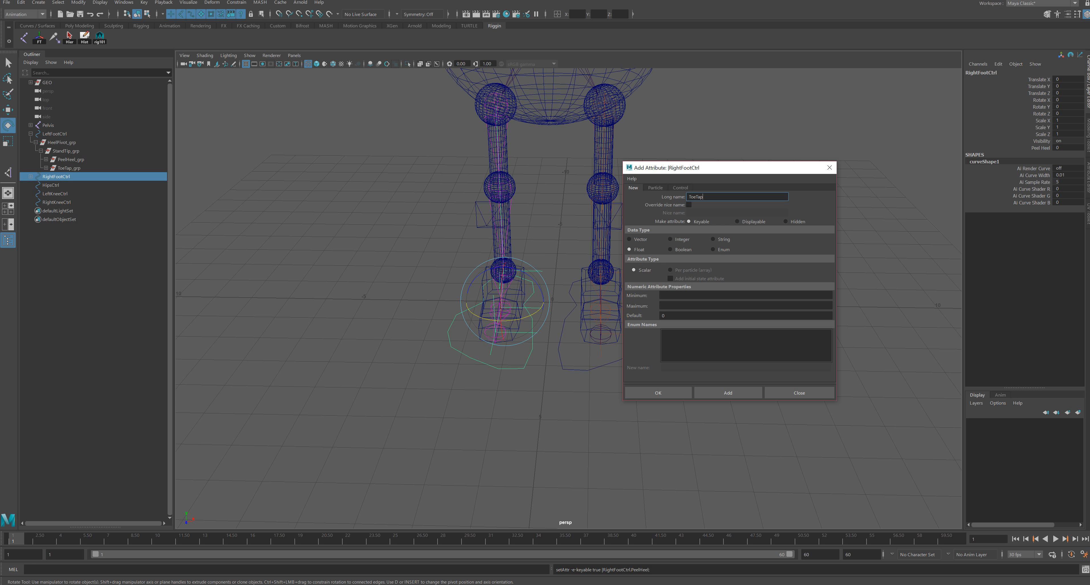
pyautogui.click(719, 295)
pyautogui.write('-1')
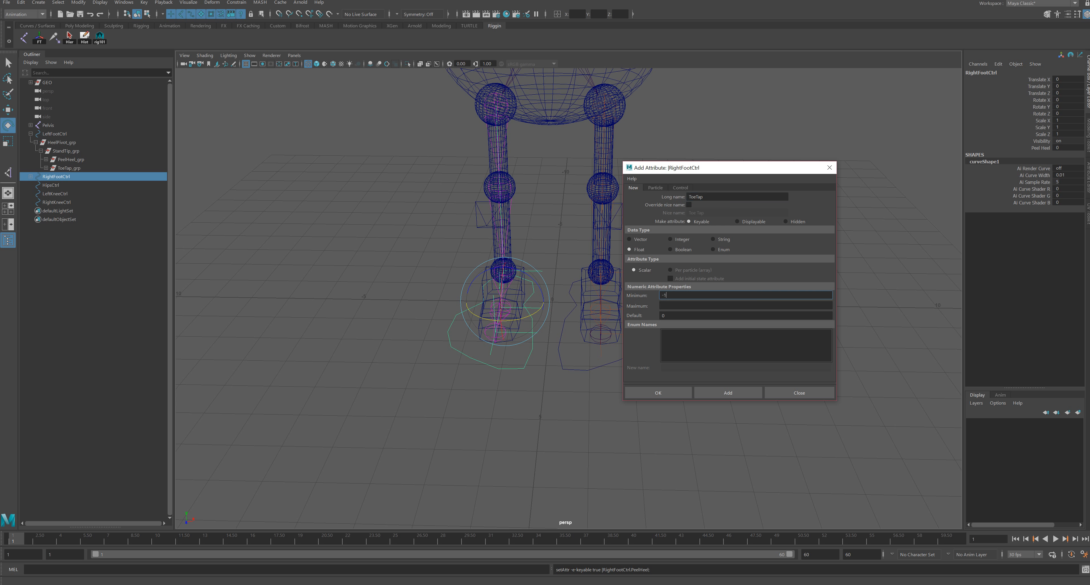
pyautogui.write('0')
pyautogui.press('Tab')
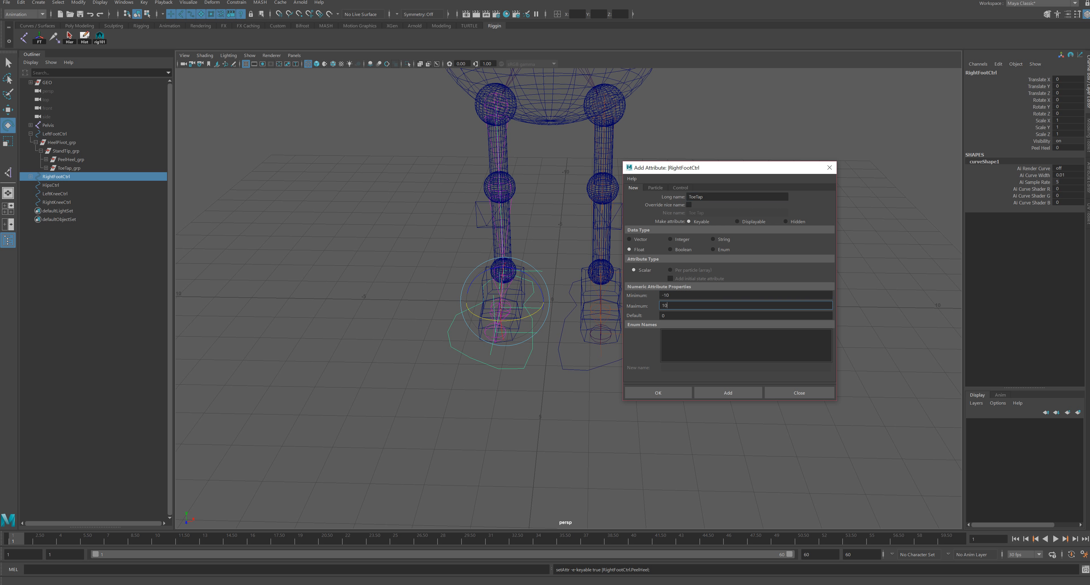
pyautogui.write('10')
pyautogui.click(727, 392)
# Step: Add a StamdTip attribute to RightFootCtrl with minimum 0 and maximum 10
pyautogui.write('Stra')
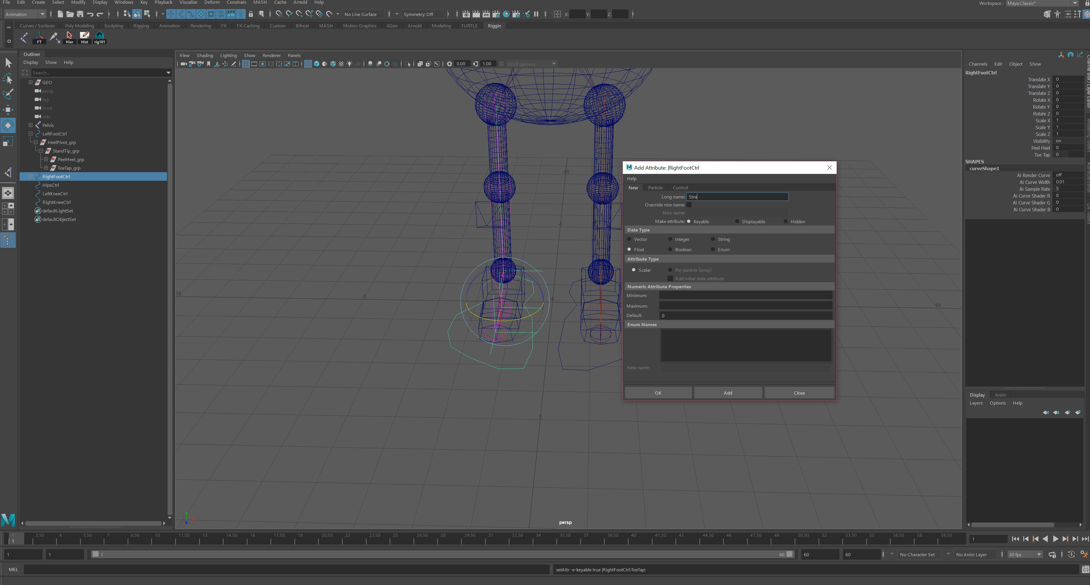
pyautogui.write('amdTip')
pyautogui.press('Tab')
pyautogui.press('Tab')
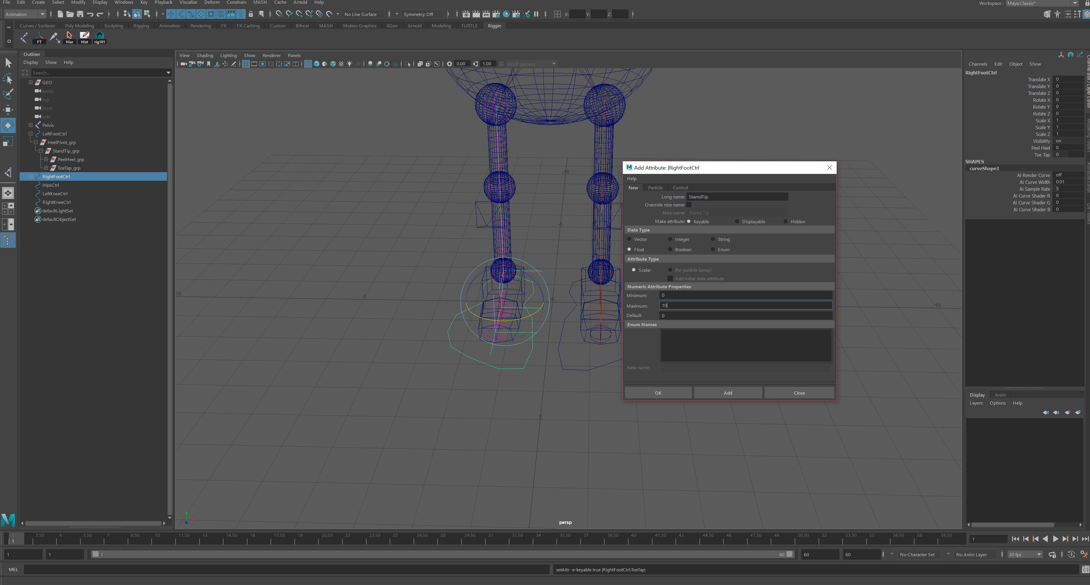
pyautogui.click(728, 392)
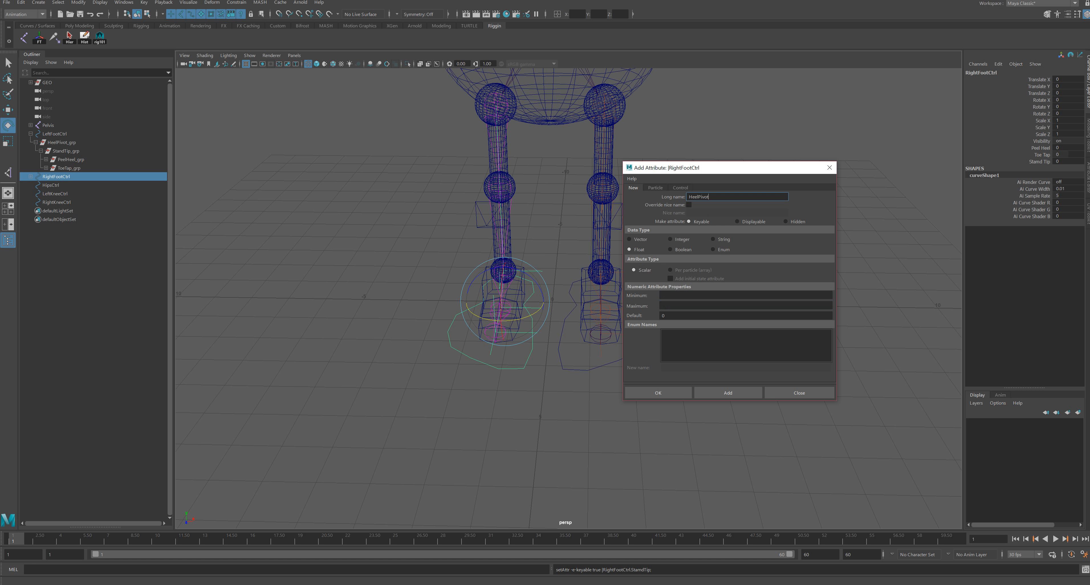
# Step: Add a HeelPivot attribute to RightFootCtrl with minimum -10 and maximum 10, and close the attribute dialog
pyautogui.press('Tab')
pyautogui.write('-1')
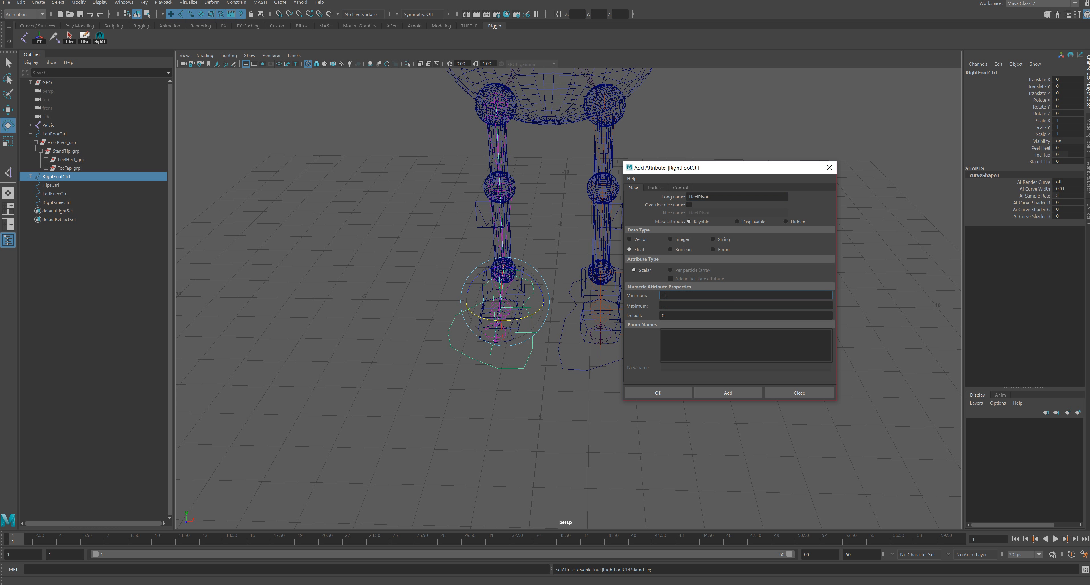
pyautogui.write('0')
pyautogui.press('Tab')
pyautogui.write('10')
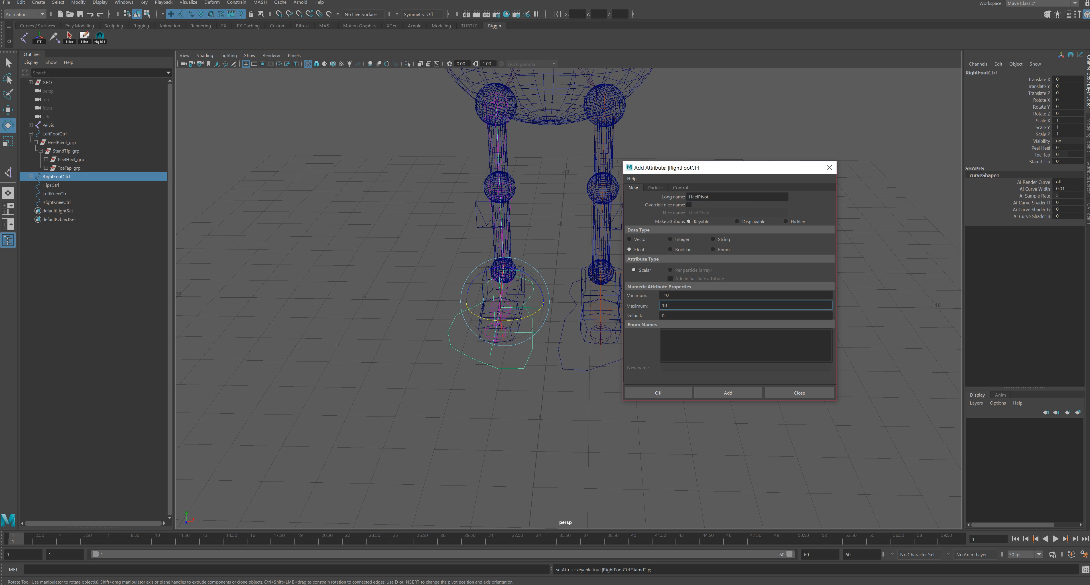
pyautogui.click(657, 392)
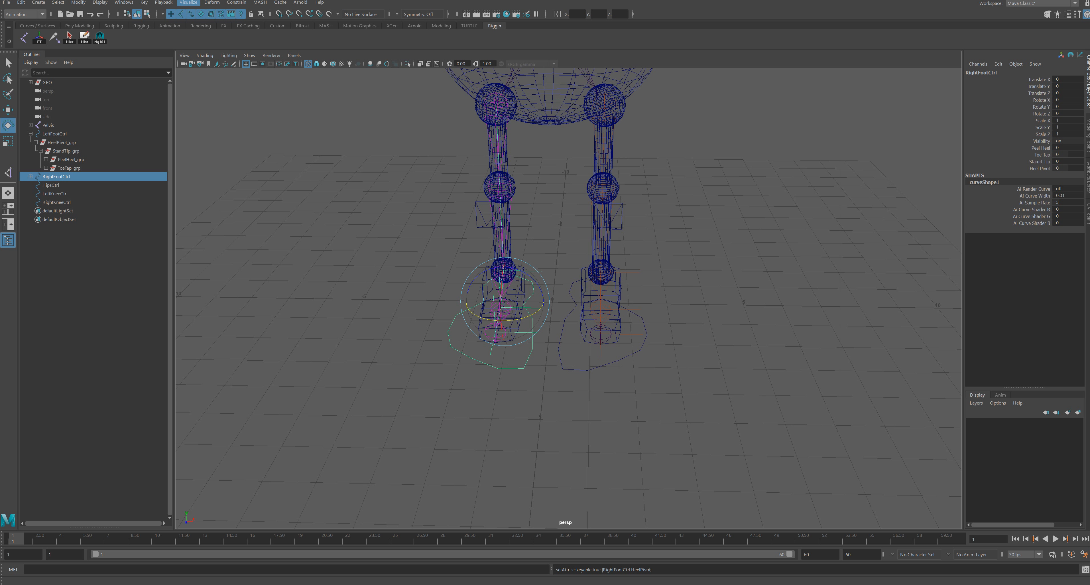
# Step: Open the Set Driven Key window and load RightFootCtrl as the driver
pyautogui.click(143, 2)
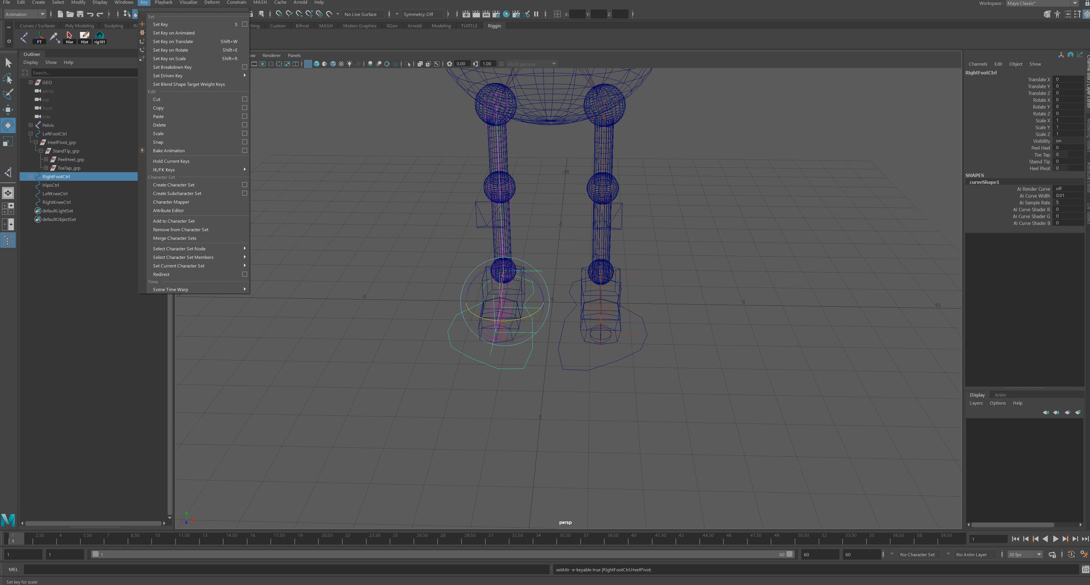
pyautogui.moveTo(199, 72)
pyautogui.click(271, 82)
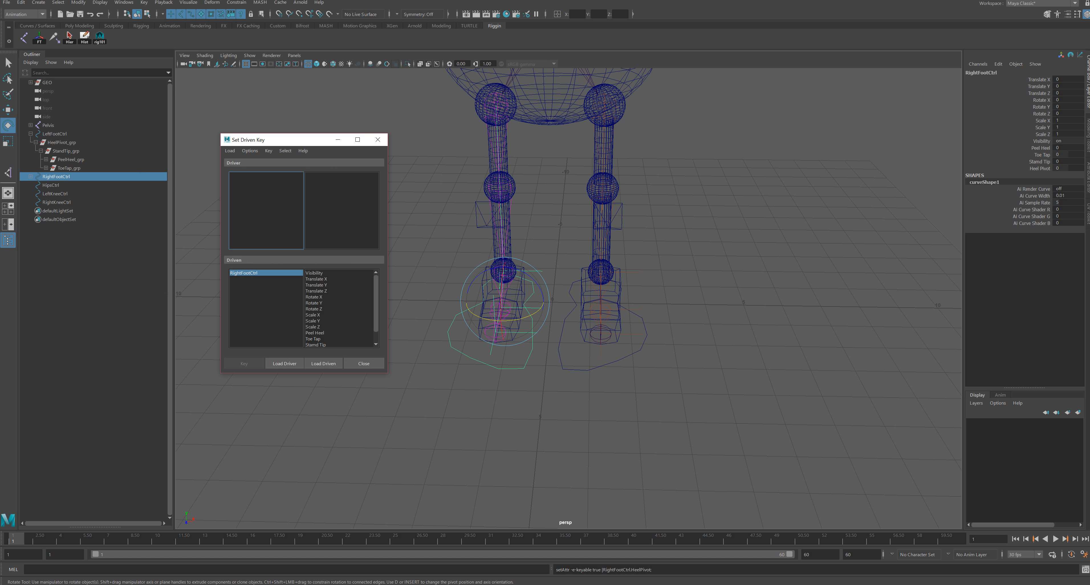
pyautogui.click(285, 363)
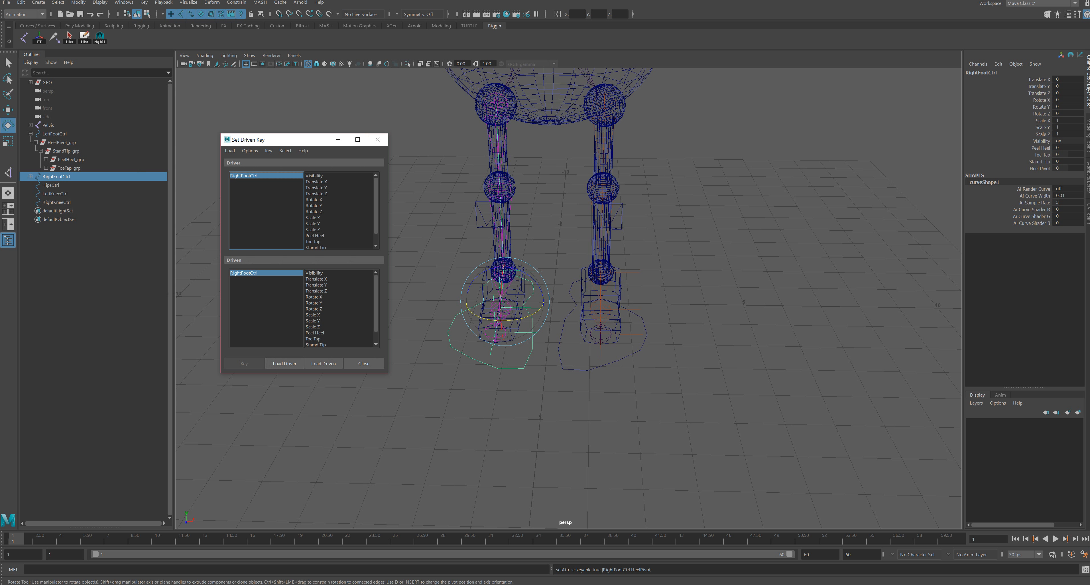
# Step: Group RightBall_IK and RightToe_IK under RightFootCtrl and name the group RightToeTap_grp
pyautogui.click(30, 176)
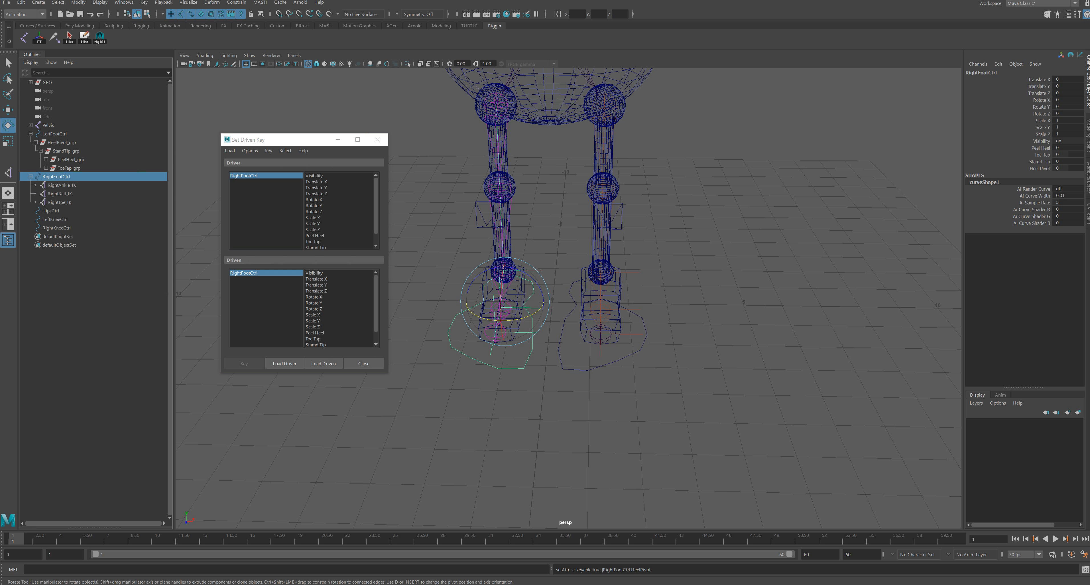
pyautogui.click(60, 202)
pyautogui.keyDown('shift'); pyautogui.click(60, 194); pyautogui.keyUp('shift')
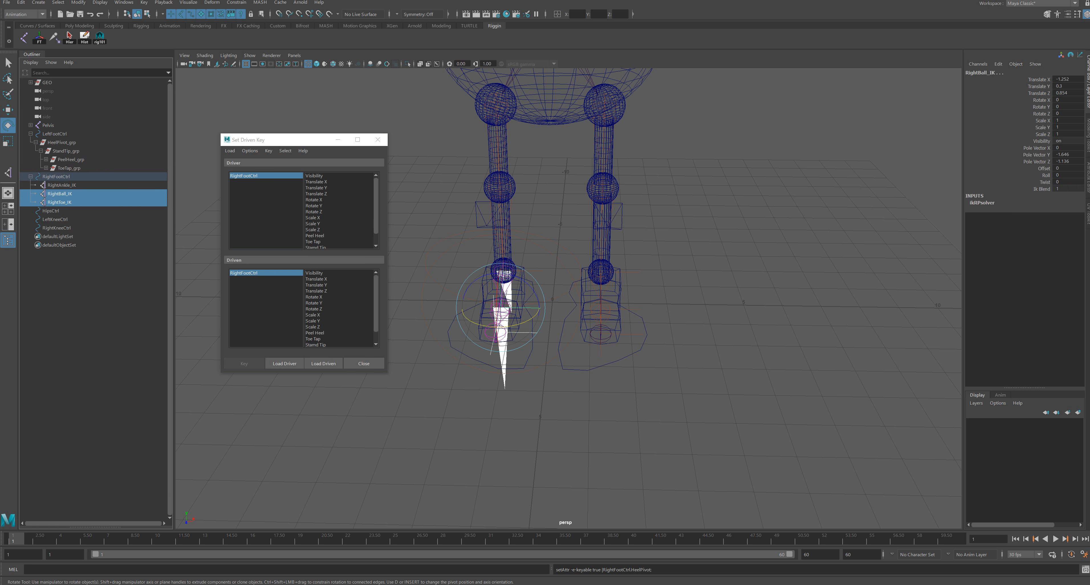
pyautogui.hotkey('ctrl', 'g')
pyautogui.doubleClick(57, 194)
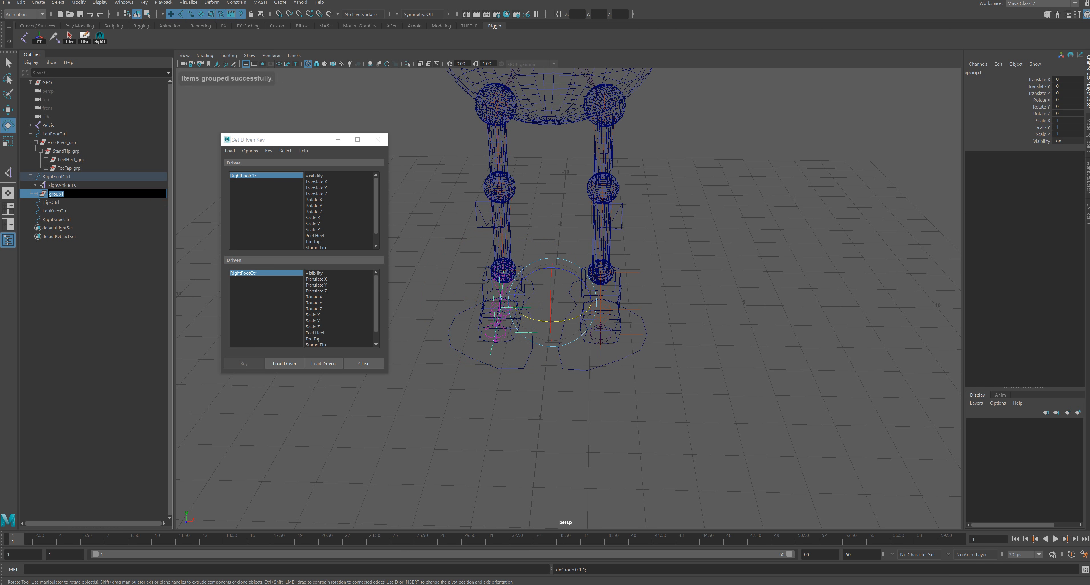
pyautogui.write('ToeT')
pyautogui.press('BackSpace')
pyautogui.write('Righ')
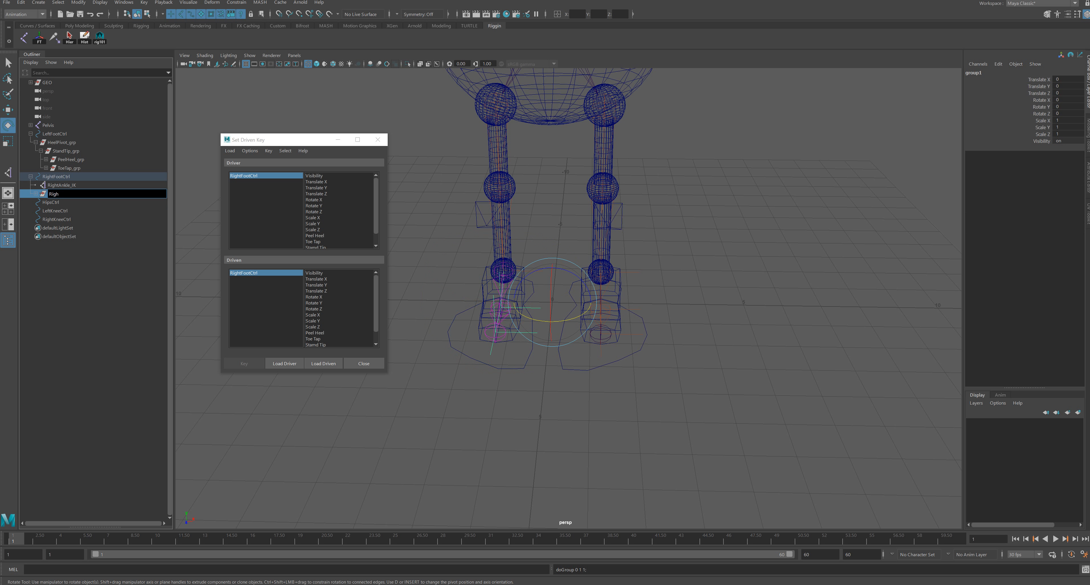
pyautogui.write('tToeTap_')
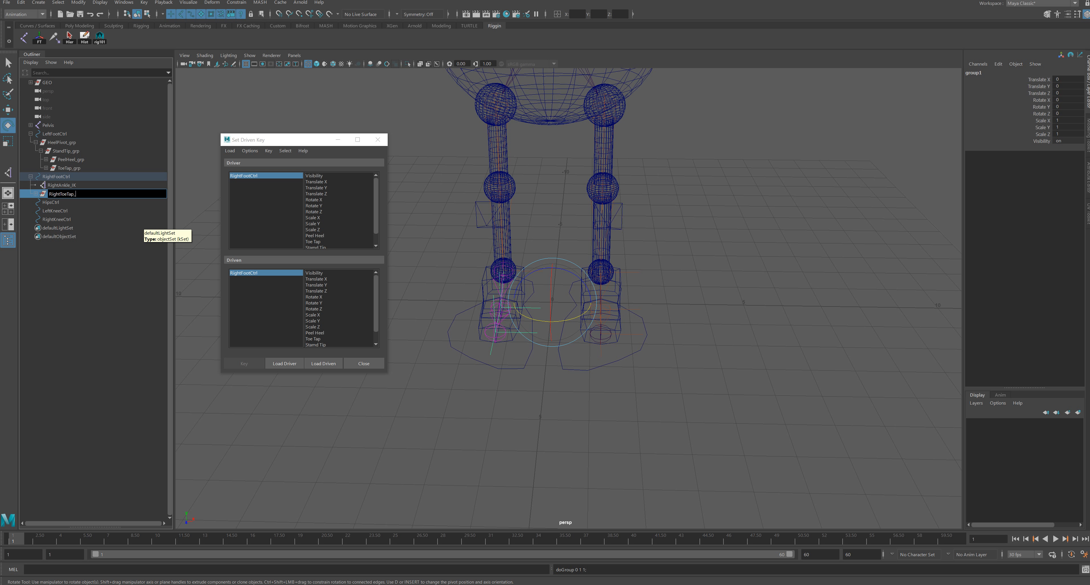
pyautogui.write('grp')
pyautogui.press('Return')
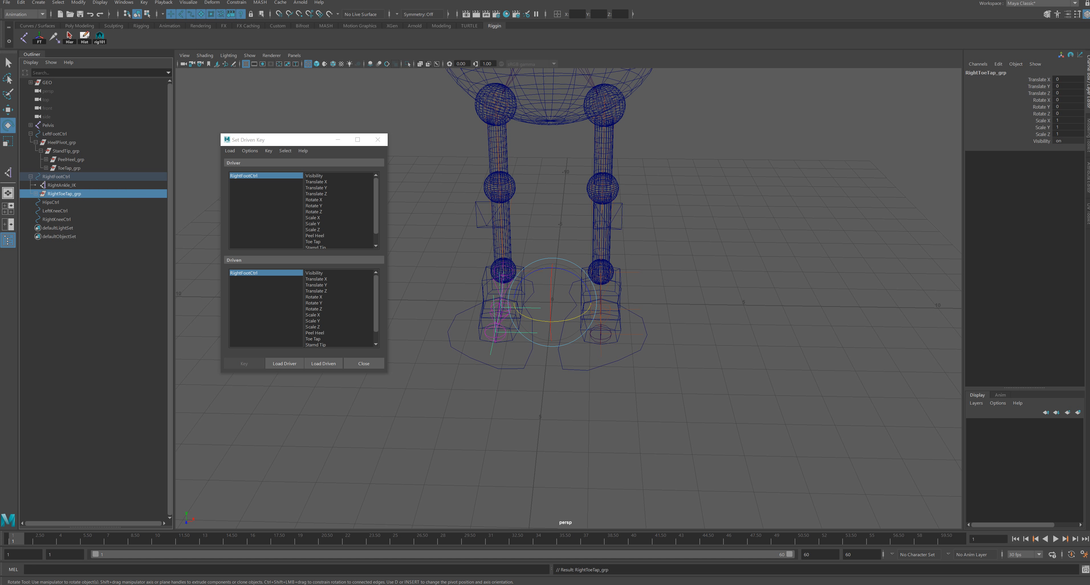
# Step: Snap the pivot of RightToeTap_grp to the right foot's ball joint, test its rotation and undo the rotation
pyautogui.press('w')
pyautogui.press('f')
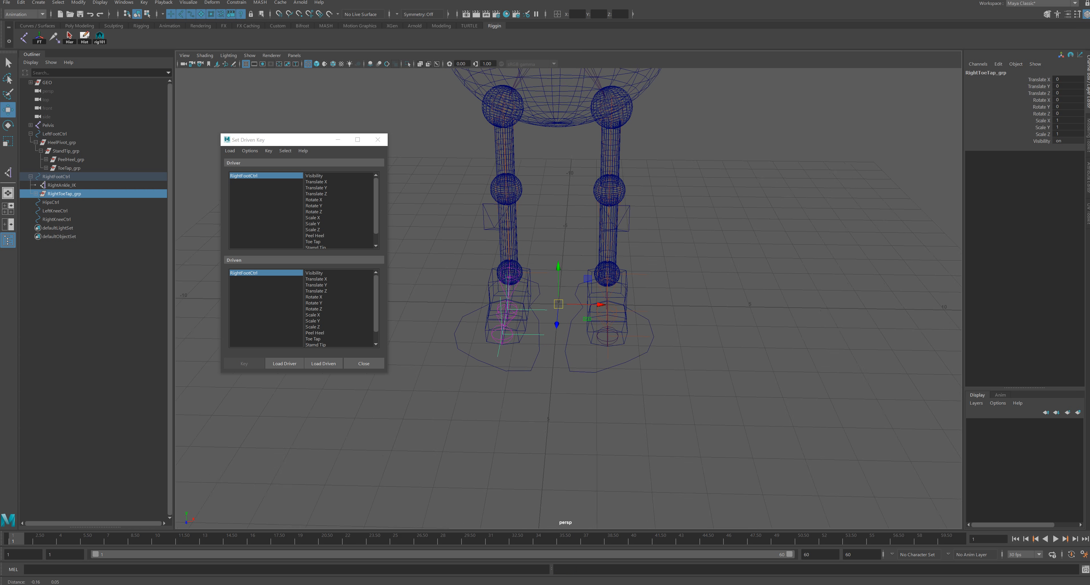
pyautogui.press('d')
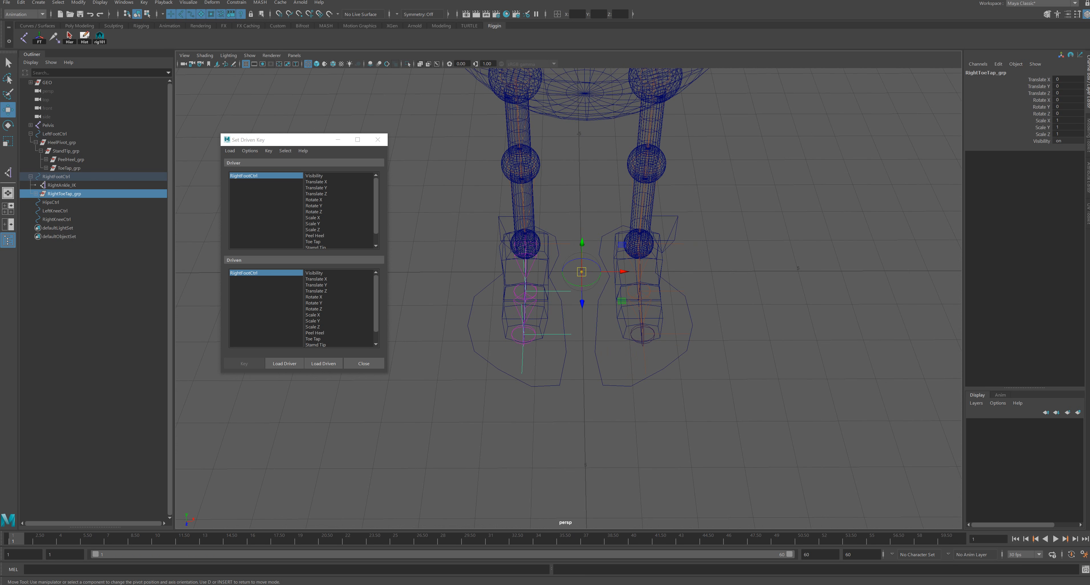
pyautogui.keyDown('alt'); pyautogui.moveTo(581, 288); pyautogui.dragTo(626, 287, button='right'); pyautogui.keyUp('alt')
pyautogui.keyDown('alt'); pyautogui.moveTo(626, 288); pyautogui.dragTo(601, 292); pyautogui.keyUp('alt')
pyautogui.press('v')
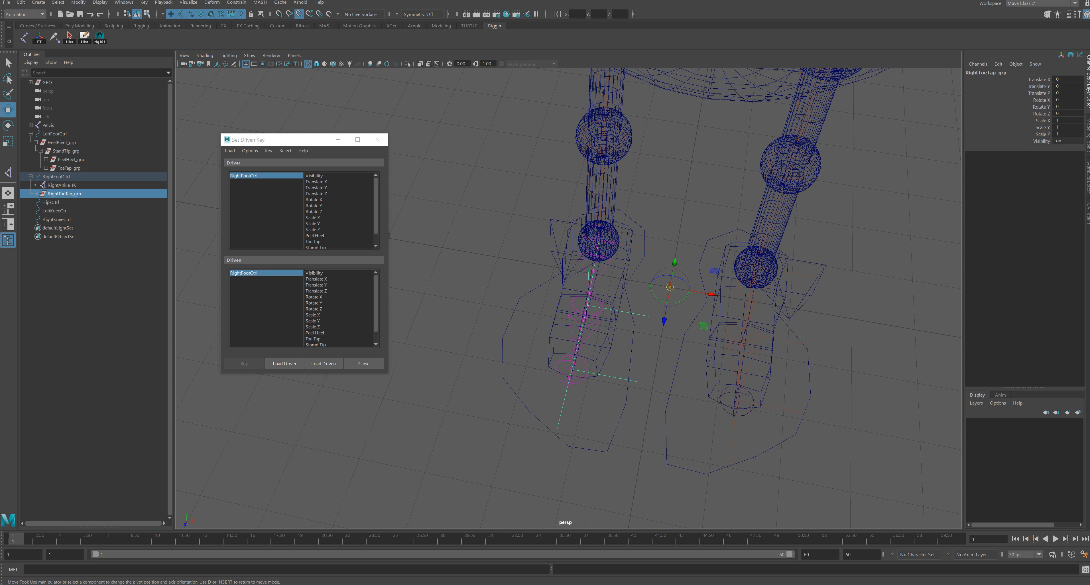
pyautogui.moveTo(669, 287)
pyautogui.mouseDown()
pyautogui.moveTo(587, 305)
pyautogui.moveTo(702, 275)
pyautogui.moveTo(672, 284)
pyautogui.mouseUp()
pyautogui.press('d')
pyautogui.press('e')
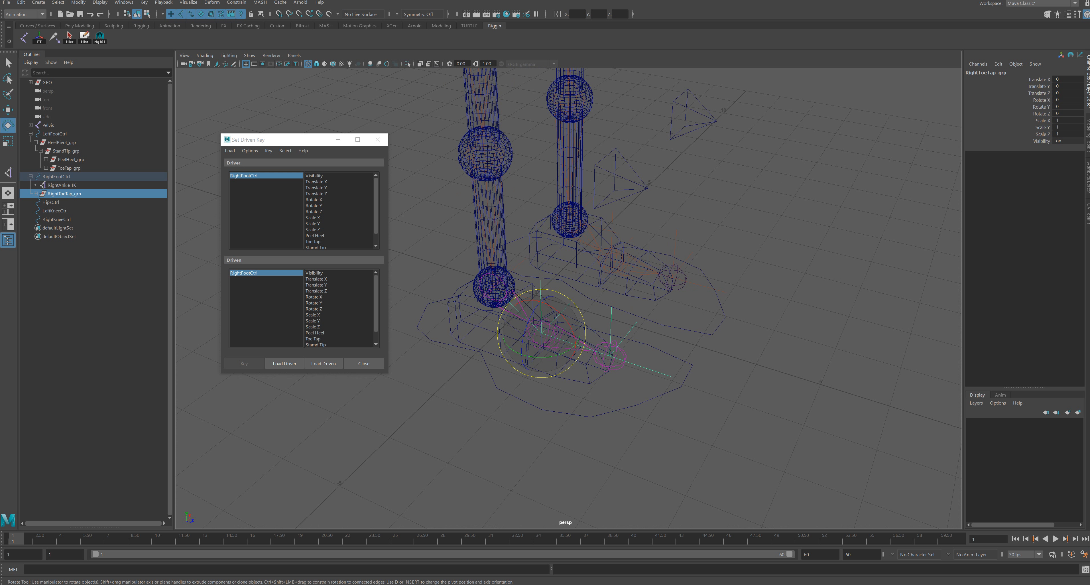
pyautogui.hotkey('ctrl', 'z')
# Step: Group RightAnkle_IK on its own and name the group RightPeelHeel_grp
pyautogui.click(61, 185)
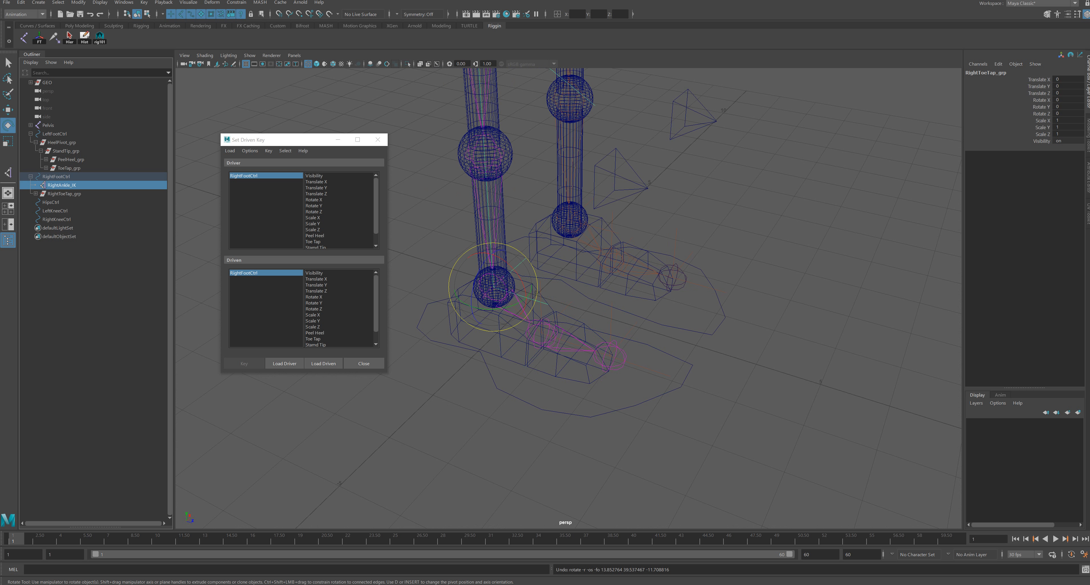
pyautogui.hotkey('ctrl', 'g')
pyautogui.doubleClick(56, 193)
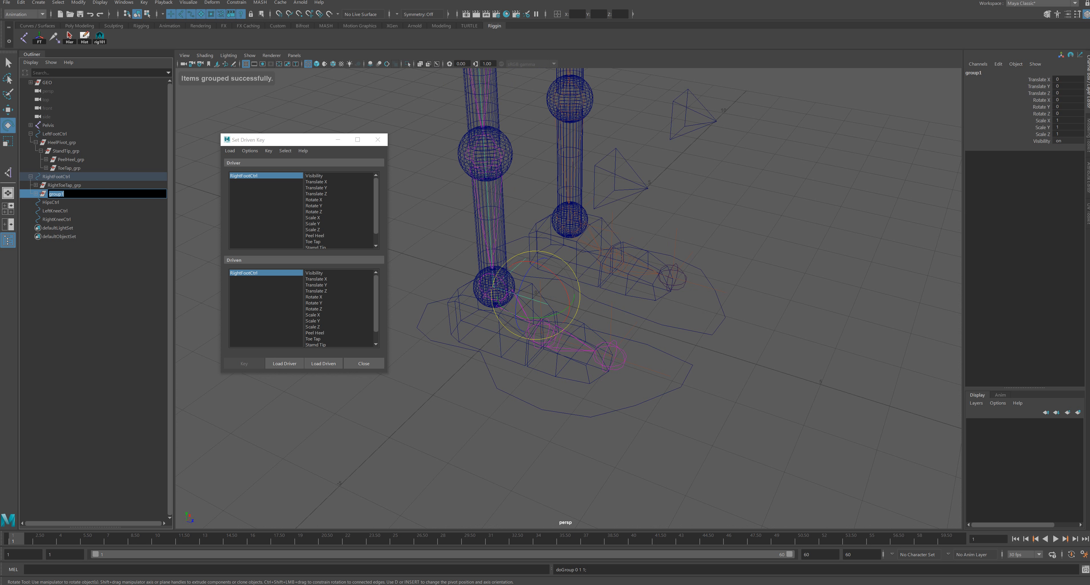
pyautogui.write('RightPeel')
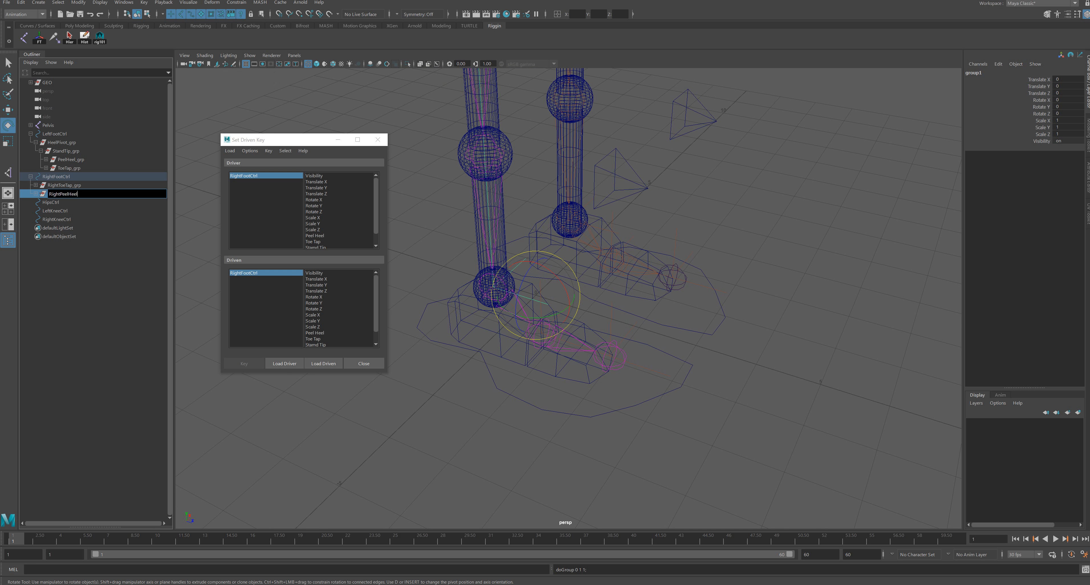
pyautogui.write('Hell_grp')
pyautogui.press('Return')
# Step: Snap the pivot of RightPeelHeel_grp to the right foot's ball joint, test its rotation and undo the rotation
pyautogui.press('w')
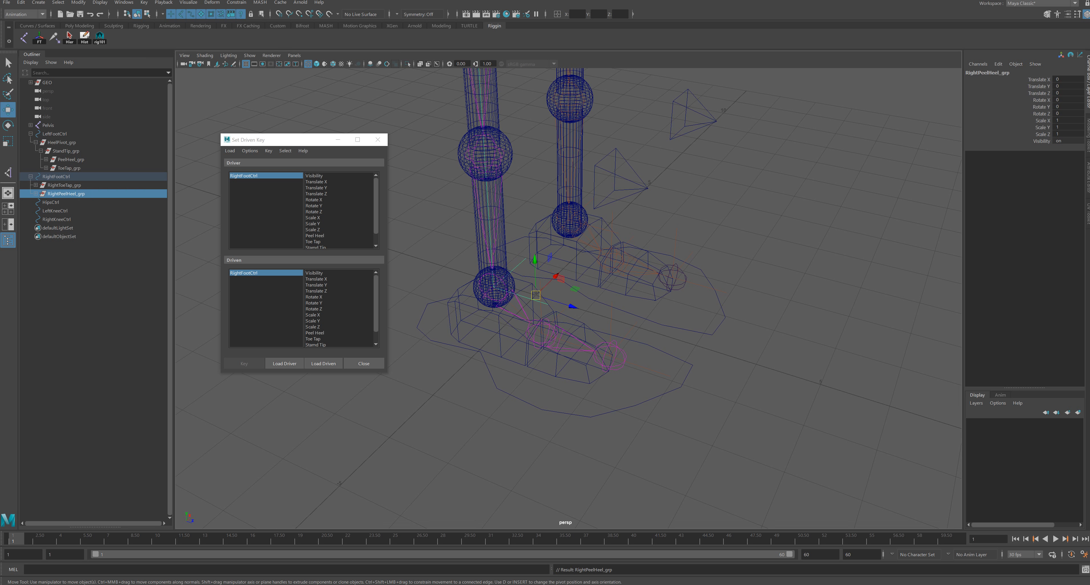
pyautogui.keyDown('alt'); pyautogui.moveTo(601, 270); pyautogui.dragTo(521, 300); pyautogui.keyUp('alt')
pyautogui.press('d')
pyautogui.press('v')
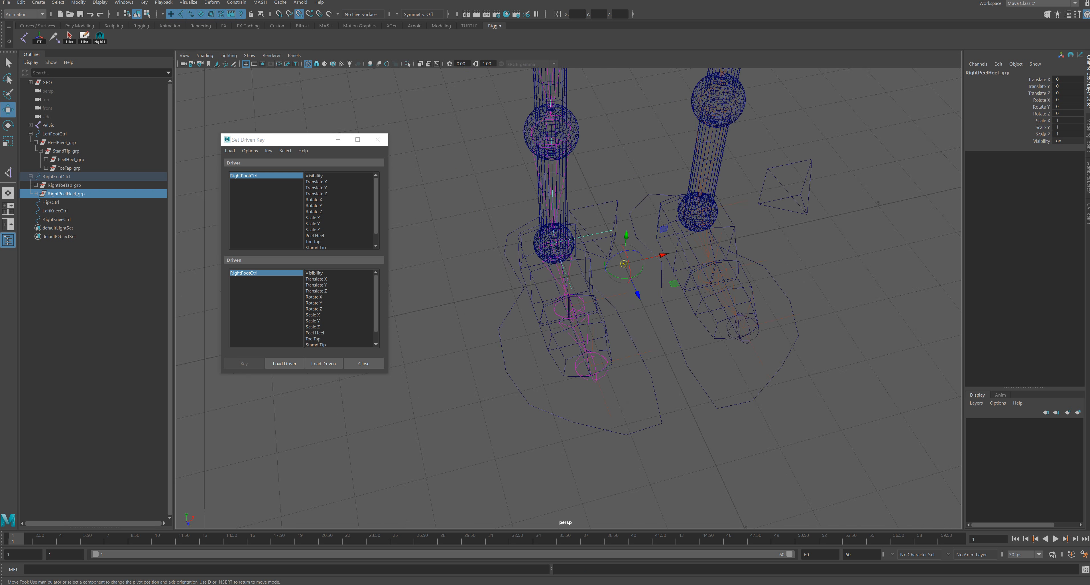
pyautogui.moveTo(623, 264); pyautogui.dragTo(577, 306)
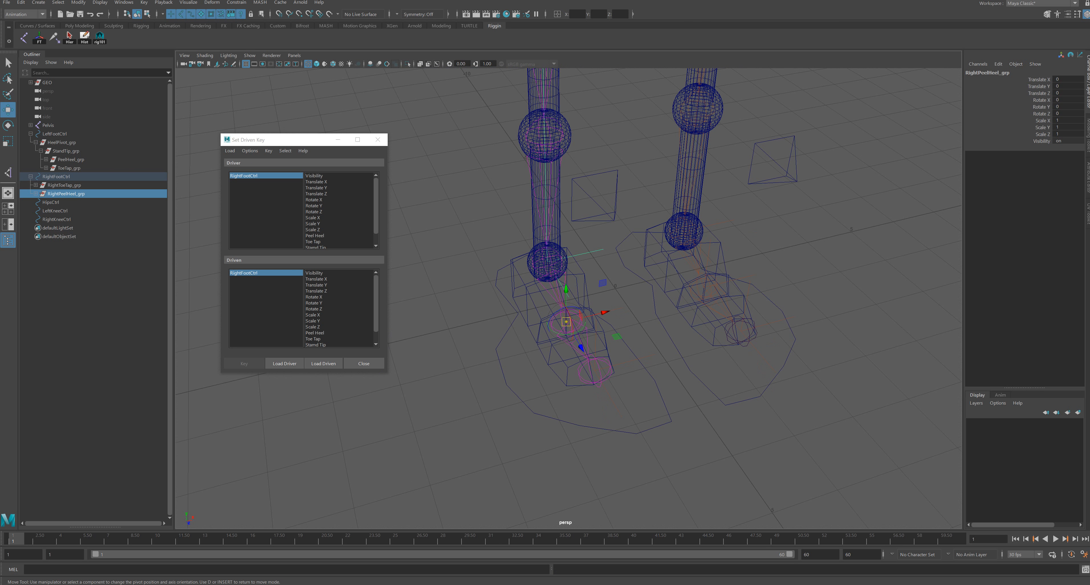
pyautogui.press('e')
pyautogui.moveTo(577, 311); pyautogui.dragTo(580, 339)
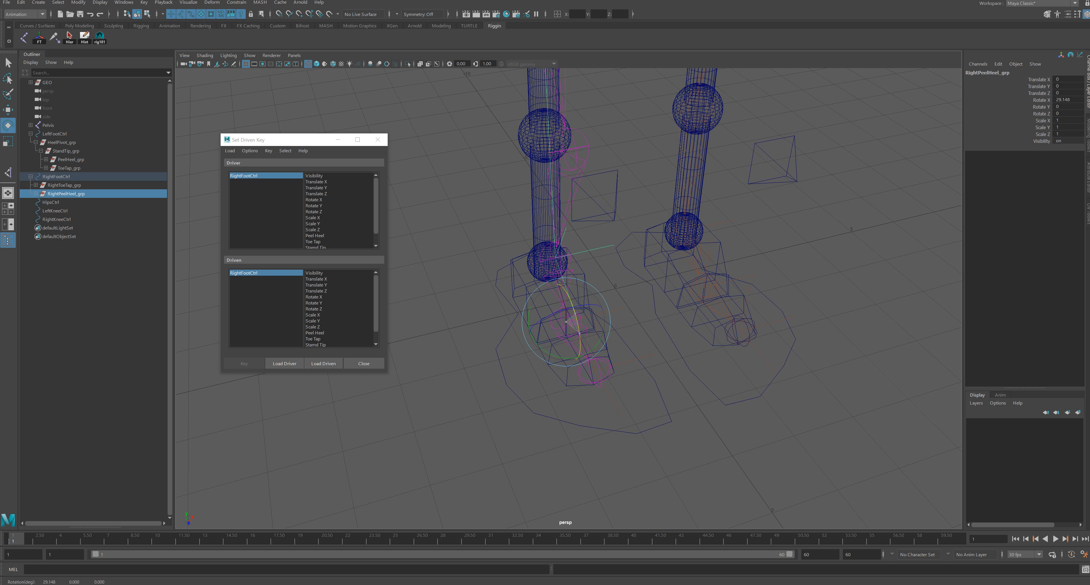
pyautogui.hotkey('ctrl', 'z')
pyautogui.hotkey('ctrl', 'z')
# Step: Group RightToeTap_grp and RightPeelHeel_grp together and name the new group RightStandTip_grp
pyautogui.keyDown('shift'); pyautogui.click(64, 185); pyautogui.keyUp('shift')
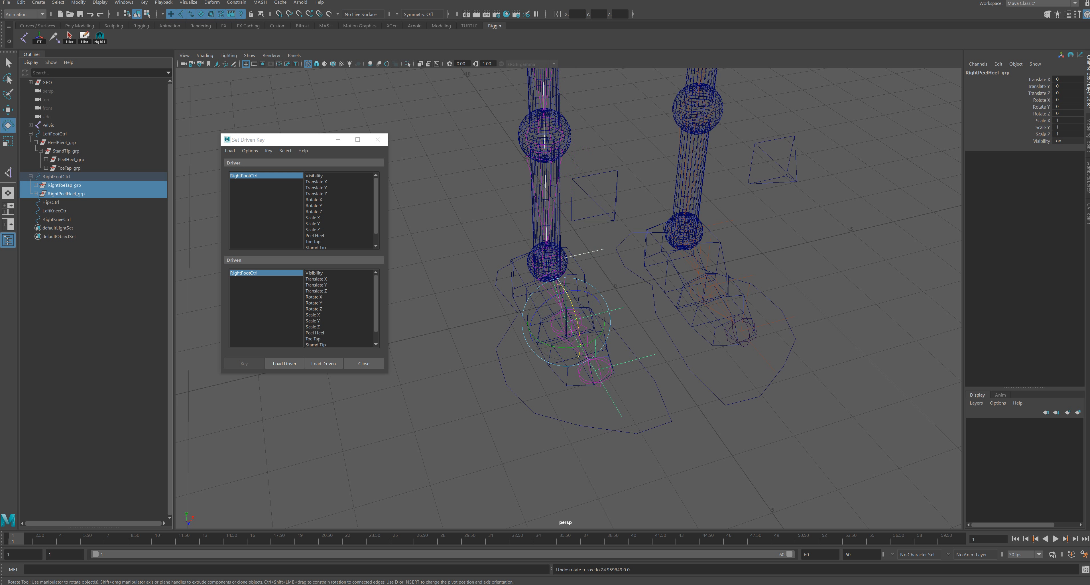
pyautogui.hotkey('ctrl', 'g')
pyautogui.doubleClick(59, 185)
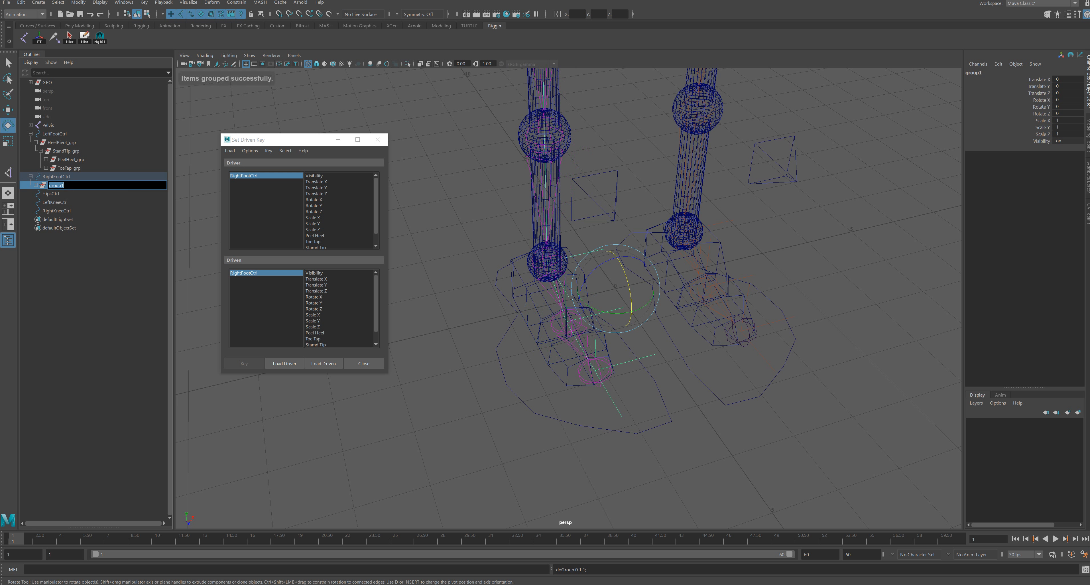
pyautogui.write('S')
pyautogui.press('BackSpace')
pyautogui.write('RightStandTip_')
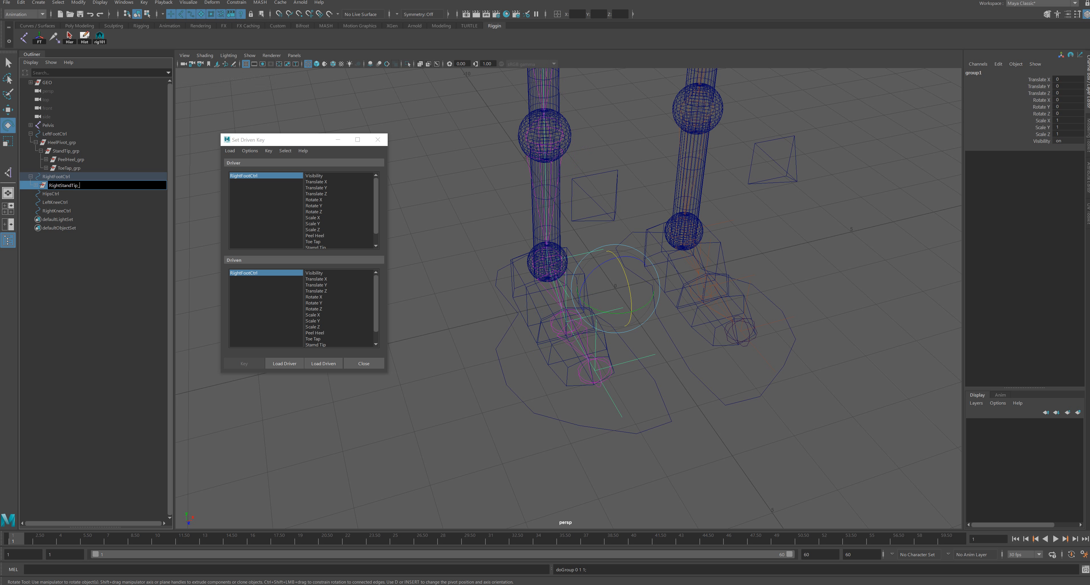
pyautogui.write('grp')
pyautogui.press('Return')
# Step: Snap the pivot of RightStandTip_grp to the toe joint at the tip of the right foot
pyautogui.press('w')
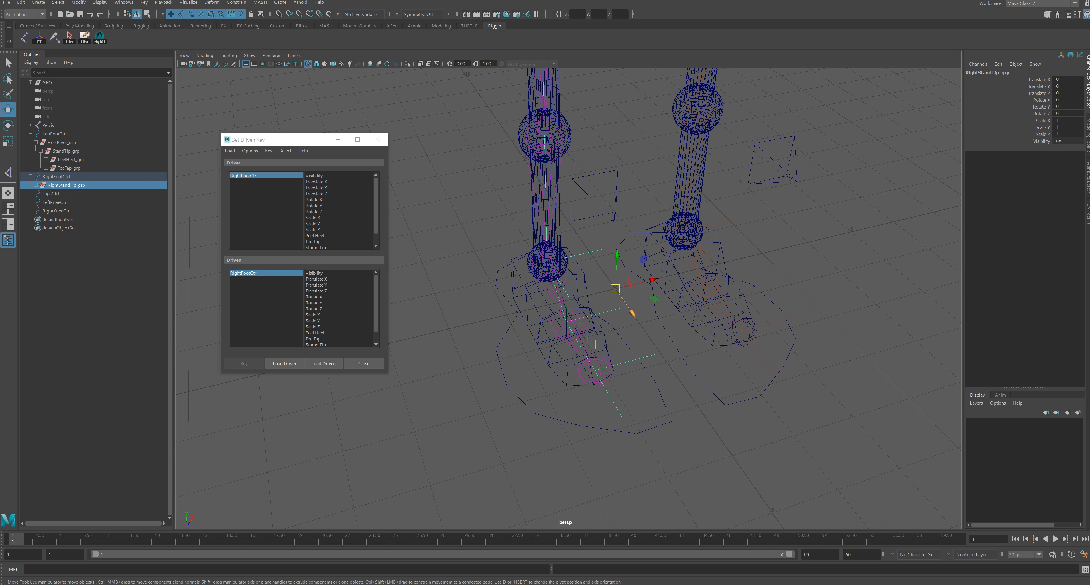
pyautogui.press('d')
pyautogui.press('v')
pyautogui.moveTo(615, 288); pyautogui.dragTo(627, 384)
pyautogui.press('d')
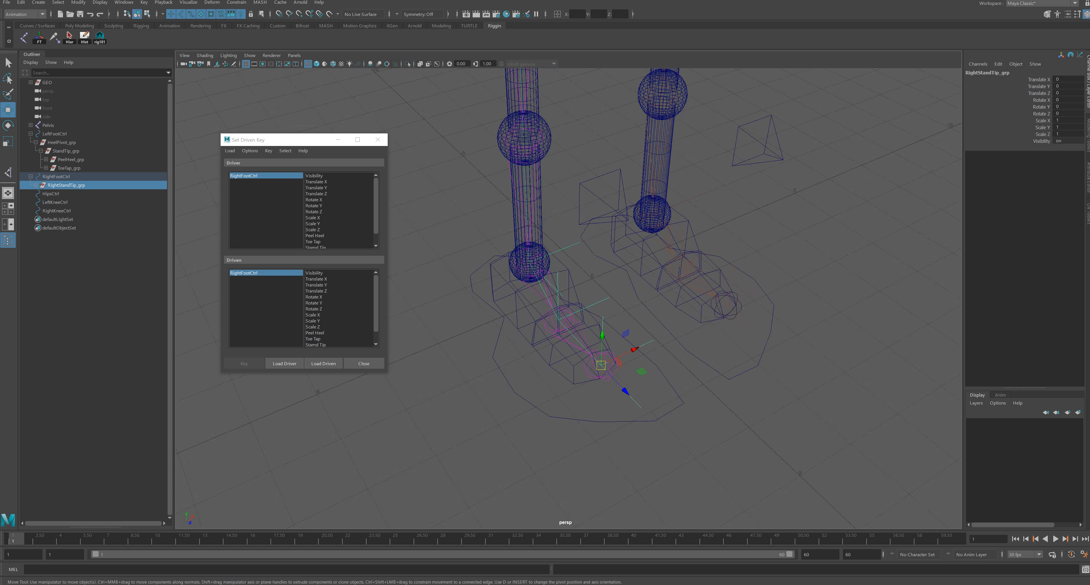
# Step: Group RightStandTip_grp inside a new parent group named RightHeelPivot_grp
pyautogui.hotkey('ctrl', 'g')
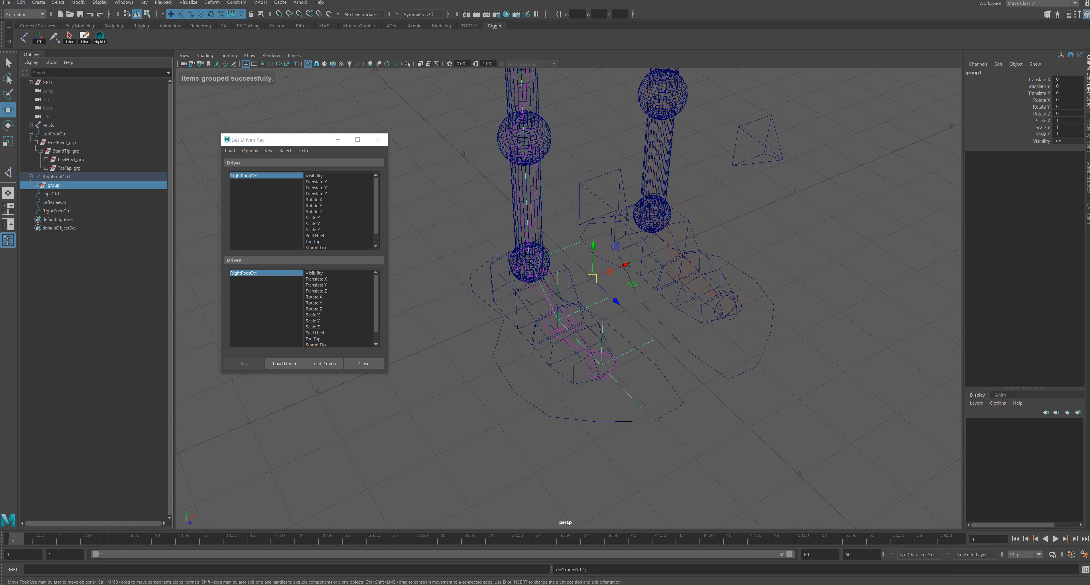
pyautogui.doubleClick(57, 185)
pyautogui.write('RightH')
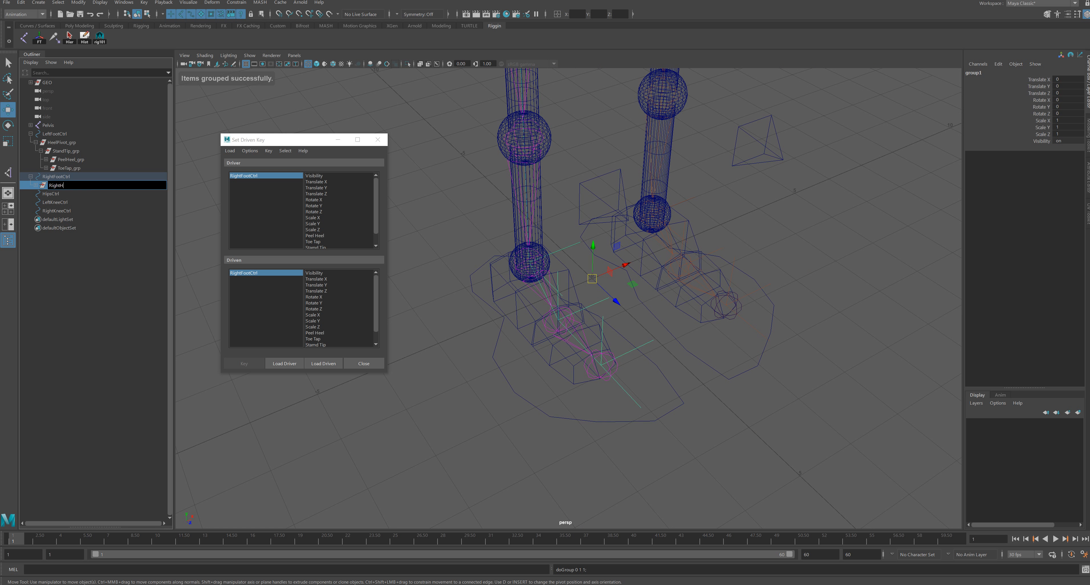
pyautogui.write('eelPivot_grp')
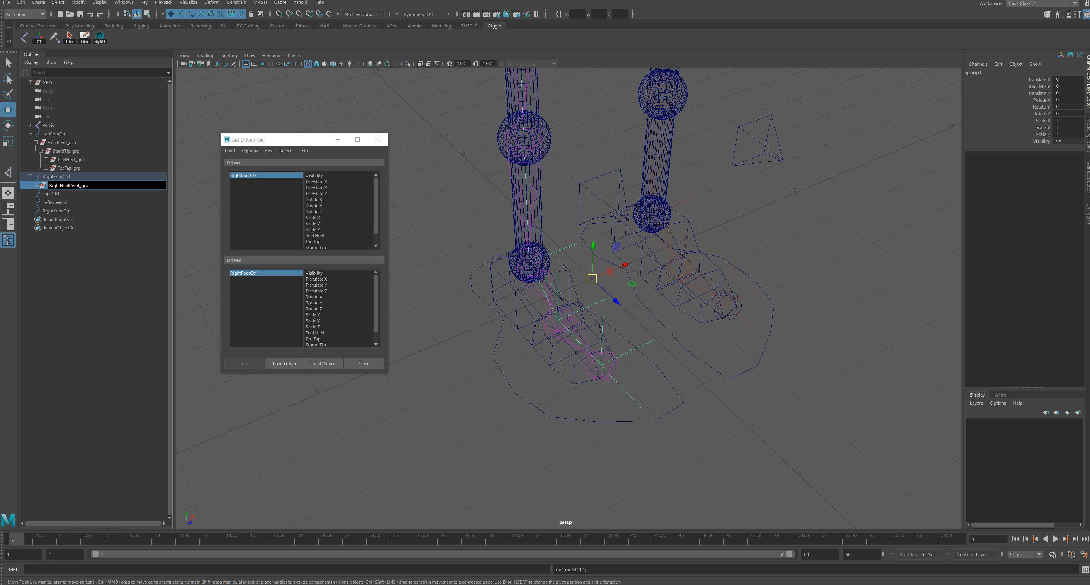
pyautogui.press('Return')
# Step: Snap the pivot of RightHeelPivot_grp to the right ankle joint, checking its placement from several angles
pyautogui.press('d')
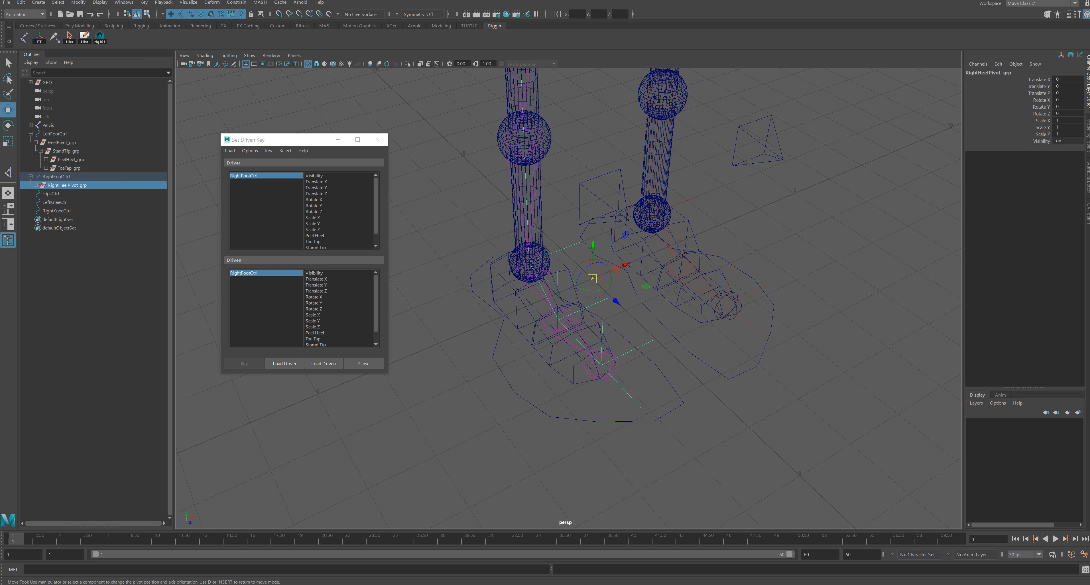
pyautogui.press('v')
pyautogui.moveTo(591, 279); pyautogui.dragTo(529, 262)
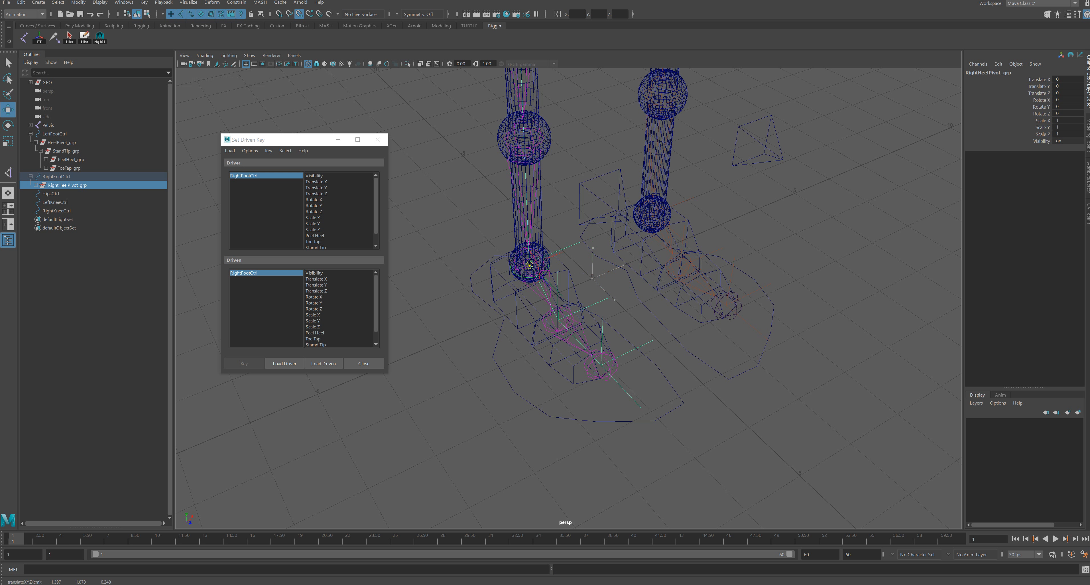
pyautogui.keyDown('alt'); pyautogui.moveTo(530, 262); pyautogui.dragTo(566, 264, button='right'); pyautogui.keyUp('alt')
pyautogui.keyDown('alt'); pyautogui.moveTo(567, 264); pyautogui.dragTo(652, 212); pyautogui.keyUp('alt')
pyautogui.keyDown('alt'); pyautogui.moveTo(550, 237); pyautogui.dragTo(796, 255, button='middle'); pyautogui.keyUp('alt')
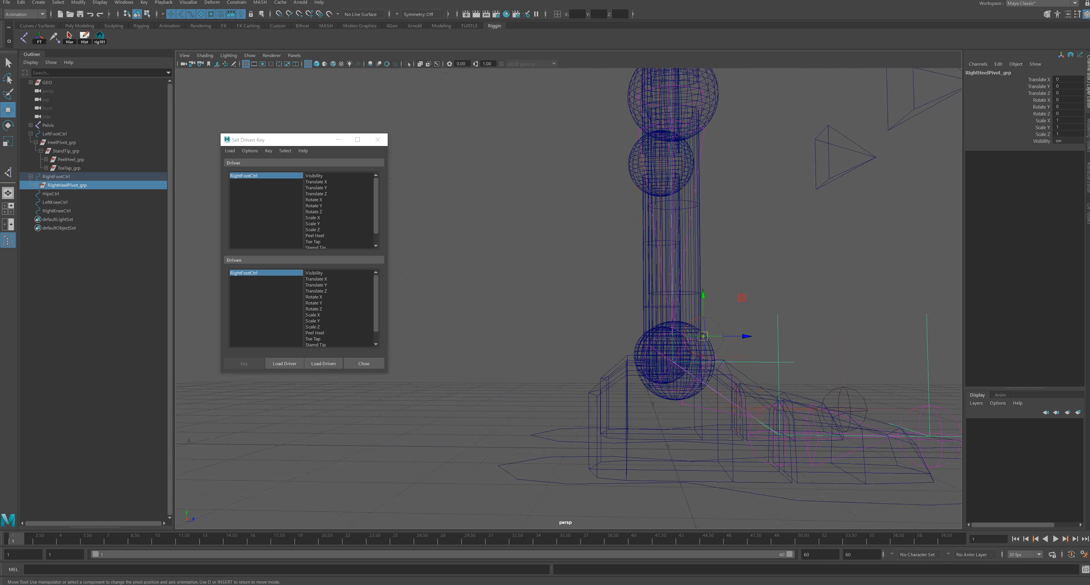
pyautogui.keyDown('alt'); pyautogui.moveTo(693, 271); pyautogui.dragTo(787, 275, button='right'); pyautogui.keyUp('alt')
pyautogui.keyDown('alt'); pyautogui.moveTo(787, 275); pyautogui.dragTo(448, 344); pyautogui.keyUp('alt')
pyautogui.press('v')
pyautogui.keyDown('alt'); pyautogui.moveTo(448, 345); pyautogui.dragTo(393, 345, button='right'); pyautogui.keyUp('alt')
pyautogui.keyDown('alt'); pyautogui.moveTo(393, 345); pyautogui.dragTo(461, 368); pyautogui.keyUp('alt')
pyautogui.keyDown('alt'); pyautogui.moveTo(461, 368); pyautogui.dragTo(485, 363, button='middle'); pyautogui.keyUp('alt')
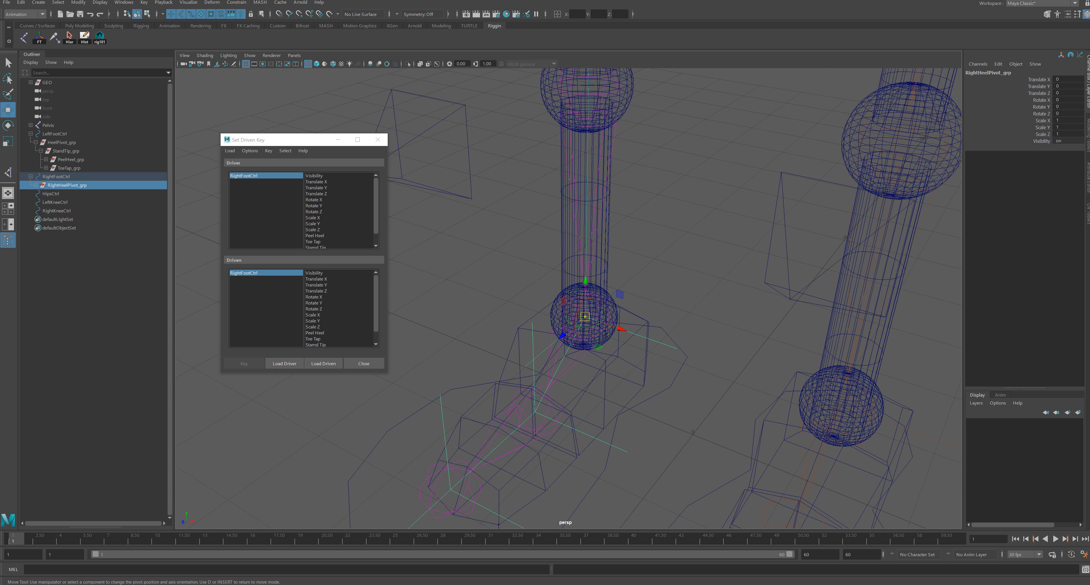
pyautogui.press('d')
# Step: Test the rotation of RightHeelPivot_grp around the ankle and undo it
pyautogui.press('r')
pyautogui.press('e')
pyautogui.moveTo(603, 336)
pyautogui.mouseDown()
pyautogui.moveTo(578, 338)
pyautogui.moveTo(605, 335)
pyautogui.mouseUp()
pyautogui.hotkey('ctrl', 'z')
pyautogui.keyDown('alt'); pyautogui.moveTo(605, 335); pyautogui.dragTo(554, 335, button='right'); pyautogui.keyUp('alt')
pyautogui.keyDown('alt'); pyautogui.moveTo(555, 335); pyautogui.dragTo(582, 334); pyautogui.keyUp('alt')
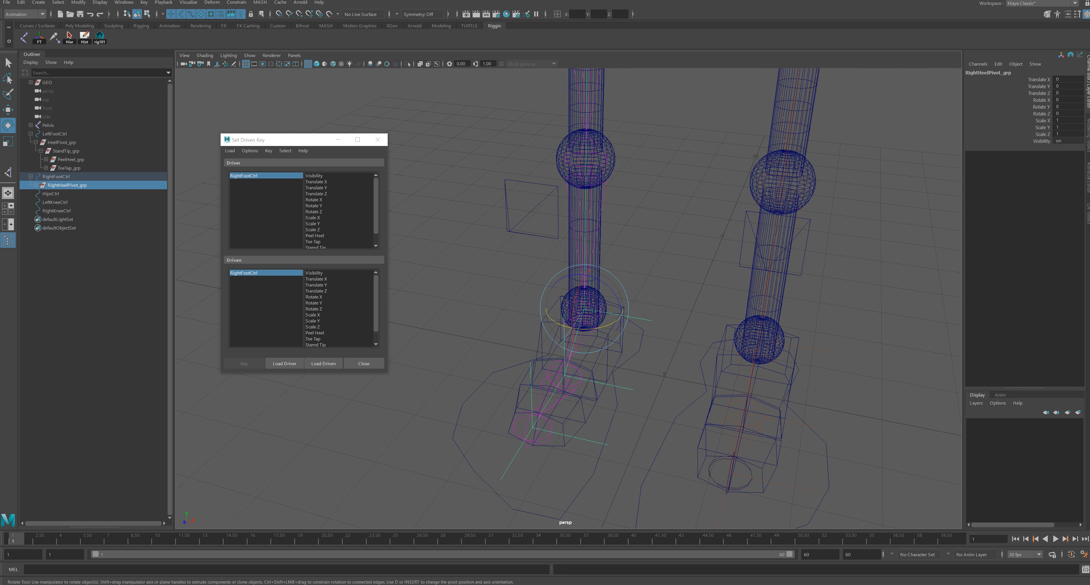
# Step: Select RightFootCtrl, test moving the whole right foot with it and undo the move
pyautogui.click(31, 176)
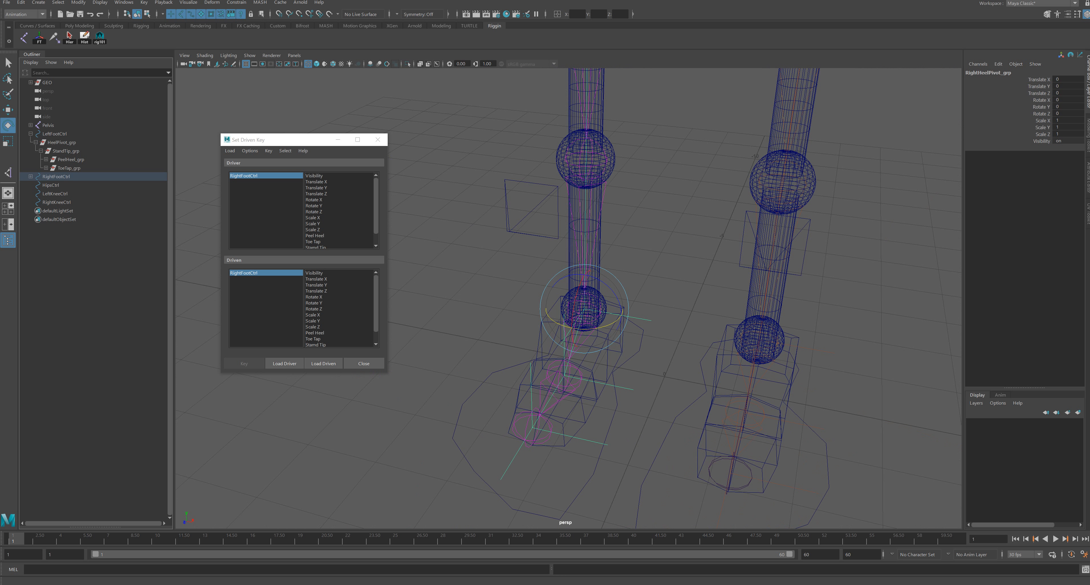
pyautogui.click(56, 177)
pyautogui.keyDown('alt'); pyautogui.moveTo(605, 322); pyautogui.dragTo(558, 321, button='right'); pyautogui.keyUp('alt')
pyautogui.keyDown('alt'); pyautogui.moveTo(559, 322); pyautogui.dragTo(651, 298); pyautogui.keyUp('alt')
pyautogui.press('w')
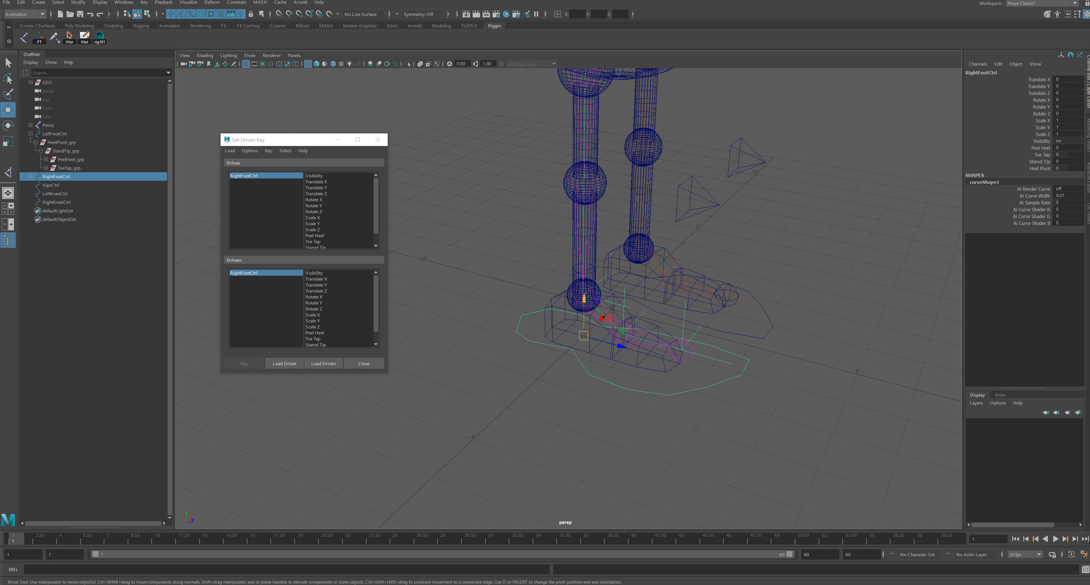
pyautogui.moveTo(584, 295); pyautogui.dragTo(545, 321)
pyautogui.hotkey('ctrl', 'z')
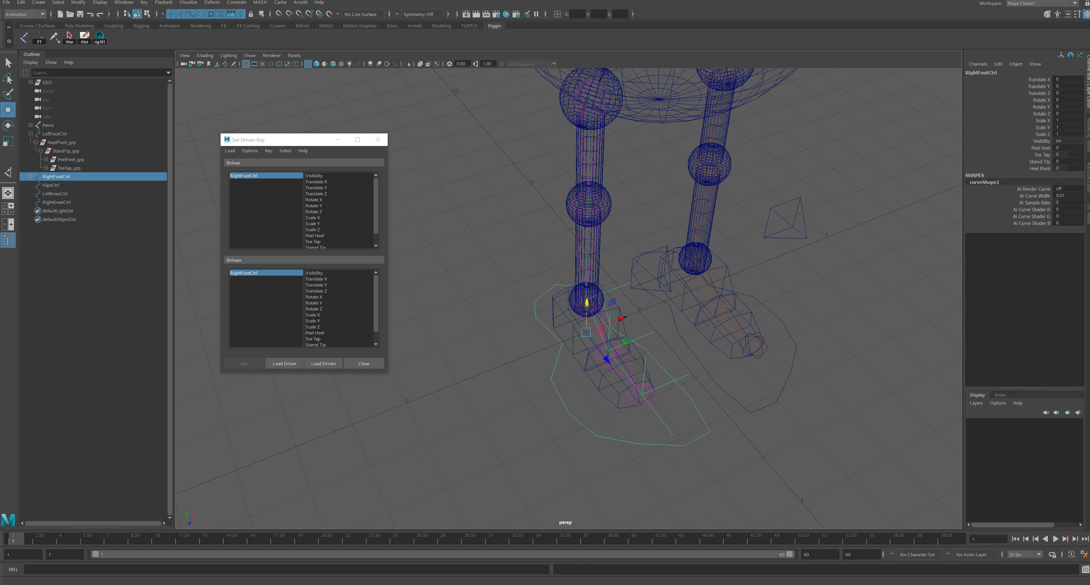
# Step: Collapse the LeftFootCtrl hierarchy in the Outliner and expand the full RightFootCtrl hierarchy down to its IK handles
pyautogui.click(30, 176)
pyautogui.click(30, 133)
pyautogui.click(30, 142)
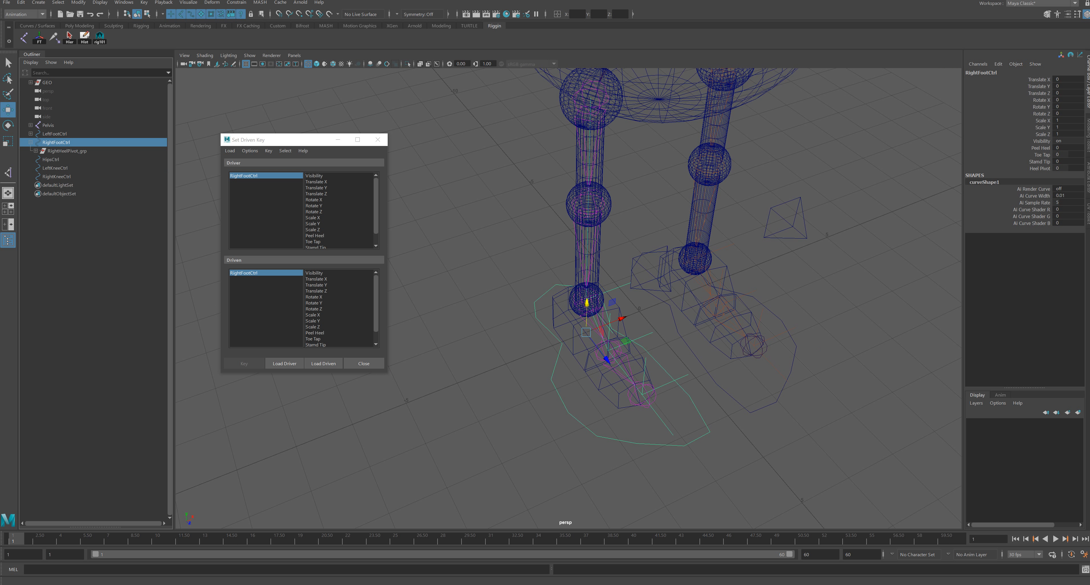
pyautogui.keyDown('shift'); pyautogui.click(35, 151); pyautogui.keyUp('shift')
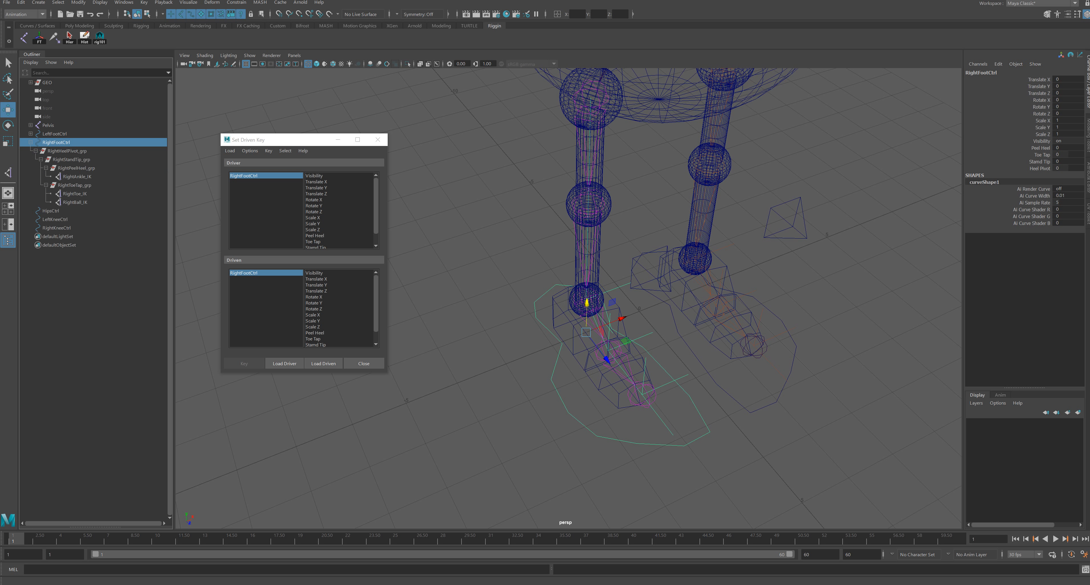
# Step: Load RightPeelHeel_grp as driven and key its Rotate X to RightFootCtrl's Peel Heel at the zero pose
pyautogui.click(46, 185)
pyautogui.click(45, 168)
pyautogui.click(76, 168)
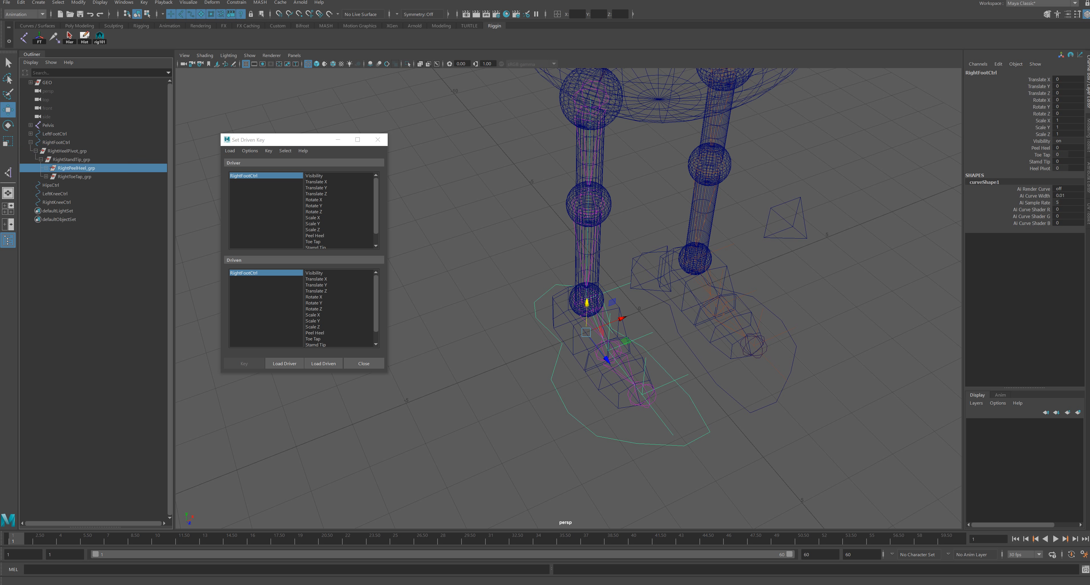
pyautogui.click(323, 363)
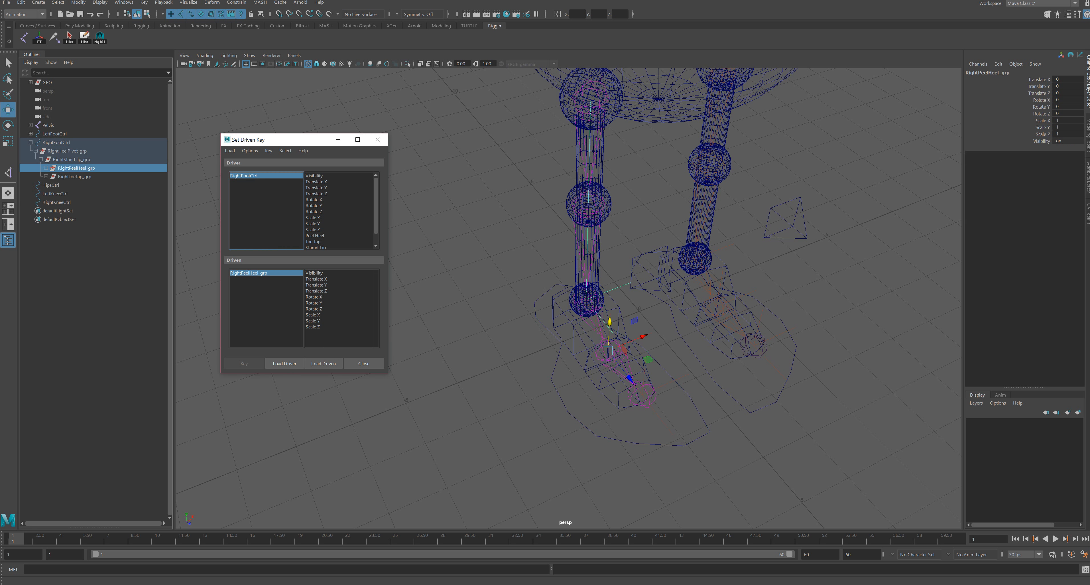
pyautogui.click(314, 236)
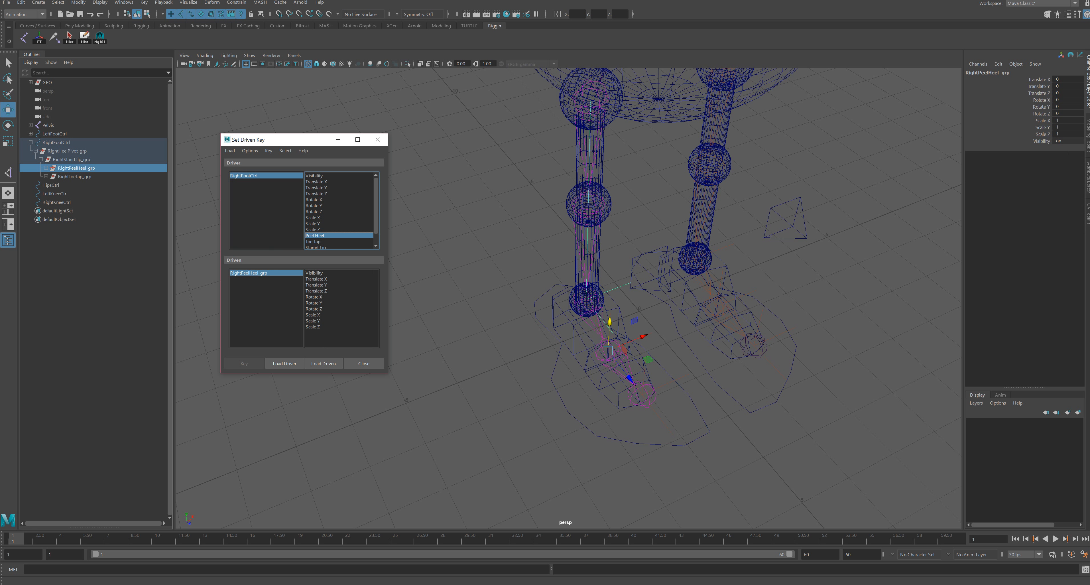
pyautogui.click(313, 297)
pyautogui.click(244, 363)
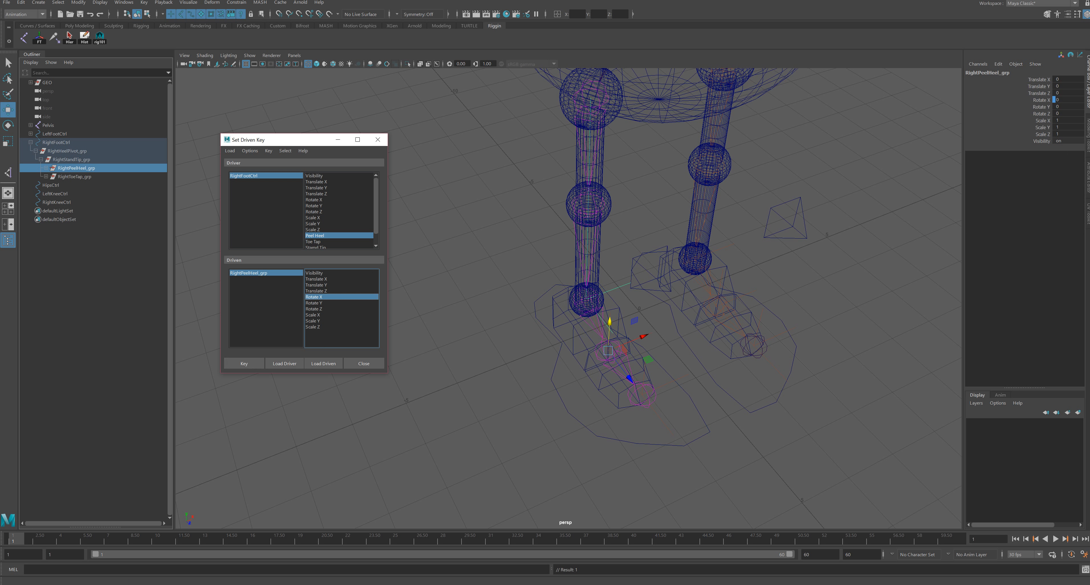
# Step: Set RightFootCtrl's Peel Heel to 10, rotate RightPeelHeel_grp about 42 degrees on X to lift the heel, and key the relationship
pyautogui.click(245, 175)
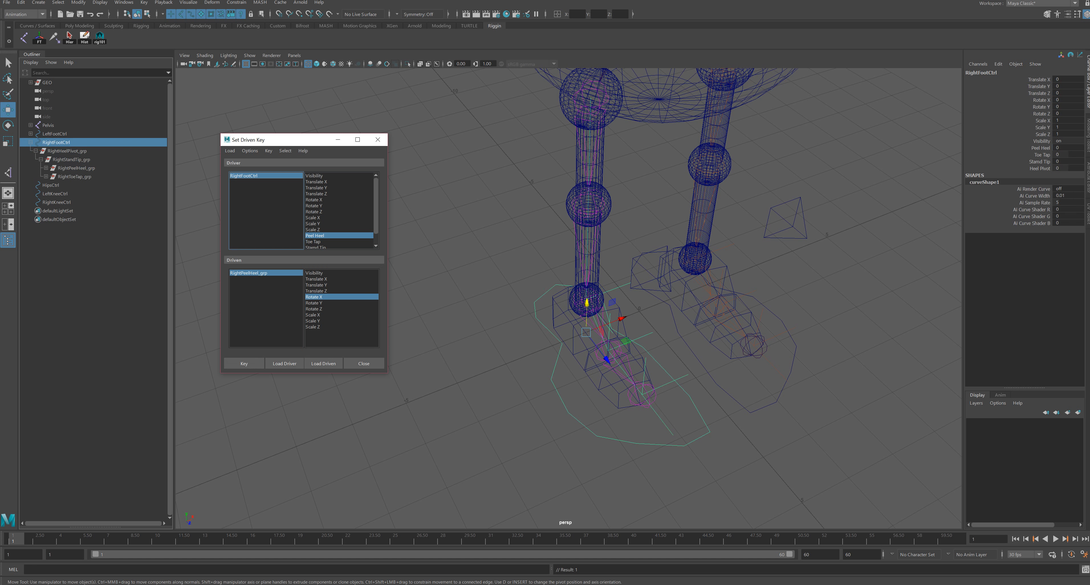
pyautogui.click(1053, 148)
pyautogui.write('10')
pyautogui.press('Return')
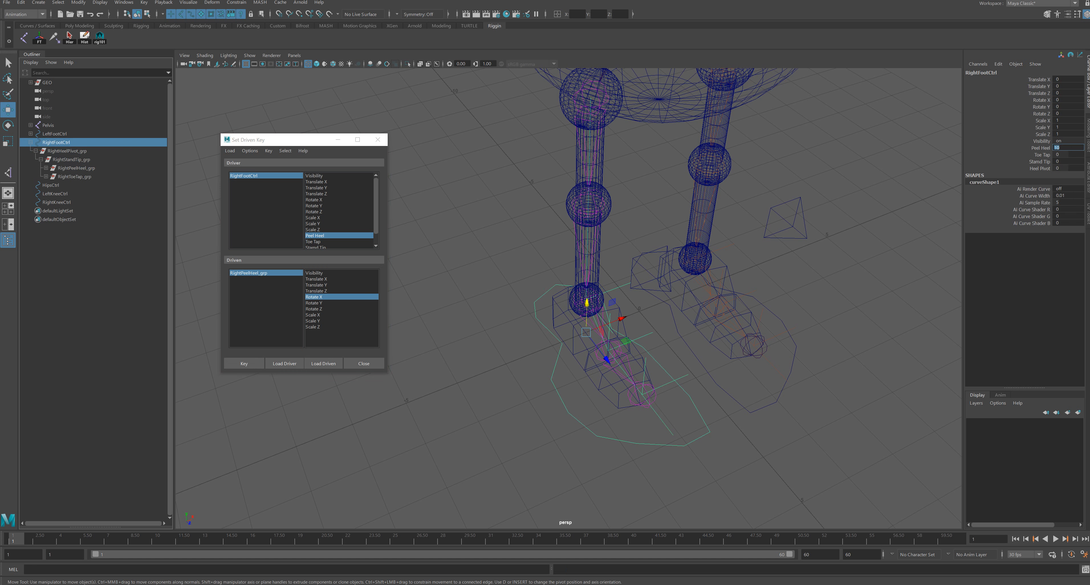
pyautogui.click(248, 273)
pyautogui.press('e')
pyautogui.moveTo(622, 345); pyautogui.dragTo(628, 371)
pyautogui.click(243, 363)
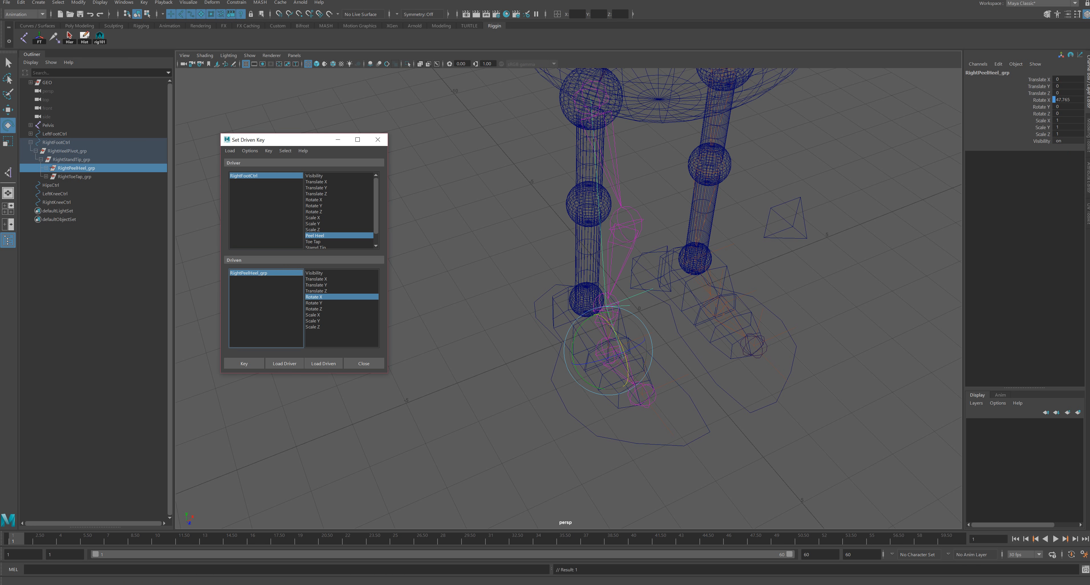
# Step: Reset RightFootCtrl's Peel Heel to 0
pyautogui.click(245, 176)
pyautogui.click(1061, 147)
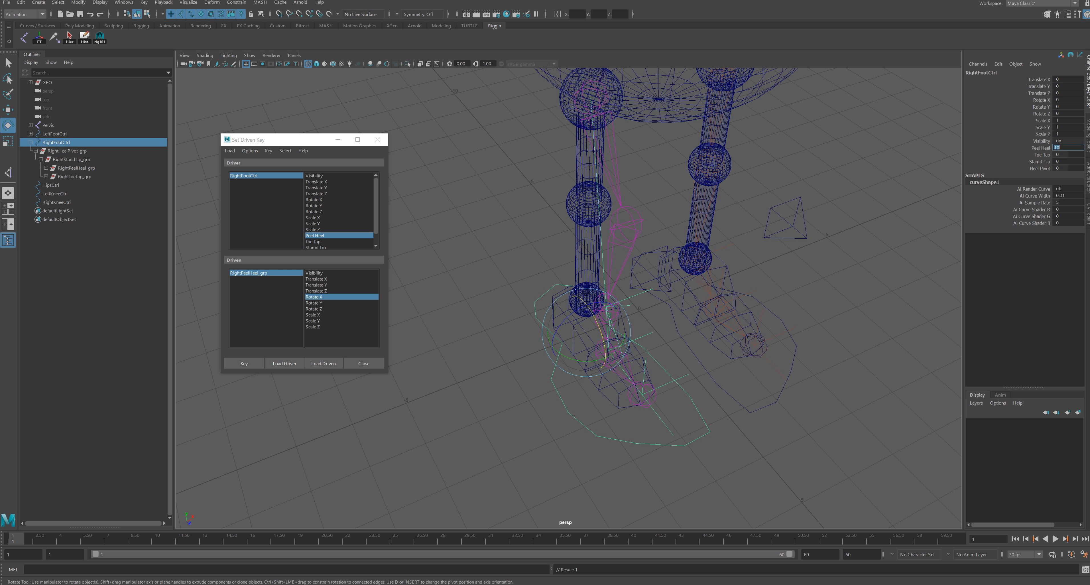
pyautogui.write('0')
pyautogui.press('Return')
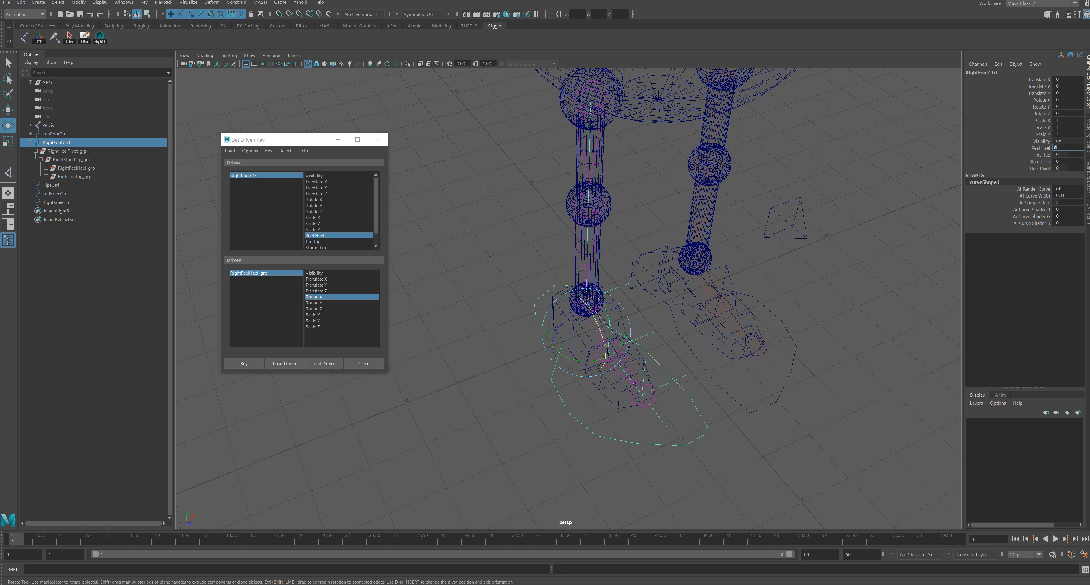
# Step: Load RightToeTap_grp as driven and key its Rotate X to RightFootCtrl's Toe Tap at the zero pose
pyautogui.click(75, 176)
pyautogui.click(323, 363)
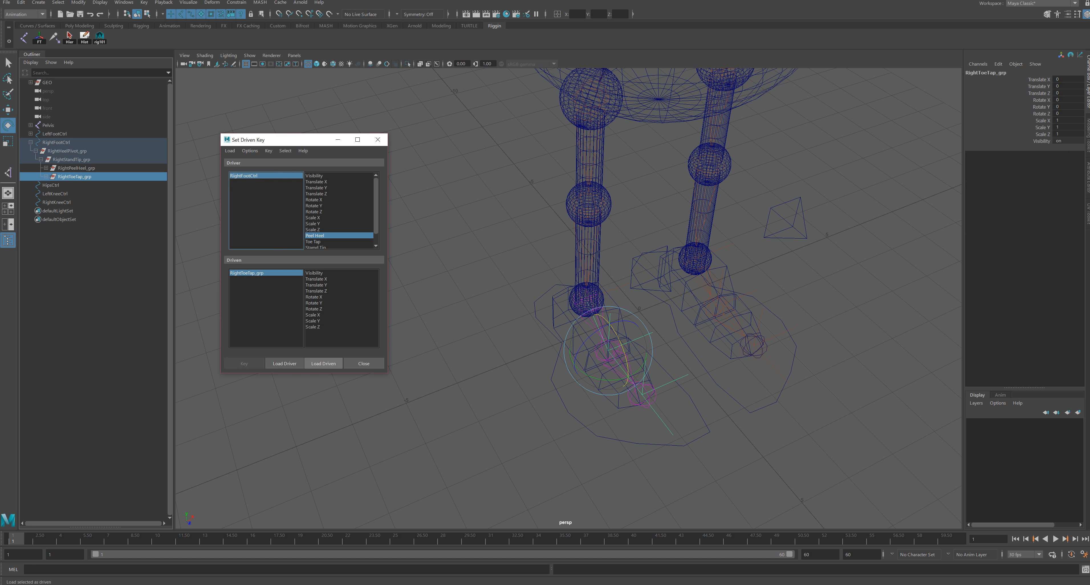
pyautogui.click(313, 242)
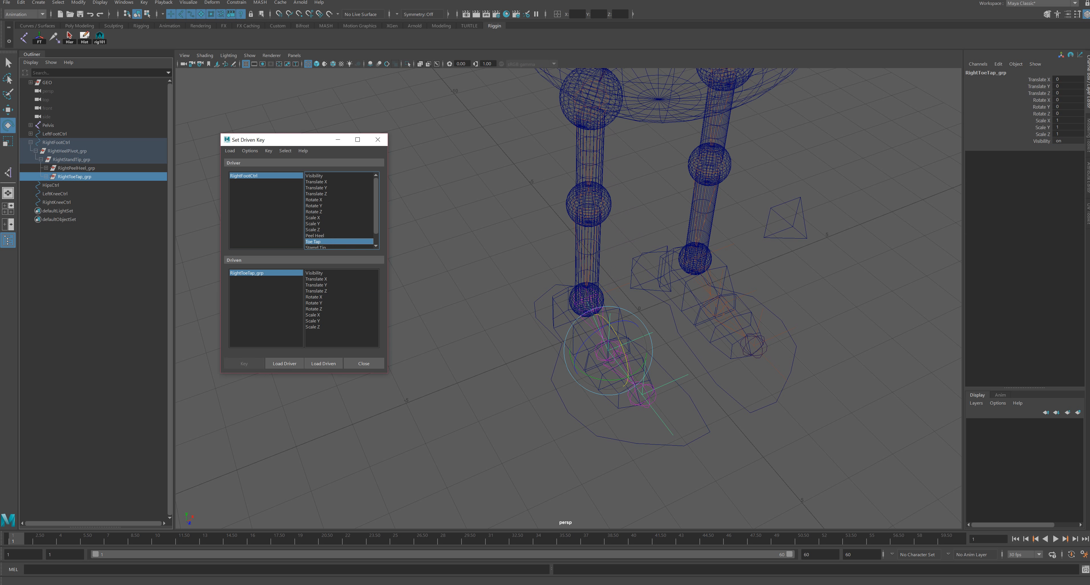
pyautogui.click(314, 297)
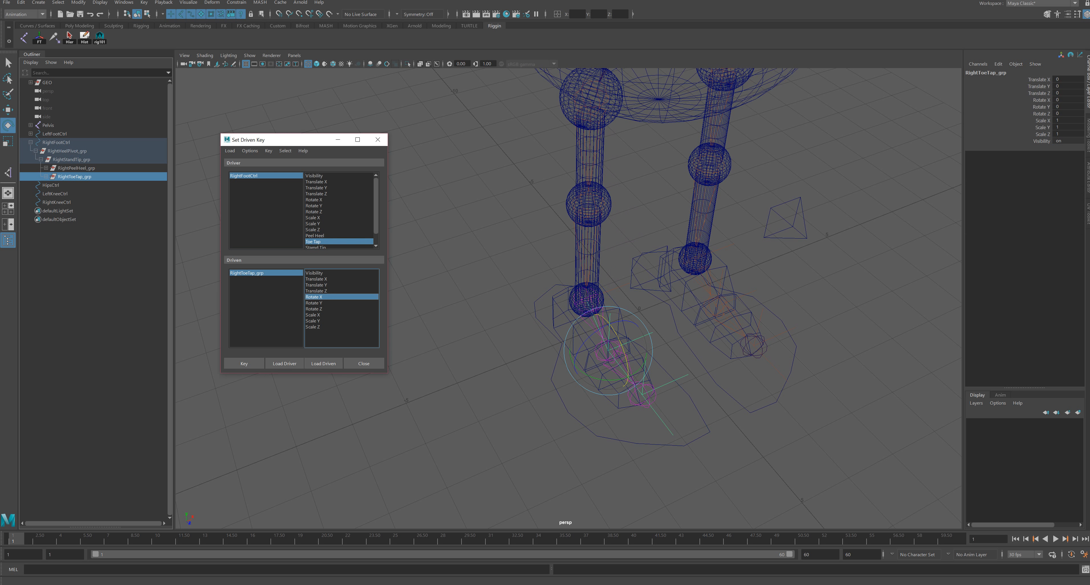
pyautogui.click(247, 273)
pyautogui.click(244, 175)
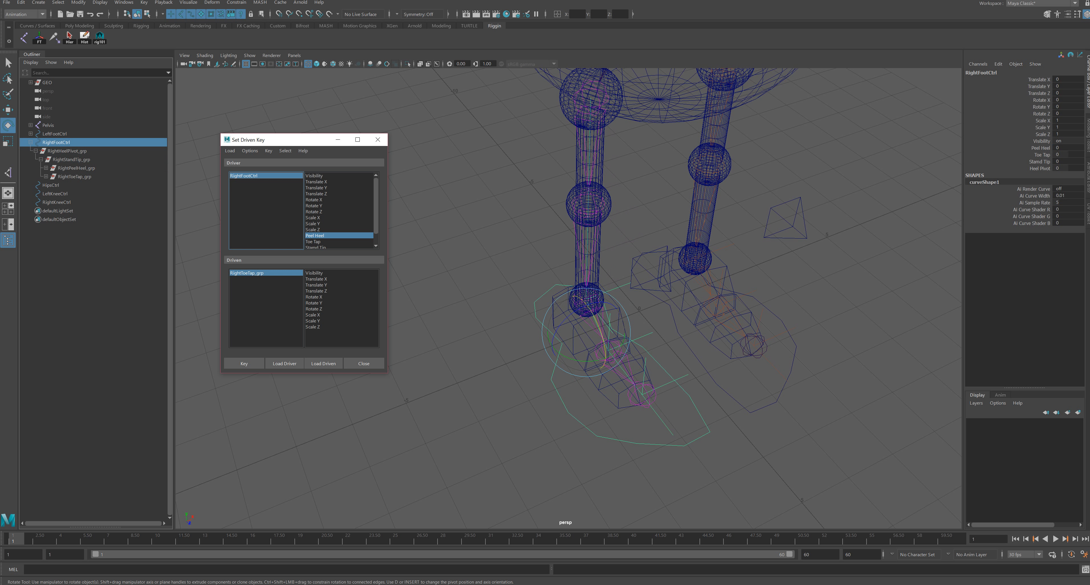
pyautogui.click(314, 297)
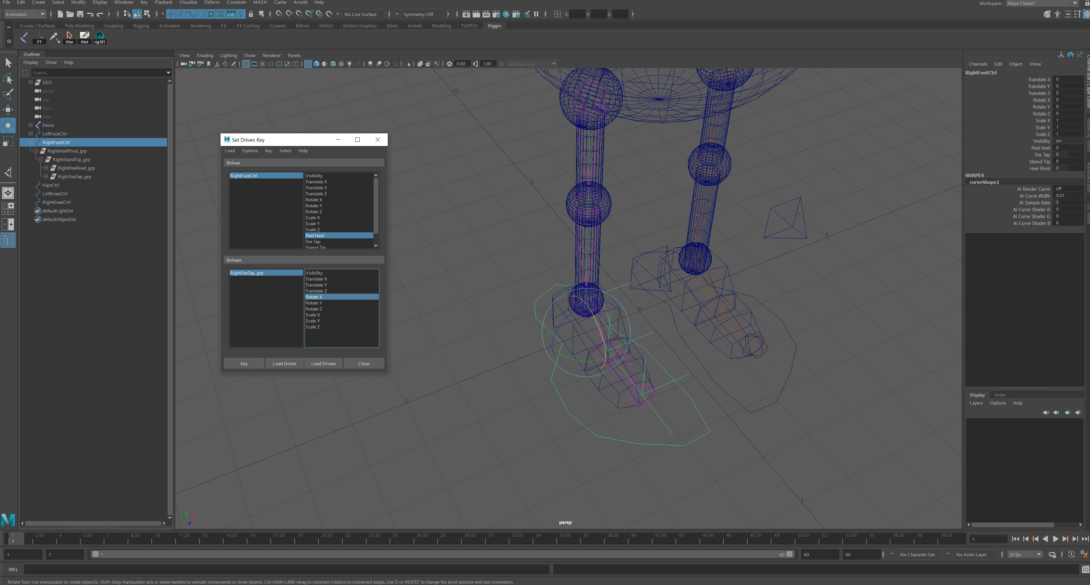
pyautogui.click(313, 241)
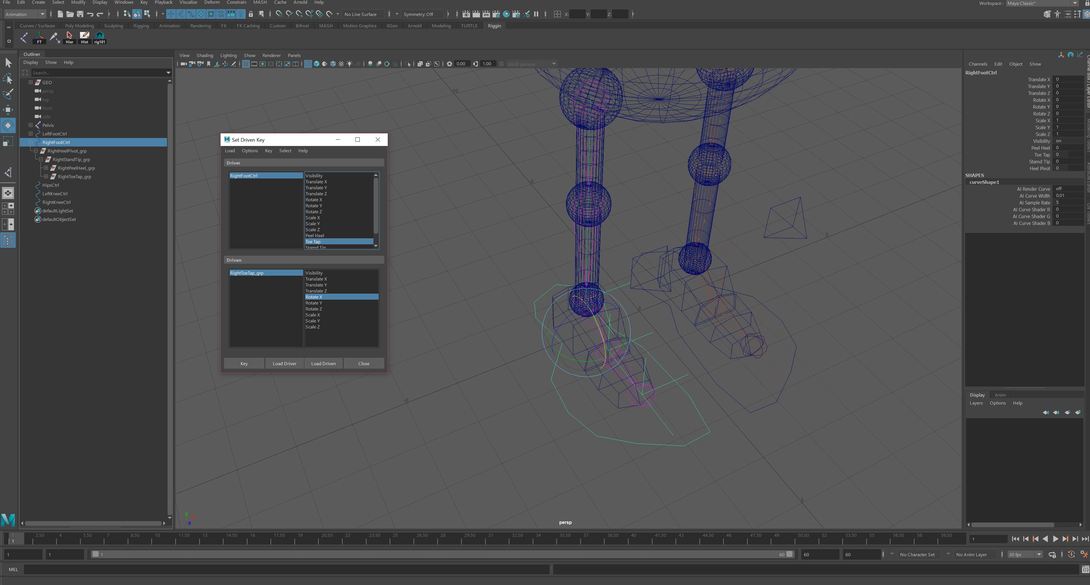
pyautogui.click(244, 363)
# Step: Set RightFootCtrl's Toe Tap to -10, rotate RightToeTap_grp upward in negative X, and key the pose
pyautogui.click(244, 175)
pyautogui.click(1064, 154)
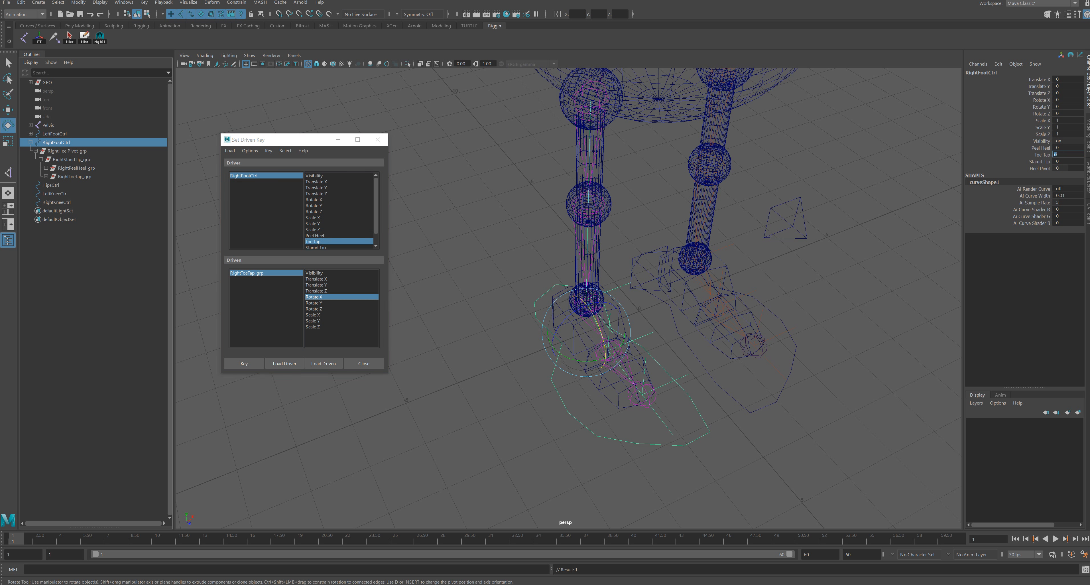
pyautogui.press('Return')
pyautogui.click(248, 273)
pyautogui.moveTo(628, 369); pyautogui.dragTo(610, 323)
pyautogui.click(245, 363)
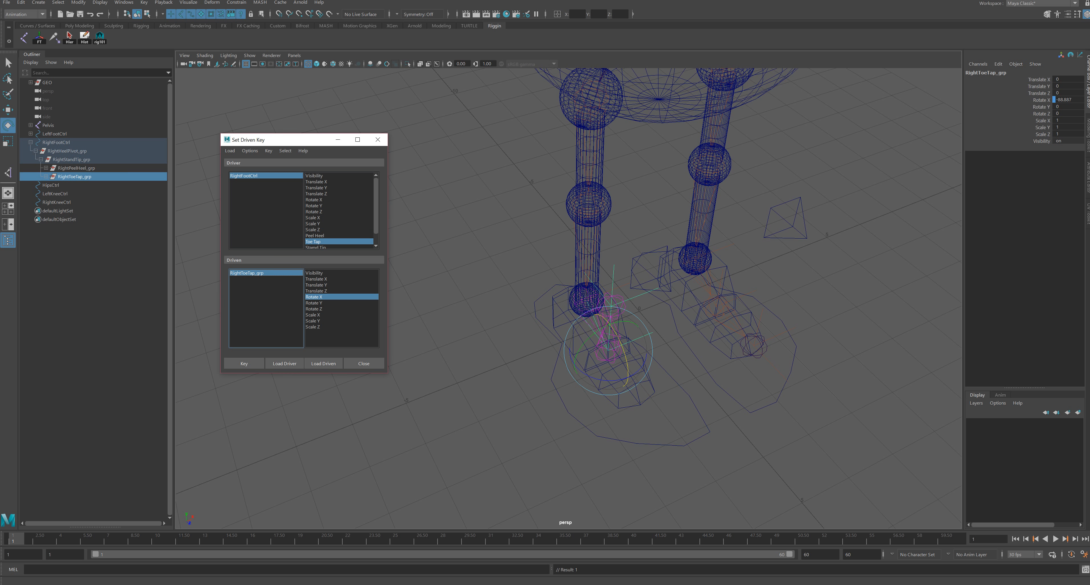
# Step: Set RightFootCtrl's Toe Tap to 10, rotate RightToeTap_grp downward in positive X, and key the pose
pyautogui.click(244, 175)
pyautogui.click(1068, 155)
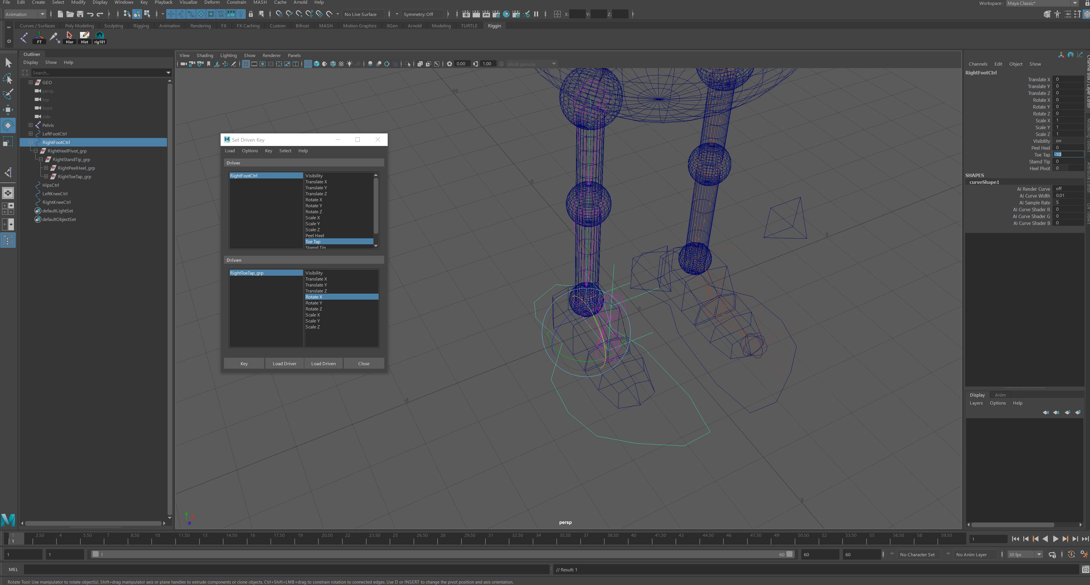
pyautogui.write('10')
pyautogui.press('Return')
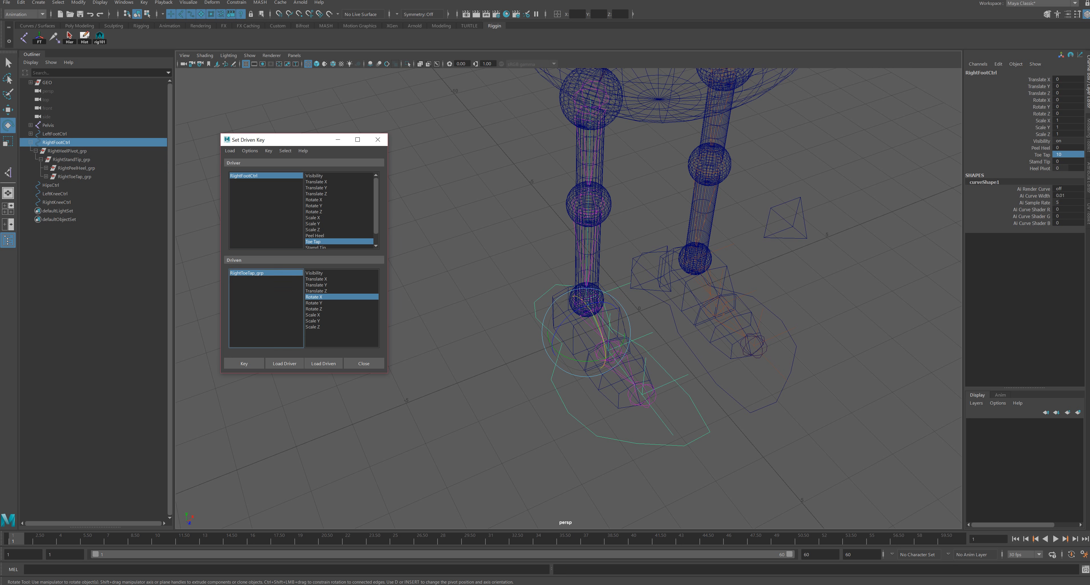
pyautogui.click(247, 273)
pyautogui.moveTo(619, 337); pyautogui.dragTo(625, 387)
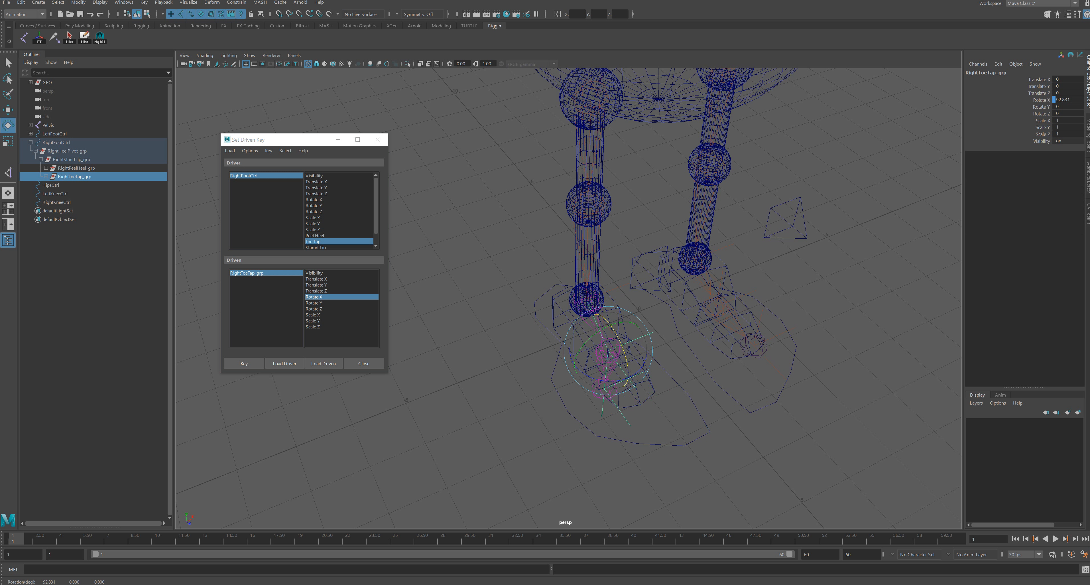
pyautogui.click(244, 363)
# Step: Reset RightFootCtrl's Toe Tap to 0
pyautogui.click(244, 176)
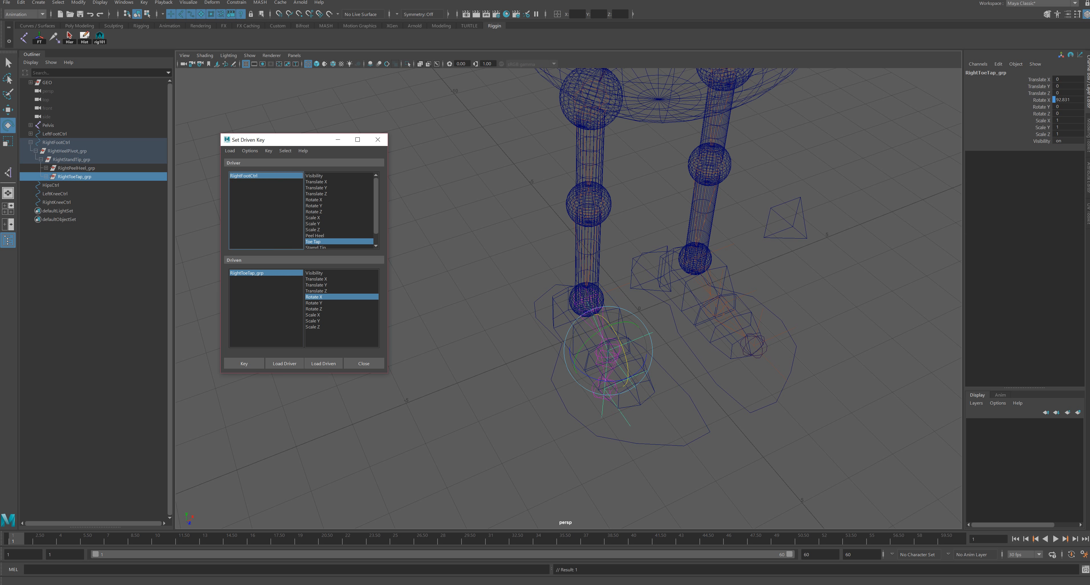
pyautogui.click(1061, 154)
pyautogui.write('0')
pyautogui.press('Return')
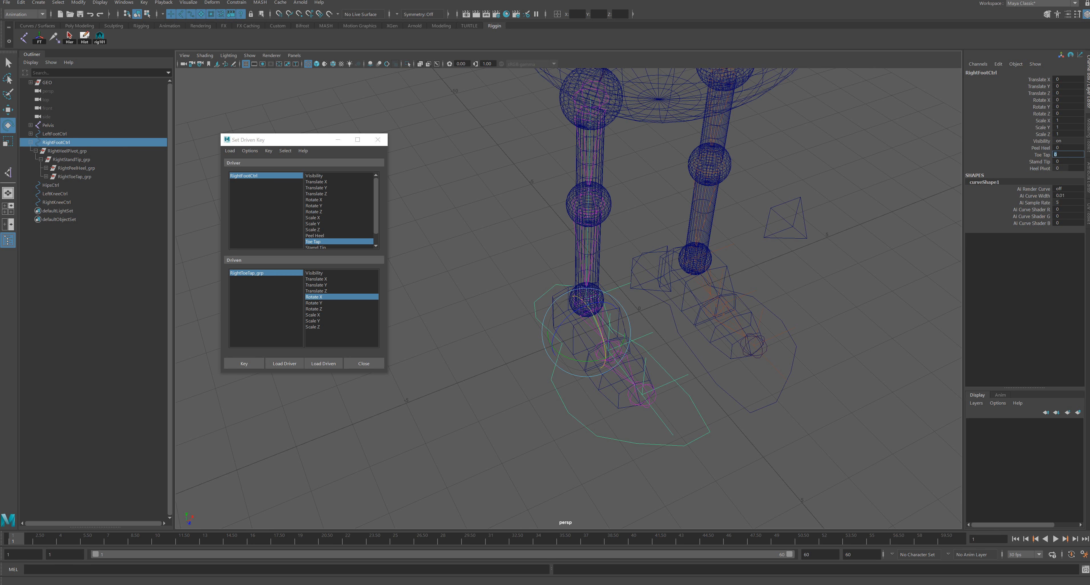
# Step: Load RightStandTip_grp as driven and key its Rotate X to RightFootCtrl's Stand Tip at the zero pose
pyautogui.click(71, 159)
pyautogui.click(323, 363)
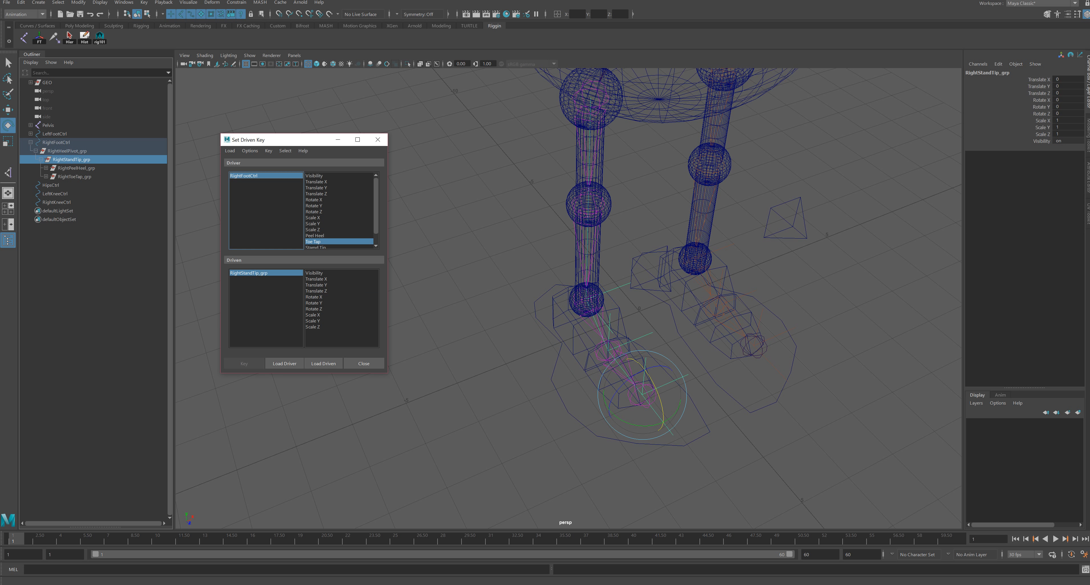
pyautogui.click(316, 247)
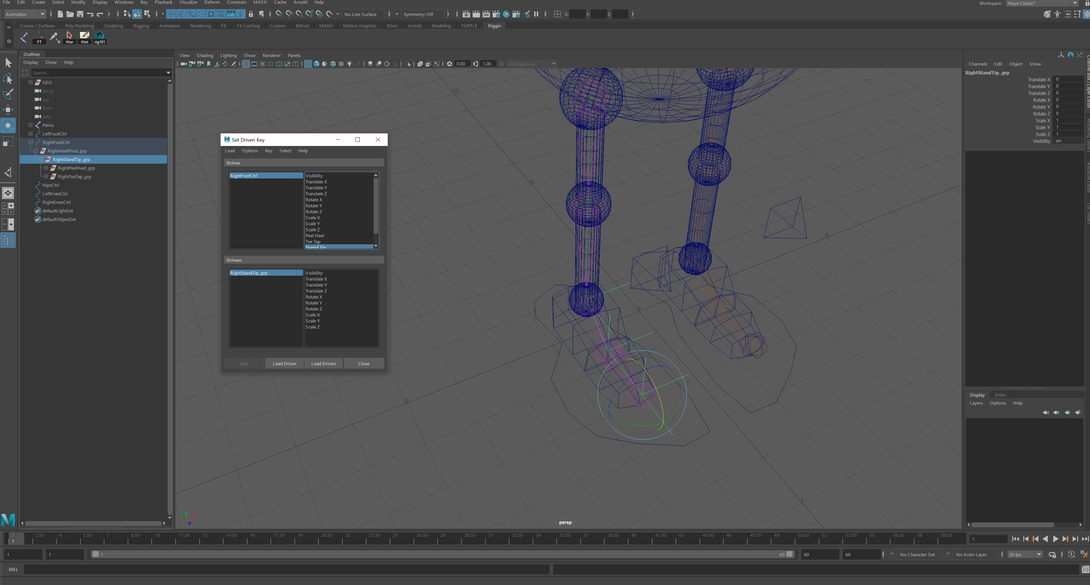
pyautogui.scroll(-1, 335, 232)
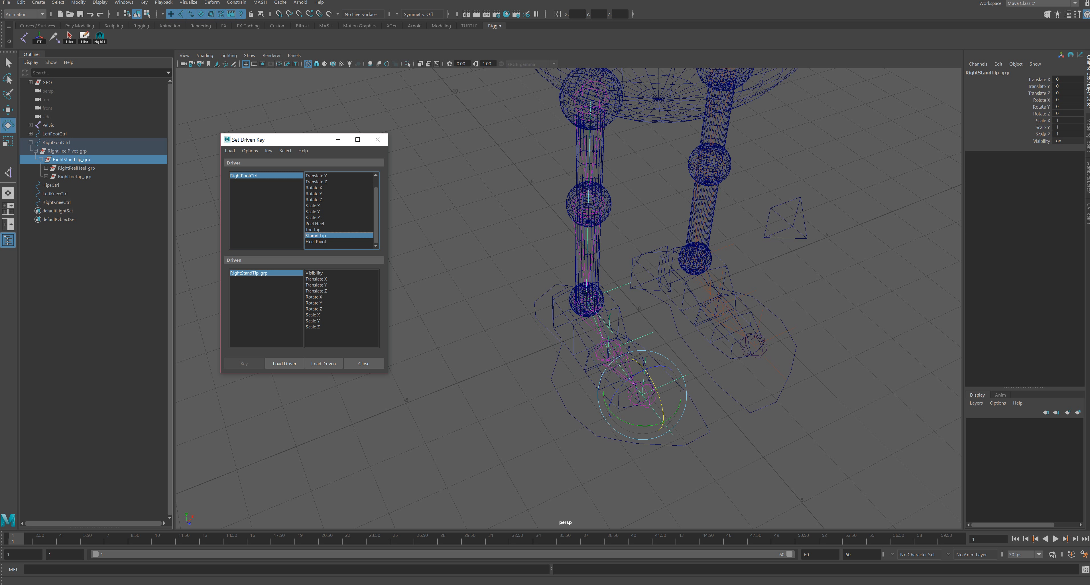
pyautogui.click(314, 296)
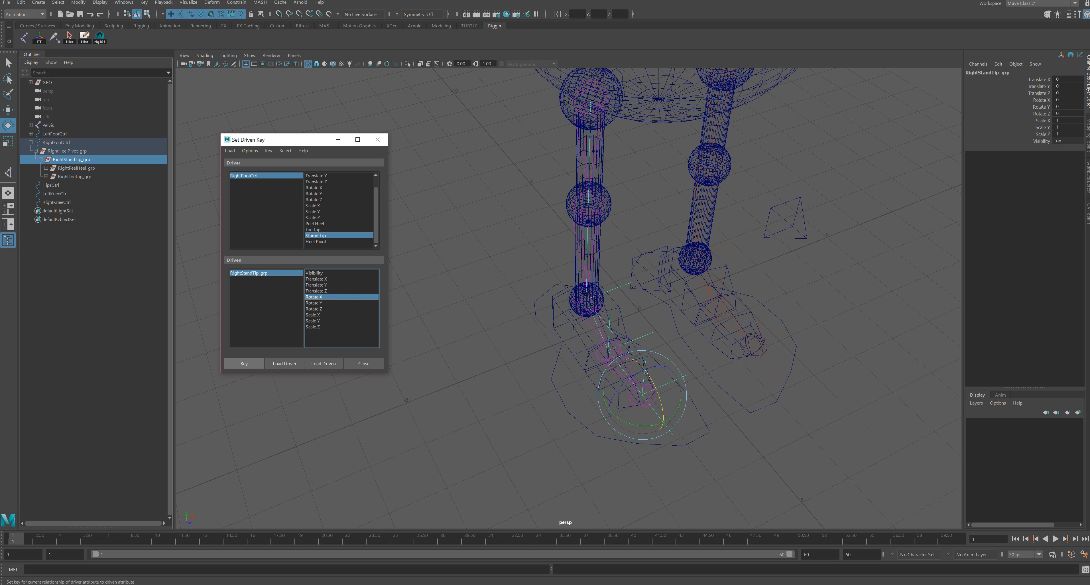
pyautogui.click(244, 363)
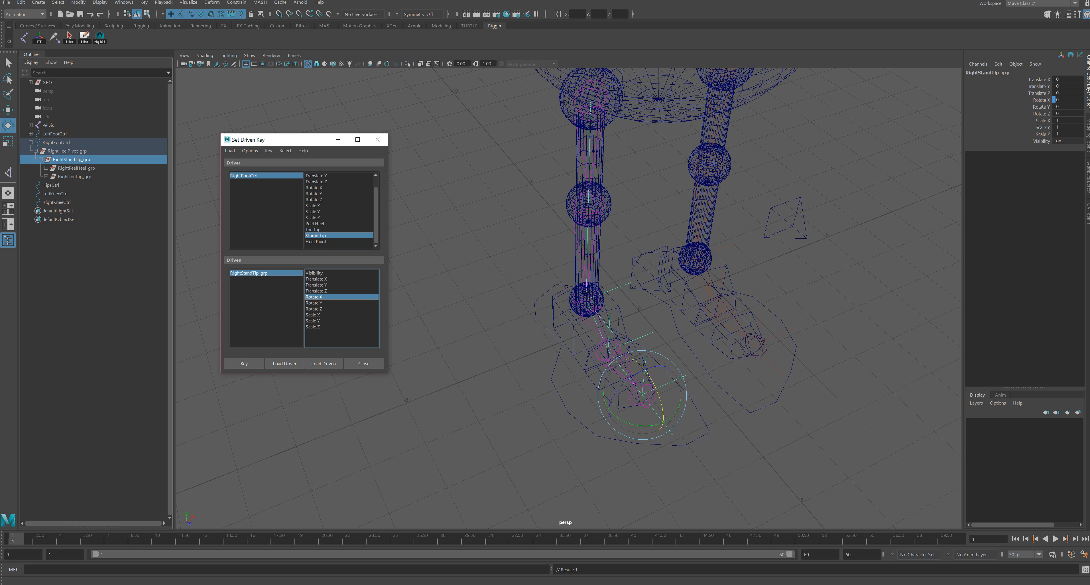
# Step: Set RightFootCtrl's Stand Tip to 10, rotate RightStandTip_grp about 40 degrees on X, and key the pose
pyautogui.click(243, 176)
pyautogui.click(1062, 162)
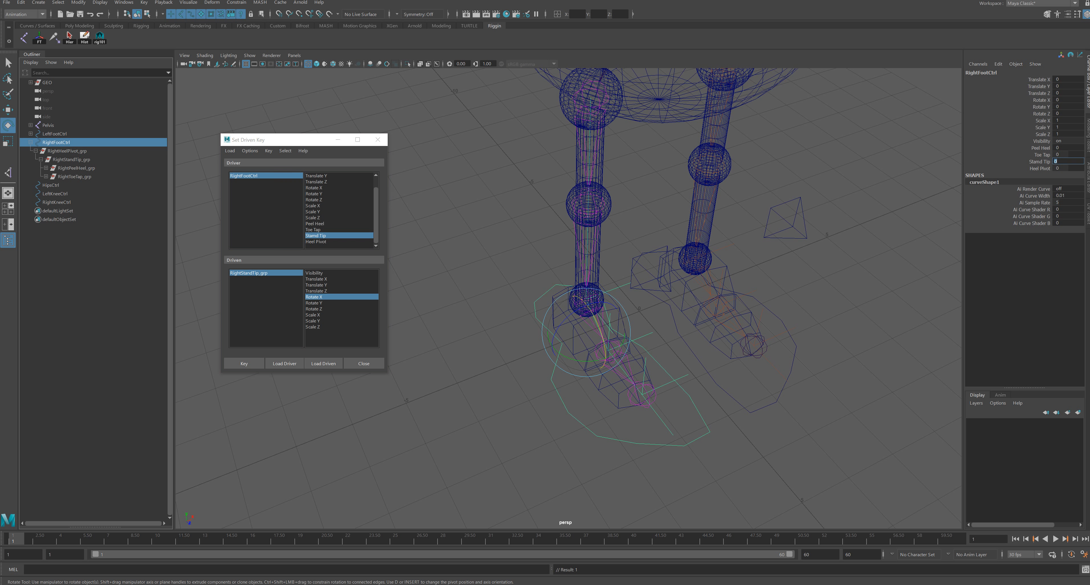
pyautogui.write('10')
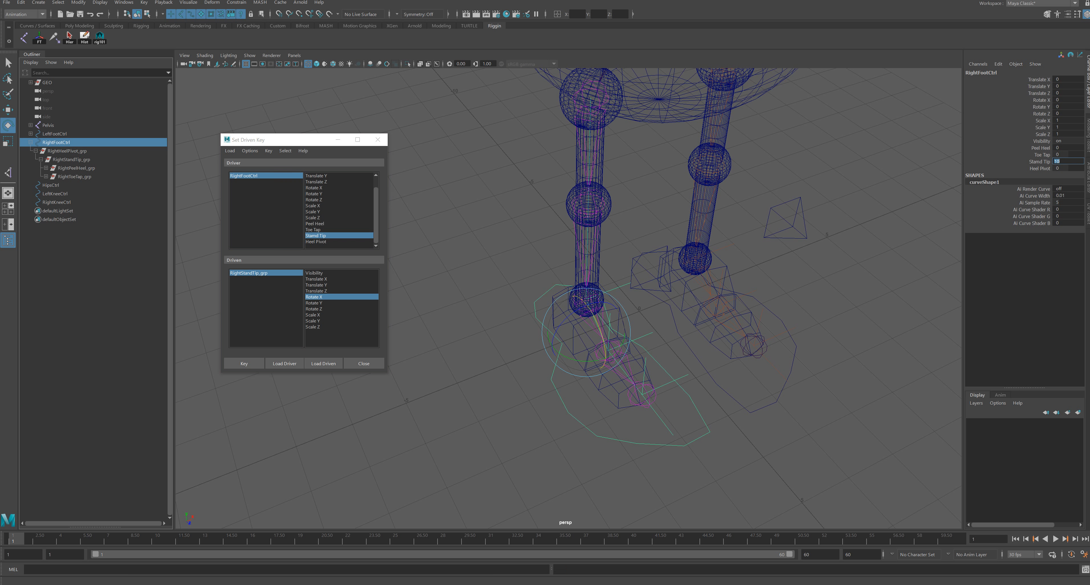
pyautogui.click(249, 273)
pyautogui.moveTo(652, 382); pyautogui.dragTo(659, 401)
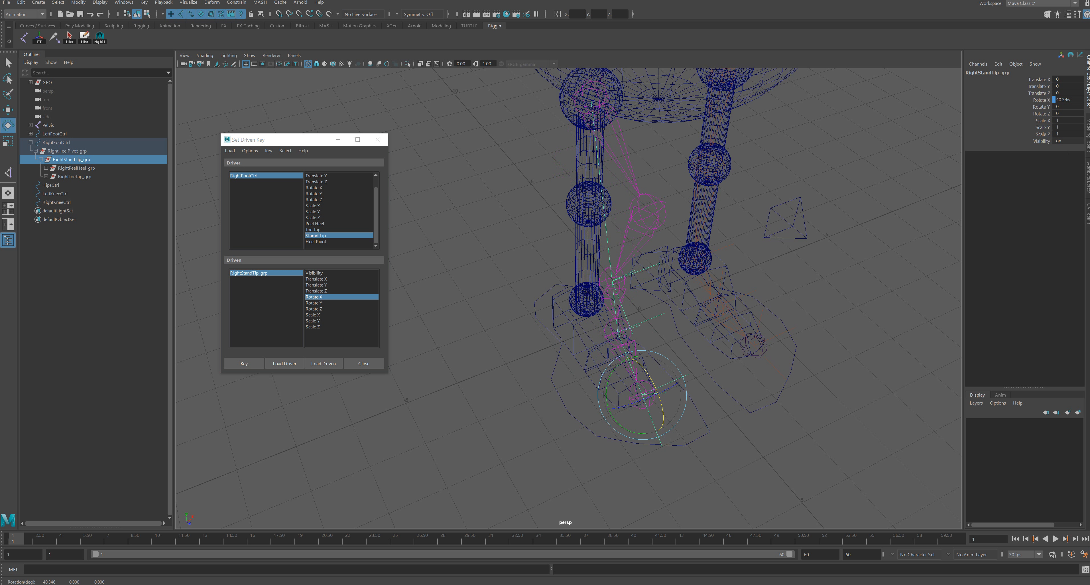
pyautogui.click(244, 363)
# Step: Reset RightFootCtrl's Stand Tip to 0
pyautogui.click(245, 176)
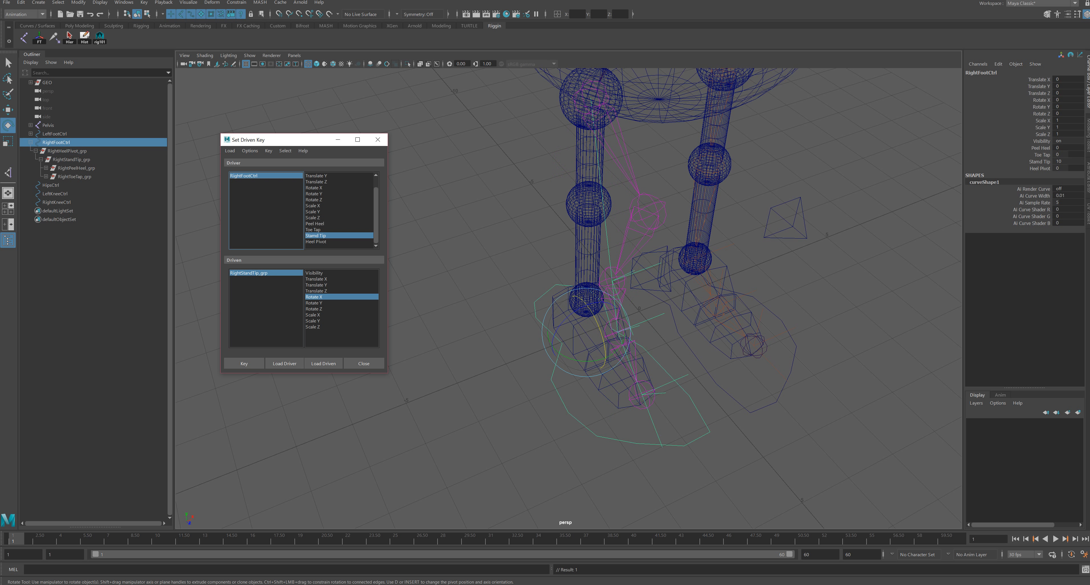
pyautogui.click(1063, 161)
pyautogui.write('0')
pyautogui.press('Return')
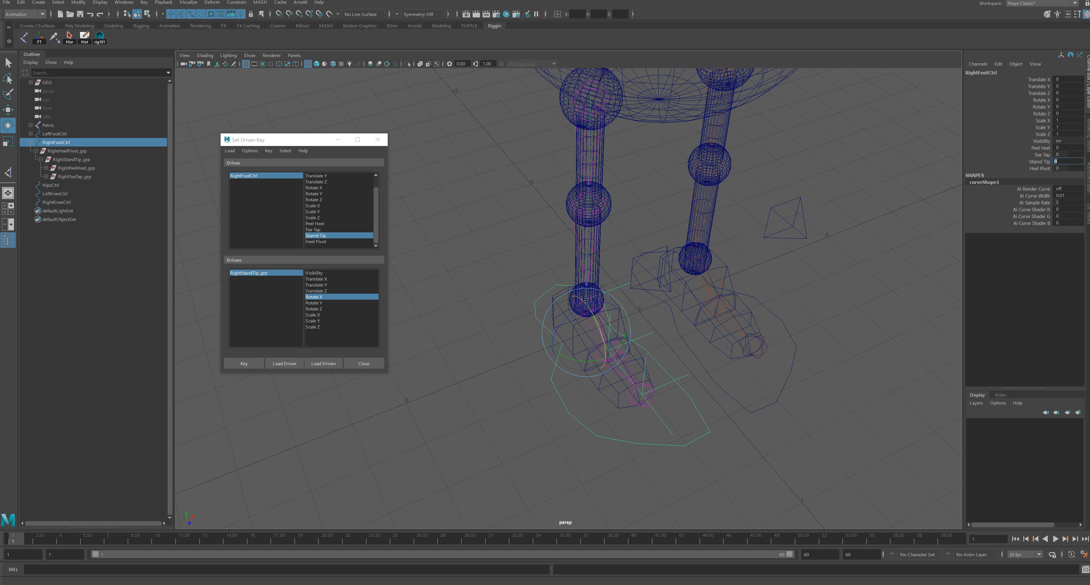
# Step: Load RightHeelPivot_grp as driven and key its Rotate Y to RightFootCtrl's Heel Pivot at the zero pose
pyautogui.click(316, 242)
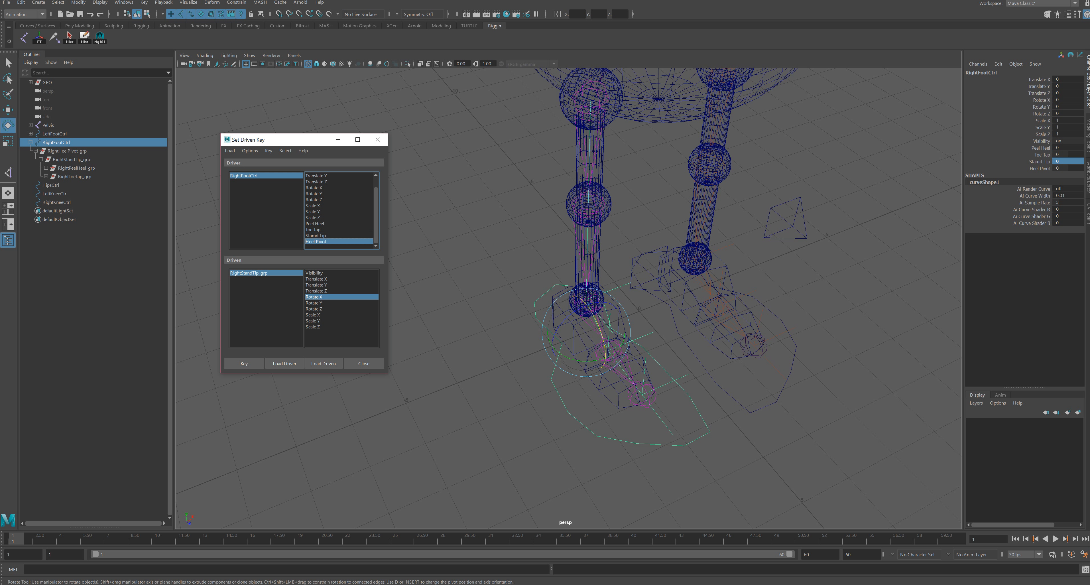
pyautogui.click(67, 151)
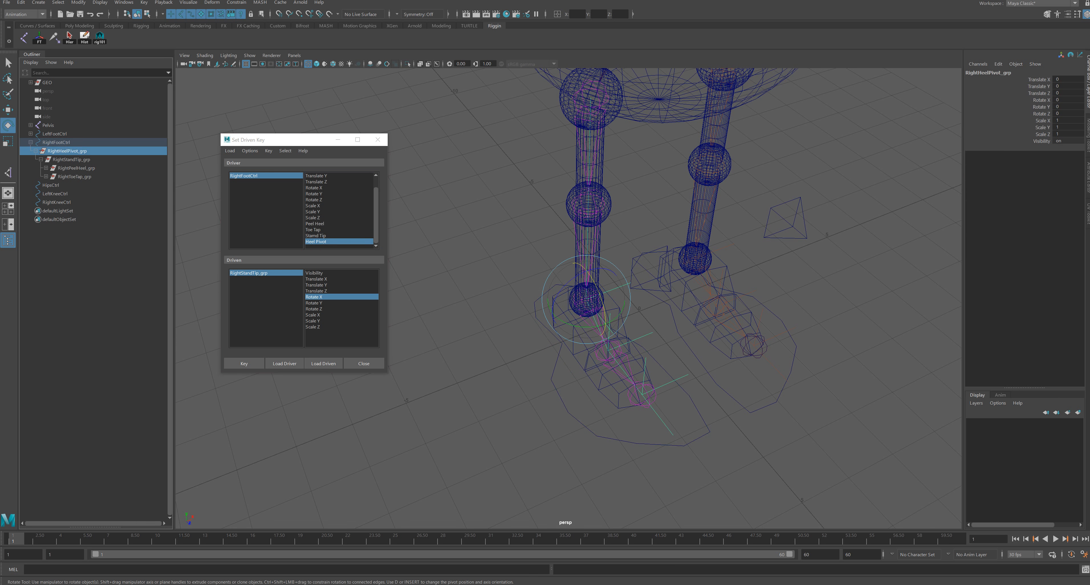
pyautogui.click(324, 363)
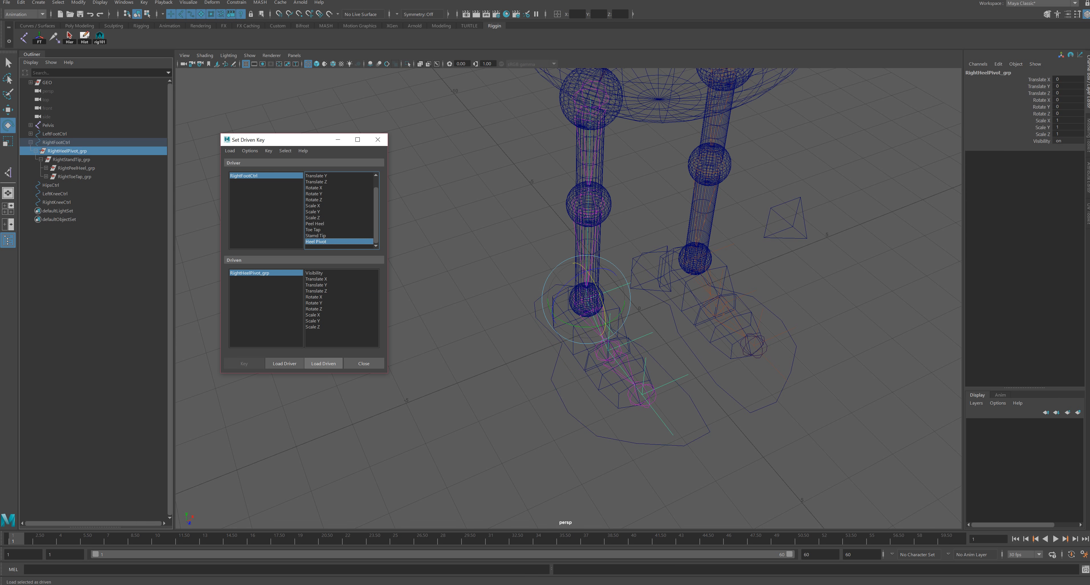
pyautogui.click(314, 303)
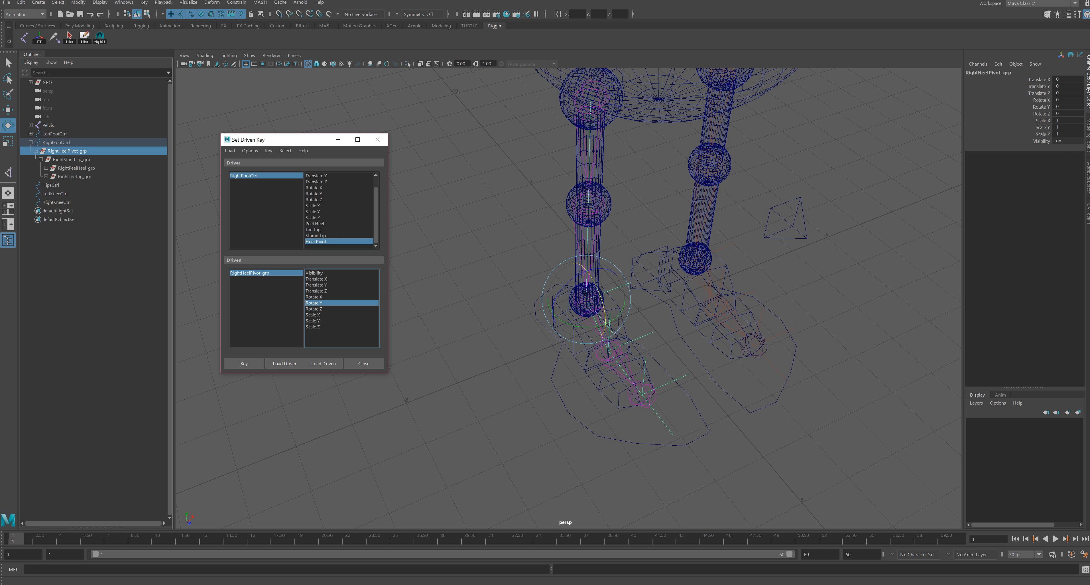
pyautogui.click(245, 363)
# Step: Set RightFootCtrl's Heel Pivot to -10
pyautogui.click(254, 175)
pyautogui.click(1068, 168)
pyautogui.write('-')
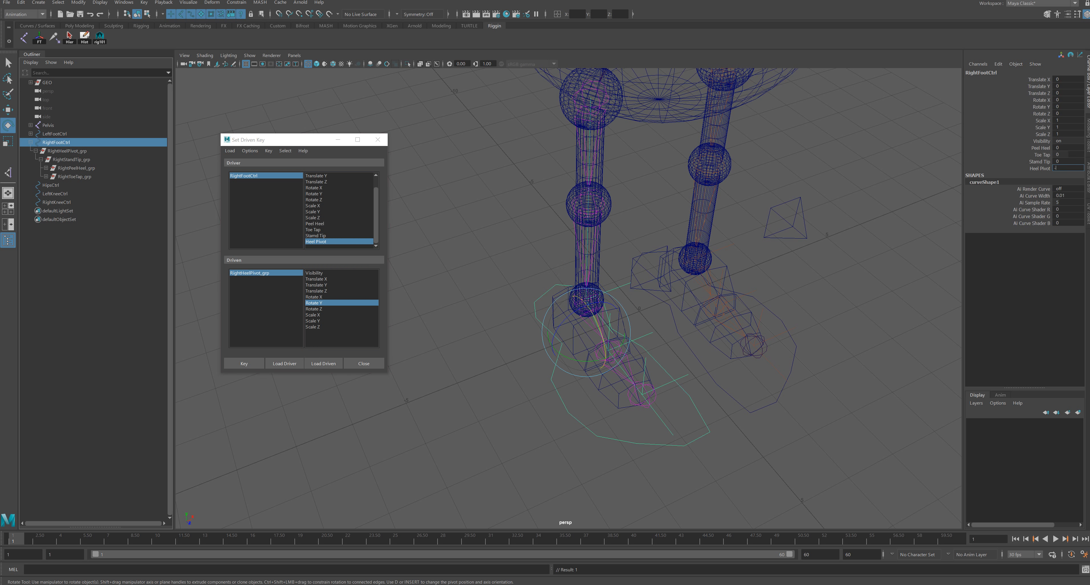
pyautogui.write('10')
pyautogui.press('Return')
pyautogui.click(250, 273)
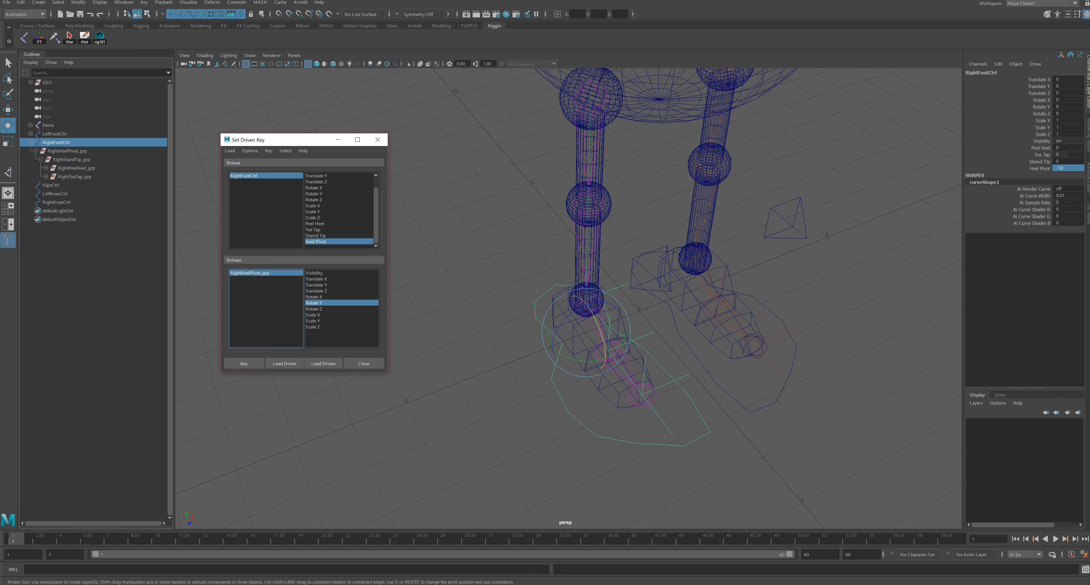
pyautogui.click(249, 272)
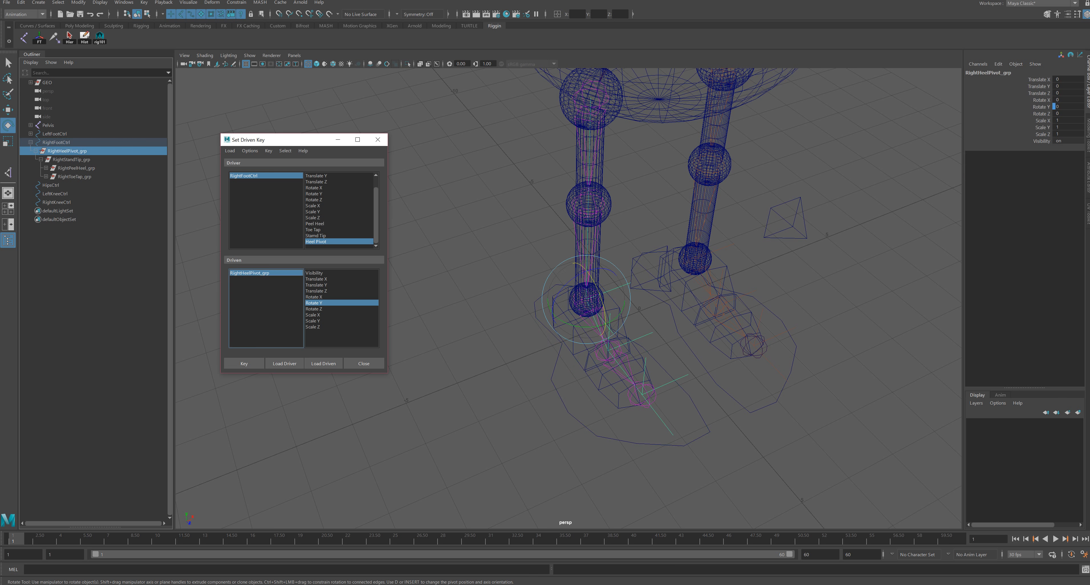
pyautogui.moveTo(591, 324); pyautogui.dragTo(626, 305)
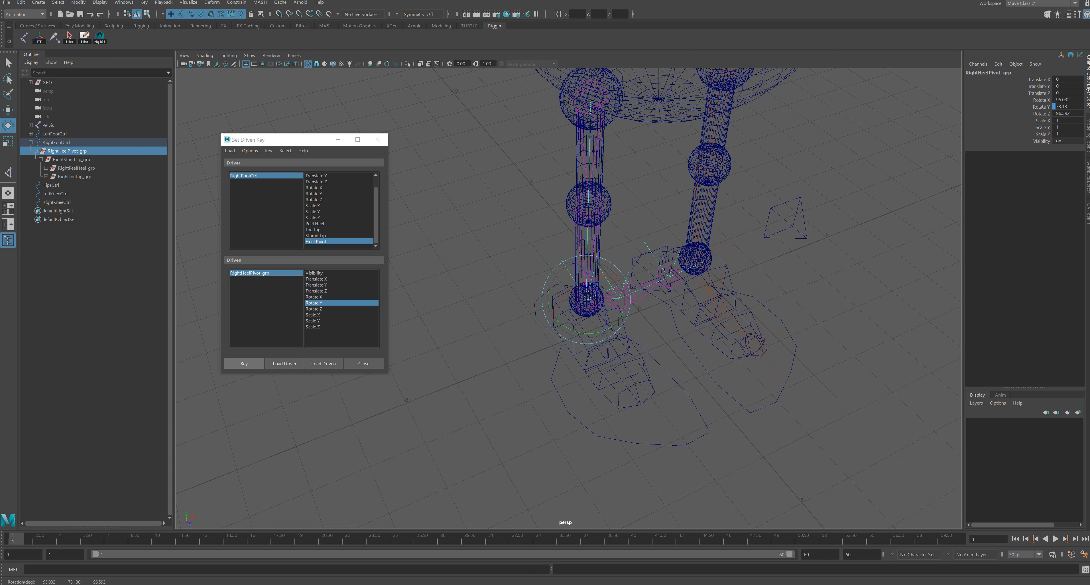
pyautogui.click(243, 363)
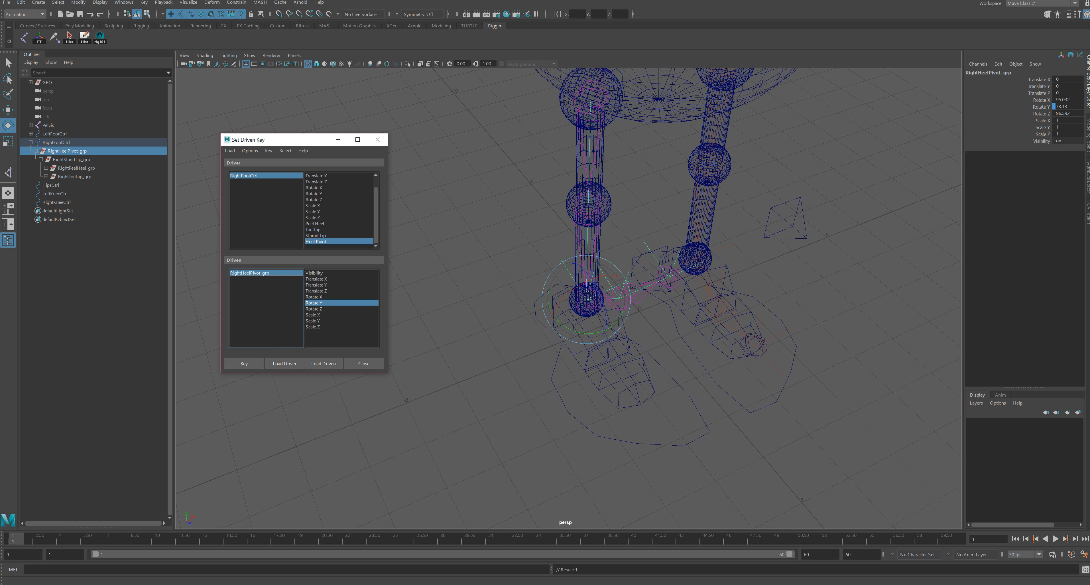
pyautogui.click(245, 176)
pyautogui.click(1063, 169)
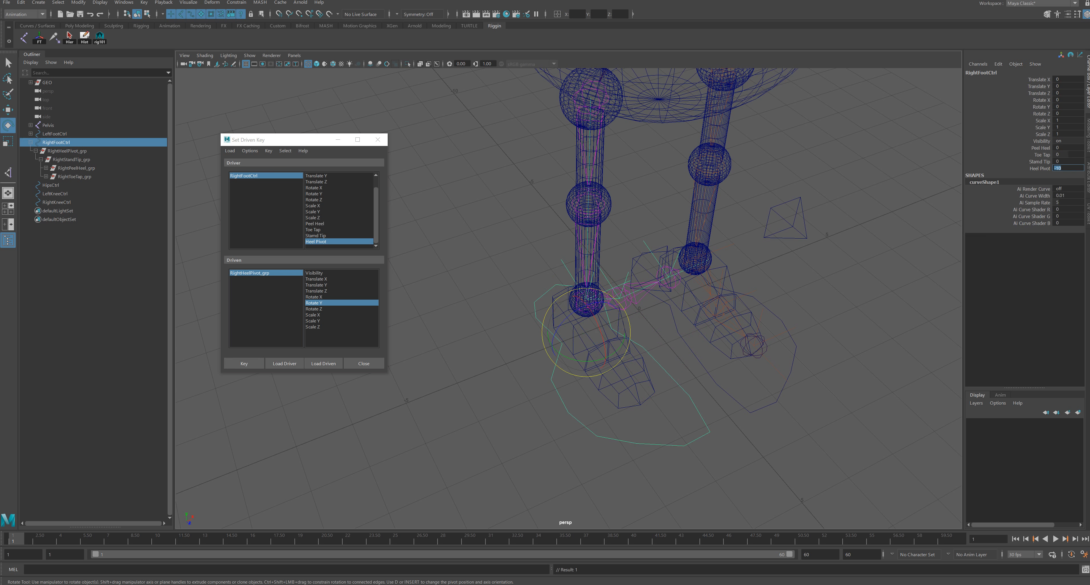
pyautogui.write('10')
pyautogui.press('Return')
pyautogui.keyDown('alt'); pyautogui.moveTo(610, 322); pyautogui.dragTo(512, 303); pyautogui.keyUp('alt')
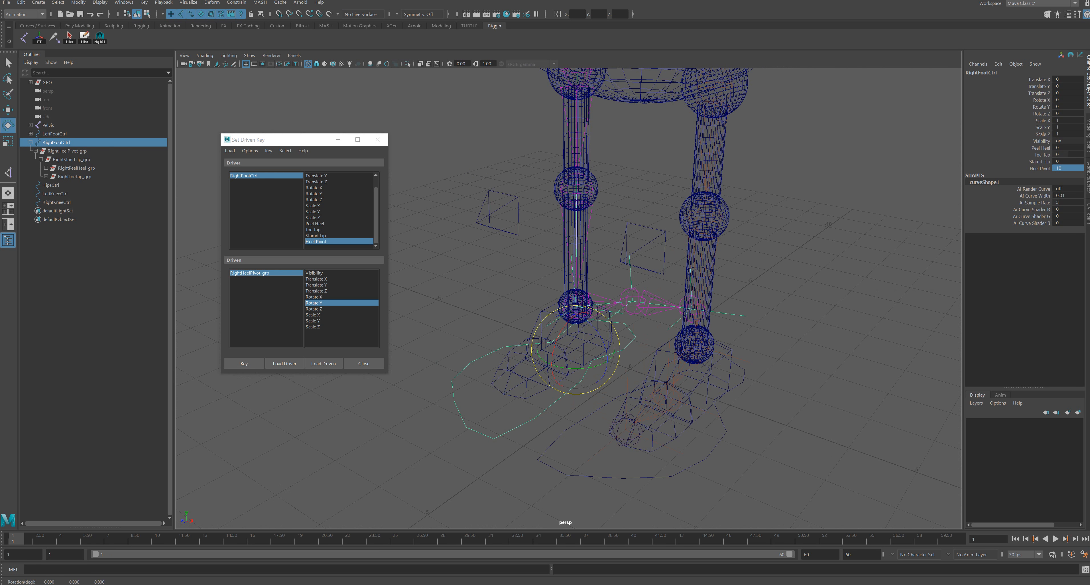
pyautogui.hotkey('ctrl', 'z')
pyautogui.hotkey('ctrl', 'z')
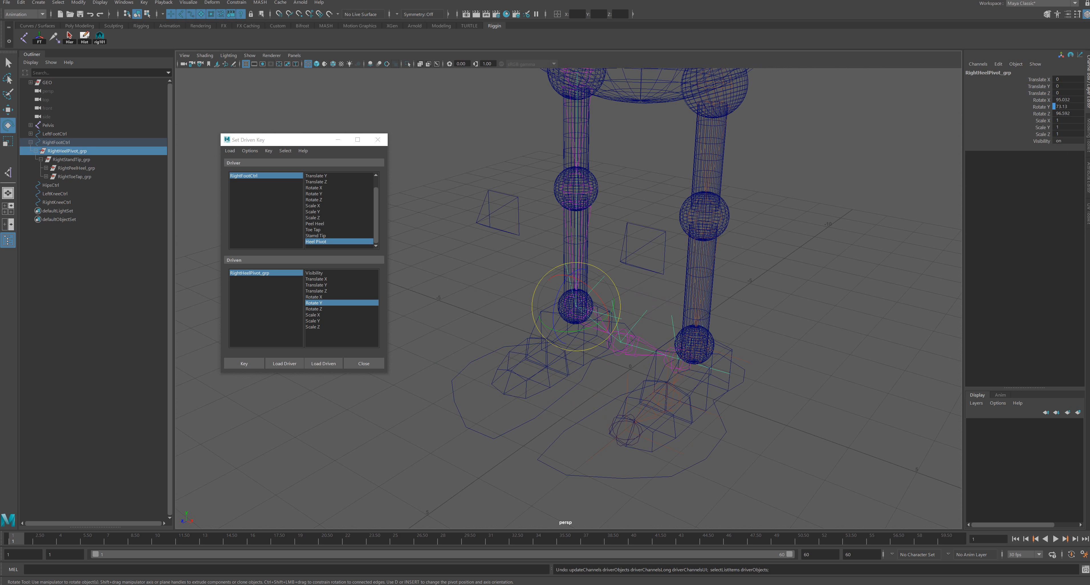
pyautogui.hotkey('ctrl', 'z')
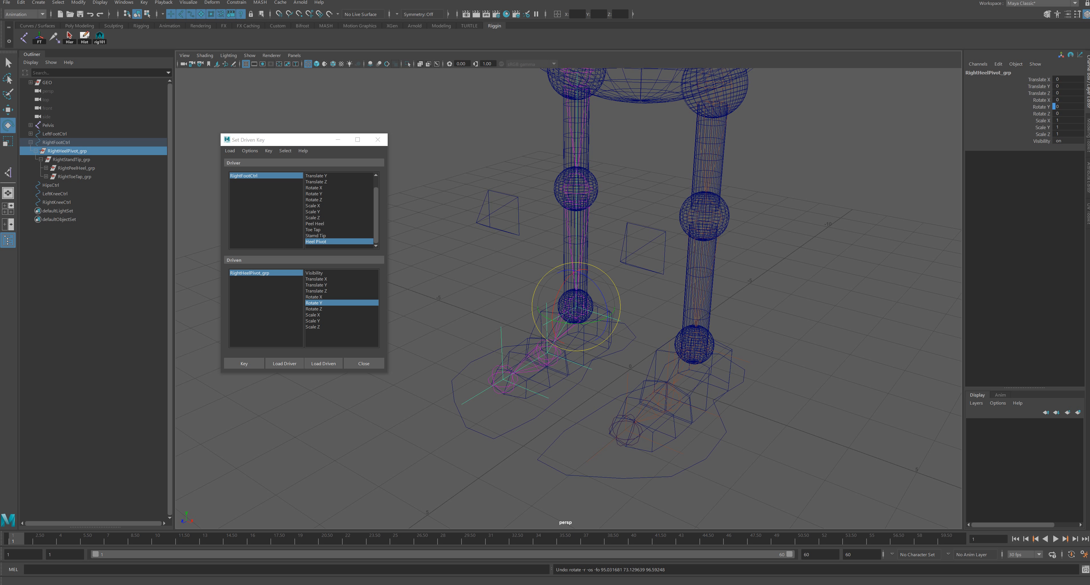
# Step: Rotate RightHeelPivot_grp about 87 degrees on Y only and key the pose
pyautogui.click(244, 175)
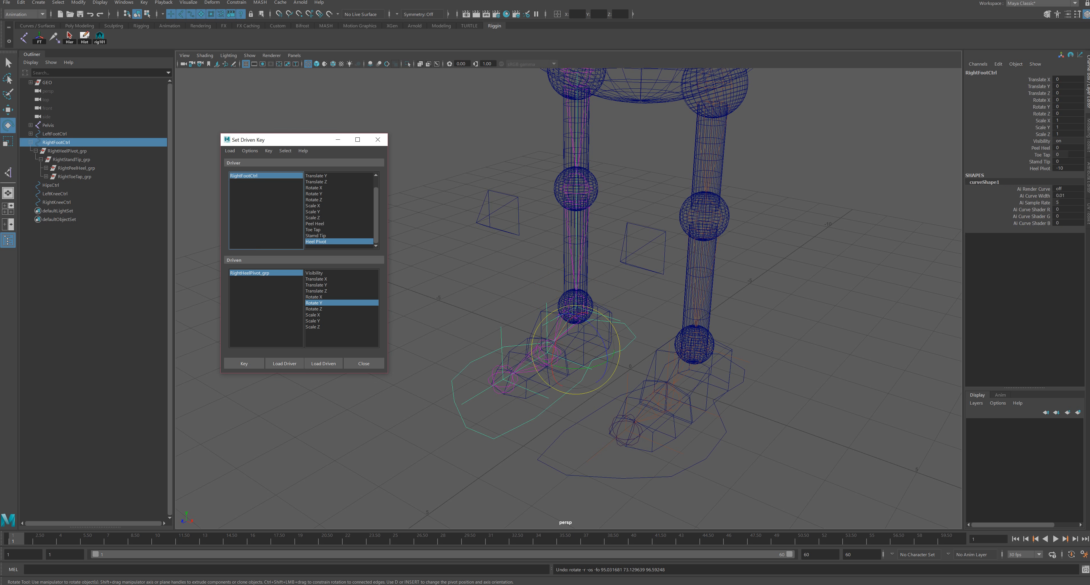
pyautogui.click(250, 272)
pyautogui.moveTo(552, 320); pyautogui.dragTo(605, 318)
pyautogui.click(244, 363)
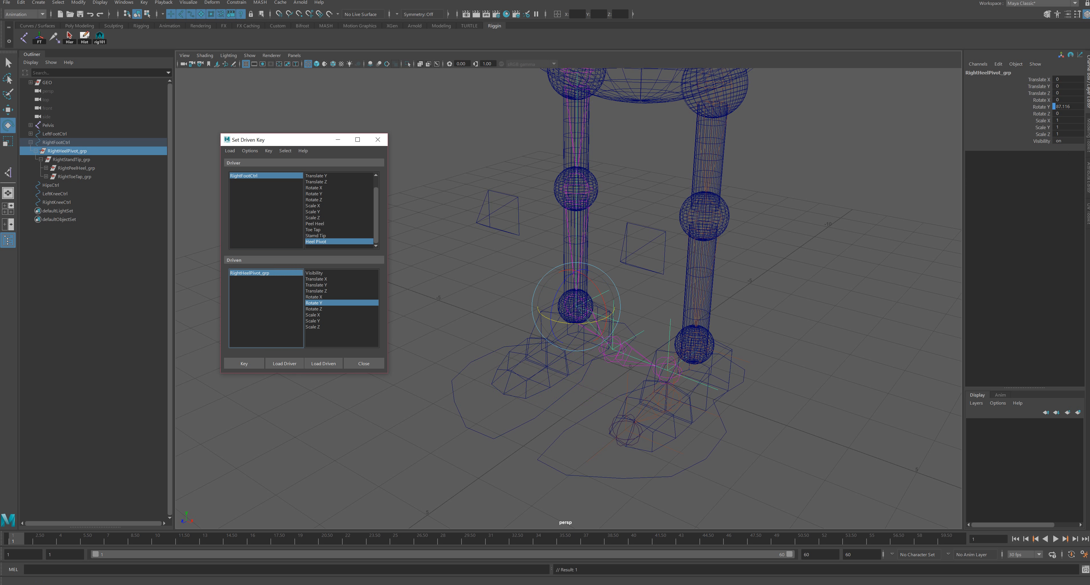
# Step: Set RightFootCtrl's Heel Pivot to 10, rotate RightHeelPivot_grp to about -96 degrees on Y, and key the pose
pyautogui.click(244, 175)
pyautogui.click(1064, 168)
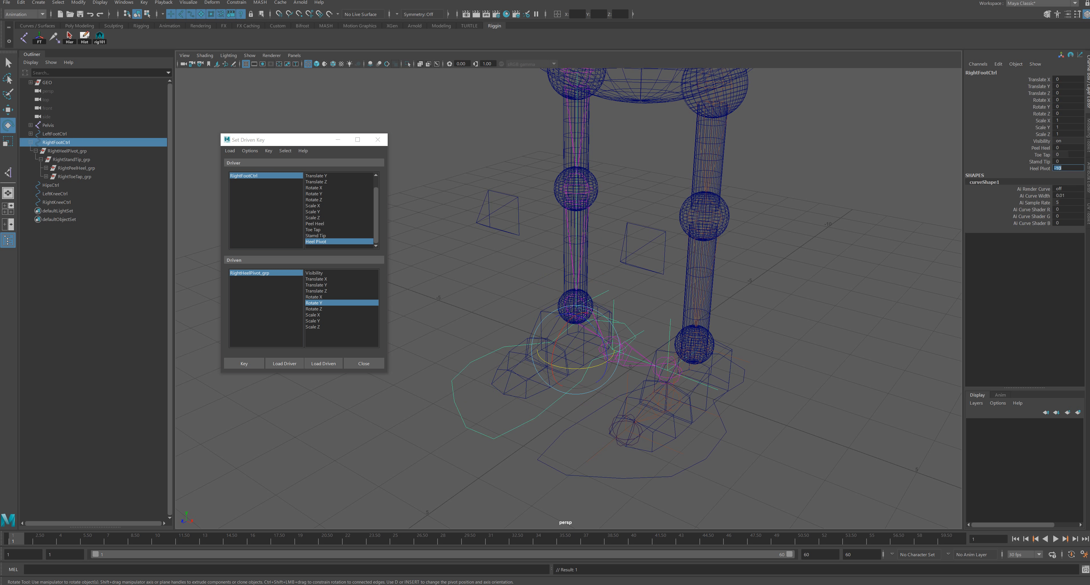
pyautogui.write('0')
pyautogui.press('Return')
pyautogui.click(249, 272)
pyautogui.moveTo(590, 322); pyautogui.dragTo(539, 312)
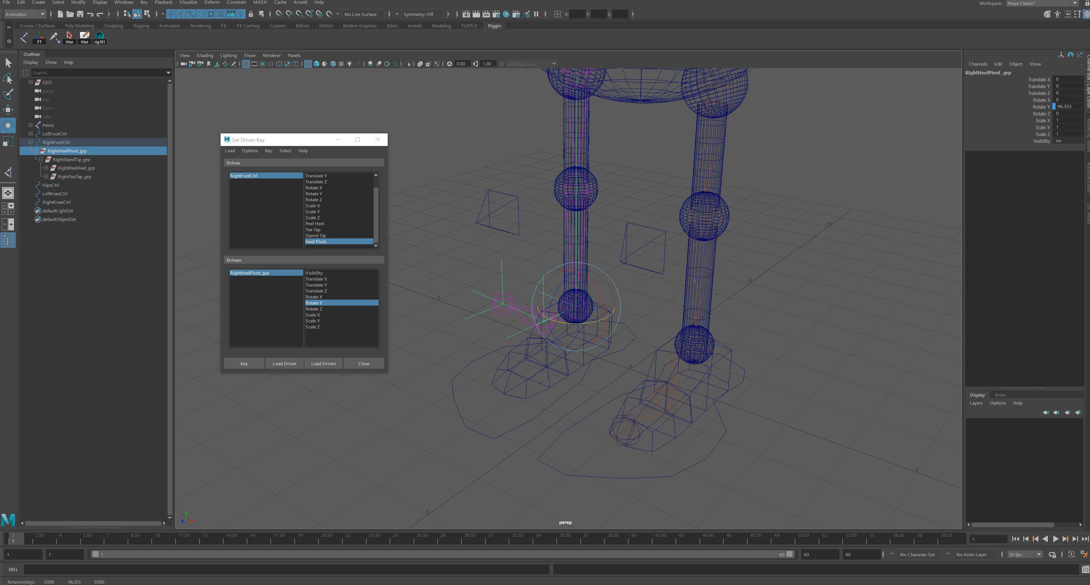
pyautogui.click(244, 363)
# Step: Reset RightFootCtrl's Heel Pivot to 0 and close the Set Driven Key window
pyautogui.click(254, 175)
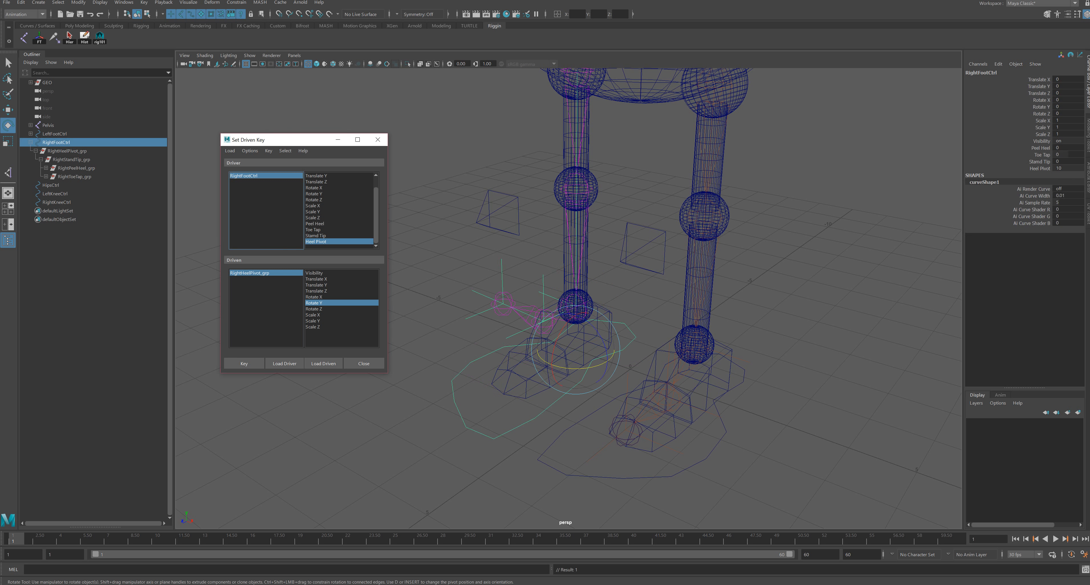
pyautogui.click(1039, 169)
pyautogui.moveTo(803, 296)
pyautogui.mouseDown(button='middle')
pyautogui.moveTo(711, 296)
pyautogui.moveTo(812, 296)
pyautogui.mouseUp(button='middle')
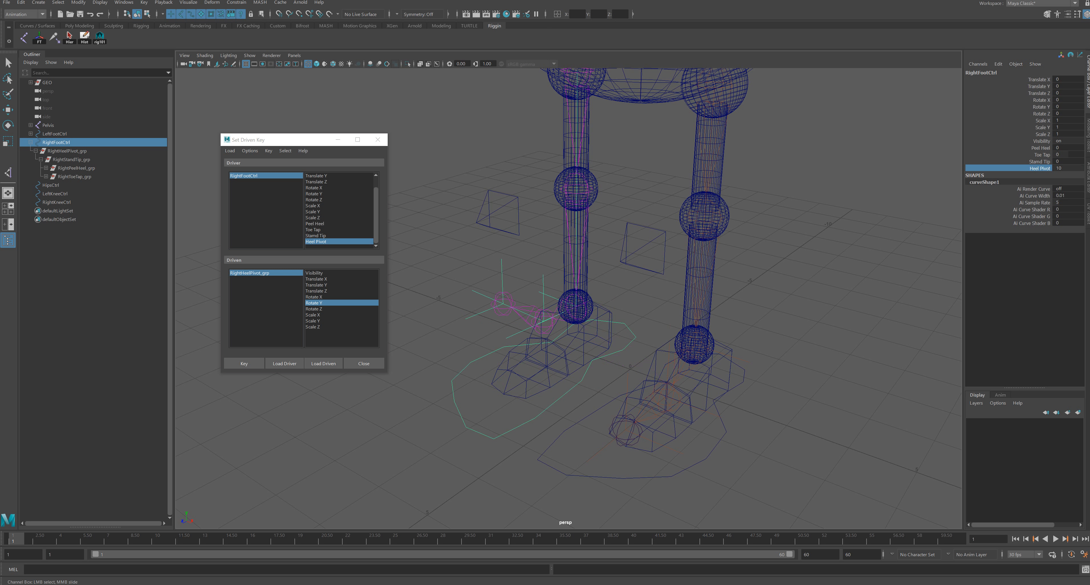
pyautogui.click(1067, 169)
pyautogui.write('0')
pyautogui.press('Return')
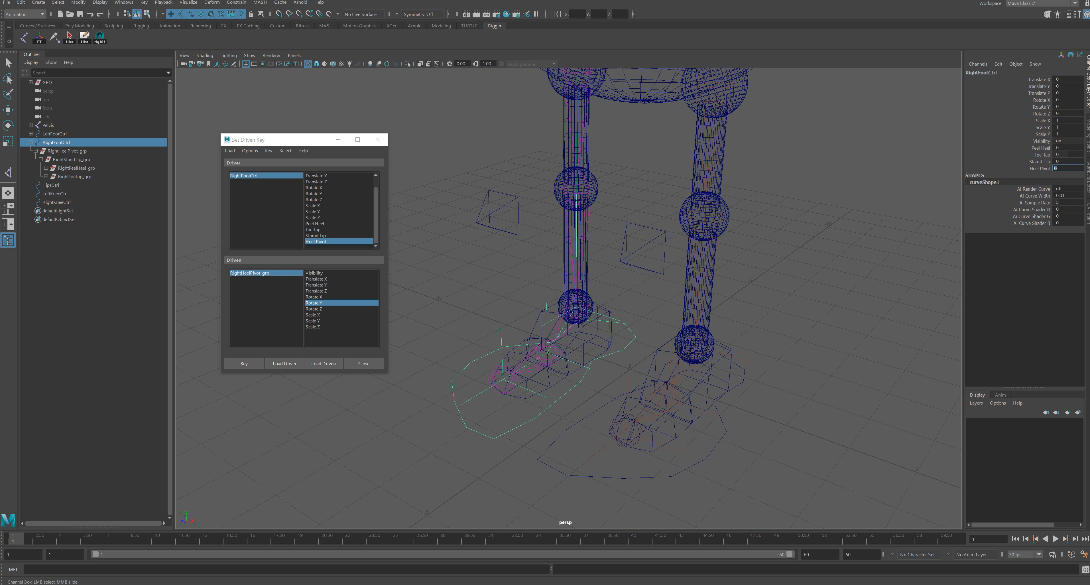
pyautogui.click(364, 363)
# Step: Apply a Pole Vector constraint from LeftKneeCtrl to the left ankle's IK handle
pyautogui.scroll(-3, 593, 296)
pyautogui.keyDown('alt'); pyautogui.moveTo(592, 275); pyautogui.dragTo(592, 330, button='middle'); pyautogui.keyUp('alt')
pyautogui.keyDown('alt'); pyautogui.moveTo(592, 330); pyautogui.dragTo(554, 290); pyautogui.keyUp('alt')
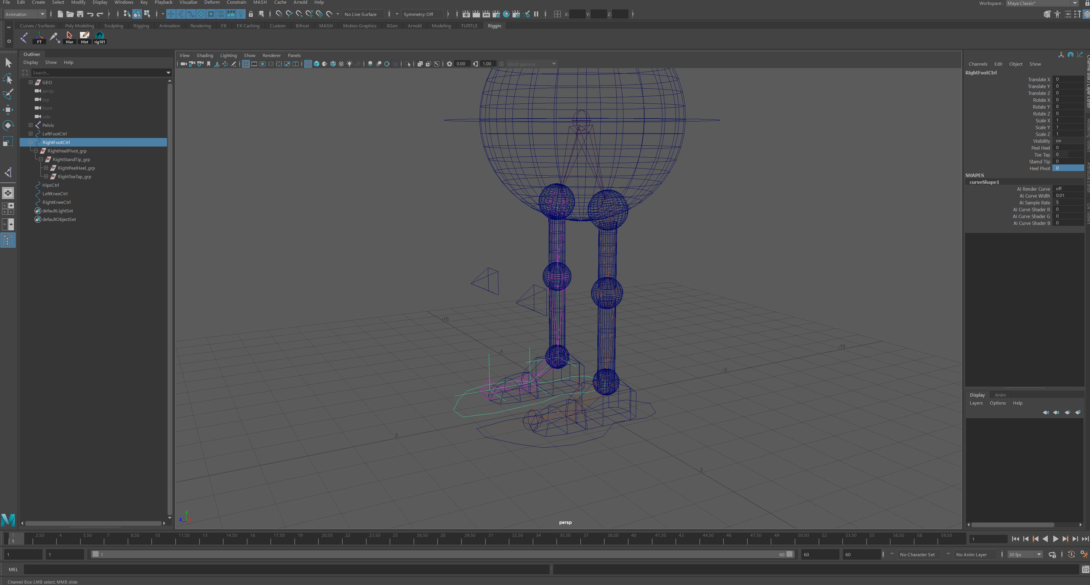
pyautogui.keyDown('alt'); pyautogui.moveTo(554, 290); pyautogui.dragTo(596, 304); pyautogui.keyUp('alt')
pyautogui.keyDown('alt'); pyautogui.moveTo(596, 305); pyautogui.dragTo(584, 298, button='middle'); pyautogui.keyUp('alt')
pyautogui.keyDown('alt'); pyautogui.moveTo(584, 297); pyautogui.dragTo(676, 296); pyautogui.keyUp('alt')
pyautogui.keyDown('alt'); pyautogui.moveTo(677, 296); pyautogui.dragTo(596, 313, button='middle'); pyautogui.keyUp('alt')
pyautogui.scroll(2, 601, 305)
pyautogui.click(646, 271)
pyautogui.press('e')
pyautogui.scroll(-1, 645, 271)
pyautogui.moveTo(646, 271)
pyautogui.keyDown('alt'); pyautogui.mouseDown()
pyautogui.moveTo(507, 256)
pyautogui.moveTo(569, 267)
pyautogui.moveTo(670, 249)
pyautogui.moveTo(649, 254)
pyautogui.mouseUp(); pyautogui.keyUp('alt')
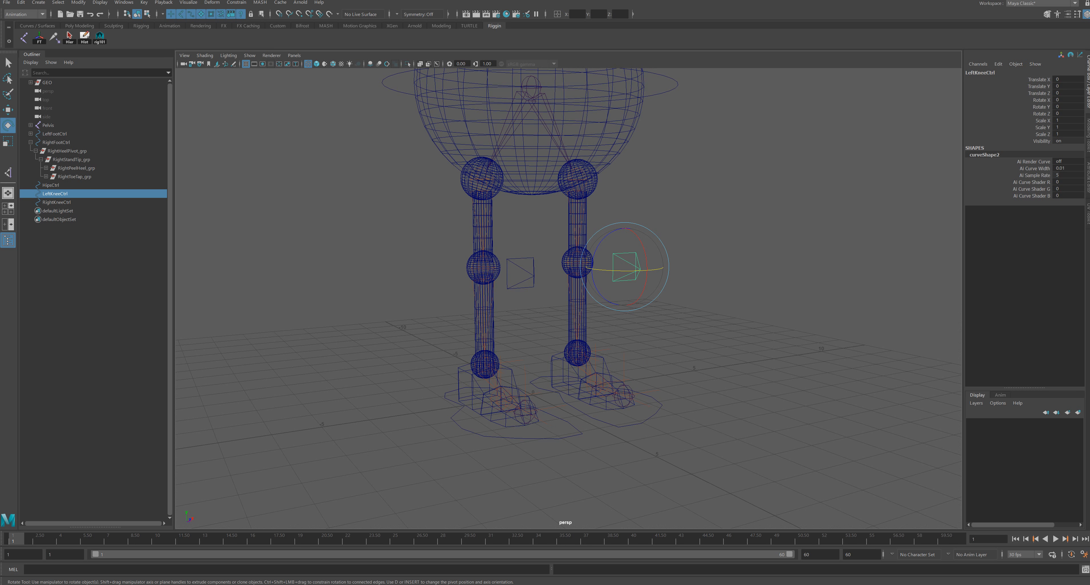
pyautogui.keyDown('shift'); pyautogui.click(589, 355); pyautogui.keyUp('shift')
pyautogui.keyDown('alt'); pyautogui.moveTo(590, 354); pyautogui.dragTo(504, 375); pyautogui.keyUp('alt')
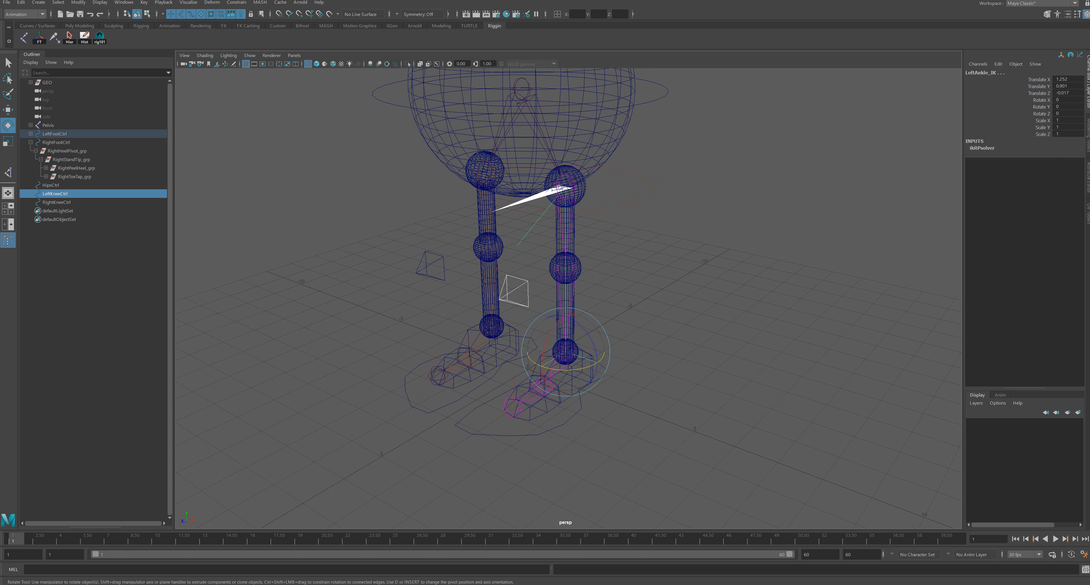
pyautogui.click(236, 3)
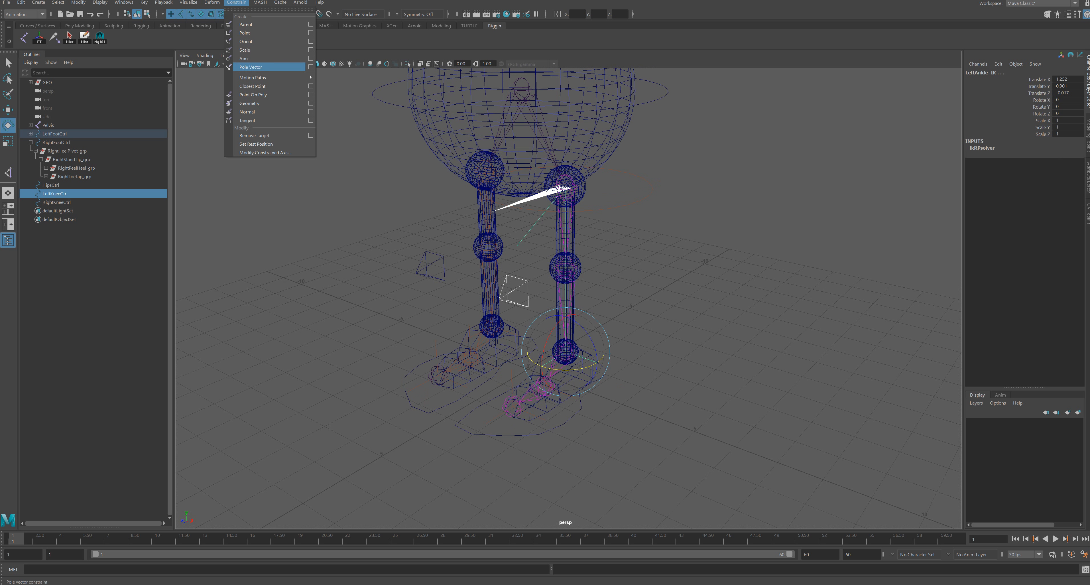
pyautogui.click(250, 67)
# Step: Raise LeftFootCtrl to test the left leg's pole vector constraint, and undo the test move
pyautogui.keyDown('alt'); pyautogui.moveTo(381, 212); pyautogui.dragTo(323, 196); pyautogui.keyUp('alt')
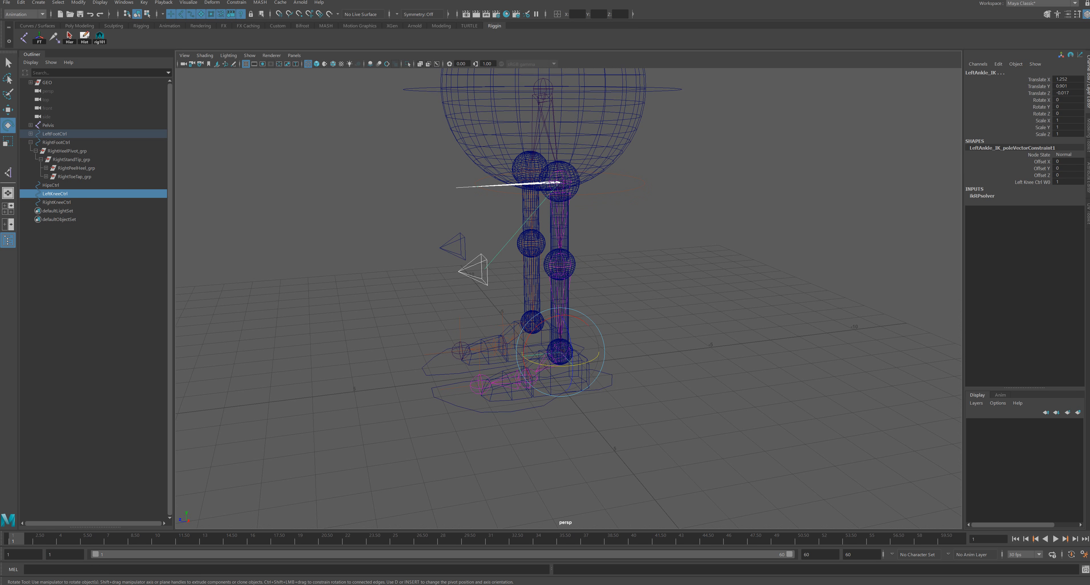
pyautogui.click(660, 305)
pyautogui.click(611, 375)
pyautogui.press('w')
pyautogui.moveTo(559, 345); pyautogui.dragTo(559, 323)
pyautogui.click(651, 313)
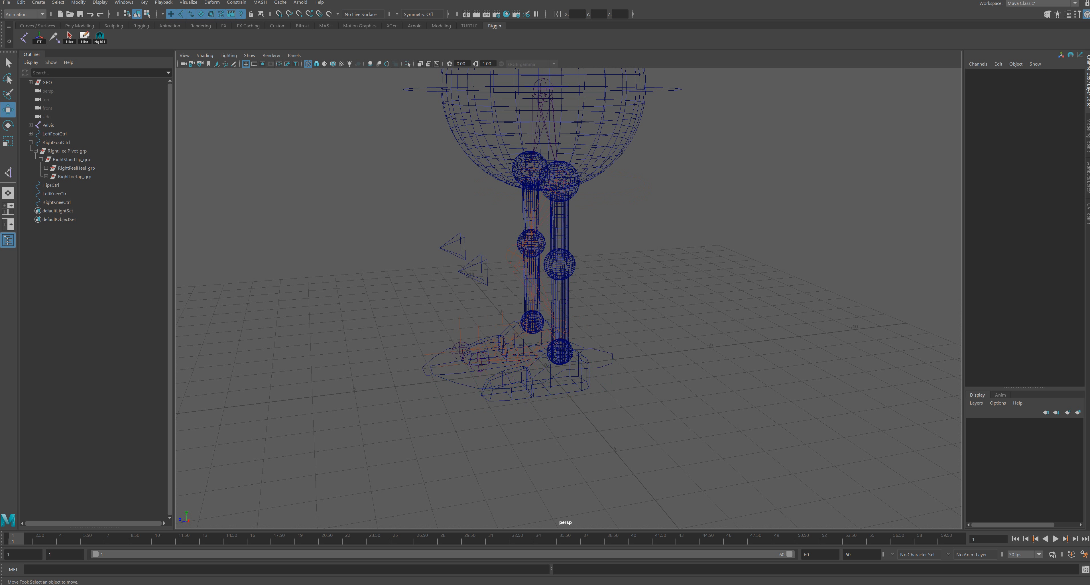
pyautogui.click(487, 275)
pyautogui.keyDown('alt'); pyautogui.moveTo(491, 279); pyautogui.dragTo(571, 284); pyautogui.keyUp('alt')
pyautogui.hotkey('ctrl', 'z')
pyautogui.hotkey('ctrl', 'z')
pyautogui.hotkey('ctrl', 'z')
pyautogui.hotkey('ctrl', 'z')
# Step: Apply a Pole Vector constraint from RightKneeCtrl to the right ankle's IK handle
pyautogui.keyDown('alt'); pyautogui.moveTo(571, 284); pyautogui.dragTo(629, 284, button='middle'); pyautogui.keyUp('alt')
pyautogui.moveTo(629, 284)
pyautogui.keyDown('alt'); pyautogui.mouseDown()
pyautogui.moveTo(594, 283)
pyautogui.moveTo(626, 284)
pyautogui.mouseUp(); pyautogui.keyUp('alt')
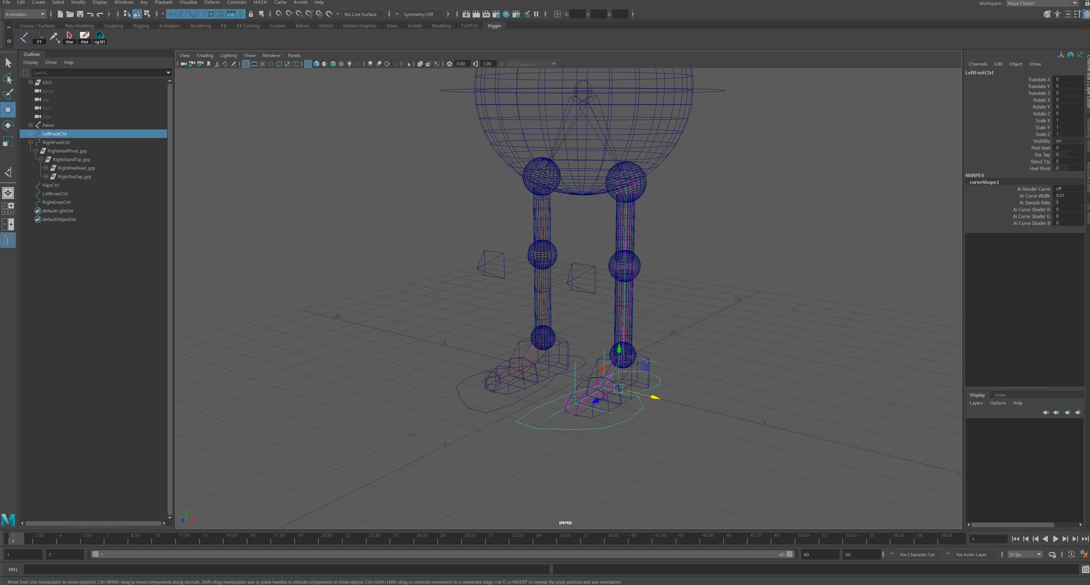
pyautogui.click(494, 263)
pyautogui.keyDown('alt'); pyautogui.moveTo(493, 263); pyautogui.dragTo(537, 259); pyautogui.keyUp('alt')
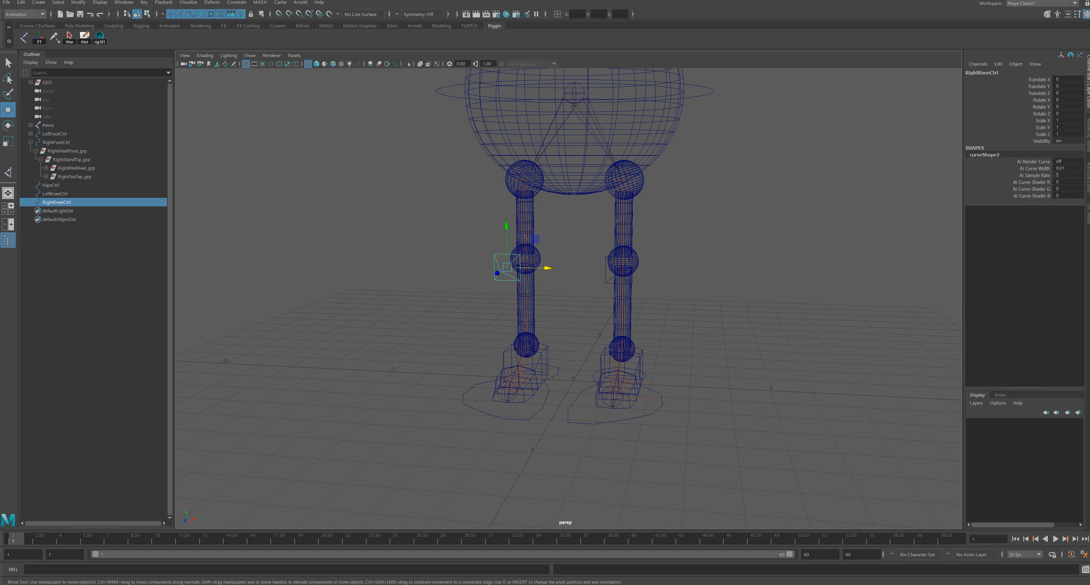
pyautogui.keyDown('shift'); pyautogui.click(526, 345); pyautogui.keyUp('shift')
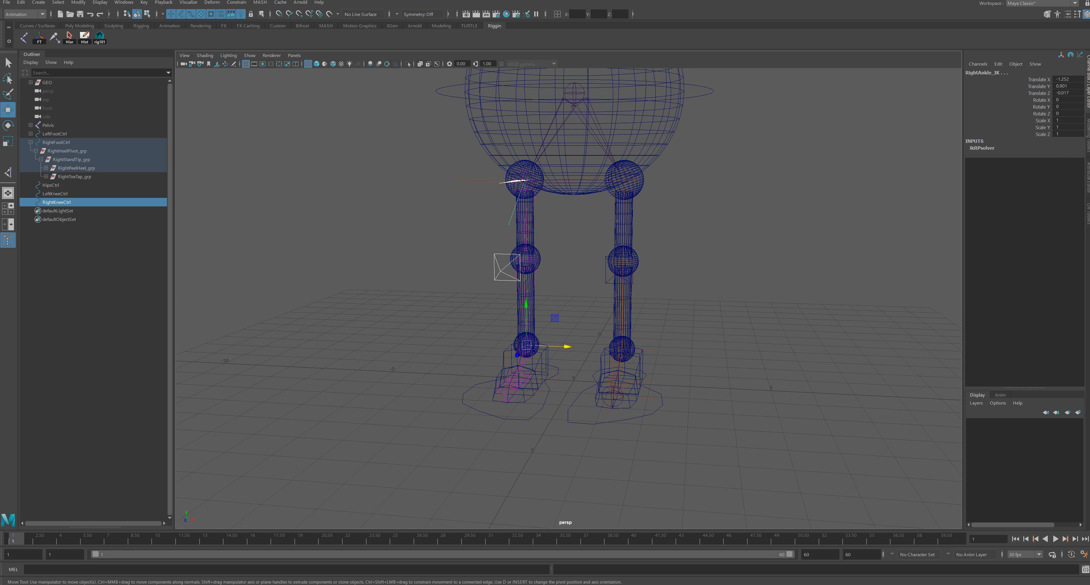
pyautogui.click(236, 3)
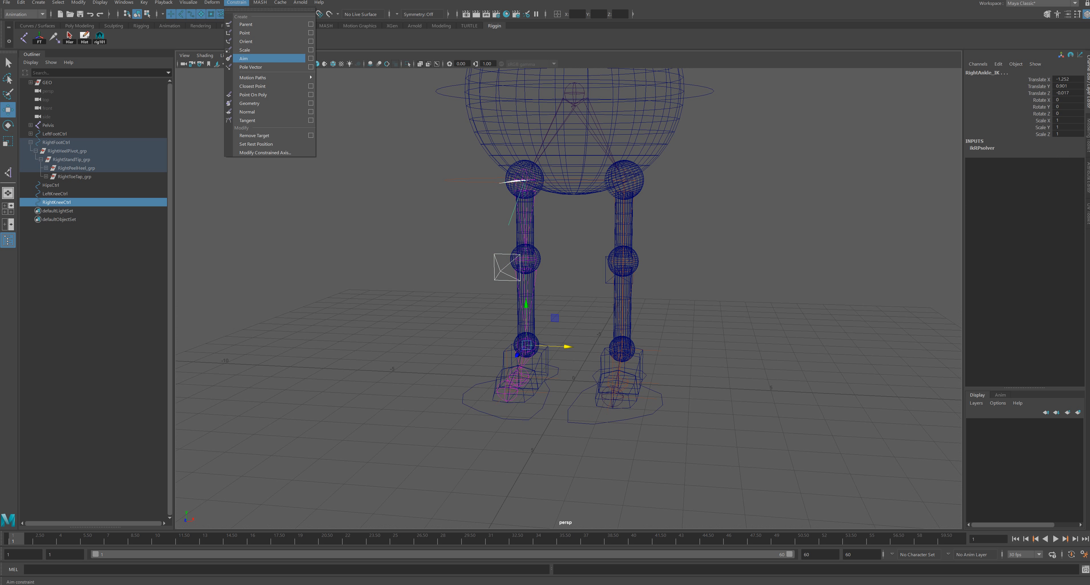
pyautogui.click(250, 68)
# Step: Move RightFootCtrl to test the right leg's pole vector constraint, and undo the test move
pyautogui.keyDown('alt'); pyautogui.moveTo(427, 220); pyautogui.dragTo(500, 231); pyautogui.keyUp('alt')
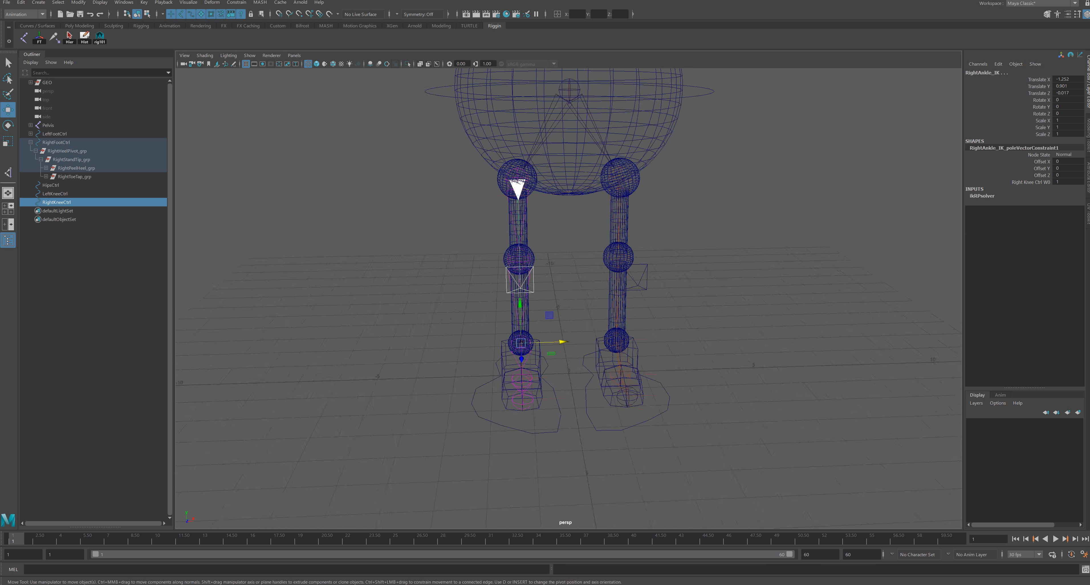
pyautogui.click(479, 385)
pyautogui.moveTo(520, 338); pyautogui.dragTo(419, 293)
pyautogui.click(485, 264)
pyautogui.moveTo(522, 267); pyautogui.dragTo(592, 264)
pyautogui.hotkey('ctrl', 'z')
pyautogui.hotkey('ctrl', 'z')
pyautogui.hotkey('ctrl', 'z')
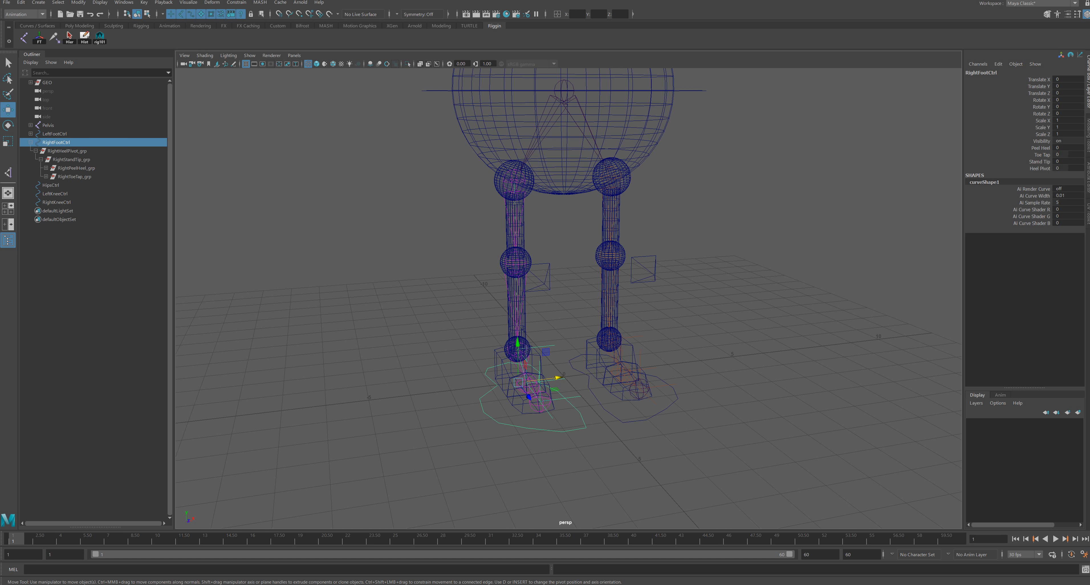
pyautogui.keyDown('alt'); pyautogui.moveTo(592, 264); pyautogui.dragTo(585, 309, button='middle'); pyautogui.keyUp('alt')
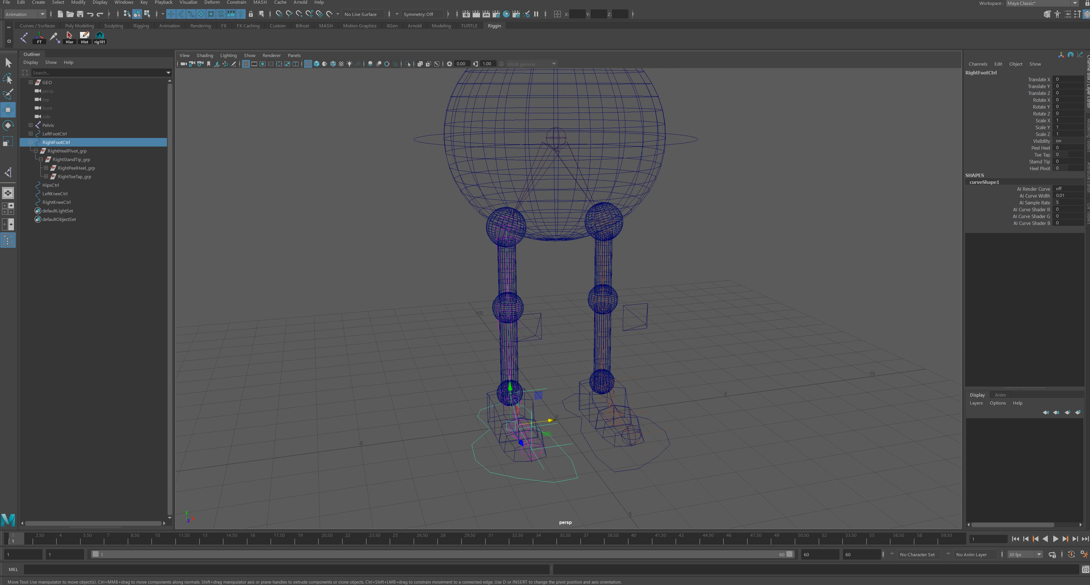
pyautogui.keyDown('alt'); pyautogui.moveTo(585, 309); pyautogui.dragTo(497, 302); pyautogui.keyUp('alt')
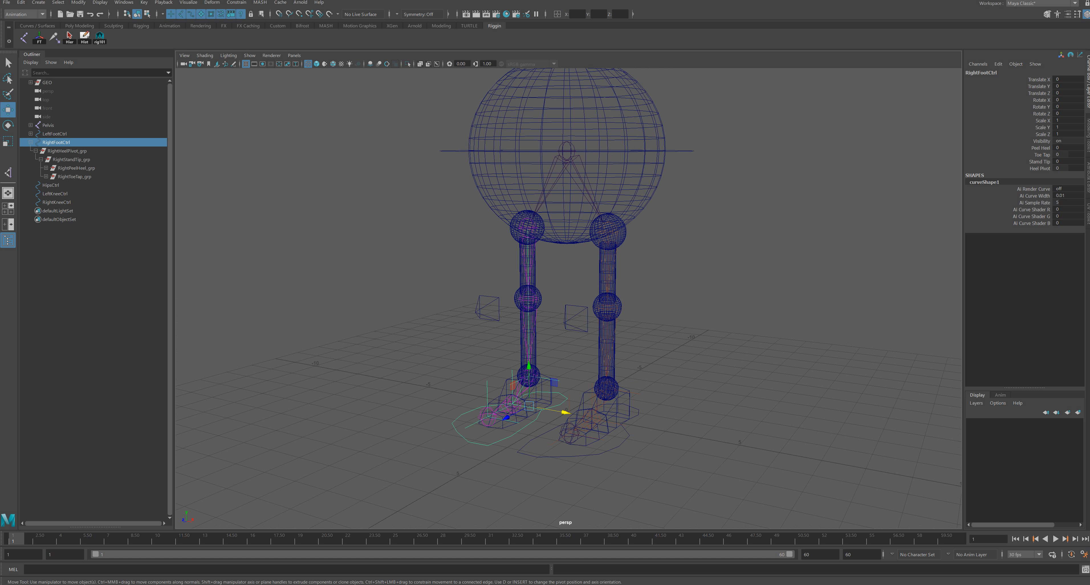
pyautogui.click(54, 134)
pyautogui.keyDown('alt'); pyautogui.moveTo(563, 292); pyautogui.dragTo(540, 301); pyautogui.keyUp('alt')
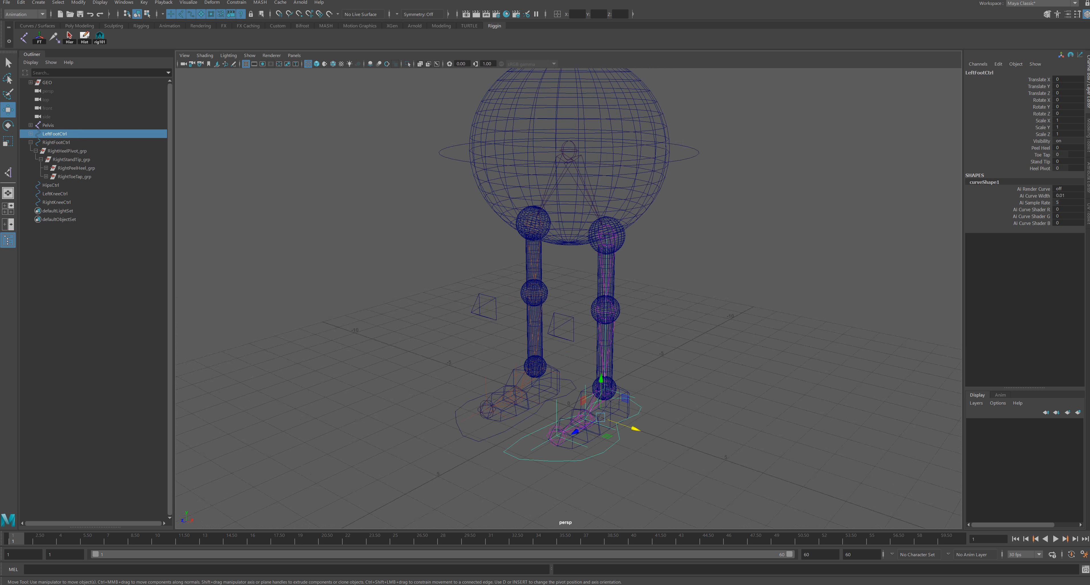
pyautogui.keyDown('alt'); pyautogui.moveTo(540, 302); pyautogui.dragTo(533, 345, button='middle'); pyautogui.keyUp('alt')
pyautogui.keyDown('alt'); pyautogui.moveTo(533, 345); pyautogui.dragTo(559, 337); pyautogui.keyUp('alt')
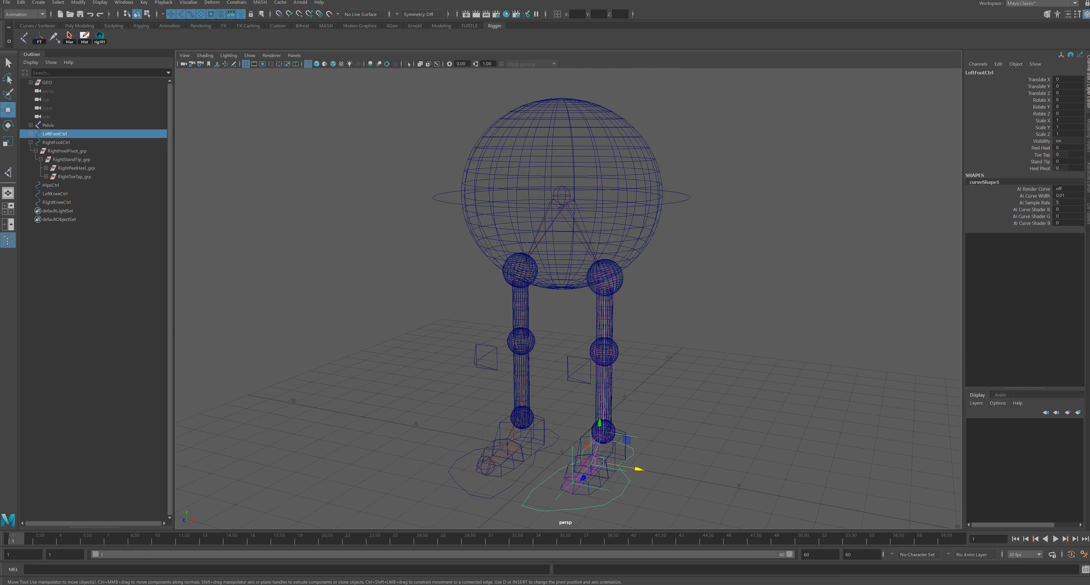
# Step: Apply a Parent constraint from HipsCtrl to the Pelvis joint
pyautogui.click(677, 193)
pyautogui.moveTo(677, 193)
pyautogui.keyDown('alt'); pyautogui.mouseDown()
pyautogui.moveTo(711, 216)
pyautogui.moveTo(677, 216)
pyautogui.moveTo(713, 188)
pyautogui.moveTo(684, 204)
pyautogui.mouseUp(); pyautogui.keyUp('alt')
pyautogui.press('q')
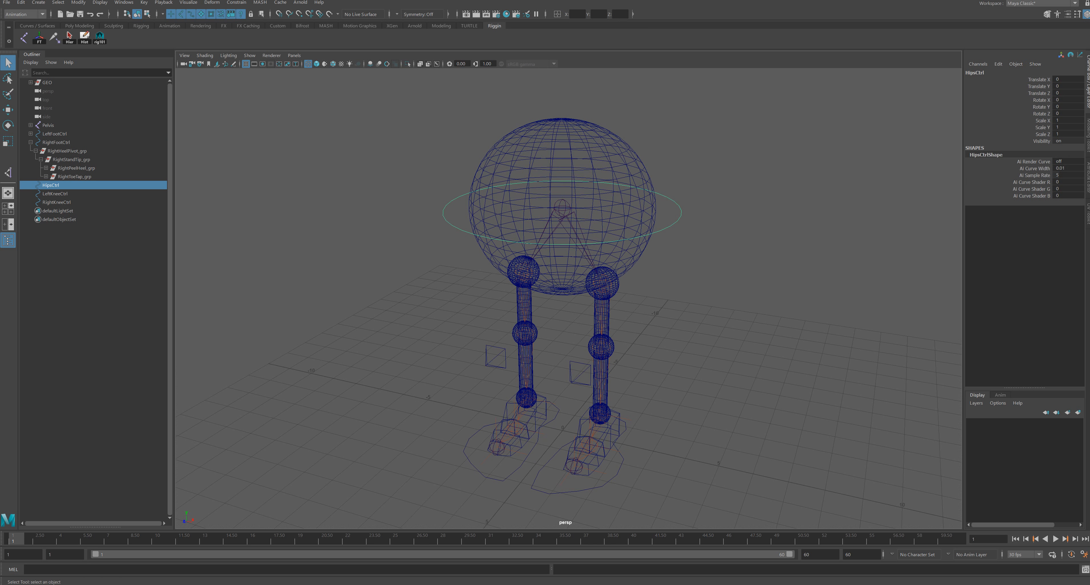
pyautogui.keyDown('shift'); pyautogui.click(628, 149); pyautogui.keyUp('shift')
pyautogui.hotkey('ctrl', 'z')
pyautogui.keyDown('shift'); pyautogui.click(563, 215); pyautogui.keyUp('shift')
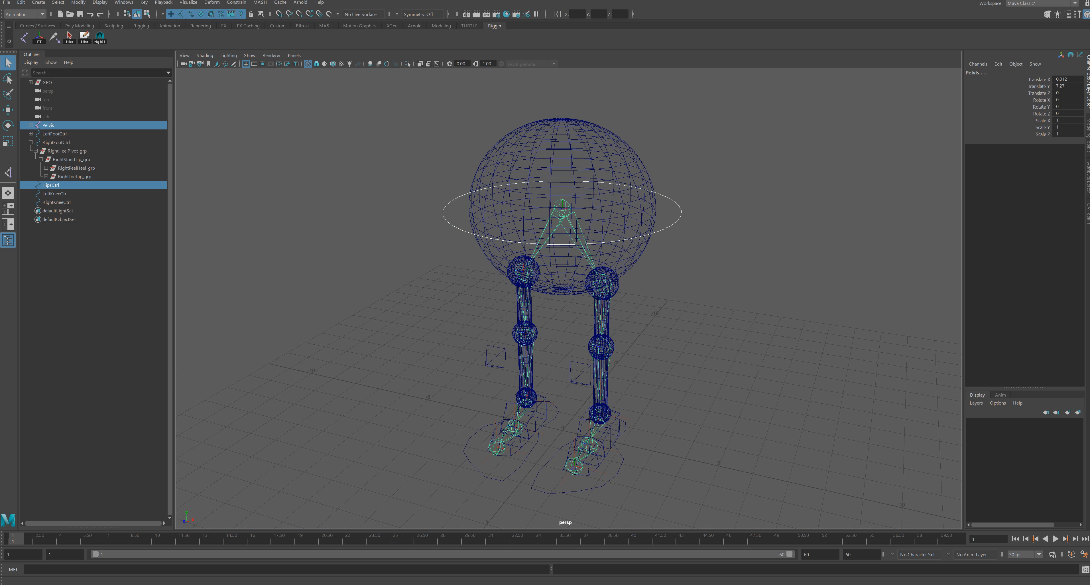
pyautogui.click(236, 3)
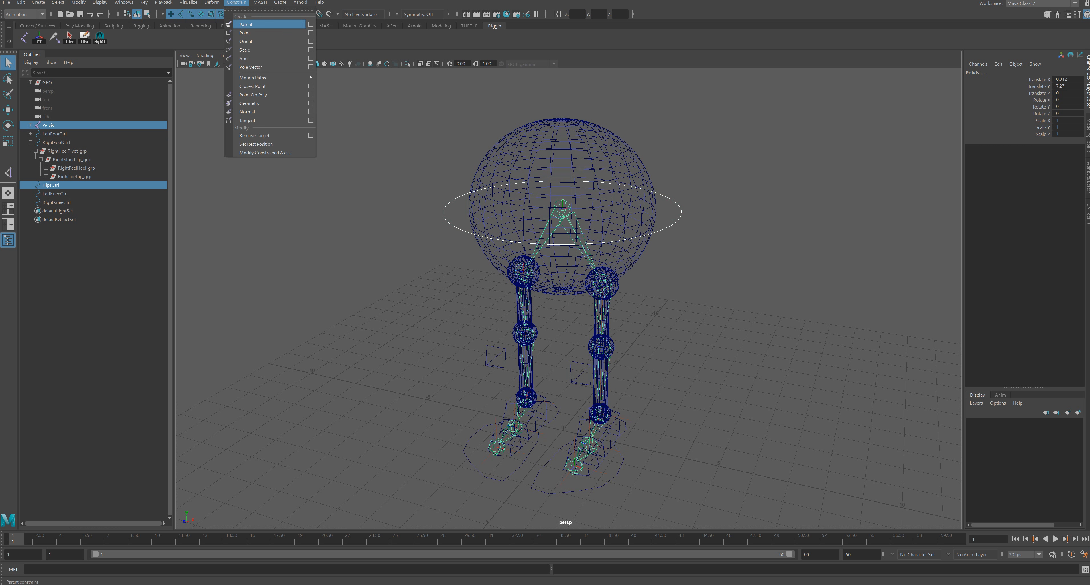
pyautogui.click(246, 24)
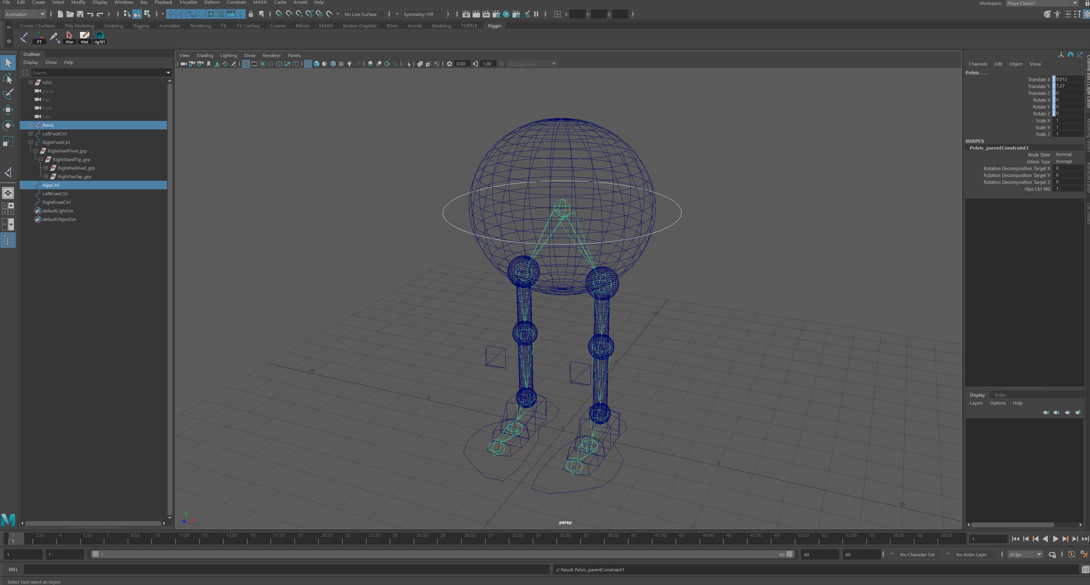
# Step: Move and rotate HipsCtrl to test the pelvis constraint, undo both test transforms, and clear the selection
pyautogui.press('e')
pyautogui.press('w')
pyautogui.moveTo(562, 169); pyautogui.dragTo(562, 205)
pyautogui.keyDown('alt'); pyautogui.moveTo(562, 205); pyautogui.dragTo(525, 189); pyautogui.keyUp('alt')
pyautogui.press('e')
pyautogui.moveTo(542, 258); pyautogui.dragTo(584, 227)
pyautogui.hotkey('ctrl', 'z')
pyautogui.hotkey('ctrl', 'z')
pyautogui.scroll(-1, 569, 250)
pyautogui.scroll(-1, 585, 226)
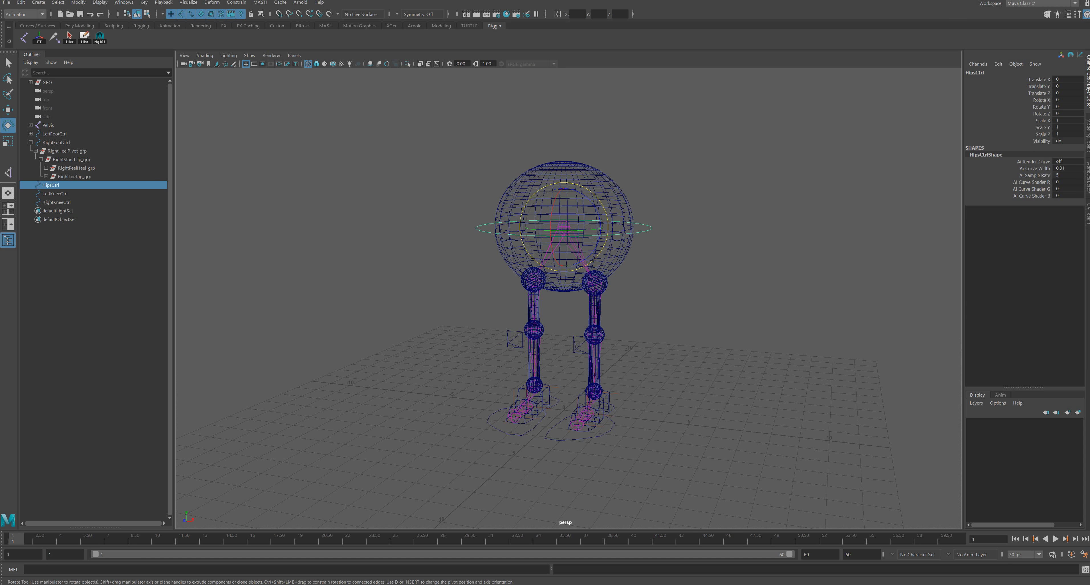
pyautogui.click(676, 253)
pyautogui.keyDown('alt'); pyautogui.moveTo(677, 254); pyautogui.dragTo(662, 257); pyautogui.keyUp('alt')
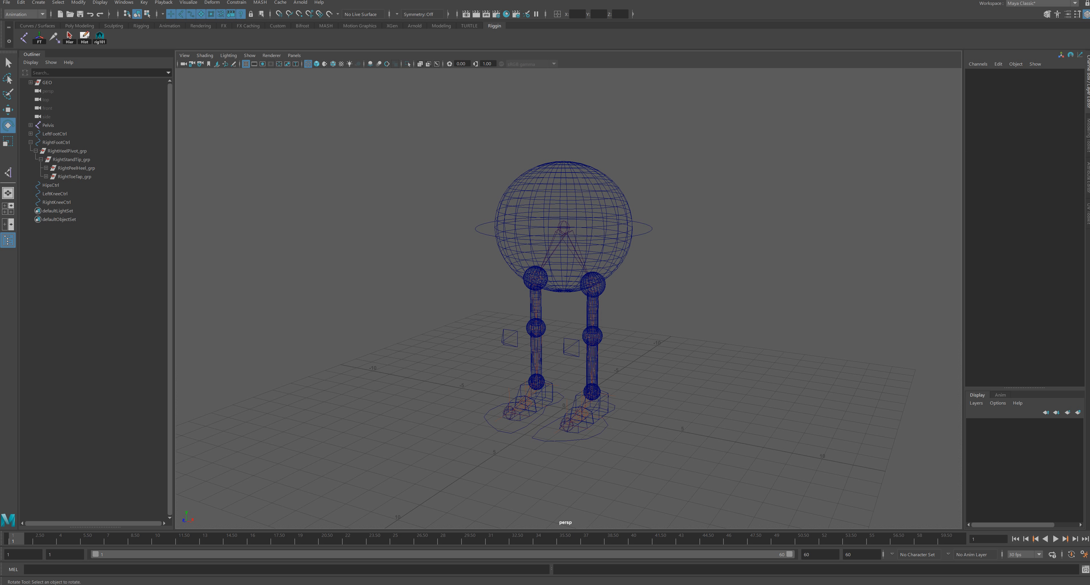
# Step: Save the scene as a Maya Binary in the Downloads folder, replacing the SKEL suffix in its file name, and accept the student version notice
pyautogui.click(6, 2)
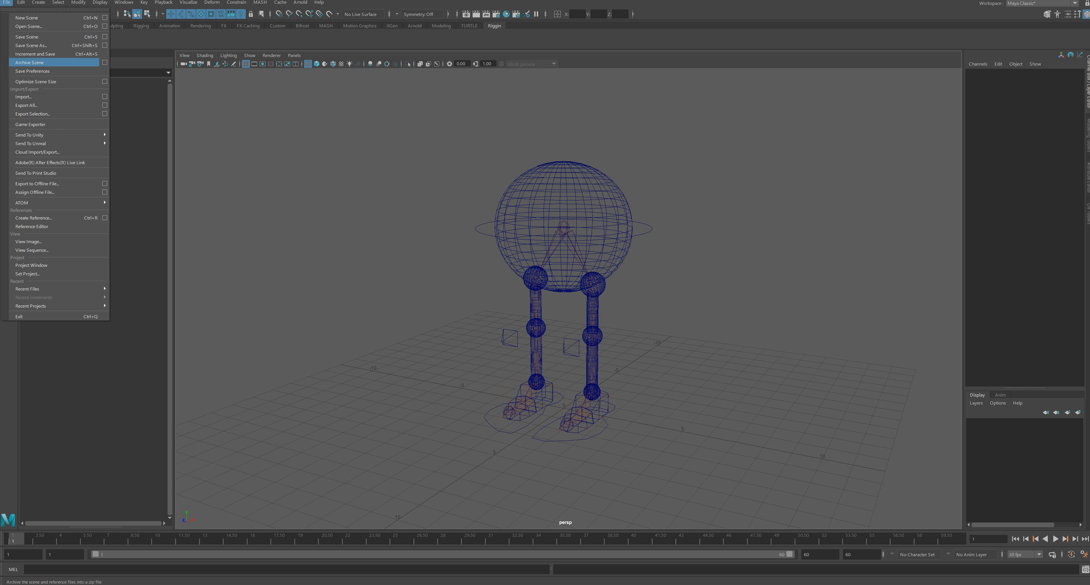
pyautogui.click(29, 46)
pyautogui.click(510, 430)
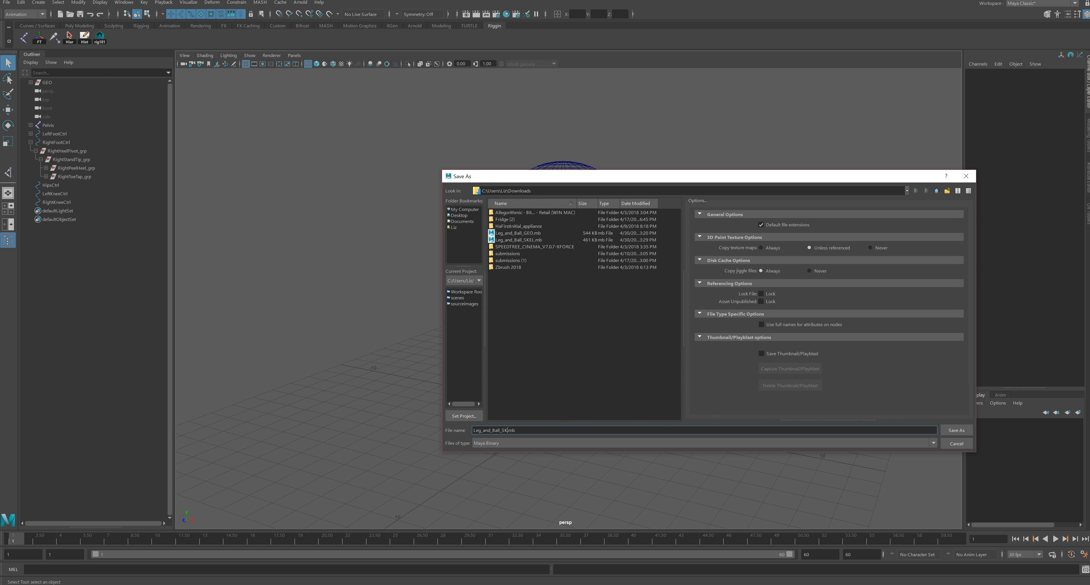
pyautogui.press('BackSpace')
pyautogui.press('BackSpace')
pyautogui.press('BackSpace')
pyautogui.press('BackSpace')
pyautogui.press('Return')
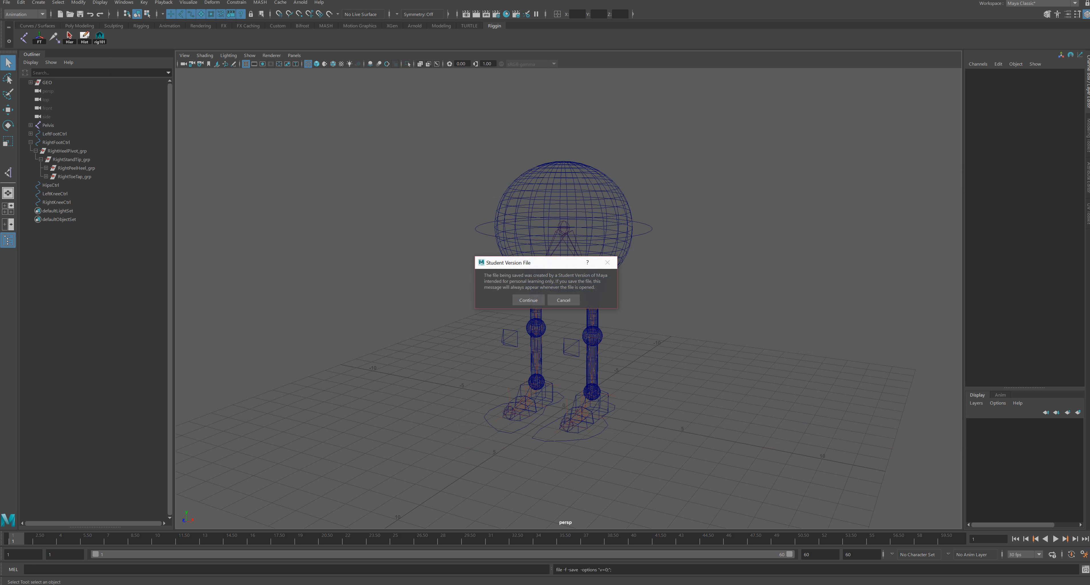
pyautogui.click(528, 300)
pyautogui.press('e')
pyautogui.scroll(3, 568, 298)
pyautogui.keyDown('alt'); pyautogui.moveTo(568, 321); pyautogui.dragTo(561, 256, button='middle'); pyautogui.keyUp('alt')
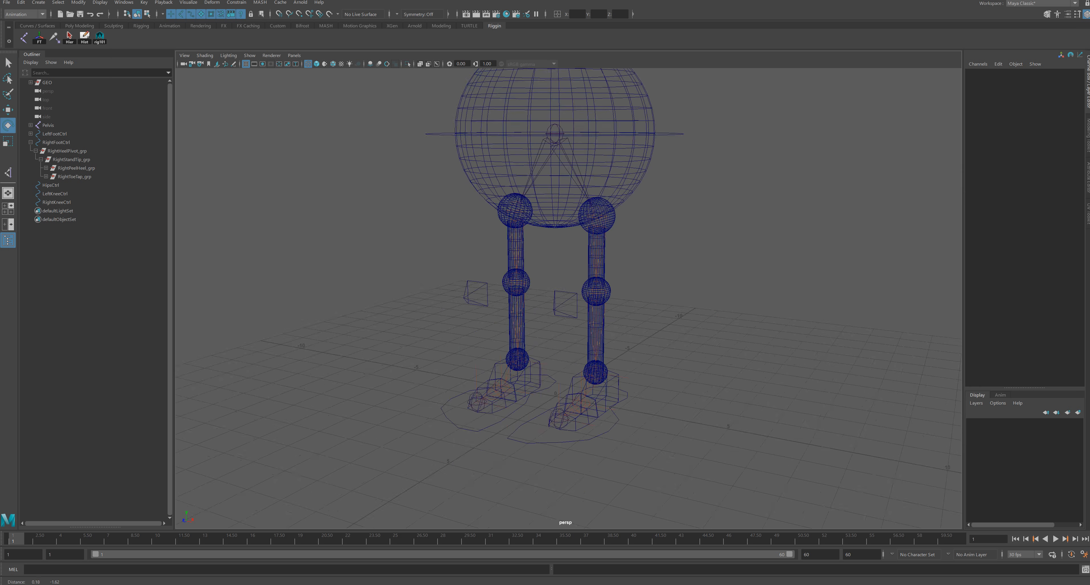
pyautogui.moveTo(561, 256)
pyautogui.keyDown('alt'); pyautogui.mouseDown()
pyautogui.moveTo(470, 251)
pyautogui.moveTo(545, 250)
pyautogui.mouseUp(); pyautogui.keyUp('alt')
pyautogui.keyDown('alt'); pyautogui.moveTo(545, 249); pyautogui.dragTo(545, 284, button='middle'); pyautogui.keyUp('alt')
pyautogui.scroll(-3, 545, 283)
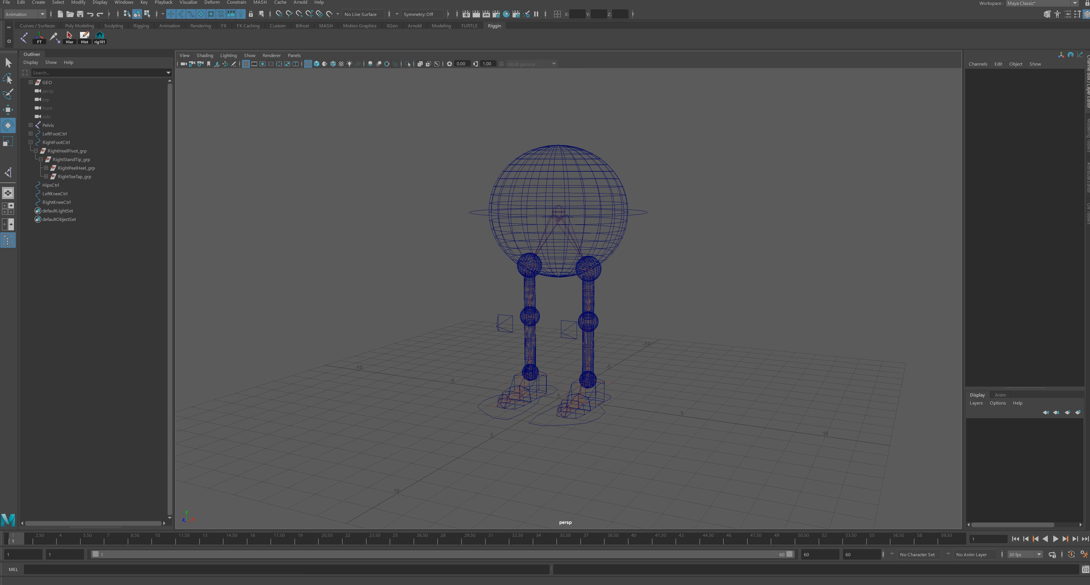
# Step: Switch to the Rigging menu set, open the Bind Skin options and reset them to their defaults
pyautogui.click(25, 14)
pyautogui.click(21, 32)
pyautogui.click(169, 2)
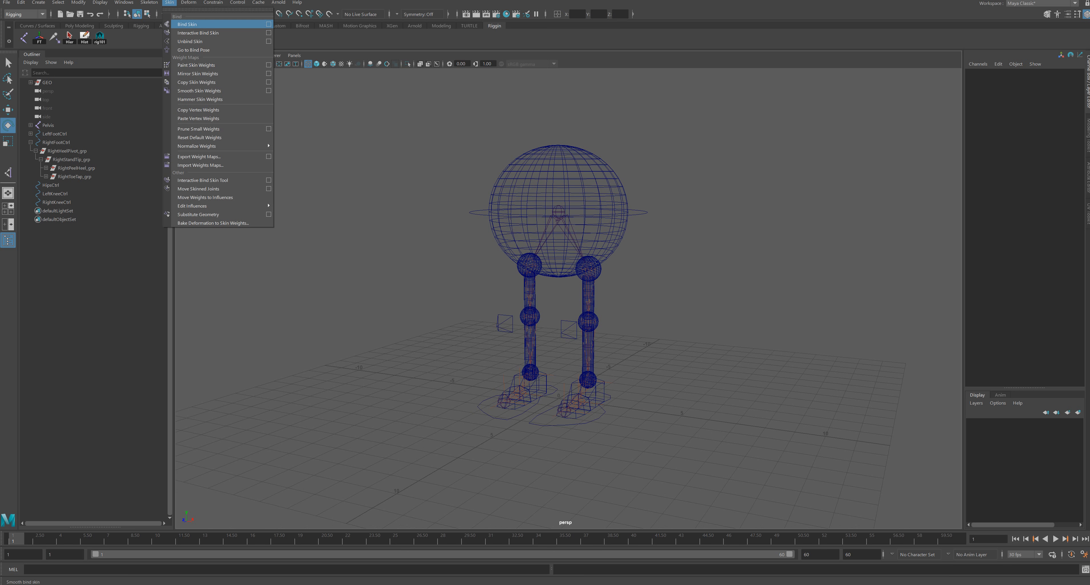
pyautogui.click(268, 24)
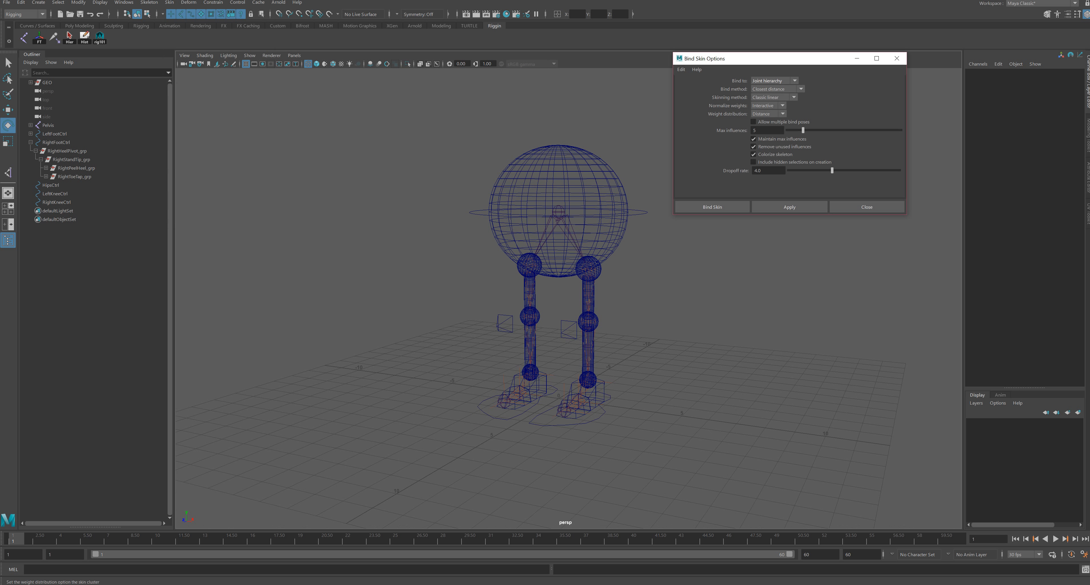
pyautogui.click(681, 69)
pyautogui.click(699, 87)
# Step: Set the Bind Skin options to bind to Selected joints
pyautogui.keyDown('alt'); pyautogui.moveTo(601, 263); pyautogui.dragTo(571, 288, button='middle'); pyautogui.keyUp('alt')
pyautogui.keyDown('alt'); pyautogui.moveTo(571, 288); pyautogui.dragTo(614, 292, button='right'); pyautogui.keyUp('alt')
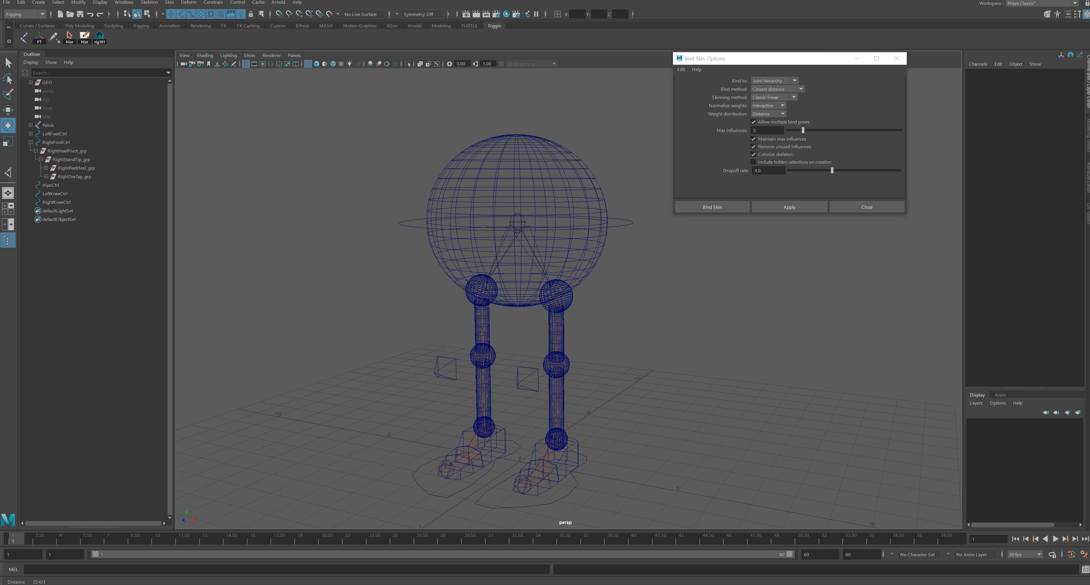
pyautogui.moveTo(614, 292)
pyautogui.keyDown('alt'); pyautogui.mouseDown()
pyautogui.moveTo(630, 288)
pyautogui.moveTo(605, 307)
pyautogui.mouseUp(); pyautogui.keyUp('alt')
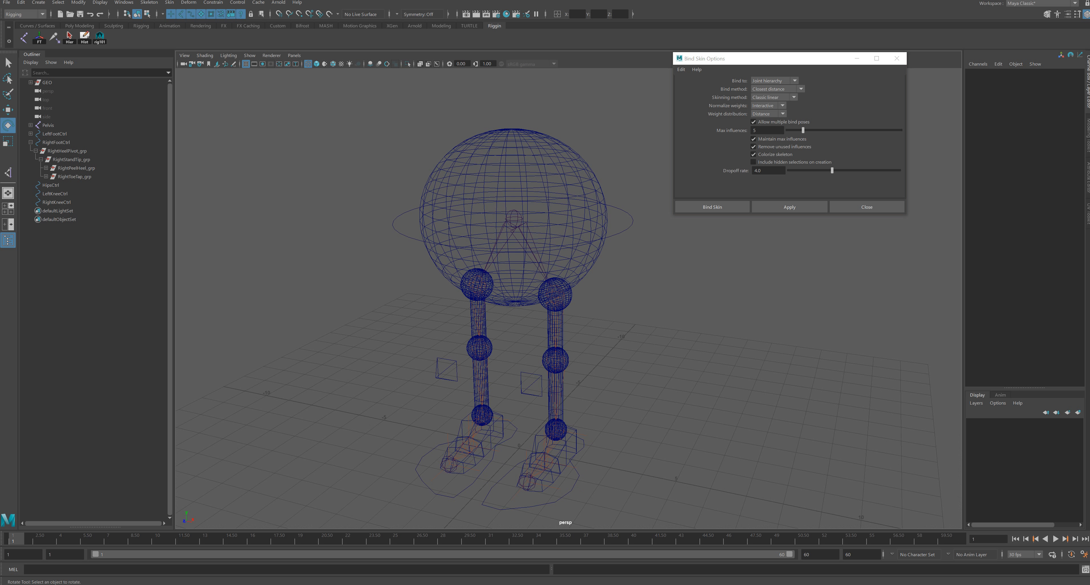
pyautogui.click(773, 80)
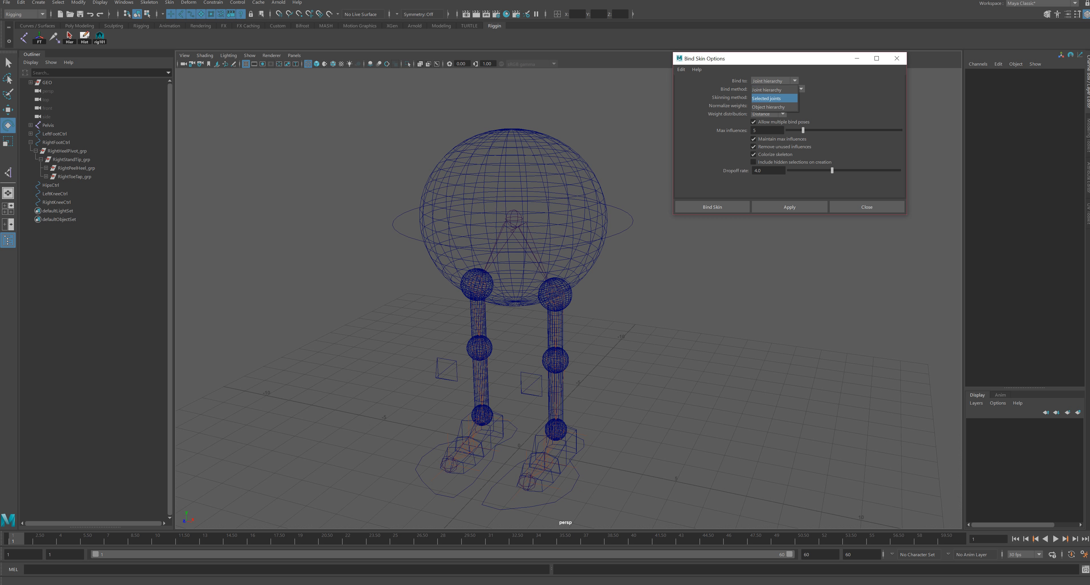
pyautogui.click(774, 98)
pyautogui.scroll(2, 567, 296)
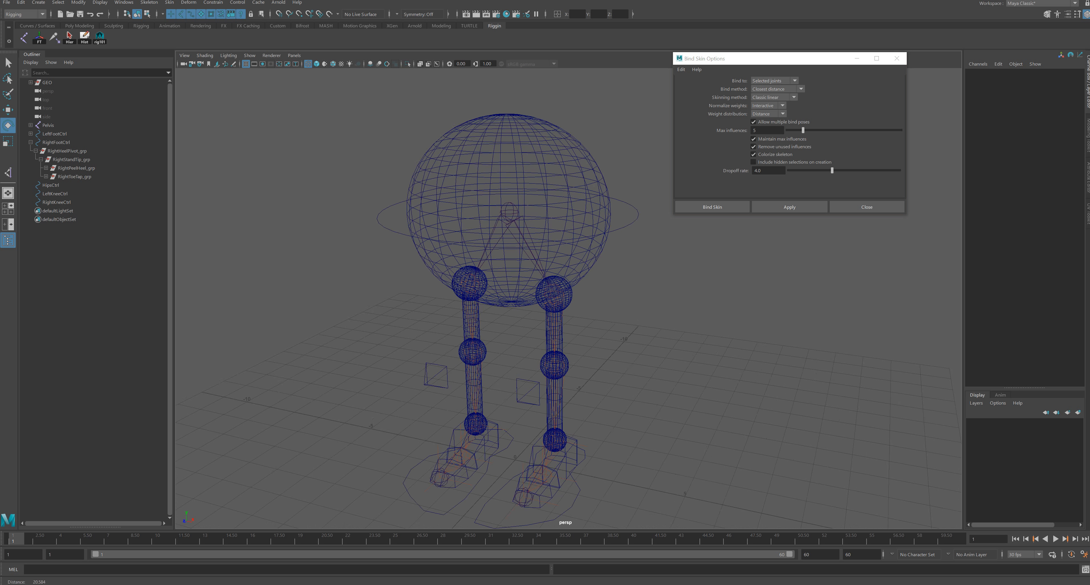
# Step: Turn on shaded display with X-ray joints, and bind the Ball mesh to the Pelvis joint
pyautogui.click(507, 211)
pyautogui.press('q')
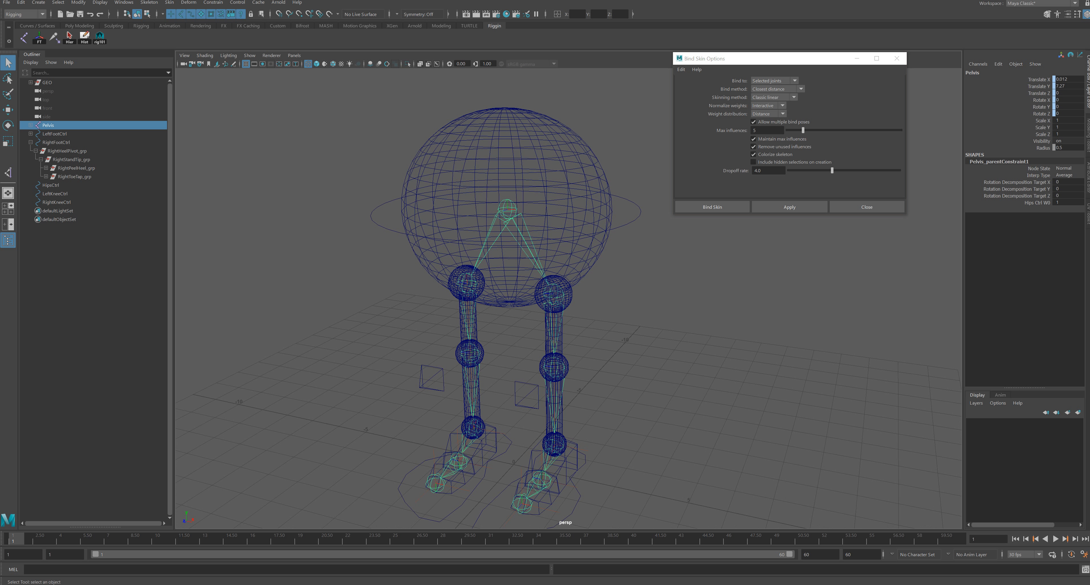
pyautogui.press('5')
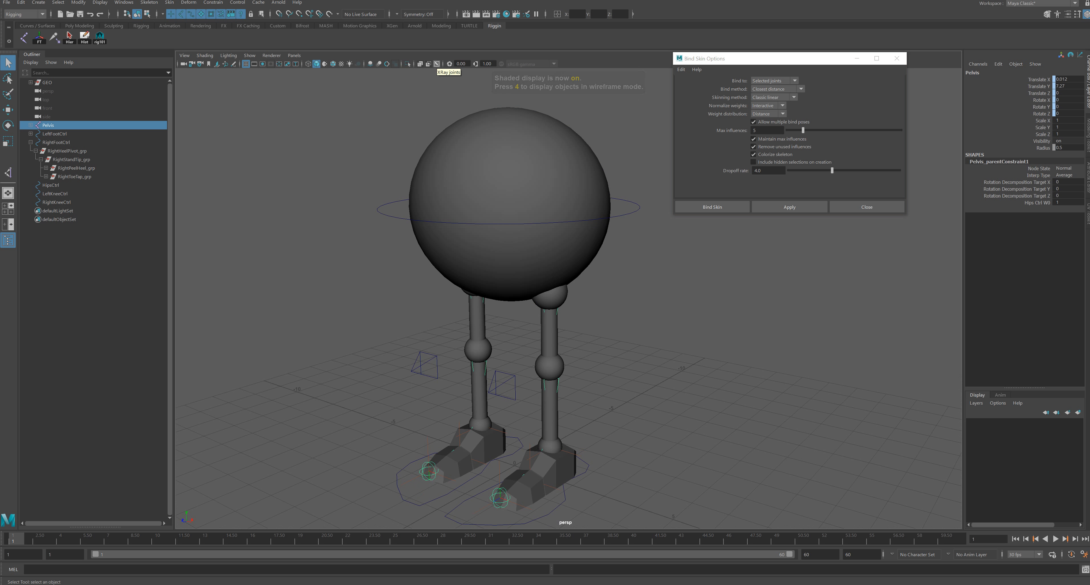
pyautogui.click(436, 64)
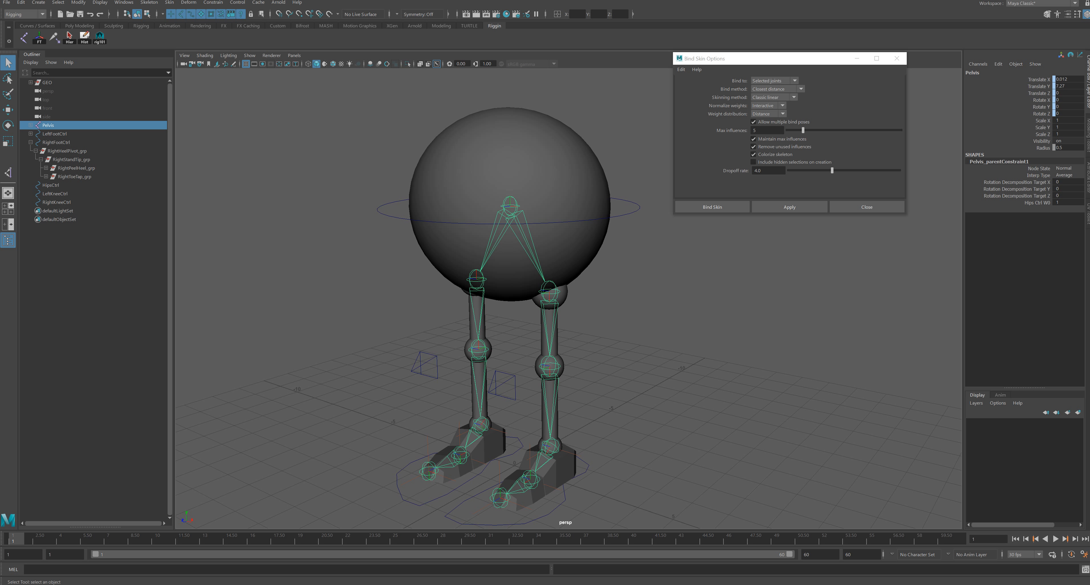
pyautogui.keyDown('shift'); pyautogui.click(499, 165); pyautogui.keyUp('shift')
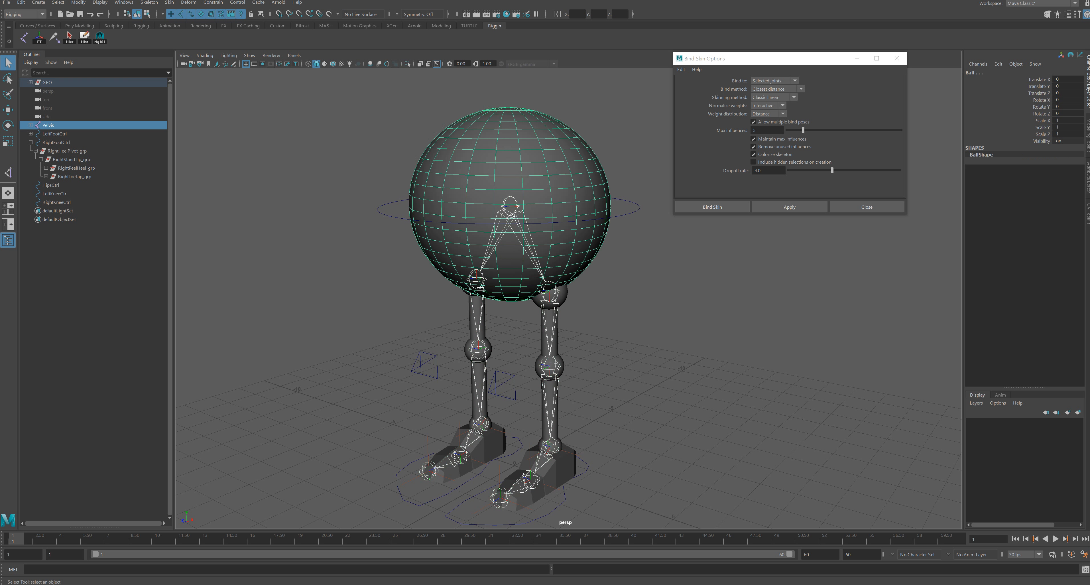
pyautogui.click(789, 206)
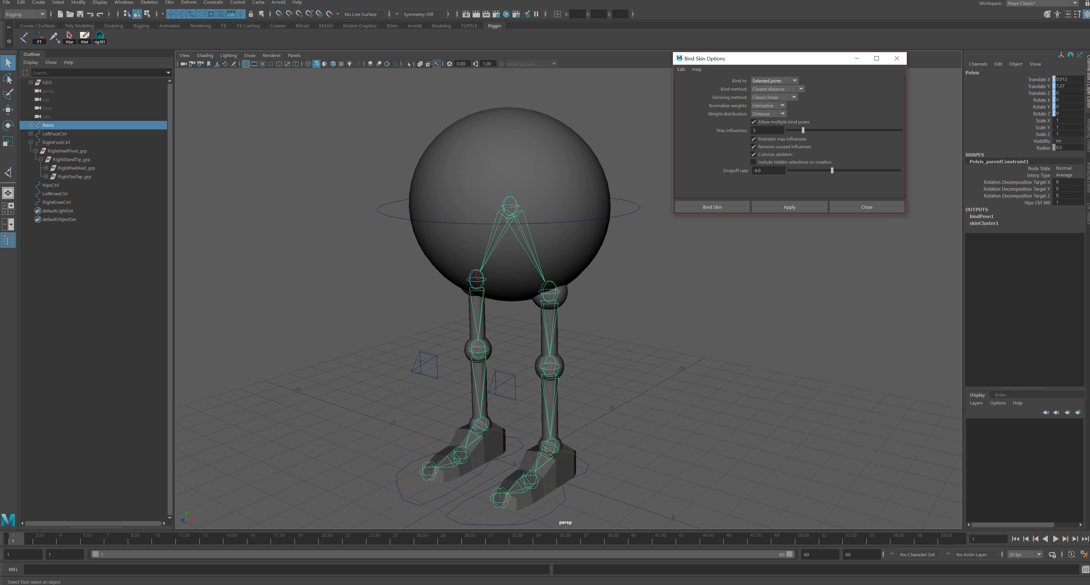
# Step: Move HipsCtrl downward to test the ball's skin binding, and undo the test move
pyautogui.click(635, 203)
pyautogui.press('w')
pyautogui.moveTo(509, 164); pyautogui.dragTo(509, 202)
pyautogui.hotkey('ctrl', 'z')
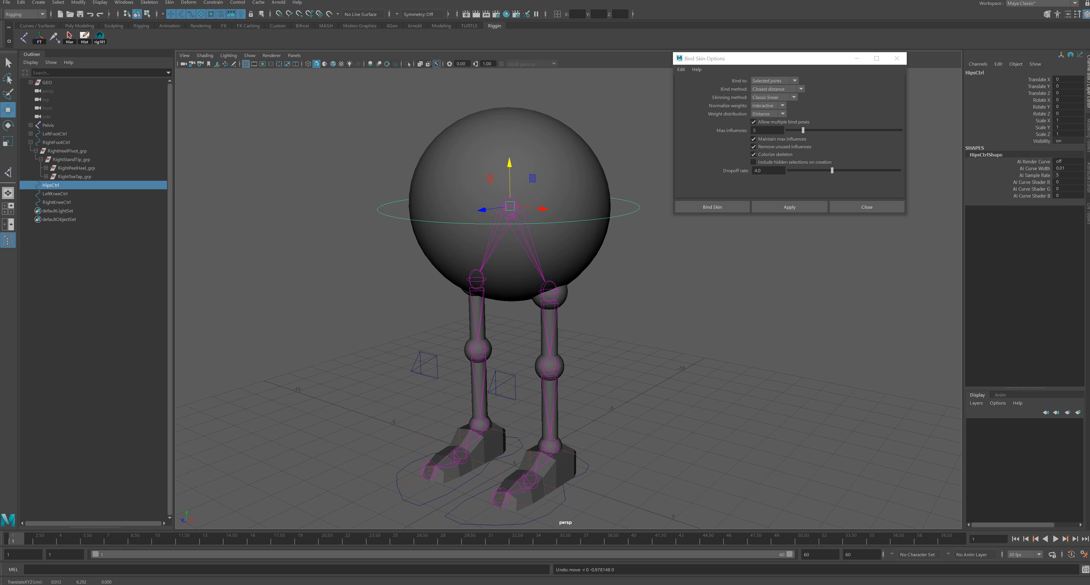
# Step: Bind the leftHip sphere mesh to the LeftHip joint
pyautogui.keyDown('alt'); pyautogui.moveTo(510, 202); pyautogui.dragTo(496, 161, button='middle'); pyautogui.keyUp('alt')
pyautogui.scroll(4, 496, 161)
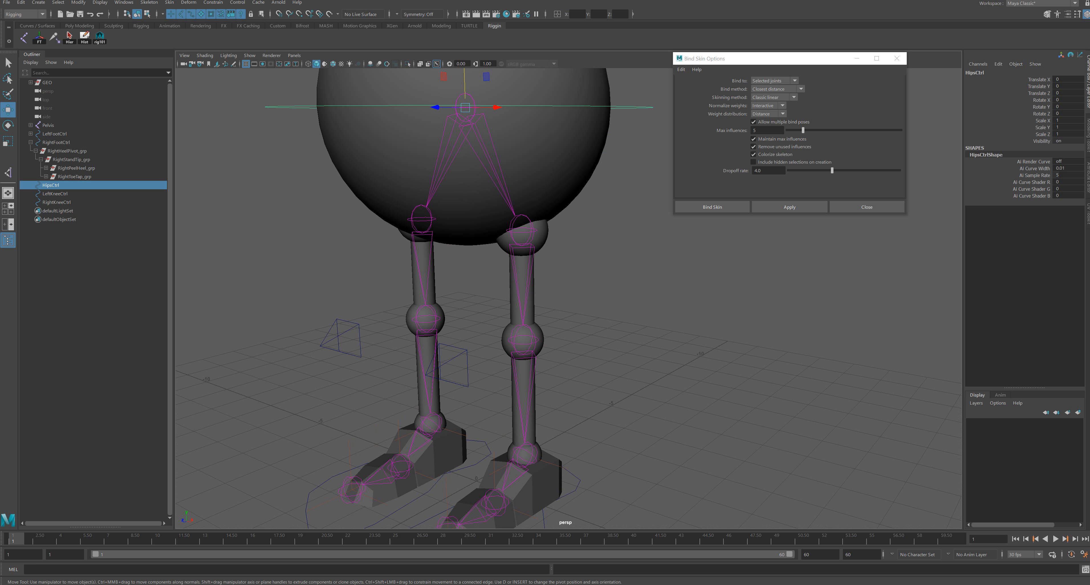
pyautogui.click(541, 237)
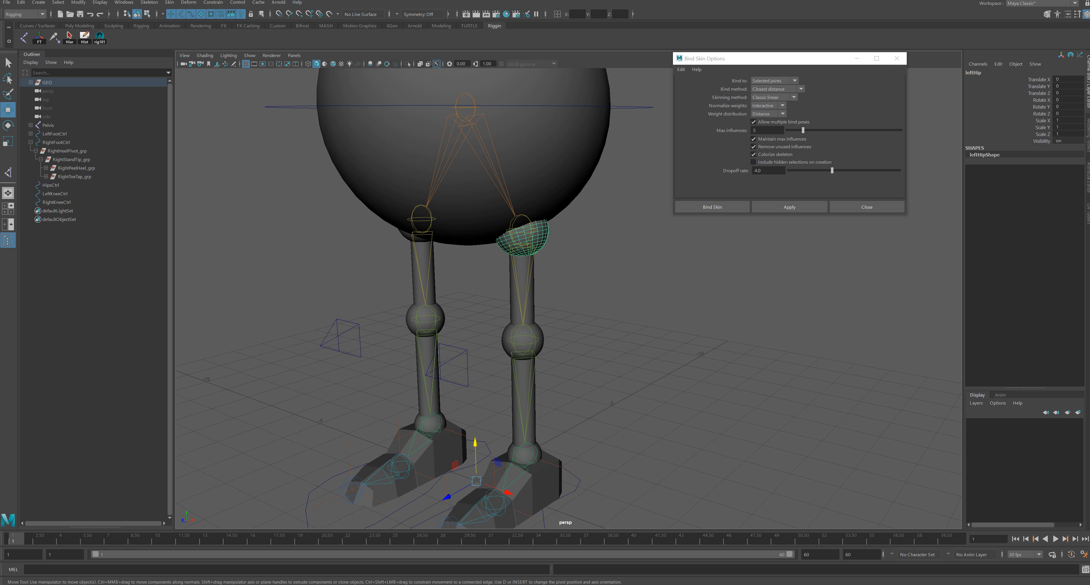
pyautogui.click(531, 244)
pyautogui.press('q')
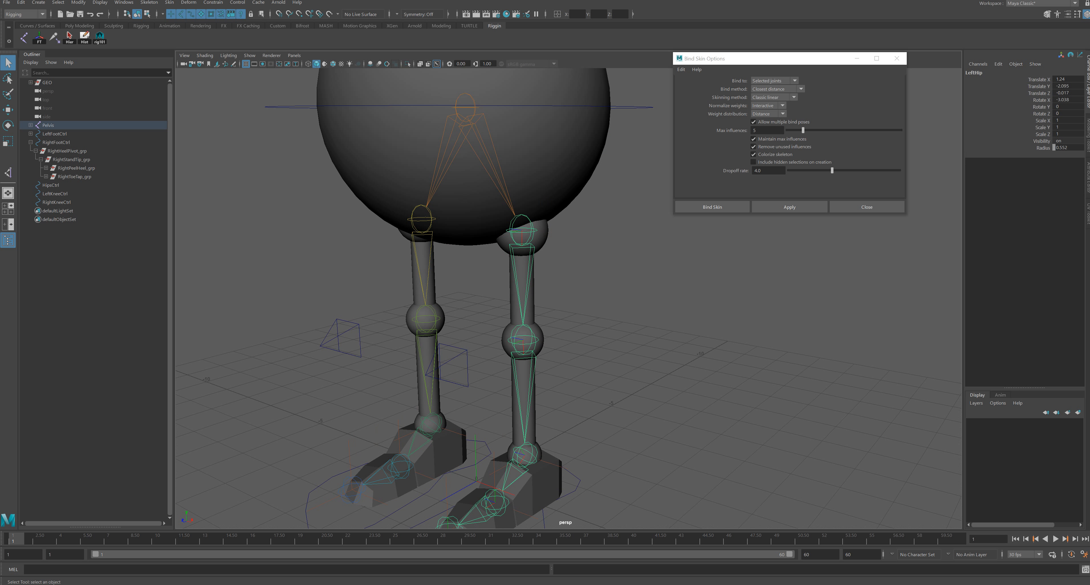
pyautogui.keyDown('shift'); pyautogui.click(540, 237); pyautogui.keyUp('shift')
pyautogui.click(789, 207)
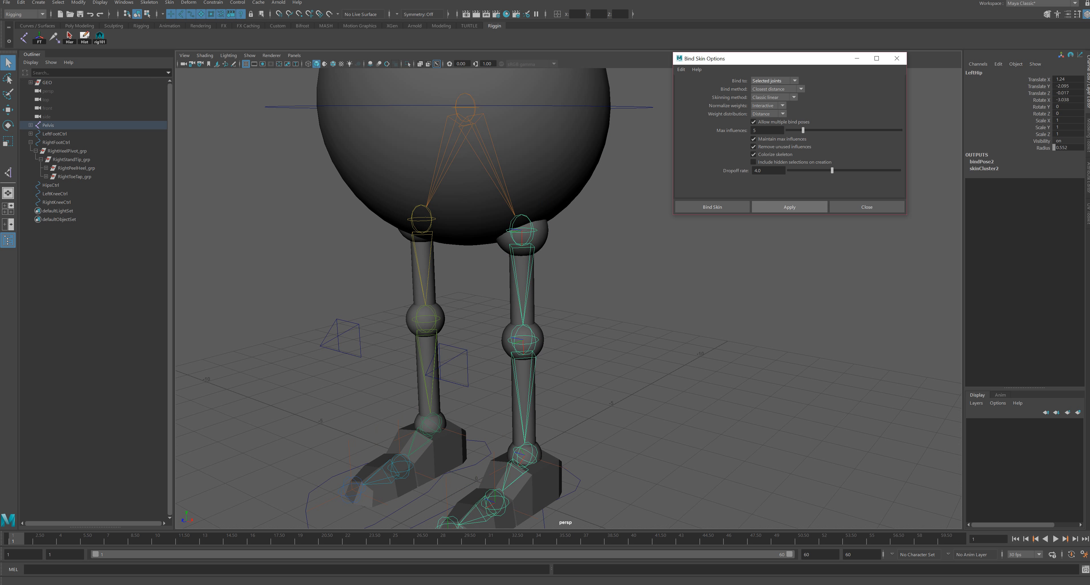
# Step: Bind the leftThigh cylinder mesh to the LeftHip joint
pyautogui.scroll(3, 568, 296)
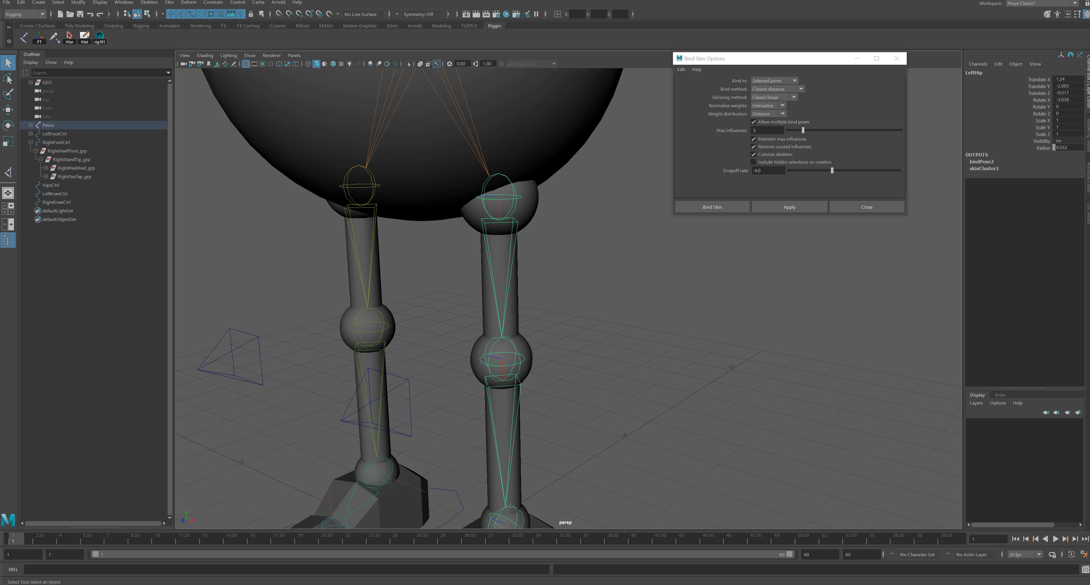
pyautogui.click(510, 291)
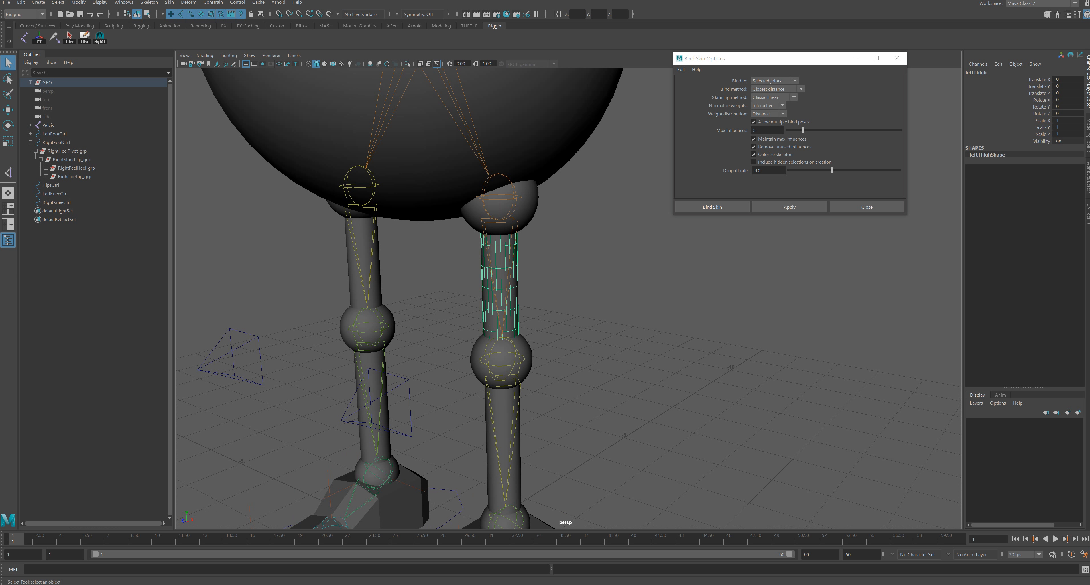
pyautogui.keyDown('shift'); pyautogui.click(499, 220); pyautogui.keyUp('shift')
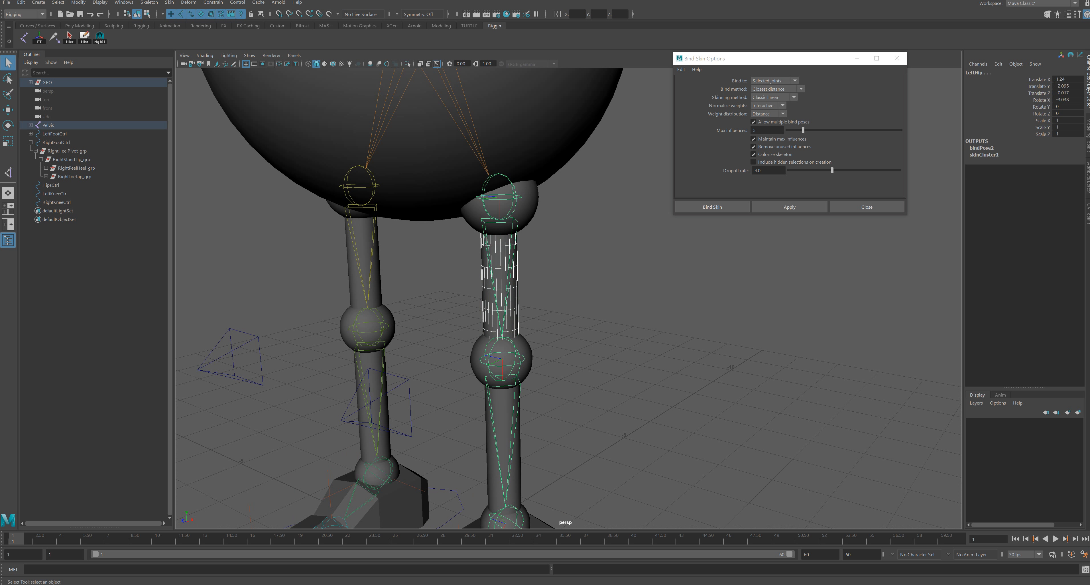
pyautogui.click(789, 207)
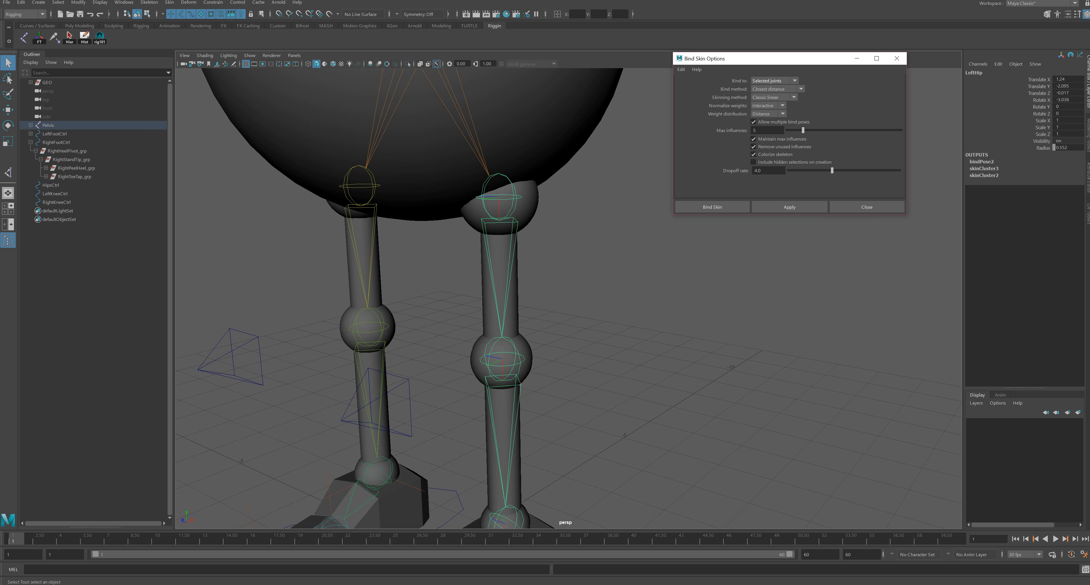
# Step: Bind the leftKnee sphere mesh and the left shin cylinder mesh to the LeftKnee joint
pyautogui.scroll(3, 412, 297)
pyautogui.click(519, 289)
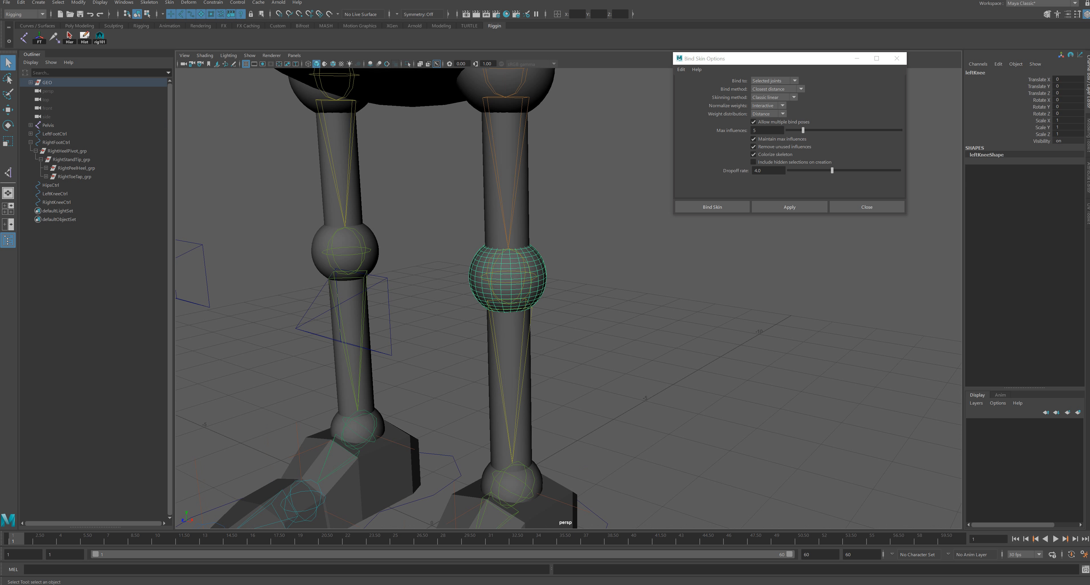
pyautogui.keyDown('shift'); pyautogui.click(509, 276); pyautogui.keyUp('shift')
pyautogui.click(789, 207)
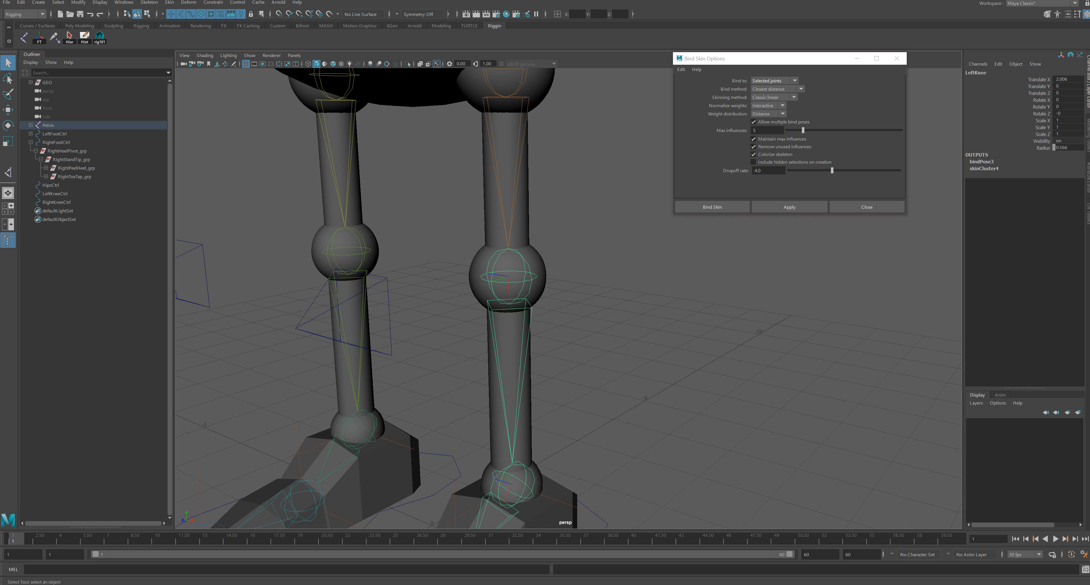
pyautogui.keyDown('shift'); pyautogui.click(510, 373); pyautogui.keyUp('shift')
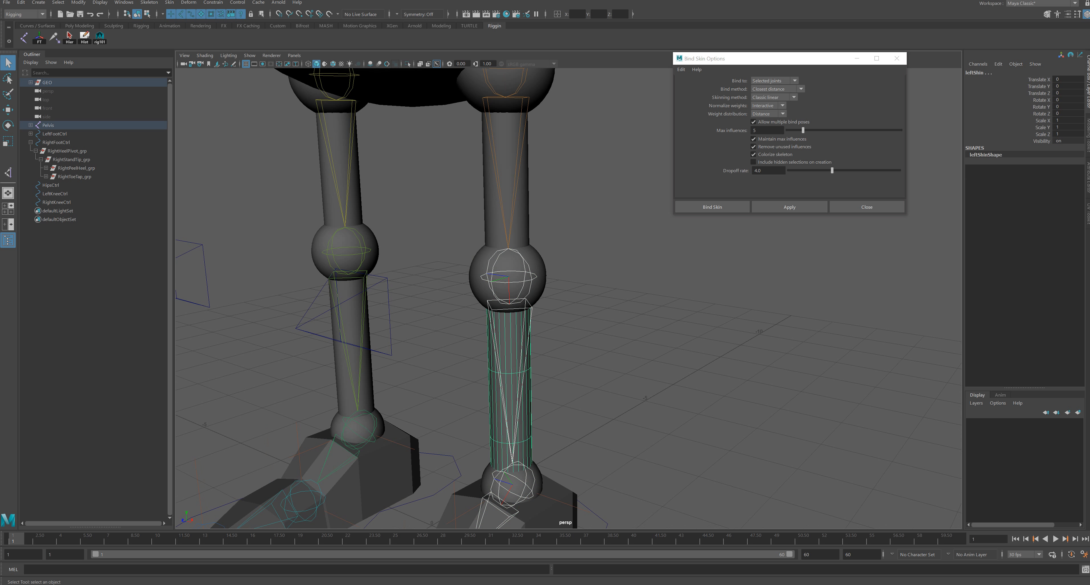
pyautogui.click(789, 207)
# Step: Bind the left ankle sphere mesh to the LeftAnkle joint
pyautogui.keyDown('alt'); pyautogui.moveTo(601, 339); pyautogui.dragTo(607, 199, button='middle'); pyautogui.keyUp('alt')
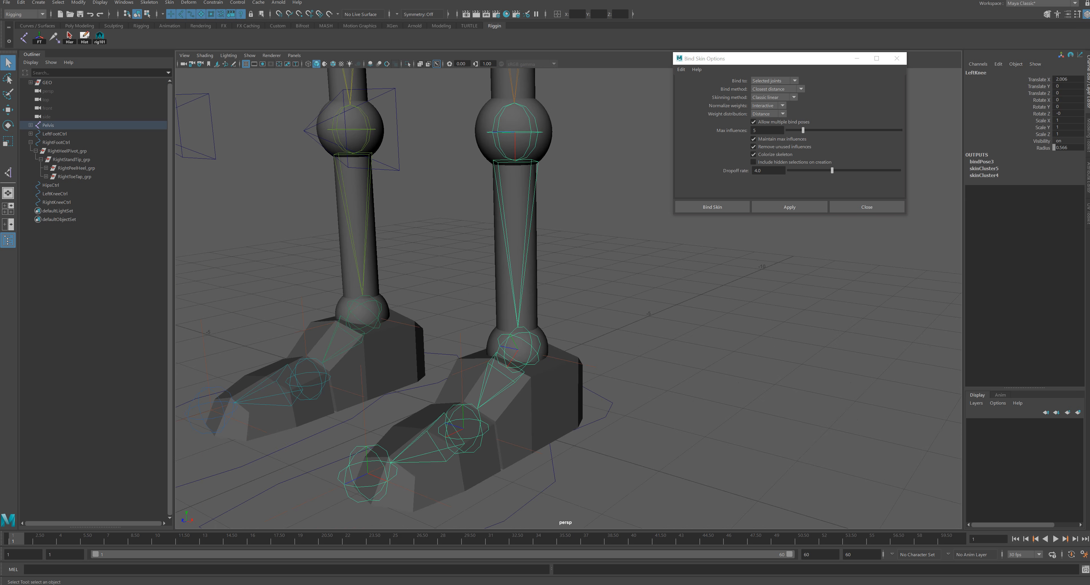
pyautogui.keyDown('alt'); pyautogui.moveTo(507, 321); pyautogui.dragTo(546, 330, button='right'); pyautogui.keyUp('alt')
pyautogui.click(493, 355)
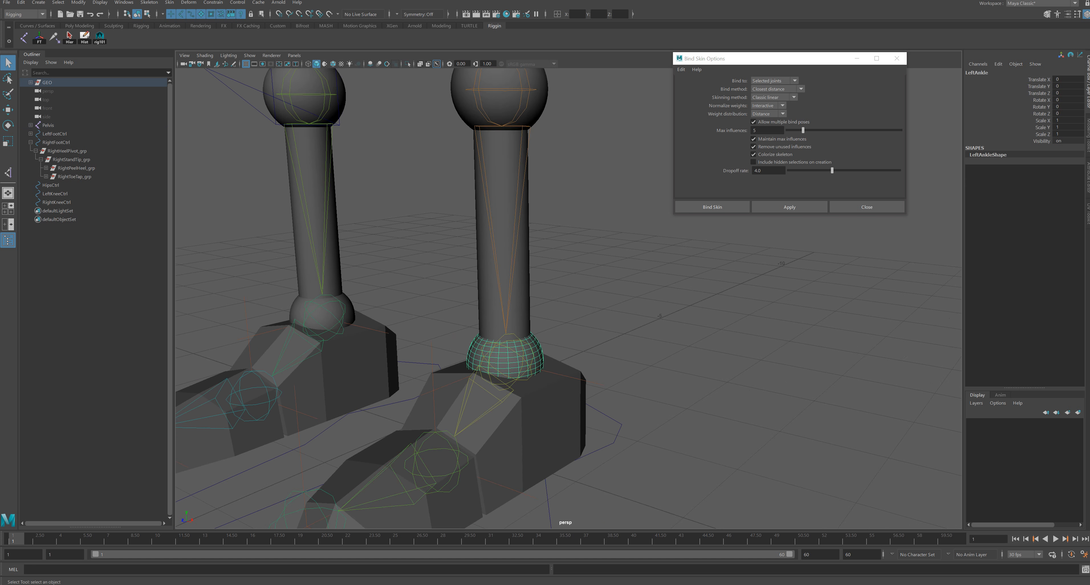
pyautogui.click(605, 335)
pyautogui.click(502, 398)
pyautogui.keyDown('shift'); pyautogui.click(494, 354); pyautogui.keyUp('shift')
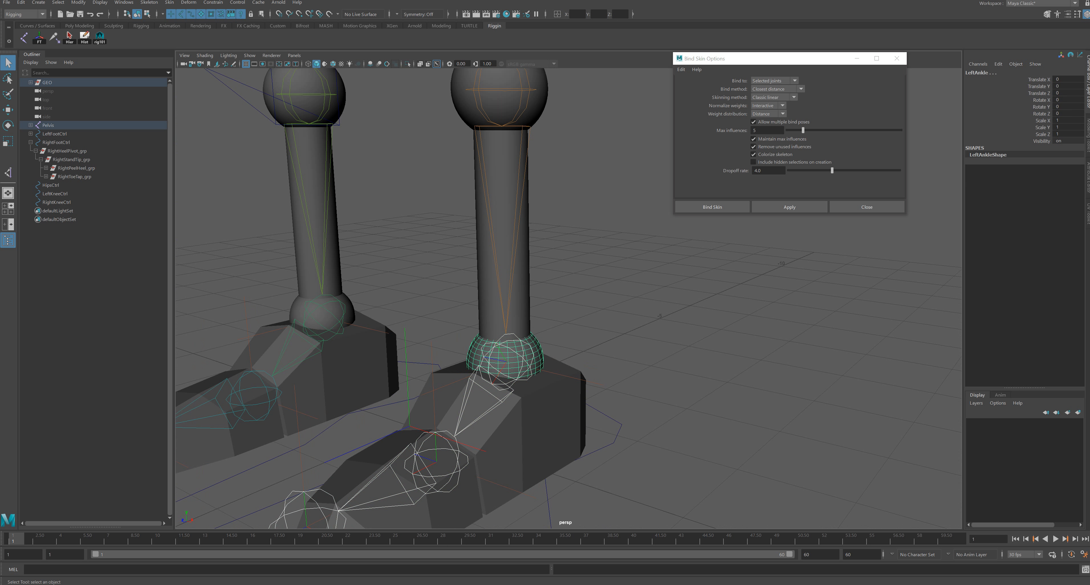
pyautogui.click(789, 207)
# Step: Bind the rear section of the left foot mesh to the LeftAnkle joint
pyautogui.keyDown('alt'); pyautogui.moveTo(563, 360); pyautogui.dragTo(584, 279, button='middle'); pyautogui.keyUp('alt')
pyautogui.keyDown('alt'); pyautogui.moveTo(583, 280); pyautogui.dragTo(563, 294); pyautogui.keyUp('alt')
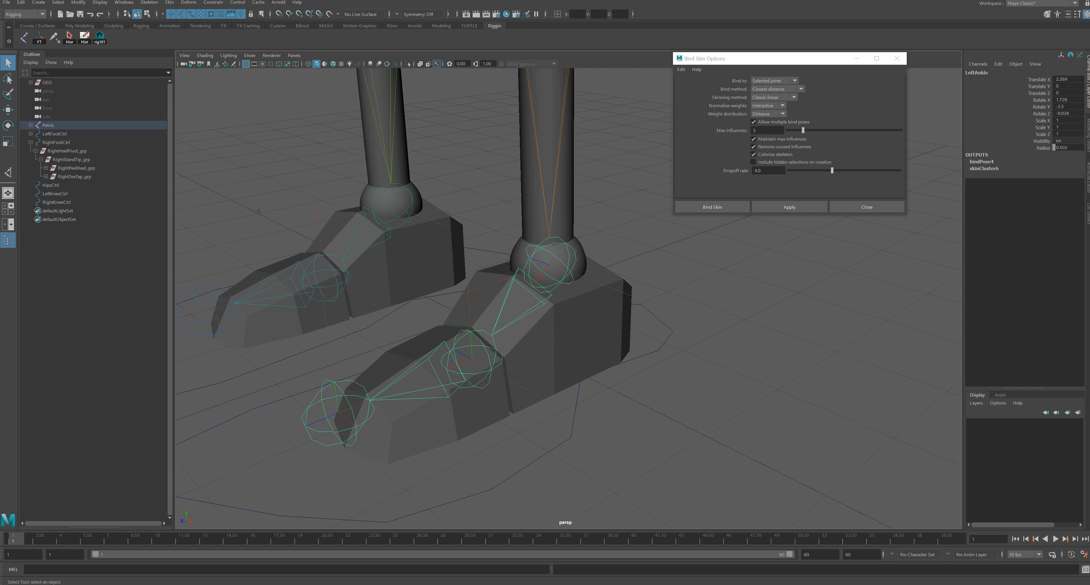
pyautogui.click(546, 338)
pyautogui.keyDown('shift'); pyautogui.click(529, 311); pyautogui.keyUp('shift')
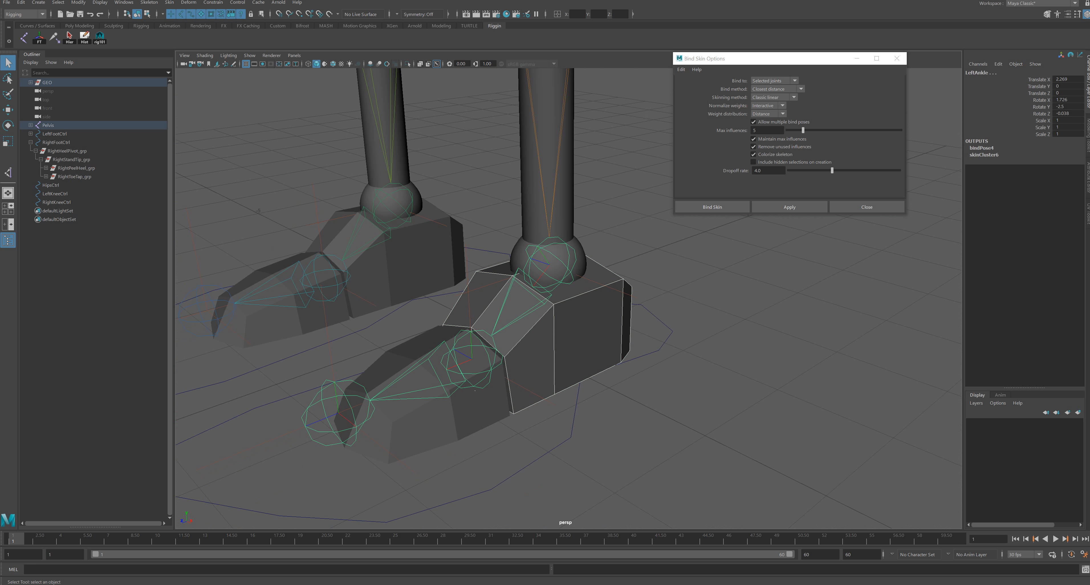
pyautogui.click(790, 207)
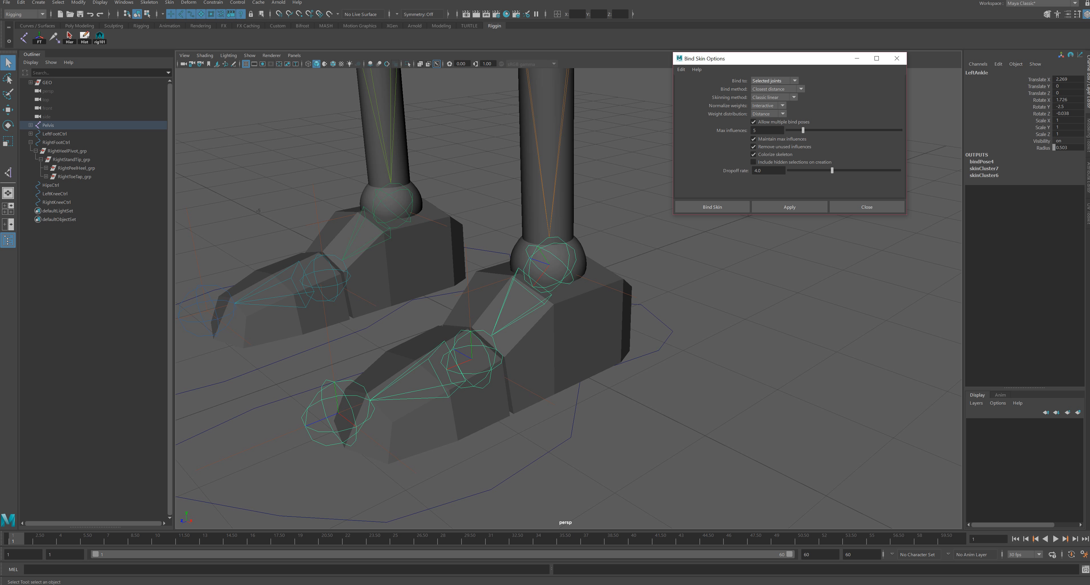
# Step: Bind the left toe mesh to the LeftBall joint
pyautogui.click(427, 417)
pyautogui.keyDown('shift'); pyautogui.click(349, 387); pyautogui.keyUp('shift')
pyautogui.click(789, 207)
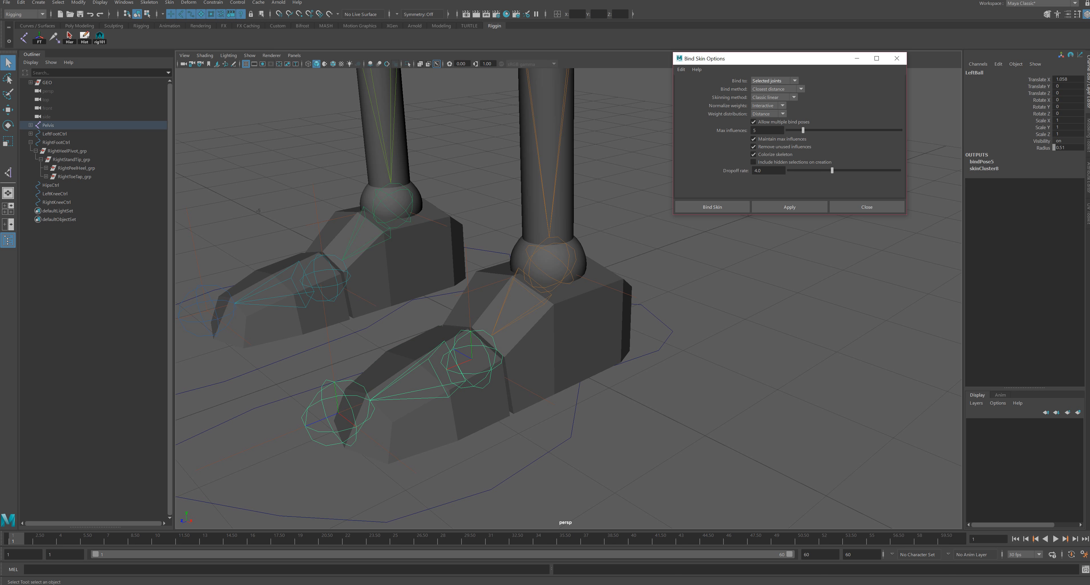
# Step: Move LeftFootCtrl sideways to test the left leg's skin binding, and undo the test move
pyautogui.keyDown('alt'); pyautogui.moveTo(562, 394); pyautogui.dragTo(444, 423, button='right'); pyautogui.keyUp('alt')
pyautogui.click(482, 438)
pyautogui.keyDown('alt'); pyautogui.moveTo(444, 423); pyautogui.dragTo(461, 402); pyautogui.keyUp('alt')
pyautogui.keyDown('alt'); pyautogui.moveTo(461, 402); pyautogui.dragTo(423, 402, button='right'); pyautogui.keyUp('alt')
pyautogui.keyDown('alt'); pyautogui.moveTo(423, 402); pyautogui.dragTo(427, 449, button='middle'); pyautogui.keyUp('alt')
pyautogui.press('w')
pyautogui.keyDown('alt'); pyautogui.moveTo(487, 423); pyautogui.dragTo(456, 414); pyautogui.keyUp('alt')
pyautogui.moveTo(569, 420); pyautogui.dragTo(655, 404)
pyautogui.hotkey('ctrl', 'z')
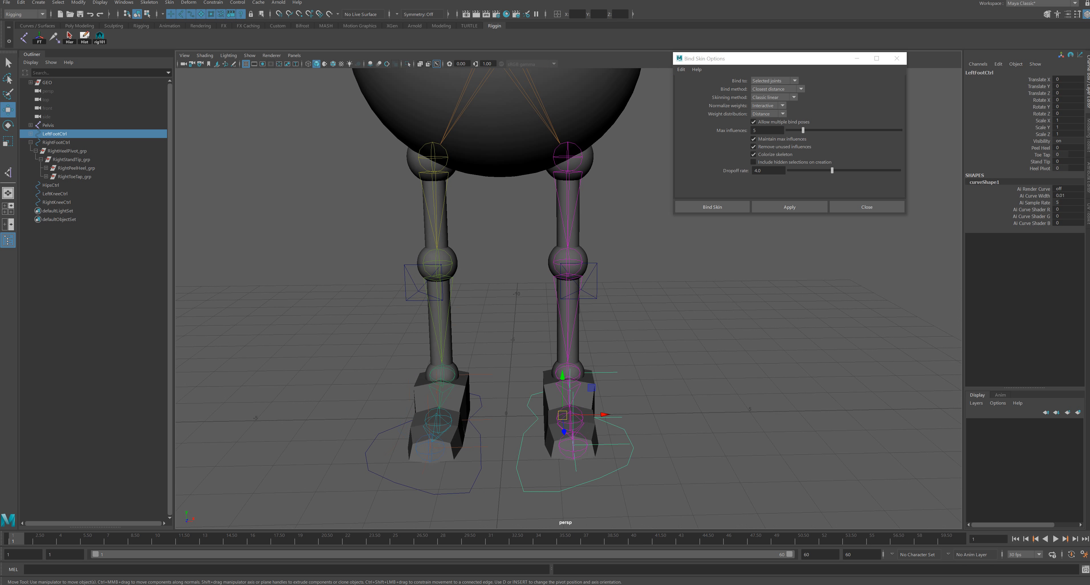
# Step: Bind the rightHip sphere mesh and the rightThigh cylinder mesh to the RightHip joint
pyautogui.keyDown('alt'); pyautogui.moveTo(431, 292); pyautogui.dragTo(521, 288); pyautogui.keyUp('alt')
pyautogui.keyDown('alt'); pyautogui.moveTo(520, 288); pyautogui.dragTo(549, 381, button='middle'); pyautogui.keyUp('alt')
pyautogui.keyDown('alt'); pyautogui.moveTo(508, 330); pyautogui.dragTo(562, 325, button='right'); pyautogui.keyUp('alt')
pyautogui.click(551, 319)
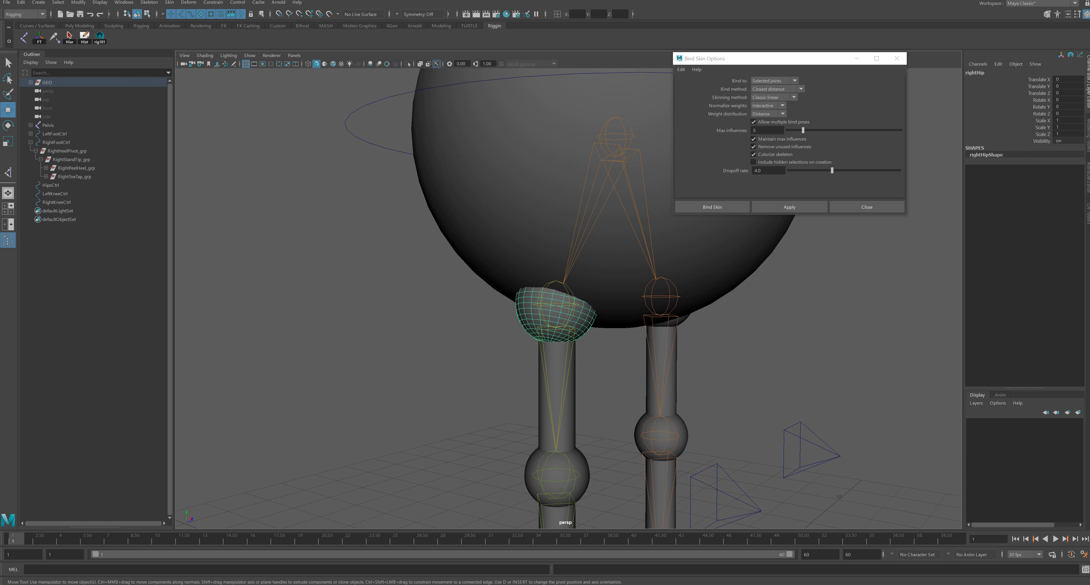
pyautogui.keyDown('shift'); pyautogui.click(566, 356); pyautogui.keyUp('shift')
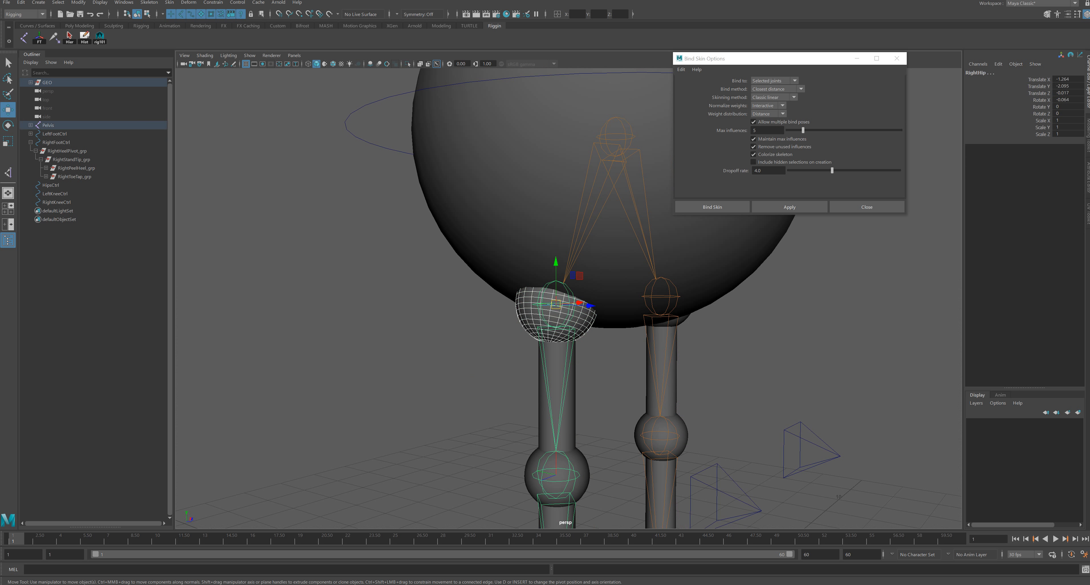
pyautogui.click(789, 207)
pyautogui.click(568, 389)
pyautogui.keyDown('shift'); pyautogui.click(567, 355); pyautogui.keyUp('shift')
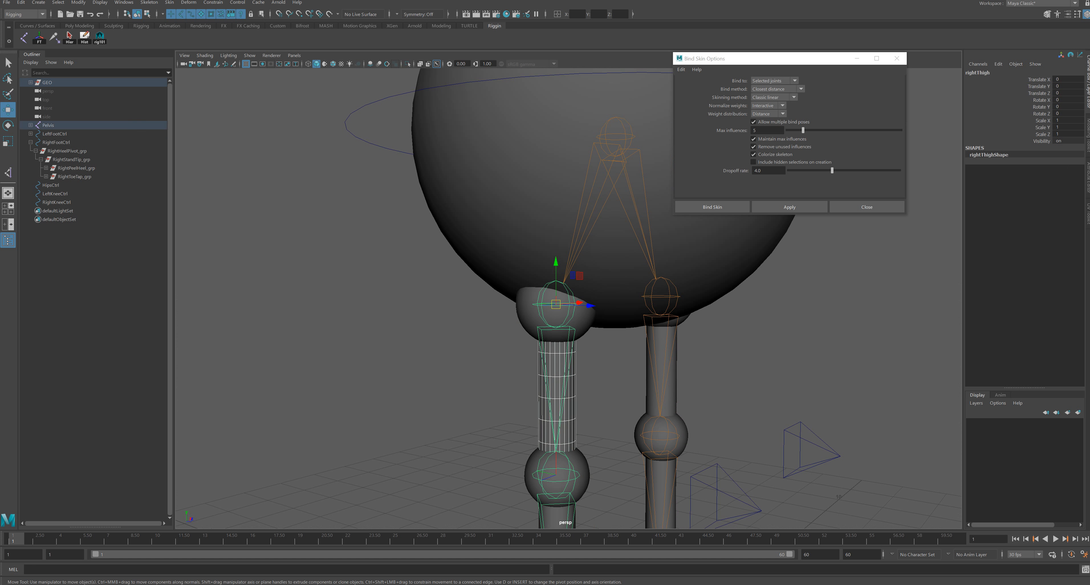
pyautogui.click(789, 207)
# Step: Bind the right knee sphere mesh and the right shin cylinder mesh to the RightKnee joint
pyautogui.keyDown('alt'); pyautogui.moveTo(613, 372); pyautogui.dragTo(589, 222, button='middle'); pyautogui.keyUp('alt')
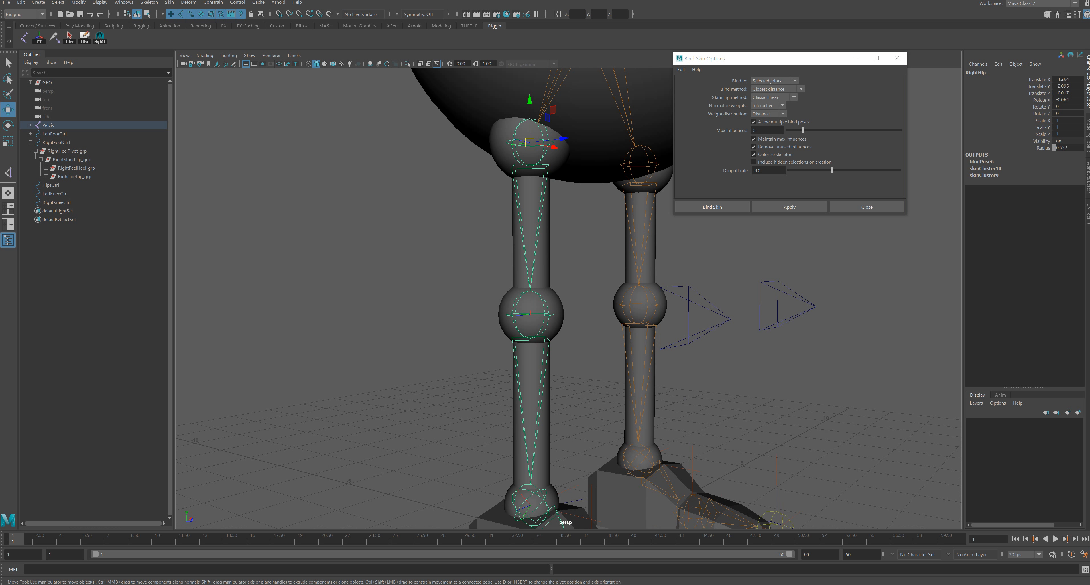
pyautogui.click(530, 315)
pyautogui.keyDown('shift'); pyautogui.click(554, 332); pyautogui.keyUp('shift')
pyautogui.click(790, 207)
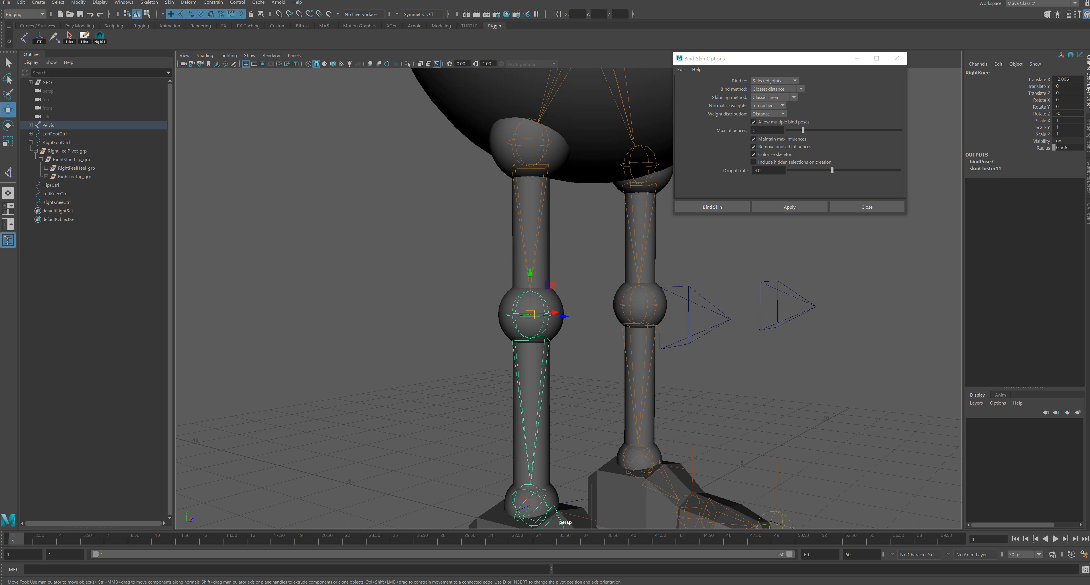
pyautogui.keyDown('shift'); pyautogui.click(543, 394); pyautogui.keyUp('shift')
pyautogui.click(789, 206)
# Step: Bind the right ankle sphere mesh to the RightAnkle joint
pyautogui.keyDown('alt'); pyautogui.moveTo(626, 372); pyautogui.dragTo(612, 215, button='middle'); pyautogui.keyUp('alt')
pyautogui.keyDown('alt'); pyautogui.moveTo(612, 215); pyautogui.dragTo(677, 229, button='right'); pyautogui.keyUp('alt')
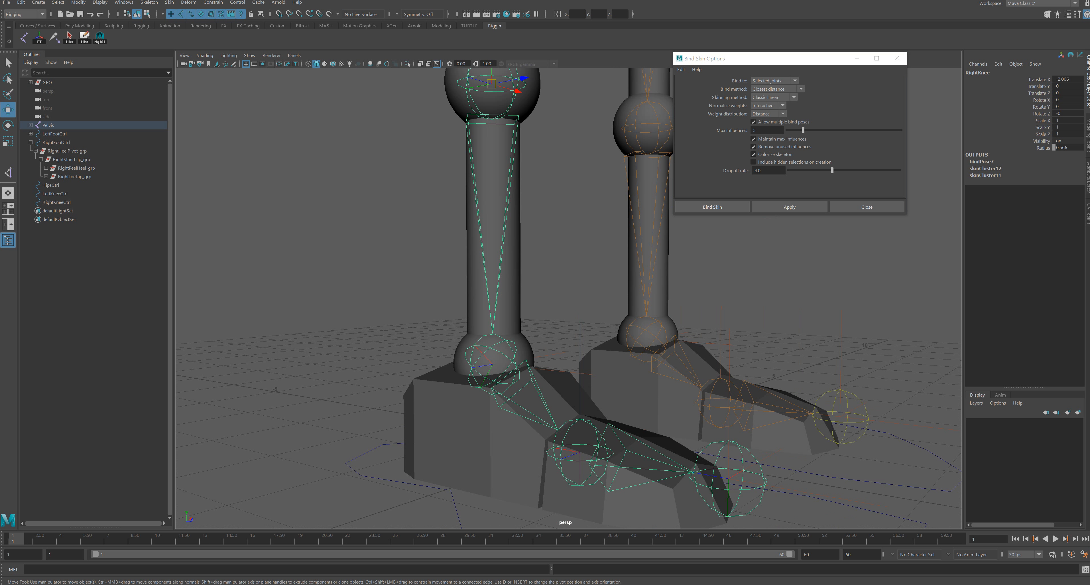
pyautogui.click(522, 354)
pyautogui.keyDown('shift'); pyautogui.click(531, 383); pyautogui.keyUp('shift')
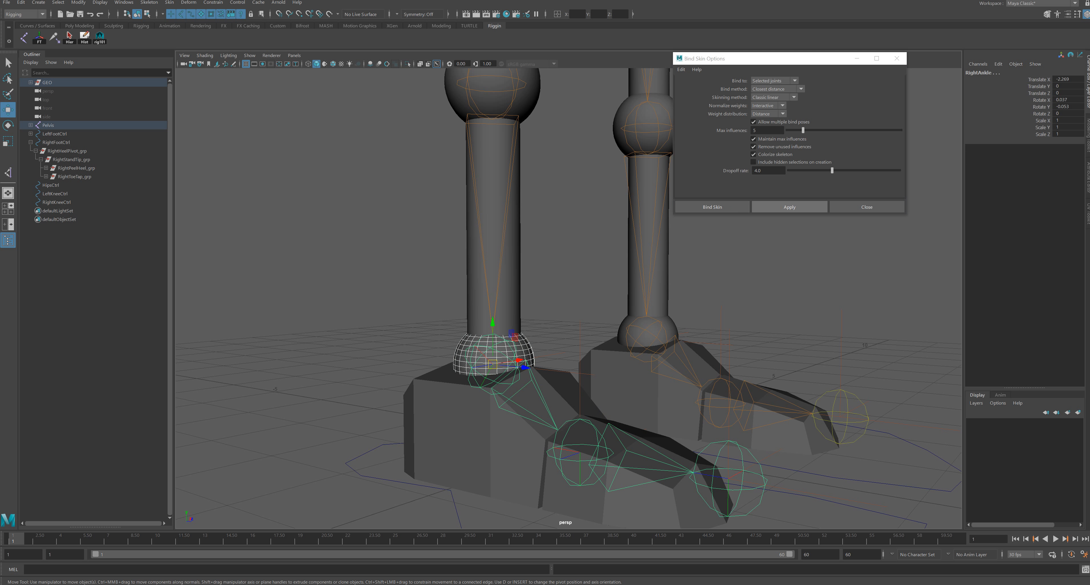
pyautogui.click(789, 207)
# Step: Bind the rear section of the right foot mesh to the RightAnkle joint
pyautogui.click(508, 436)
pyautogui.keyDown('shift'); pyautogui.click(531, 383); pyautogui.keyUp('shift')
pyautogui.press('q')
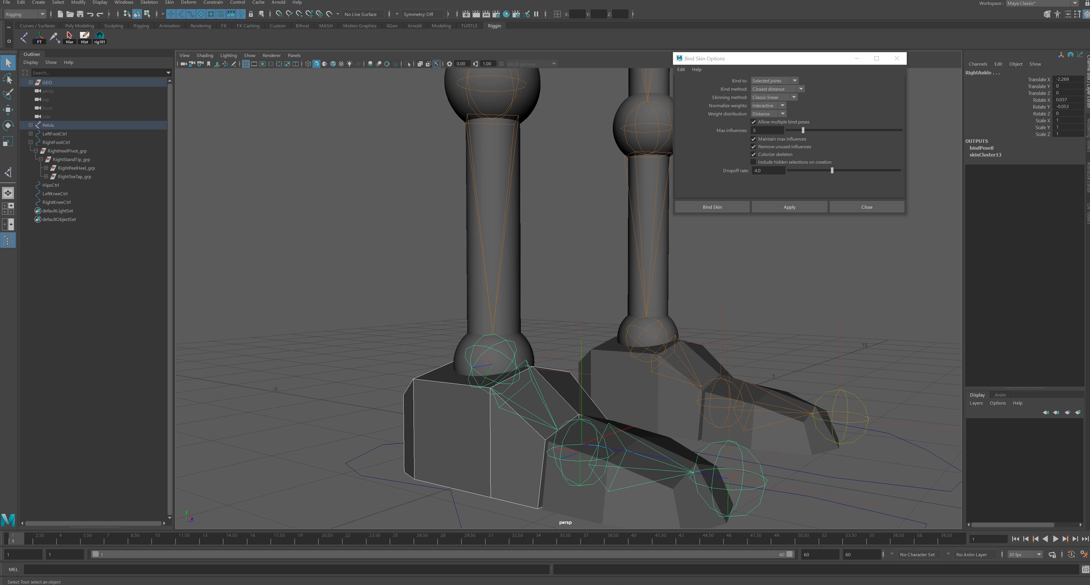
pyautogui.click(789, 207)
# Step: Bind the rightToe mesh to the RightBall joint
pyautogui.click(635, 482)
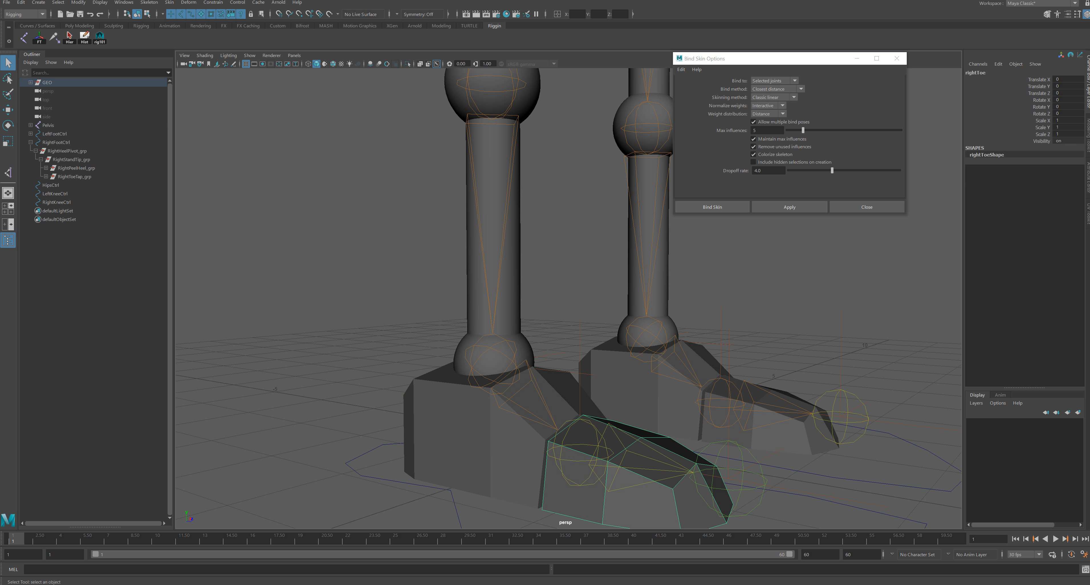
pyautogui.keyDown('shift'); pyautogui.click(592, 457); pyautogui.keyUp('shift')
pyautogui.click(790, 206)
# Step: Move HipsCtrl to test the skin binding of the ball and both legs, and undo the test moves
pyautogui.scroll(-7, 634, 296)
pyautogui.keyDown('alt'); pyautogui.moveTo(647, 254); pyautogui.dragTo(649, 315, button='middle'); pyautogui.keyUp('alt')
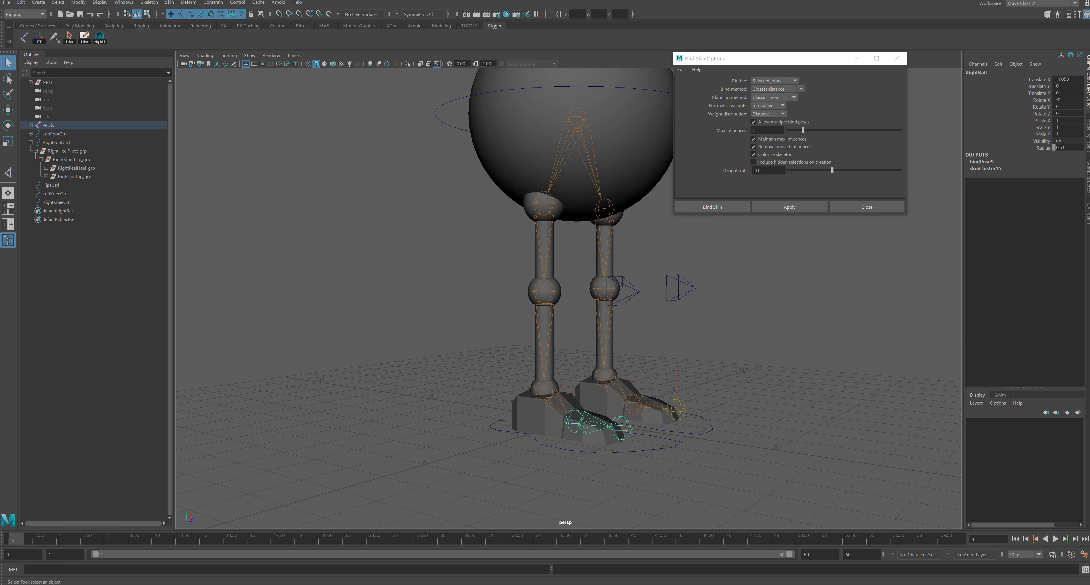
pyautogui.keyDown('alt'); pyautogui.moveTo(649, 313); pyautogui.dragTo(537, 334); pyautogui.keyUp('alt')
pyautogui.keyDown('alt'); pyautogui.moveTo(537, 334); pyautogui.dragTo(497, 349, button='middle'); pyautogui.keyUp('alt')
pyautogui.scroll(-4, 497, 349)
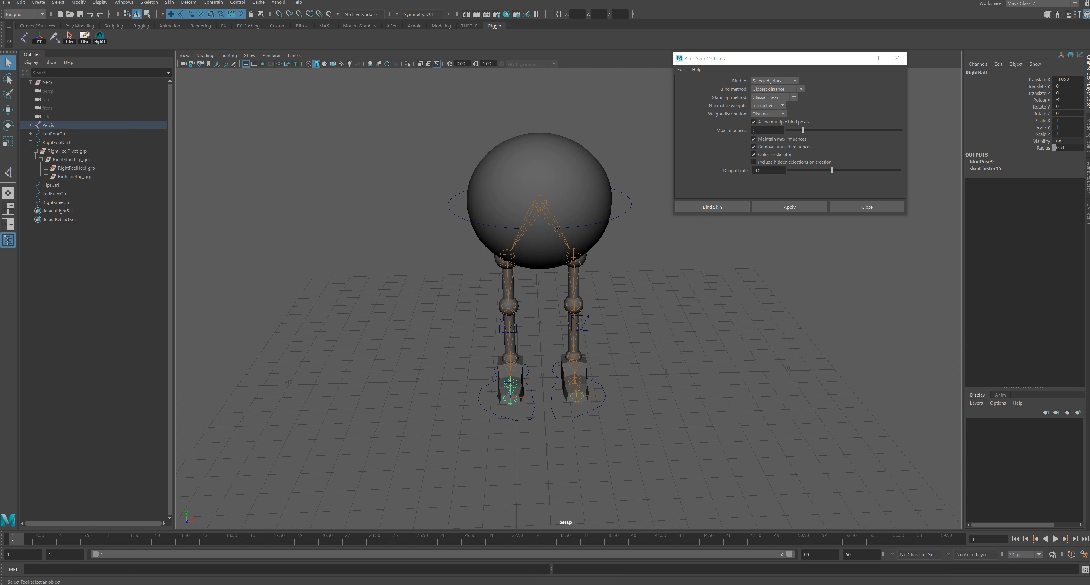
pyautogui.click(534, 229)
pyautogui.press('w')
pyautogui.click(539, 197)
pyautogui.hotkey('ctrl', 'z')
pyautogui.moveTo(539, 163); pyautogui.dragTo(512, 196)
pyautogui.hotkey('ctrl', 'z')
pyautogui.scroll(-2, 511, 197)
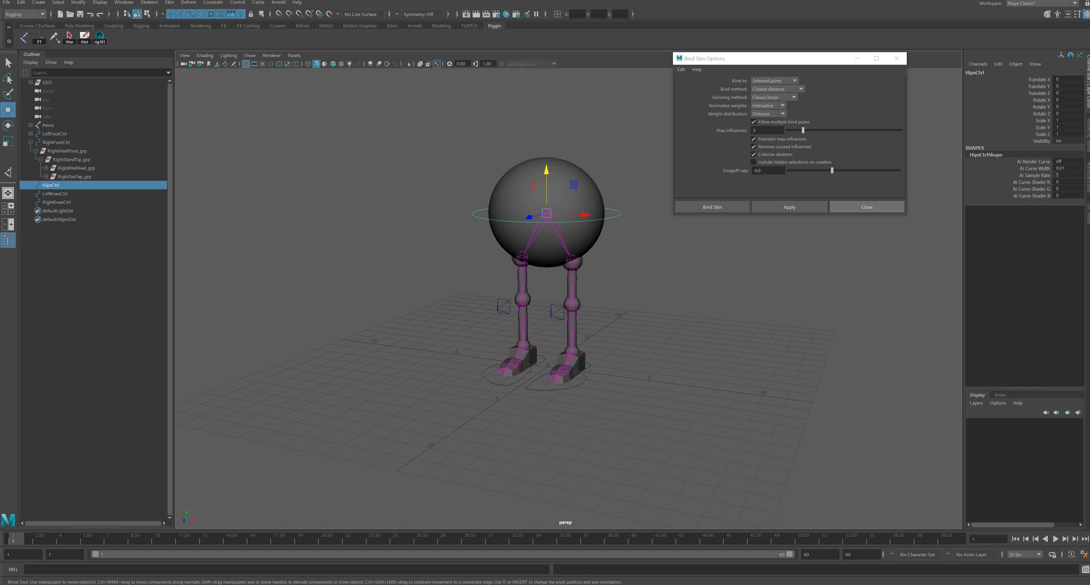
# Step: Close the Bind Skin Options window and clear the selection
pyautogui.click(867, 207)
pyautogui.keyDown('alt'); pyautogui.moveTo(694, 236); pyautogui.dragTo(679, 258); pyautogui.keyUp('alt')
pyautogui.click(679, 258)
pyautogui.keyDown('alt'); pyautogui.moveTo(679, 258); pyautogui.dragTo(707, 255, button='middle'); pyautogui.keyUp('alt')
pyautogui.moveTo(707, 255)
pyautogui.keyDown('alt'); pyautogui.mouseDown()
pyautogui.moveTo(679, 230)
pyautogui.moveTo(700, 243)
pyautogui.mouseUp(); pyautogui.keyUp('alt')
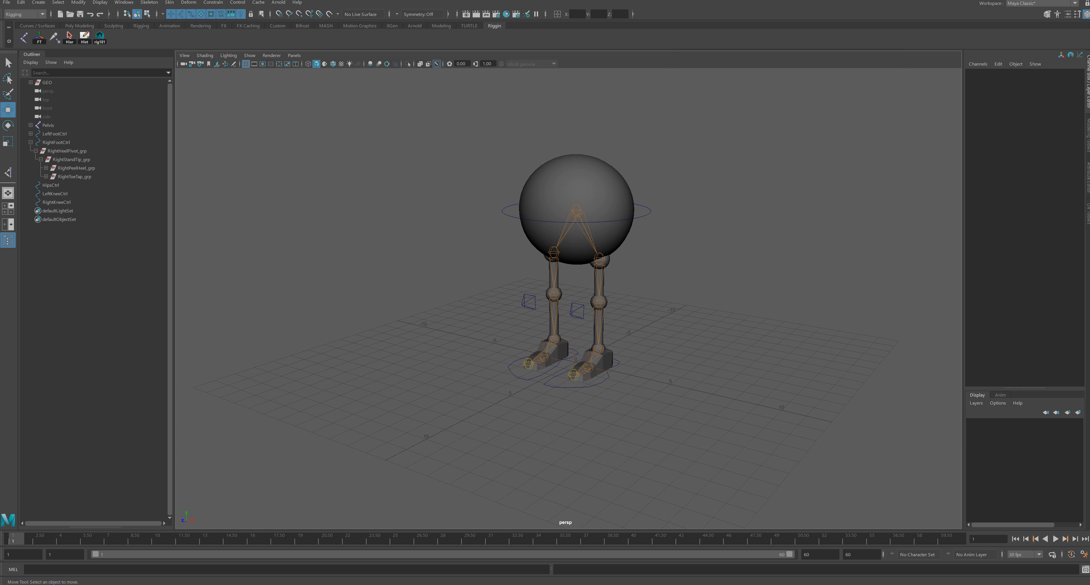
# Step: Save the scene under the new name Leg_and_Ball_SKIN.mb, accepting the student version notice
pyautogui.click(6, 2)
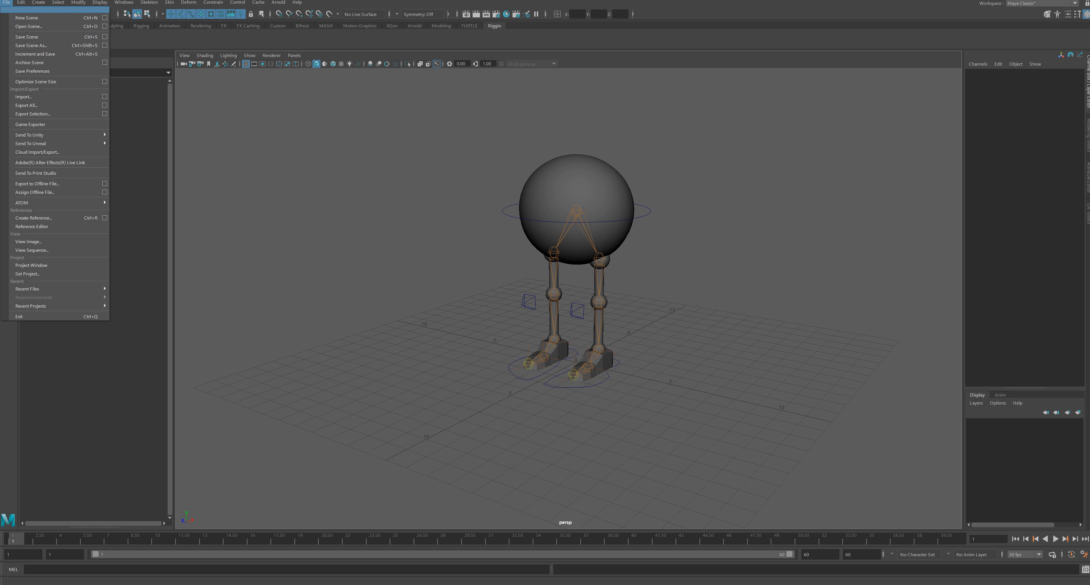
pyautogui.click(31, 46)
pyautogui.click(510, 430)
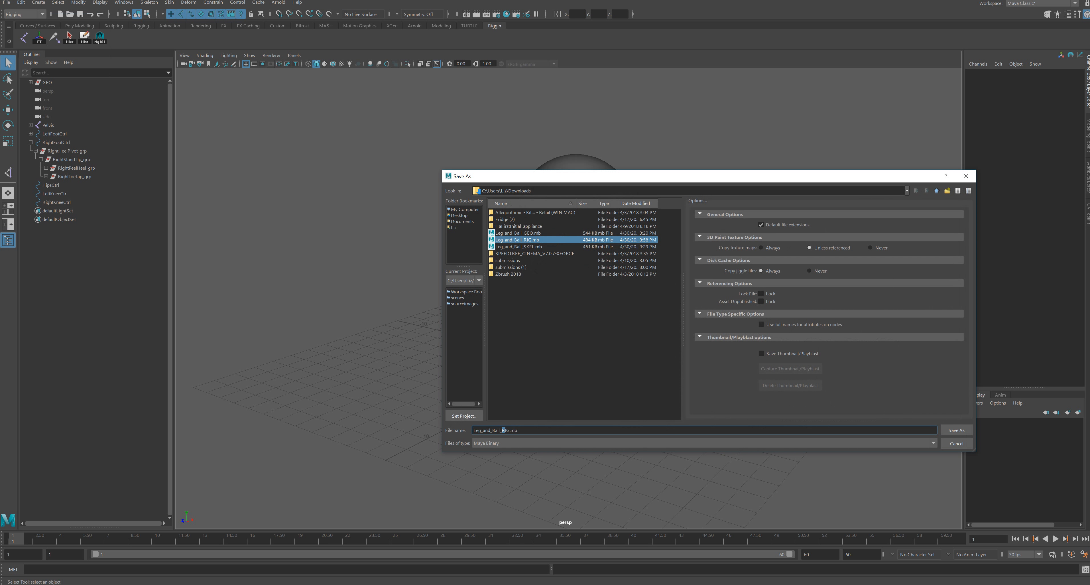
pyautogui.press('BackSpace')
pyautogui.press('BackSpace')
pyautogui.press('BackSpace')
pyautogui.write('SKIN')
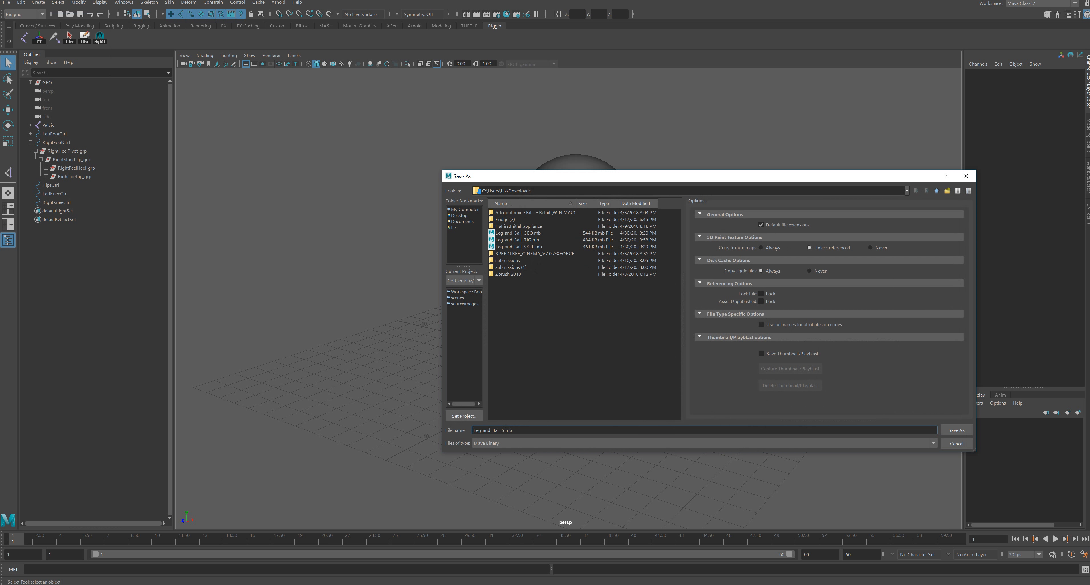
pyautogui.press('Return')
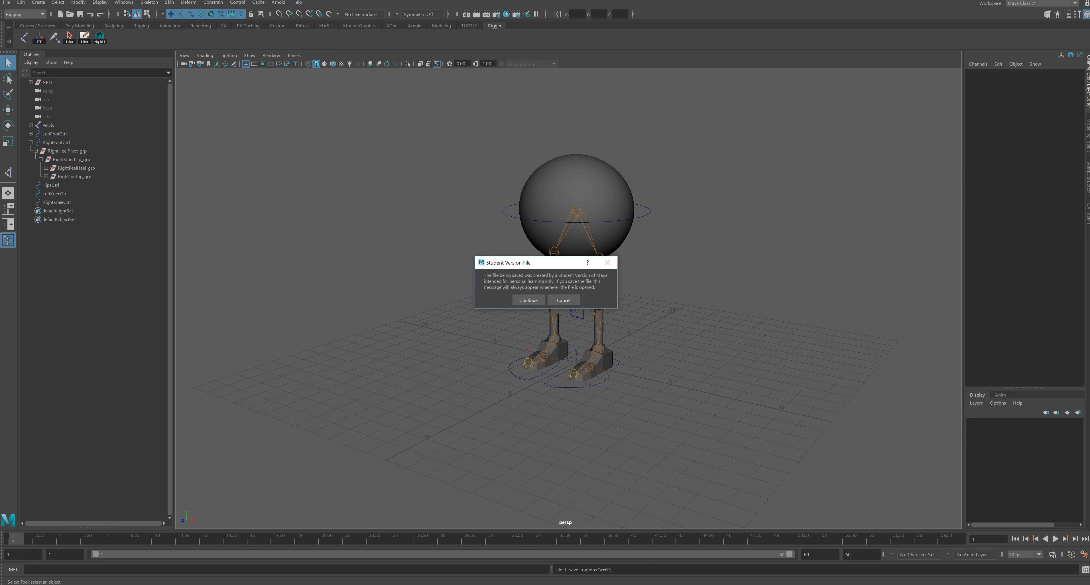
pyautogui.press('Return')
# Step: Create a Transform character controller with the Rigging 101 wireControllers tool
pyautogui.press('w')
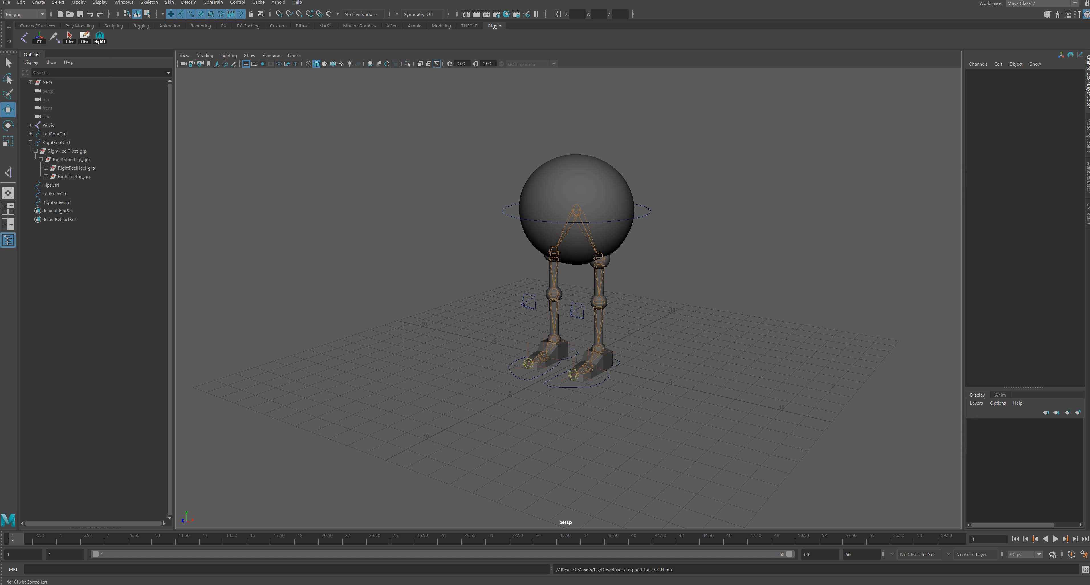
pyautogui.click(100, 38)
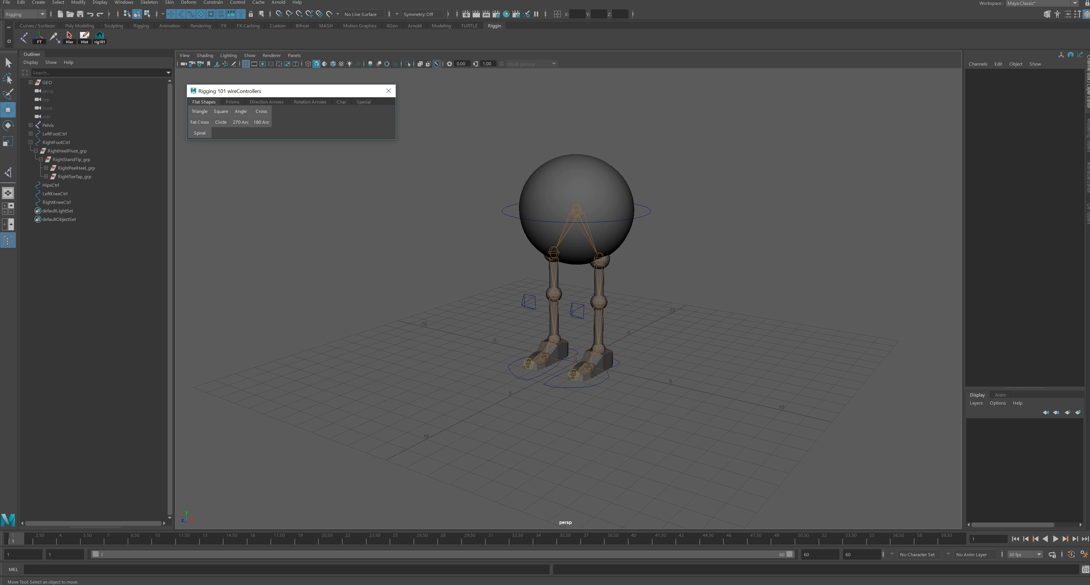
pyautogui.click(363, 102)
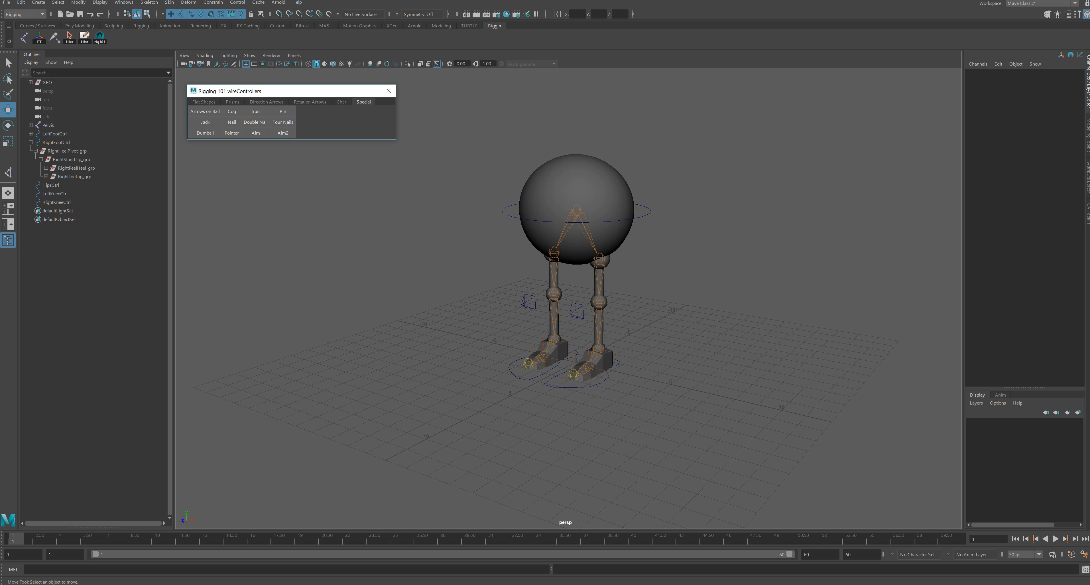
pyautogui.click(341, 102)
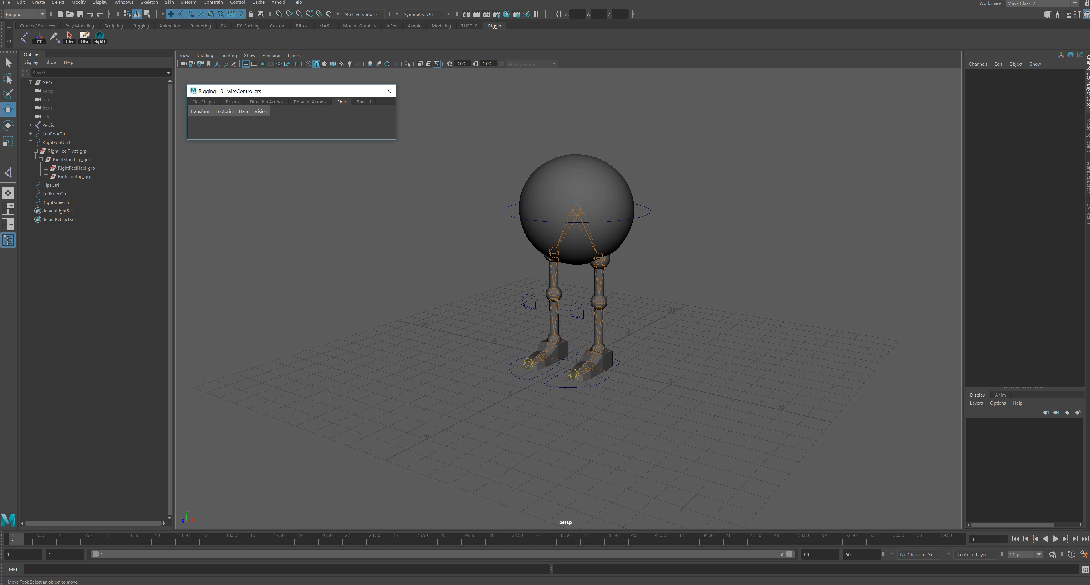
pyautogui.click(200, 112)
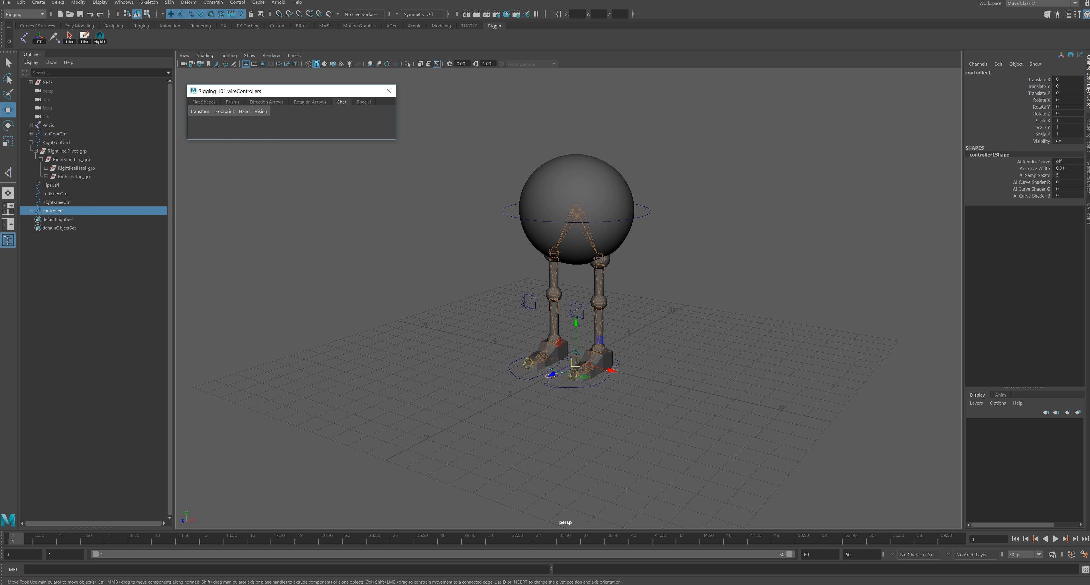
# Step: Scale the new controller uniformly to about 2.848 so it surrounds both feet, and collapse the RightFootCtrl hierarchy
pyautogui.press('r')
pyautogui.moveTo(575, 362); pyautogui.dragTo(654, 363)
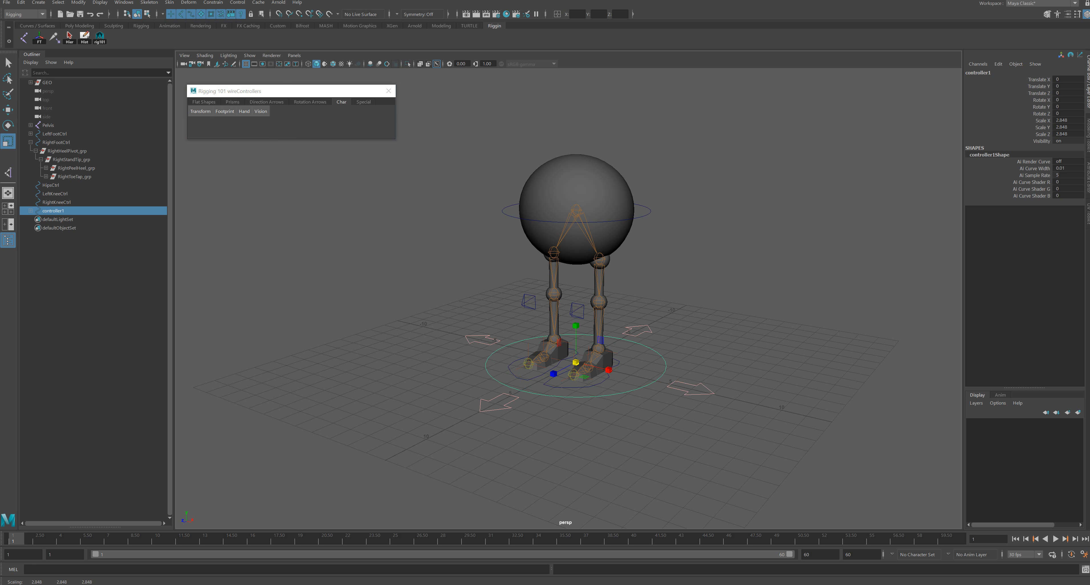
pyautogui.click(30, 142)
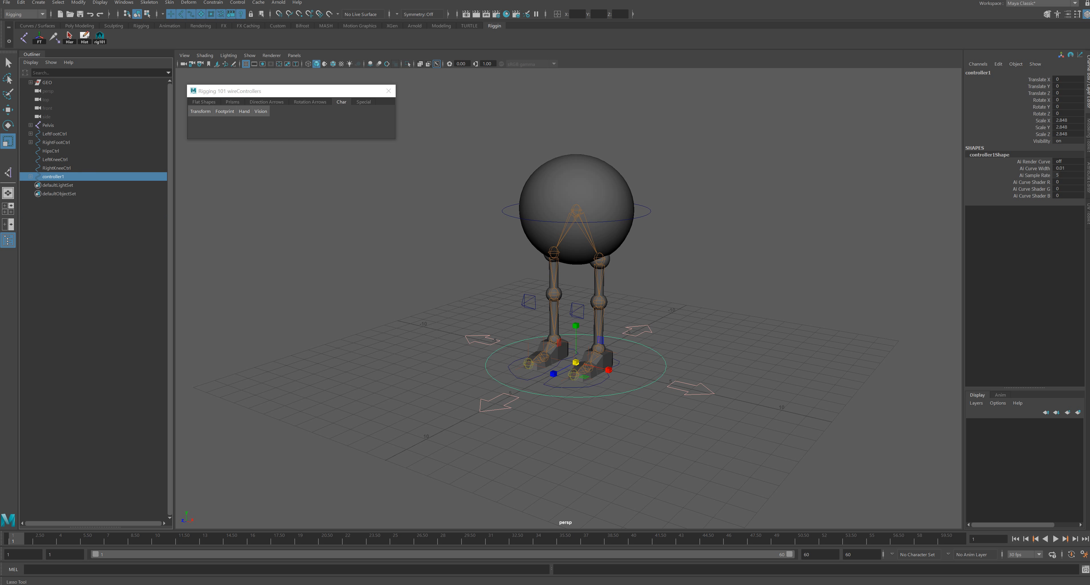
# Step: Try moving the new controller along its Z axis and undo the move
pyautogui.keyDown('alt'); pyautogui.moveTo(575, 279); pyautogui.dragTo(467, 340); pyautogui.keyUp('alt')
pyautogui.press('e')
pyautogui.press('w')
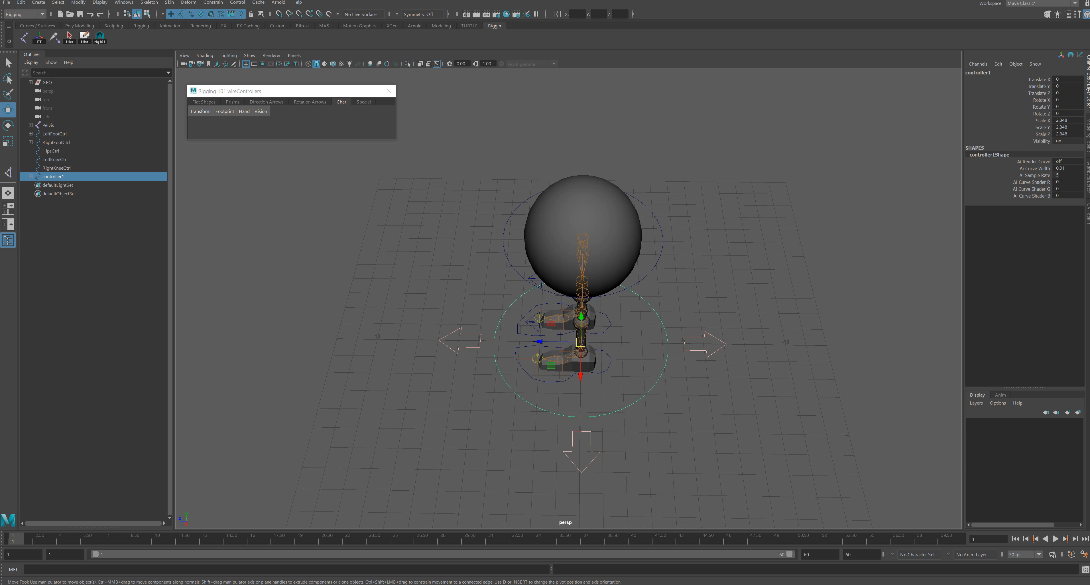
pyautogui.moveTo(537, 342); pyautogui.dragTo(641, 333)
pyautogui.hotkey('ctrl', 'z')
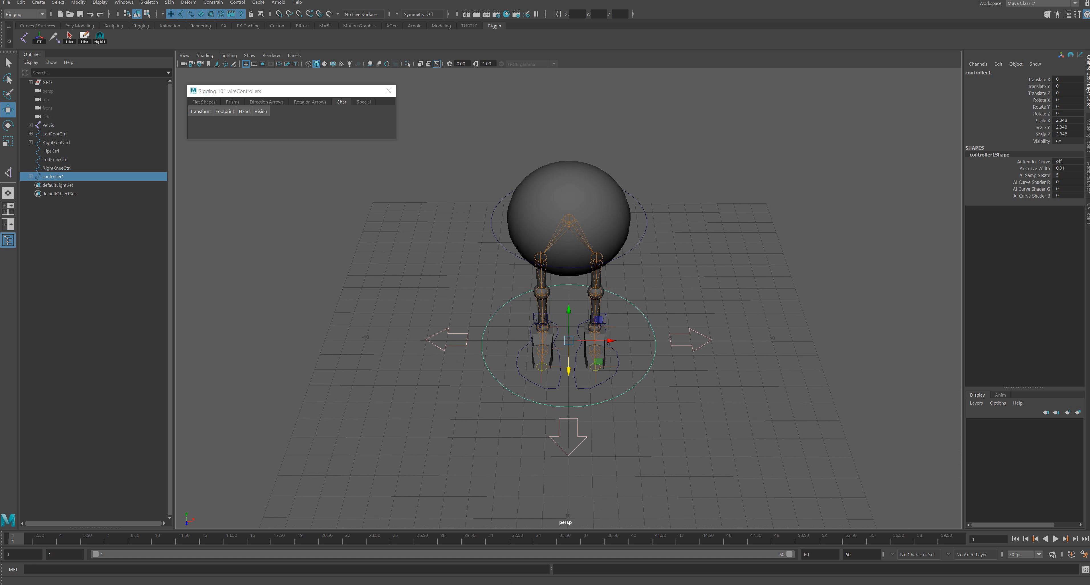
# Step: Freeze the new controller's transformations and rename it SUPERMOVER
pyautogui.click(39, 37)
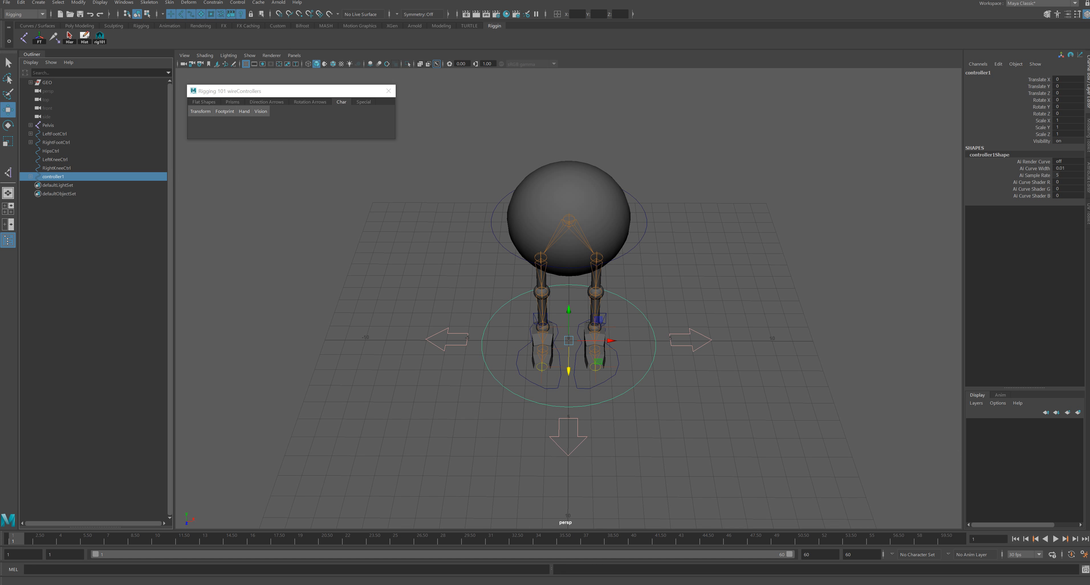
pyautogui.doubleClick(54, 177)
pyautogui.write('S')
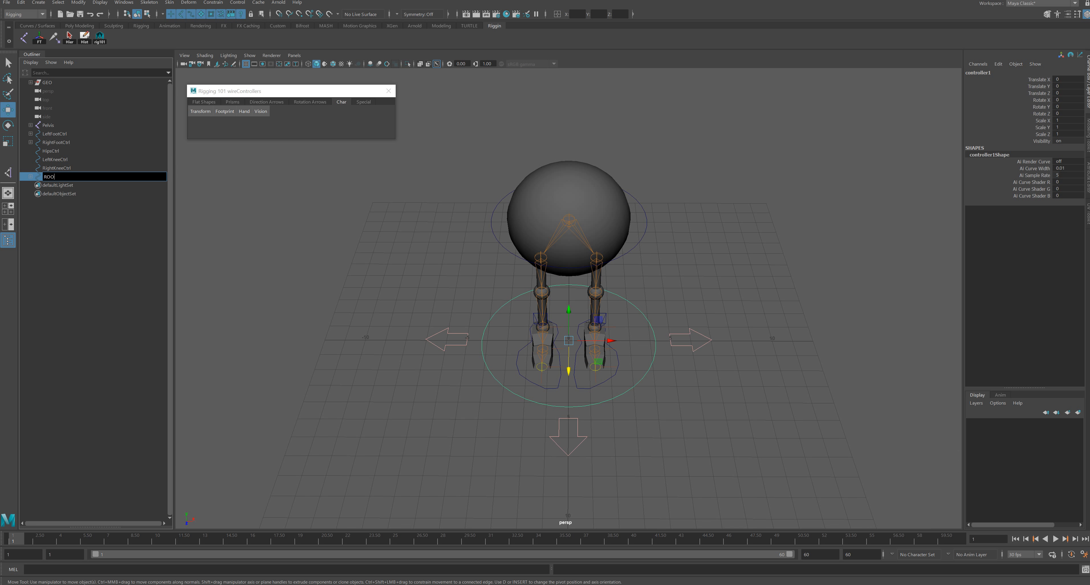
pyautogui.write('UY')
pyautogui.press('BackSpace')
pyautogui.write('PERMOVER')
pyautogui.press('Return')
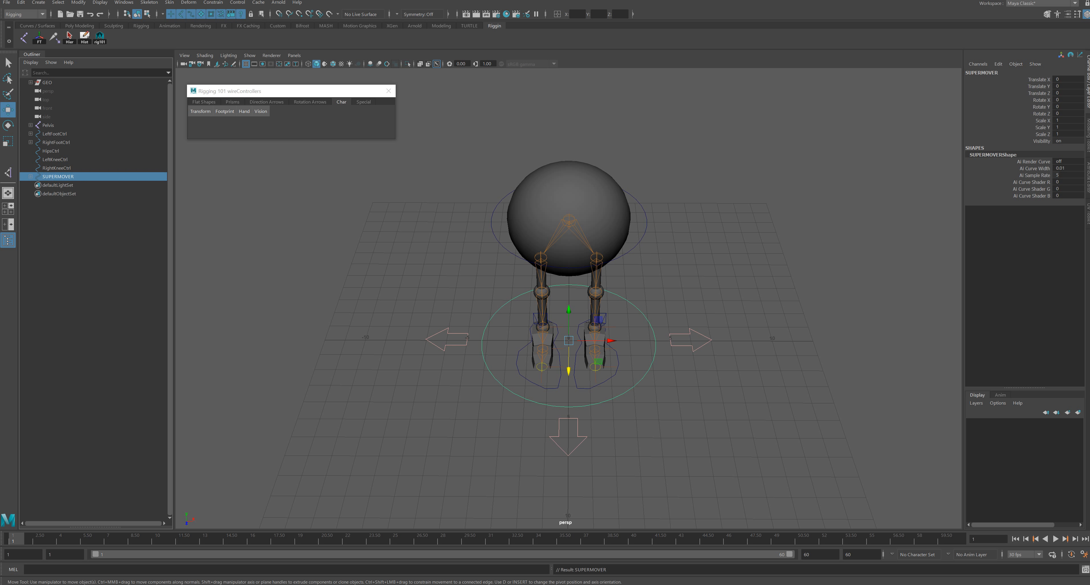
# Step: Parent the two foot controls, HipsCtrl and the two knee controls under SUPERMOVER
pyautogui.click(56, 168)
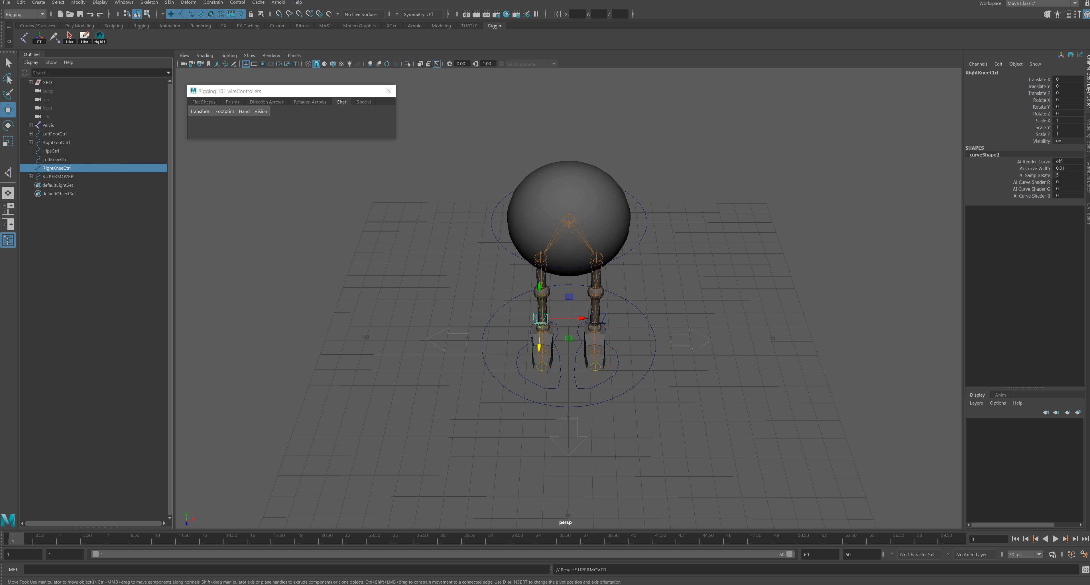
pyautogui.keyDown('shift'); pyautogui.click(55, 133); pyautogui.keyUp('shift')
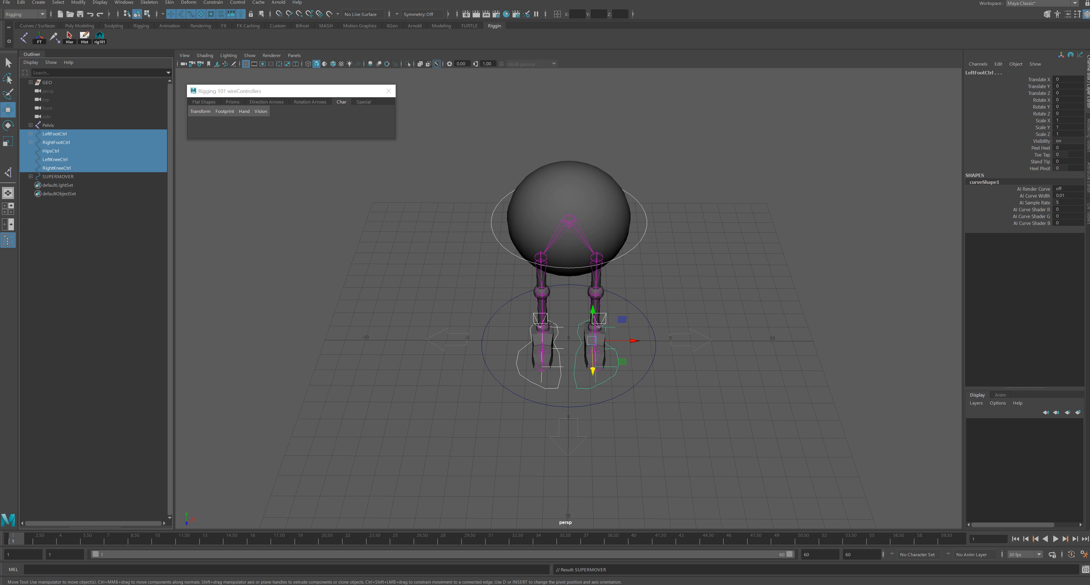
pyautogui.moveTo(55, 134); pyautogui.dragTo(58, 177, button='middle')
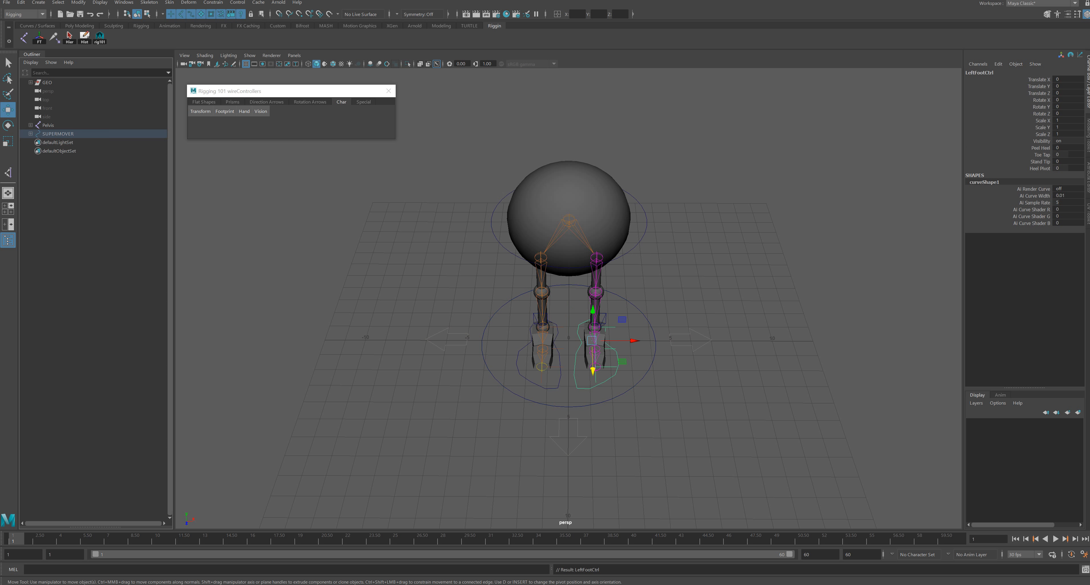
# Step: Test SUPERMOVER in the perspective view by moving it along Z, rotating it about Y and raising it, undoing each change
pyautogui.click(630, 388)
pyautogui.press('space')
pyautogui.press('space')
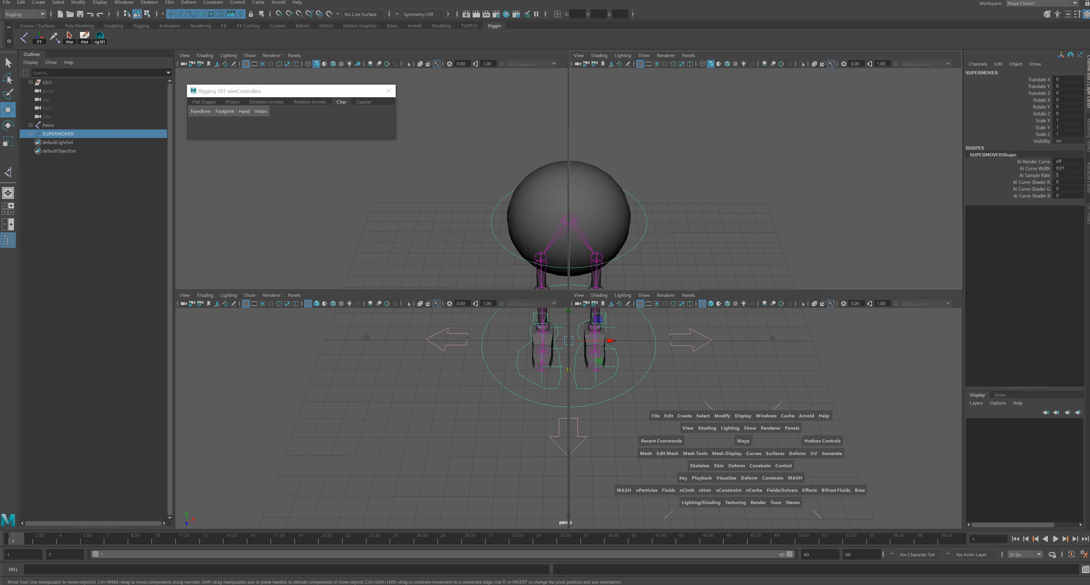
pyautogui.moveTo(741, 440); pyautogui.dragTo(698, 441)
pyautogui.press('space')
pyautogui.press('space')
pyautogui.moveTo(745, 304); pyautogui.dragTo(660, 263)
pyautogui.press('space')
pyautogui.press('space')
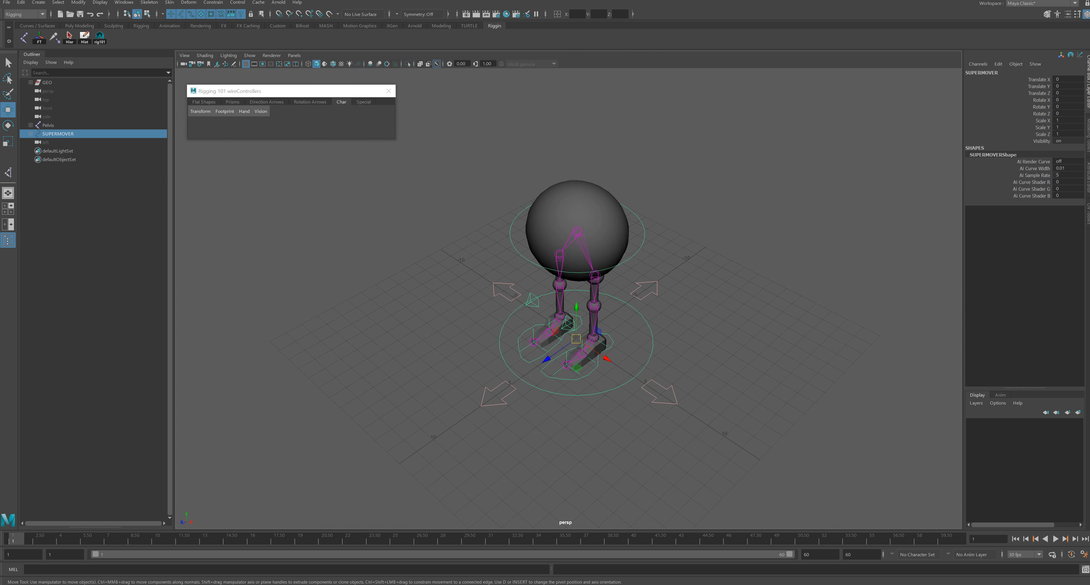
pyautogui.keyDown('alt'); pyautogui.moveTo(613, 360); pyautogui.dragTo(551, 381); pyautogui.keyUp('alt')
pyautogui.press('e')
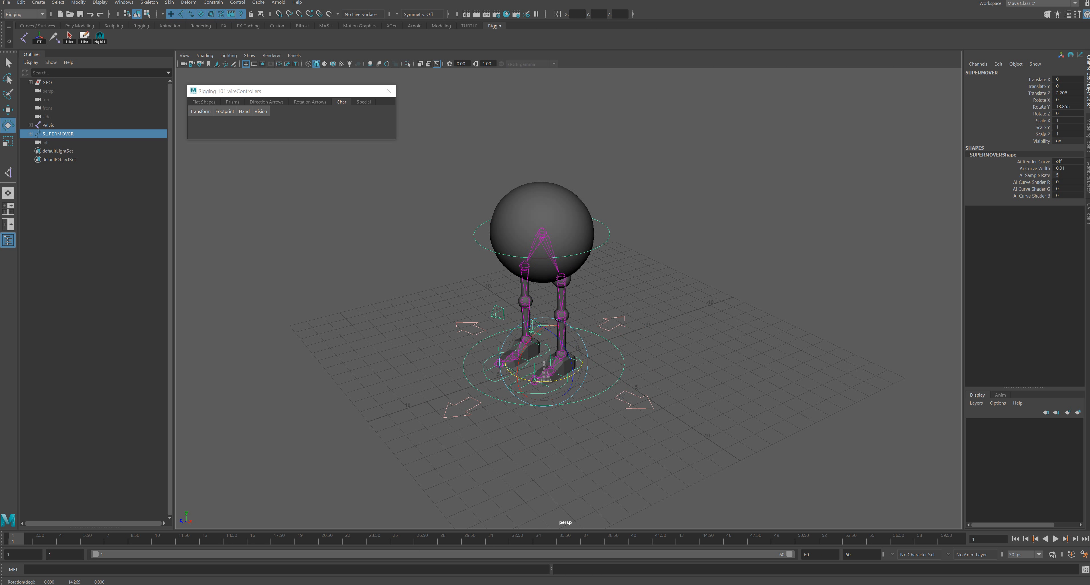
pyautogui.press('w')
pyautogui.moveTo(543, 325); pyautogui.dragTo(542, 220)
pyautogui.hotkey('ctrl', 'z')
pyautogui.hotkey('ctrl', 'z')
pyautogui.hotkey('ctrl', 'z')
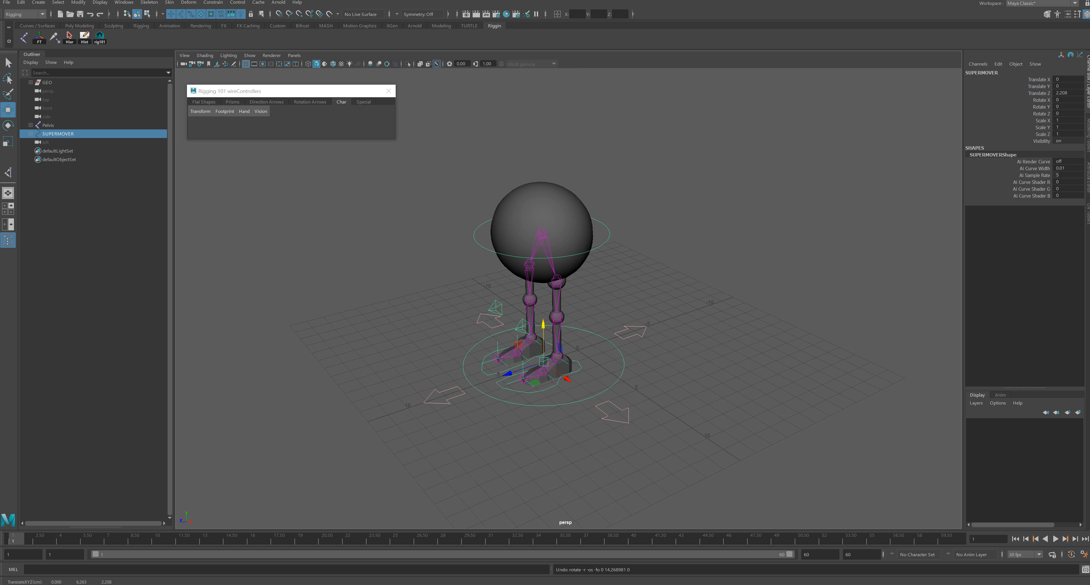
# Step: Test scaling SUPERMOVER uniformly and moving it along Z, undoing both changes
pyautogui.click(660, 254)
pyautogui.keyDown('alt'); pyautogui.moveTo(660, 254); pyautogui.dragTo(715, 244); pyautogui.keyUp('alt')
pyautogui.moveTo(650, 381); pyautogui.dragTo(651, 382)
pyautogui.press('r')
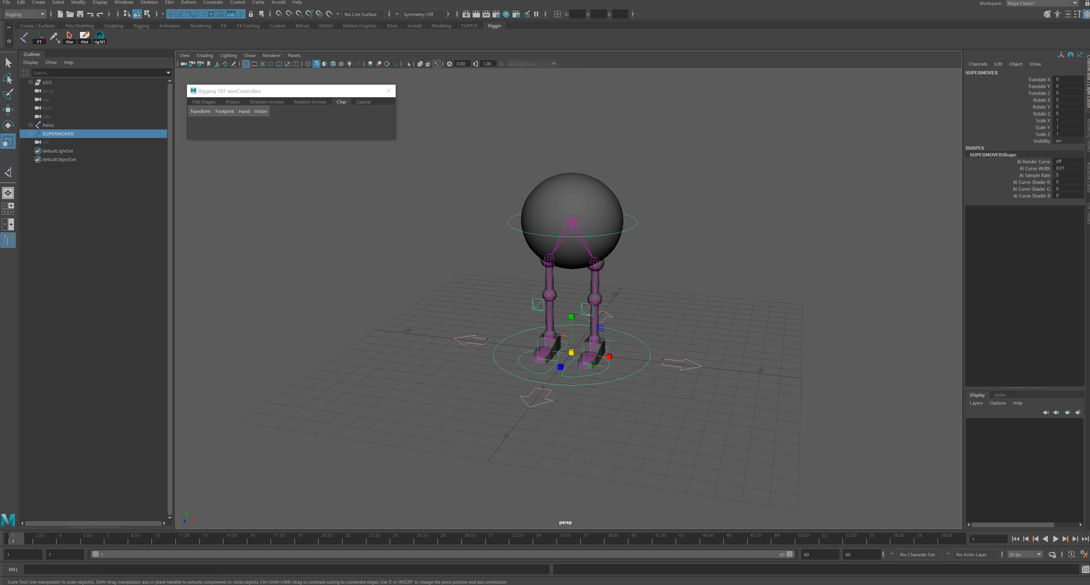
pyautogui.moveTo(572, 351)
pyautogui.mouseDown()
pyautogui.moveTo(609, 352)
pyautogui.moveTo(563, 375)
pyautogui.moveTo(592, 375)
pyautogui.moveTo(530, 382)
pyautogui.moveTo(616, 301)
pyautogui.moveTo(574, 343)
pyautogui.mouseUp()
pyautogui.hotkey('ctrl', 'z')
pyautogui.press('w')
pyautogui.hotkey('ctrl', 'z')
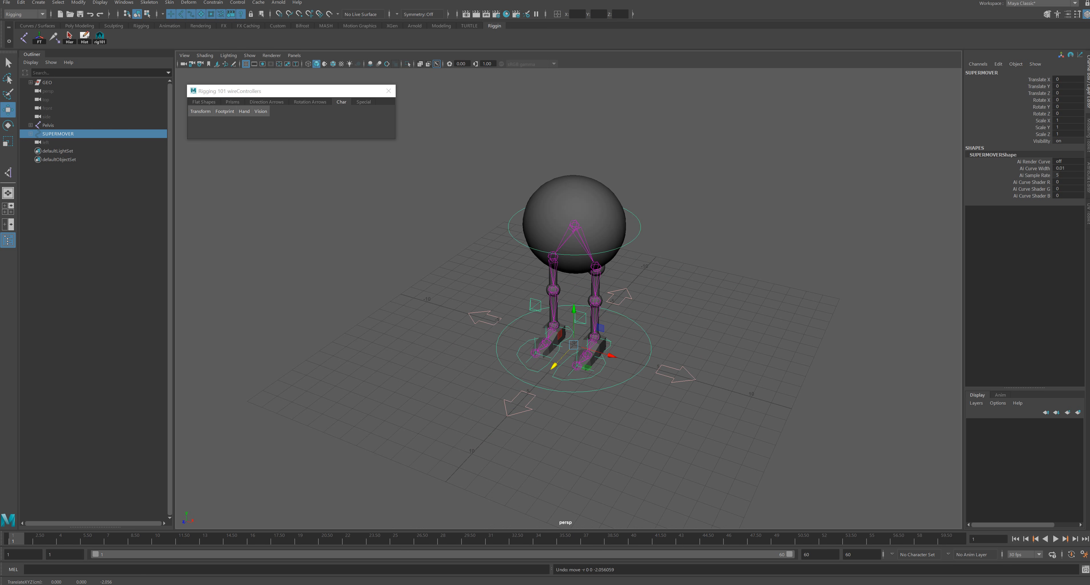
# Step: Save the scene under the new name Leg_and_Ball_FINALRIG.mb, accepting the student version notice
pyautogui.click(6, 2)
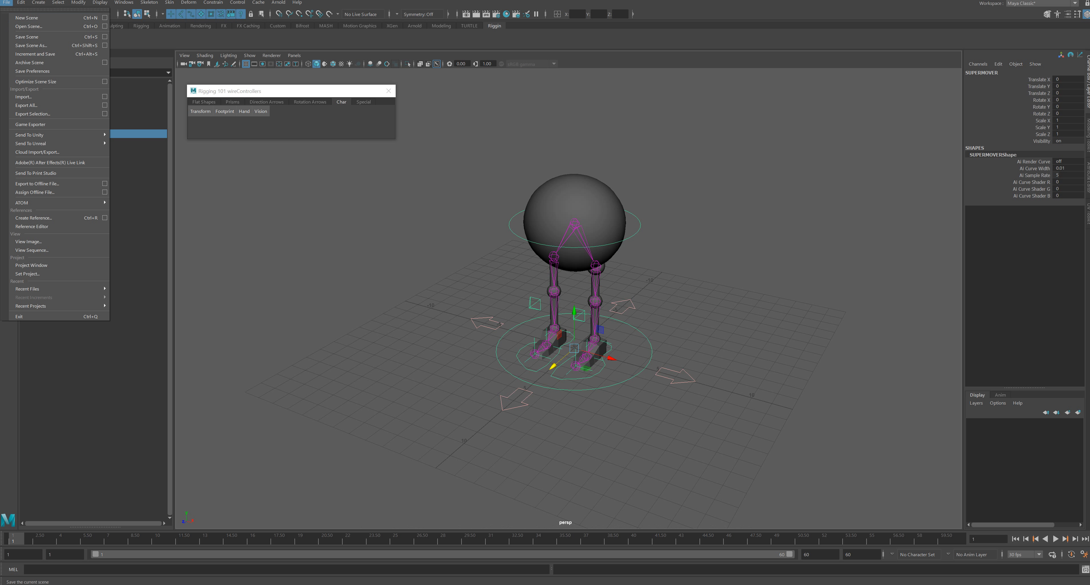
pyautogui.click(43, 45)
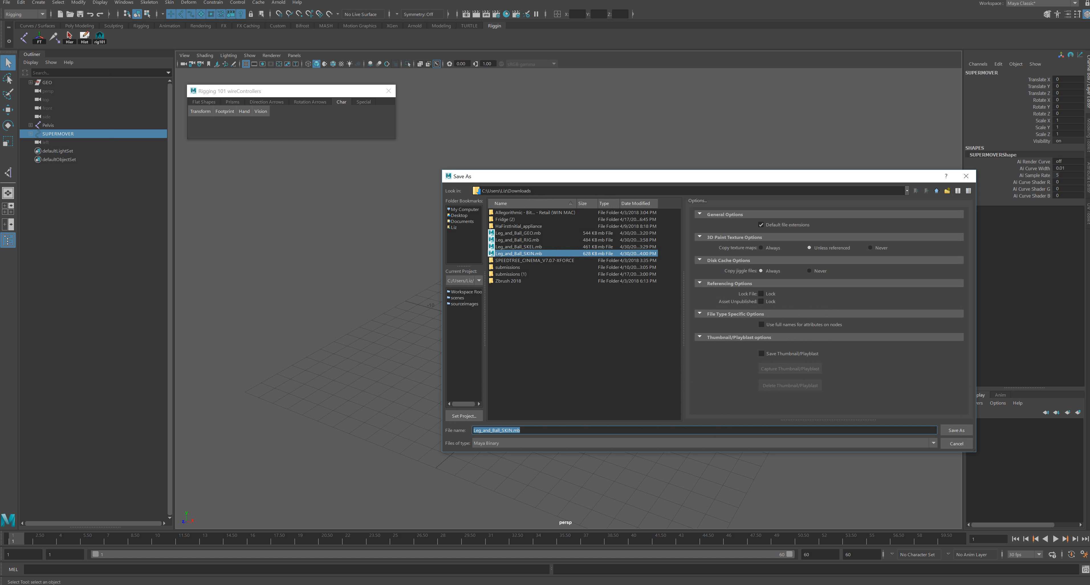
pyautogui.click(510, 430)
pyautogui.press('BackSpace')
pyautogui.press('BackSpace')
pyautogui.press('BackSpace')
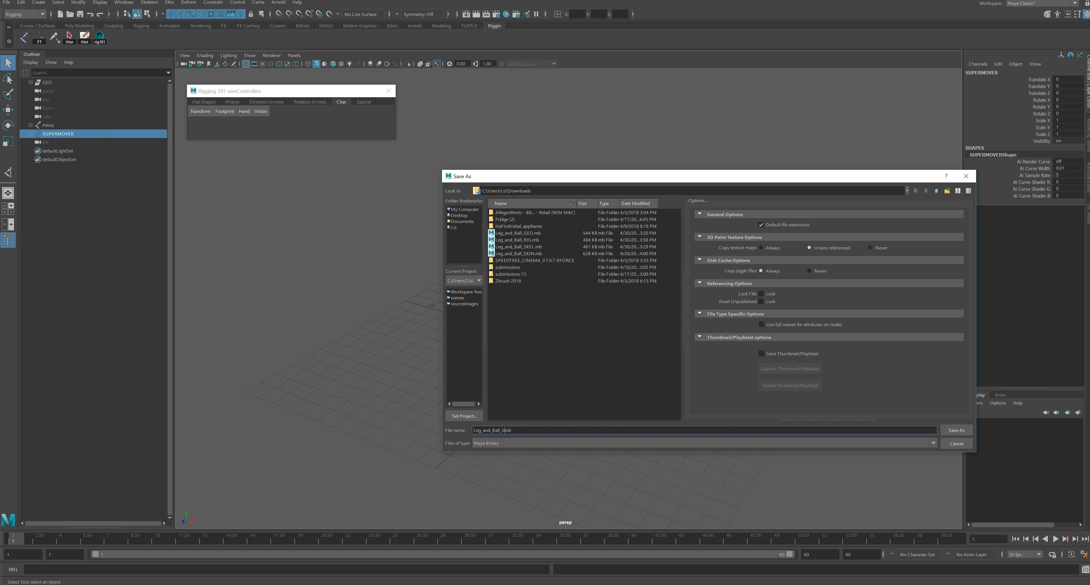
pyautogui.press('BackSpace')
pyautogui.write('FINALRIG')
pyautogui.press('Return')
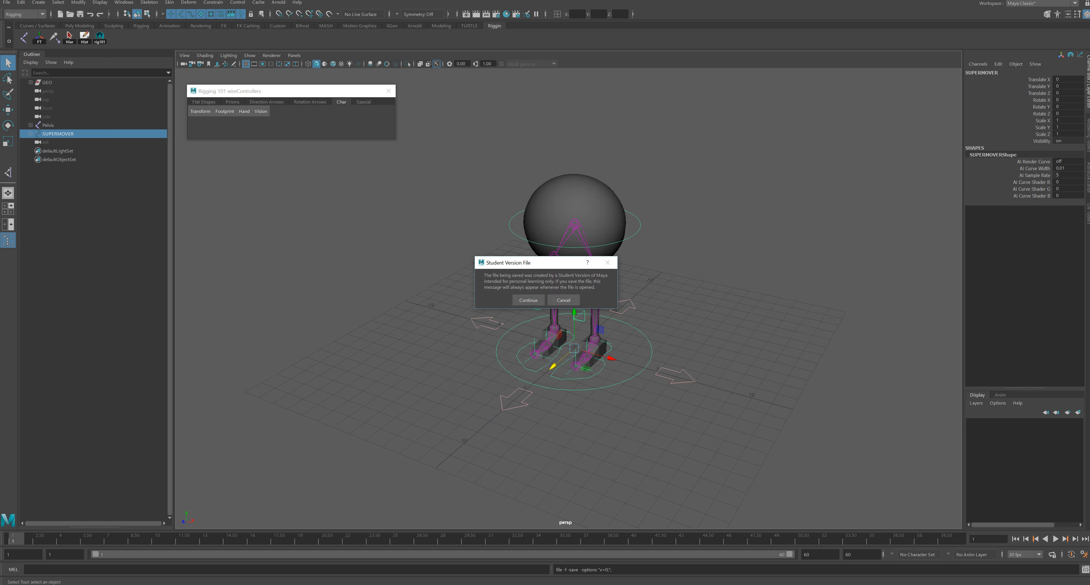
pyautogui.click(528, 300)
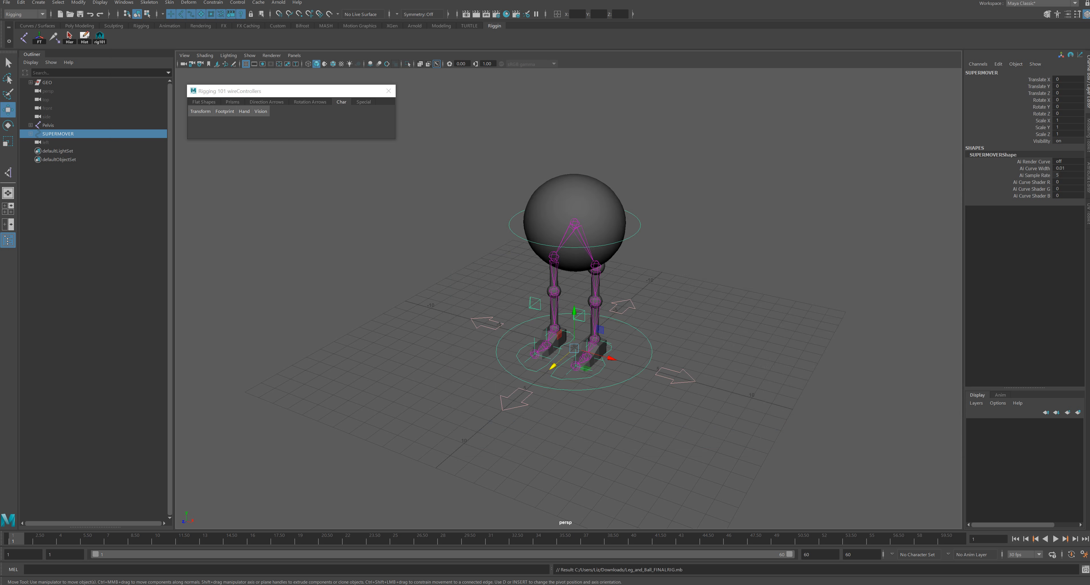
# Step: Close the wireControllers window and hide joints and IK handles in the perspective viewport
pyautogui.click(389, 91)
pyautogui.keyDown('alt'); pyautogui.moveTo(499, 237); pyautogui.dragTo(476, 218); pyautogui.keyUp('alt')
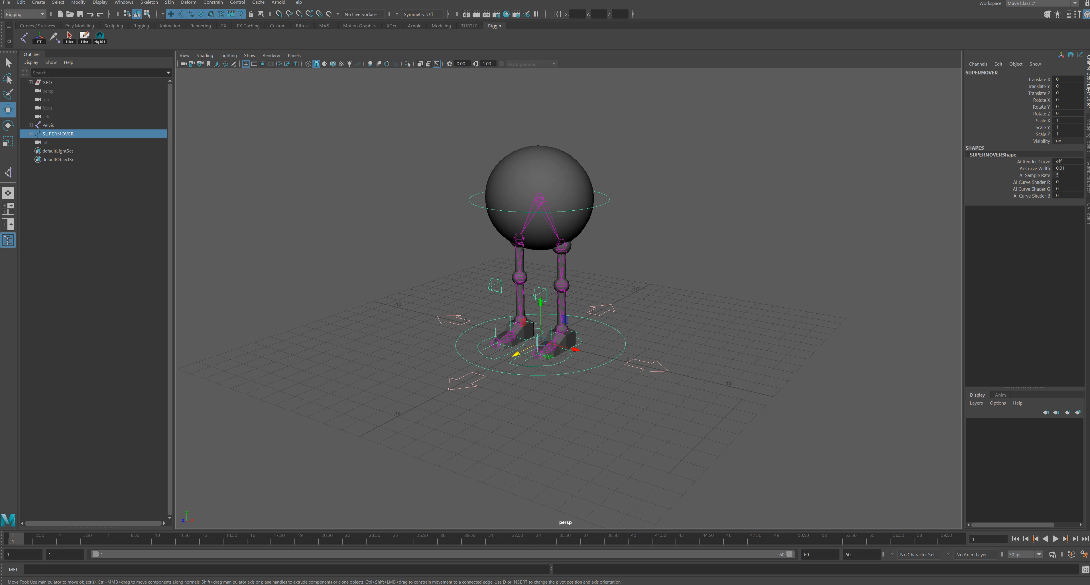
pyautogui.click(250, 55)
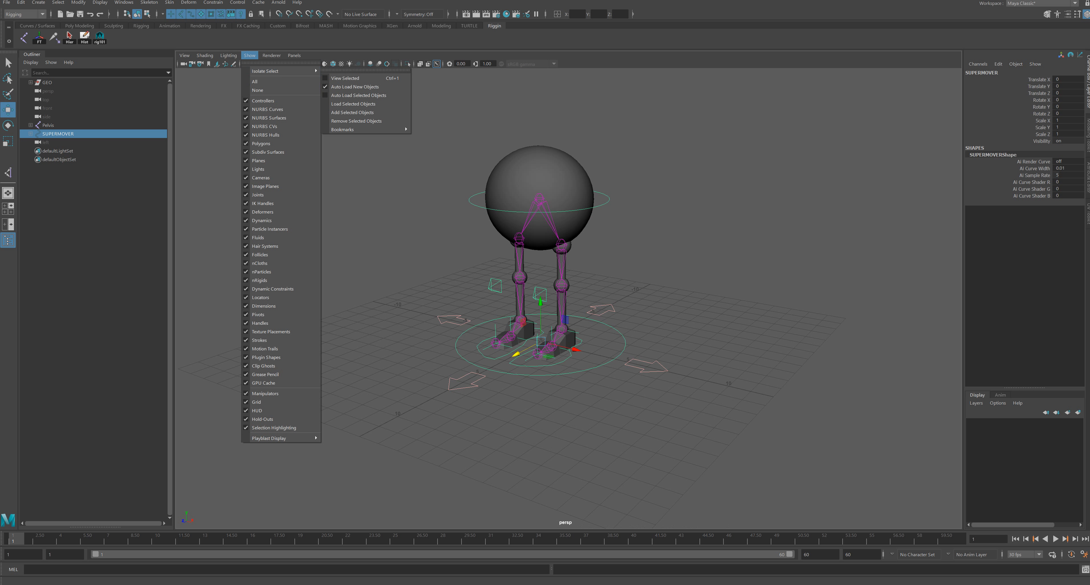
pyautogui.click(258, 194)
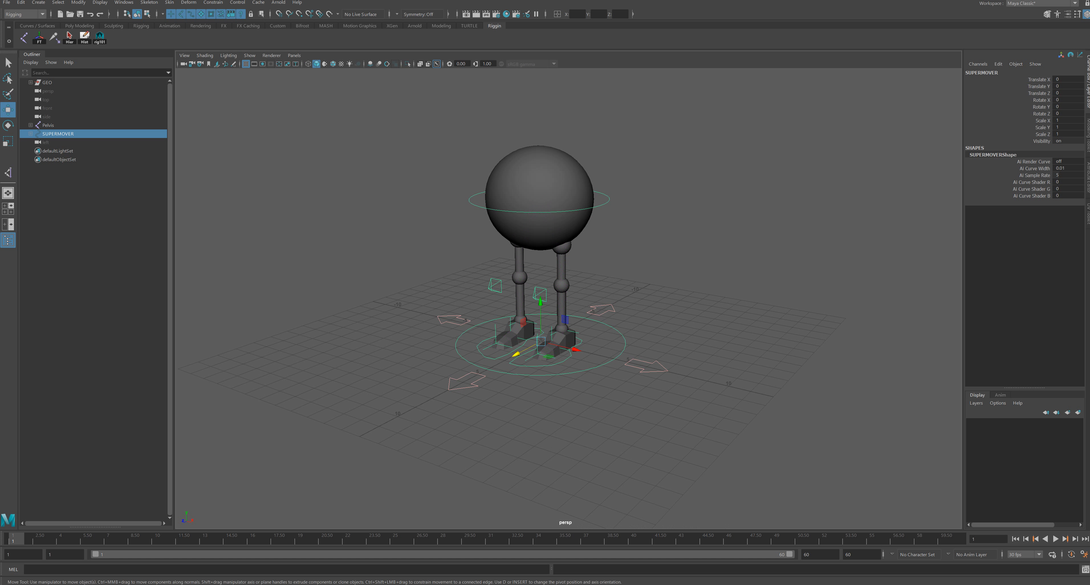
pyautogui.click(250, 55)
pyautogui.click(262, 203)
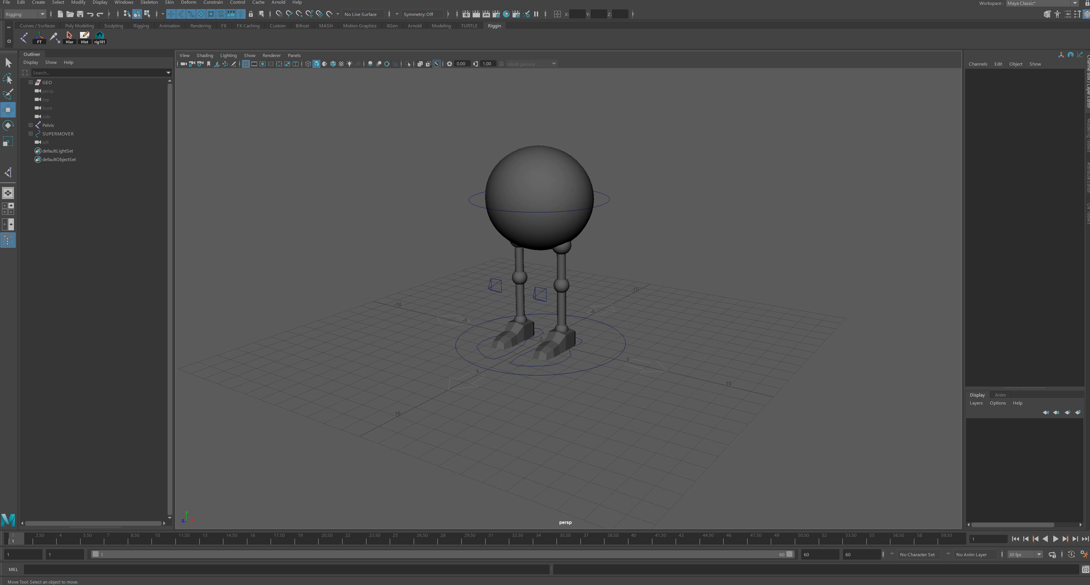
pyautogui.click(58, 133)
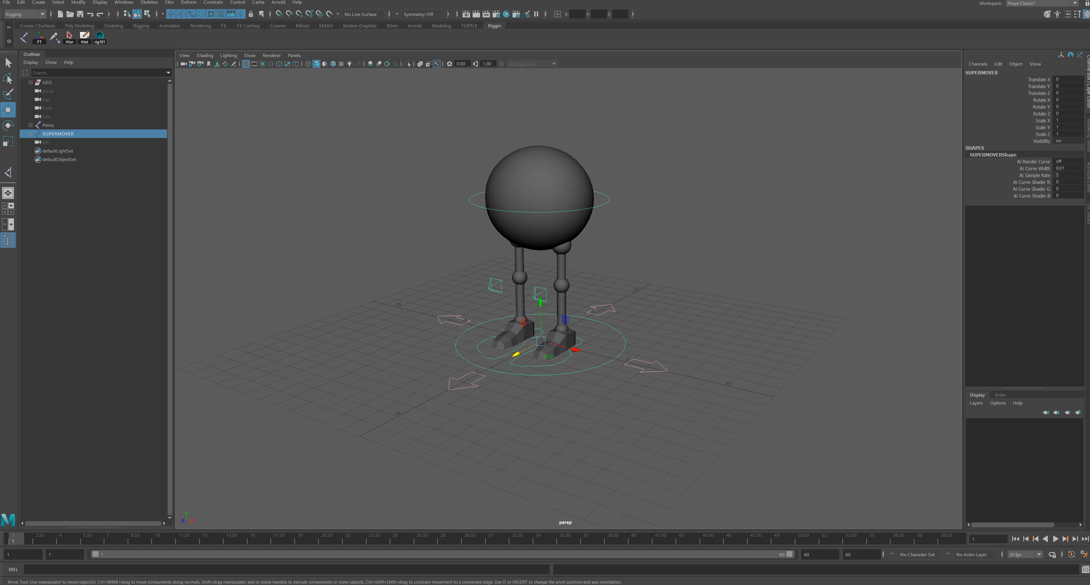
# Step: Assign the GEO group to a new display layer named GEO_Layer and set the layer to Reference
pyautogui.click(47, 82)
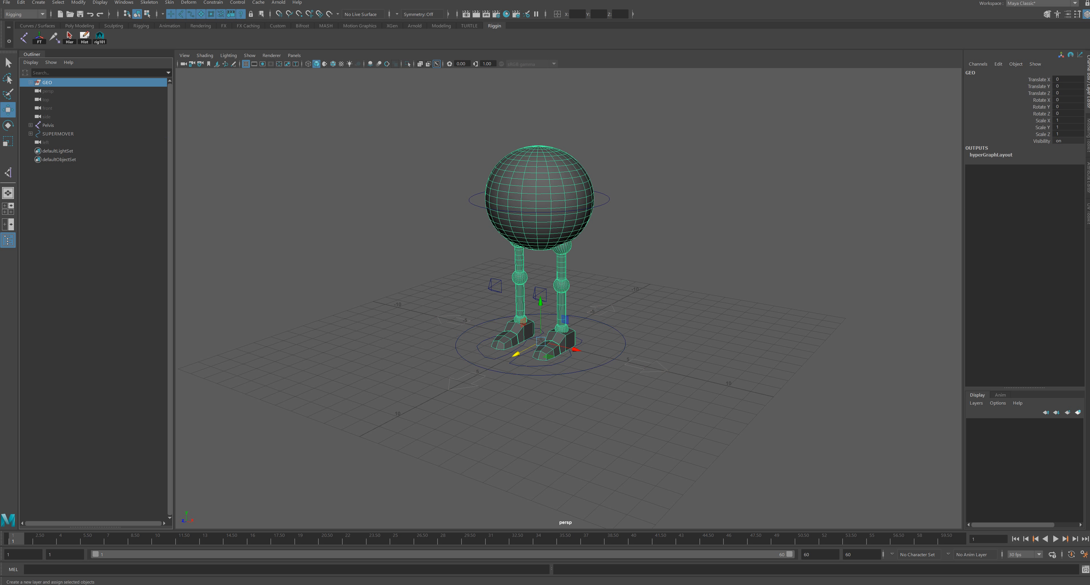
pyautogui.click(1077, 412)
pyautogui.doubleClick(1008, 423)
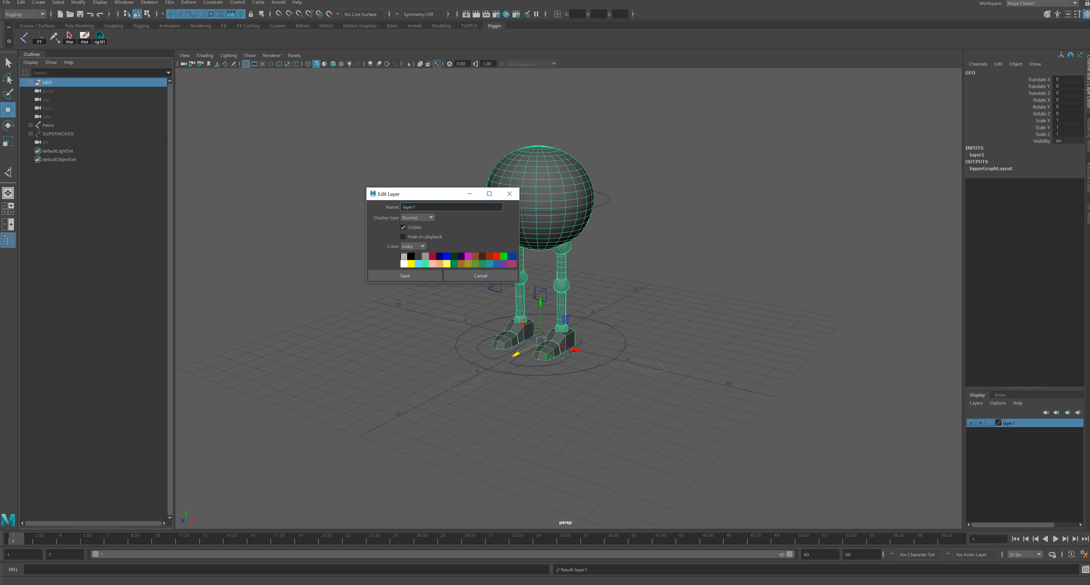
pyautogui.doubleClick(408, 207)
pyautogui.write('GEO_L')
pyautogui.press('Return')
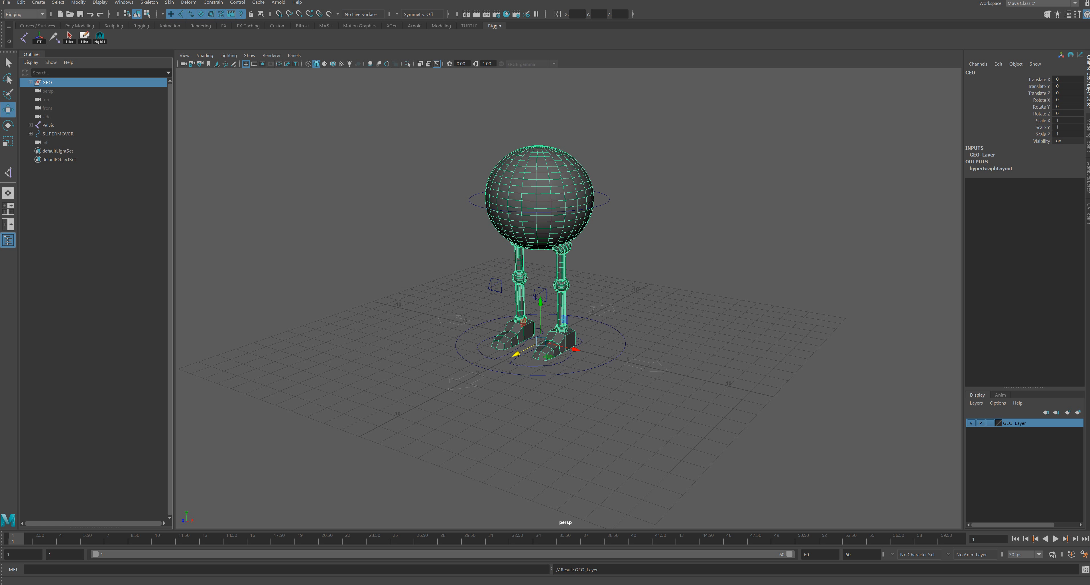
pyautogui.click(989, 423)
pyautogui.click(990, 423)
# Step: Check in the viewport whether the ball and leg geometry can still be selected, individually and by box selection
pyautogui.click(518, 186)
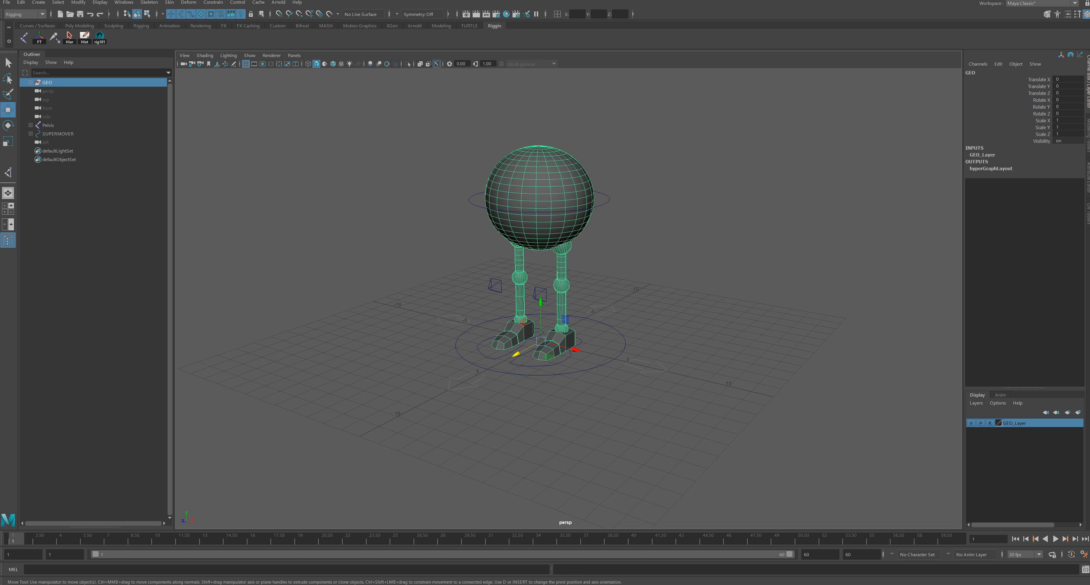
pyautogui.moveTo(515, 193); pyautogui.dragTo(533, 219)
pyautogui.click(631, 250)
pyautogui.moveTo(386, 202); pyautogui.dragTo(762, 441)
pyautogui.moveTo(727, 438); pyautogui.dragTo(397, 203)
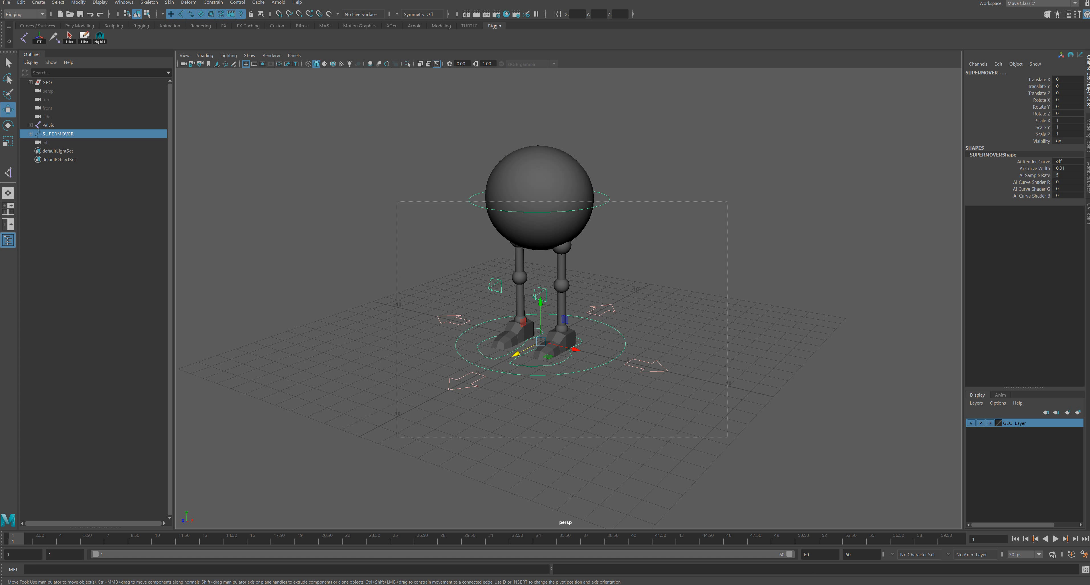
pyautogui.moveTo(509, 319); pyautogui.dragTo(688, 371)
pyautogui.click(708, 326)
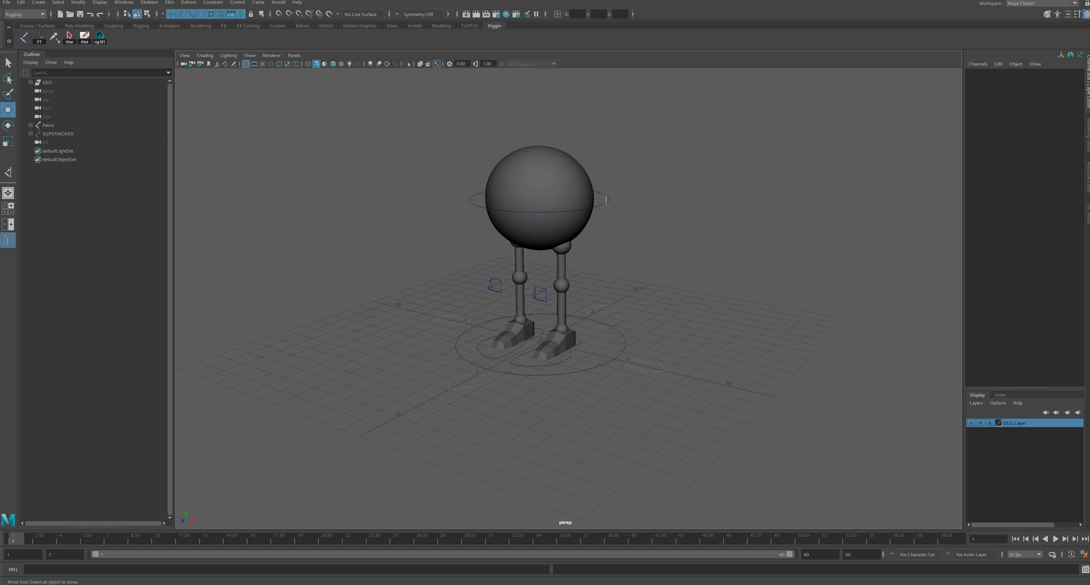
# Step: Test-move the HipsCtrl and LeftFootCtrl controllers, undoing each move
pyautogui.click(592, 208)
pyautogui.moveTo(539, 157); pyautogui.dragTo(538, 173)
pyautogui.hotkey('ctrl', 'z')
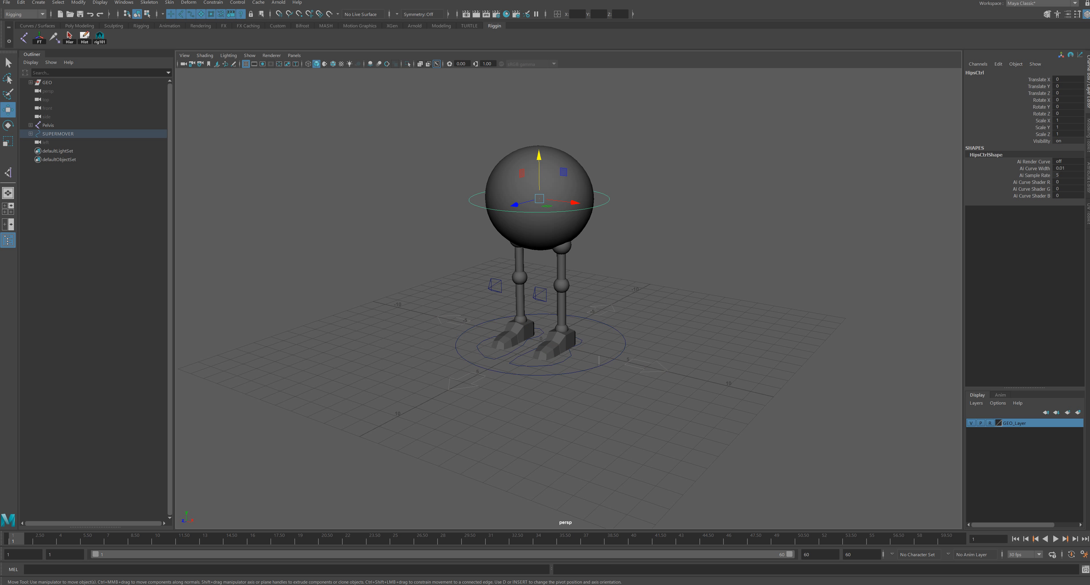
pyautogui.click(609, 362)
pyautogui.hotkey('ctrl', 'z')
pyautogui.moveTo(539, 338)
pyautogui.mouseDown()
pyautogui.moveTo(570, 338)
pyautogui.moveTo(548, 344)
pyautogui.mouseUp()
pyautogui.click(569, 356)
pyautogui.hotkey('ctrl', 'z')
# Step: Test the Toe Tap and Peel Heel attributes of LeftFootCtrl, undoing each change
pyautogui.click(1041, 154)
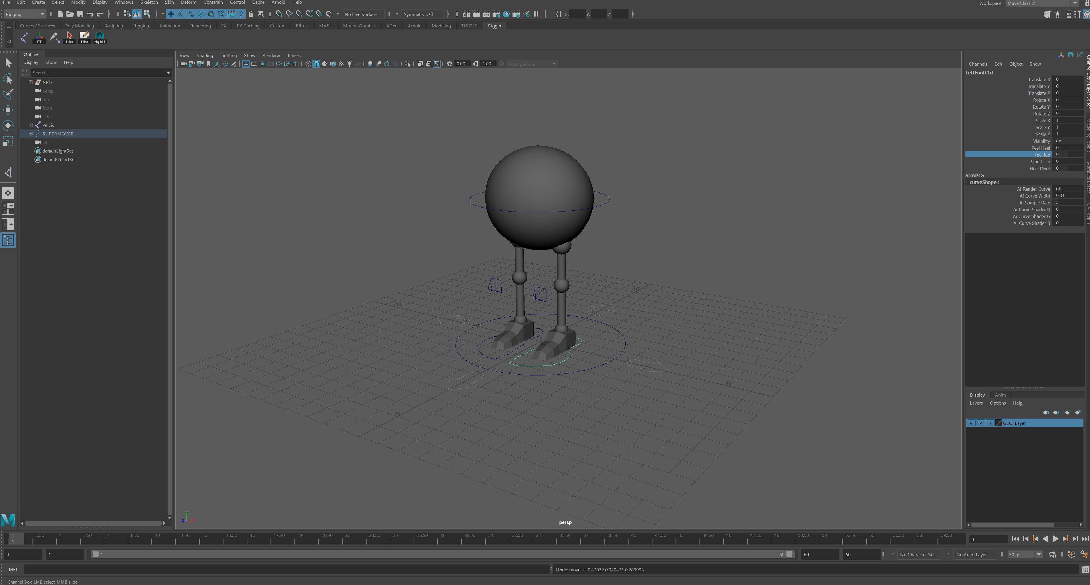
pyautogui.moveTo(803, 254); pyautogui.dragTo(829, 254, button='middle')
pyautogui.hotkey('ctrl', 'z')
pyautogui.click(1040, 149)
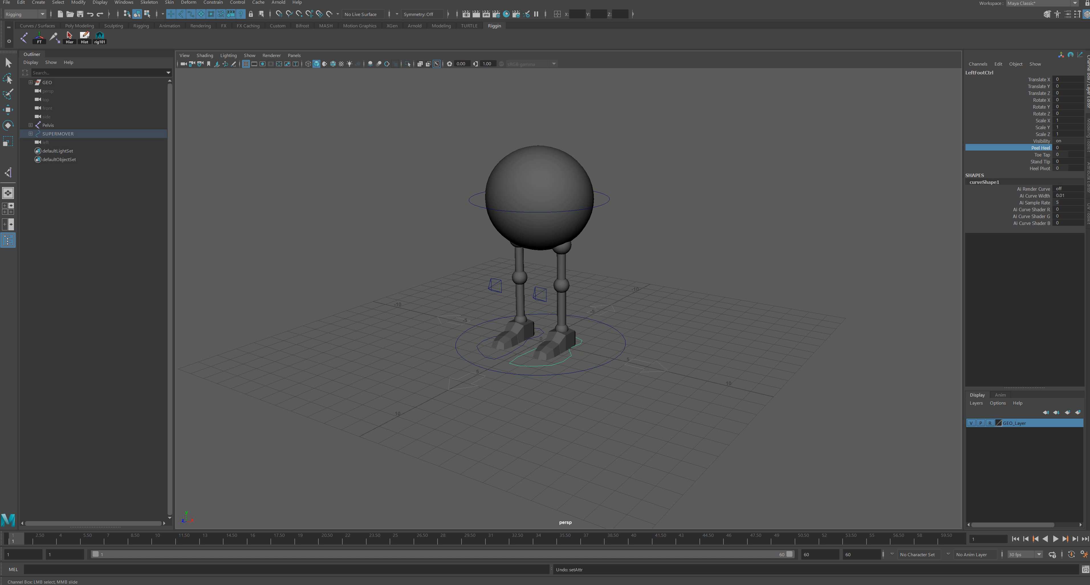
pyautogui.moveTo(762, 270)
pyautogui.mouseDown(button='middle')
pyautogui.moveTo(791, 271)
pyautogui.moveTo(774, 271)
pyautogui.mouseUp(button='middle')
pyautogui.hotkey('ctrl', 'z')
# Step: Save the finished rig scene, accepting the student version notice, and frame the character closer in the perspective view
pyautogui.moveTo(761, 280)
pyautogui.keyDown('alt'); pyautogui.mouseDown()
pyautogui.moveTo(694, 278)
pyautogui.moveTo(751, 269)
pyautogui.mouseUp(); pyautogui.keyUp('alt')
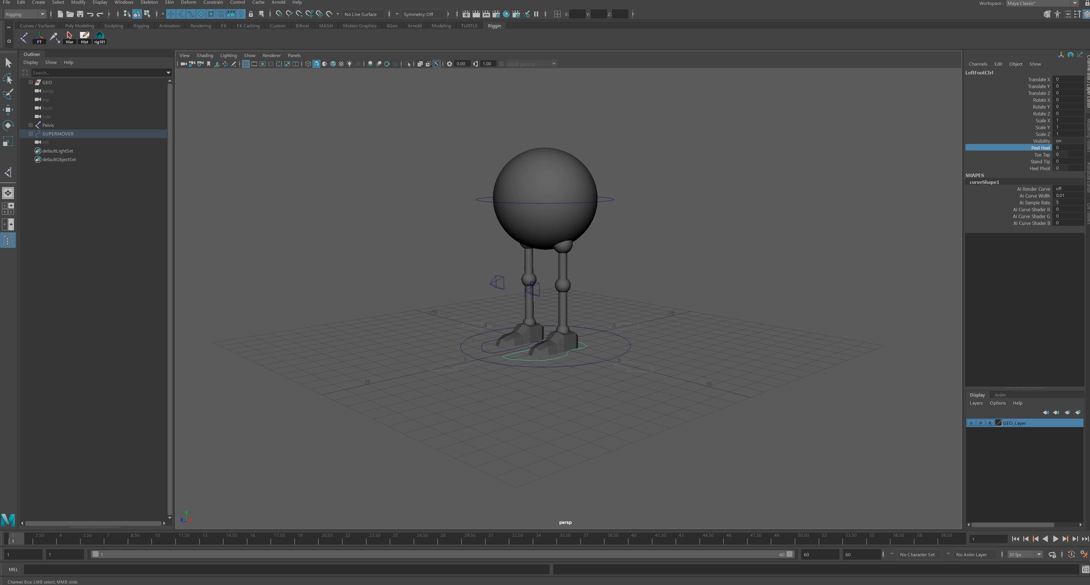
pyautogui.click(80, 14)
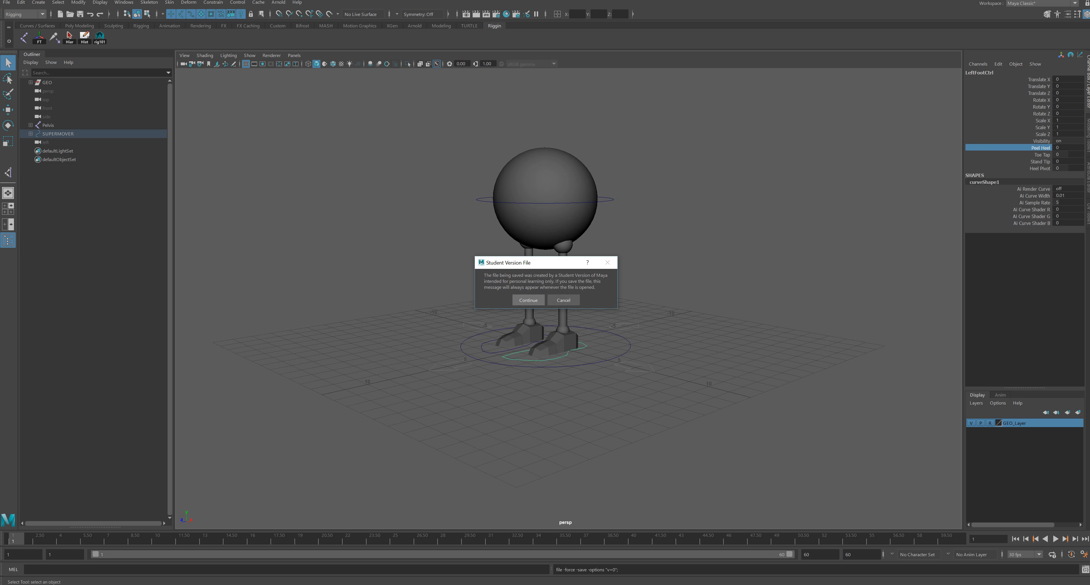
pyautogui.click(528, 300)
pyautogui.keyDown('alt'); pyautogui.moveTo(529, 299); pyautogui.dragTo(558, 301, button='right'); pyautogui.keyUp('alt')
pyautogui.keyDown('alt'); pyautogui.moveTo(559, 300); pyautogui.dragTo(580, 349, button='middle'); pyautogui.keyUp('alt')
pyautogui.keyDown('alt'); pyautogui.moveTo(580, 348); pyautogui.dragTo(609, 340); pyautogui.keyUp('alt')
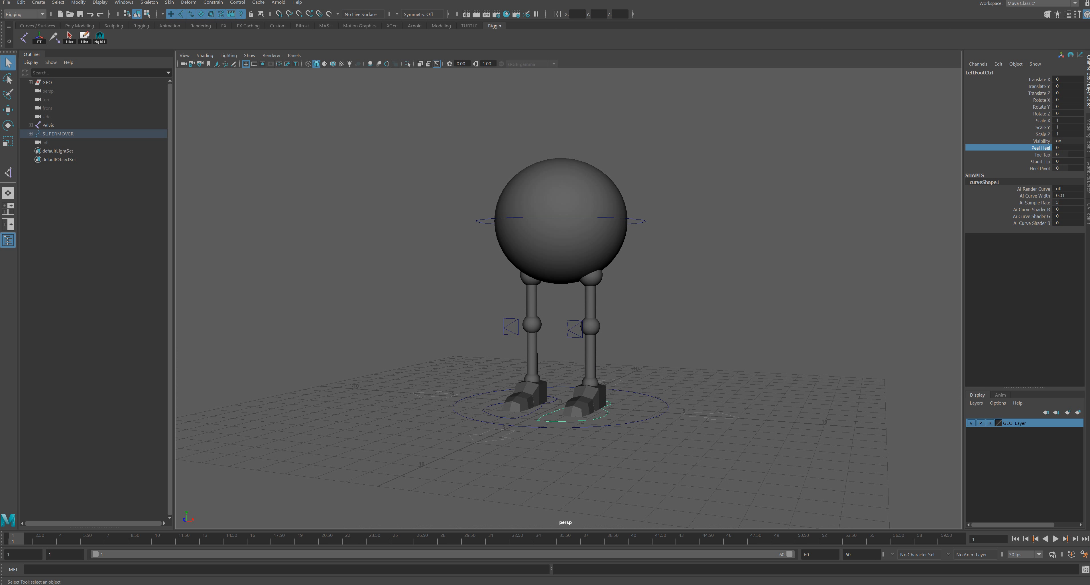